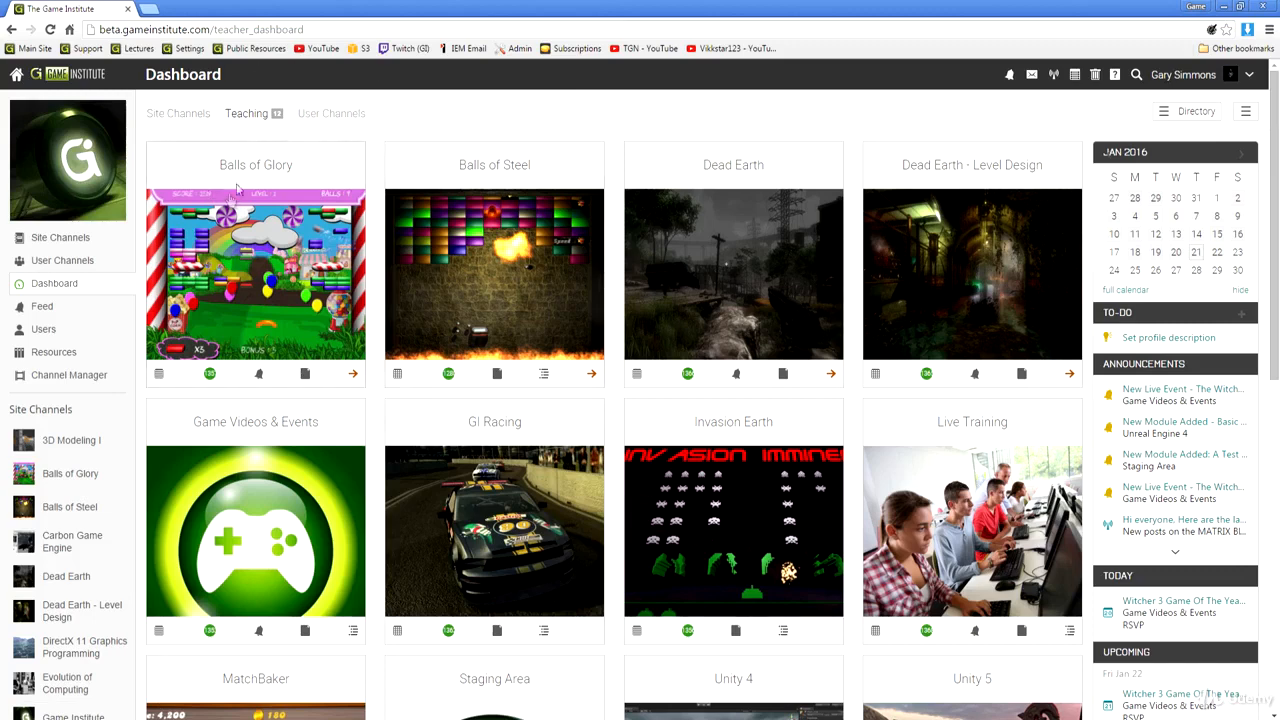
Step: Open the instructor's personal channel from the site's user channel directory
mouse_move(77, 263)
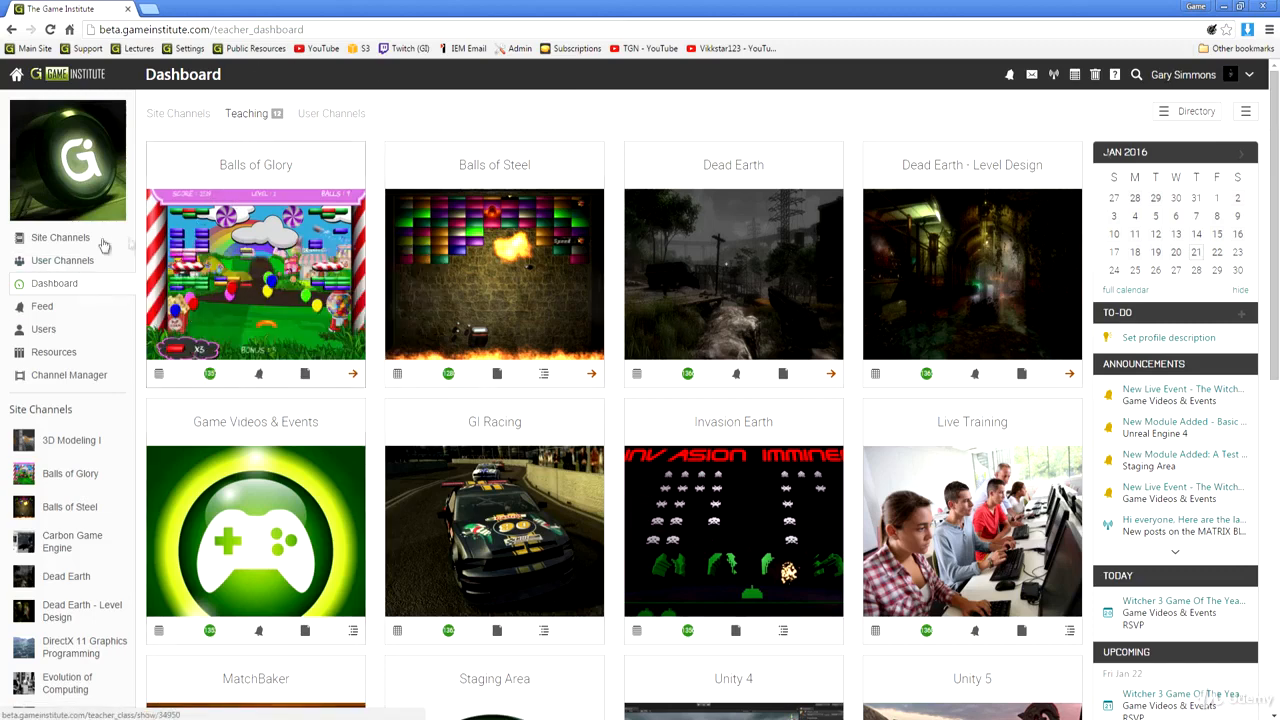
click(176, 402)
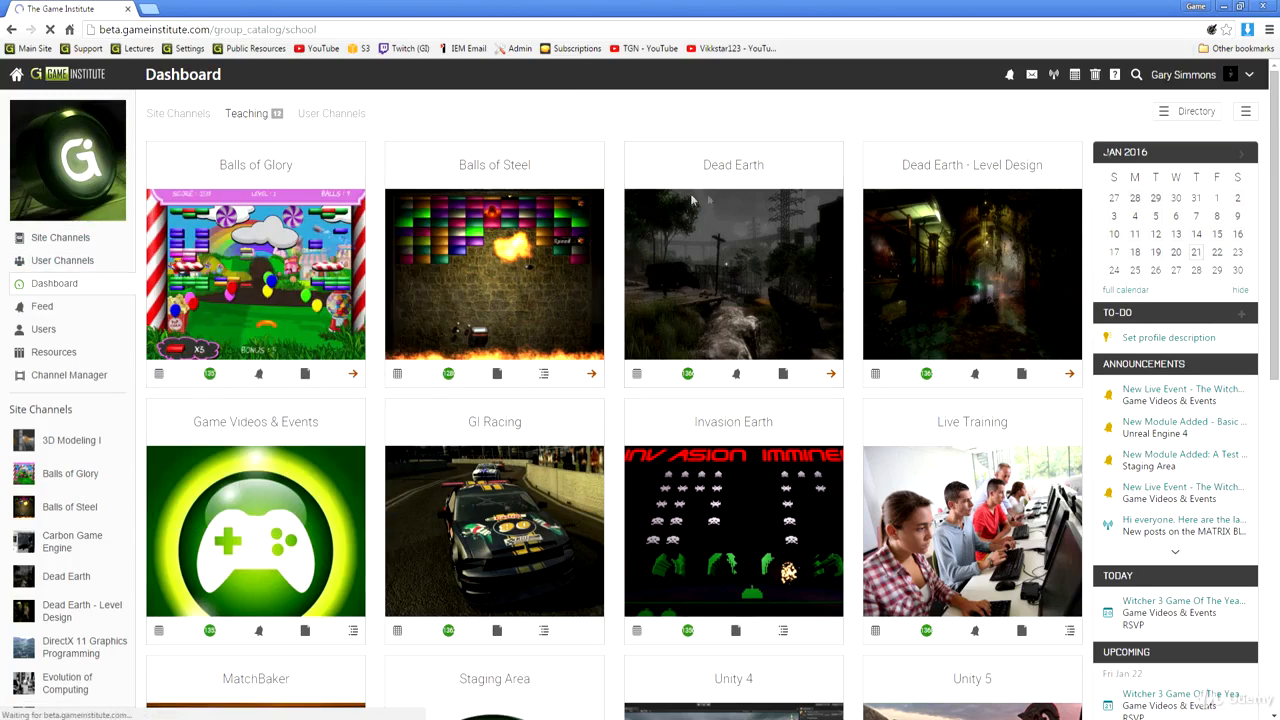
scroll(514, 229, down, 3)
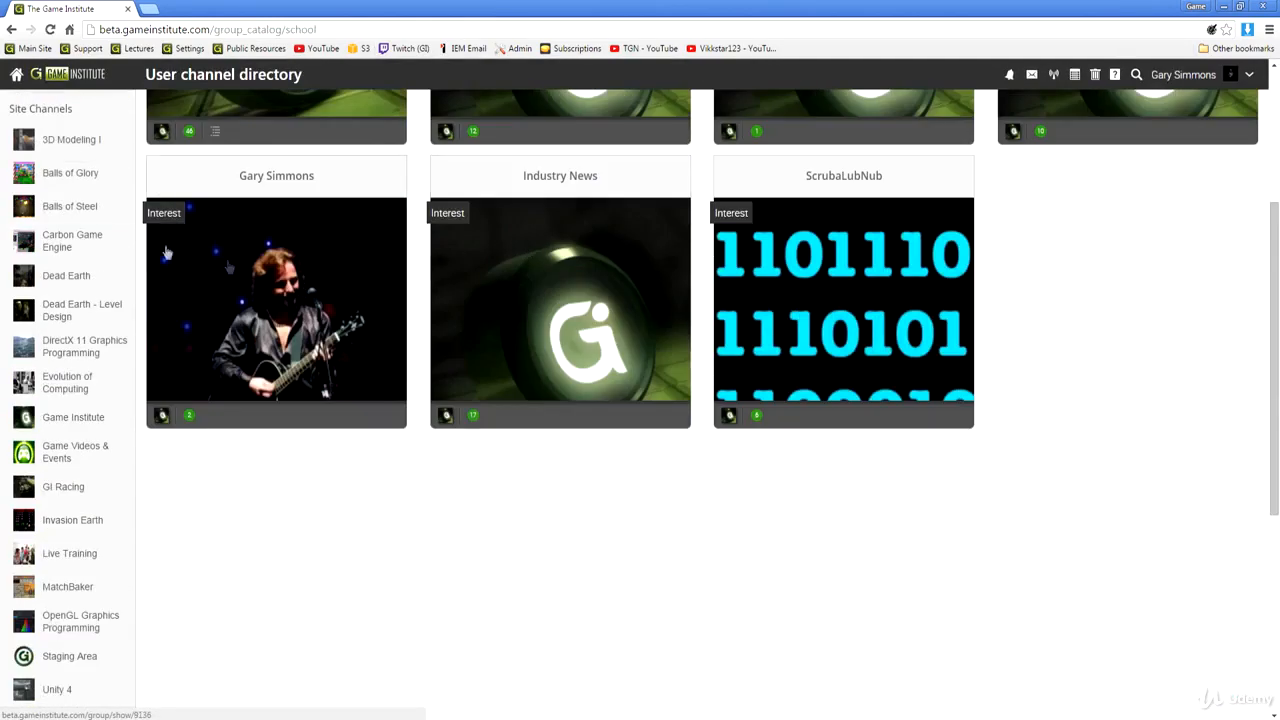
click(265, 283)
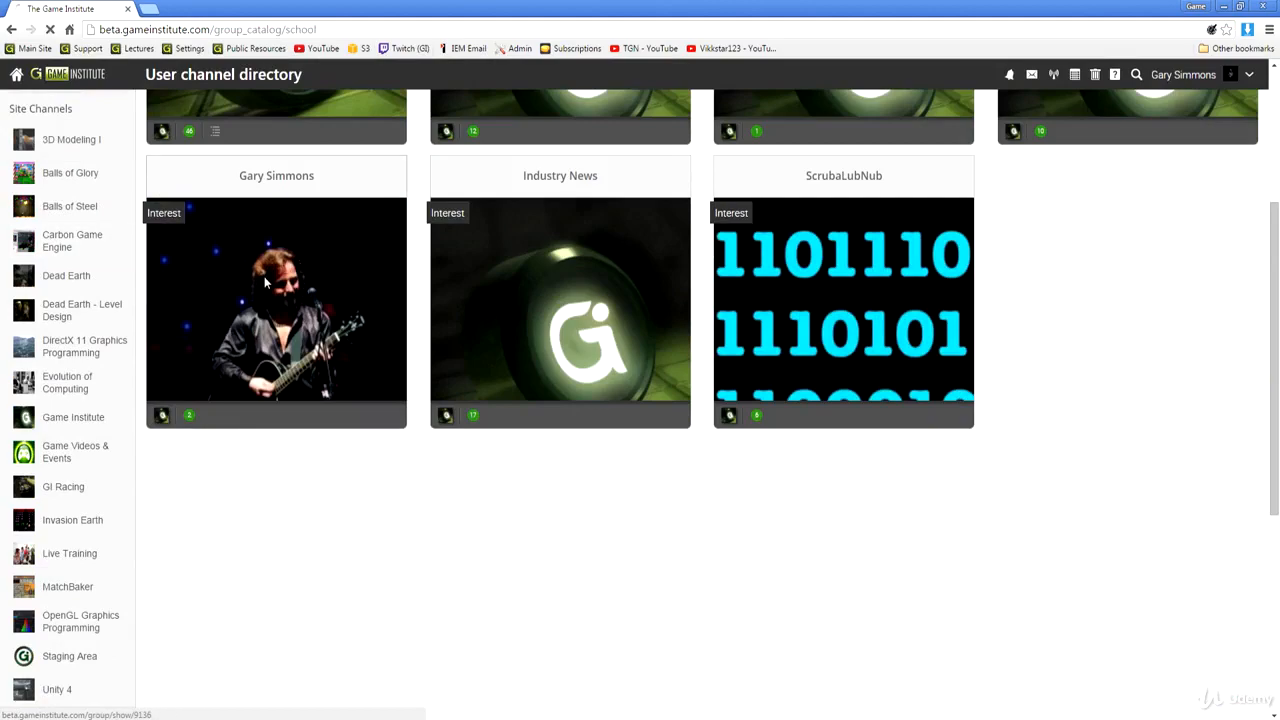
Step: Examine the terrain, Mecanim and World Machine media posts in the instructor's channel feed
scroll(463, 242, down, 8)
scroll(463, 240, up, 1)
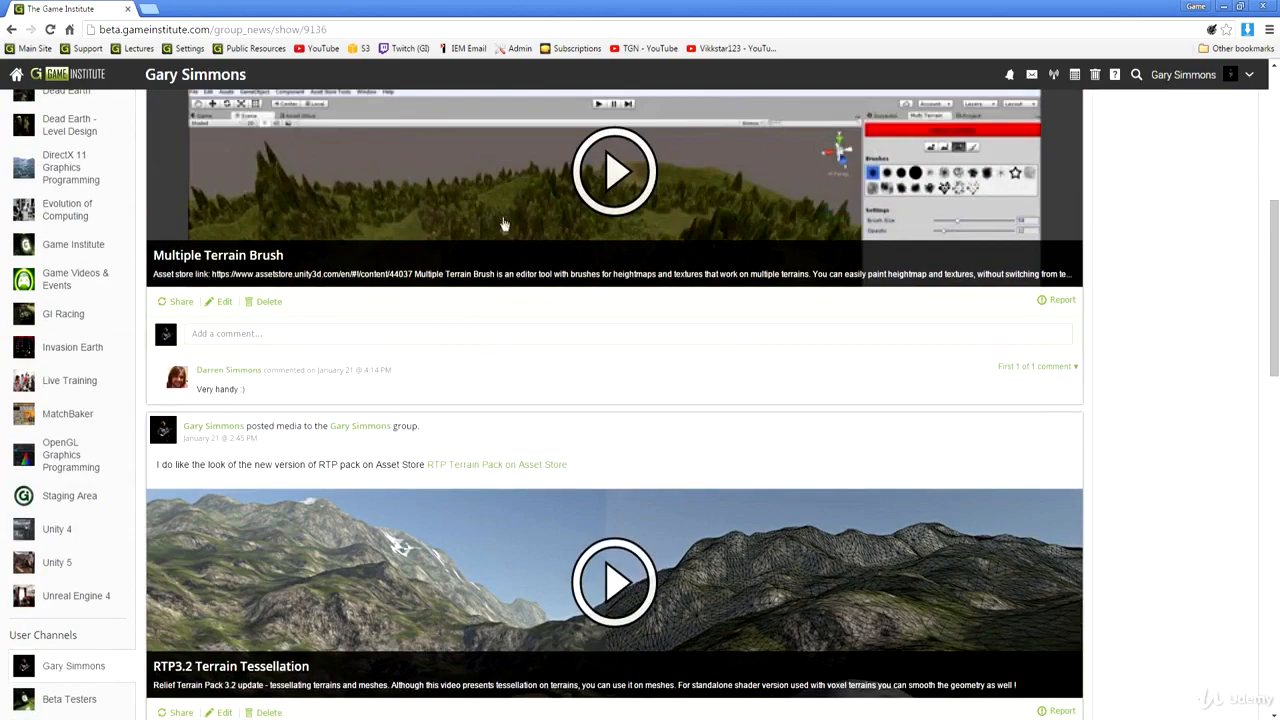
scroll(506, 220, down, 3)
scroll(506, 220, down, 2)
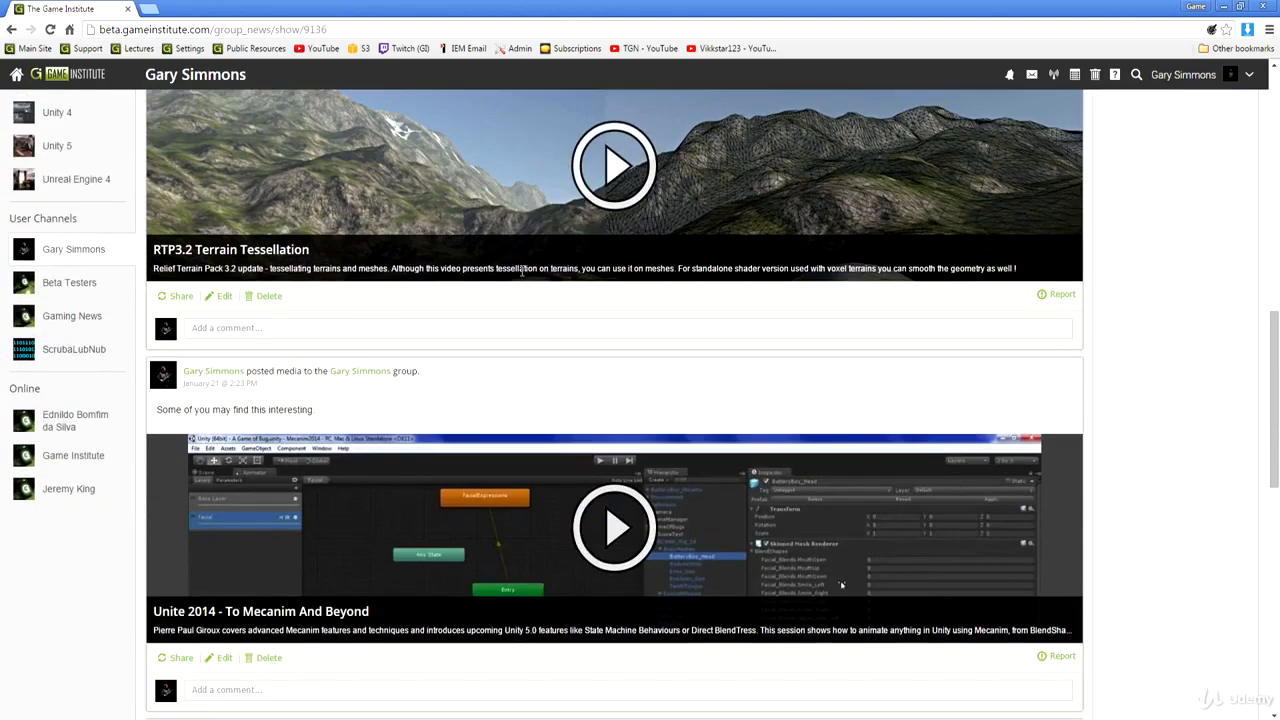
scroll(522, 271, down, 6)
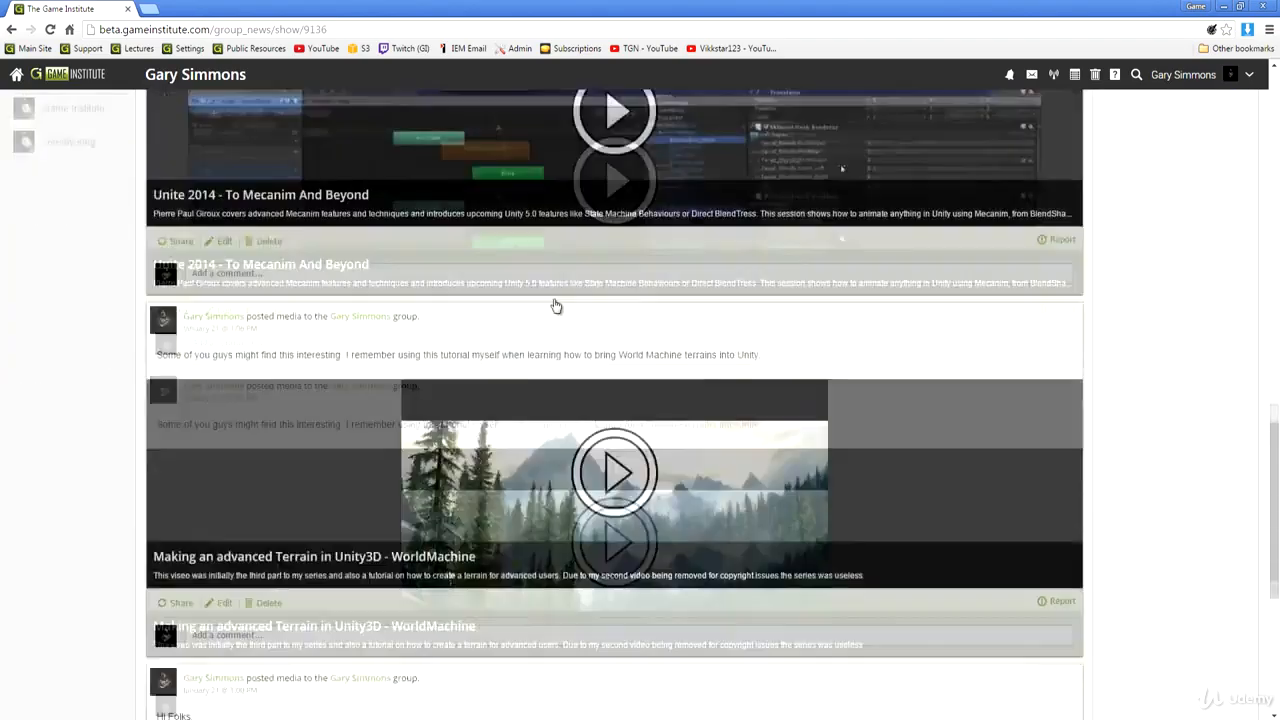
scroll(556, 304, down, 3)
scroll(565, 310, up, 10)
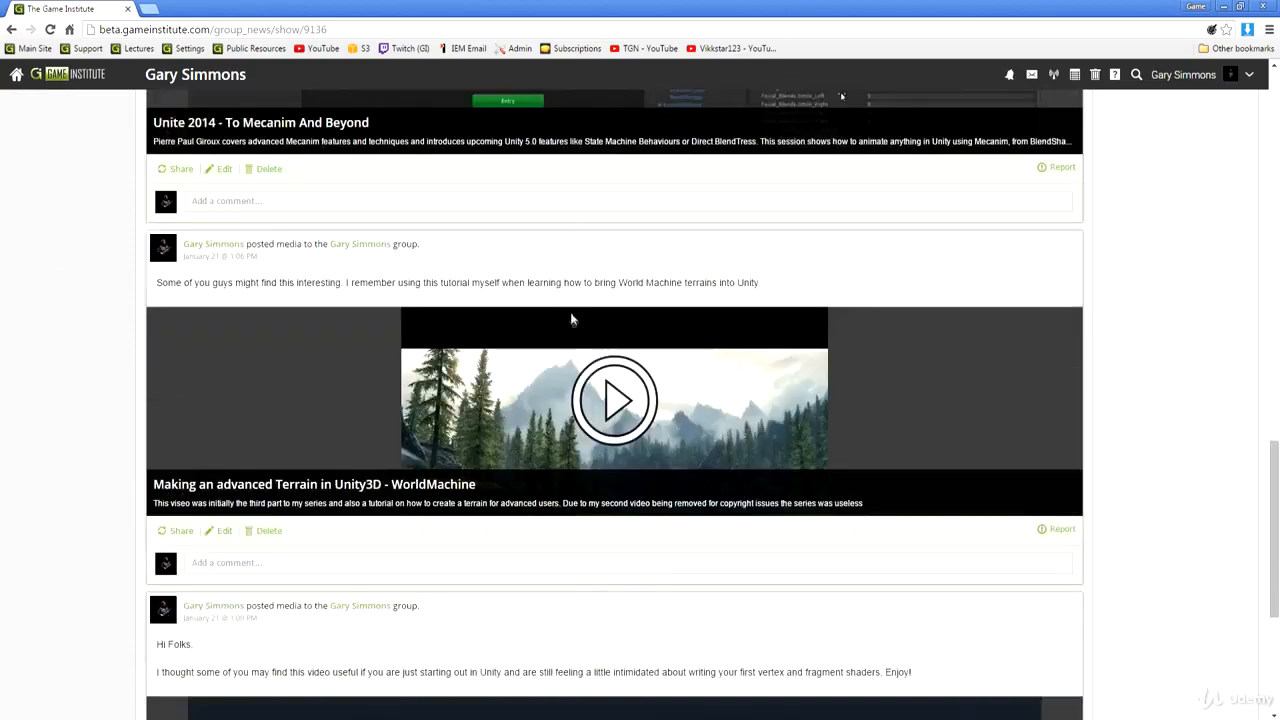
scroll(567, 310, up, 10)
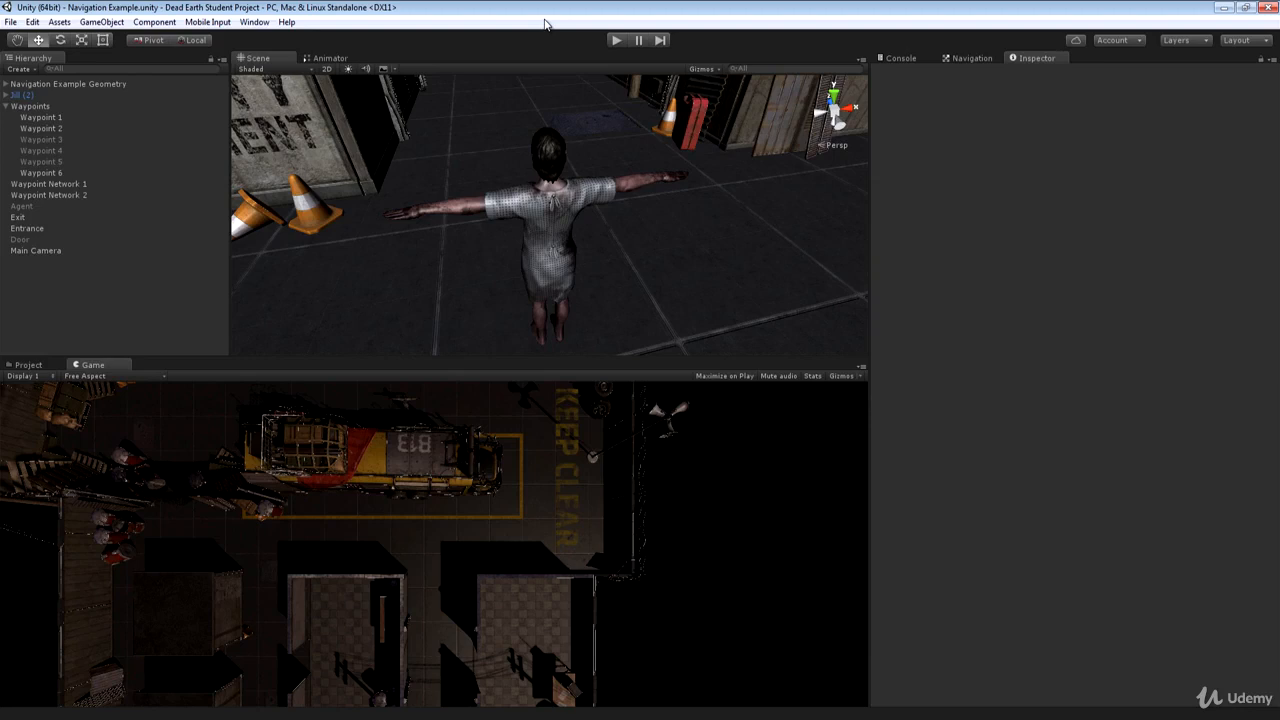
Step: Minimize the open Unity project and create a desktop folder named Anim Filter
click(1223, 8)
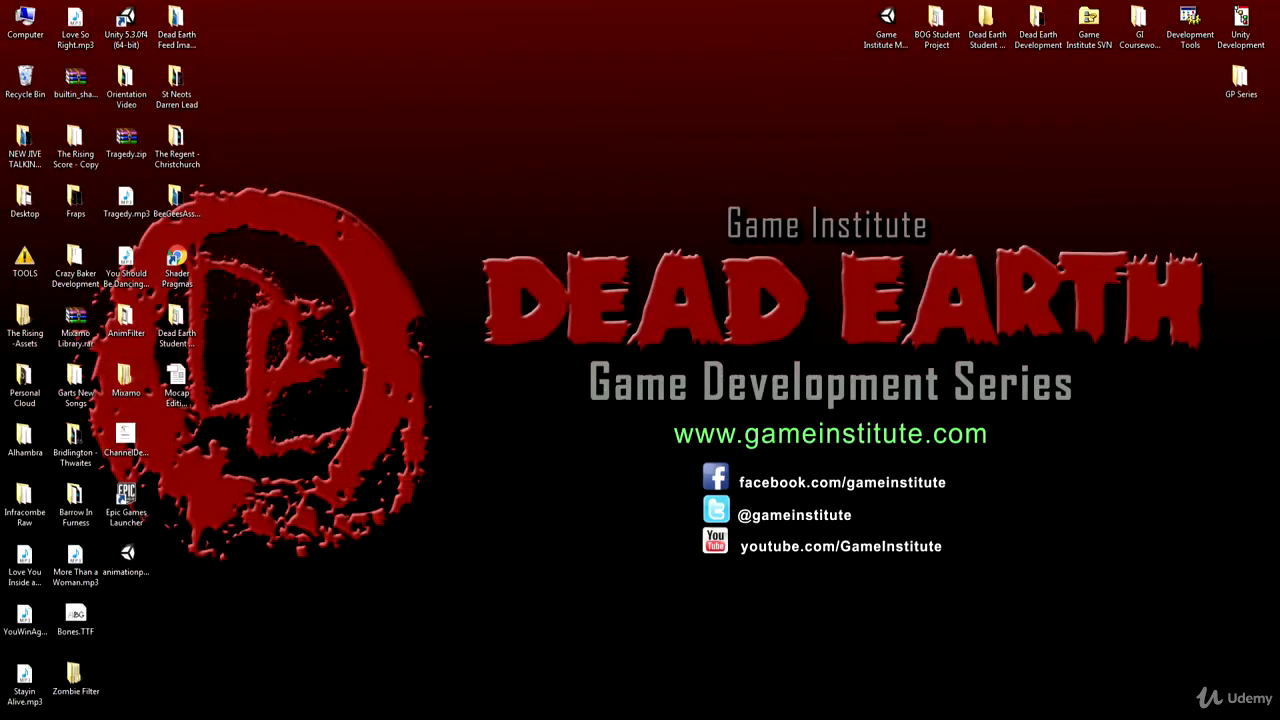
right_click(170, 601)
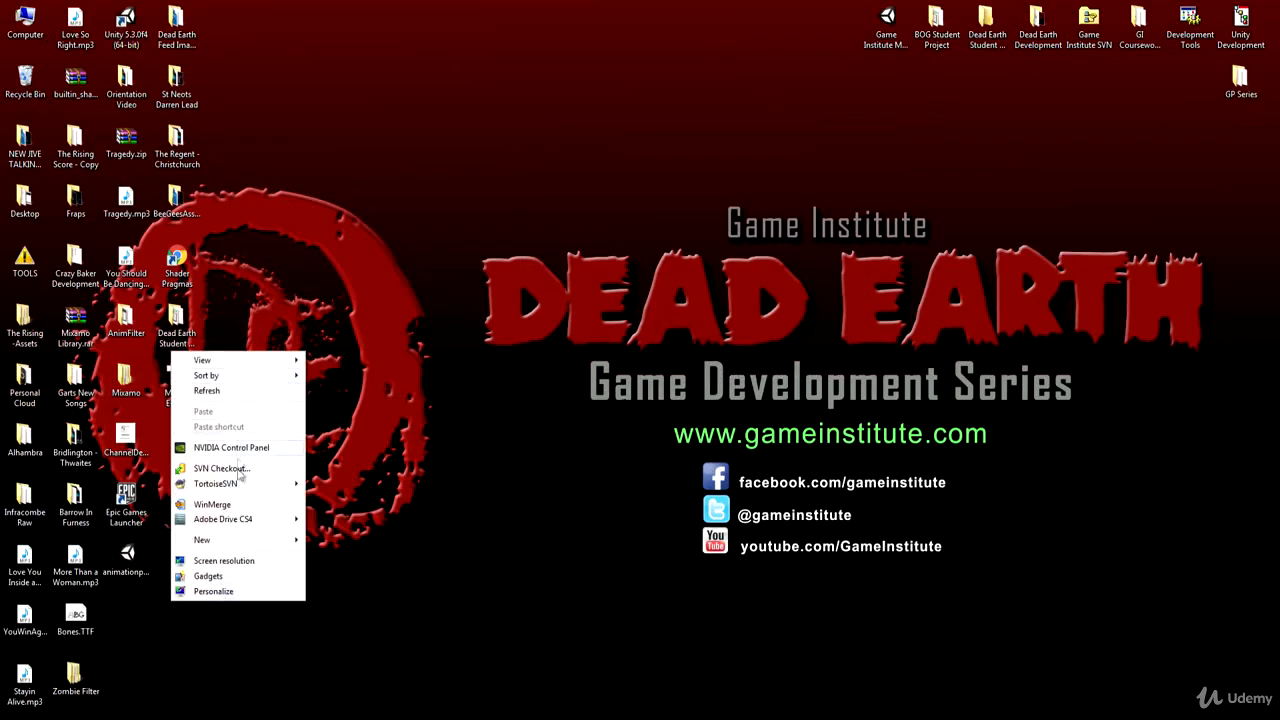
mouse_move(270, 545)
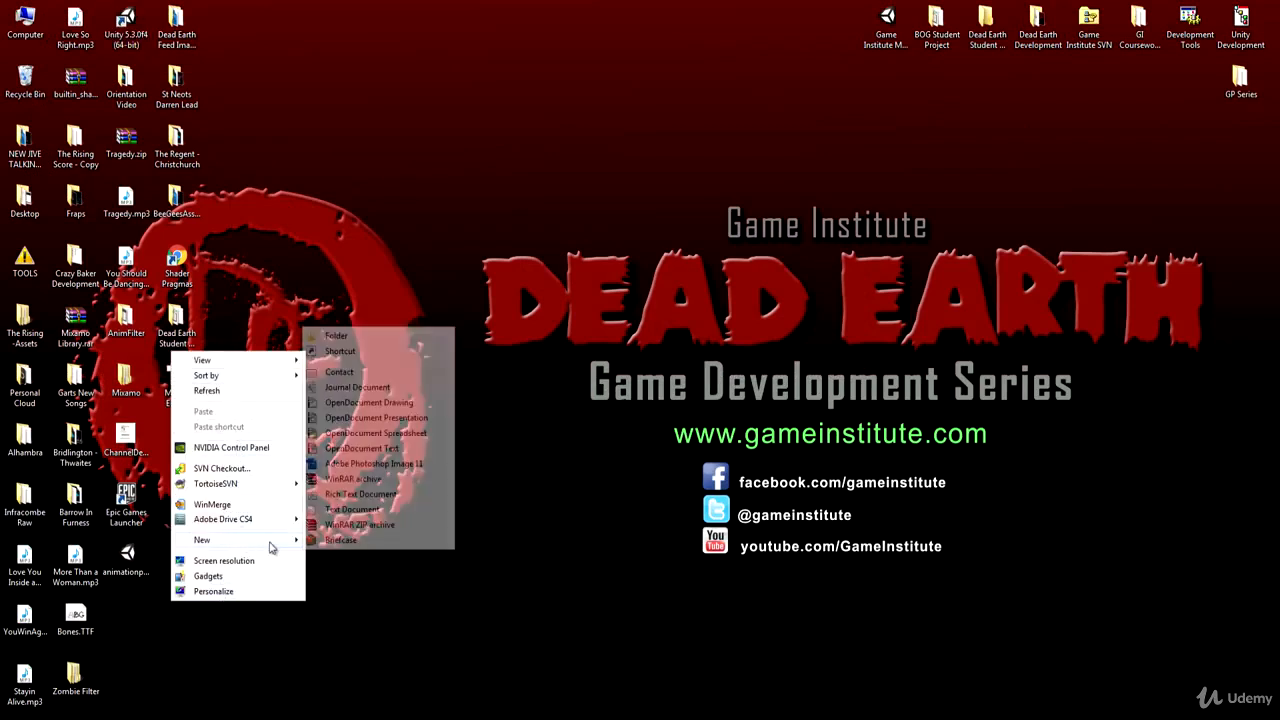
click(347, 337)
text(Anim)
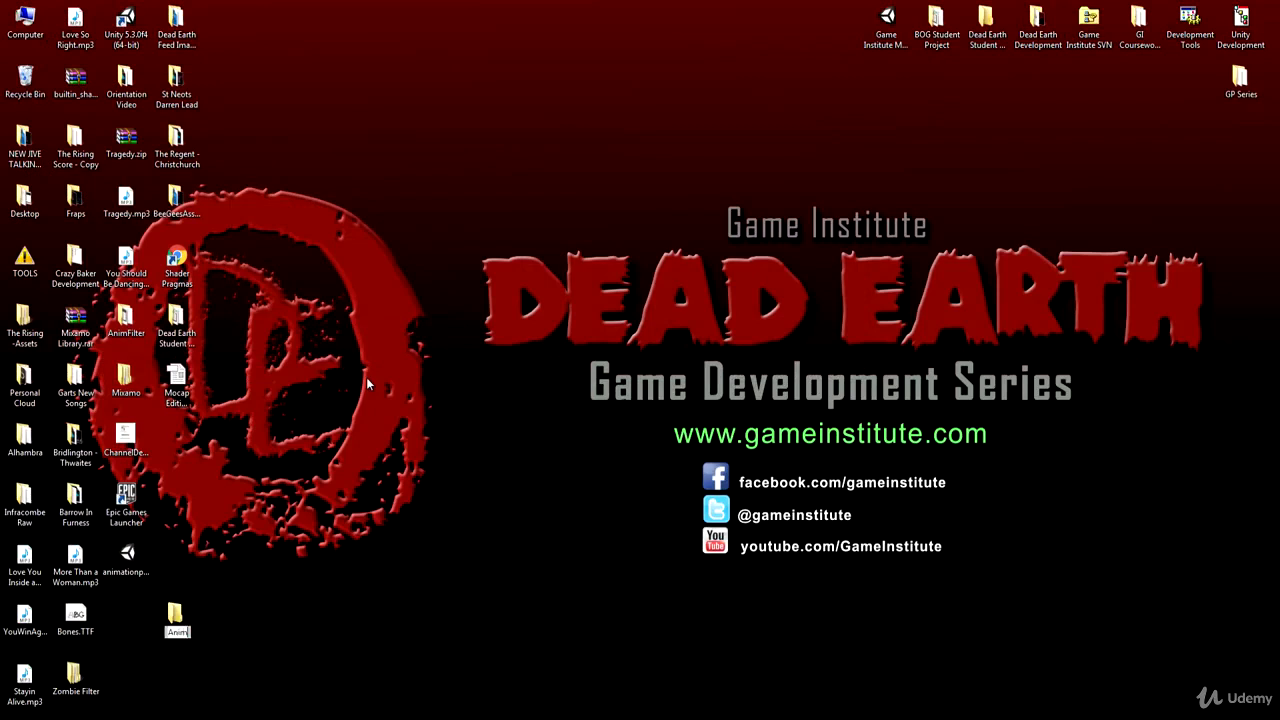
text( Filter)
key(Return)
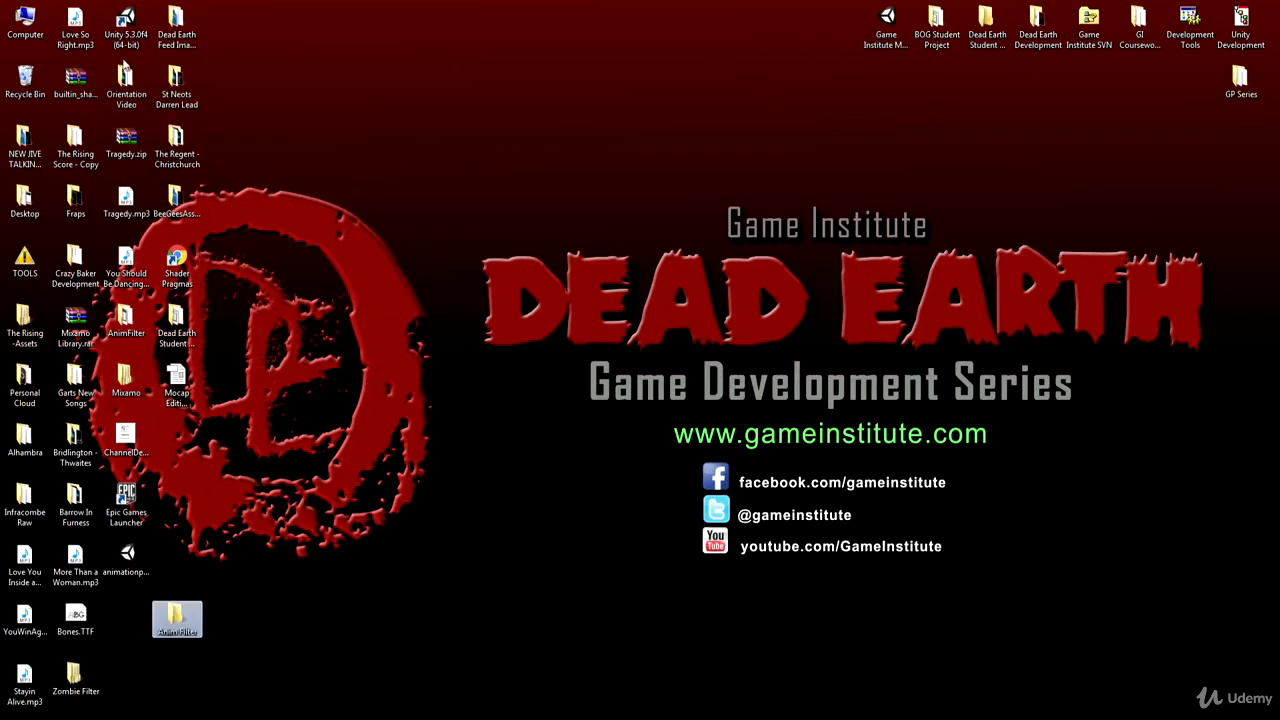
Step: Launch Unity 5.3.0f4, start a new project and delete the Anim Filter folder from the desktop
double_click(125, 25)
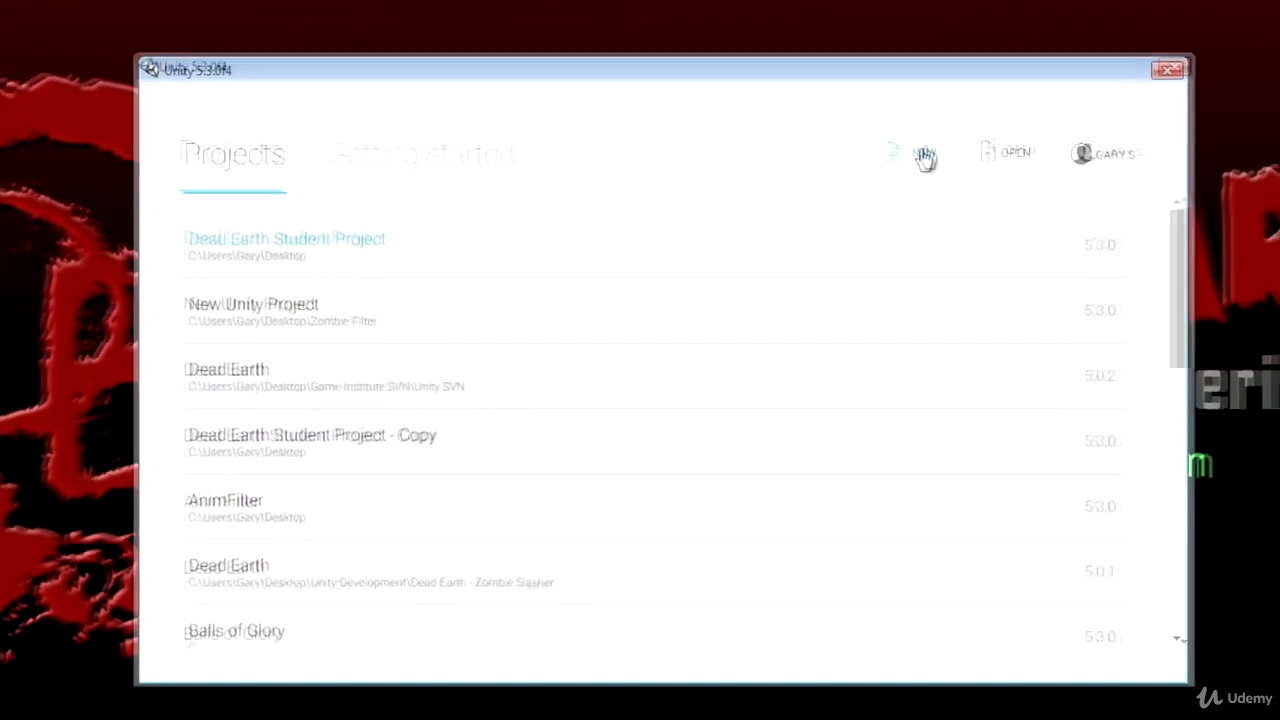
click(806, 238)
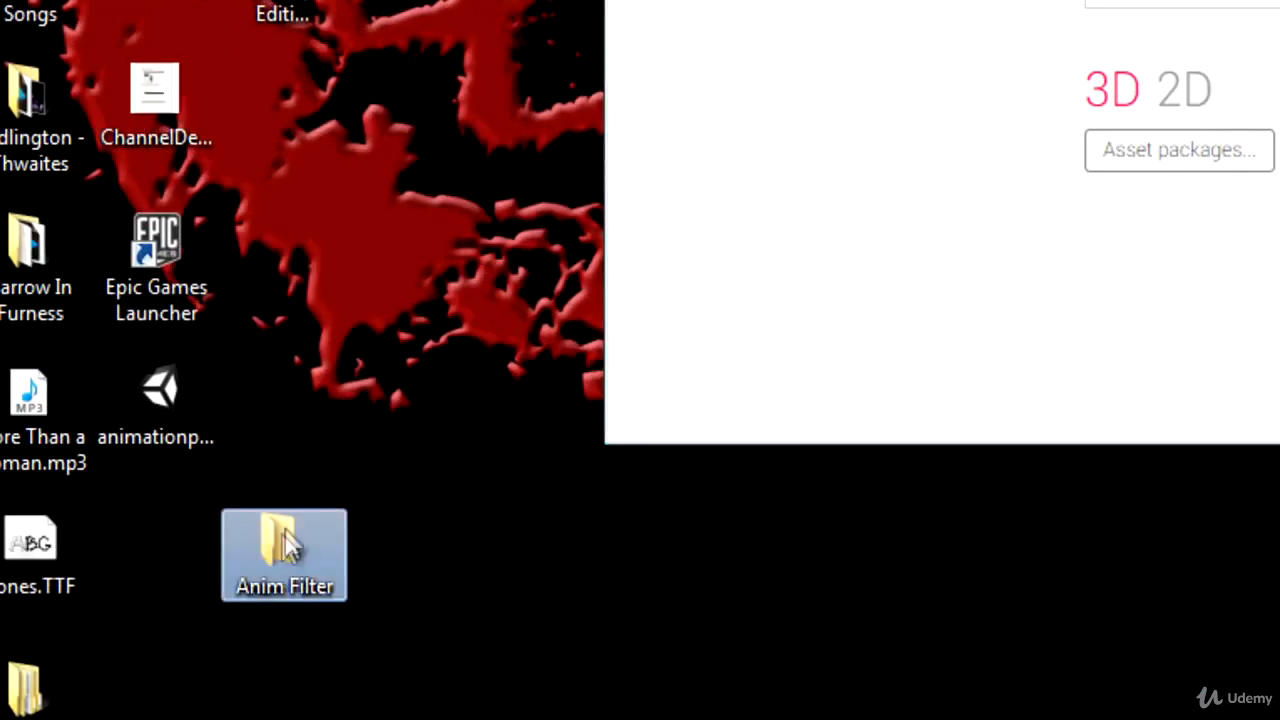
right_click(53, 667)
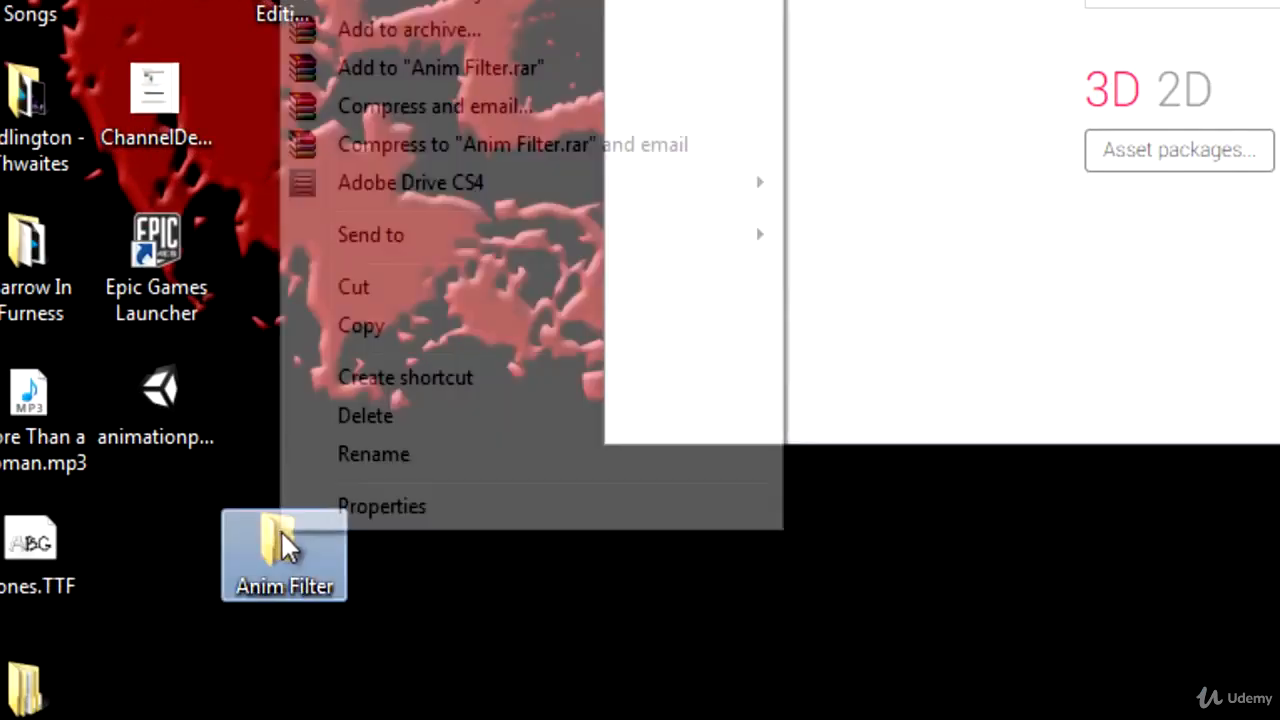
click(375, 416)
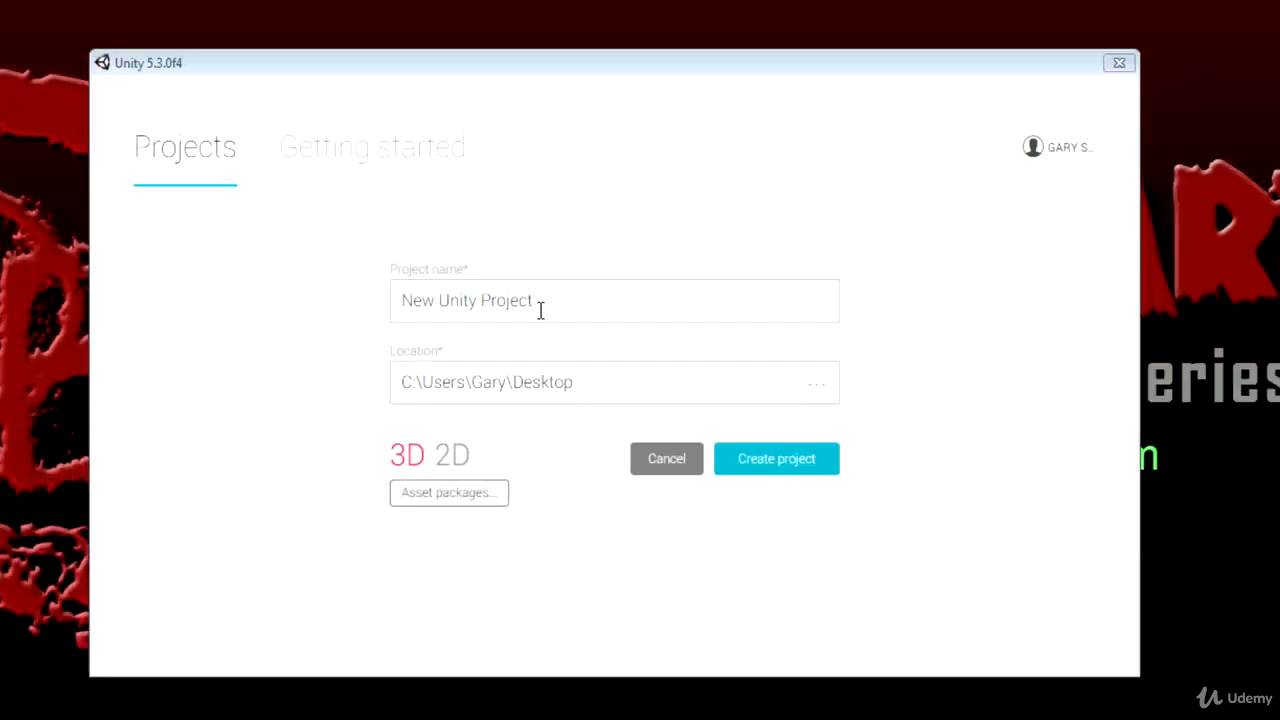
Step: Name the new project Anim Filter and create it in the Desktop location
click(862, 128)
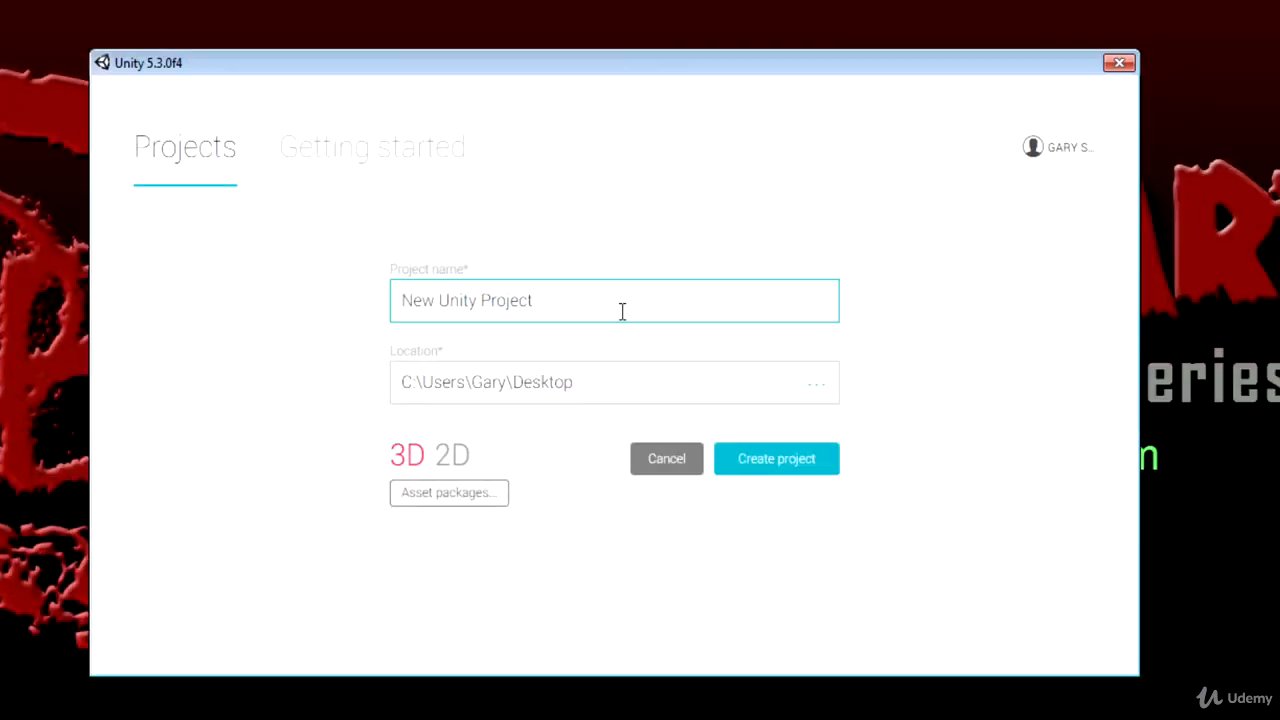
key(BackSpace)
key(BackSpace)
key(BackSpace)
key(BackSpace)
key(BackSpace)
key(BackSpace)
key(BackSpace)
key(BackSpace)
key(BackSpace)
key(BackSpace)
key(BackSpace)
key(BackSpace)
key(BackSpace)
key(BackSpace)
key(BackSpace)
key(BackSpace)
key(BackSpace)
text(An)
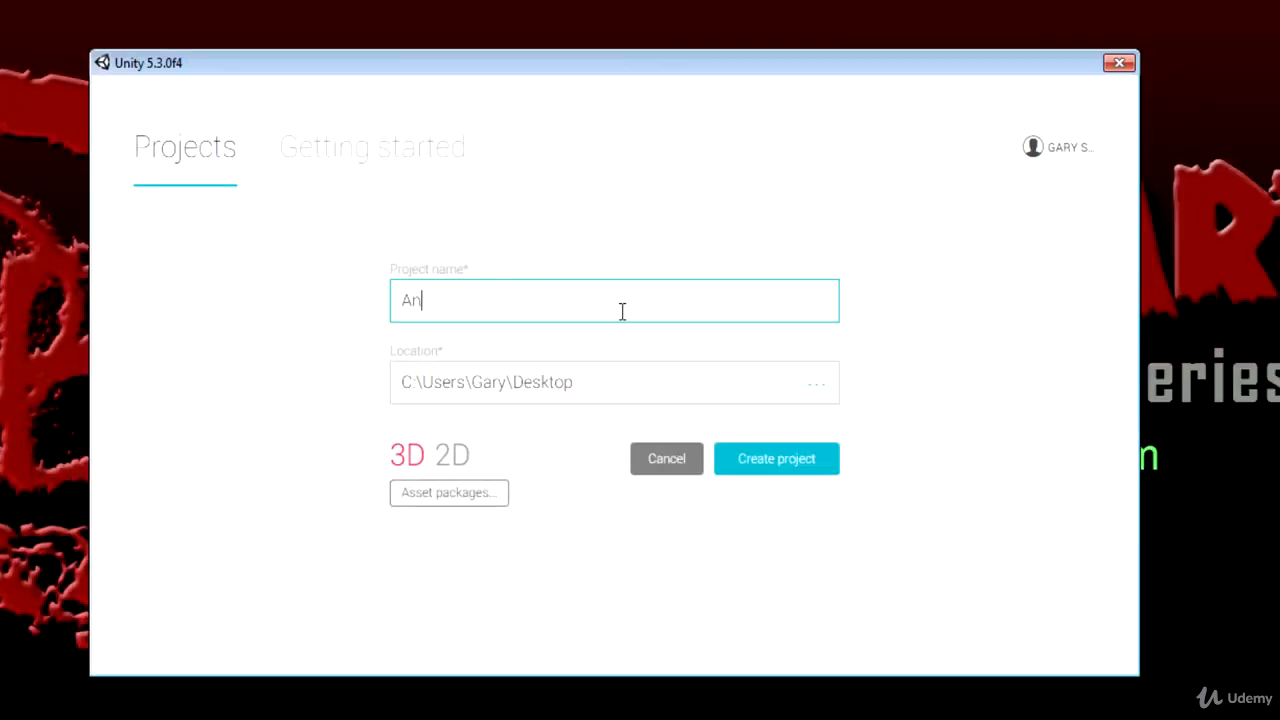
text(im Filter)
click(782, 470)
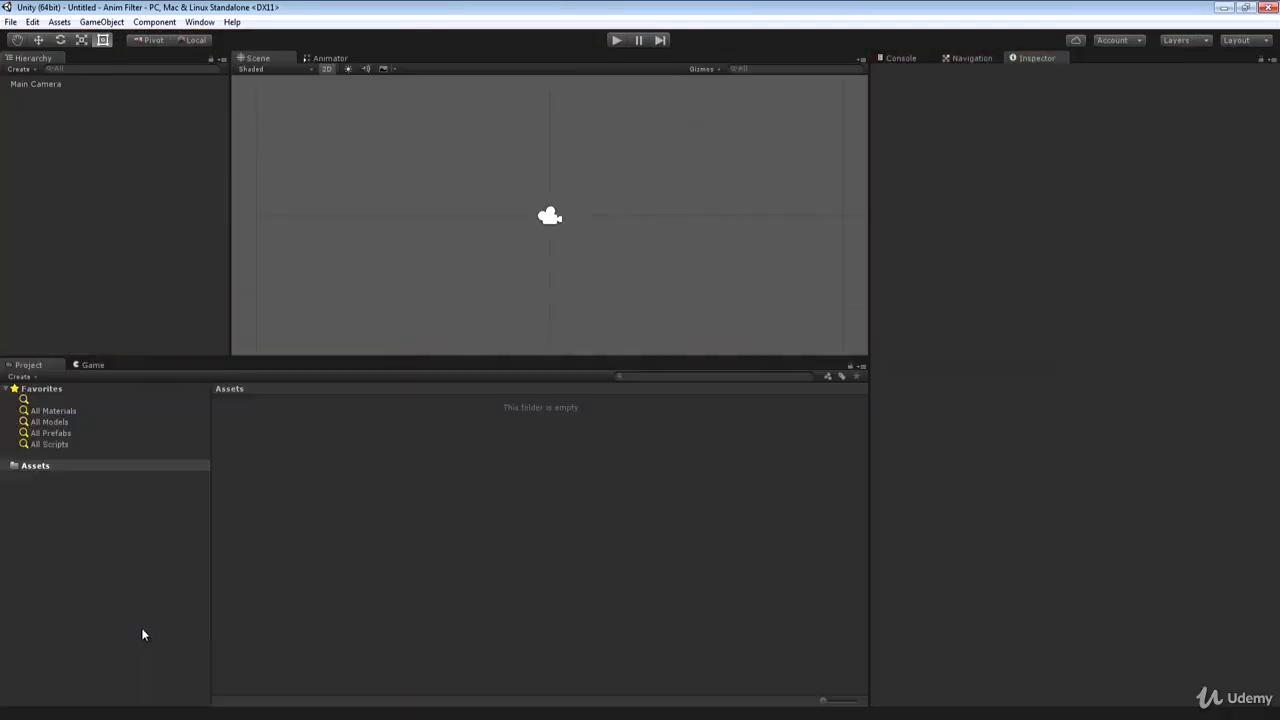
Step: Turn off 2D mode in the Scene view and orbit it to a 3D perspective
click(325, 70)
right_drag(481, 245, 600, 194)
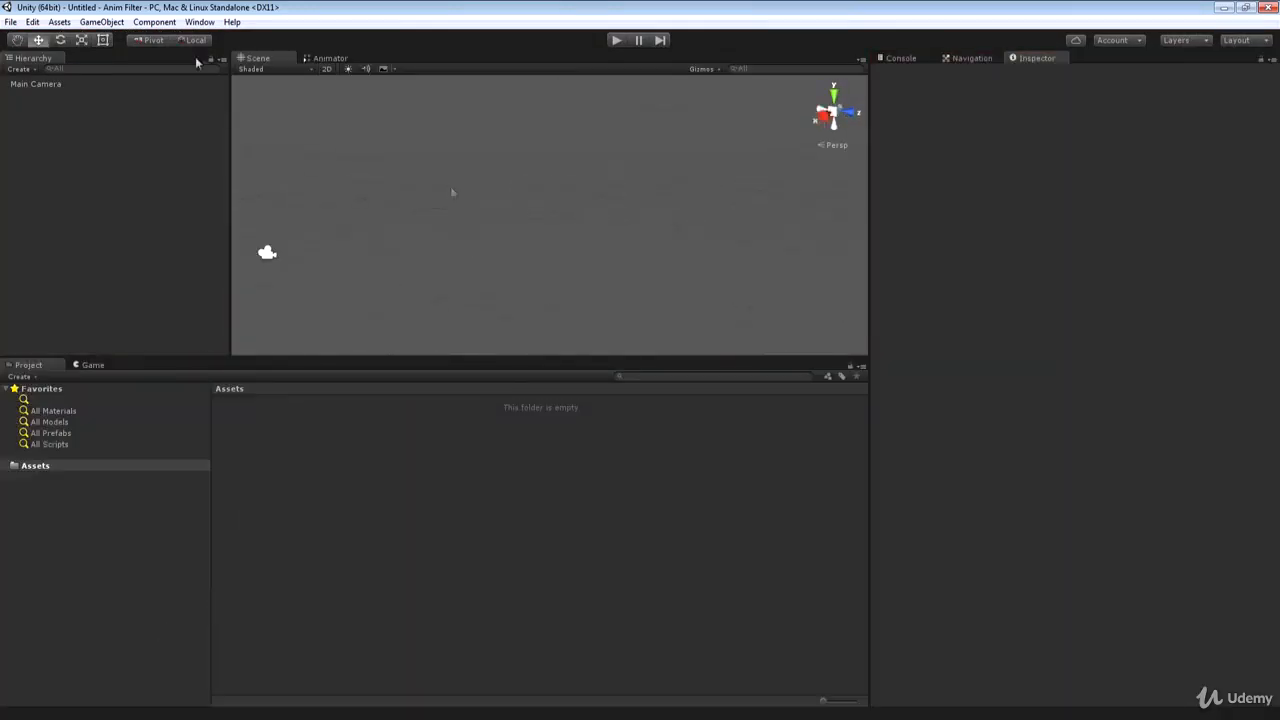
Step: Open the Asset Store in the editor and enlarge its area in height and width
click(199, 21)
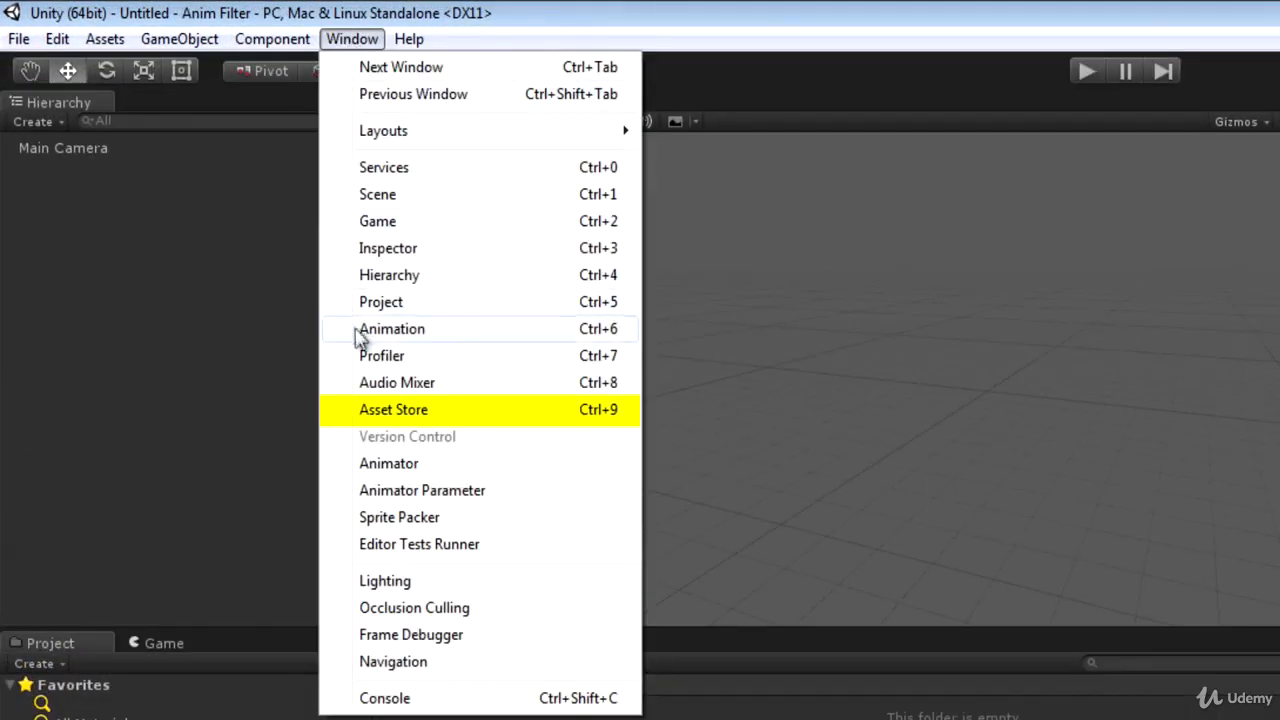
click(386, 410)
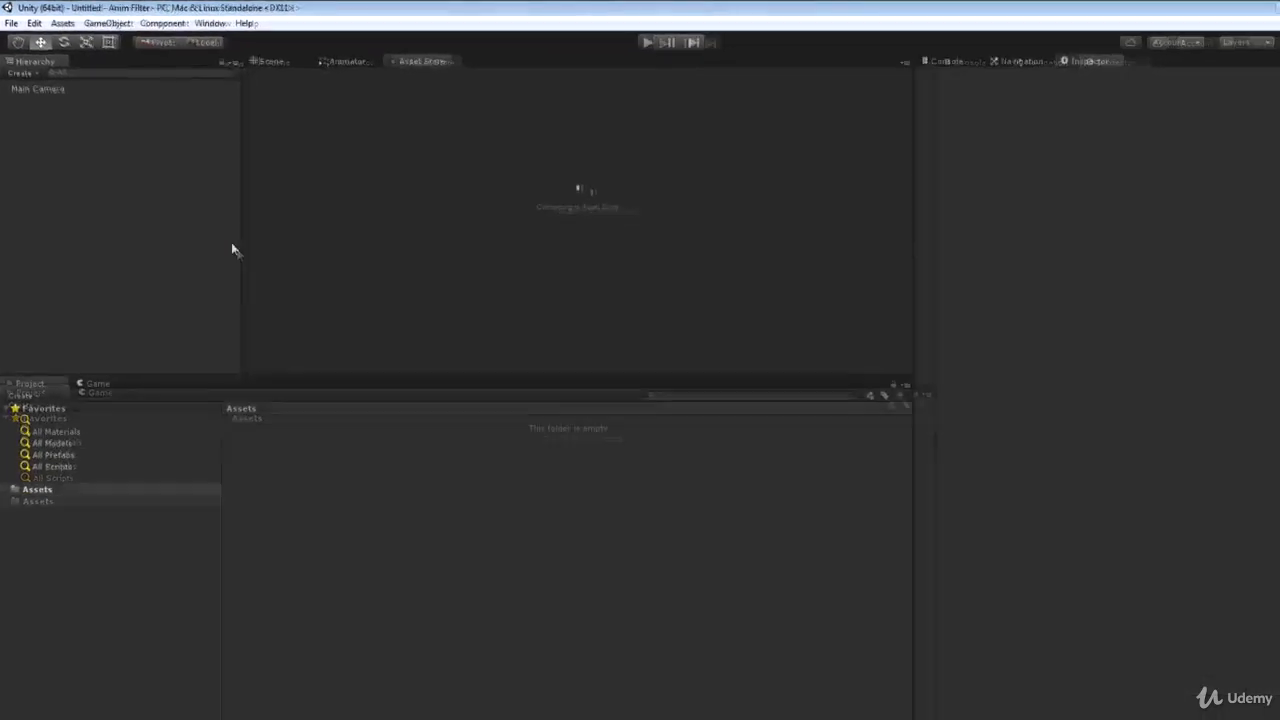
drag(426, 360, 426, 513)
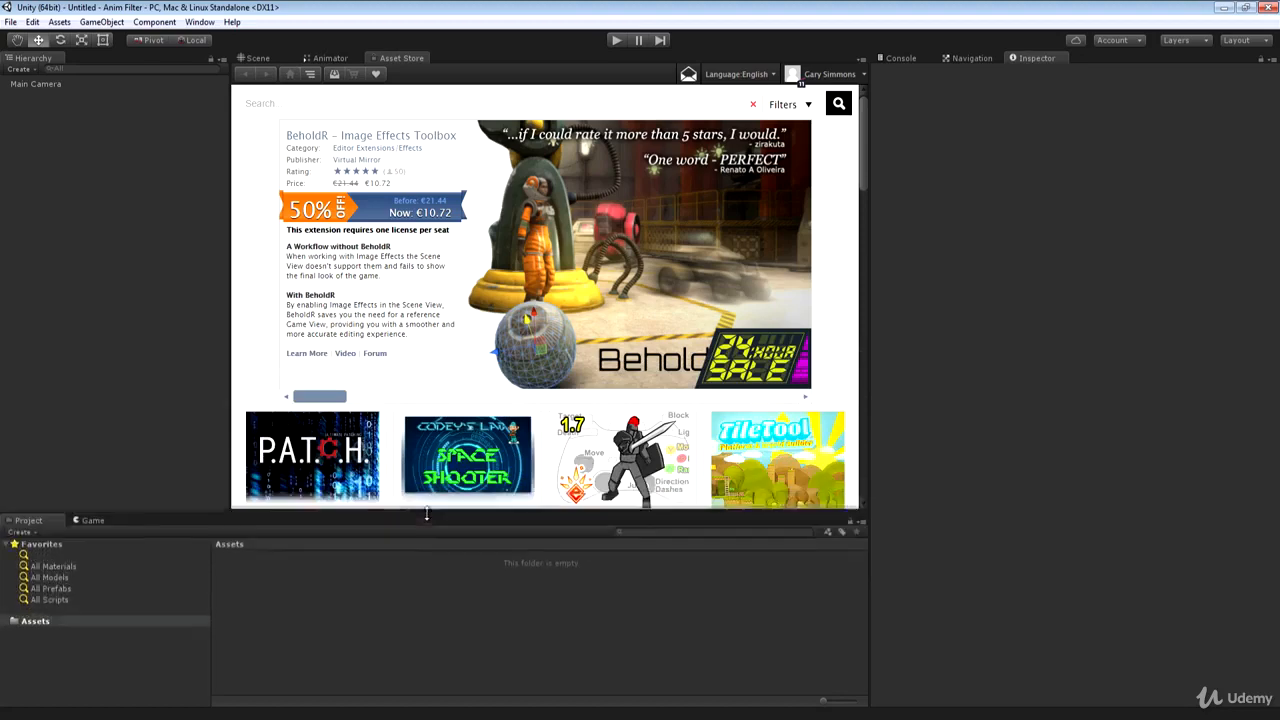
drag(870, 111, 1088, 111)
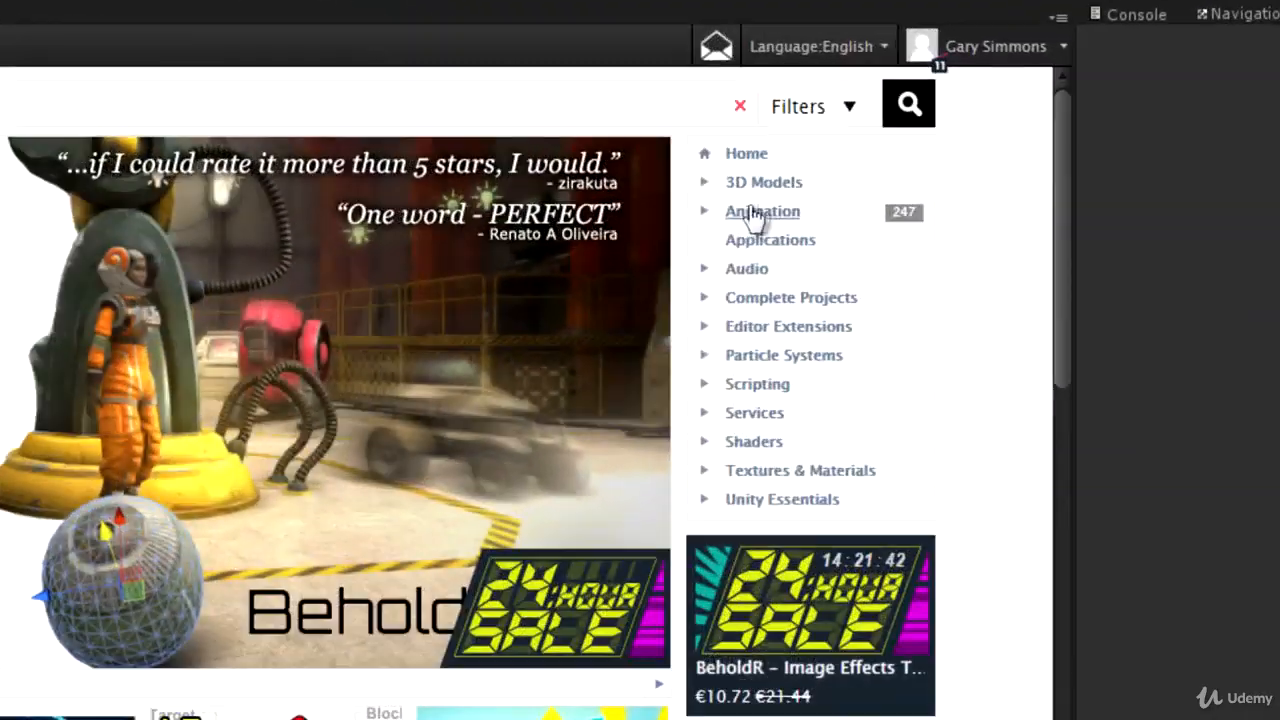
Step: Browse the packages in the Asset Store's Animation category
click(718, 221)
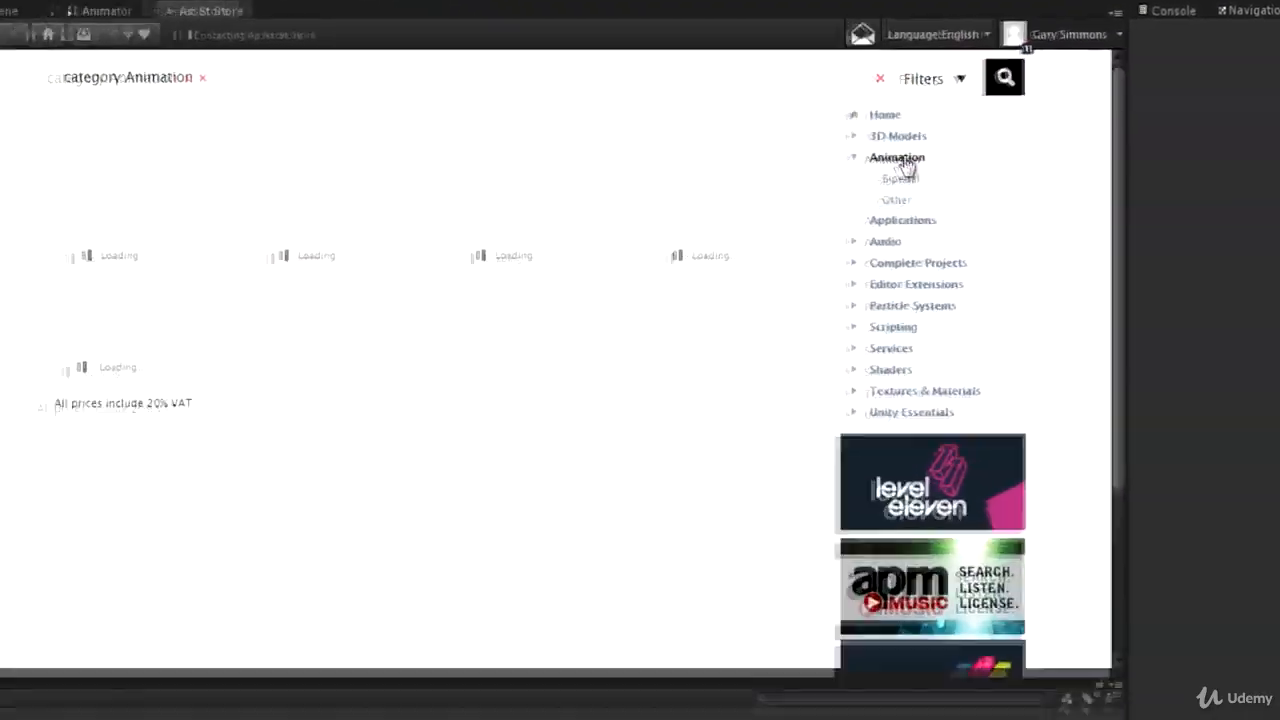
scroll(663, 180, down, 4)
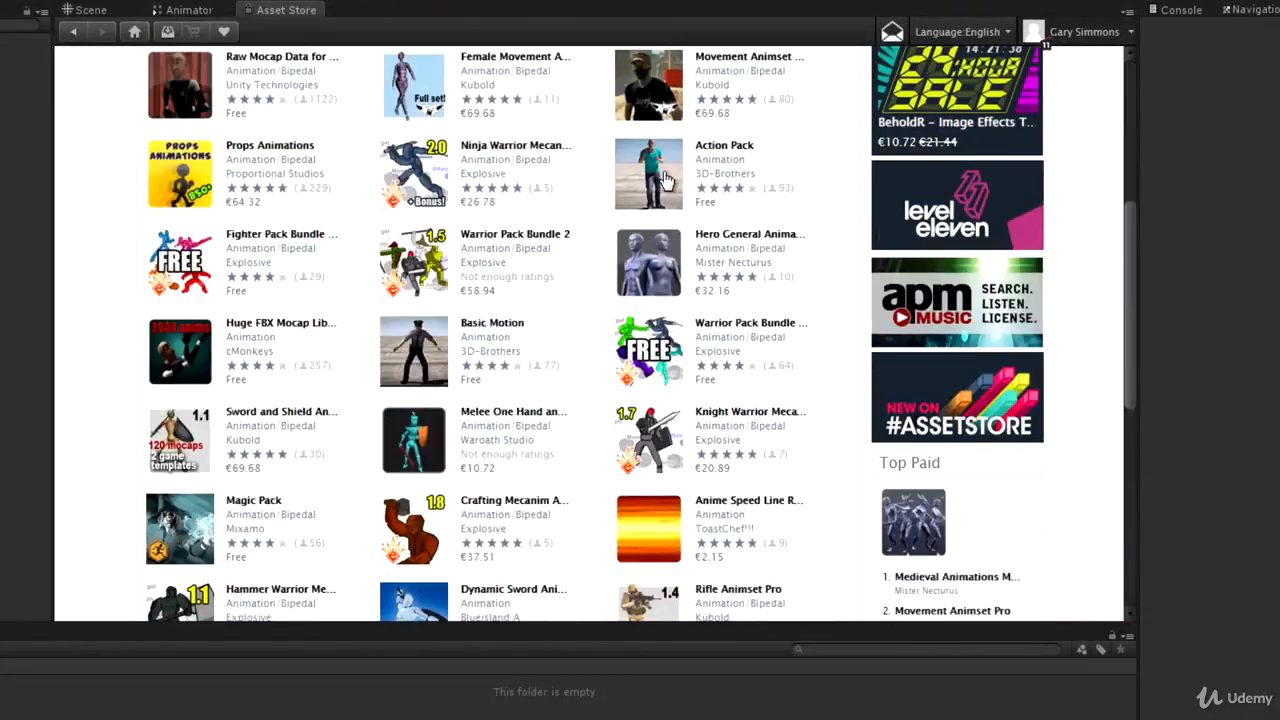
scroll(667, 180, up, 2)
scroll(667, 180, down, 2)
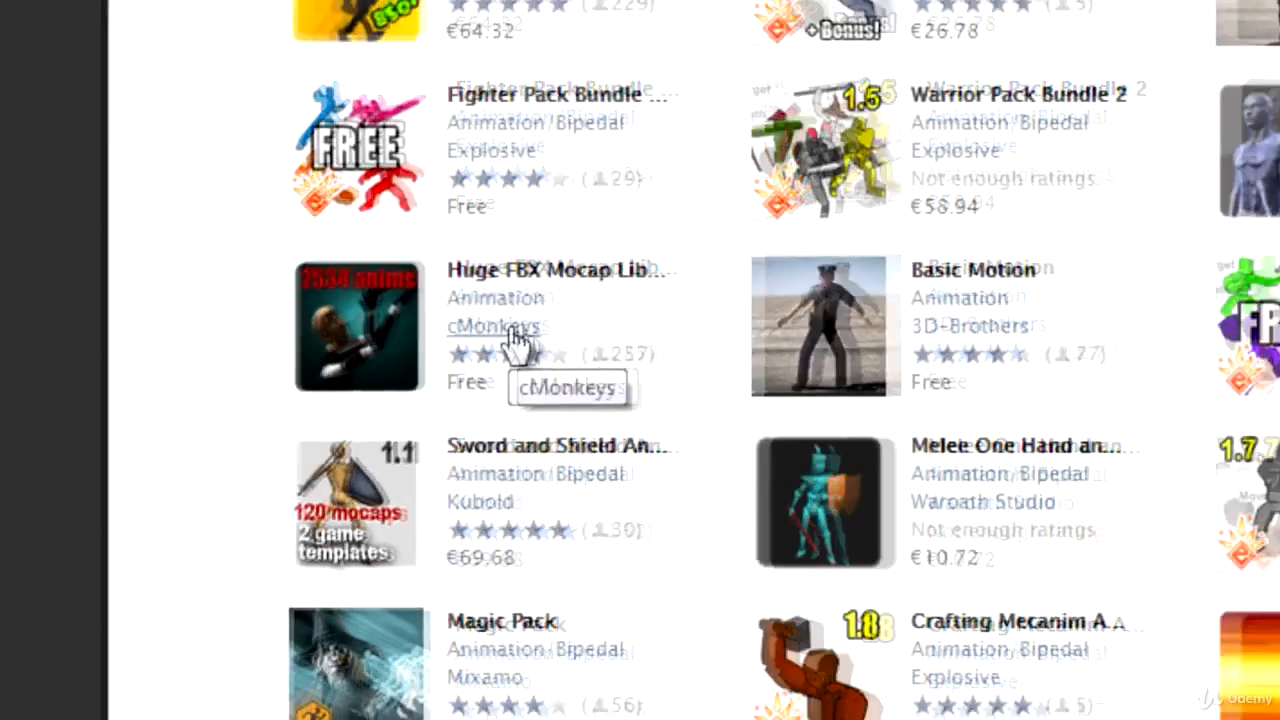
Step: Open the page of publisher cMonkeys and show its list of packages
click(512, 330)
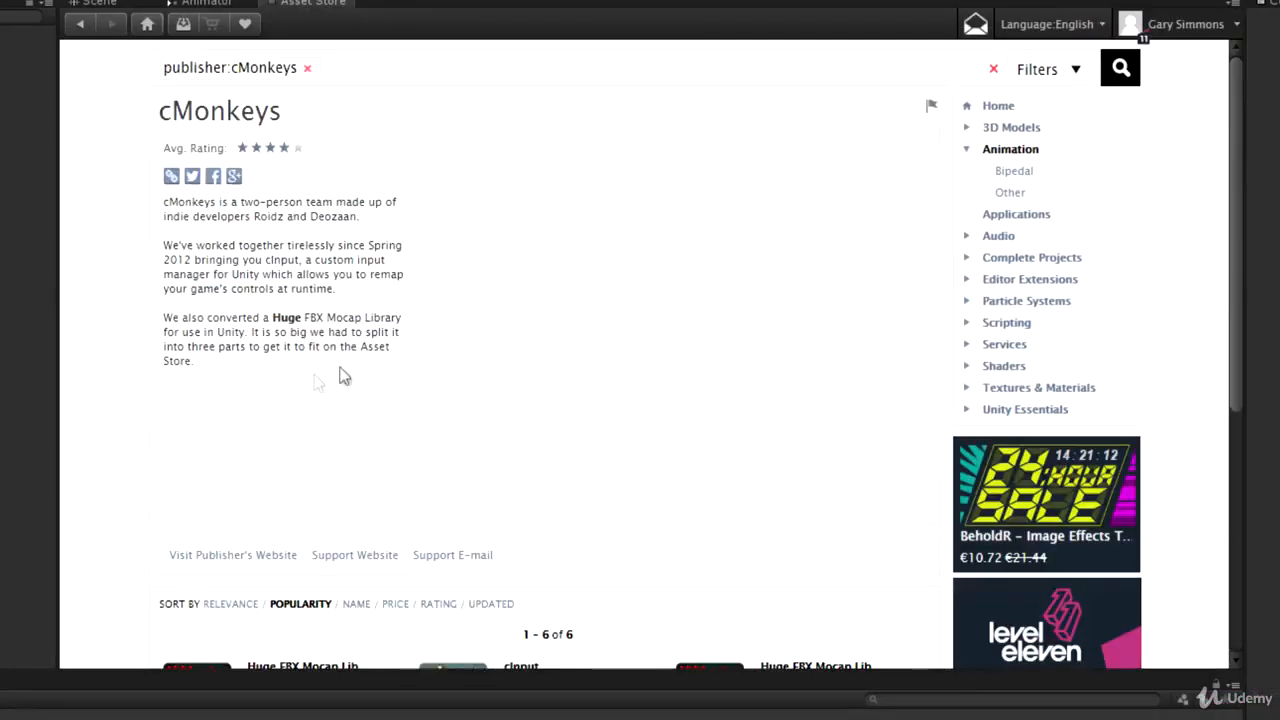
scroll(1238, 117, down, 1)
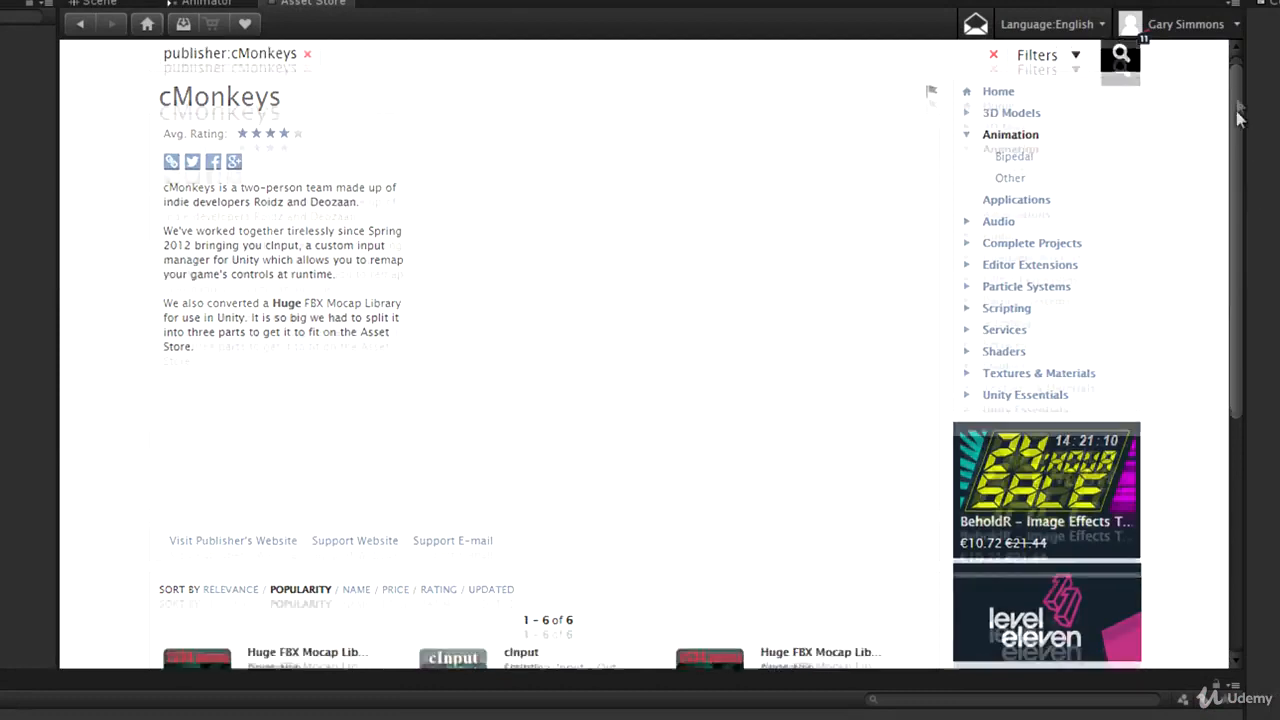
drag(1238, 117, 1237, 323)
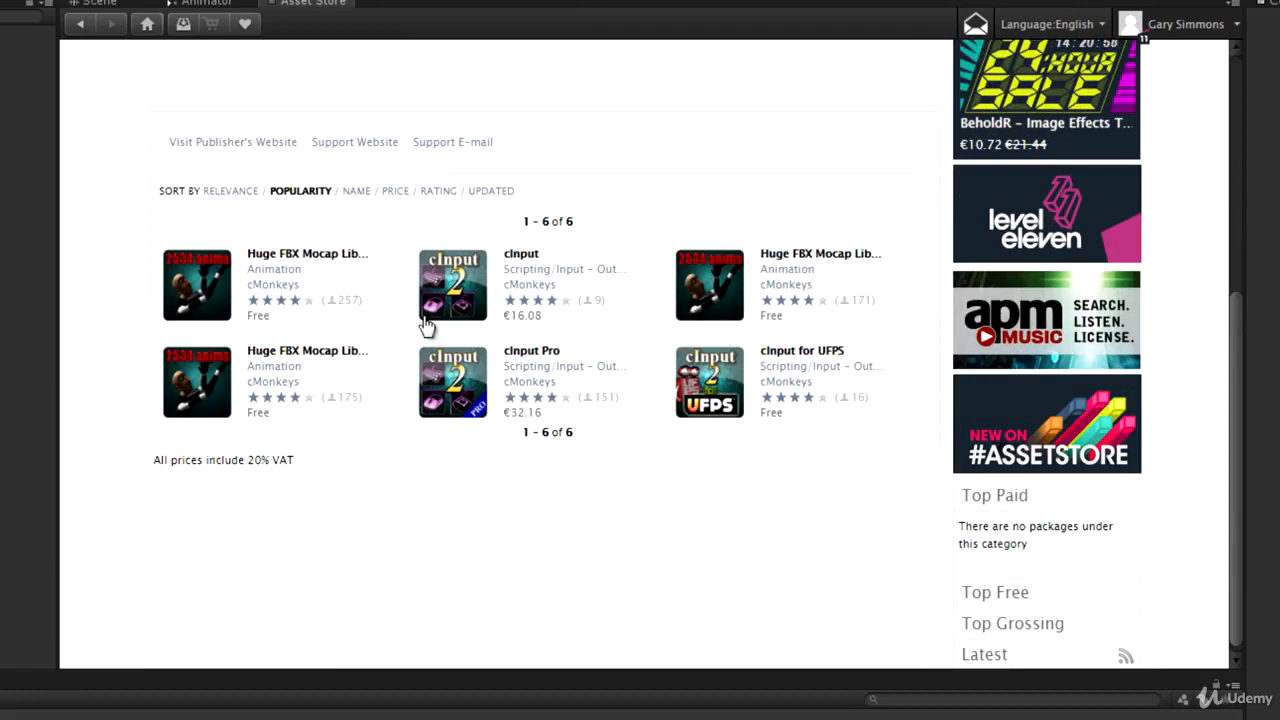
Step: Import the complete Huge FBX Mocap Library part 1 package from the cMonkeys package list into the project
click(302, 255)
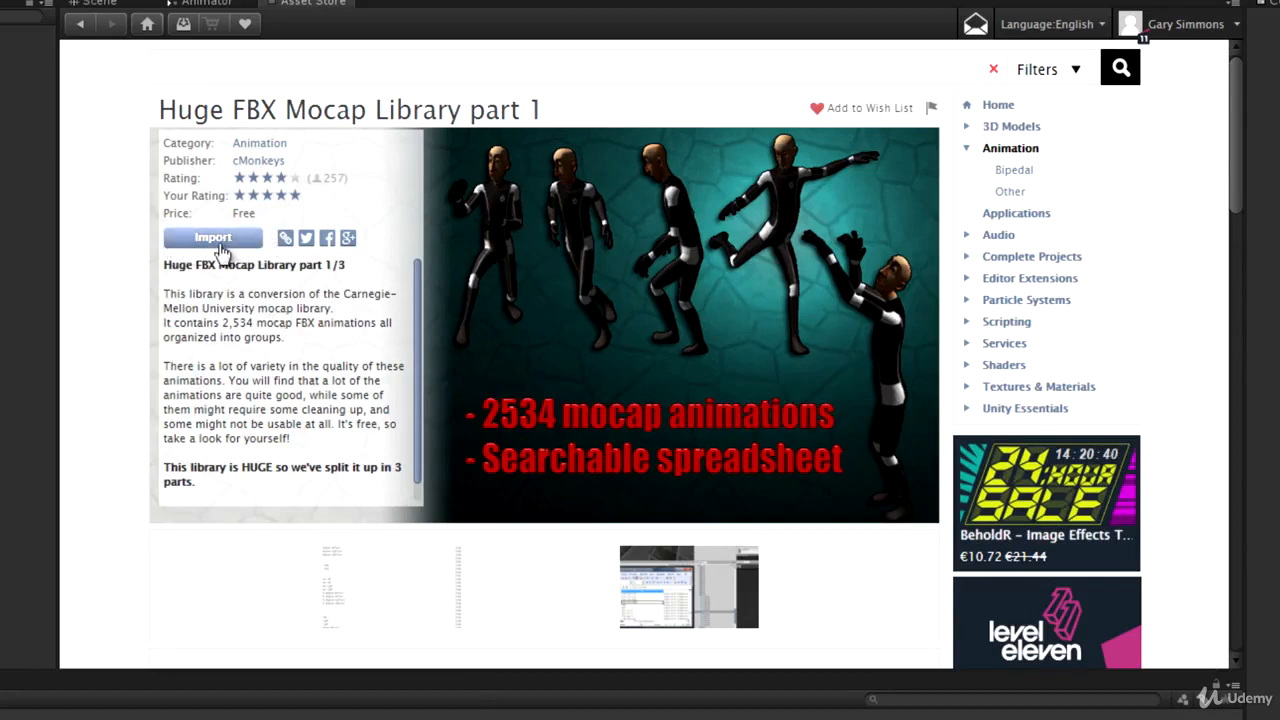
click(224, 242)
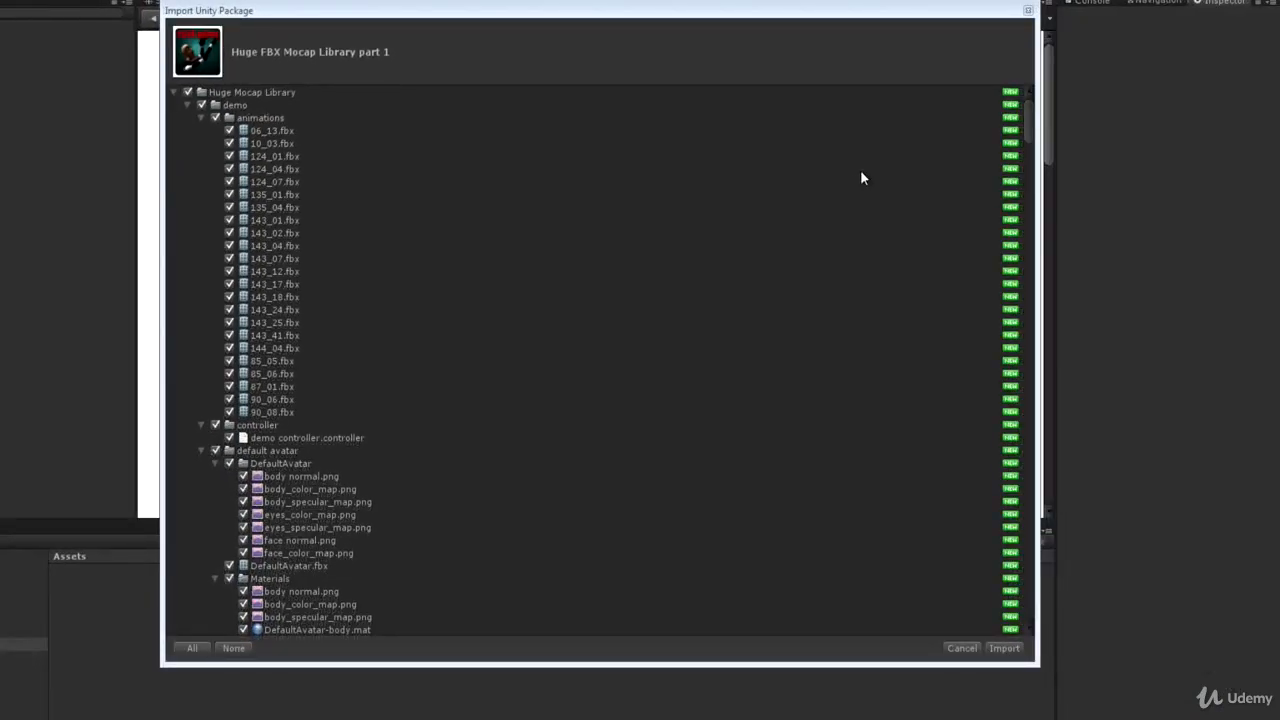
scroll(862, 178, down, 15)
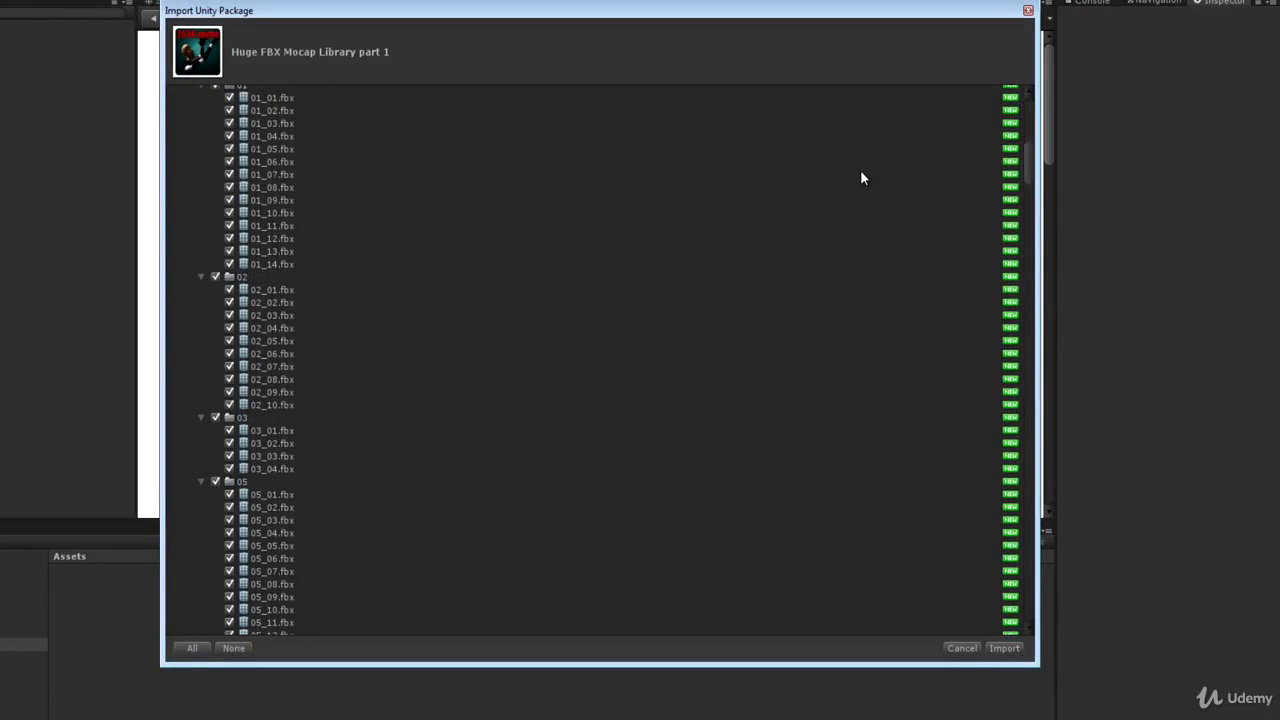
scroll(862, 178, down, 20)
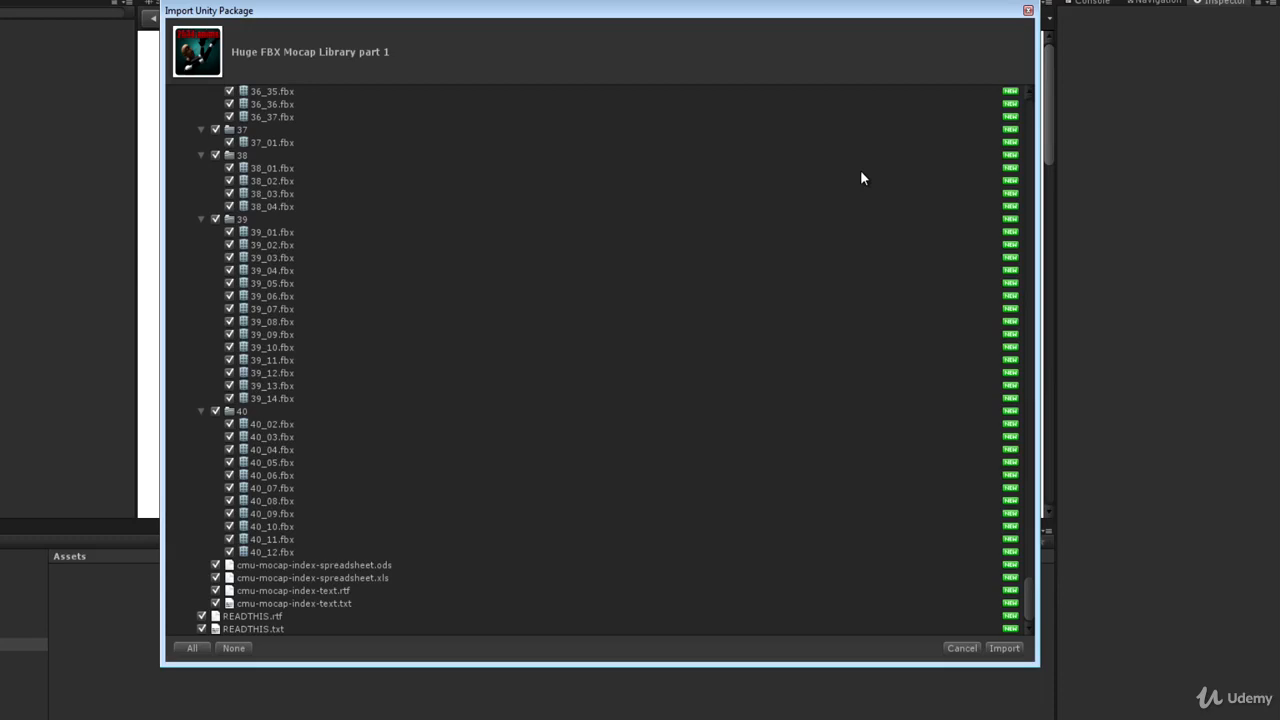
key(Return)
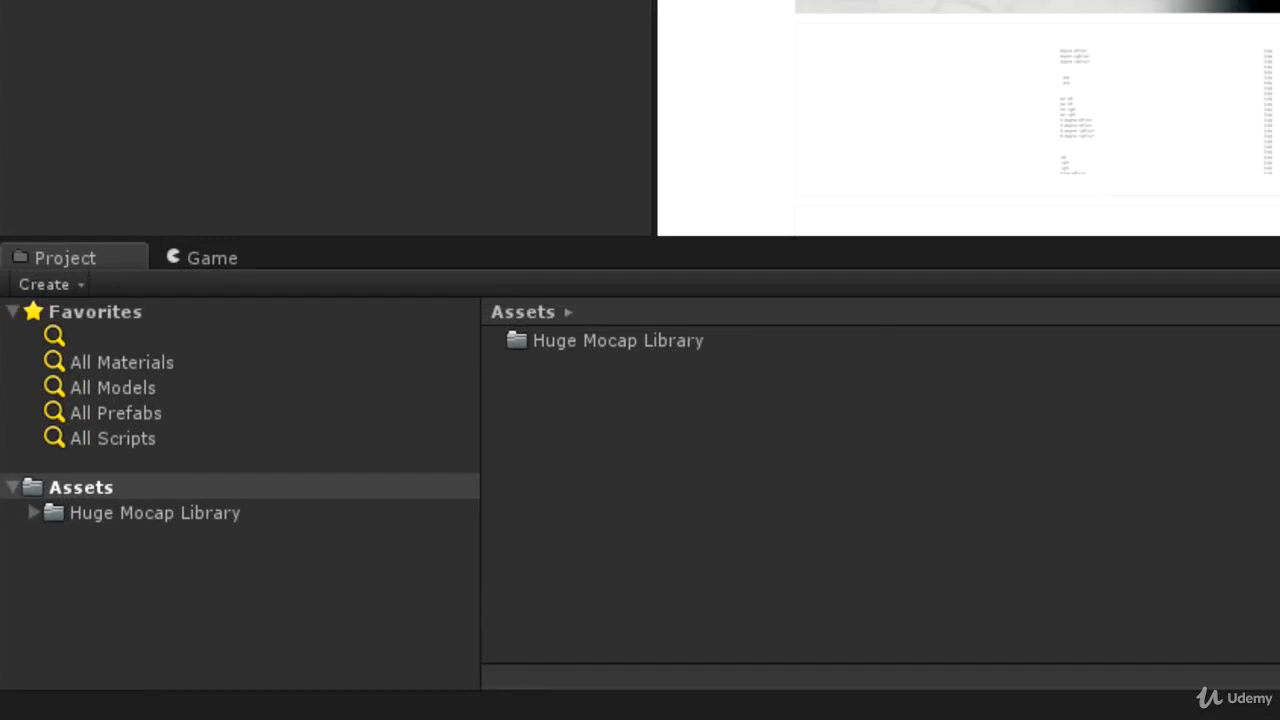
Step: Open the mocap animations folder inside Huge Mocap Library and expand its numbered subfolders
click(34, 513)
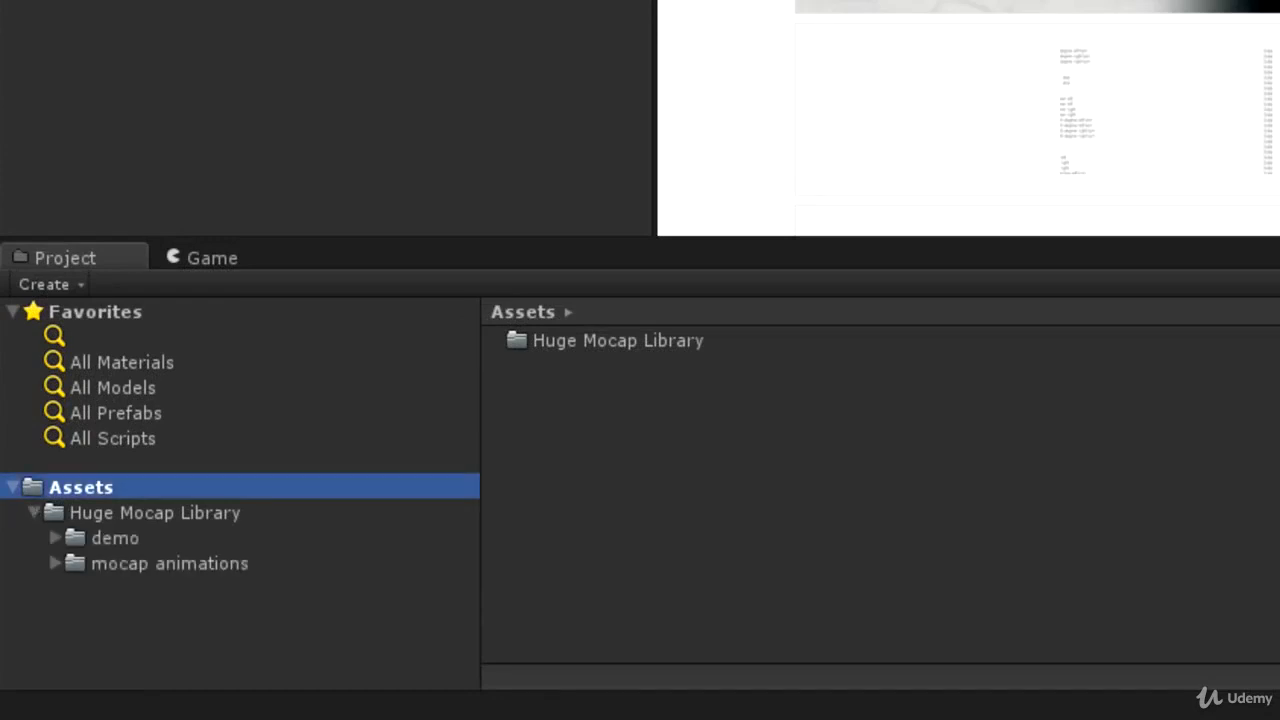
click(169, 564)
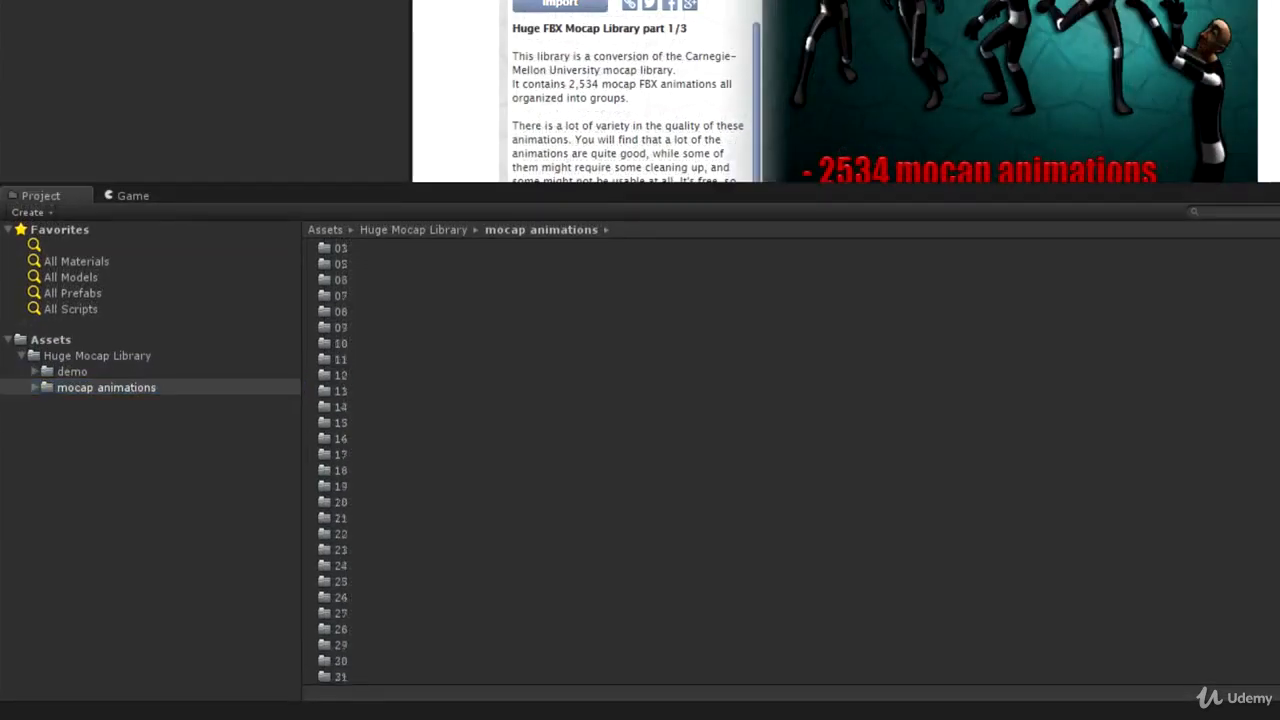
scroll(790, 460, down, 4)
scroll(790, 460, up, 2)
click(35, 387)
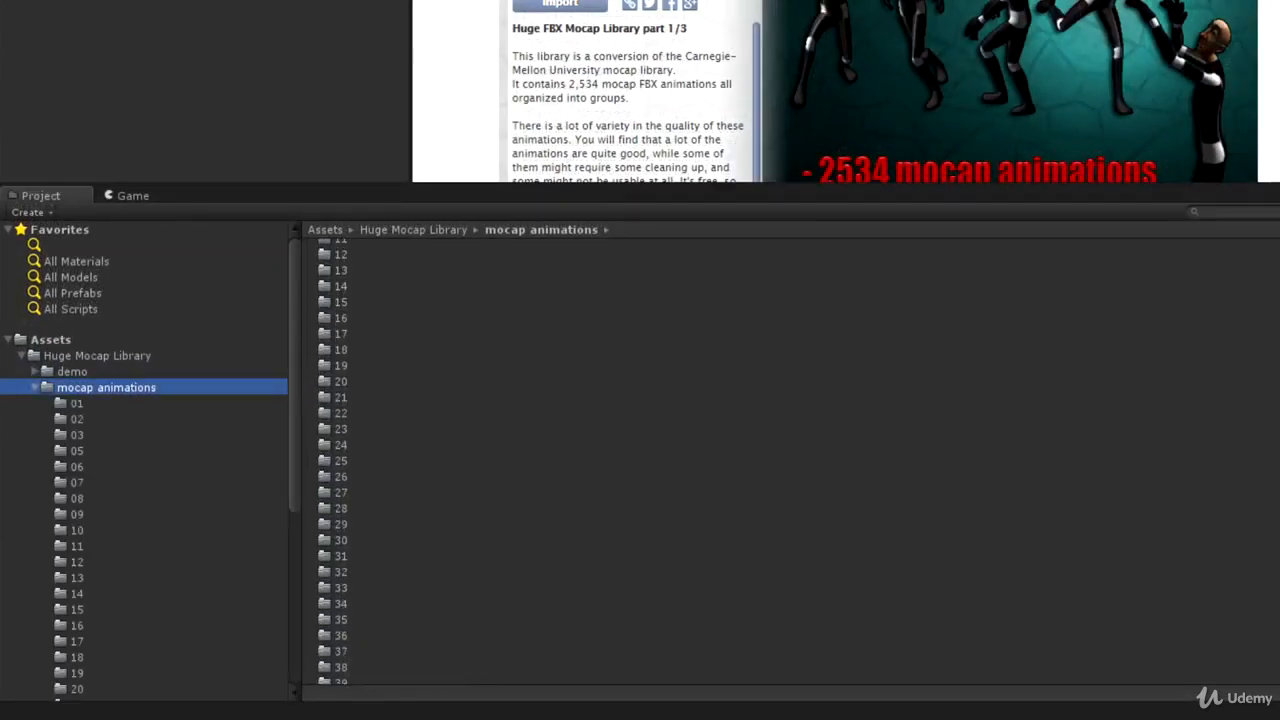
Step: Look through several numbered animation folders, including 14 and 08, and return to the mocap animations folder
click(77, 435)
click(77, 451)
click(77, 546)
click(77, 594)
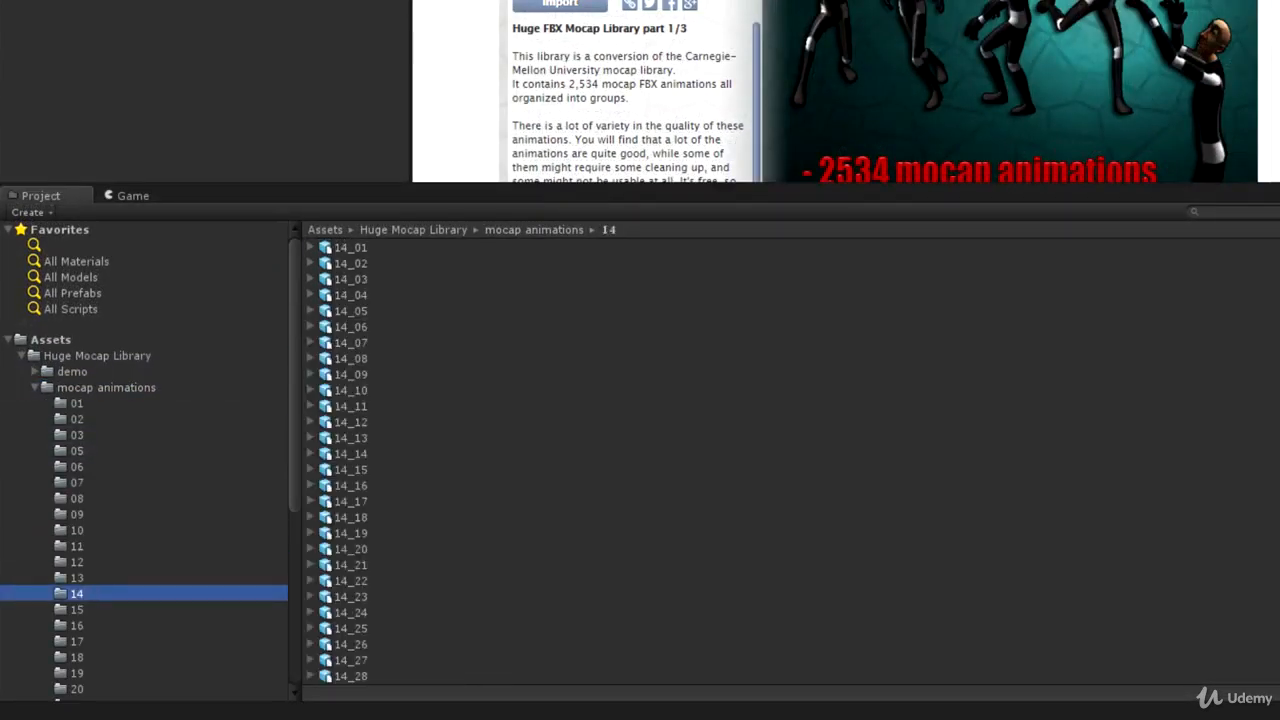
click(77, 625)
click(77, 498)
scroll(145, 498, down, 7)
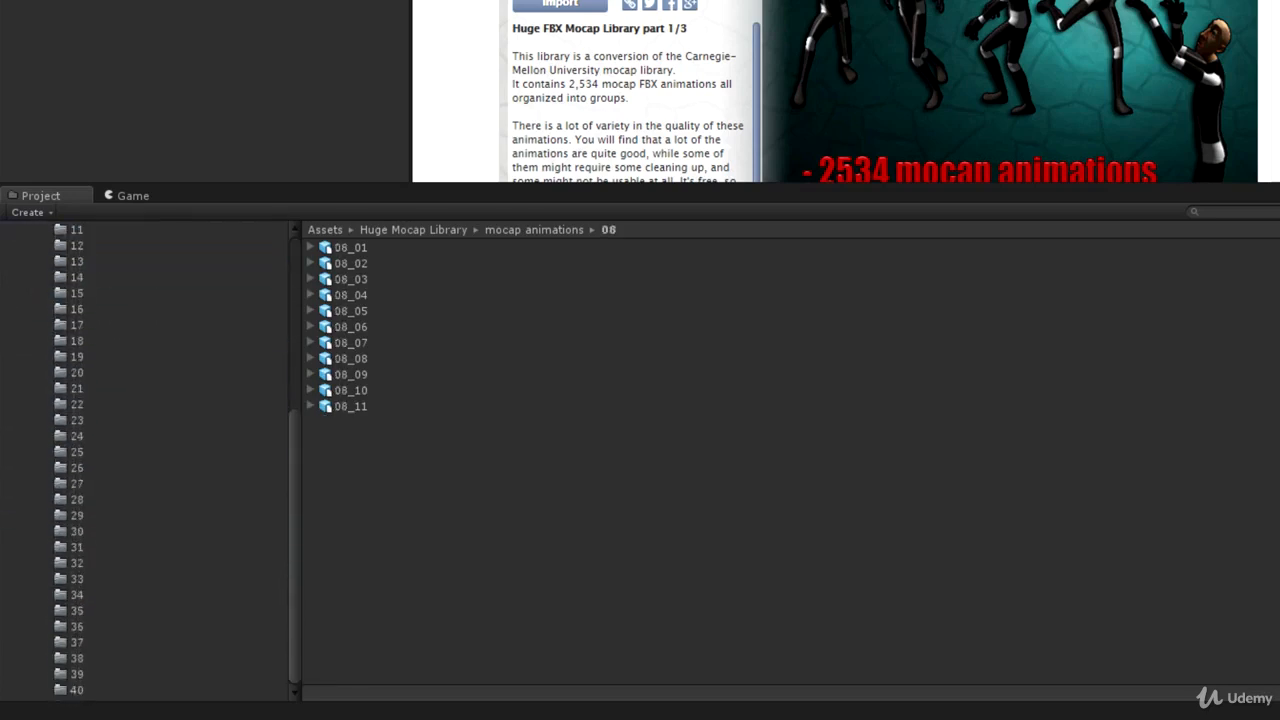
scroll(145, 460, up, 7)
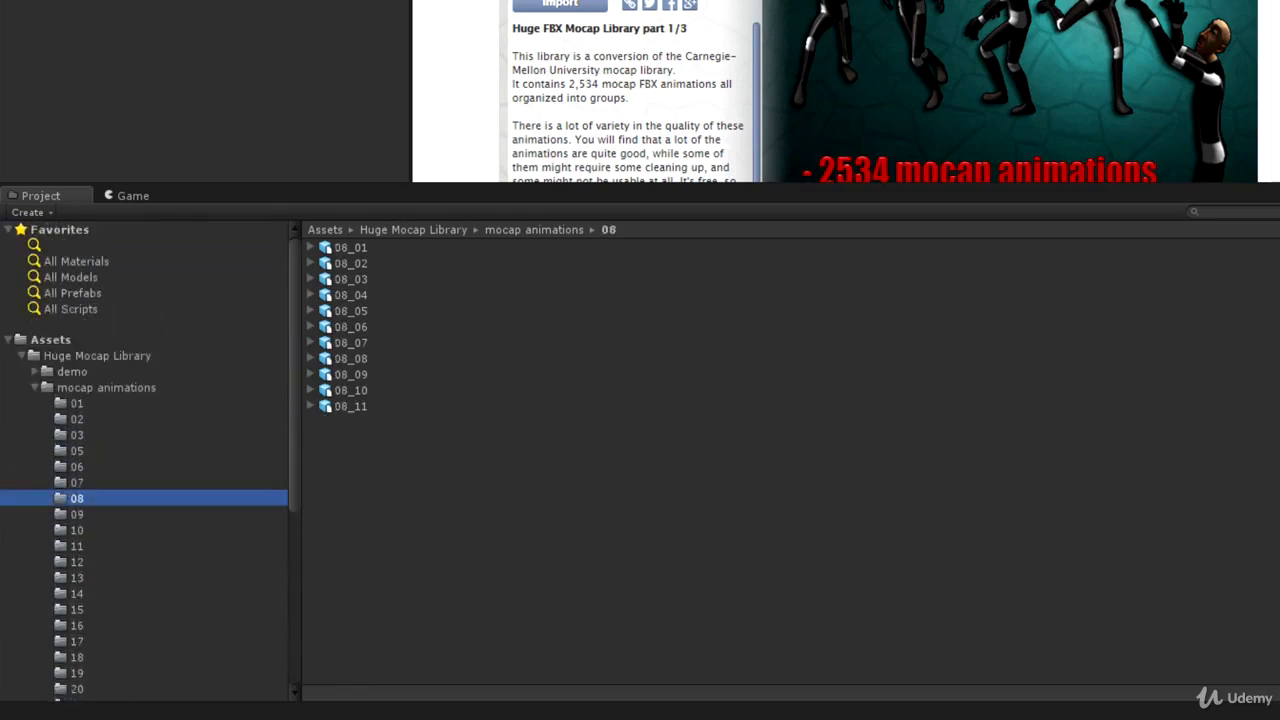
click(106, 388)
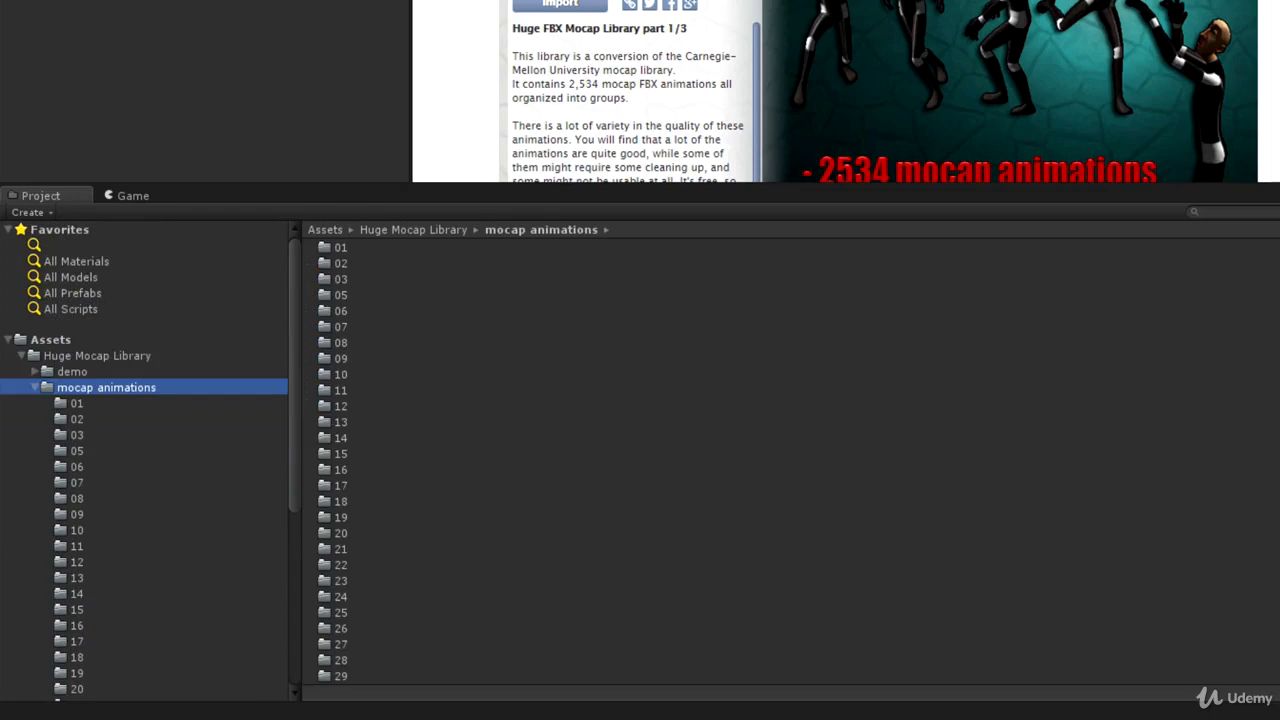
click(97, 356)
click(106, 388)
Step: Open cmu-mocap-index-text.txt from the mocap animations folder and read through its animation descriptions from beginning to end
scroll(690, 460, down, 5)
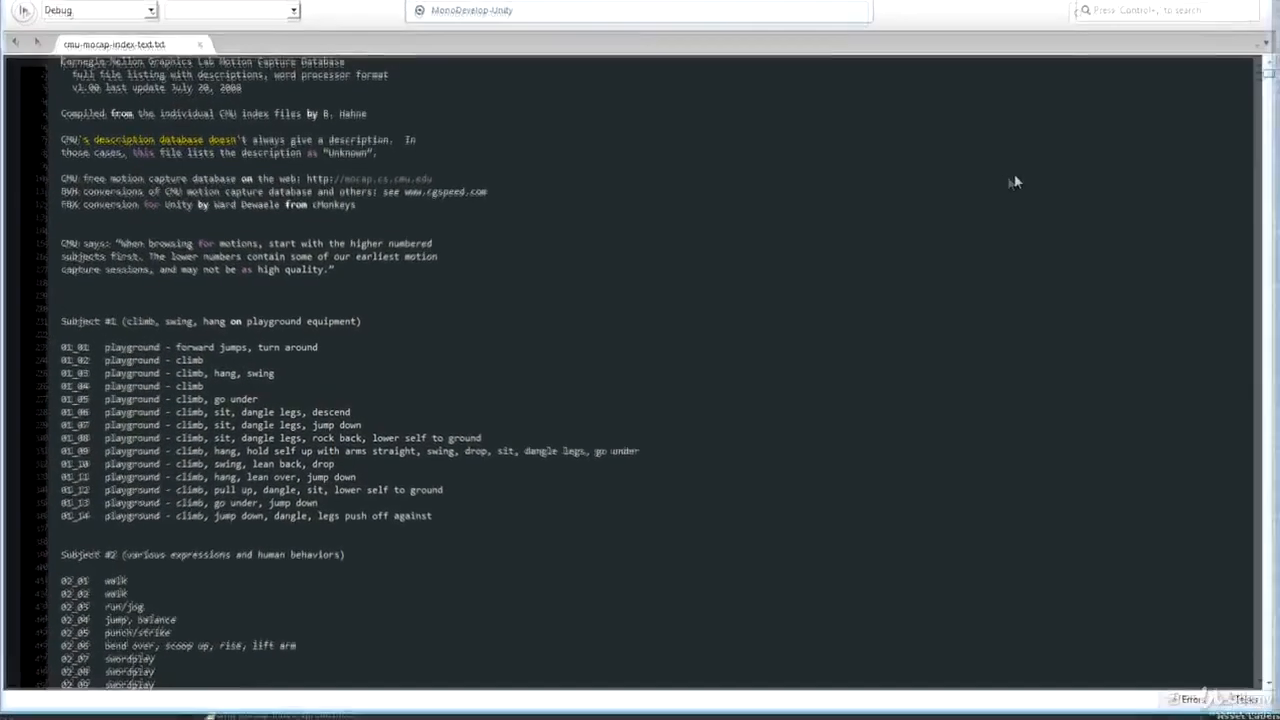
scroll(917, 208, down, 14)
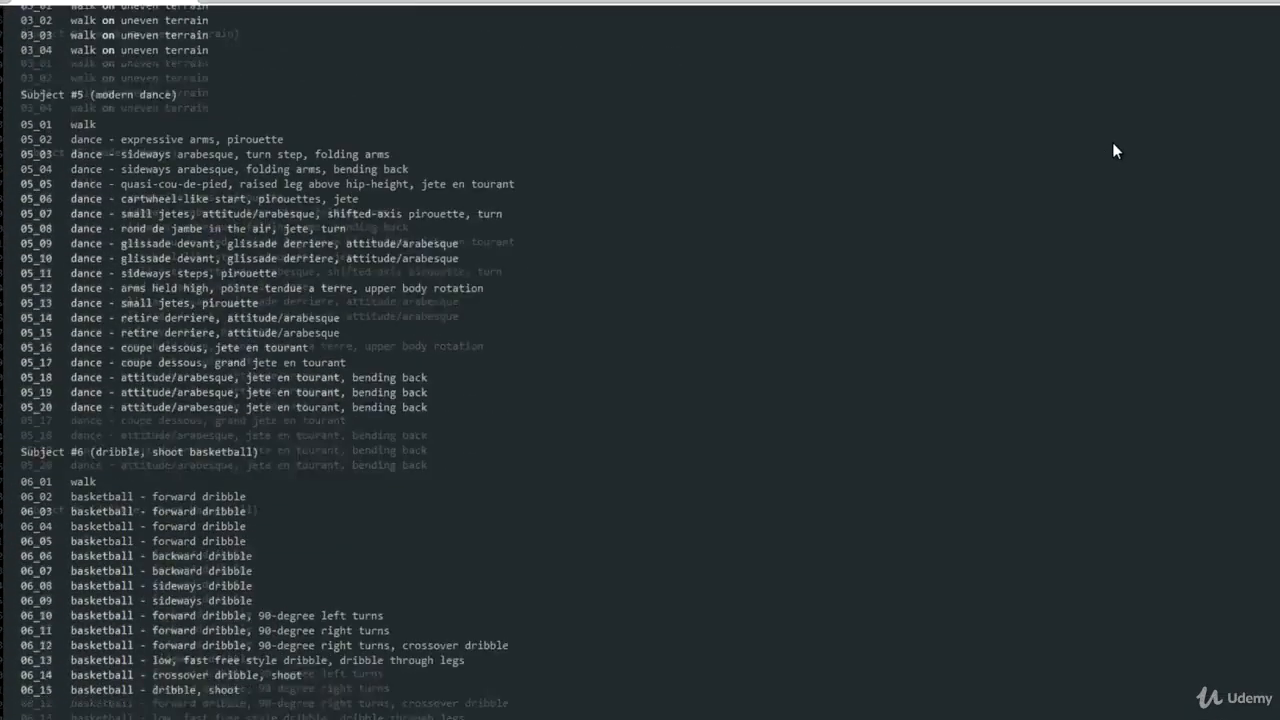
scroll(1113, 144, down, 20)
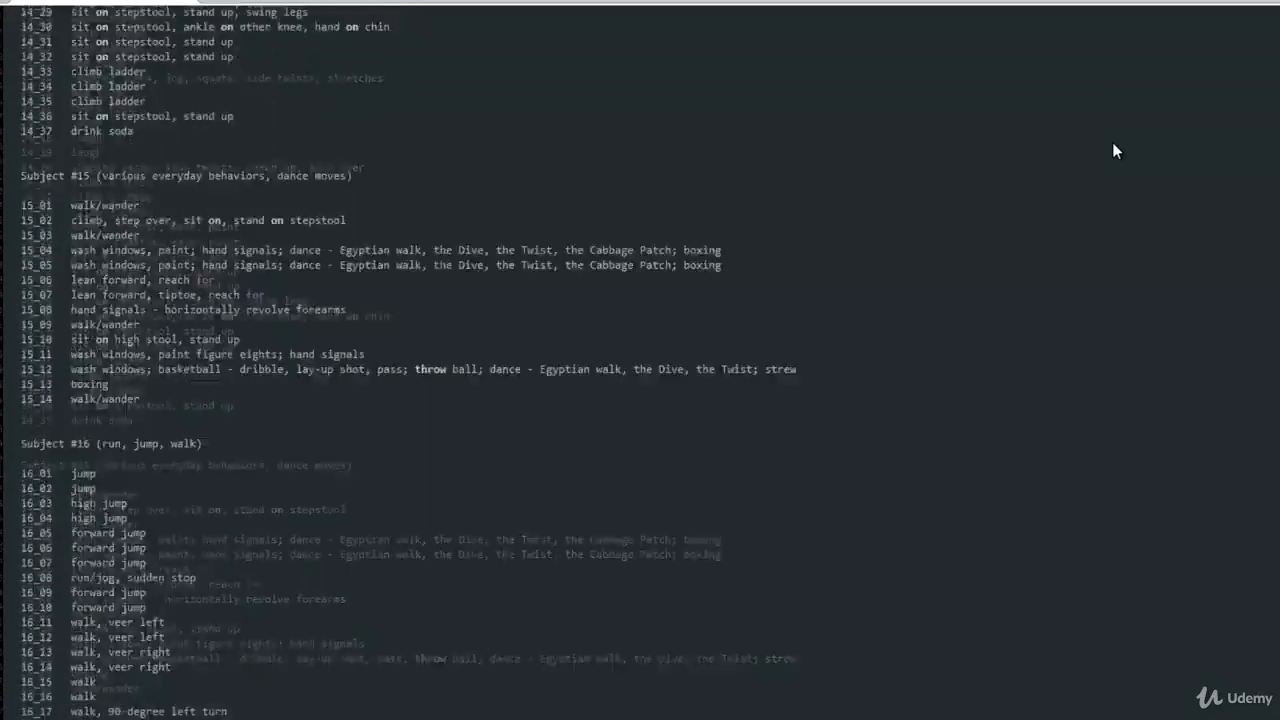
scroll(1113, 150, down, 20)
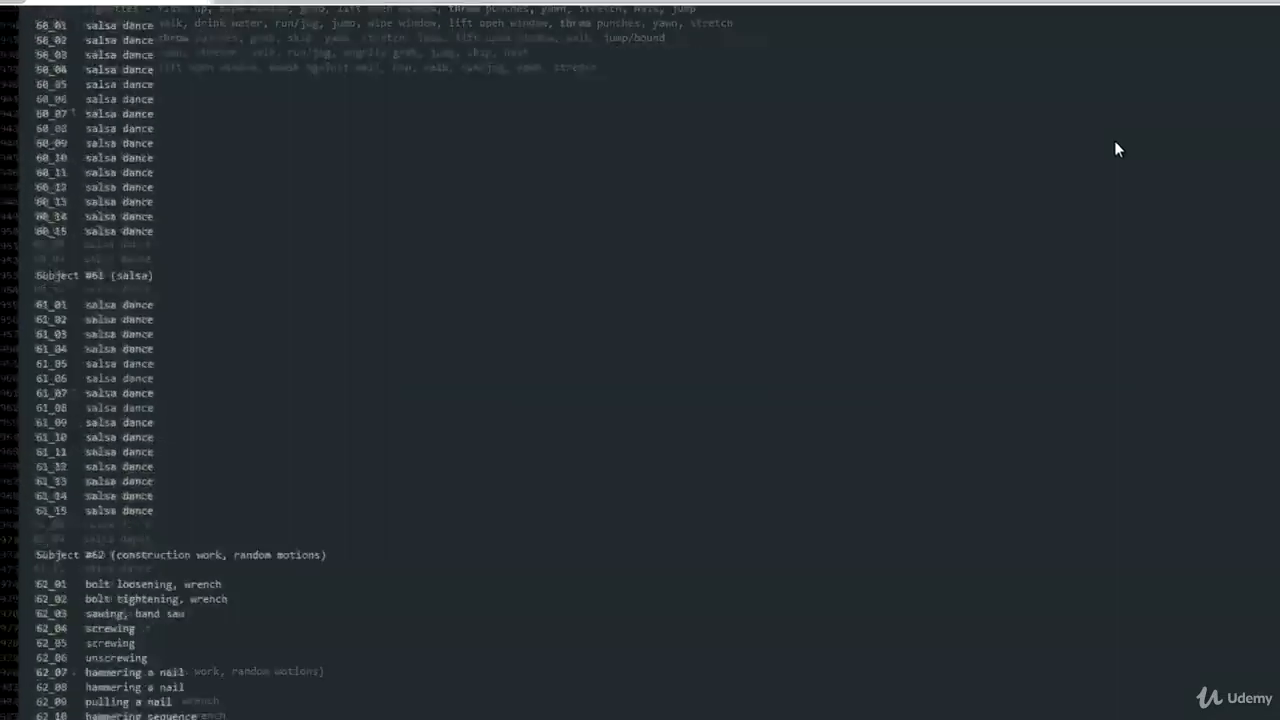
scroll(1117, 148, down, 20)
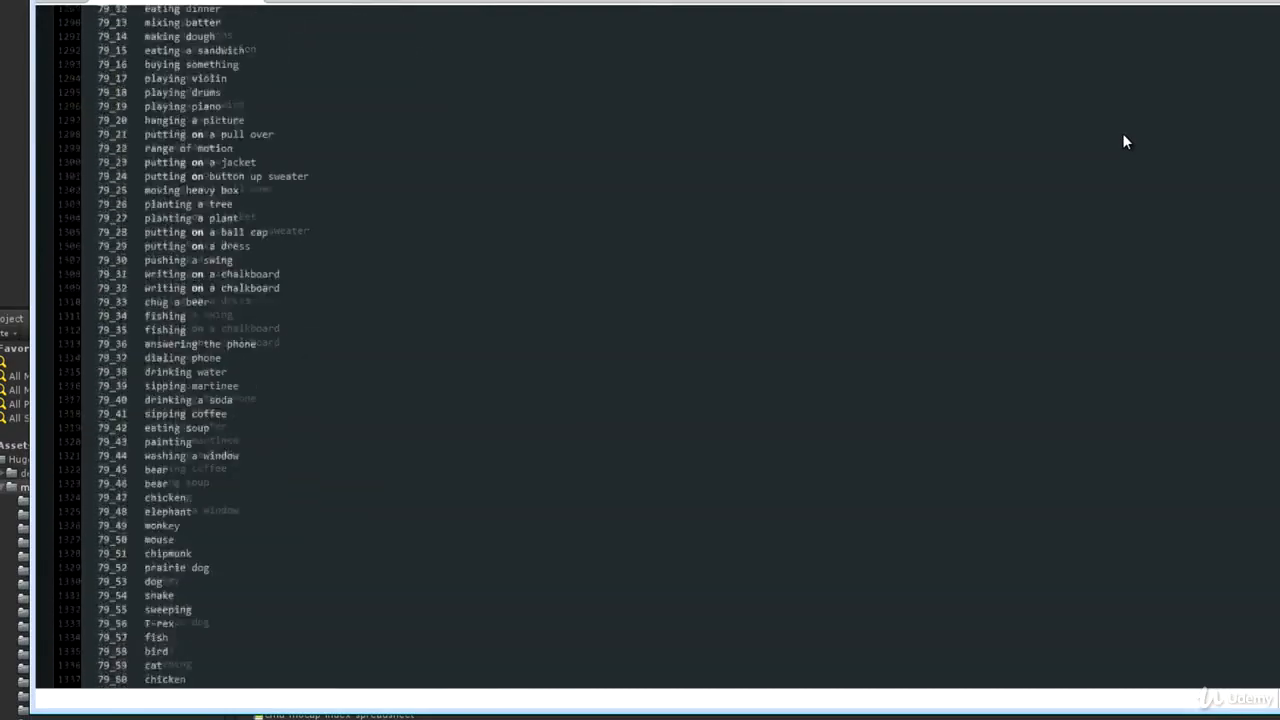
scroll(1124, 142, down, 20)
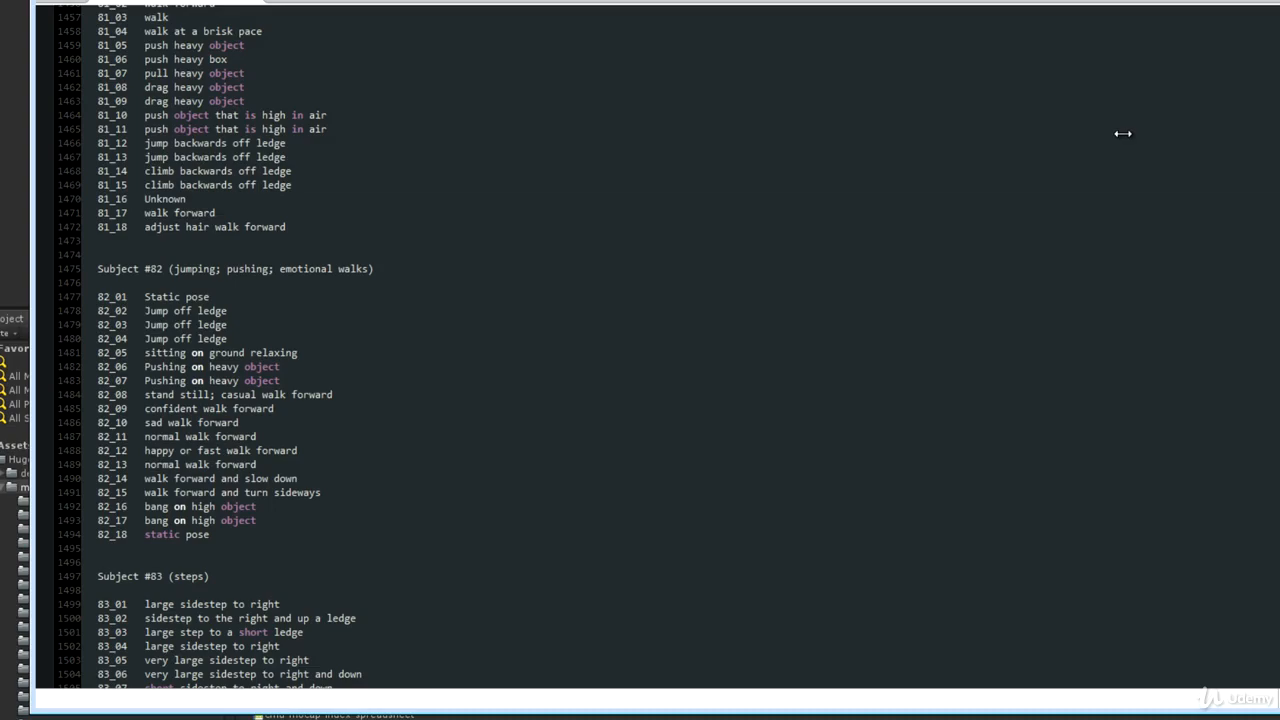
scroll(1122, 142, down, 20)
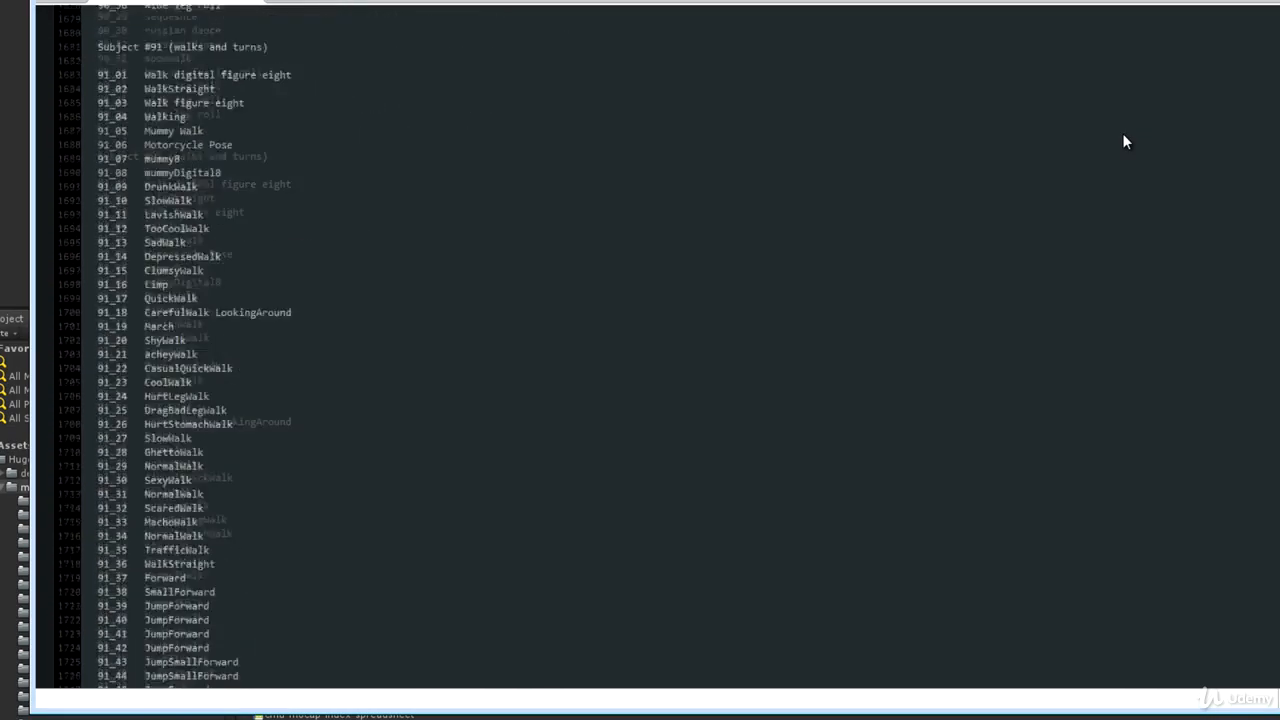
scroll(1122, 142, down, 20)
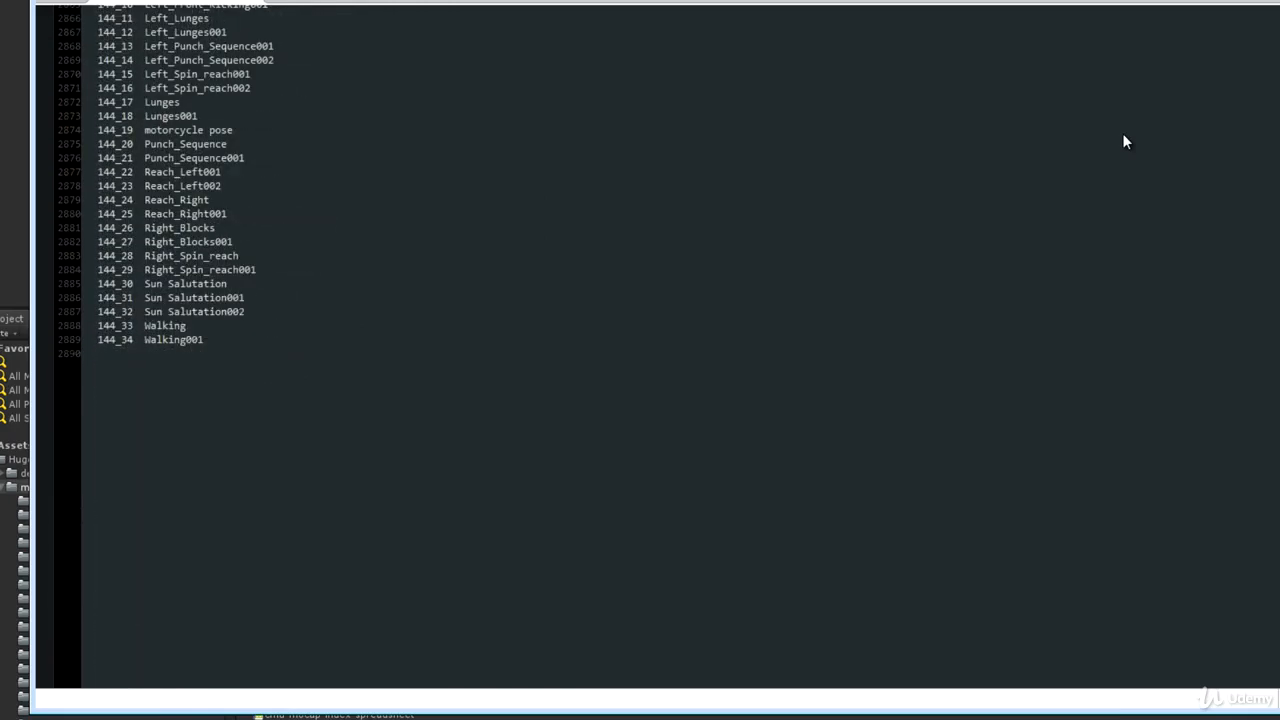
key(ctrl+Home)
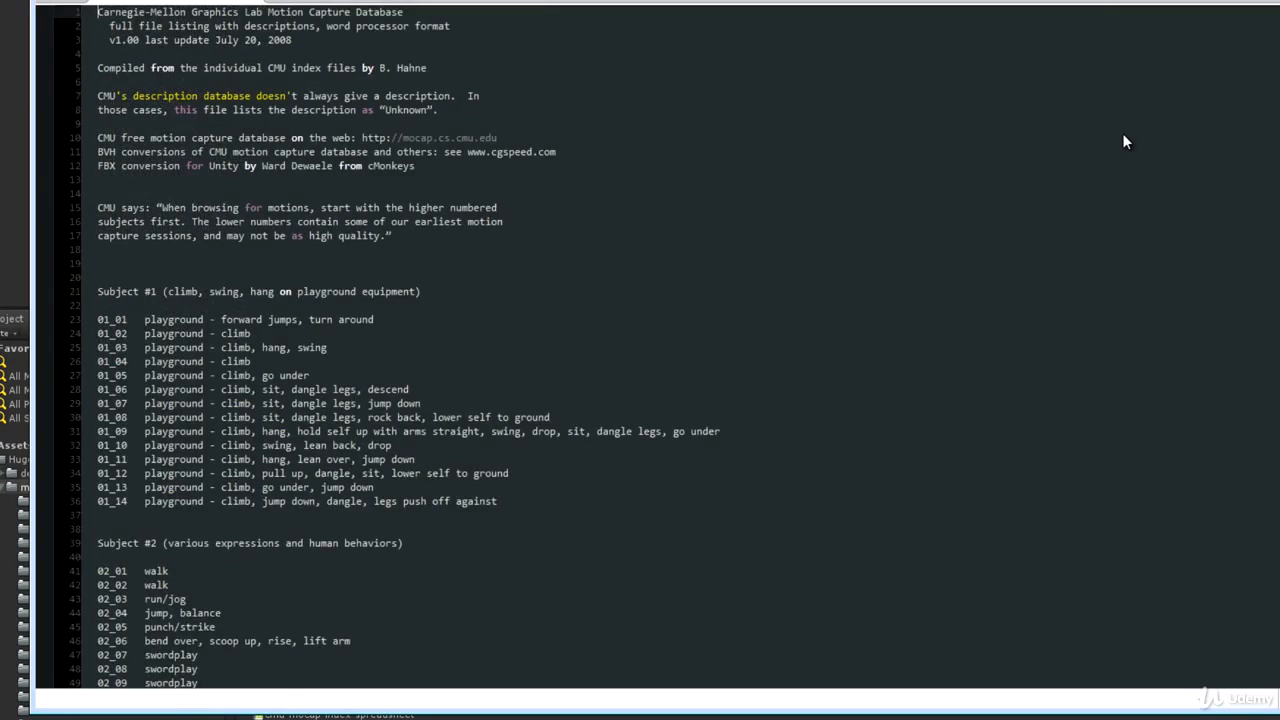
key(ctrl+End)
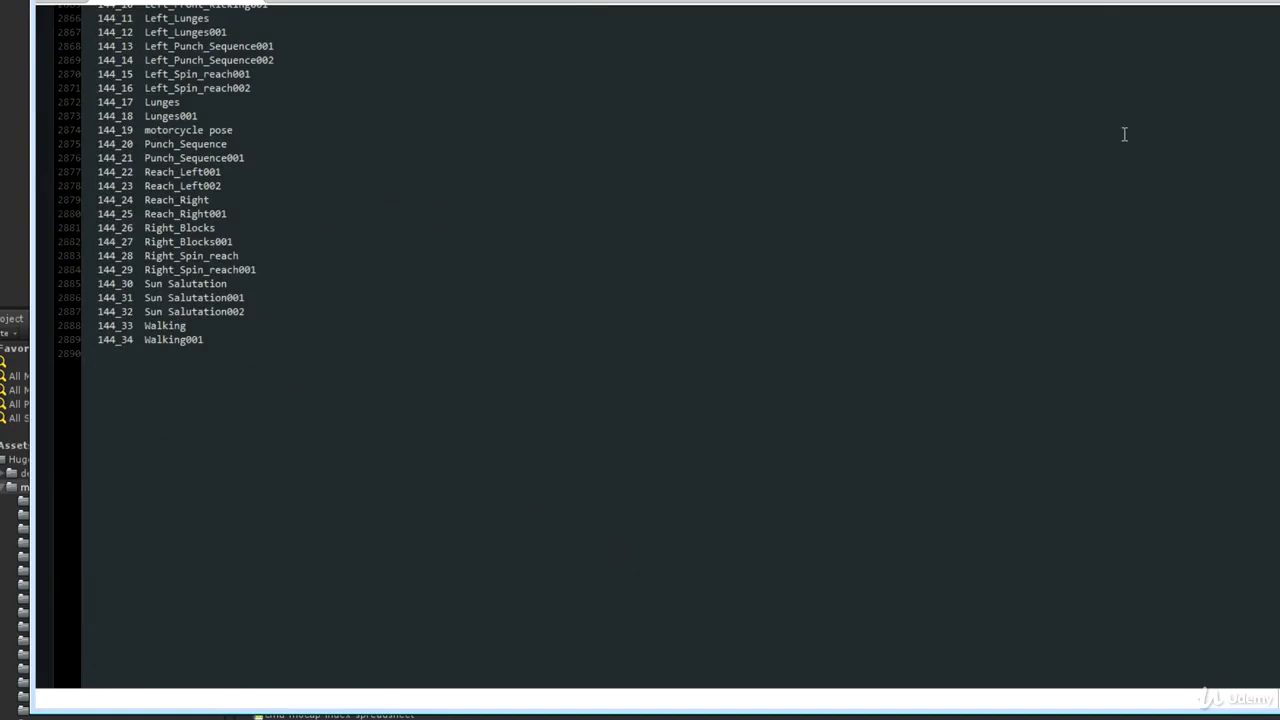
Step: Switch back to Unity and collapse the mocap animations and Huge Mocap Library folders in the project's folder tree
key(alt+Tab)
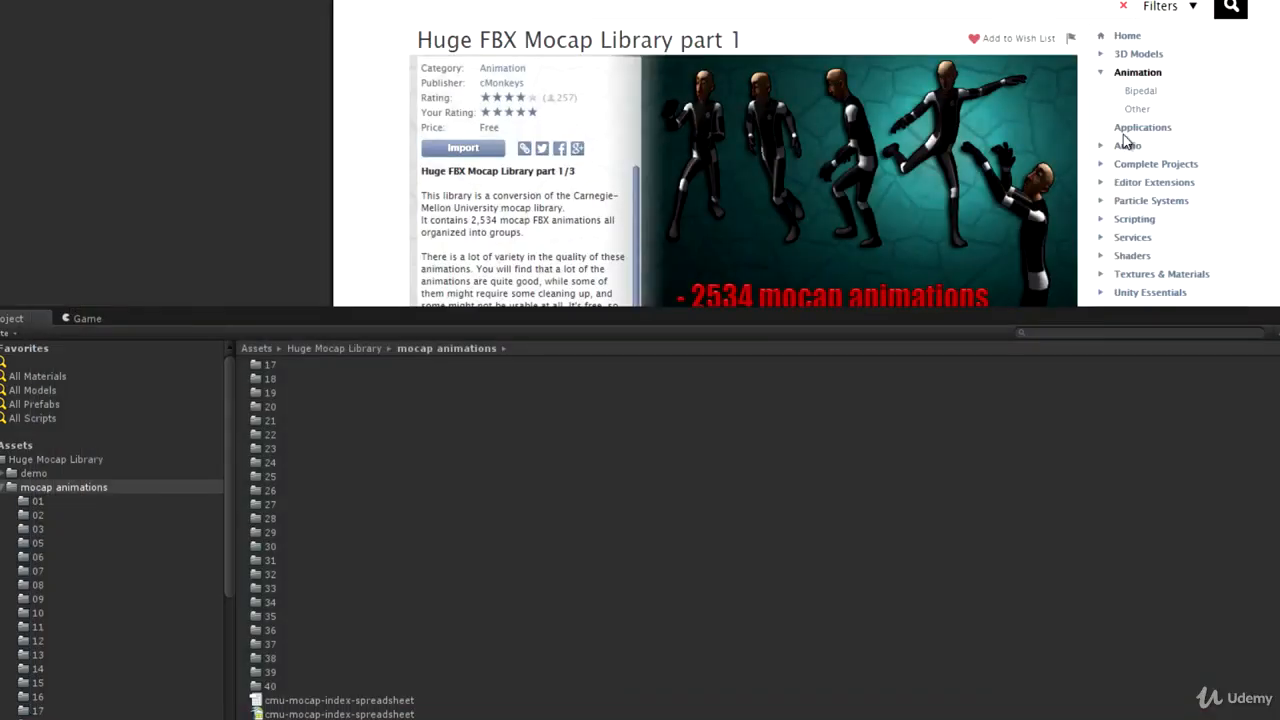
scroll(115, 530, down, 5)
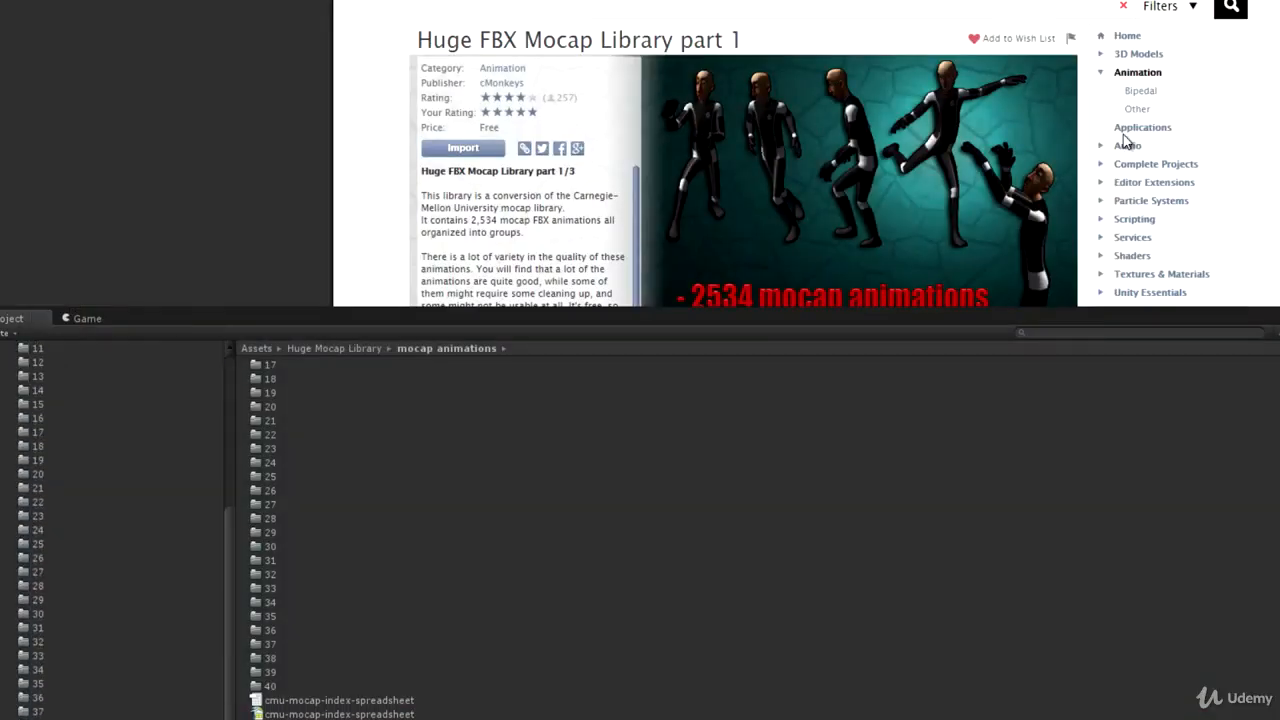
scroll(115, 530, up, 5)
key(Left)
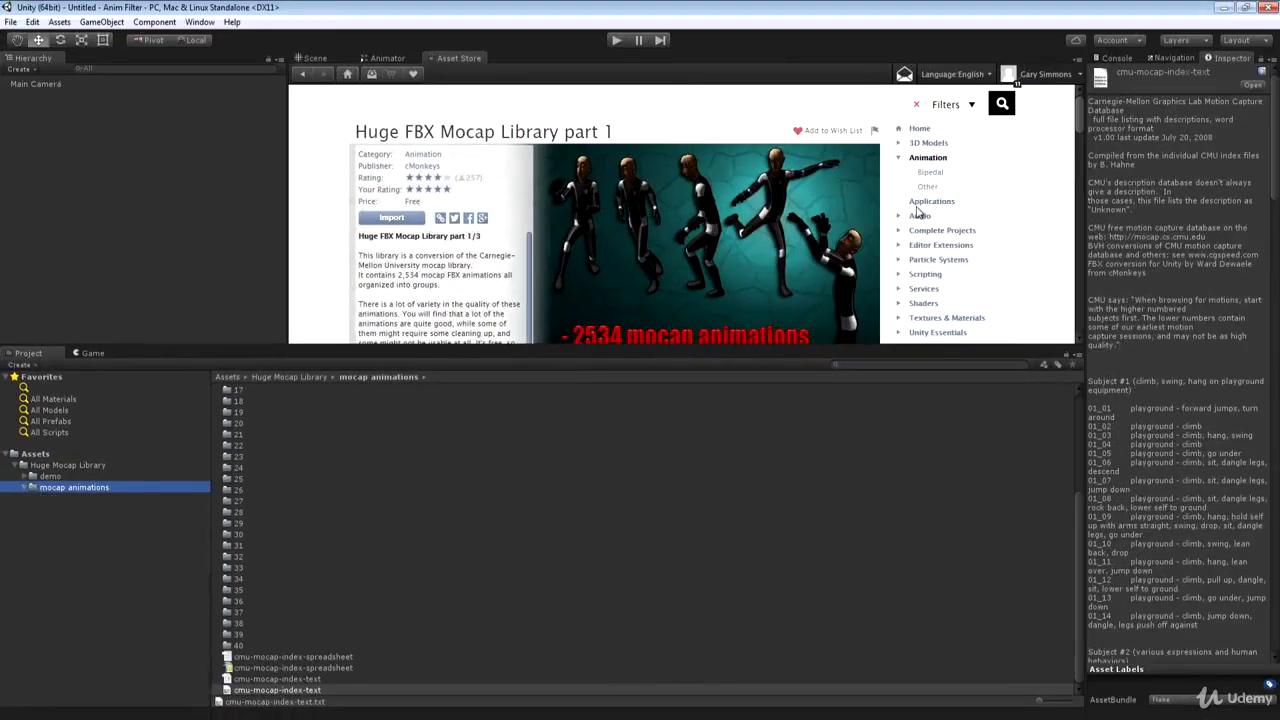
key(Left)
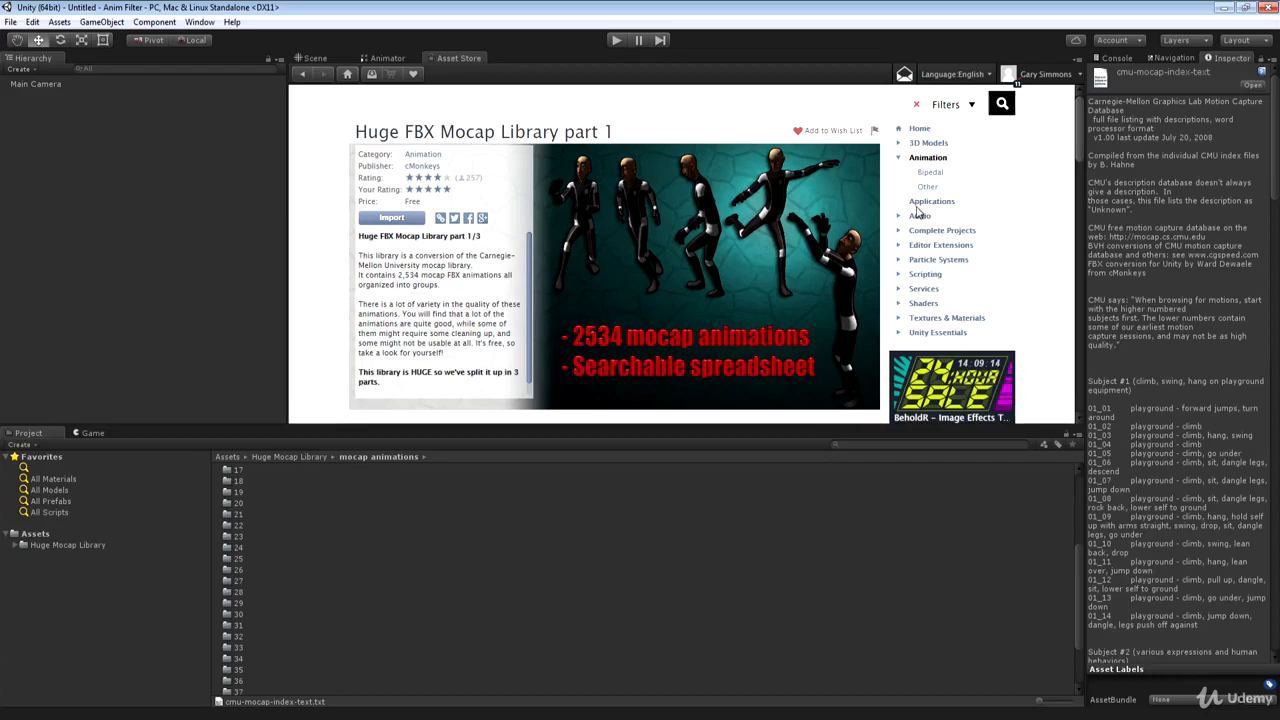
Step: Open the recommended Huge FBX Mocap Library part 2 package page and start importing the package
scroll(918, 212, down, 10)
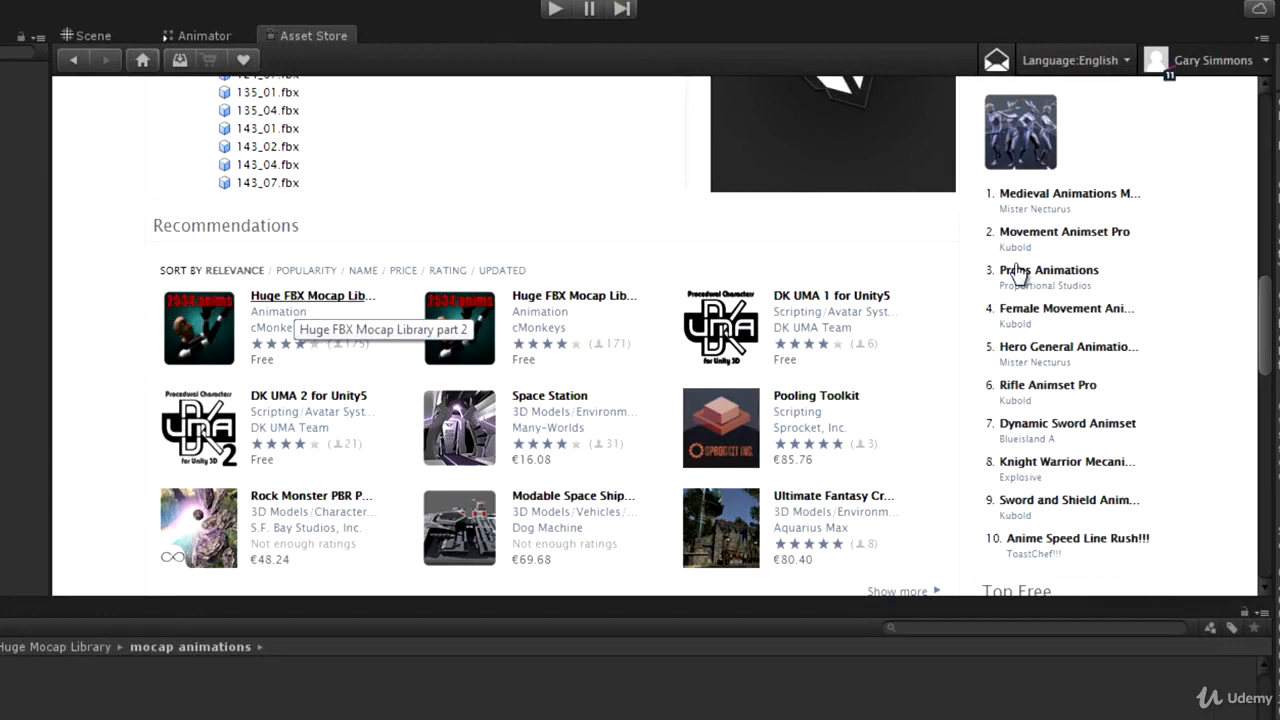
click(298, 297)
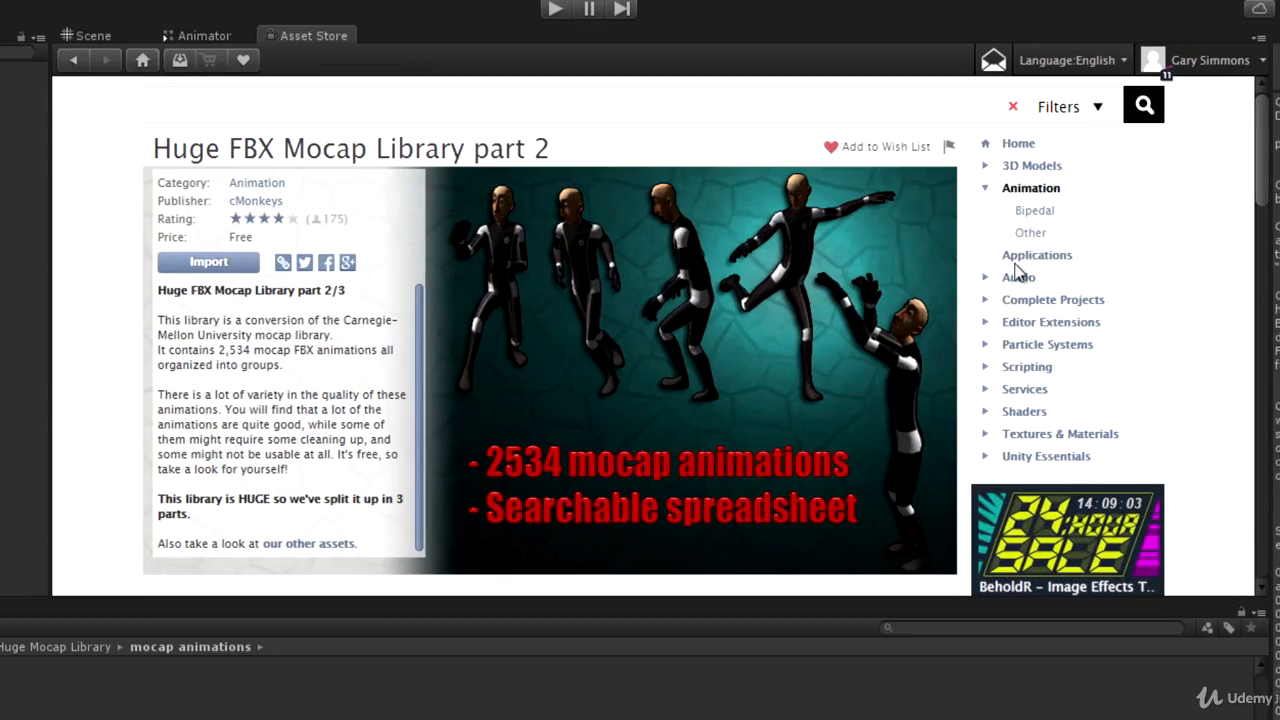
scroll(1016, 263, down, 1)
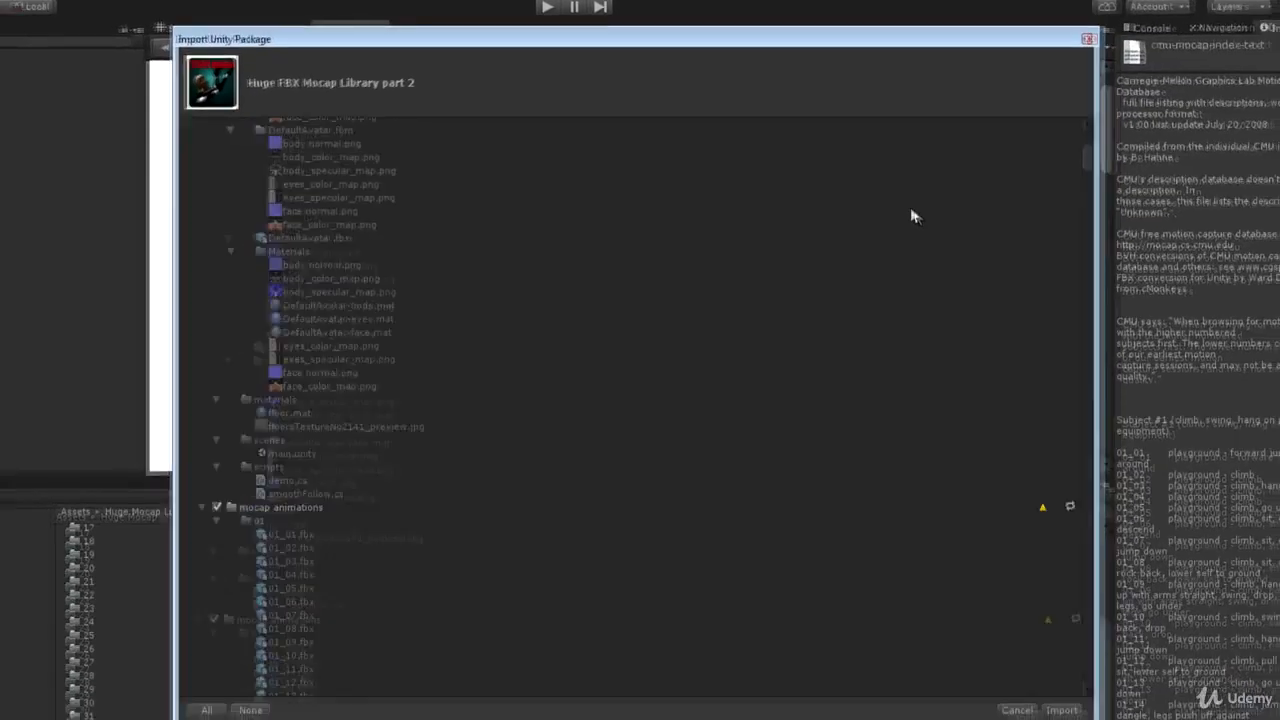
Step: Examine the file list of the part 2 package to compare already imported animations with the new ones
scroll(895, 200, down, 20)
scroll(895, 200, up, 20)
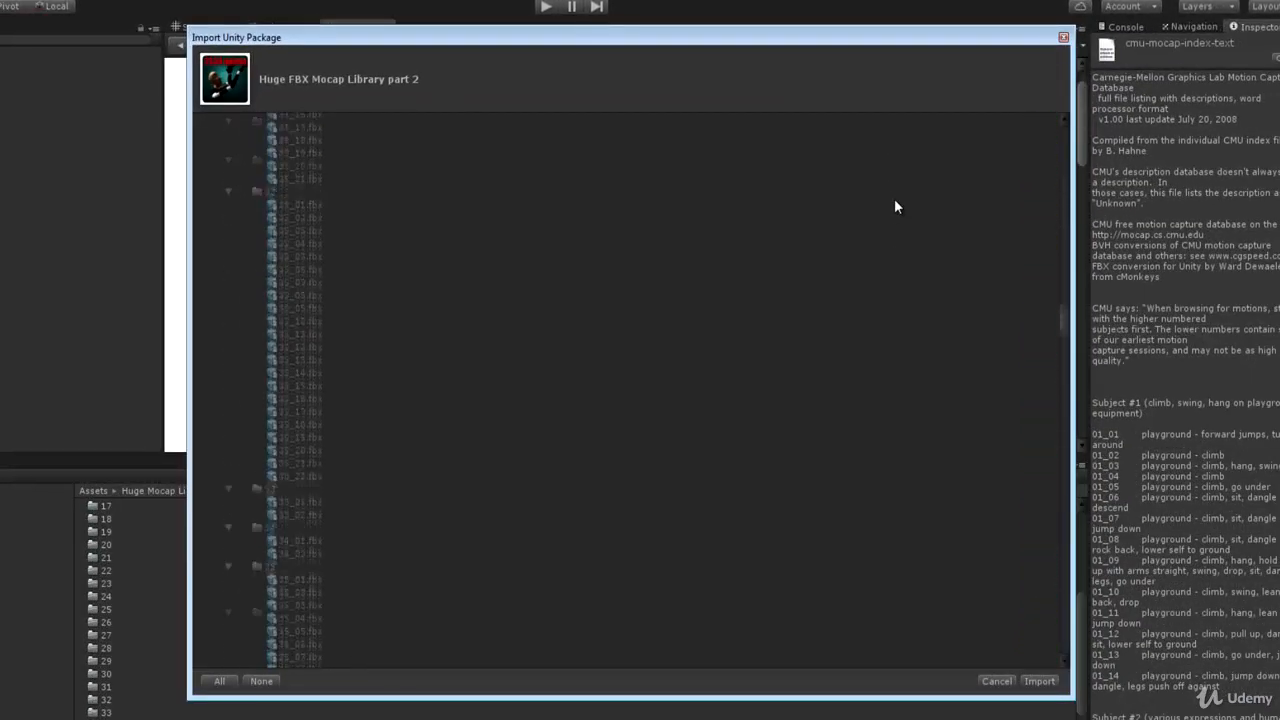
scroll(894, 206, up, 20)
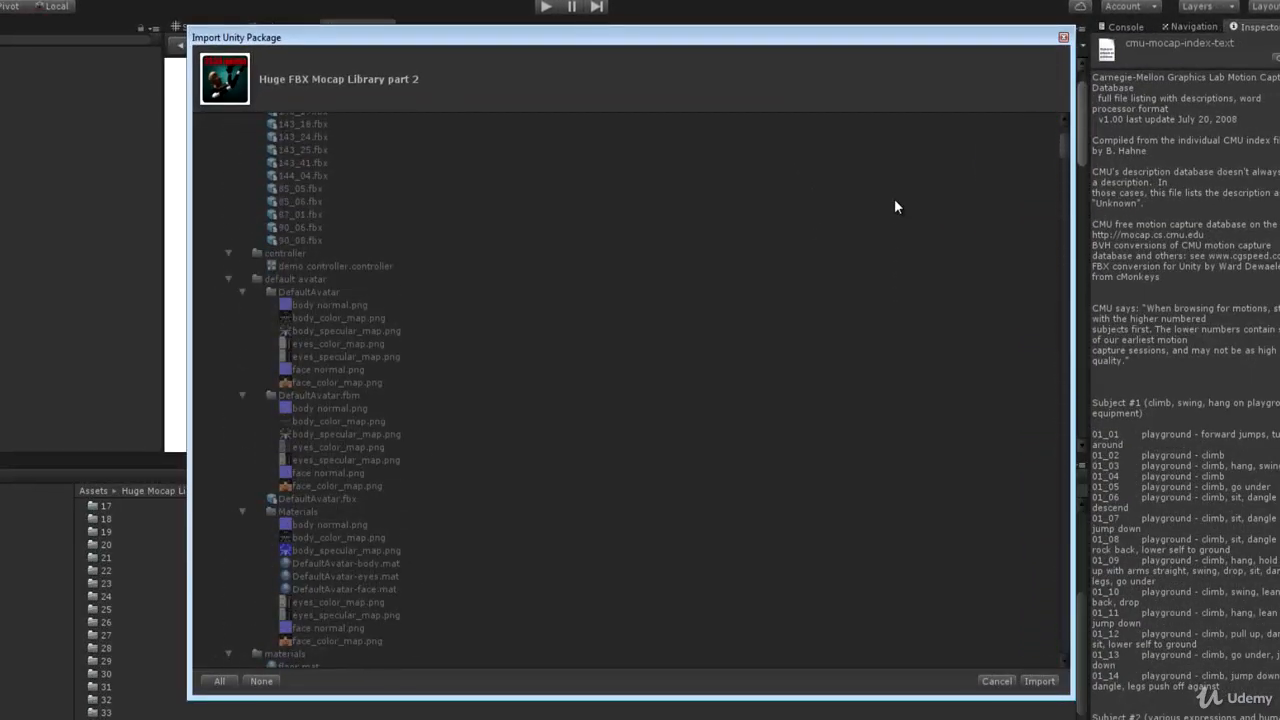
scroll(894, 206, up, 10)
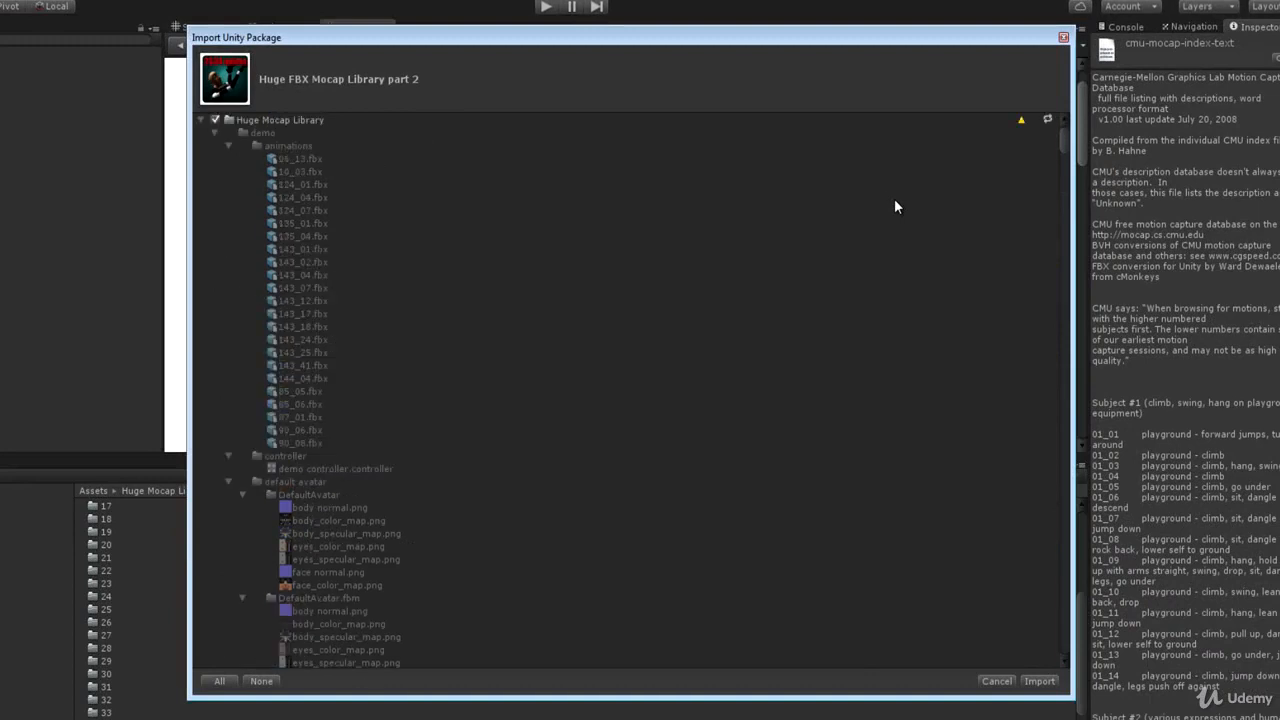
scroll(894, 206, down, 5)
scroll(895, 205, down, 15)
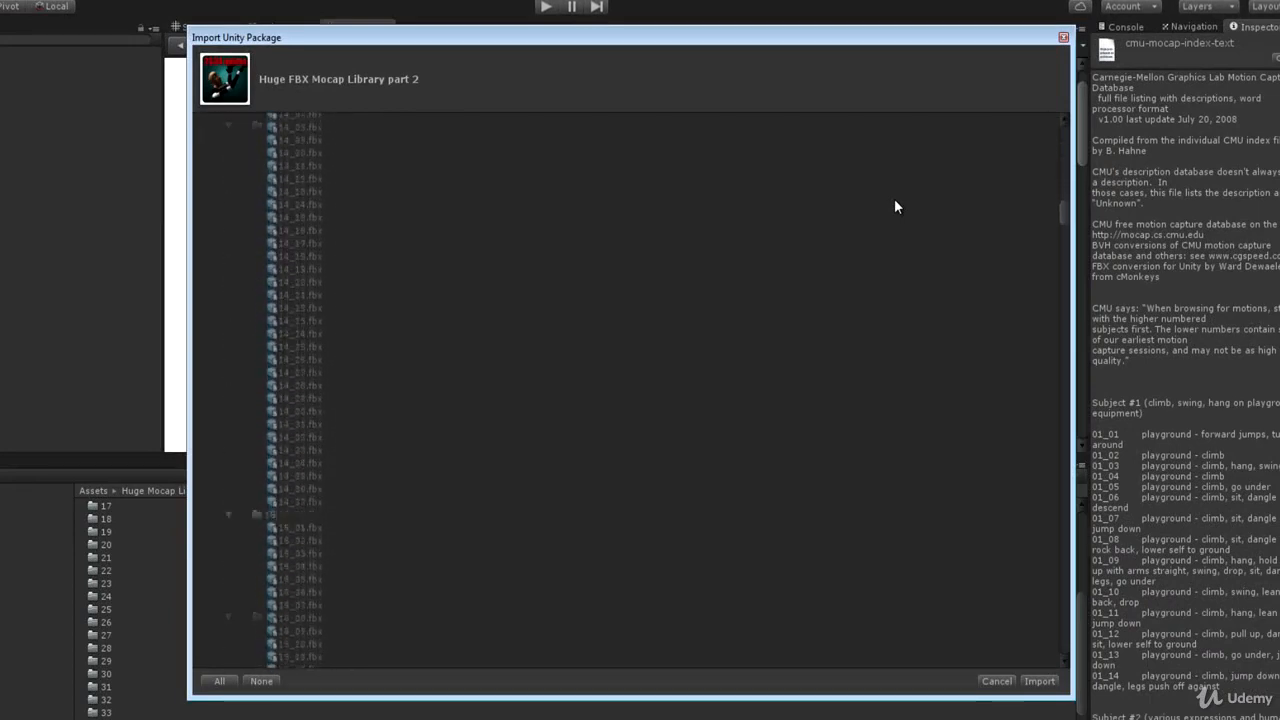
scroll(894, 206, down, 15)
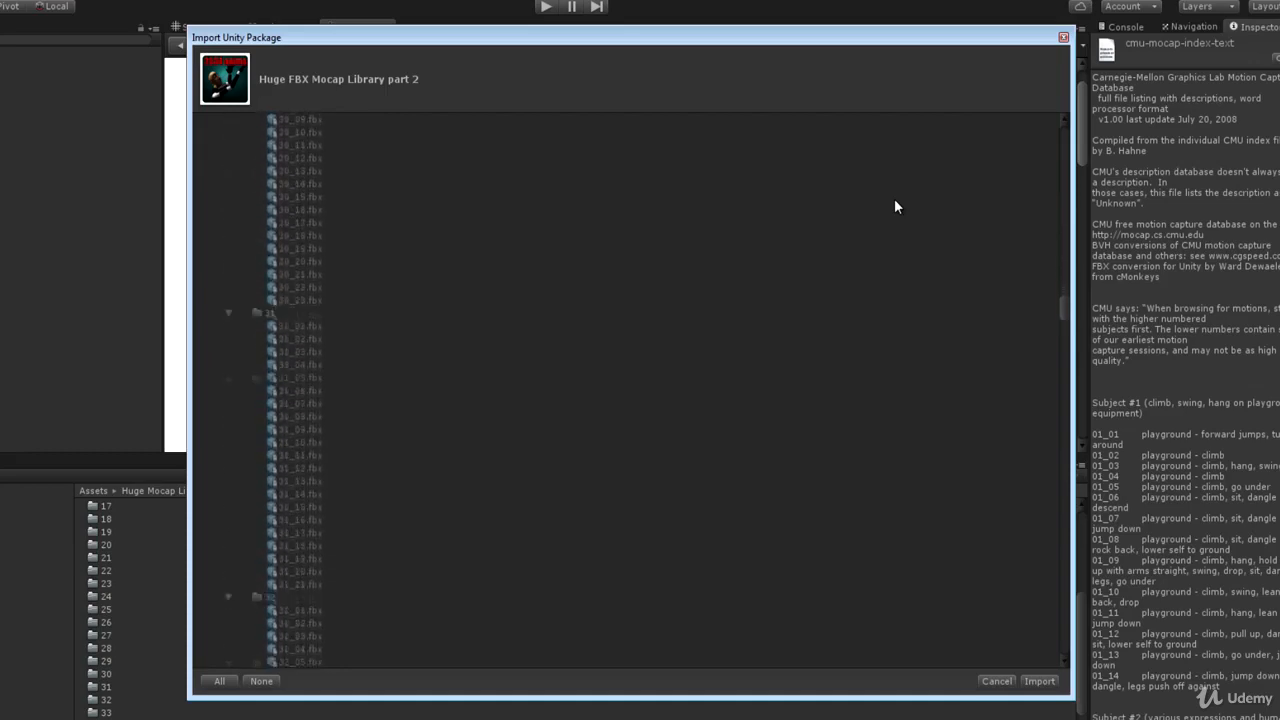
scroll(894, 206, up, 8)
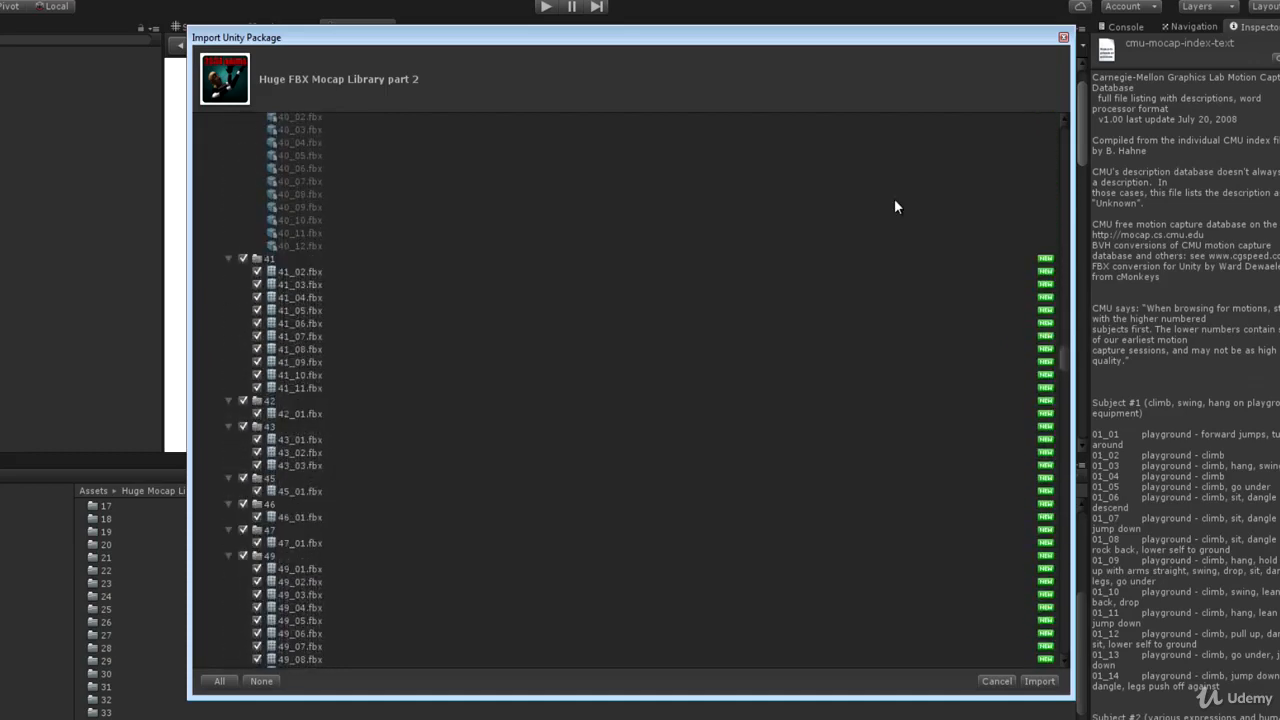
Step: Review the rest of the part 2 package's file list and import all of its new animations
scroll(895, 206, down, 20)
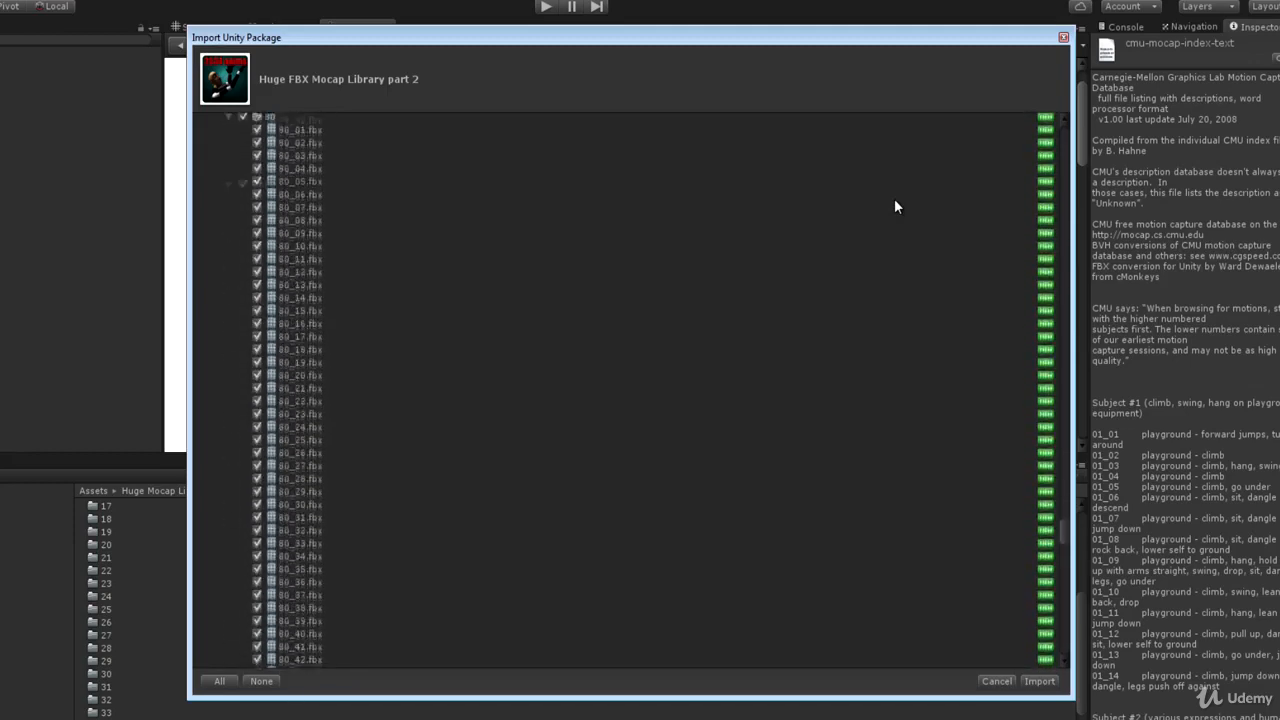
scroll(895, 206, down, 20)
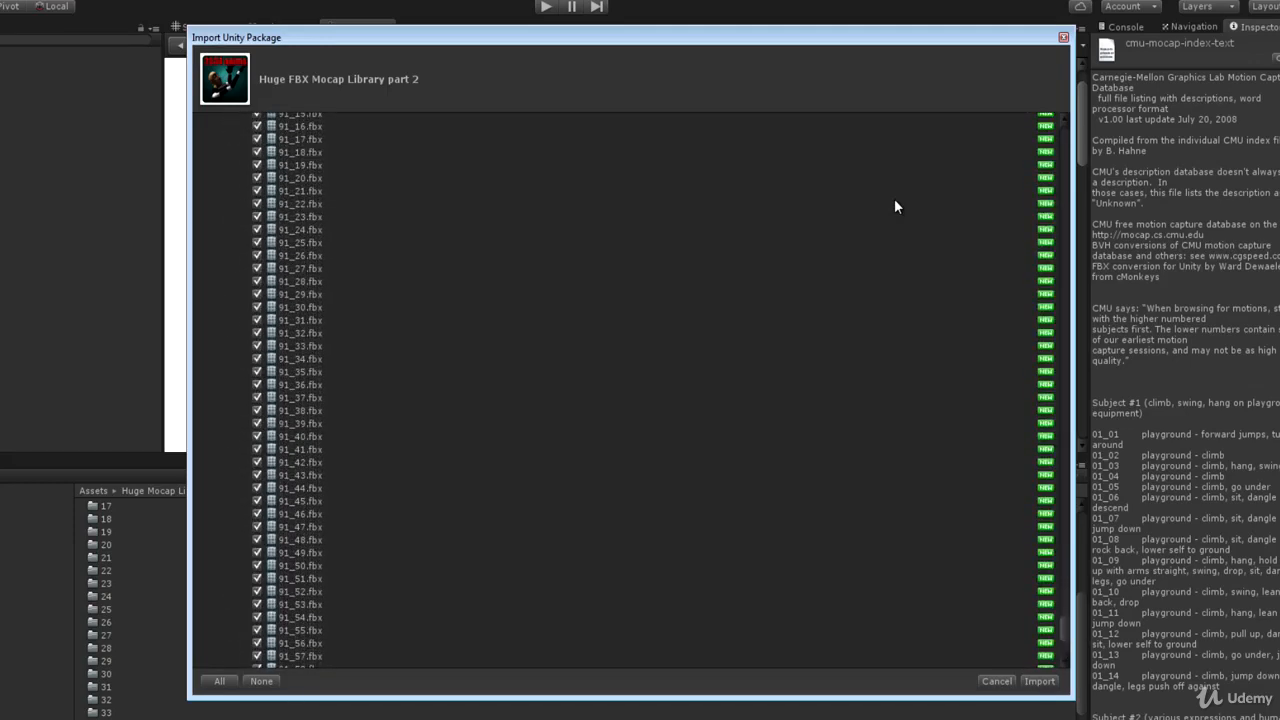
key(Return)
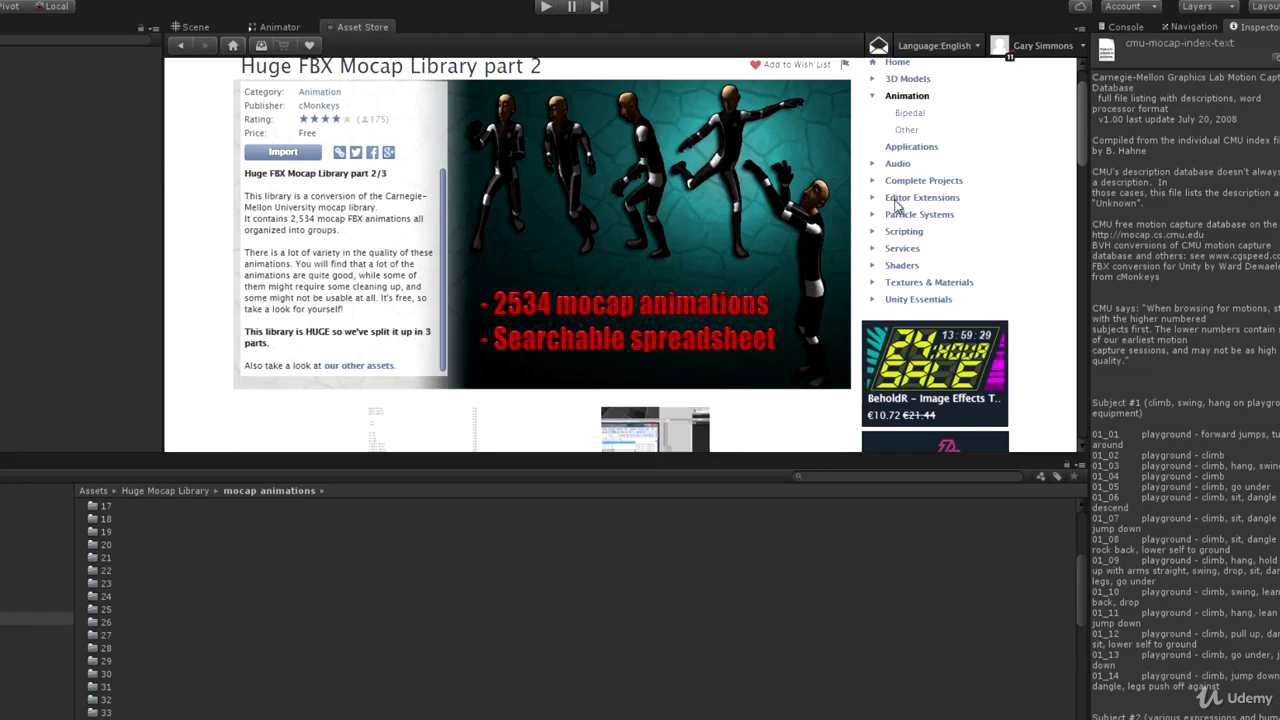
Step: Import the recommended Huge FBX Mocap Library part 3 package with all its new files and close the Asset Store tab
scroll(897, 205, down, 3)
scroll(897, 205, down, 5)
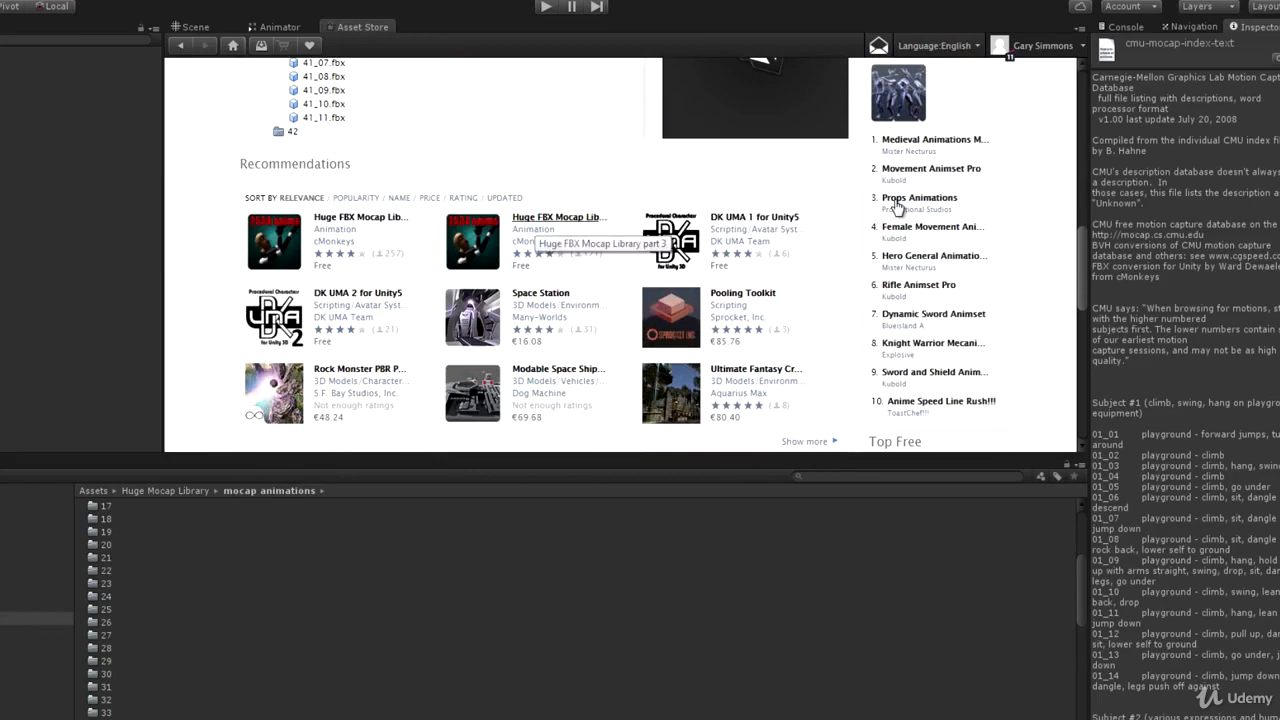
click(897, 200)
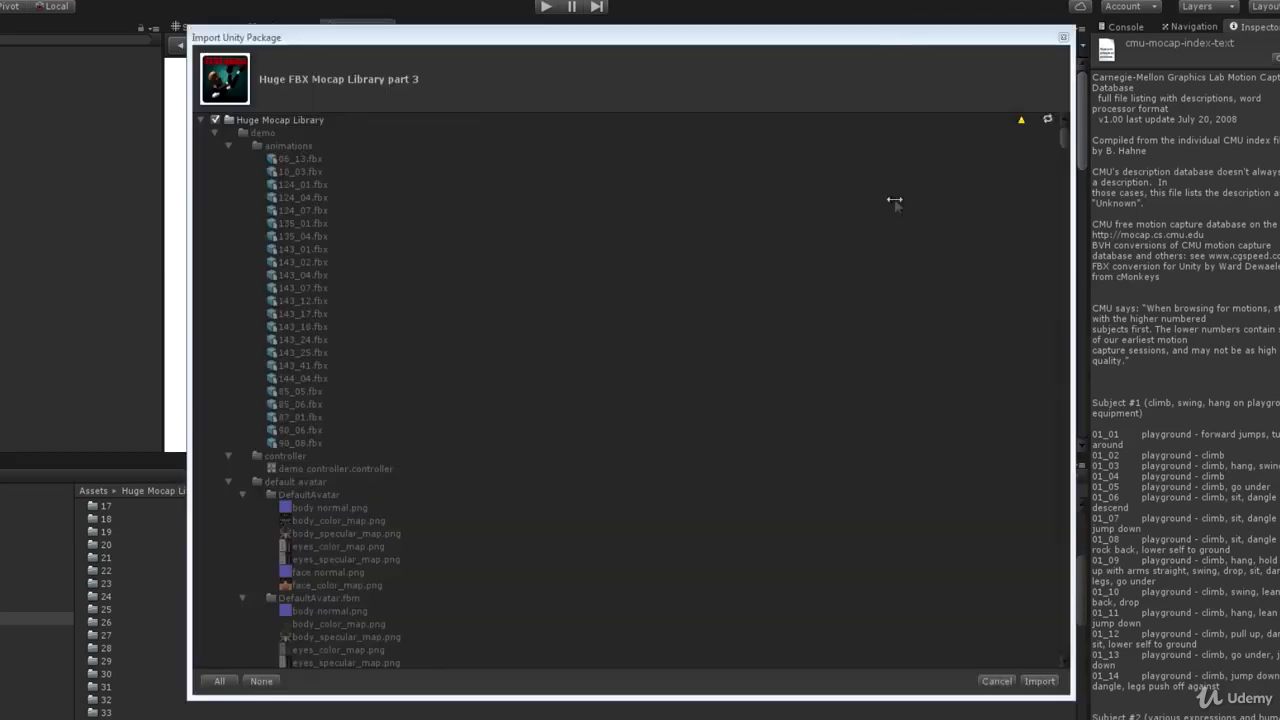
scroll(894, 198, down, 20)
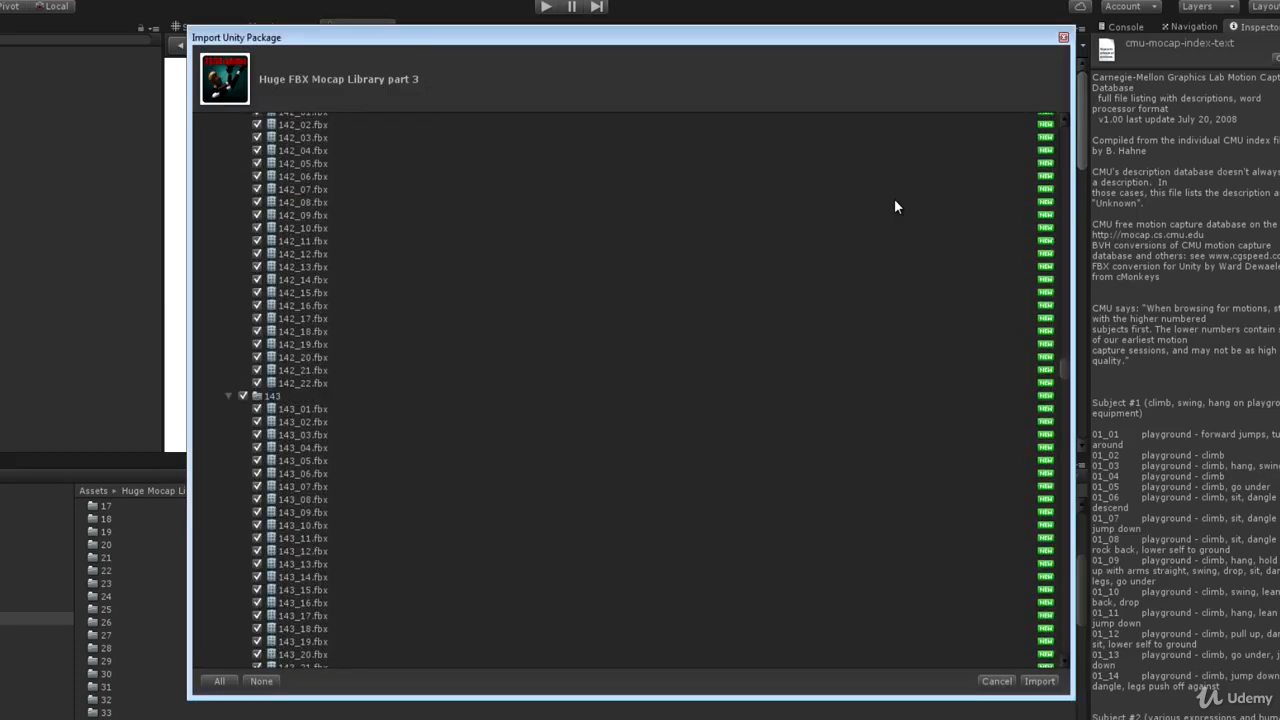
key(Return)
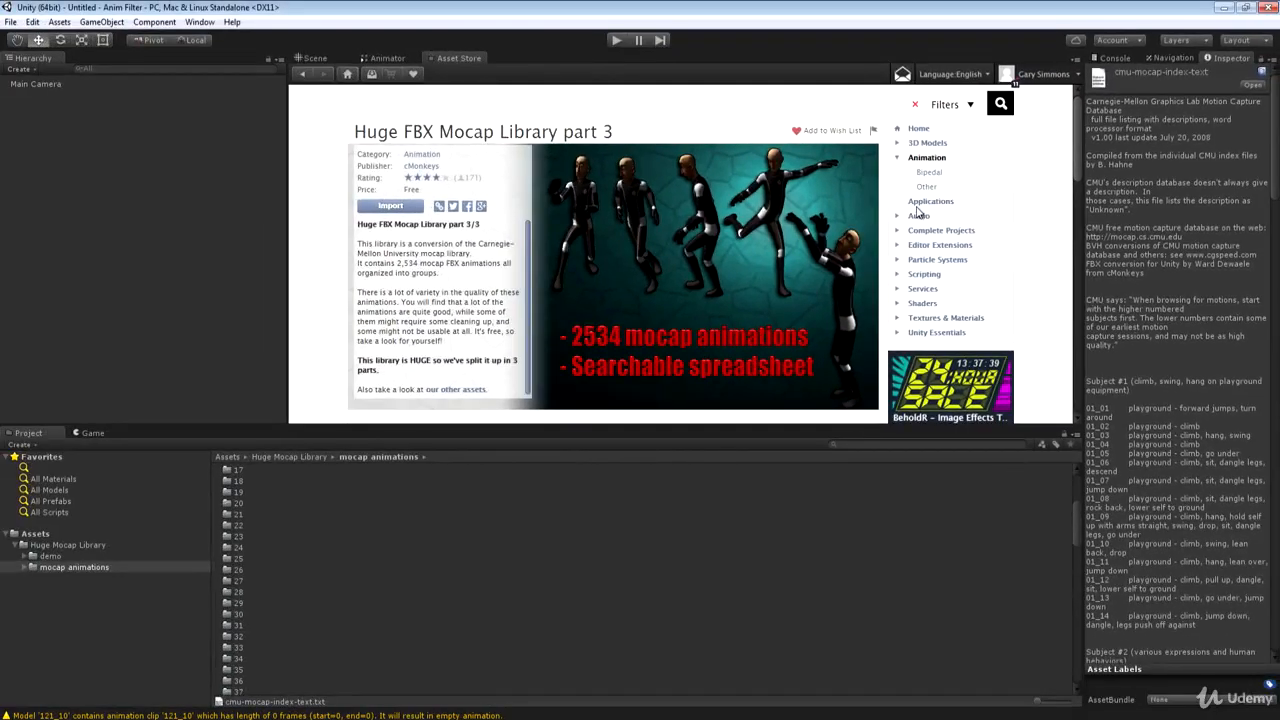
right_click(454, 57)
click(491, 100)
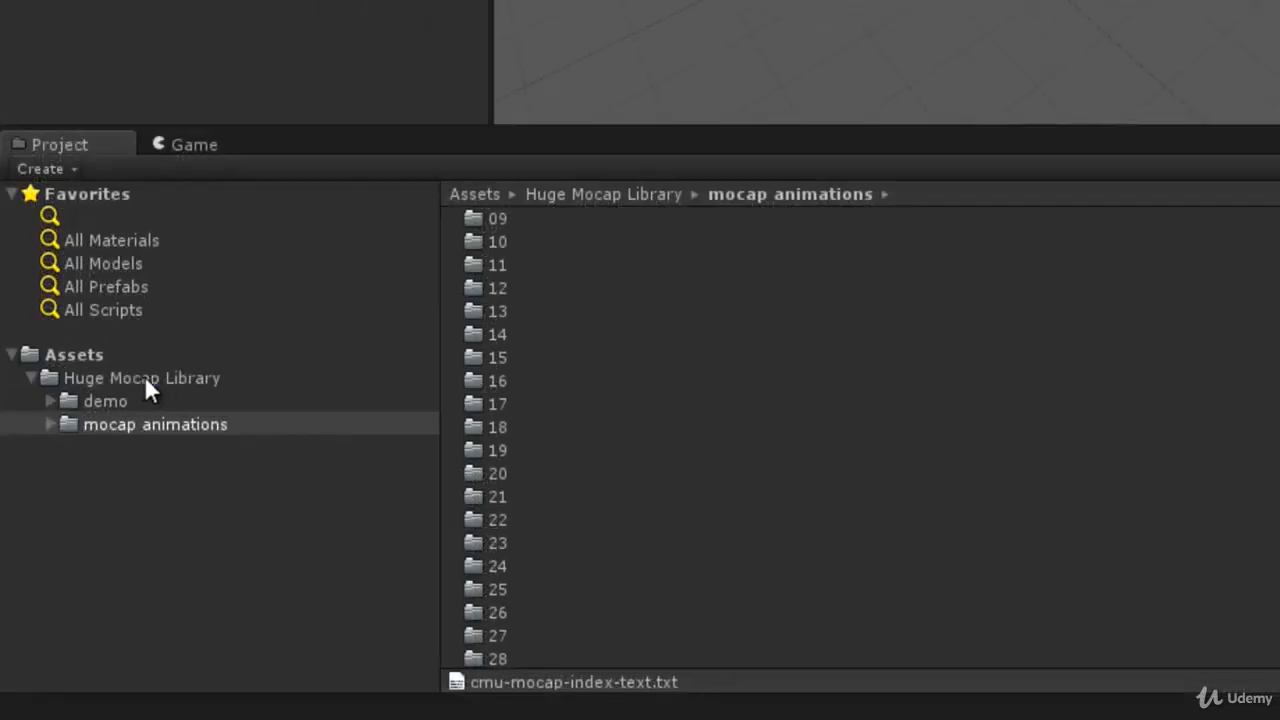
Step: Look through the numbered subfolders of the mocap animations folder and open folder 131
click(144, 378)
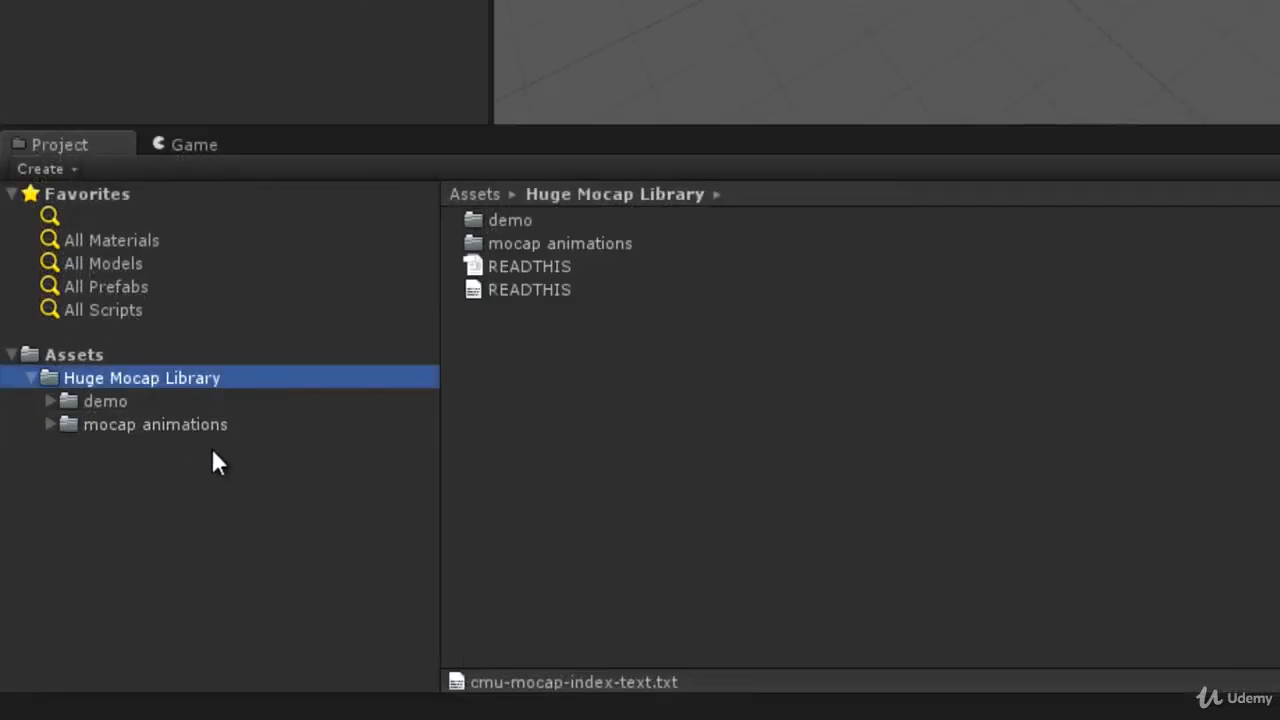
click(135, 424)
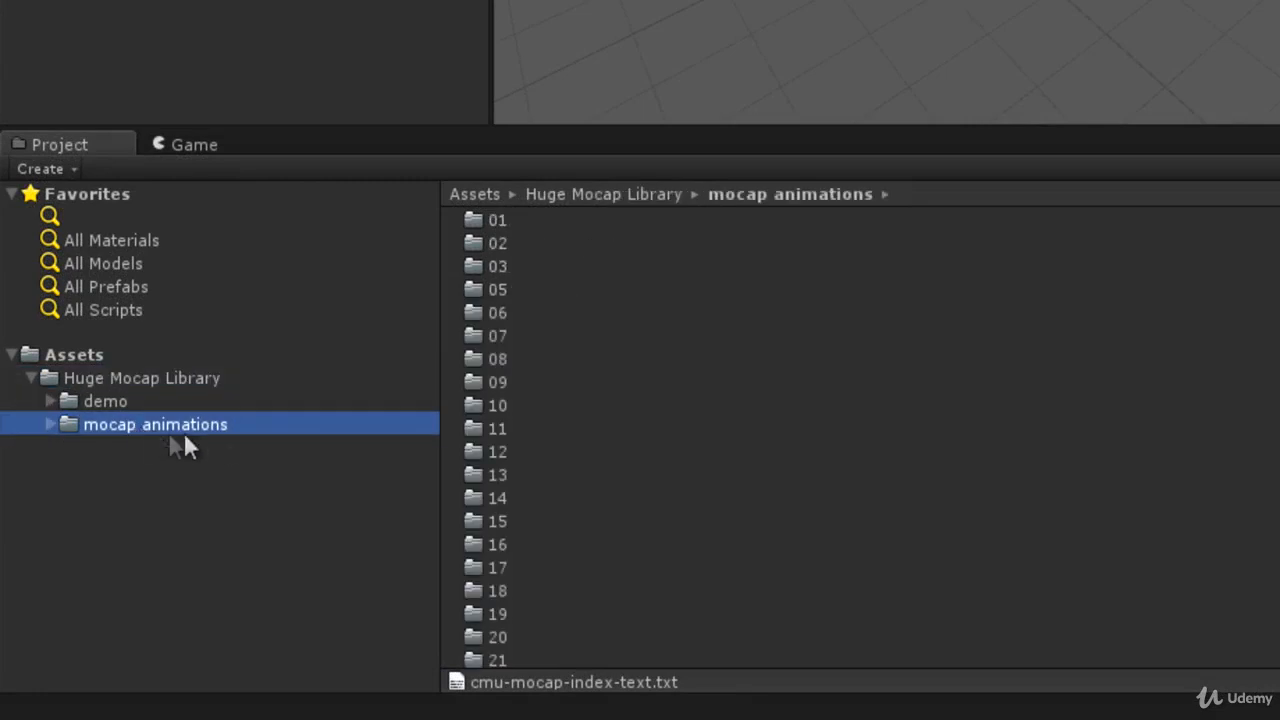
scroll(860, 437, down, 20)
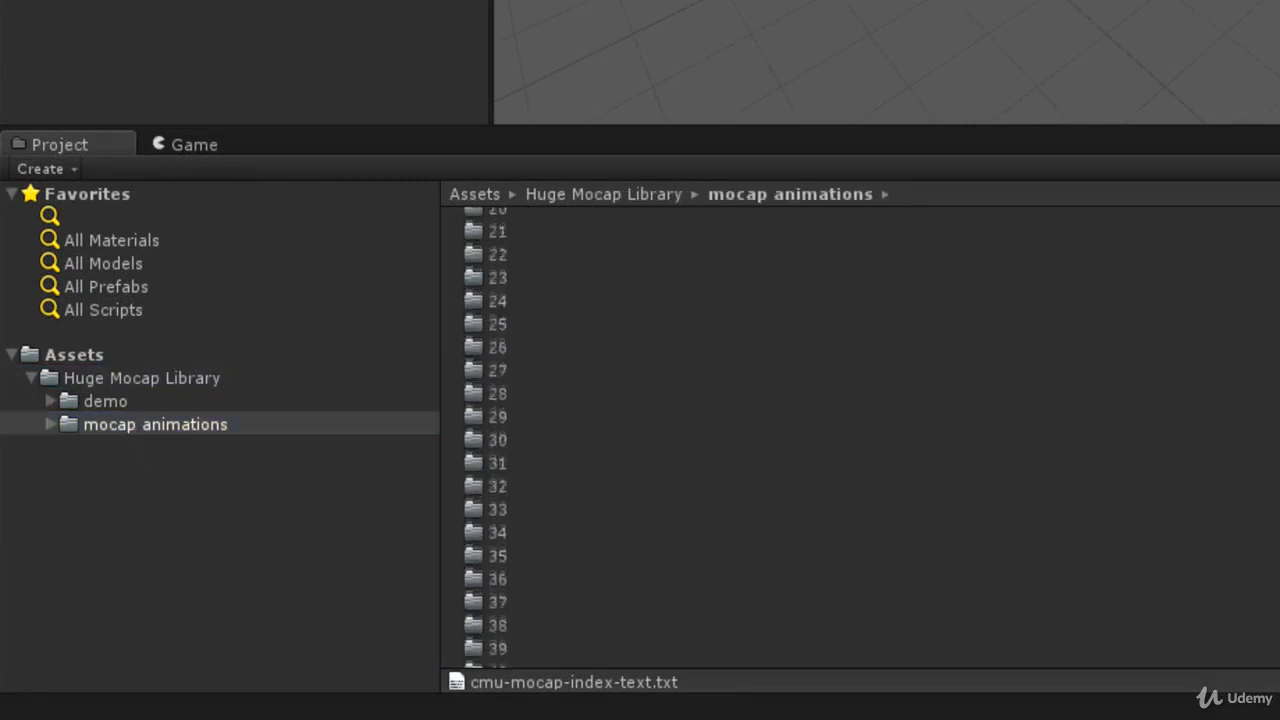
scroll(860, 437, down, 20)
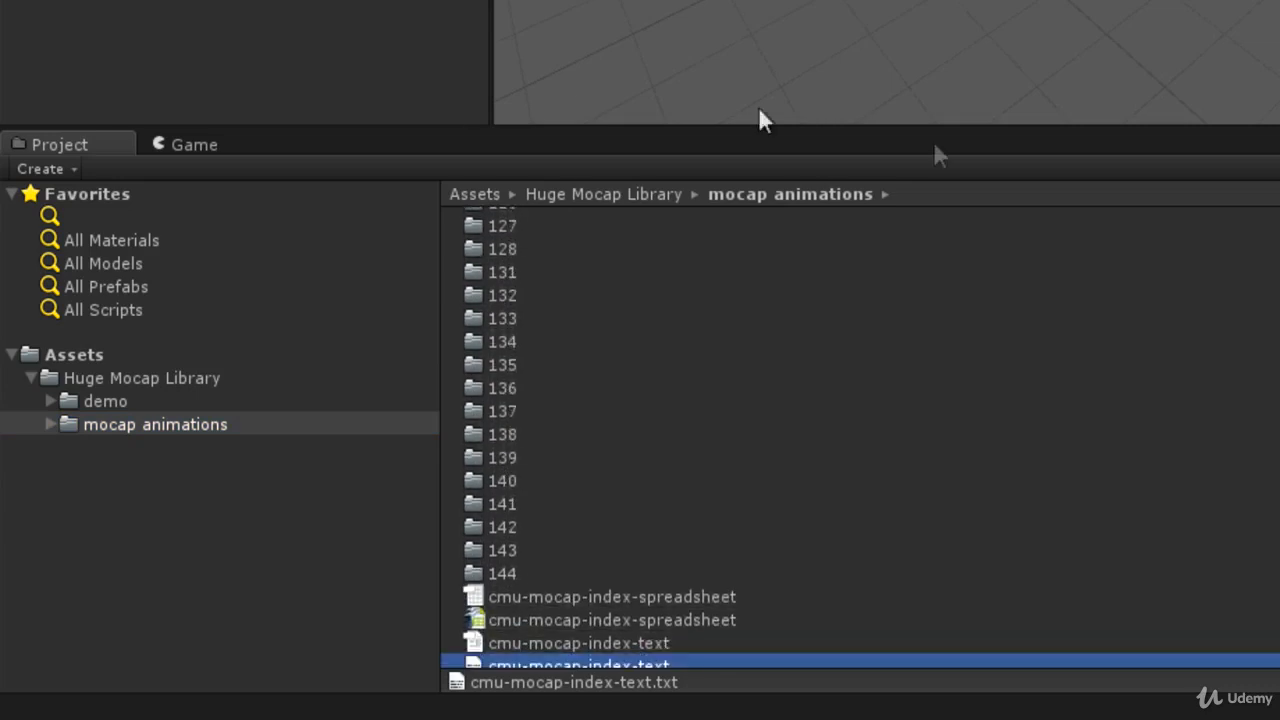
double_click(515, 274)
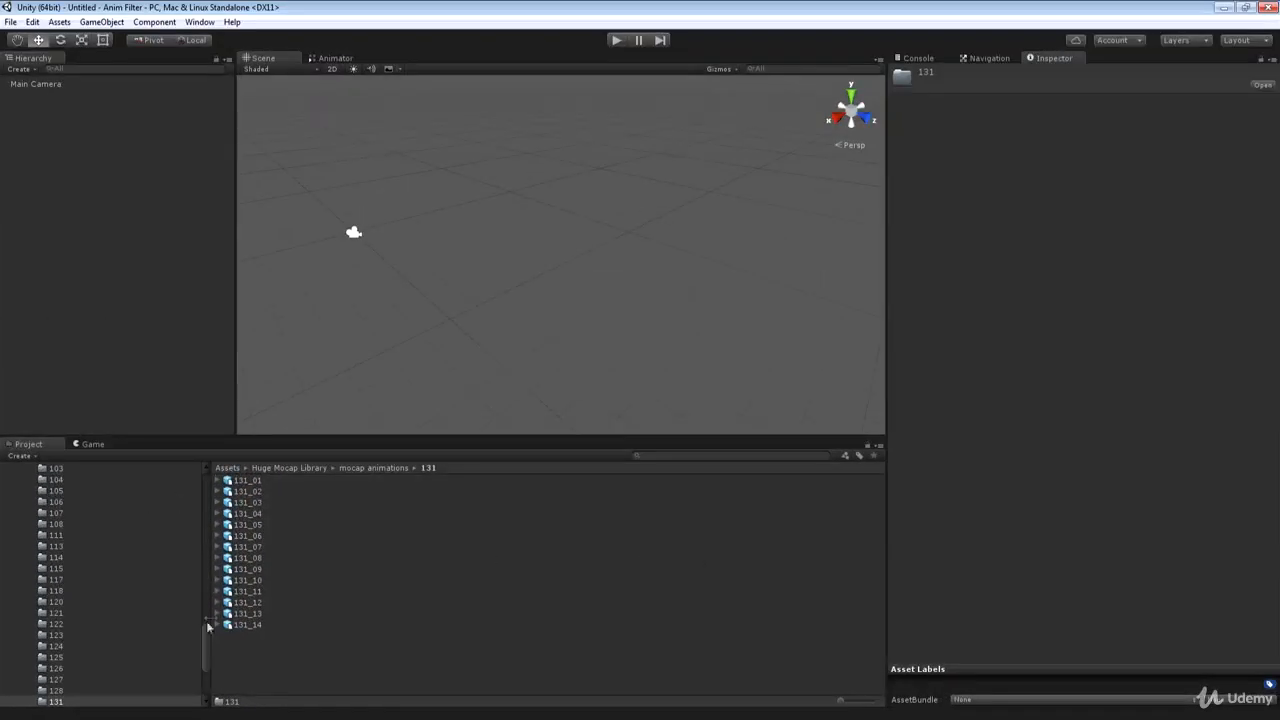
Step: Go back to the mocap animations folder and select the 17_01 animation in folder 17
drag(378, 577, 378, 300)
click(337, 463)
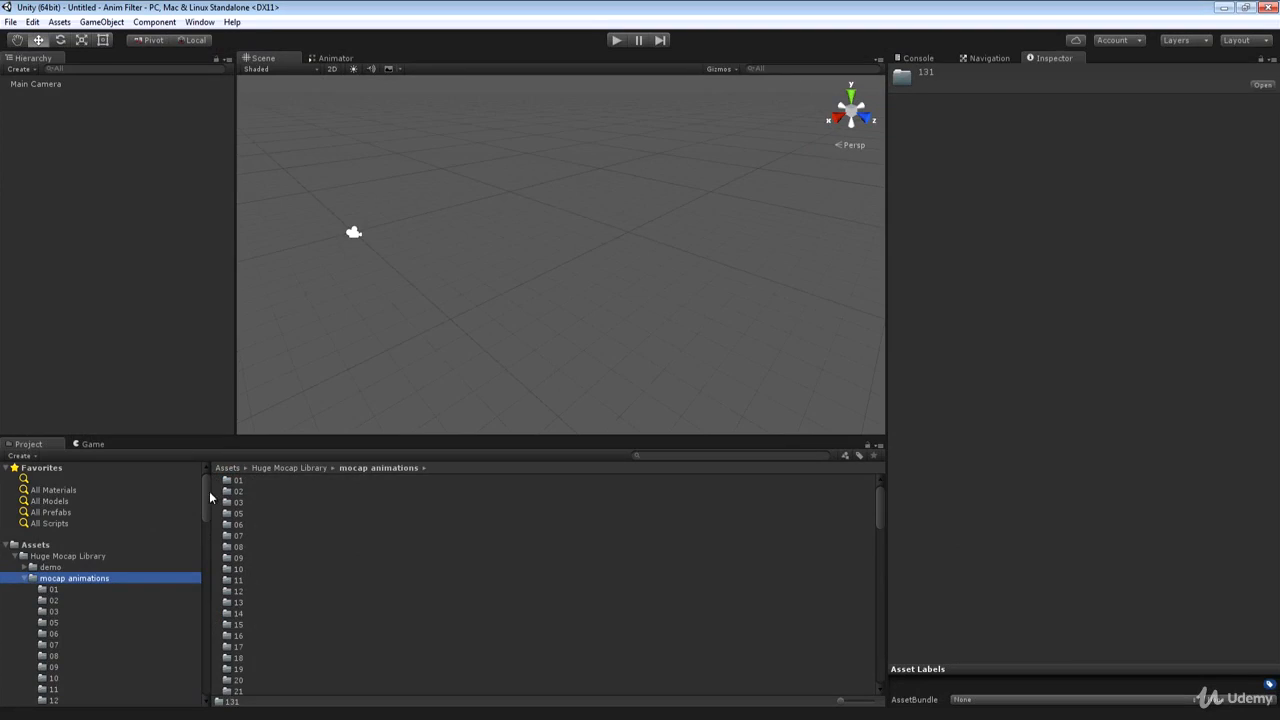
drag(209, 491, 204, 515)
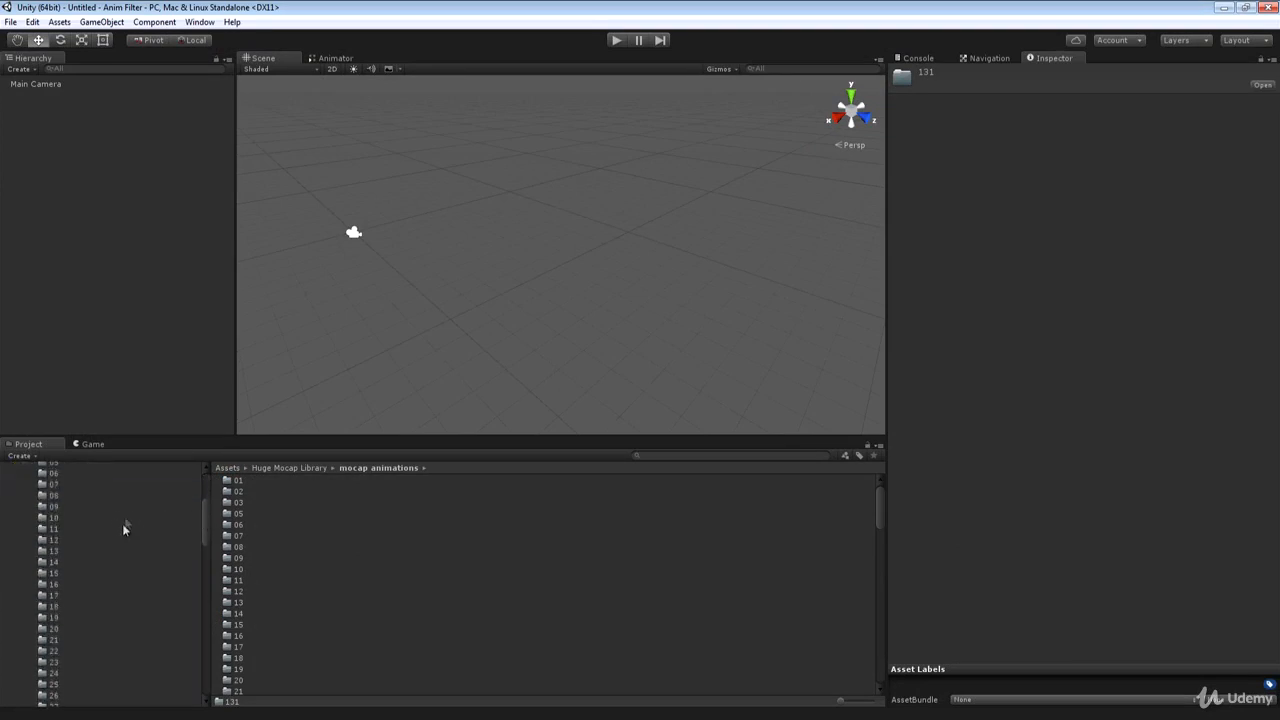
click(53, 597)
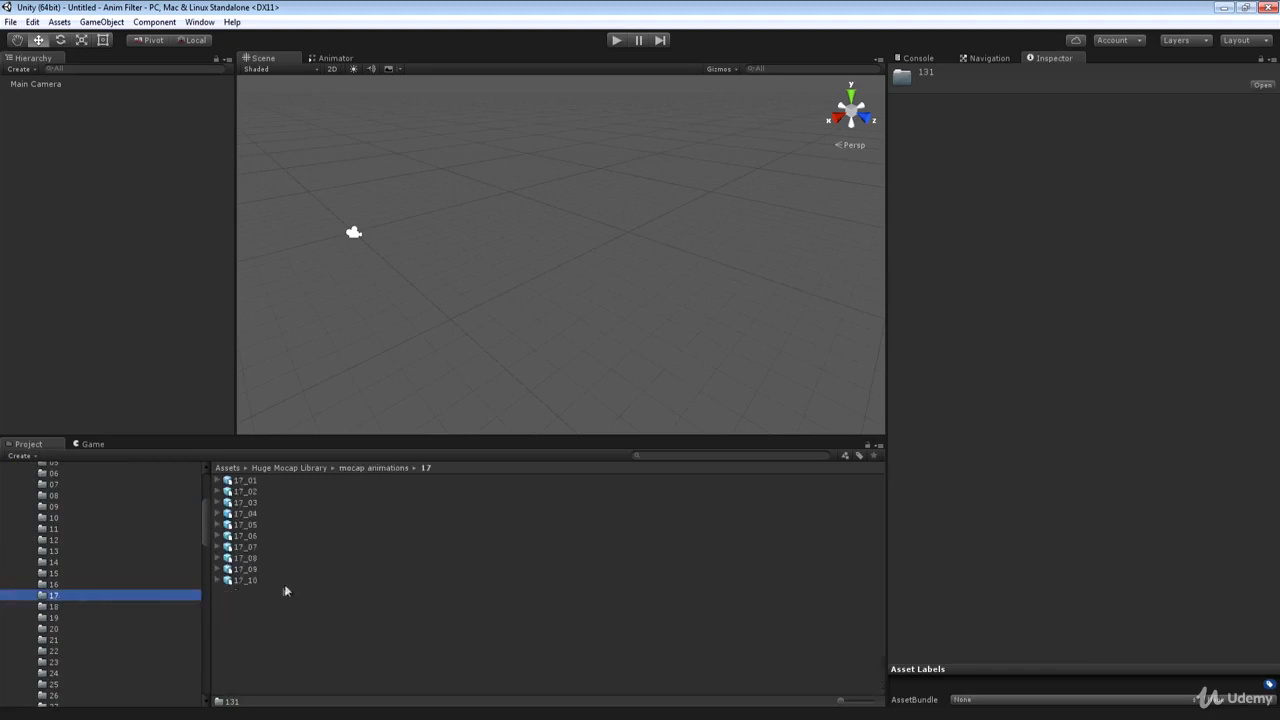
click(248, 481)
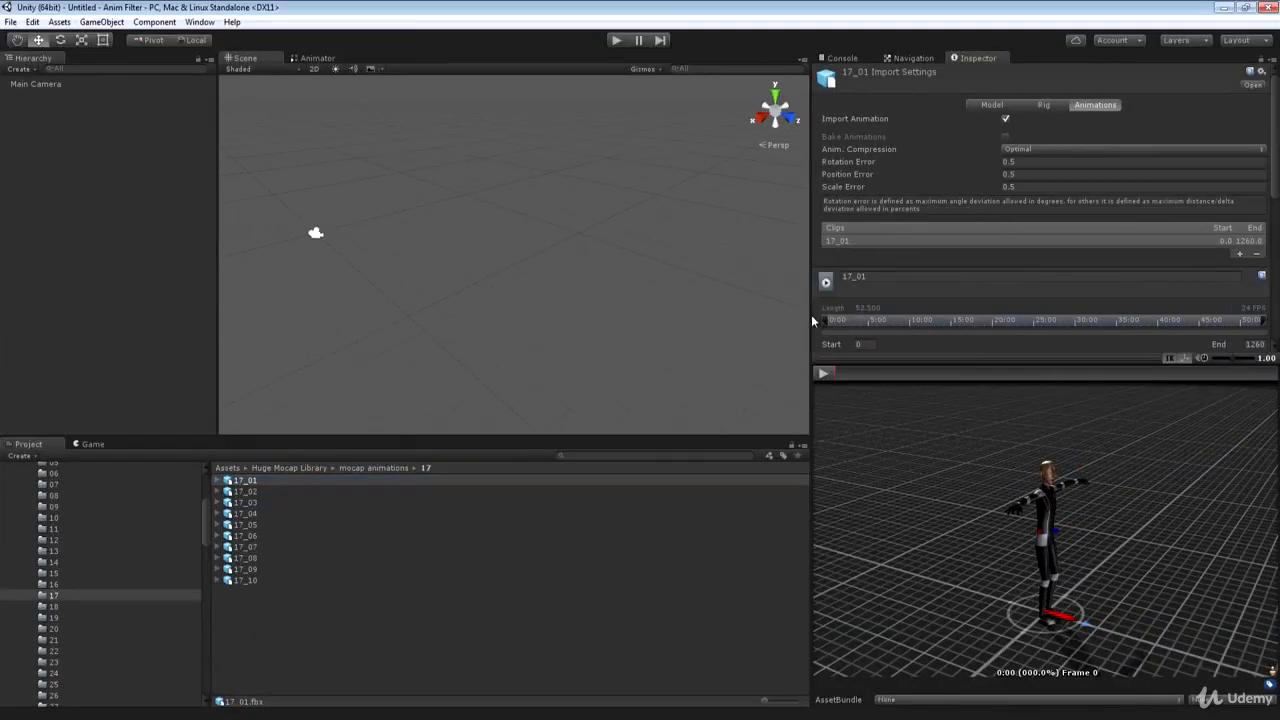
Step: Inspect the model, rig and animation import settings of 17_01, adjusting the preview's size and viewing angle
drag(812, 320, 808, 320)
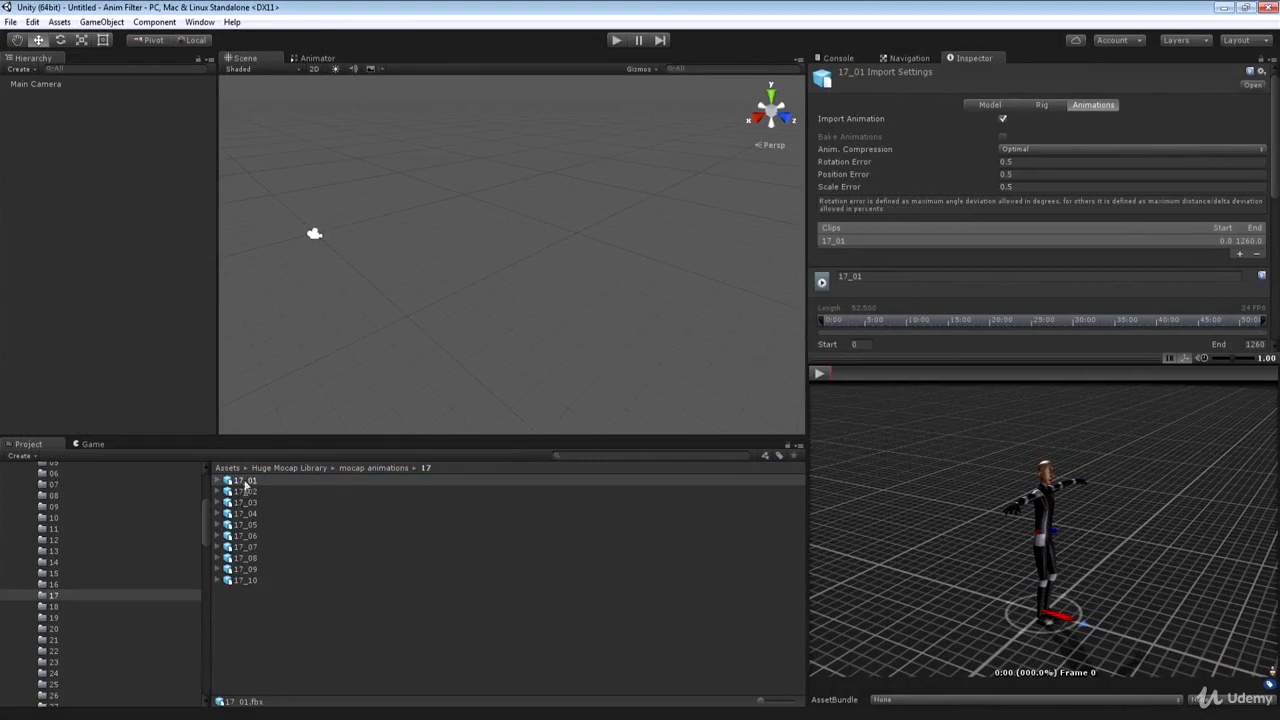
click(1005, 108)
click(1042, 106)
click(1097, 105)
drag(1003, 362, 993, 322)
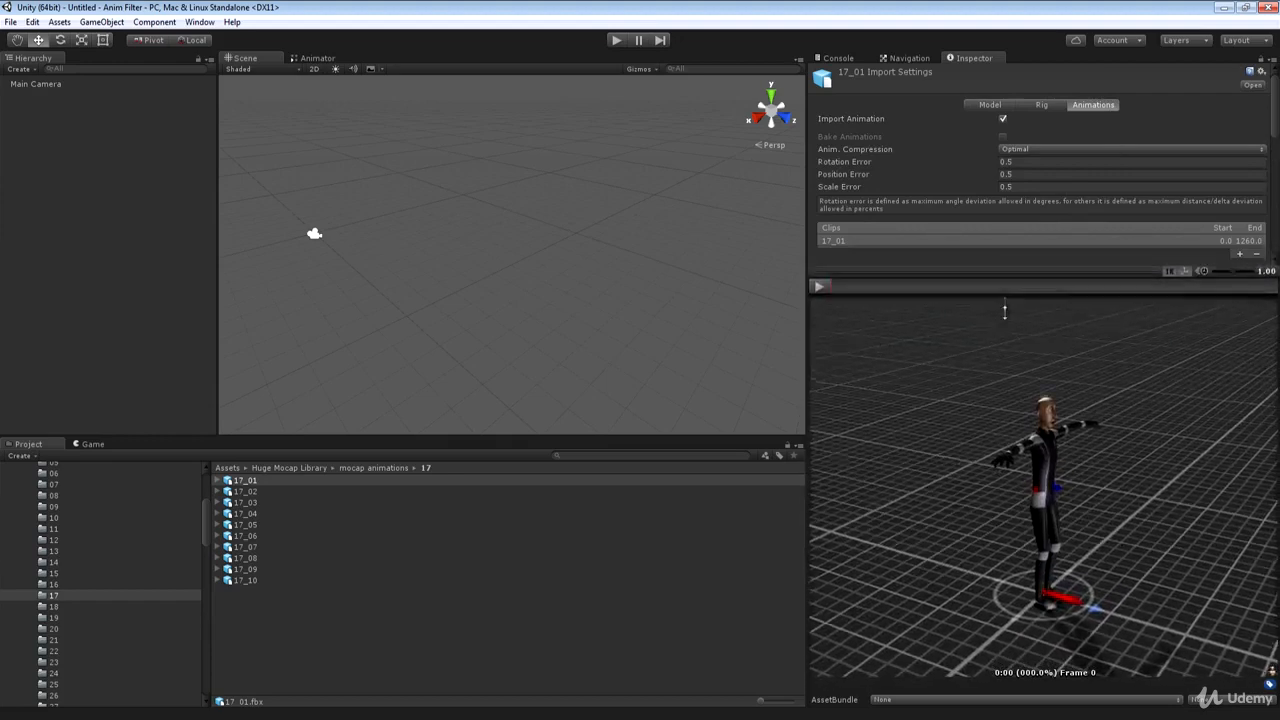
drag(1271, 117, 1275, 72)
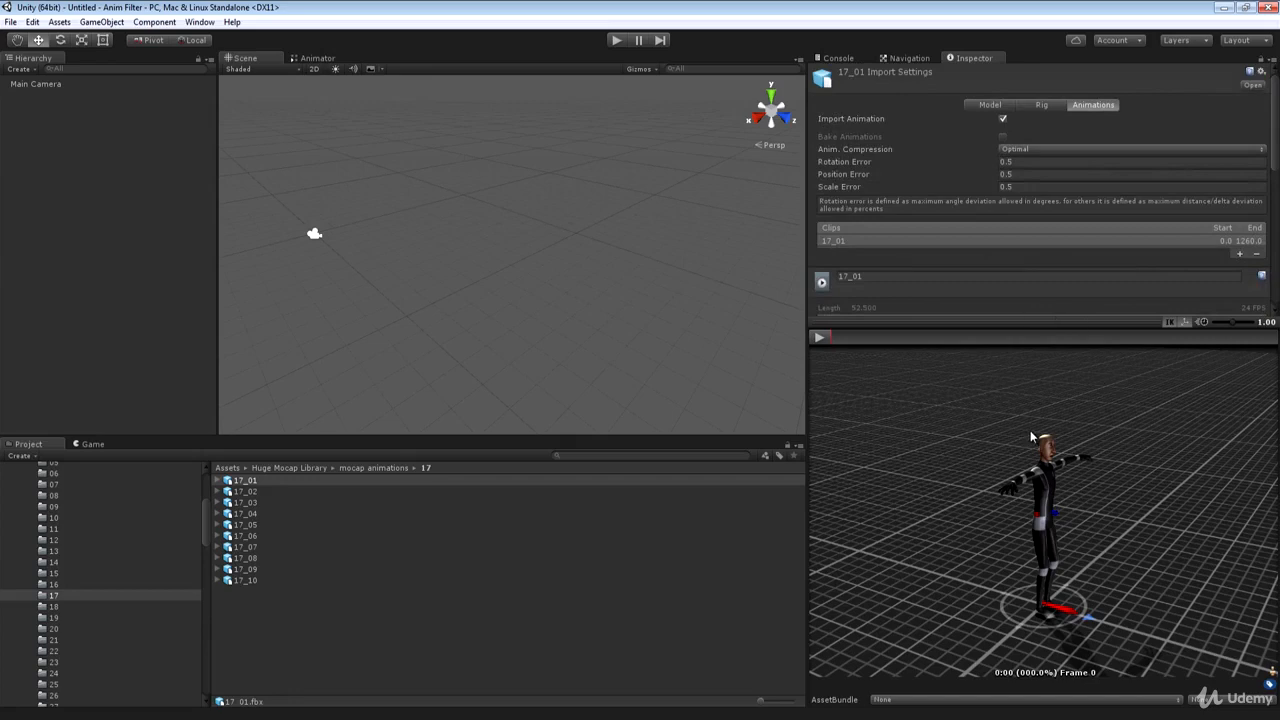
drag(1049, 477, 1020, 474)
drag(994, 333, 1000, 402)
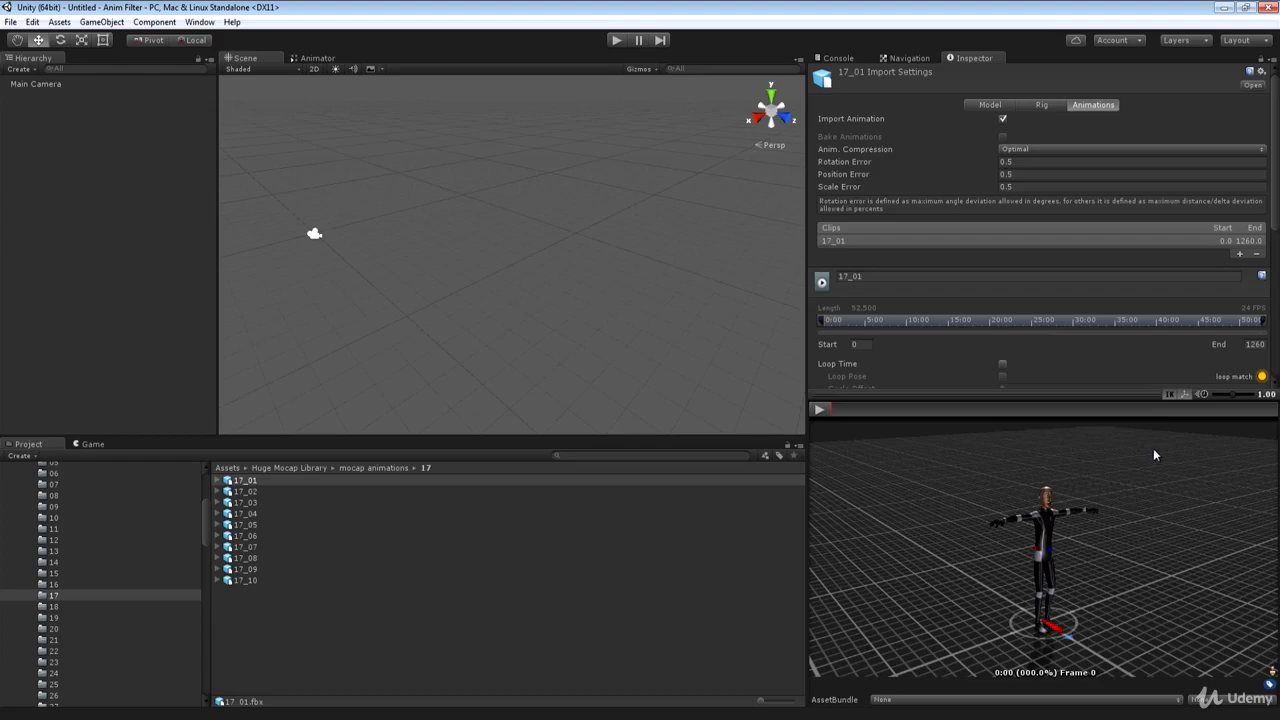
Step: Play the 17_01 clip in the animation preview, pausing and resuming it to study the walk
click(818, 409)
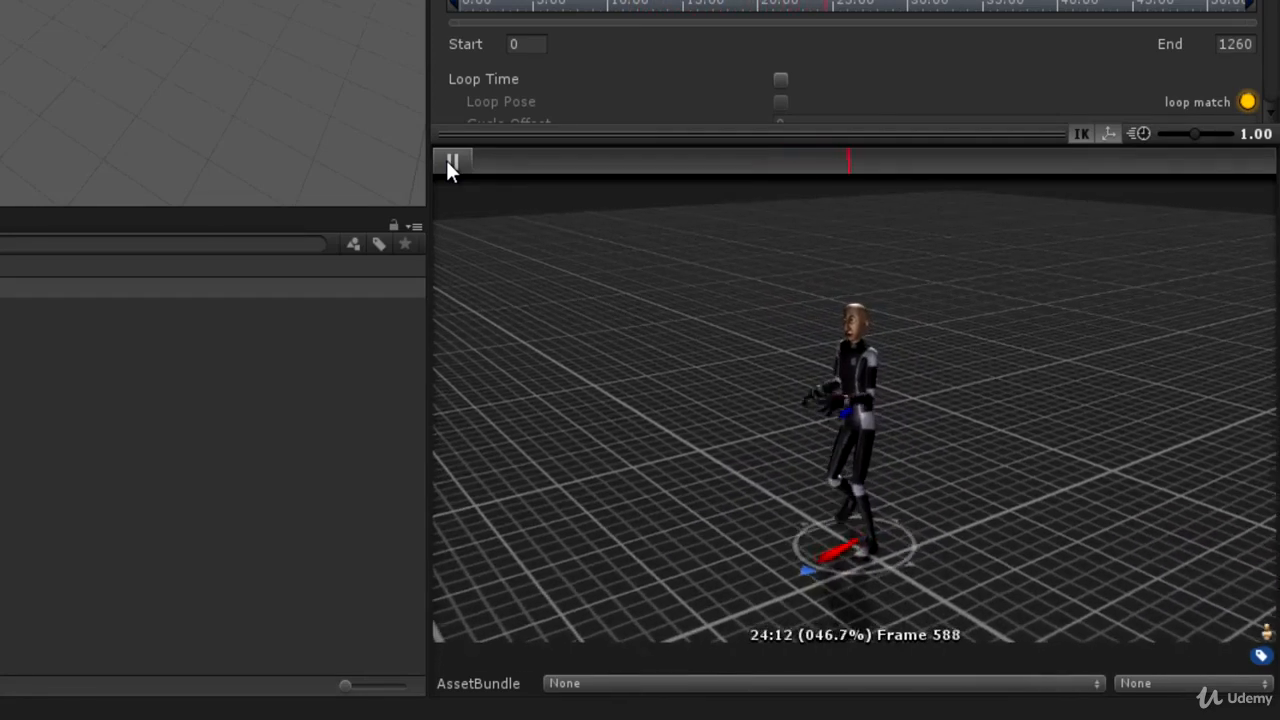
click(446, 160)
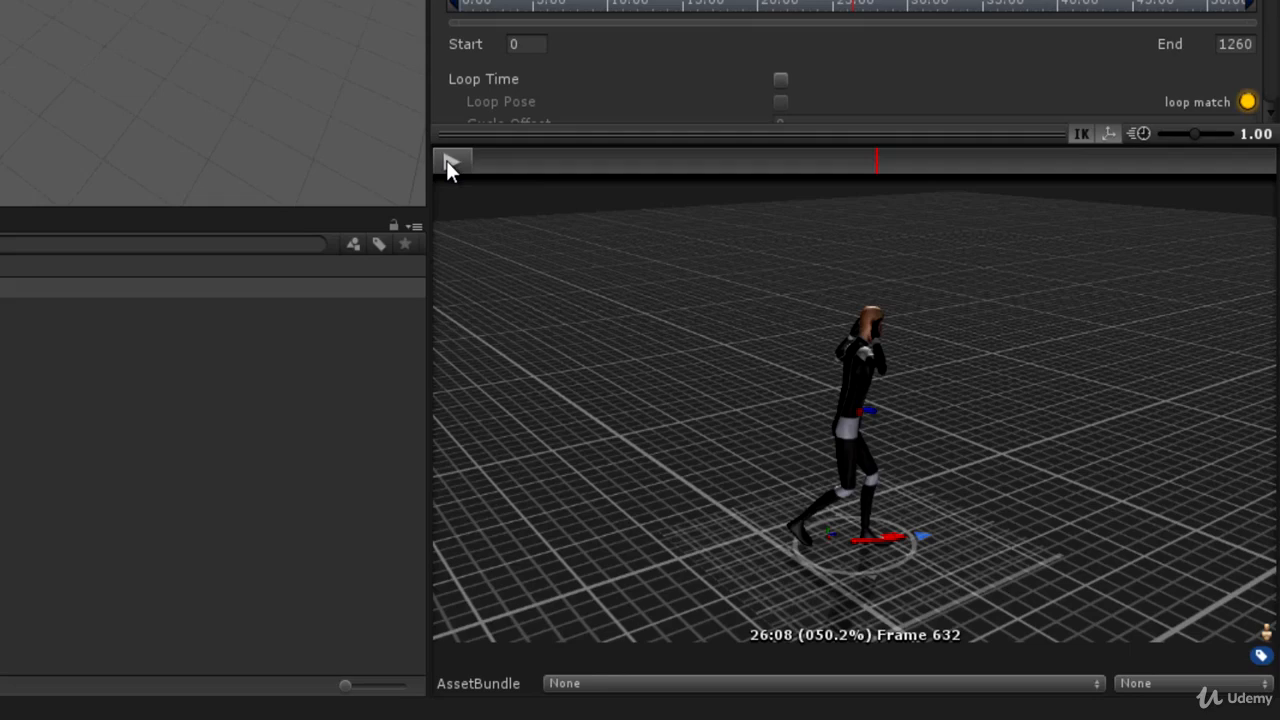
click(449, 163)
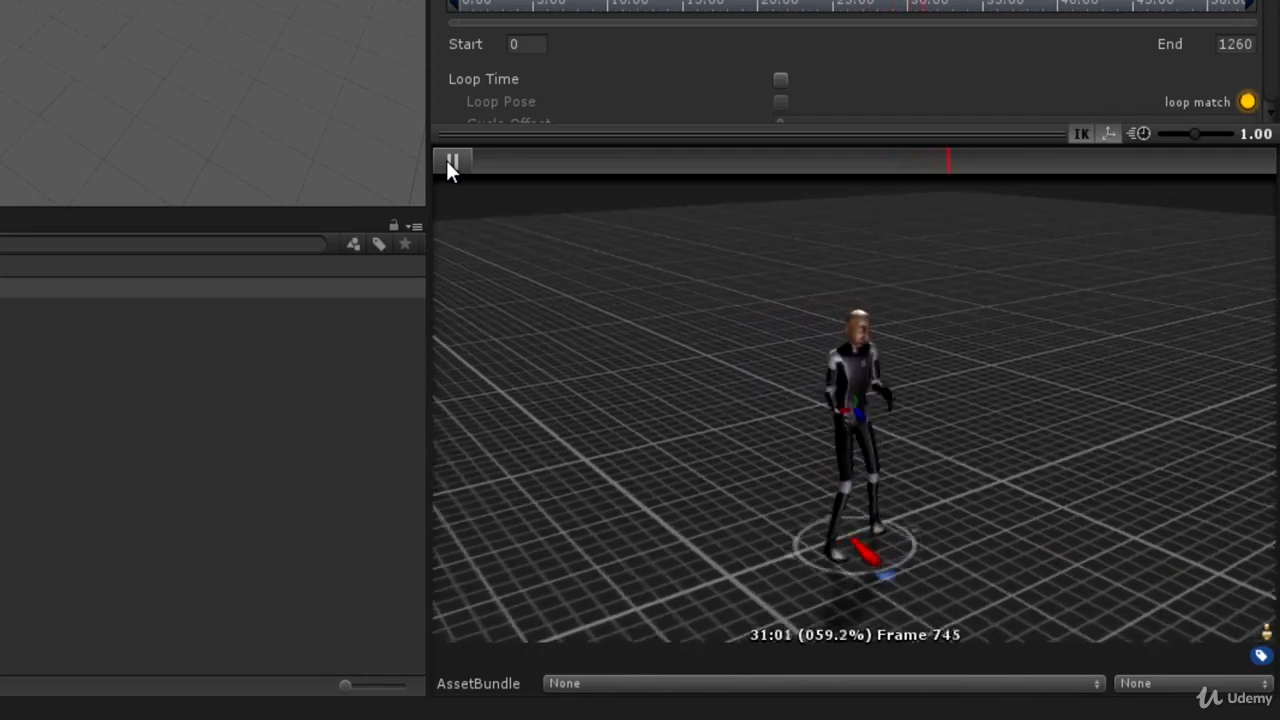
click(449, 163)
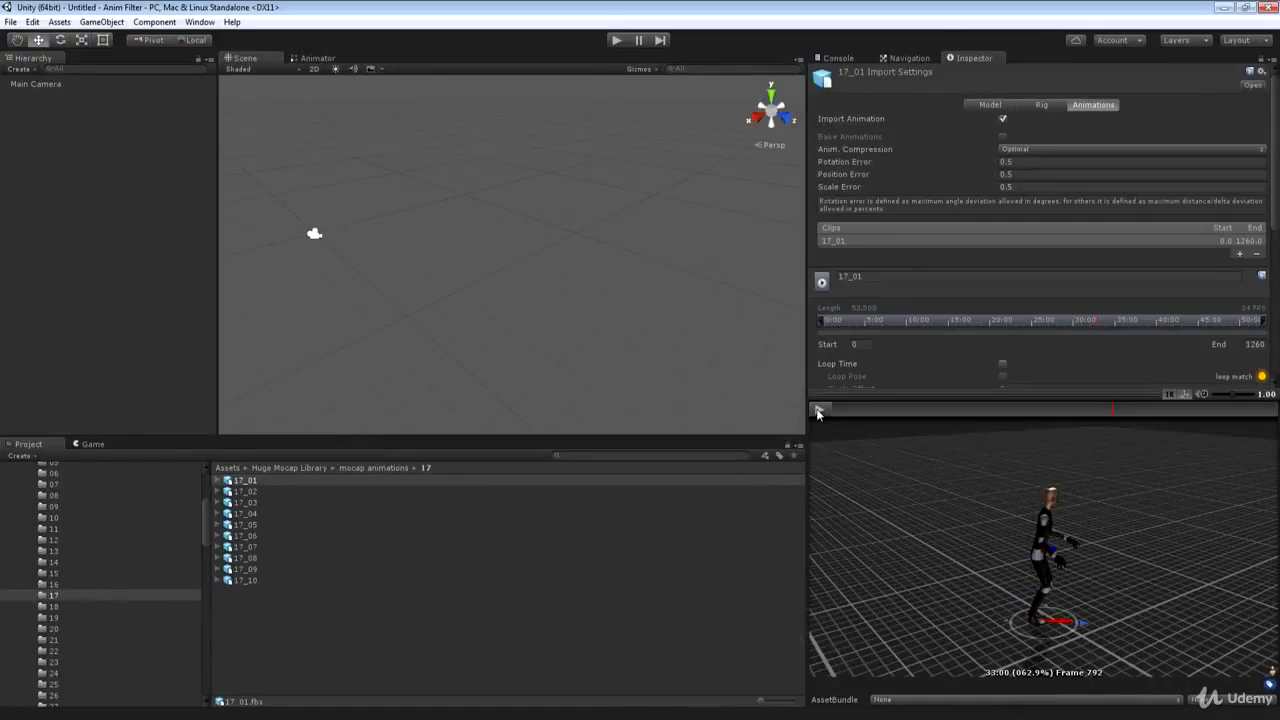
mouse_move(1274, 130)
mouse_down()
mouse_move(1274, 208)
mouse_move(1275, 106)
mouse_up()
Step: Locate the index files at the end of the mocap animations folder and open cmu-mocap-index-text.txt in MonoDevelop
drag(208, 520, 208, 482)
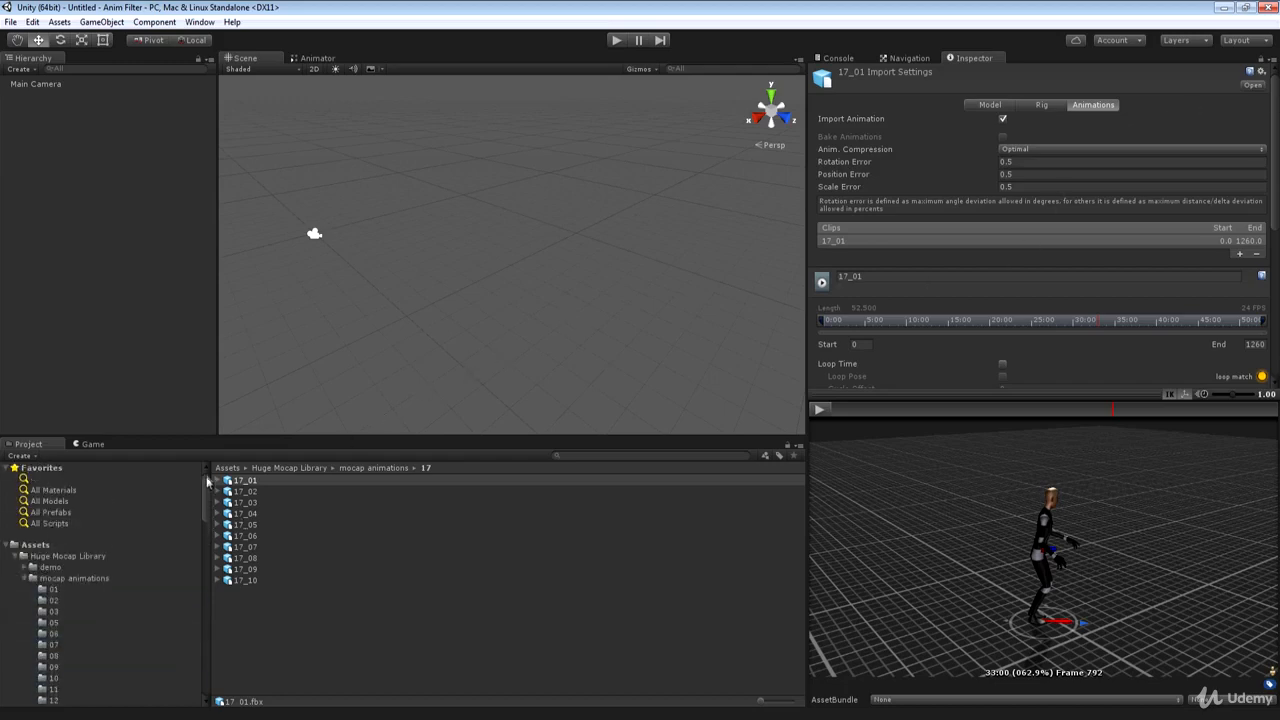
click(70, 578)
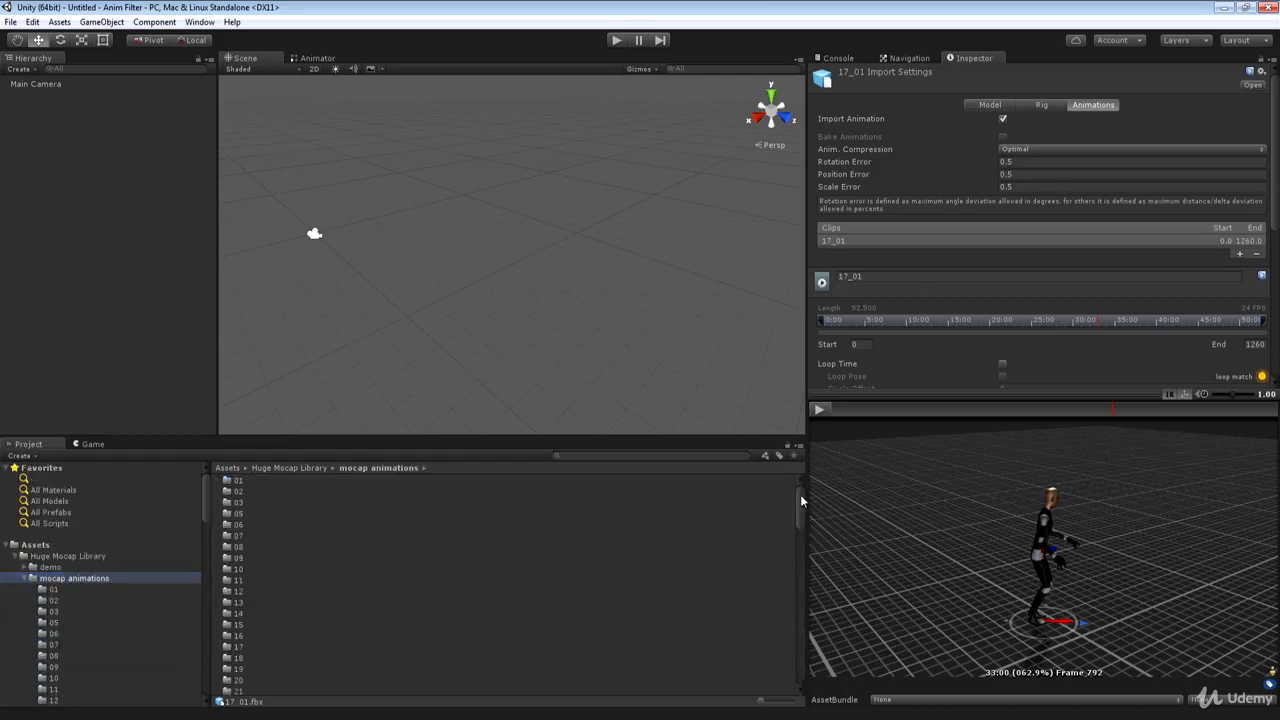
drag(800, 494, 800, 690)
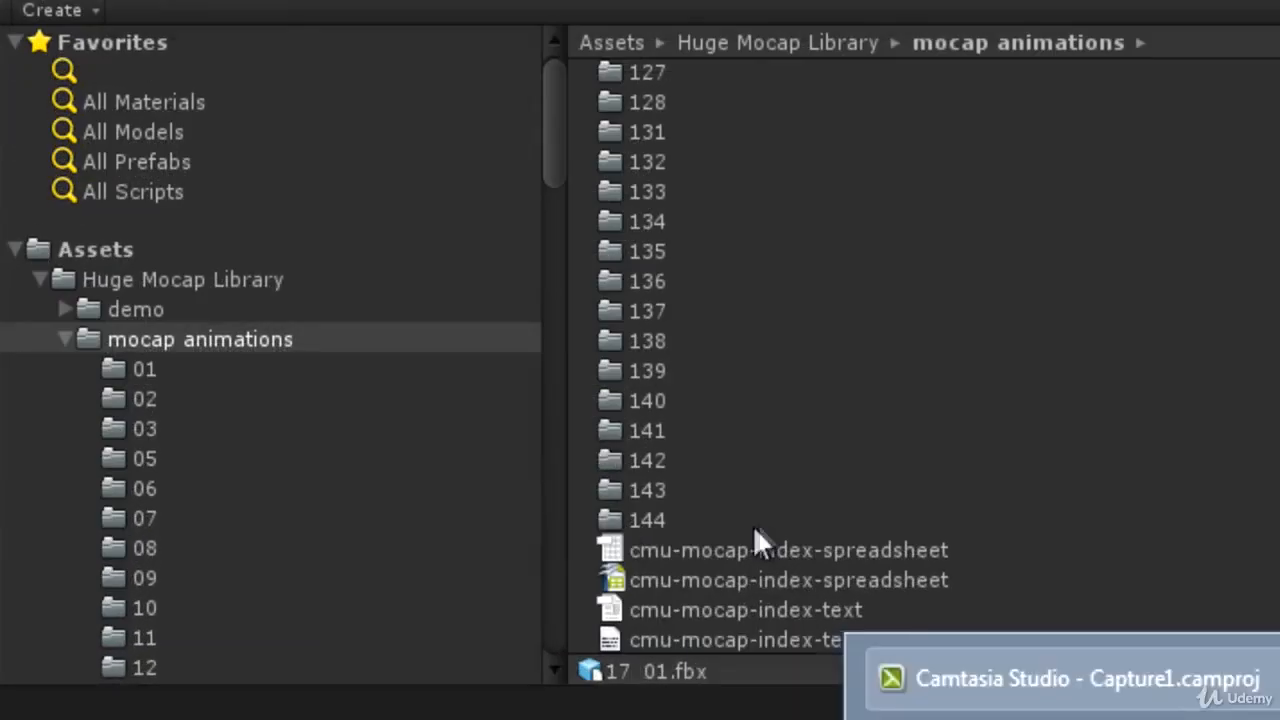
click(780, 552)
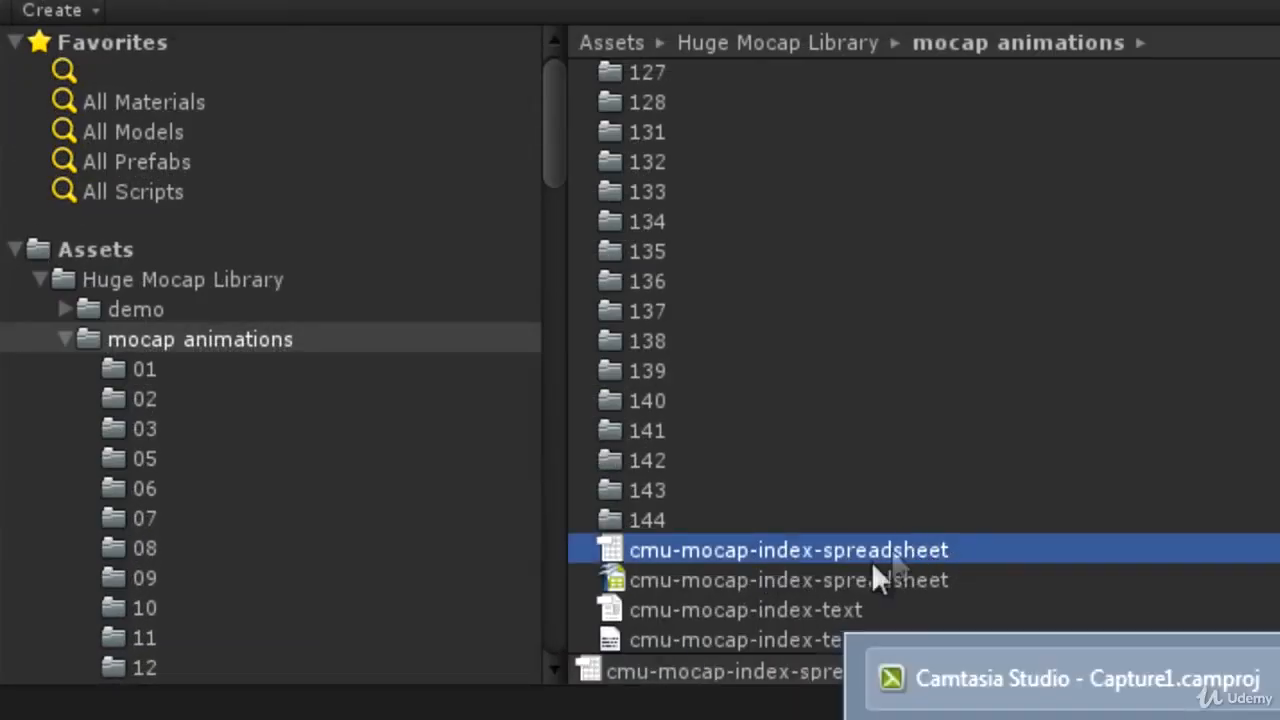
click(764, 580)
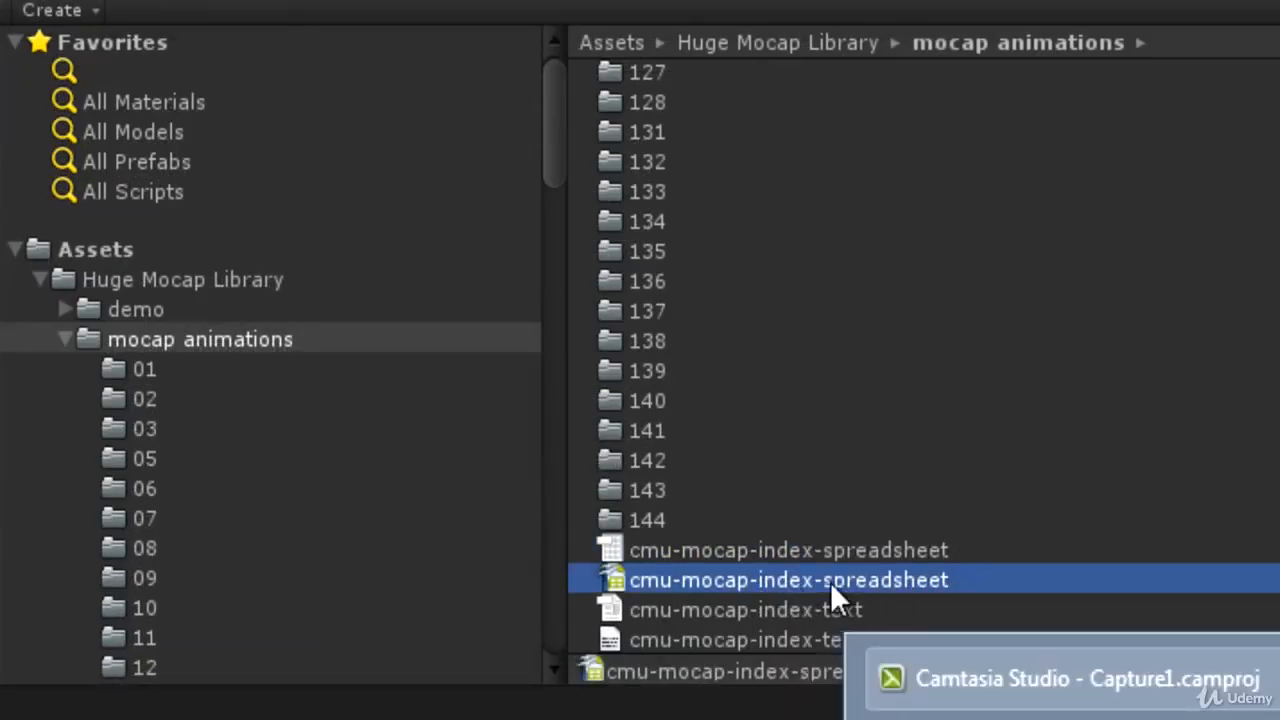
click(689, 611)
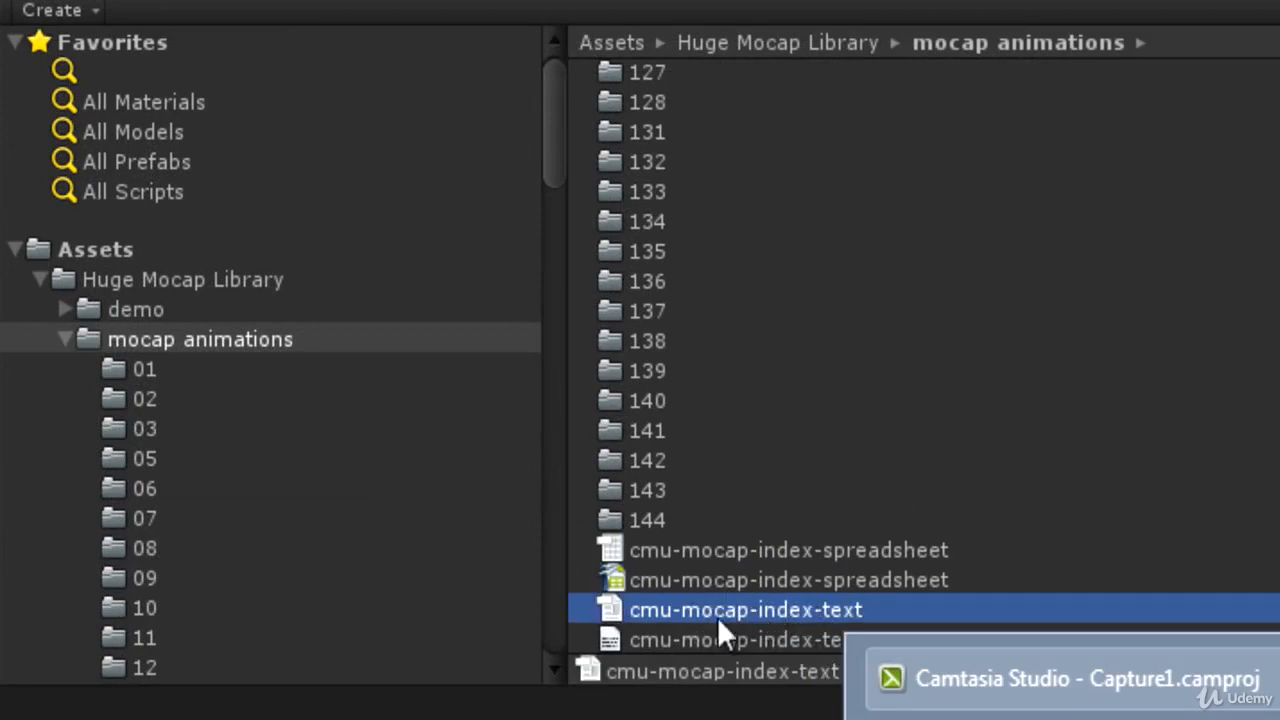
click(708, 638)
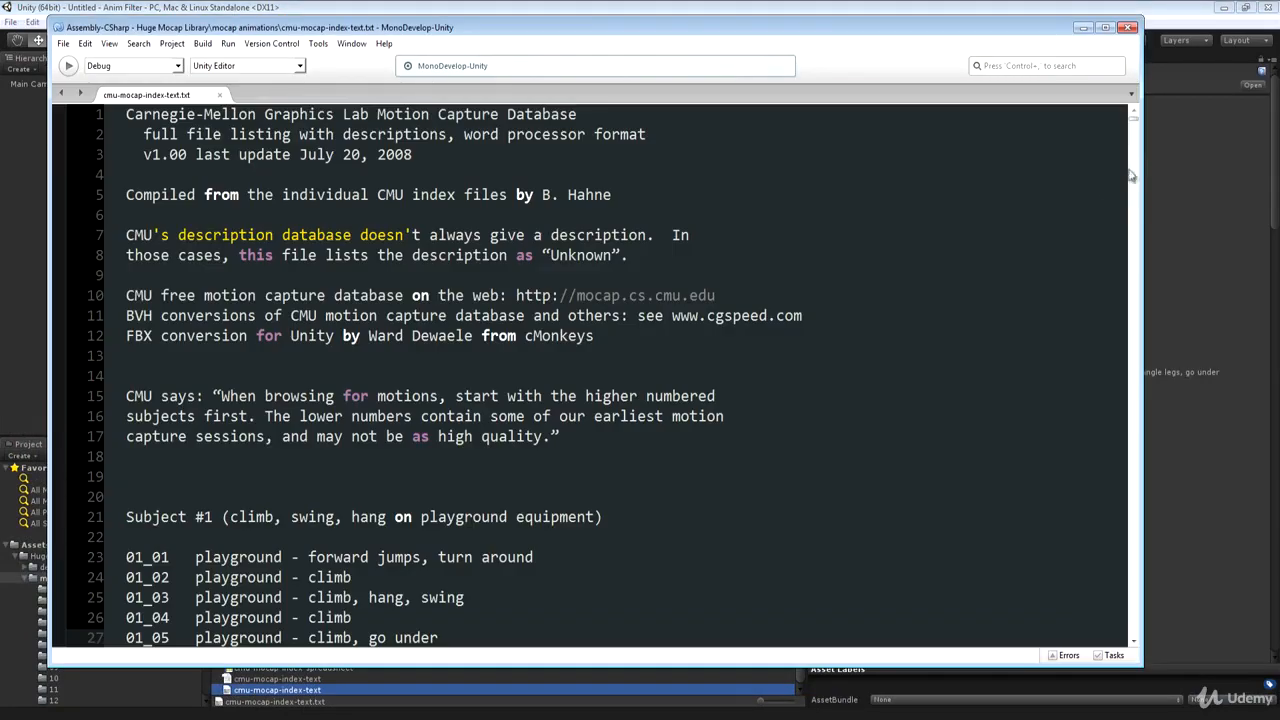
Step: Read the Subject #17 animation descriptions in the index text and return to the mocap animations folder tree in Unity
drag(1137, 121, 1130, 183)
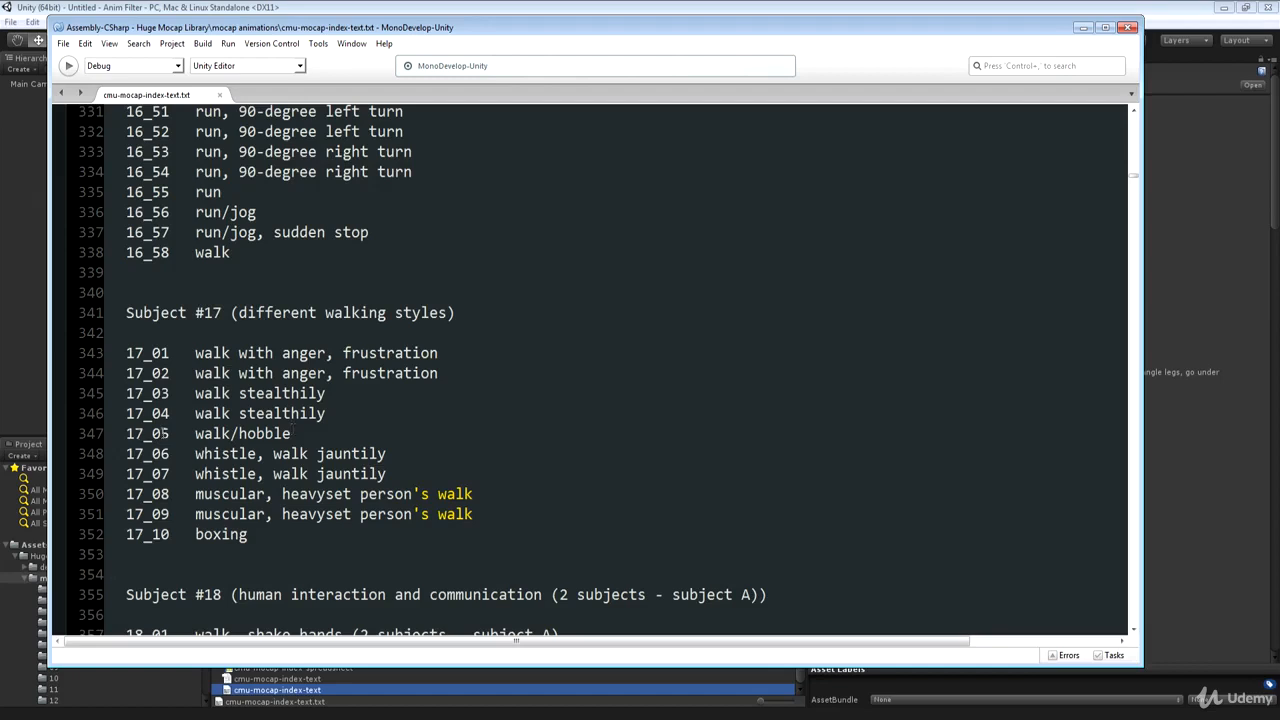
click(1089, 4)
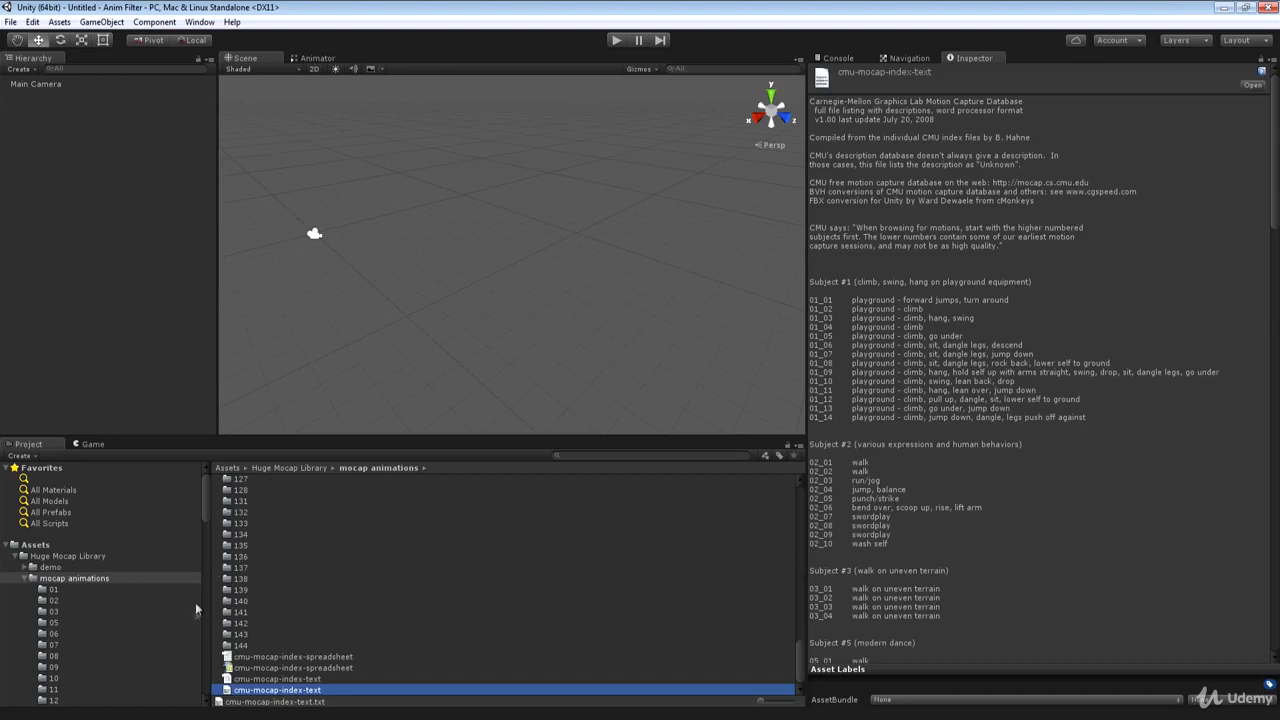
scroll(190, 530, down, 5)
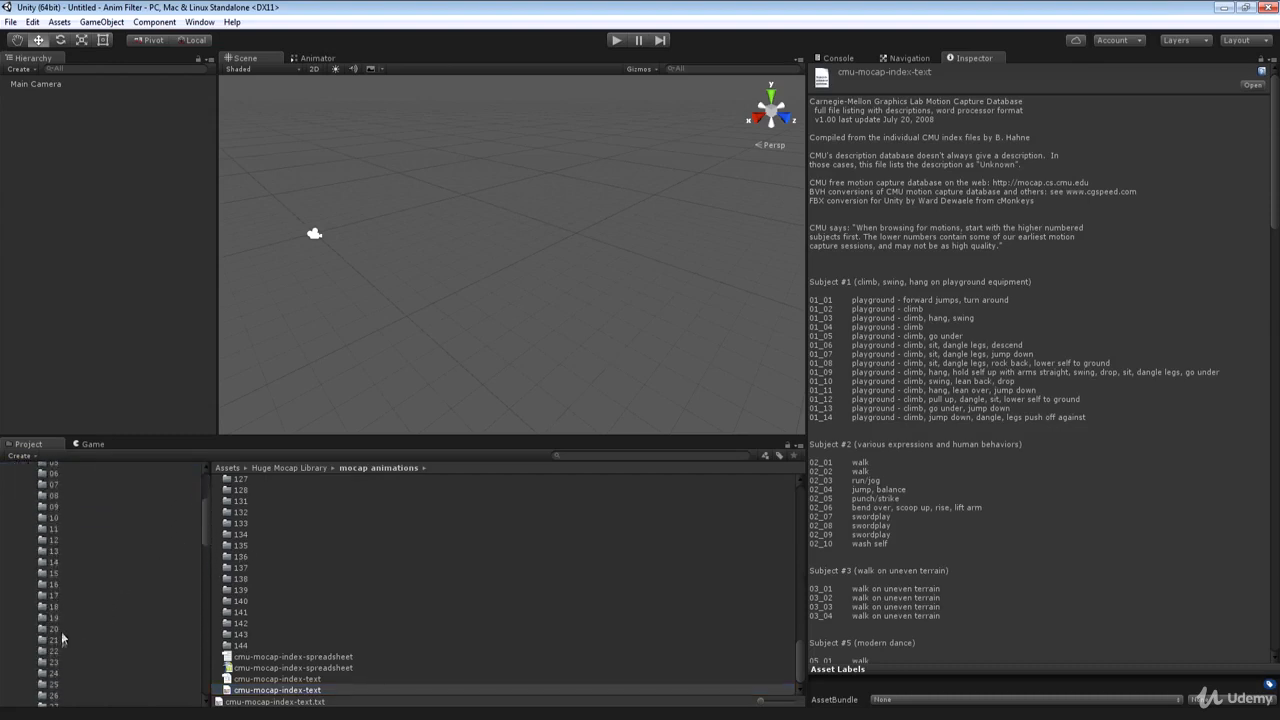
Step: Open mocap animations folder 17 and play the 17_05 clip in the animation preview, pausing it partway through
click(55, 596)
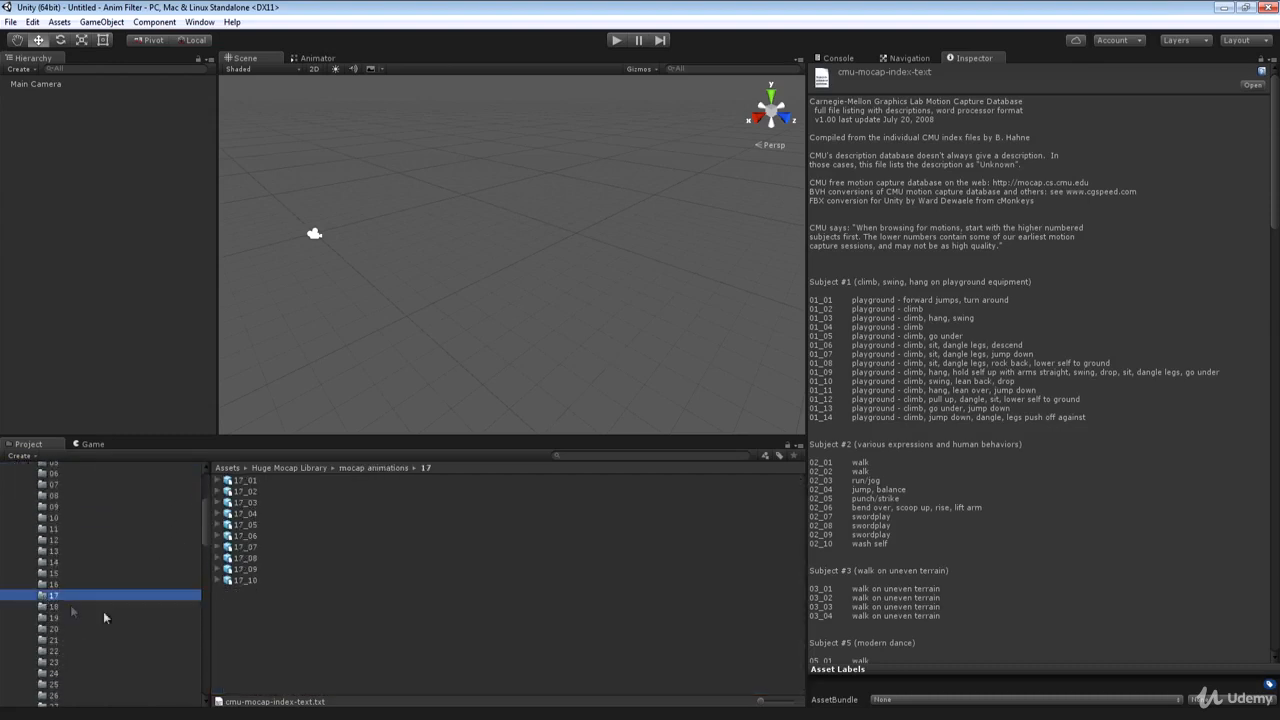
click(246, 526)
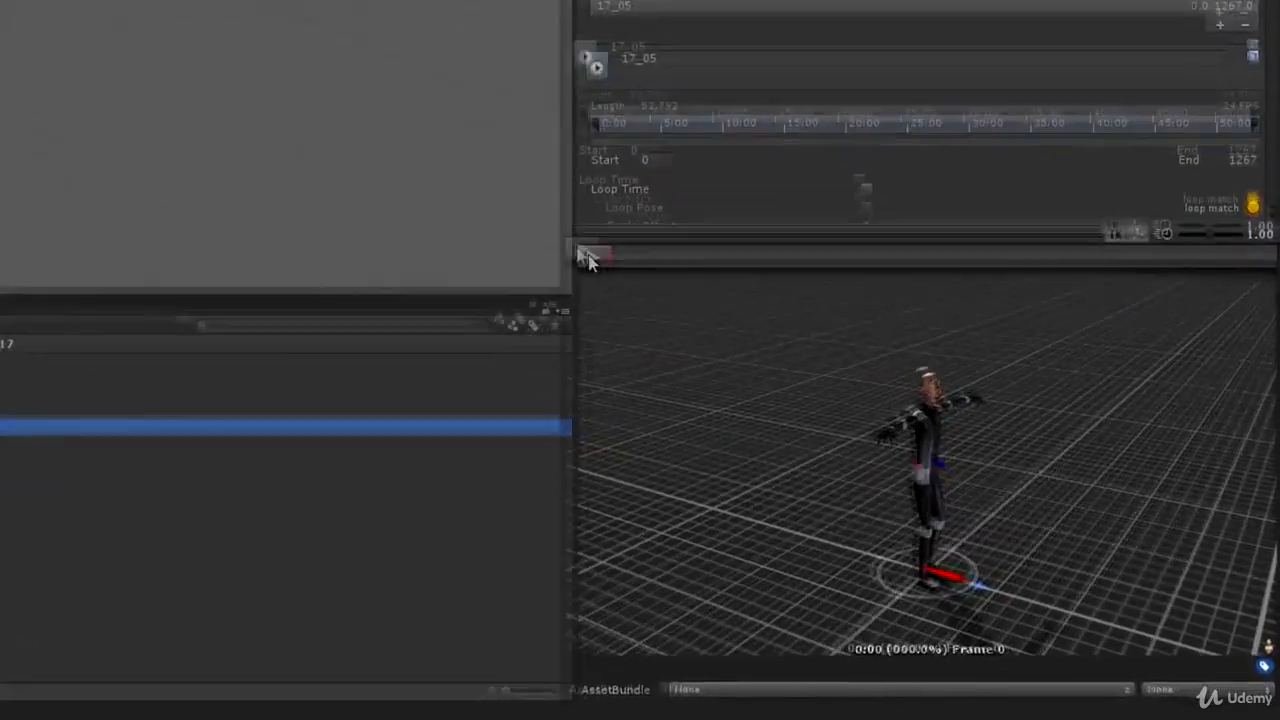
click(817, 406)
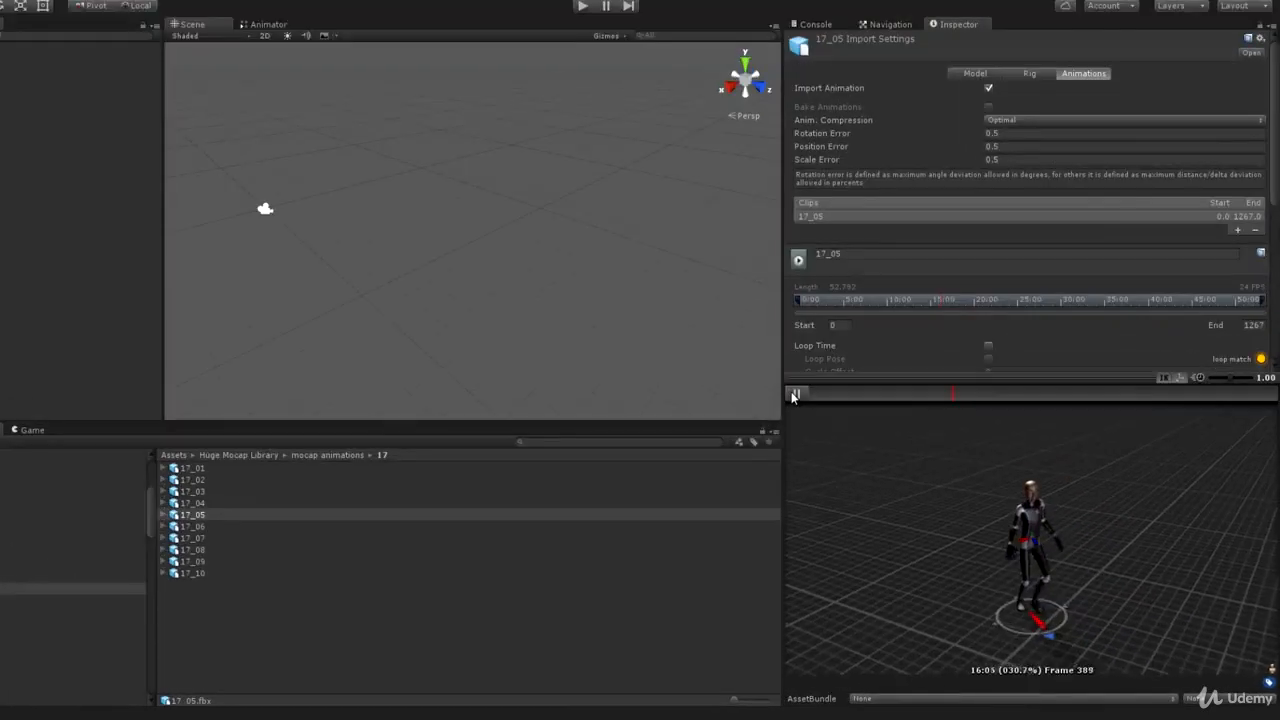
click(793, 395)
Step: Expand the 17_05 asset, view its animation clip's properties and return to the 17_05 import settings
click(168, 518)
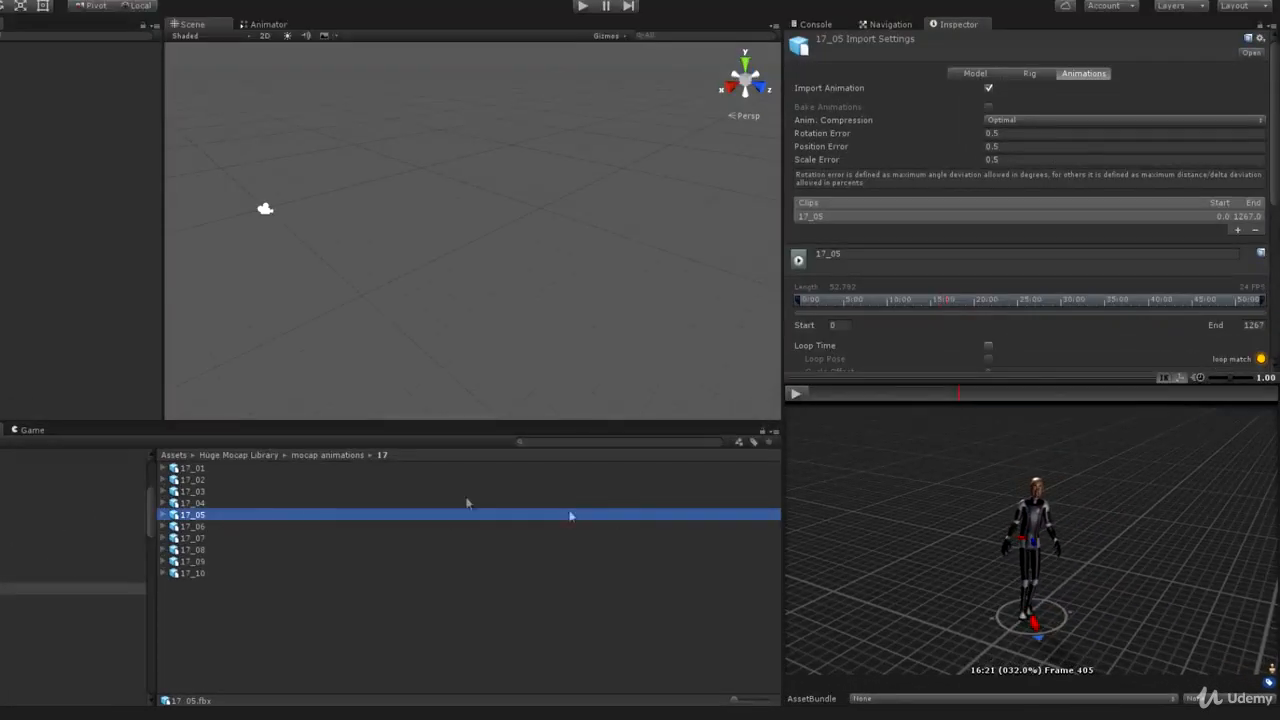
click(165, 515)
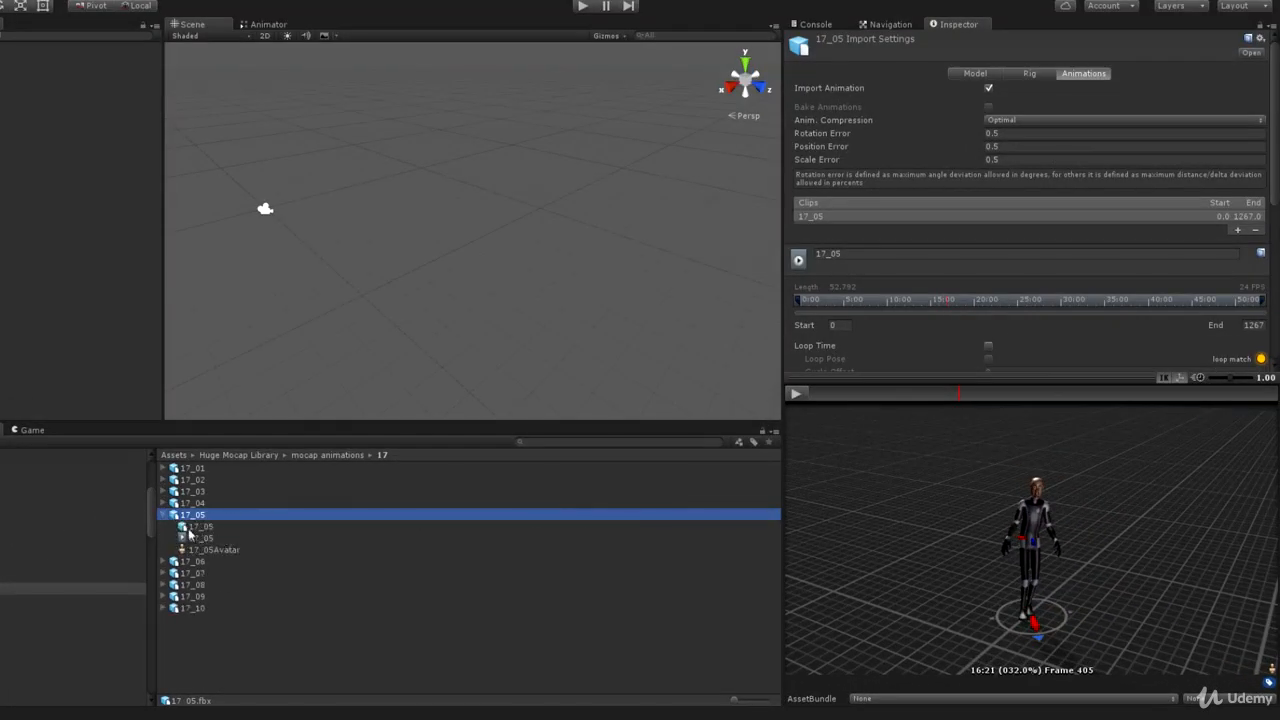
click(200, 541)
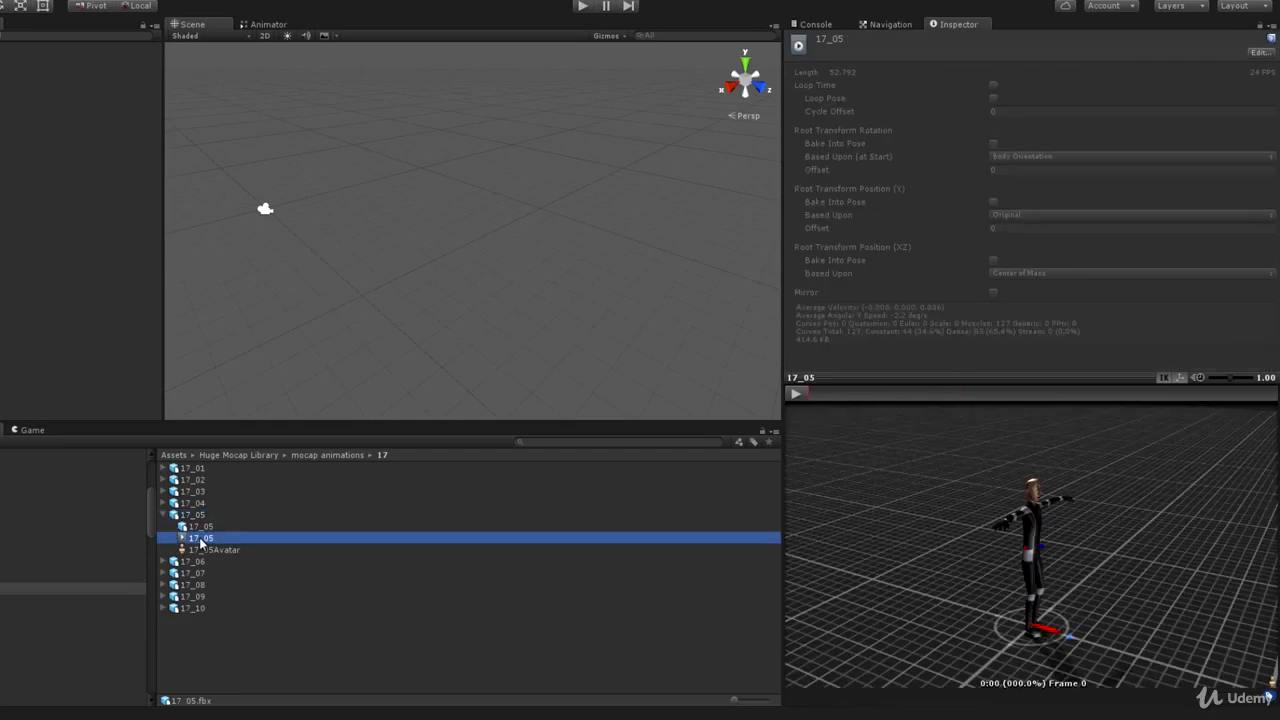
click(195, 514)
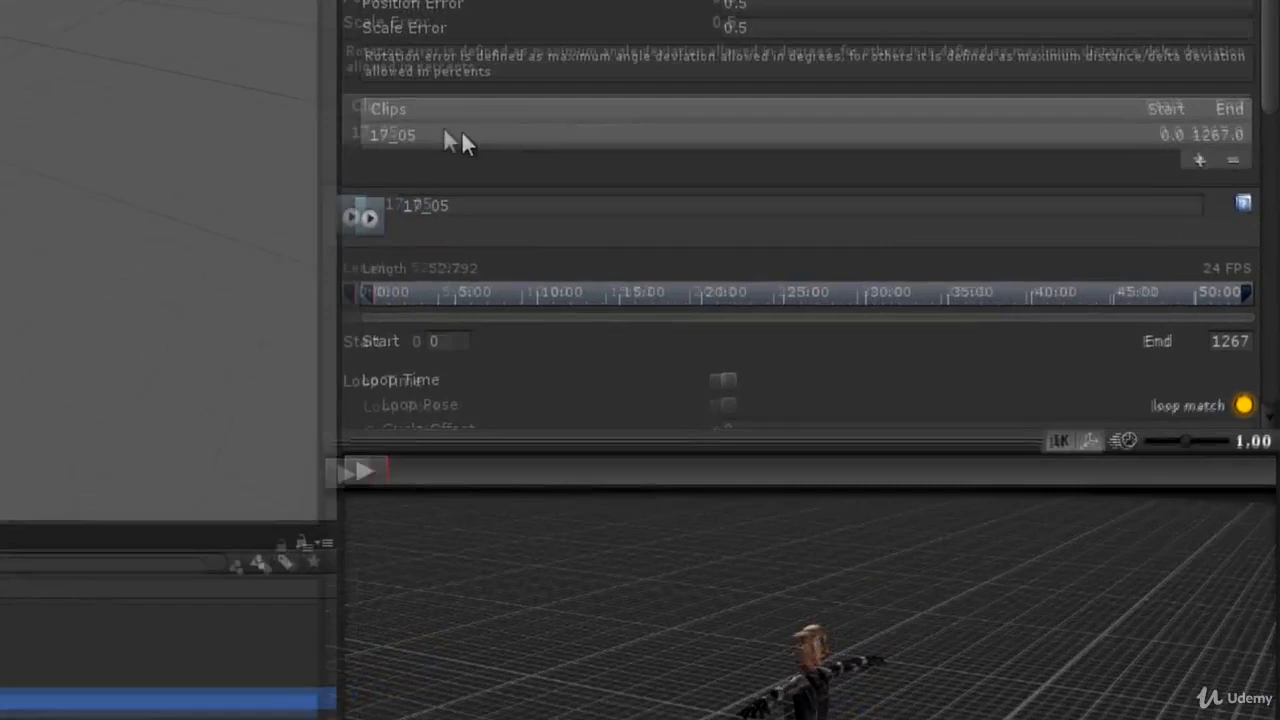
Step: Add a new clip to the 17_05 clips list and name it Zombie Limp Walk
click(832, 215)
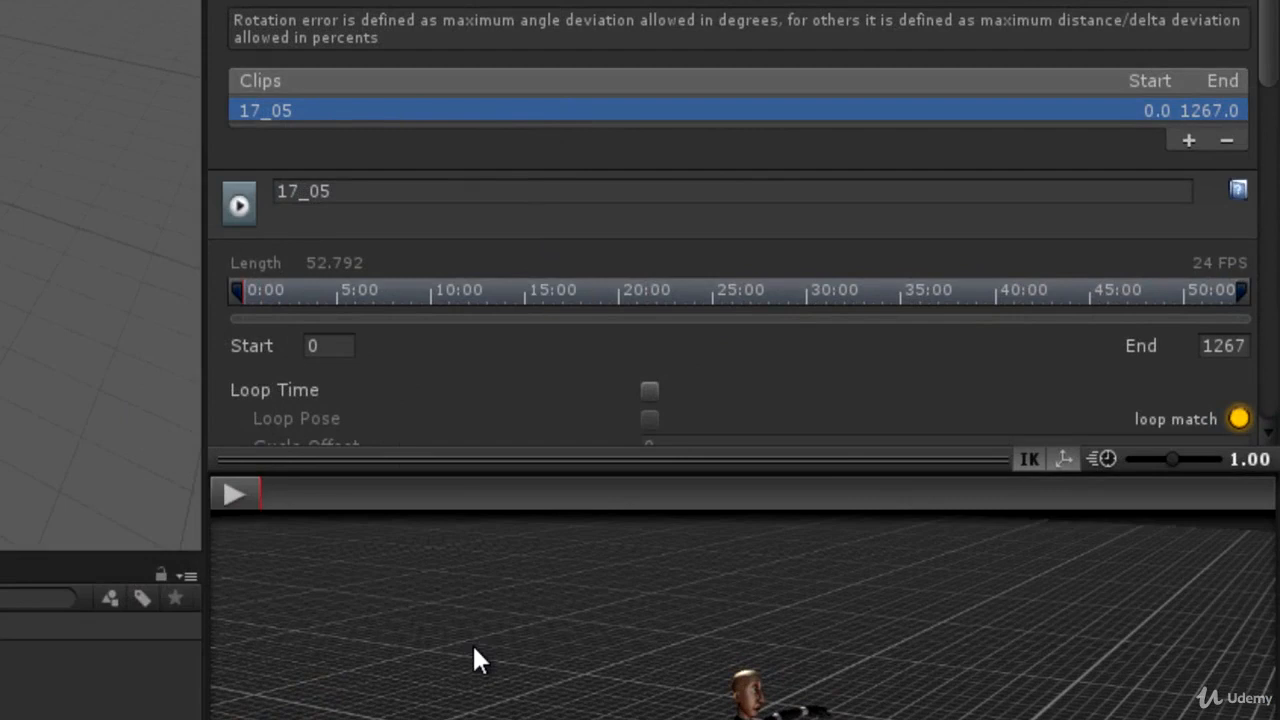
click(1187, 140)
click(374, 218)
key(BackSpace)
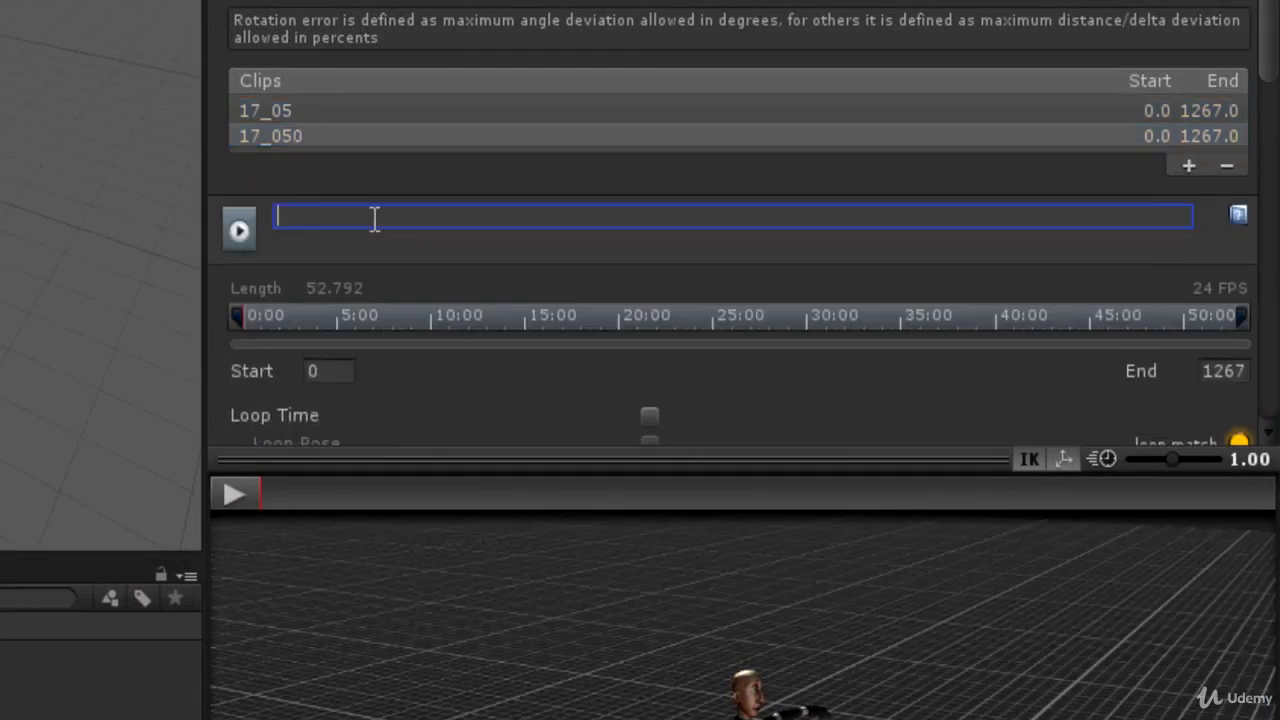
text(Zombie Limp Walk)
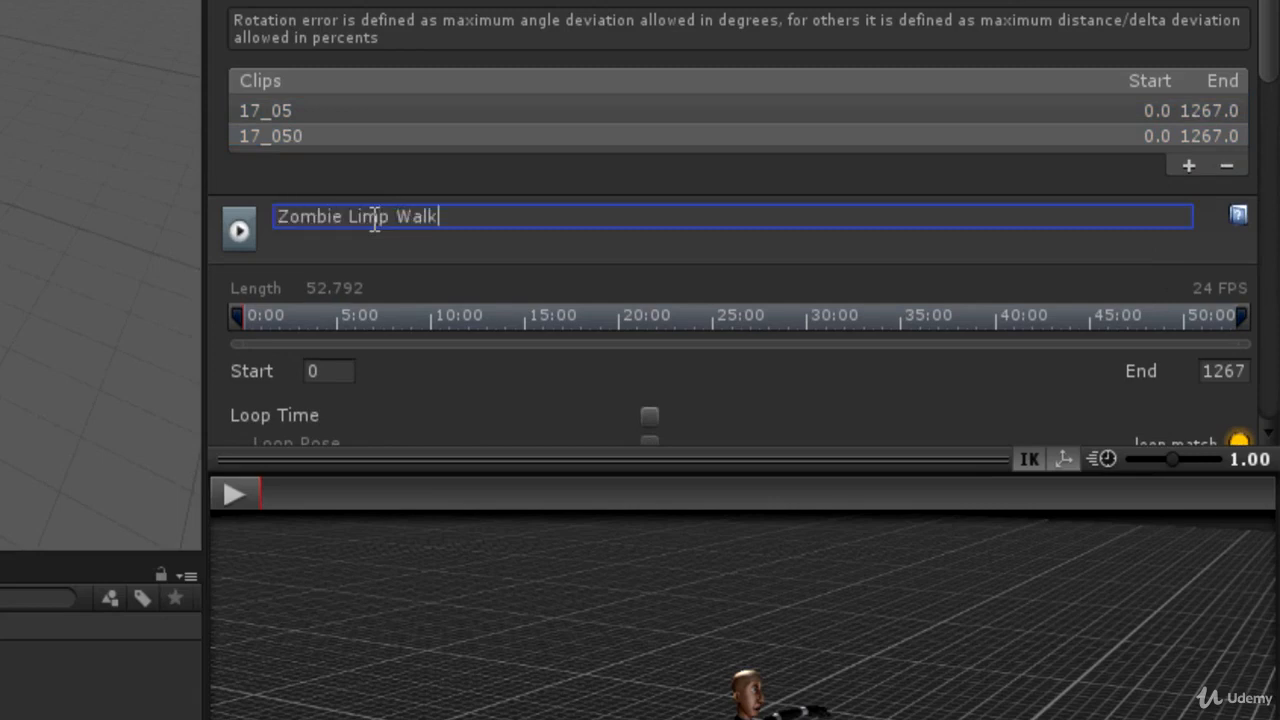
key(Return)
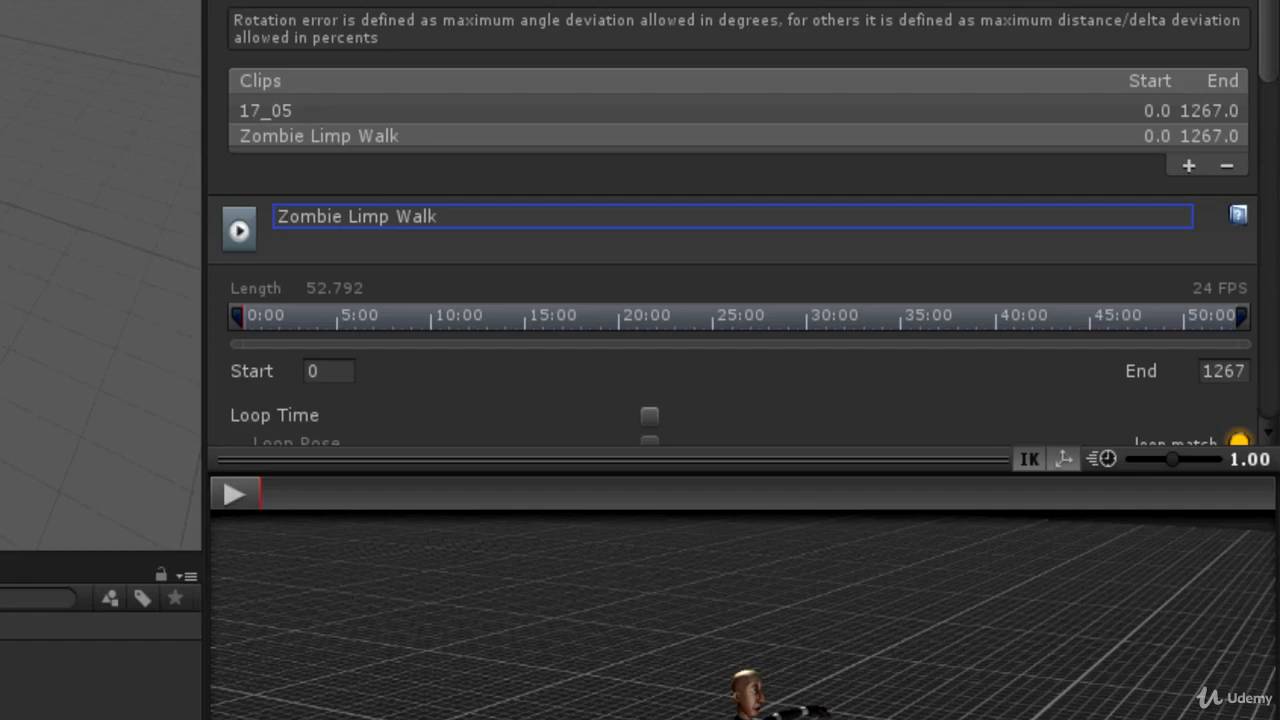
Step: Enlarge the 17_05 animation preview and scrub from the T-pose to frame 59 to find where the walk starts
scroll(1266, 34, down, 4)
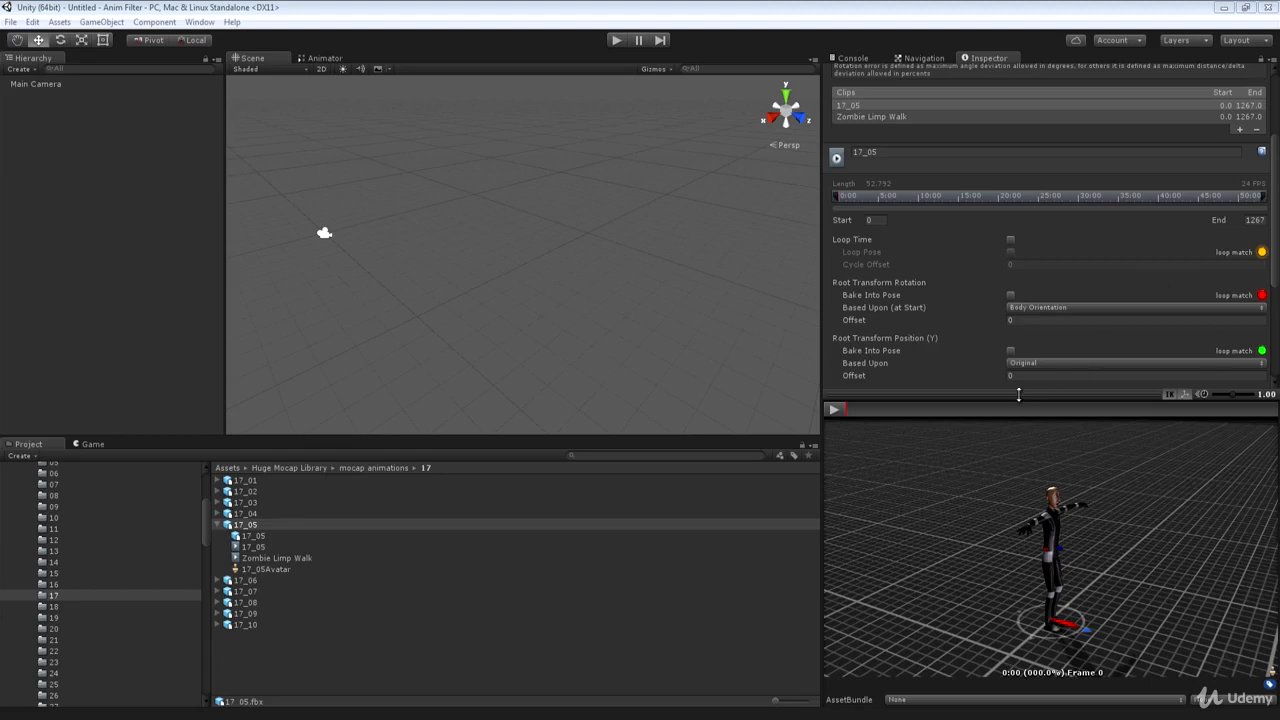
drag(1020, 396, 898, 234)
drag(821, 288, 600, 295)
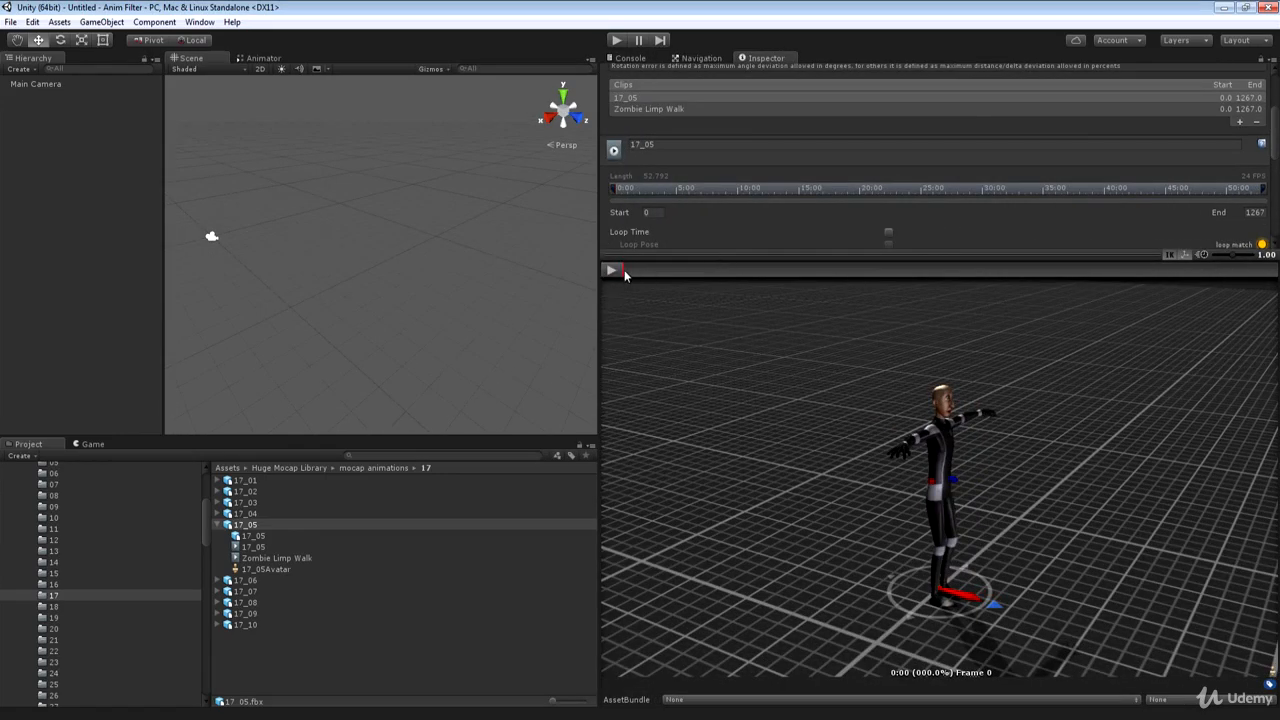
drag(623, 269, 629, 270)
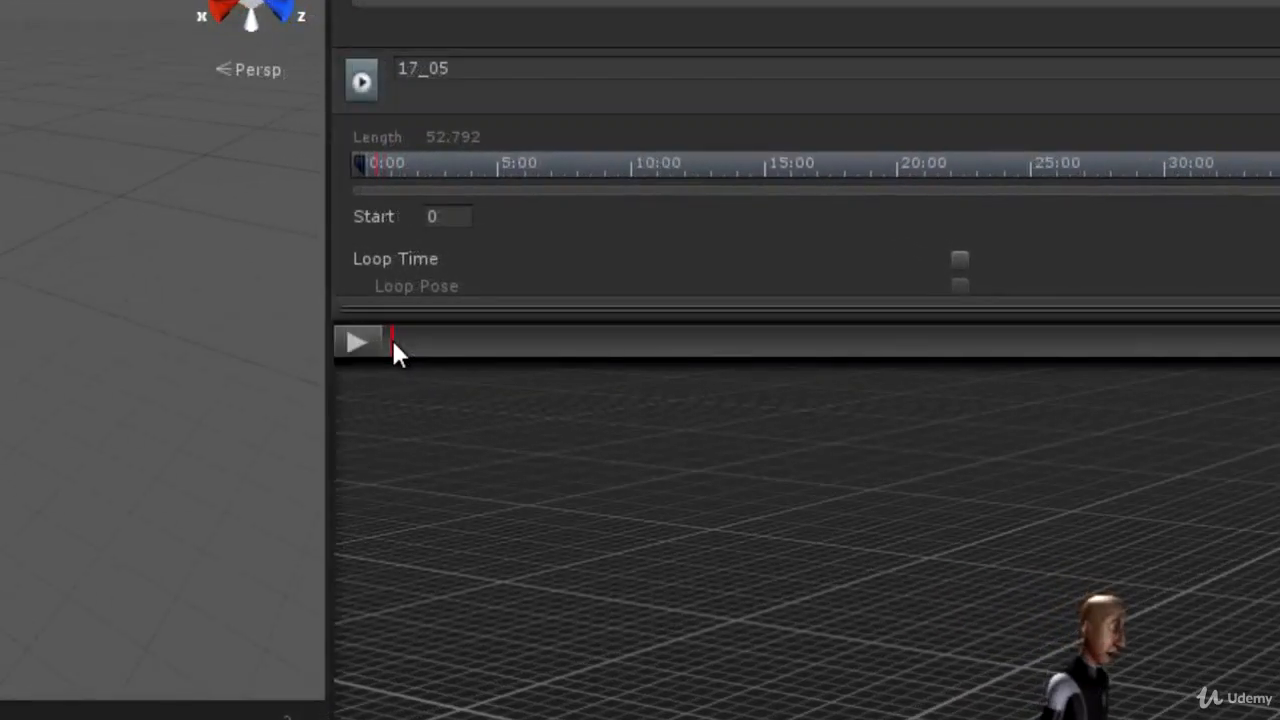
drag(391, 337, 407, 337)
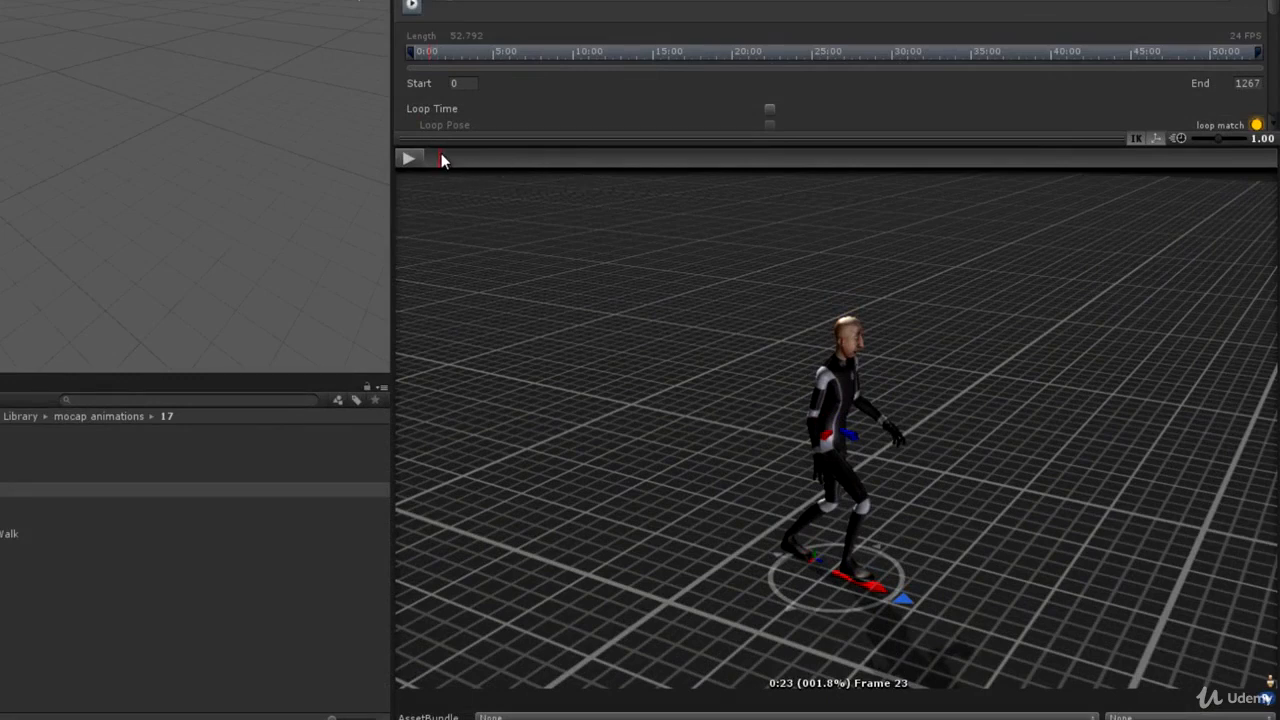
drag(441, 157, 423, 157)
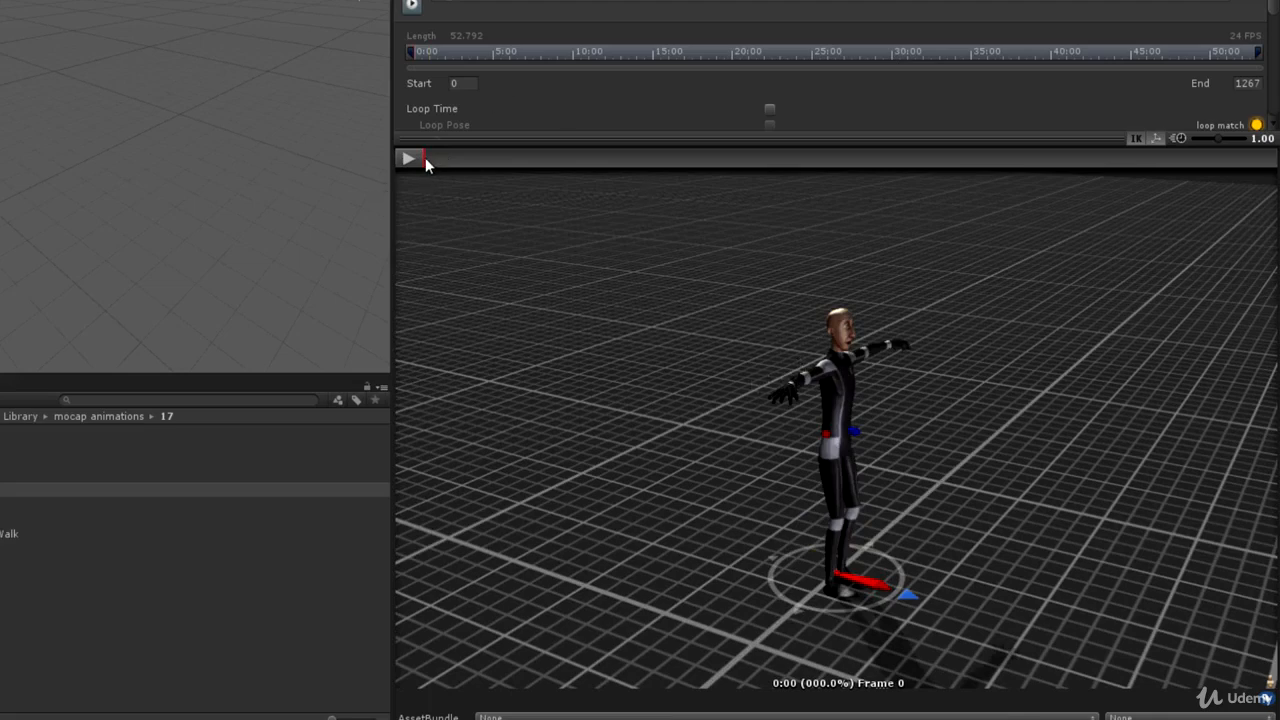
drag(424, 157, 464, 156)
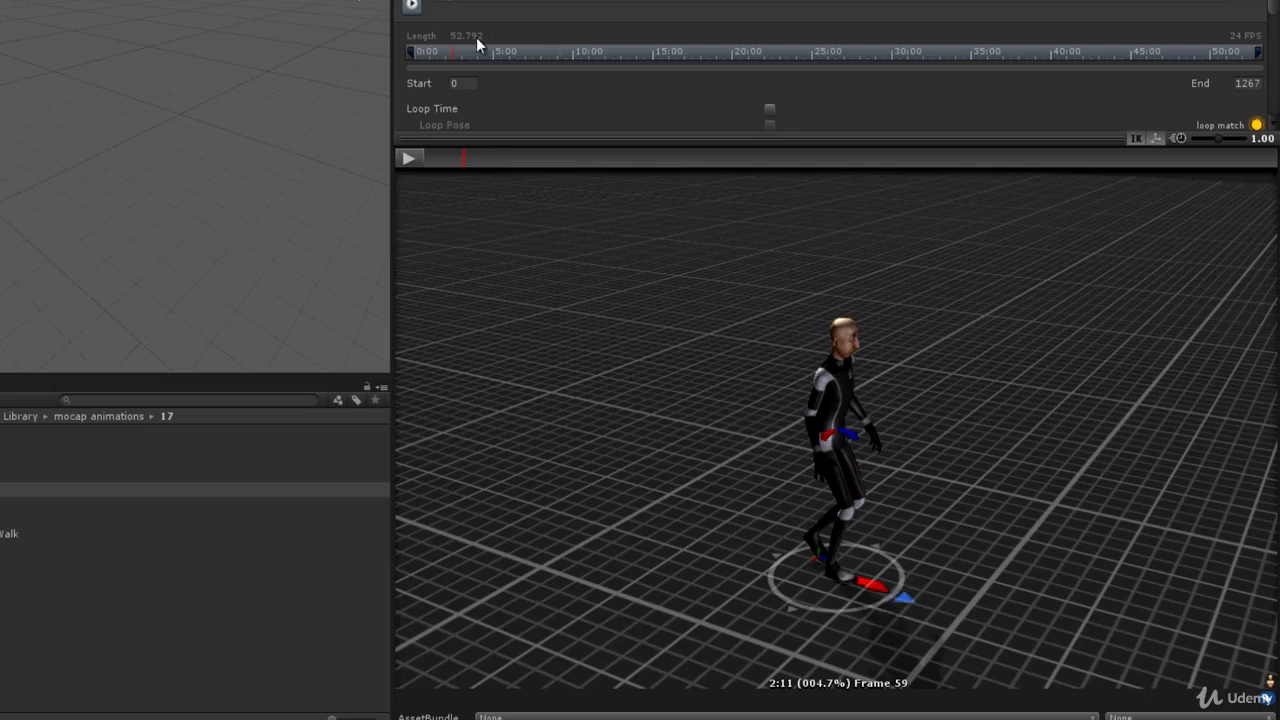
Step: Set the 17_05 clip's start to frame 59 and its end to frame 112, and play the trimmed range
mouse_move(411, 52)
mouse_down()
mouse_move(454, 55)
mouse_move(410, 55)
mouse_up()
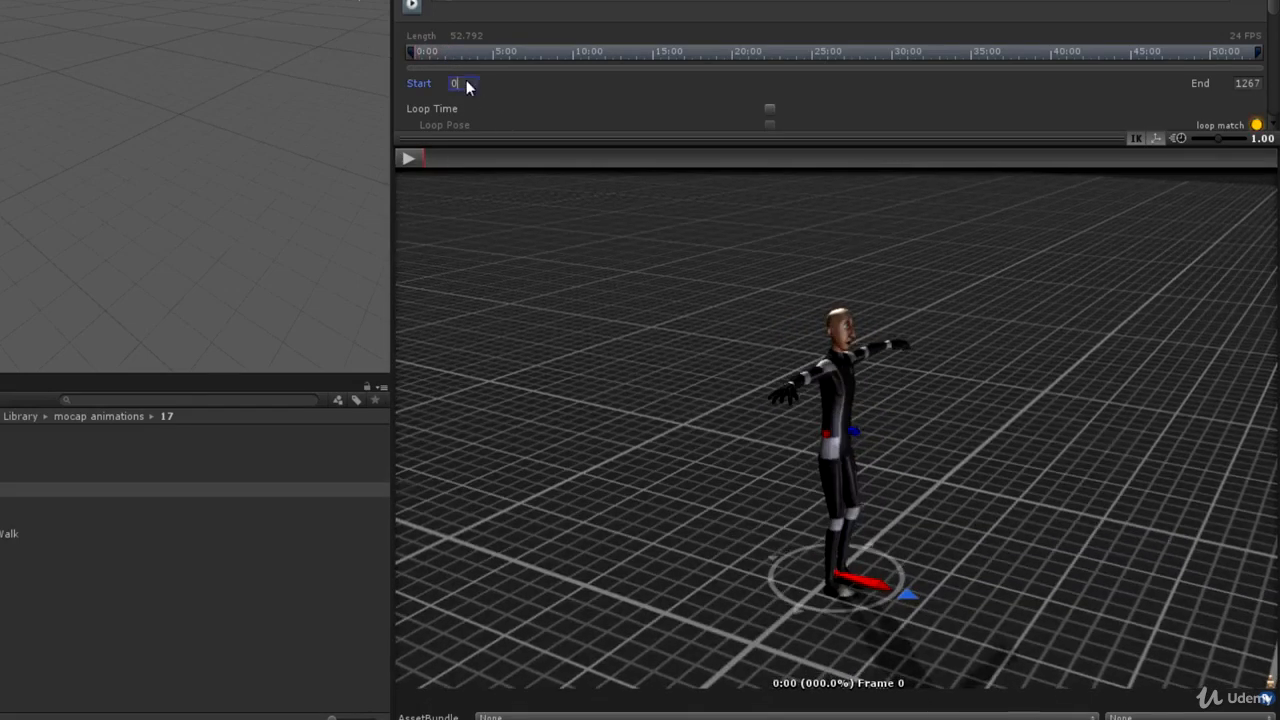
click(464, 83)
text(59)
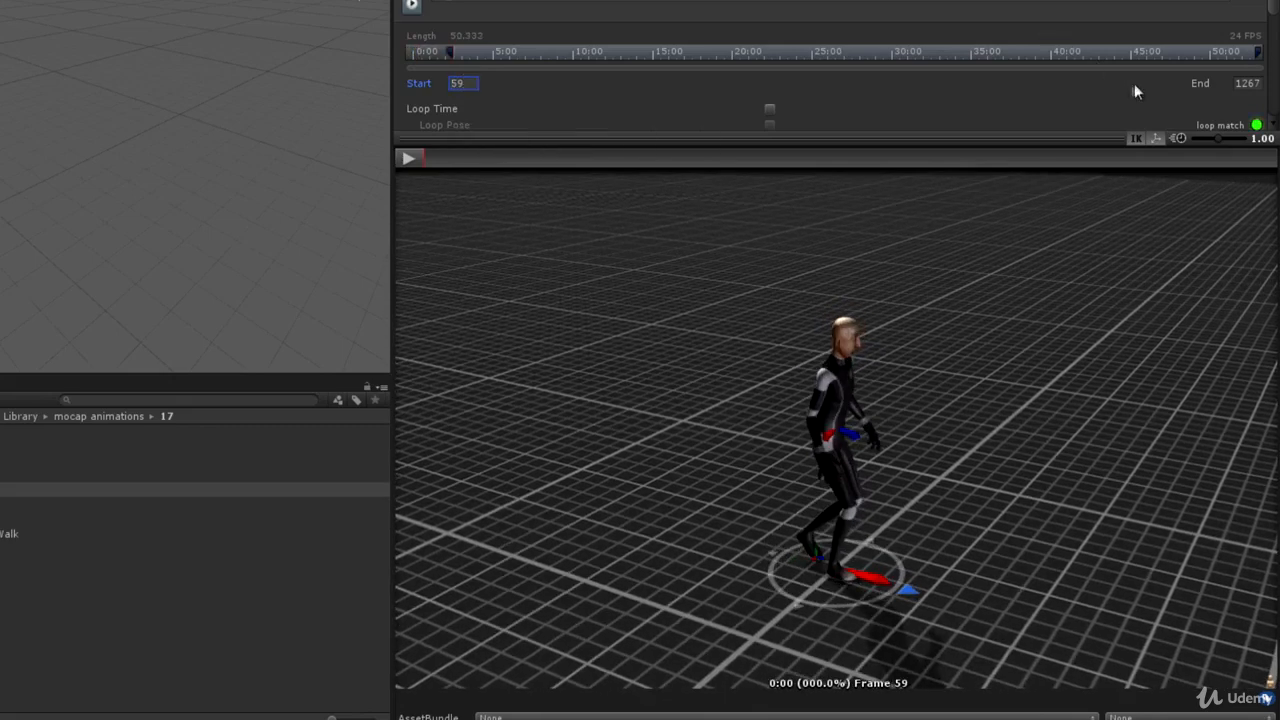
click(1259, 55)
drag(1259, 55, 491, 49)
click(414, 157)
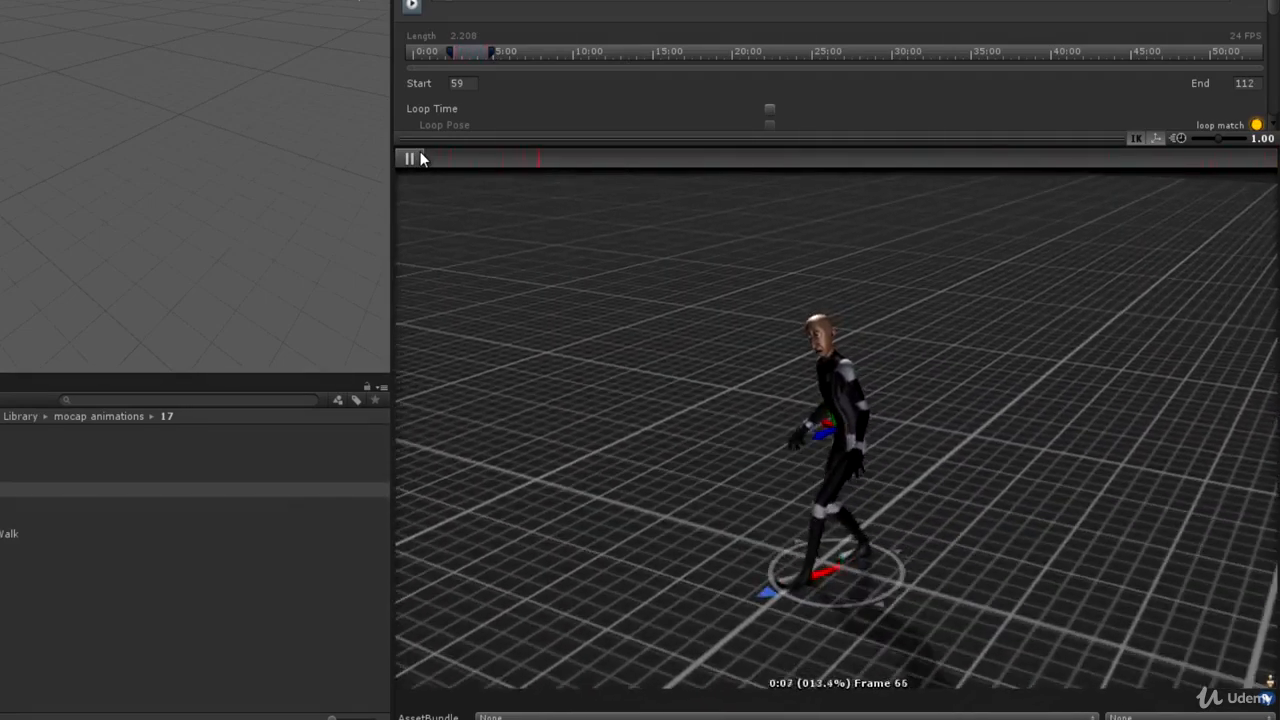
click(420, 155)
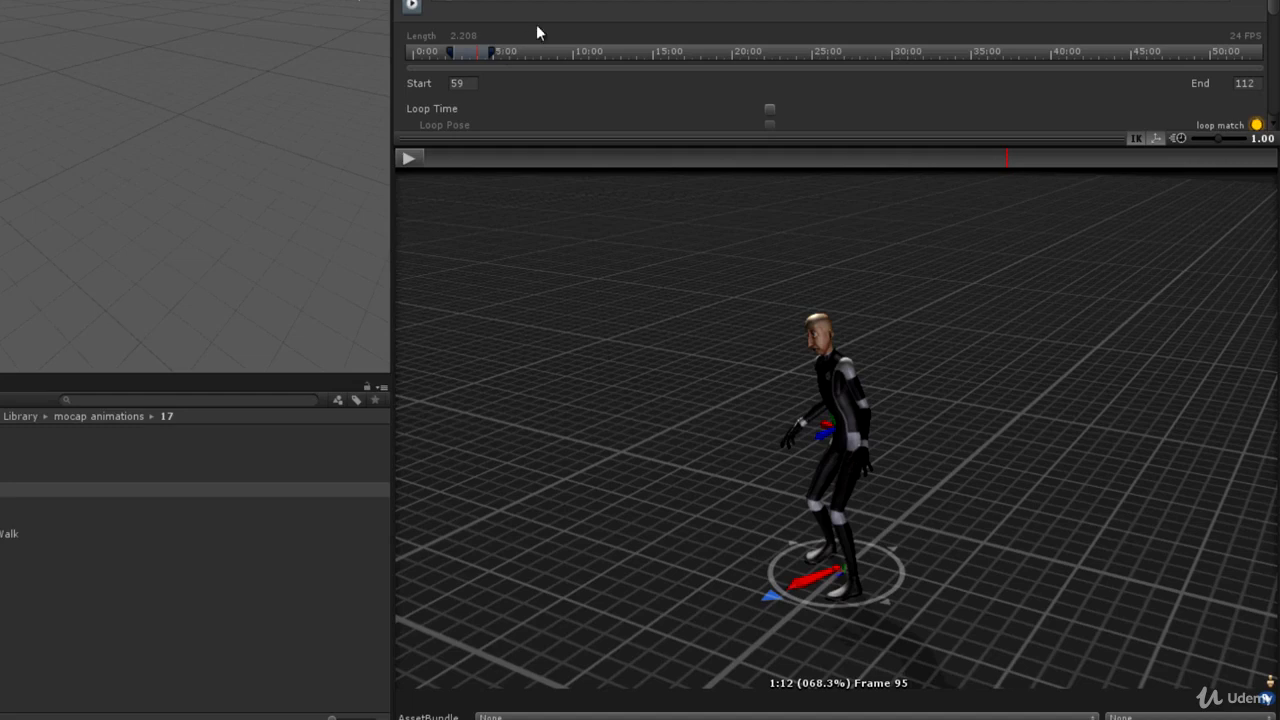
Step: Reveal the clip's loop and root transform settings and shorten its end to frame 91 using the loop match curves
drag(550, 133, 556, 230)
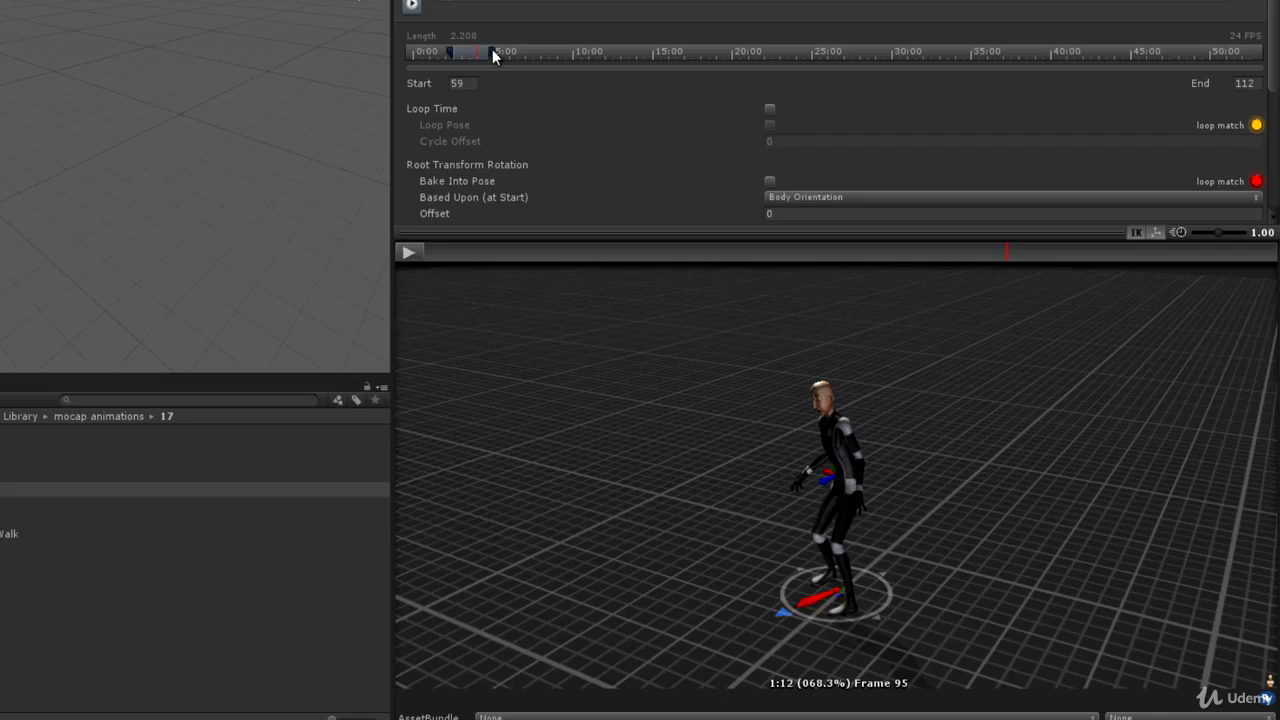
drag(492, 50, 492, 52)
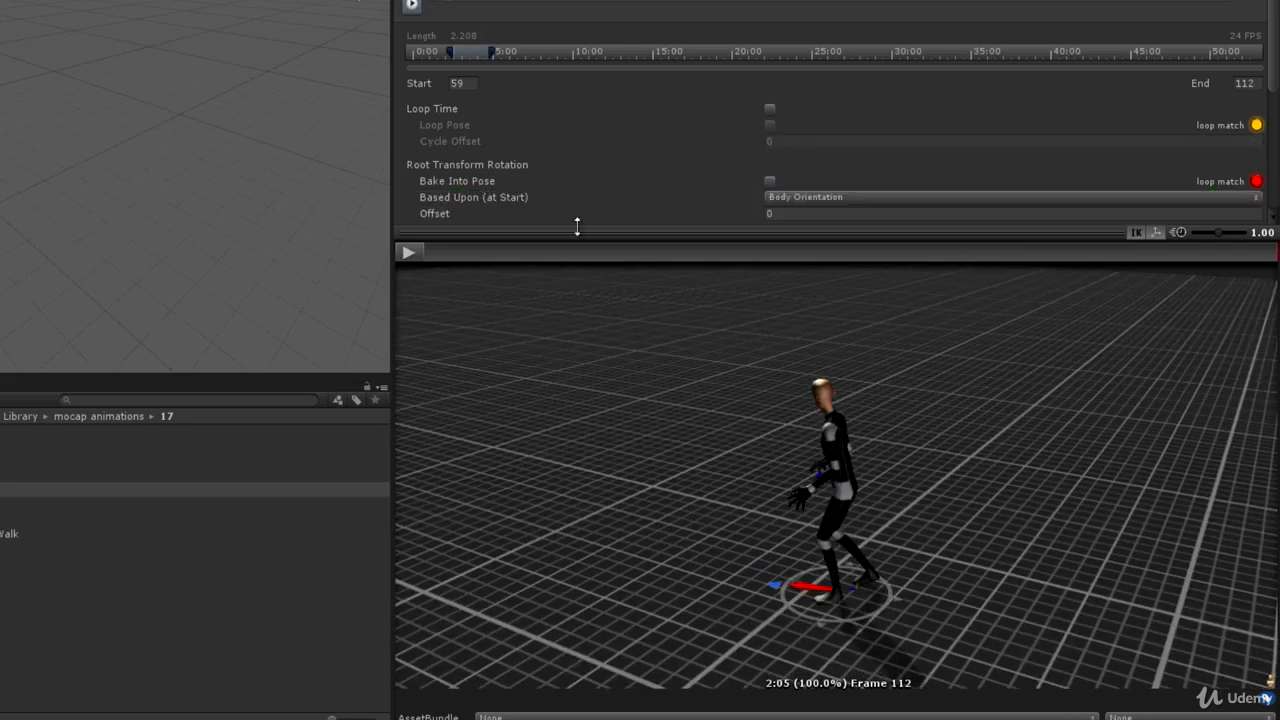
drag(578, 240, 577, 378)
scroll(840, 180, down, 3)
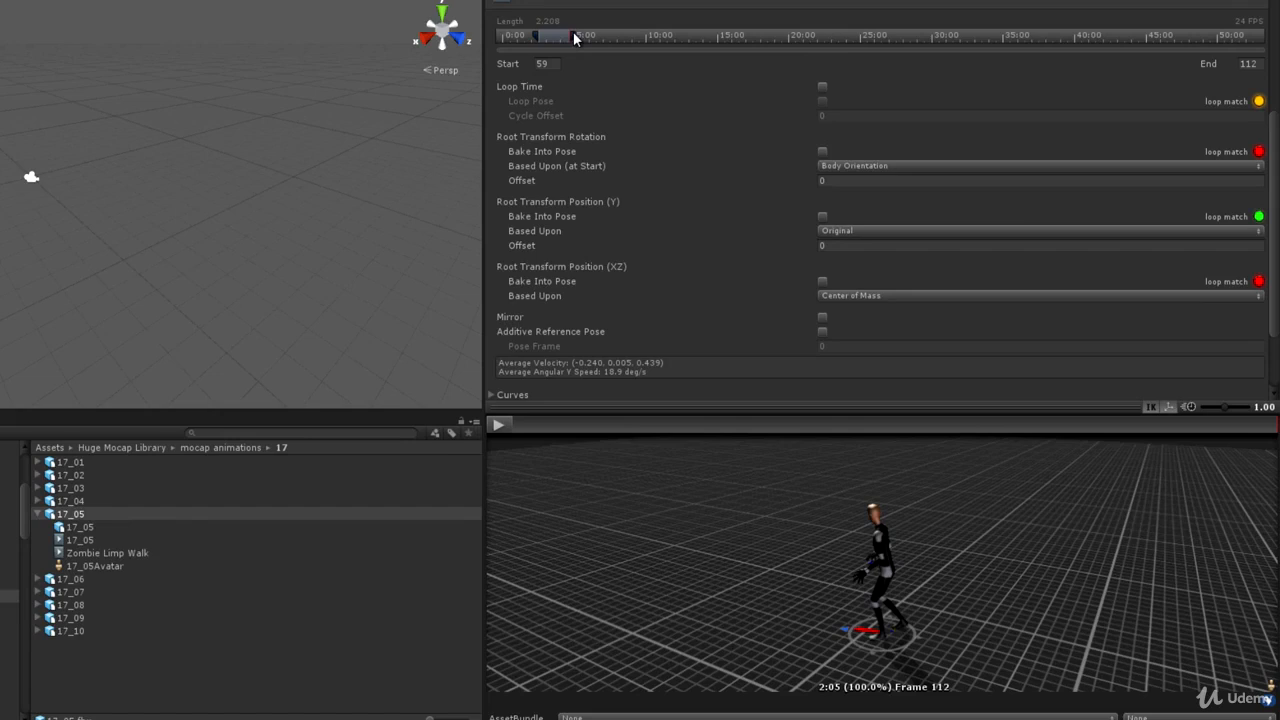
drag(574, 38, 574, 38)
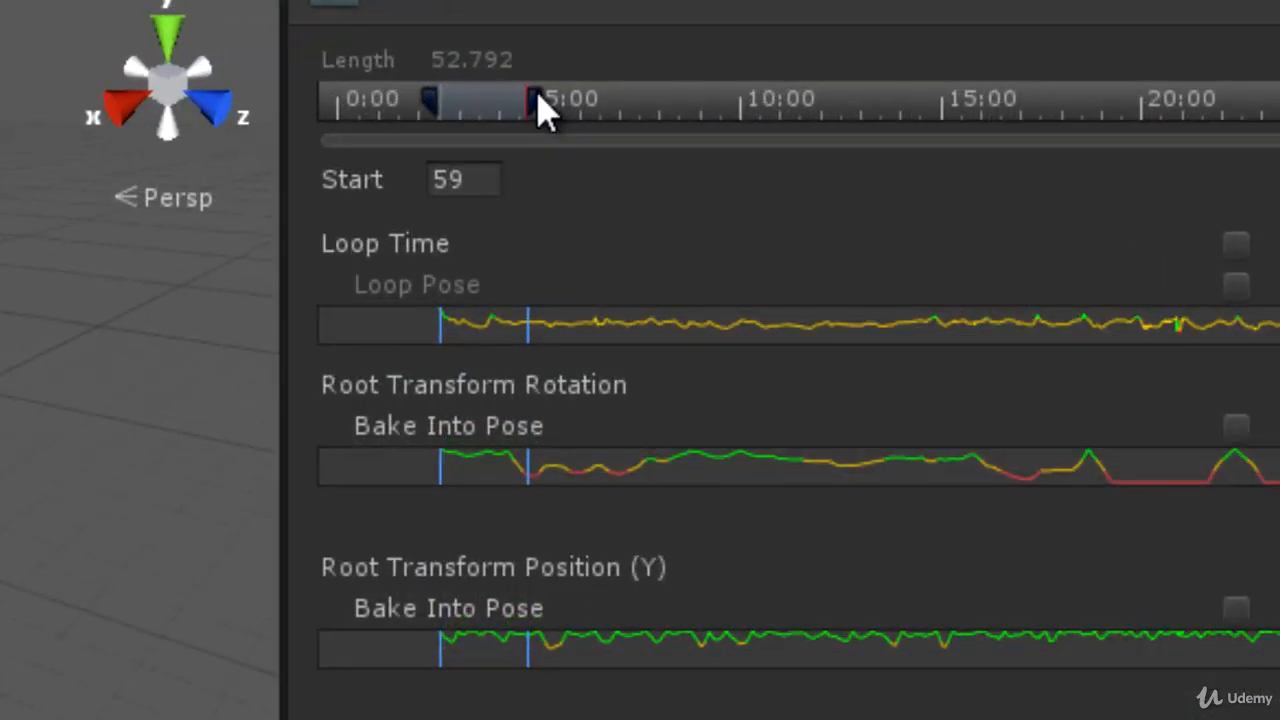
mouse_move(537, 106)
mouse_down()
mouse_move(942, 106)
mouse_move(680, 104)
mouse_move(886, 104)
mouse_move(691, 89)
mouse_move(826, 89)
mouse_move(743, 88)
mouse_move(520, 120)
mouse_move(496, 109)
mouse_up()
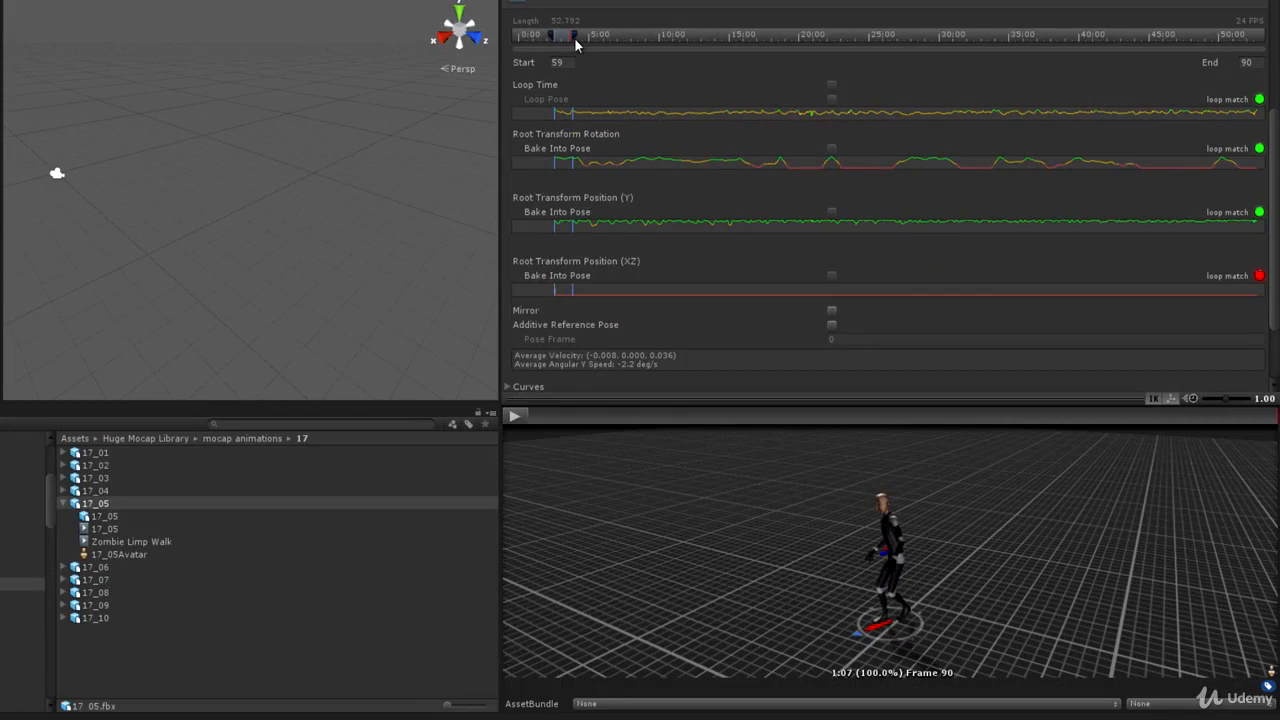
drag(576, 44, 577, 44)
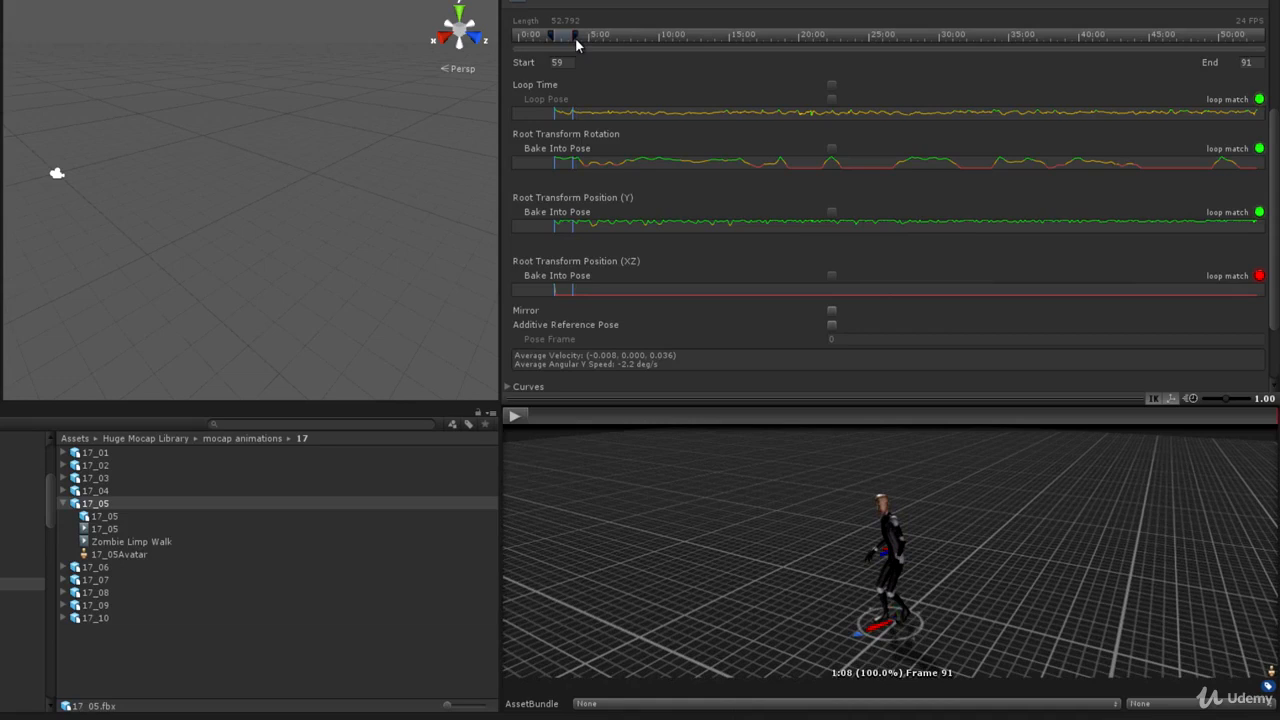
drag(576, 44, 576, 44)
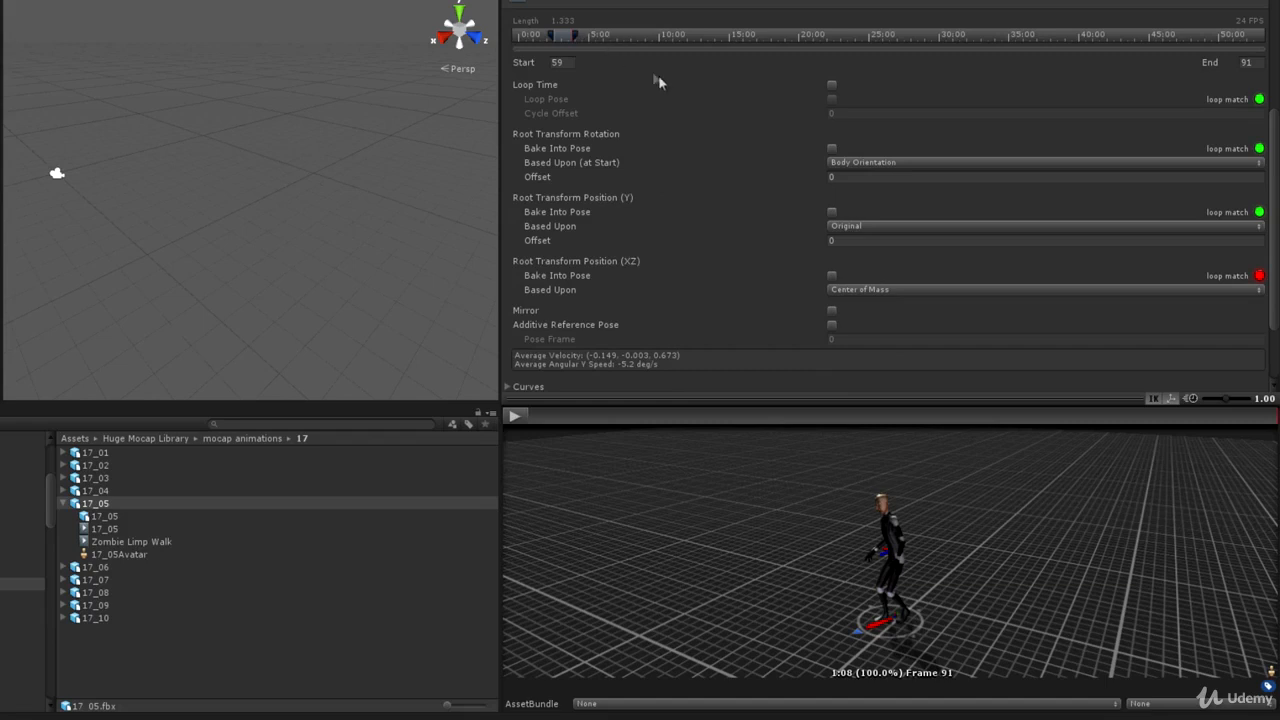
Step: Examine the loop match curves around the clip's end frame, keeping the end at frame 91
click(1247, 62)
drag(575, 37, 575, 37)
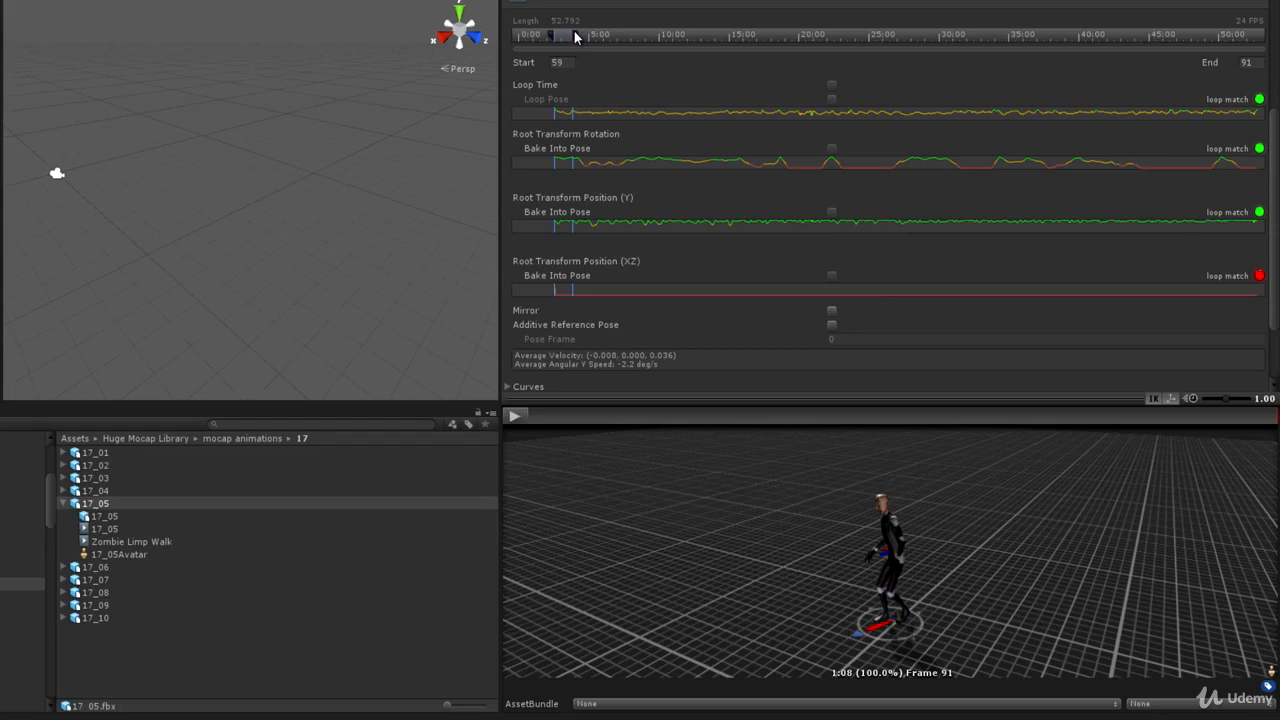
mouse_move(575, 37)
mouse_down()
mouse_move(875, 37)
mouse_move(564, 37)
mouse_move(581, 37)
mouse_up()
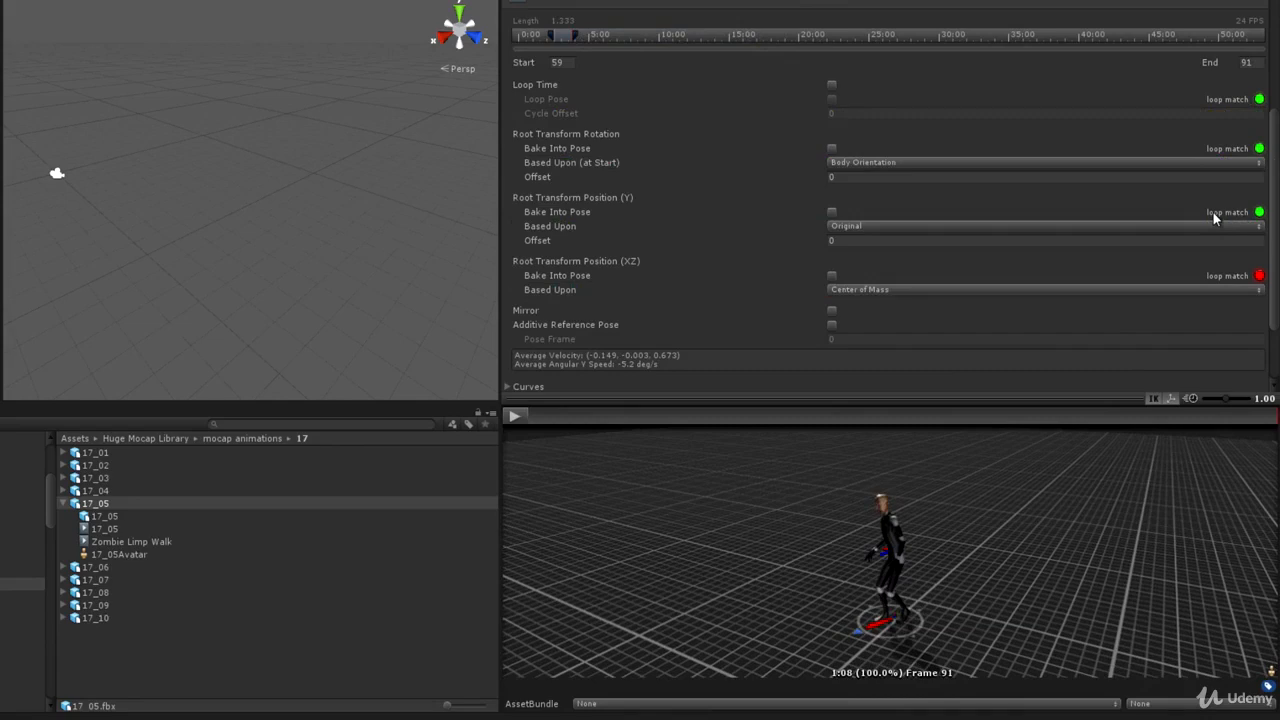
Step: Play the trimmed 17_05 clip while orbiting the preview to a side view of the character, and pause it
drag(897, 556, 1081, 552)
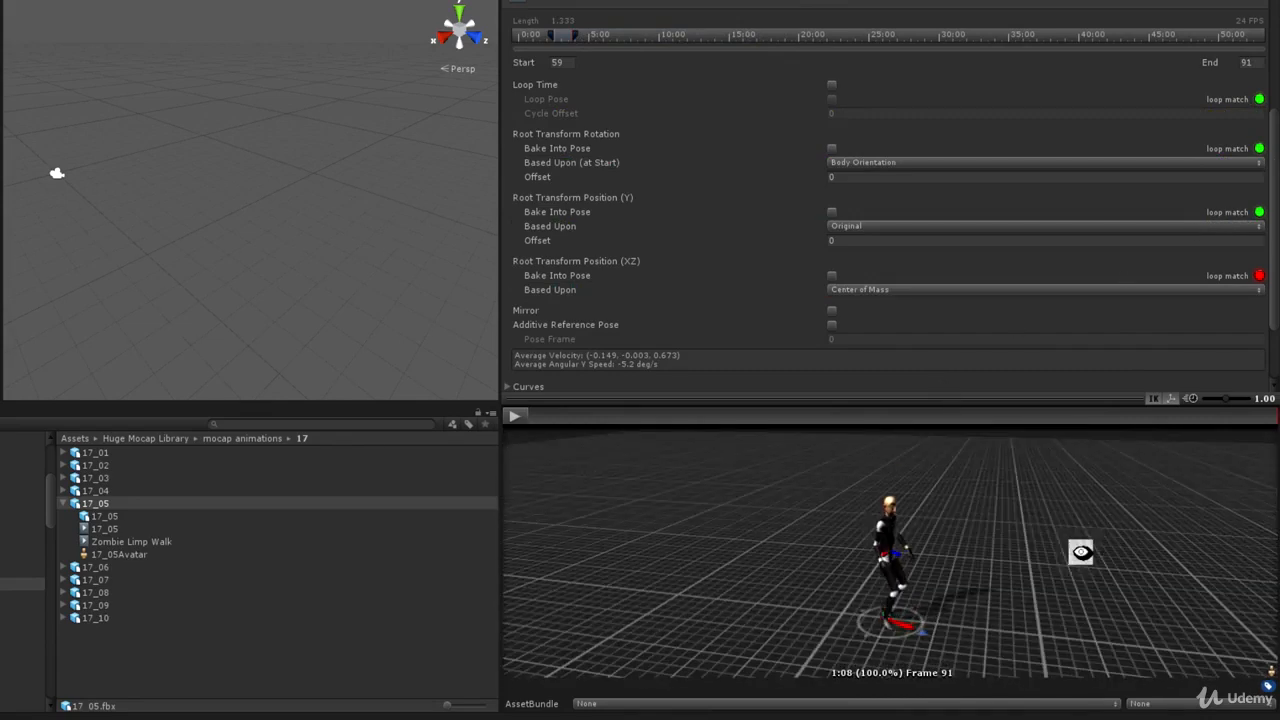
click(514, 415)
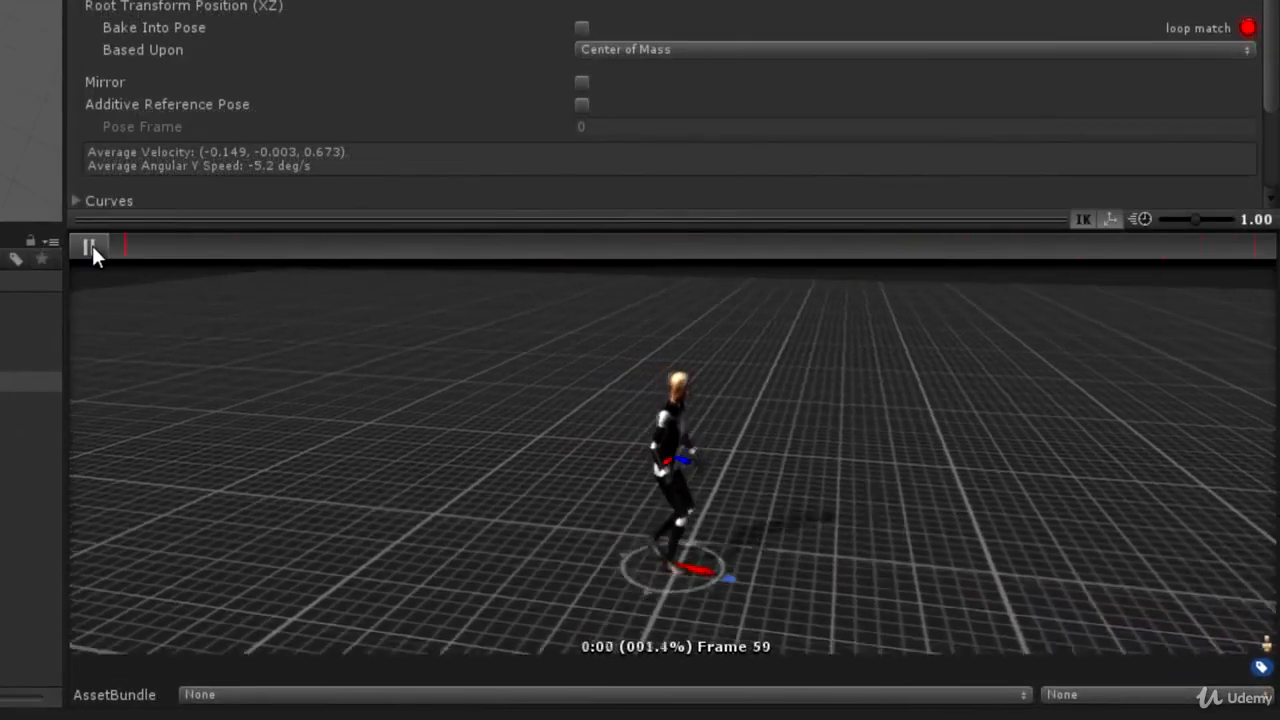
drag(786, 500, 547, 413)
click(90, 247)
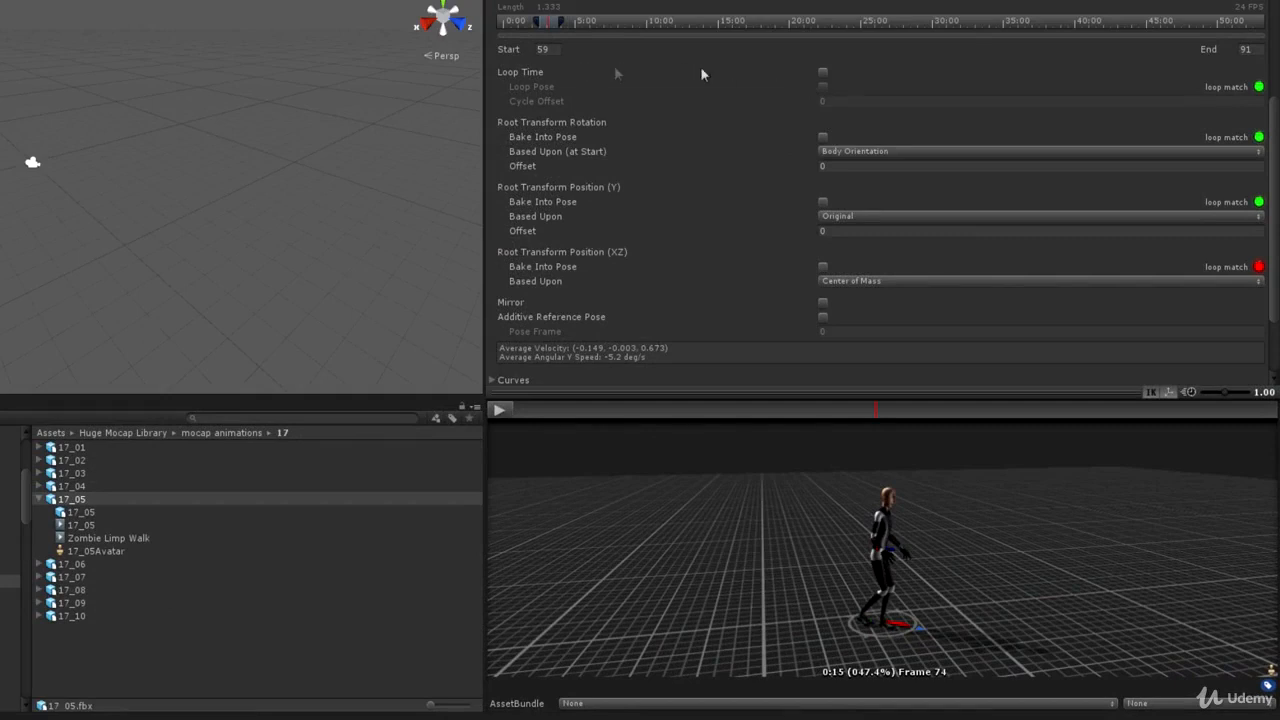
Step: Enable Loop Time for the 17_05 clip and play the preview to check the loop
click(823, 72)
click(506, 412)
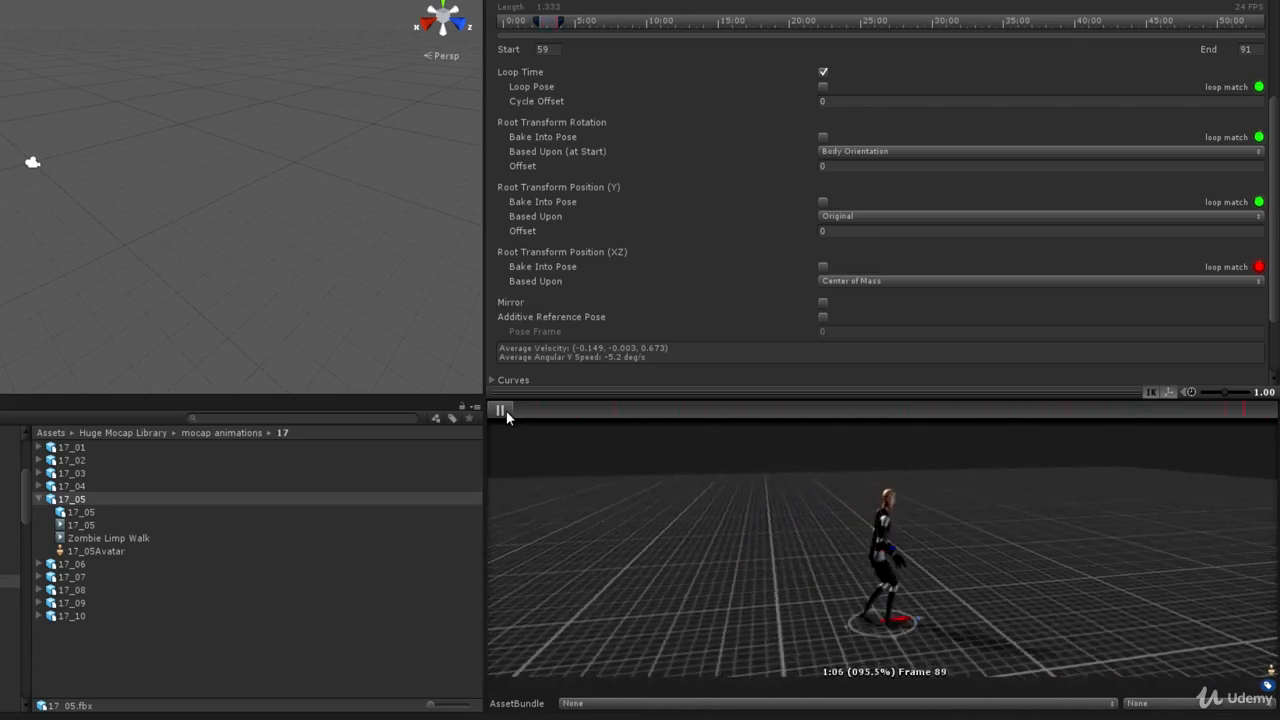
click(500, 410)
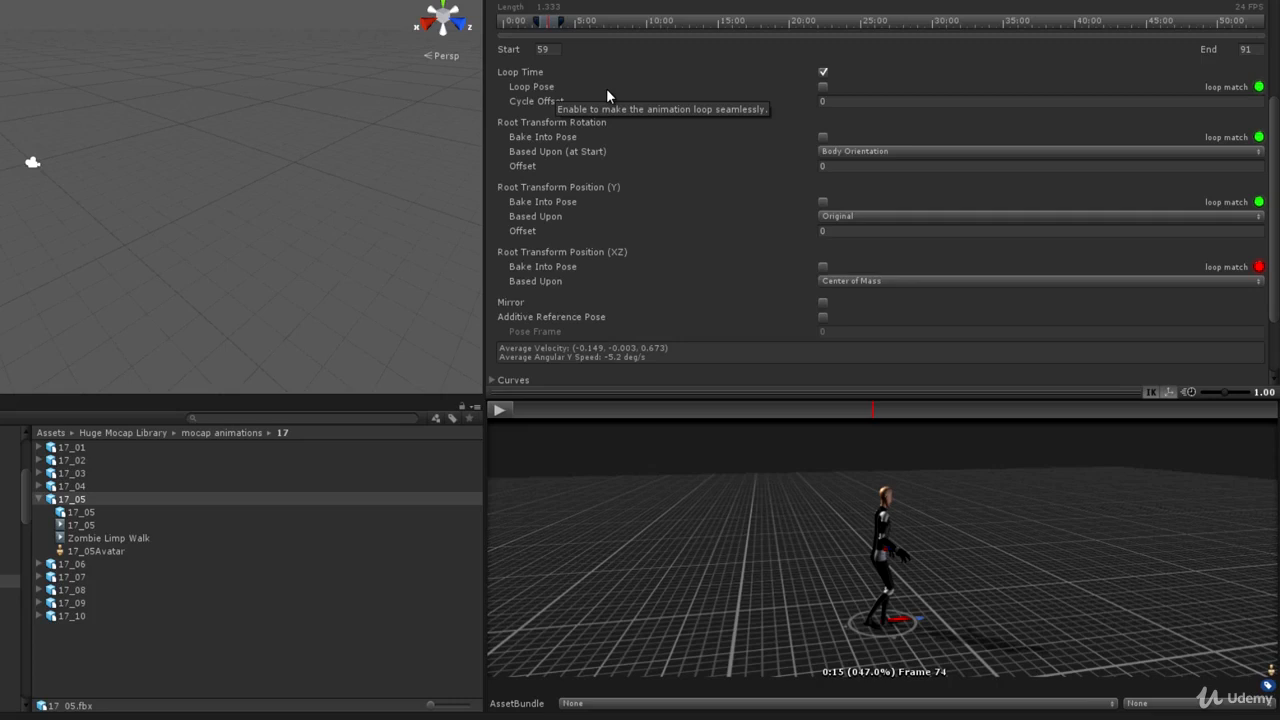
Step: Enable Loop Pose for the 17_05 clip and play the loop in an enlarged preview seen from an angle
click(823, 87)
drag(940, 527, 957, 521)
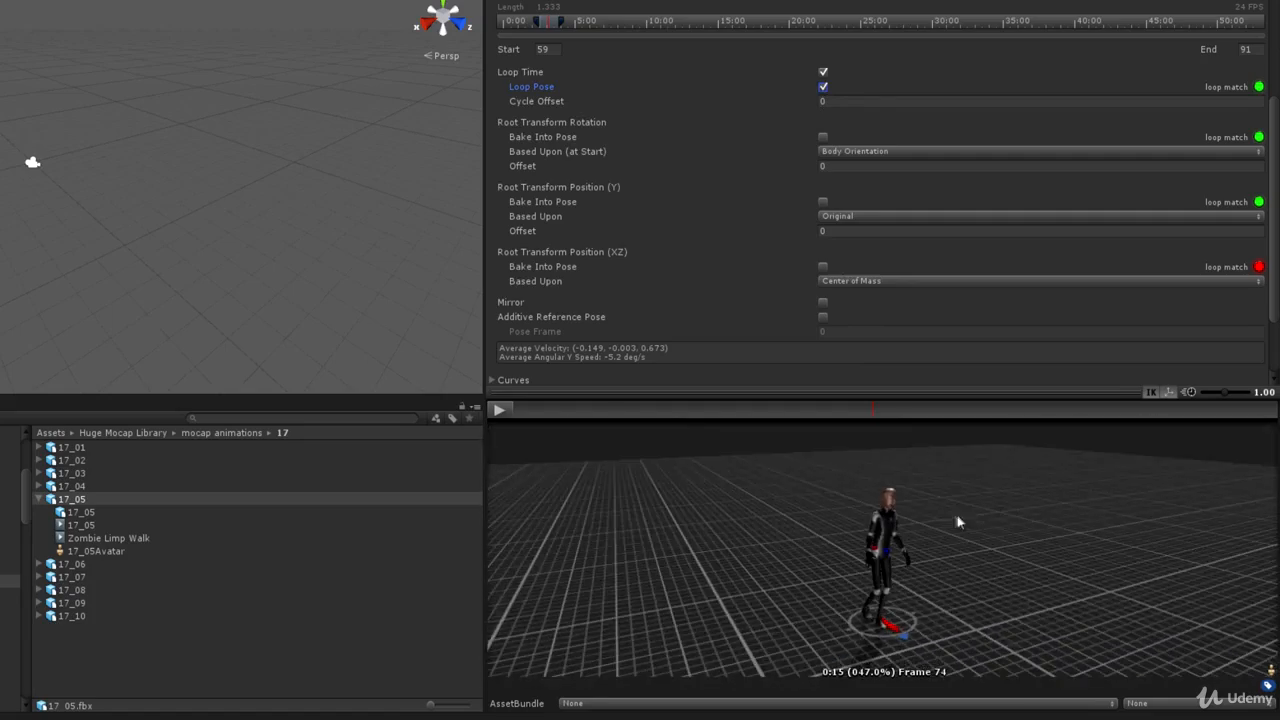
drag(857, 397, 500, 38)
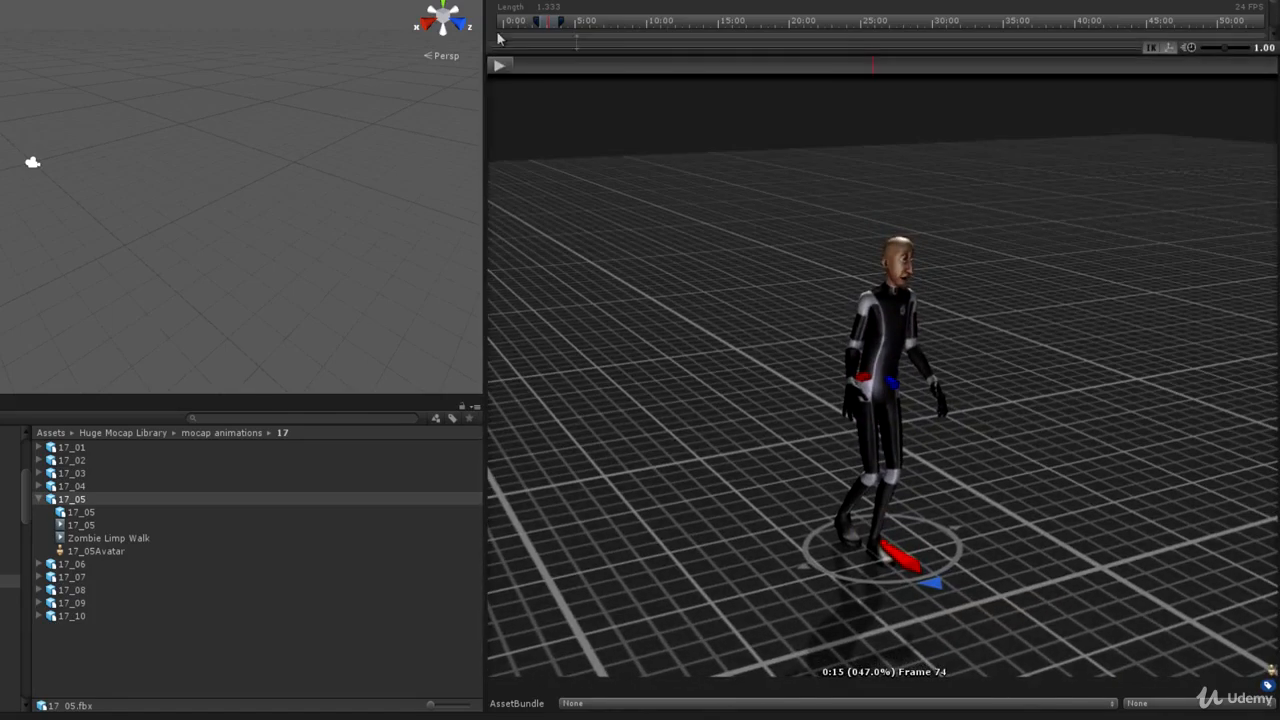
click(499, 65)
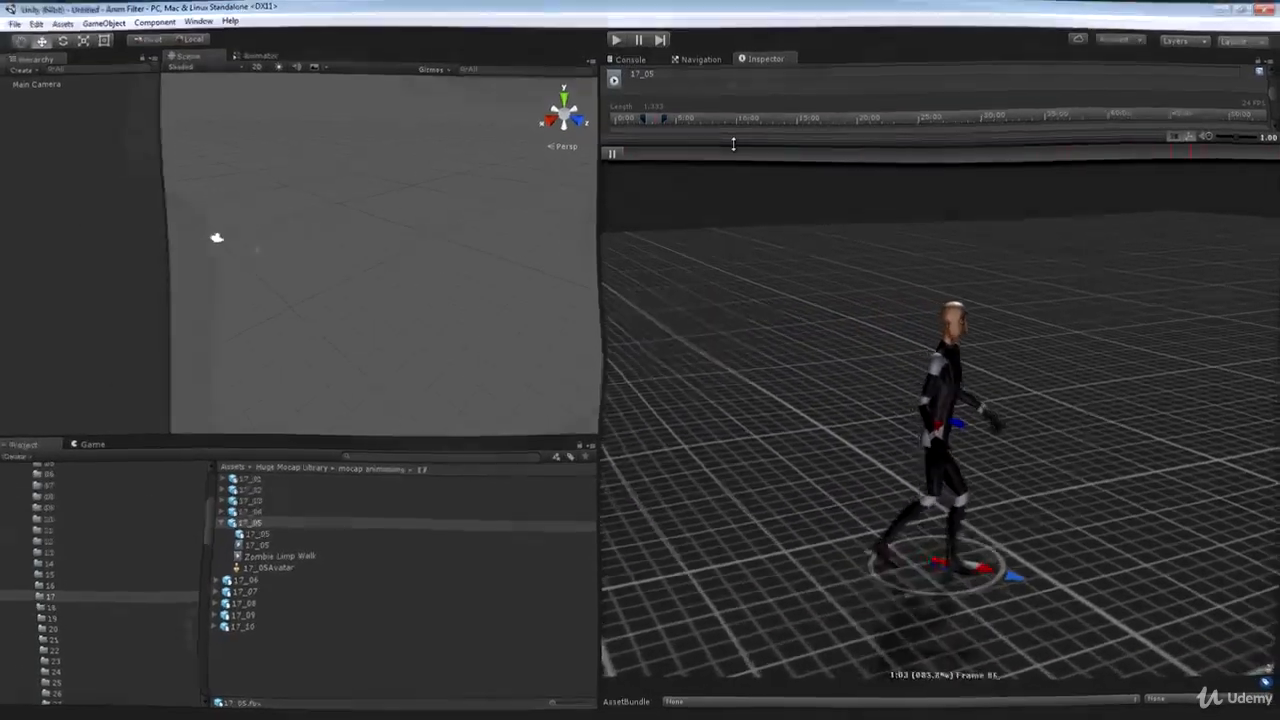
Step: Shrink the preview to show the loop settings, replay the 17_05 loop while orbiting around the character, and pause it
drag(733, 144, 852, 292)
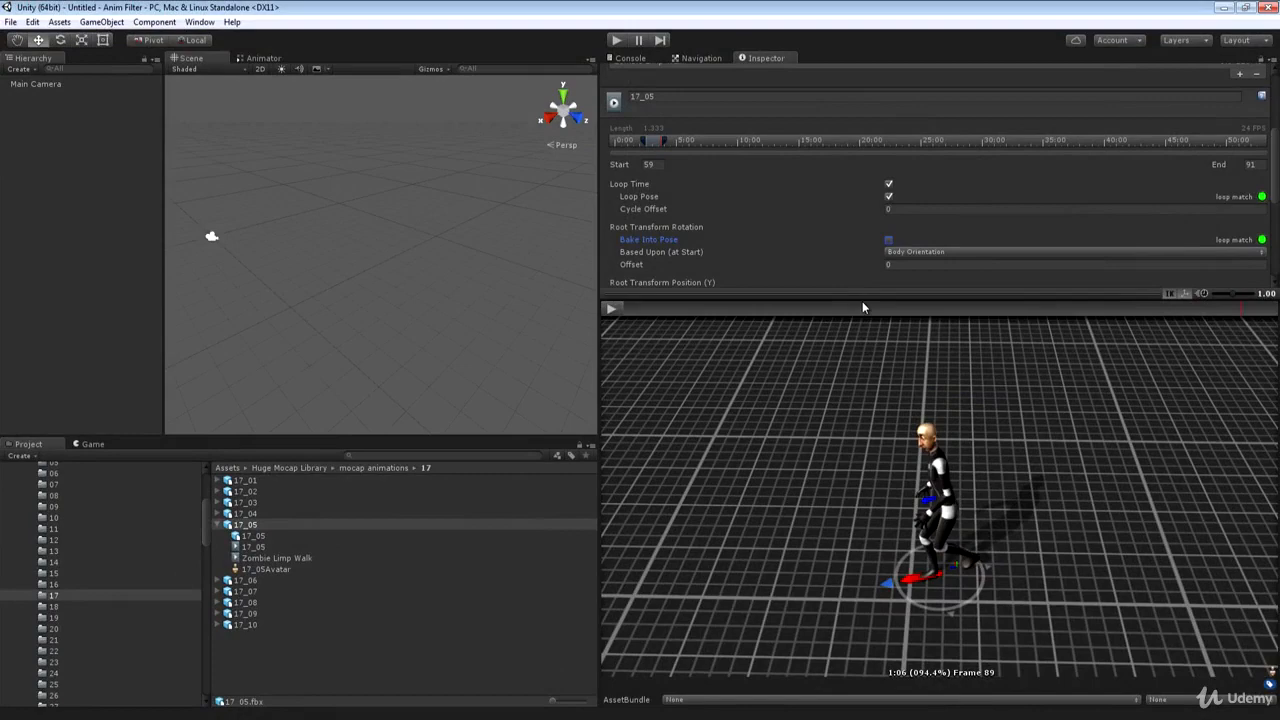
click(612, 310)
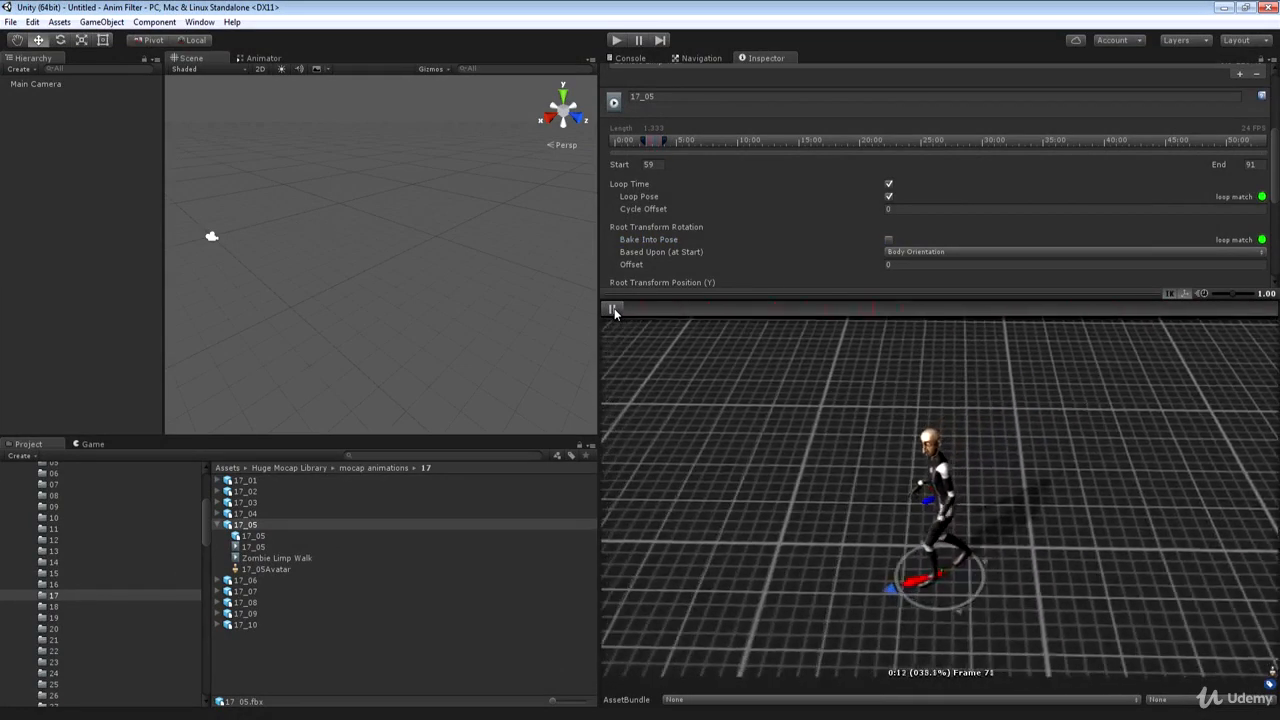
drag(1105, 504, 792, 523)
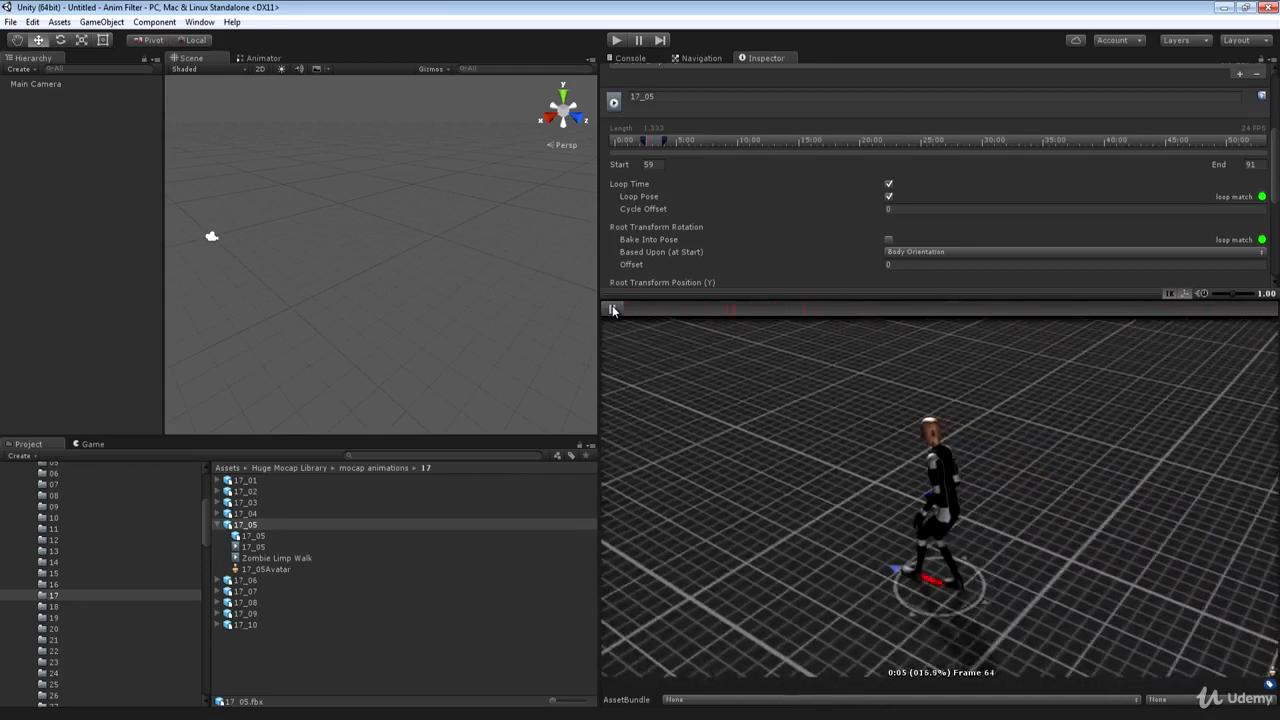
click(612, 309)
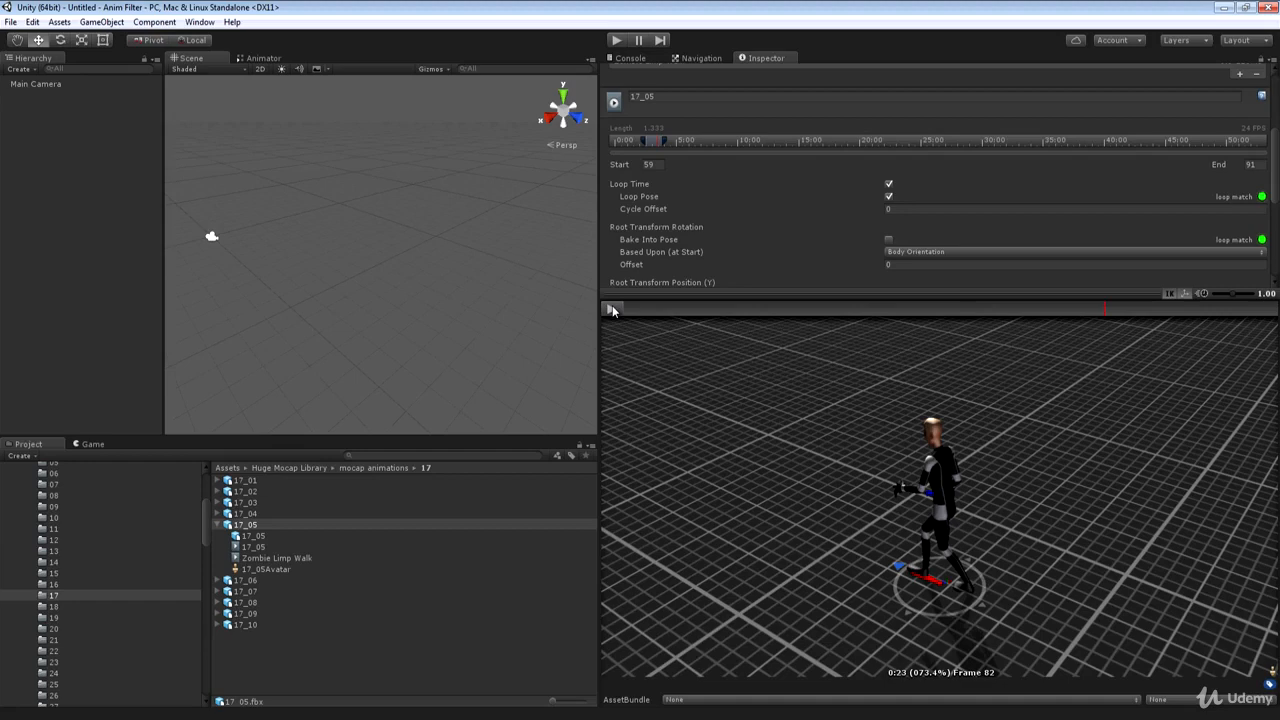
Step: Try Bake Into Pose for Root Transform Position (XZ), play the clip from the side, and turn the option off again
drag(715, 286, 718, 380)
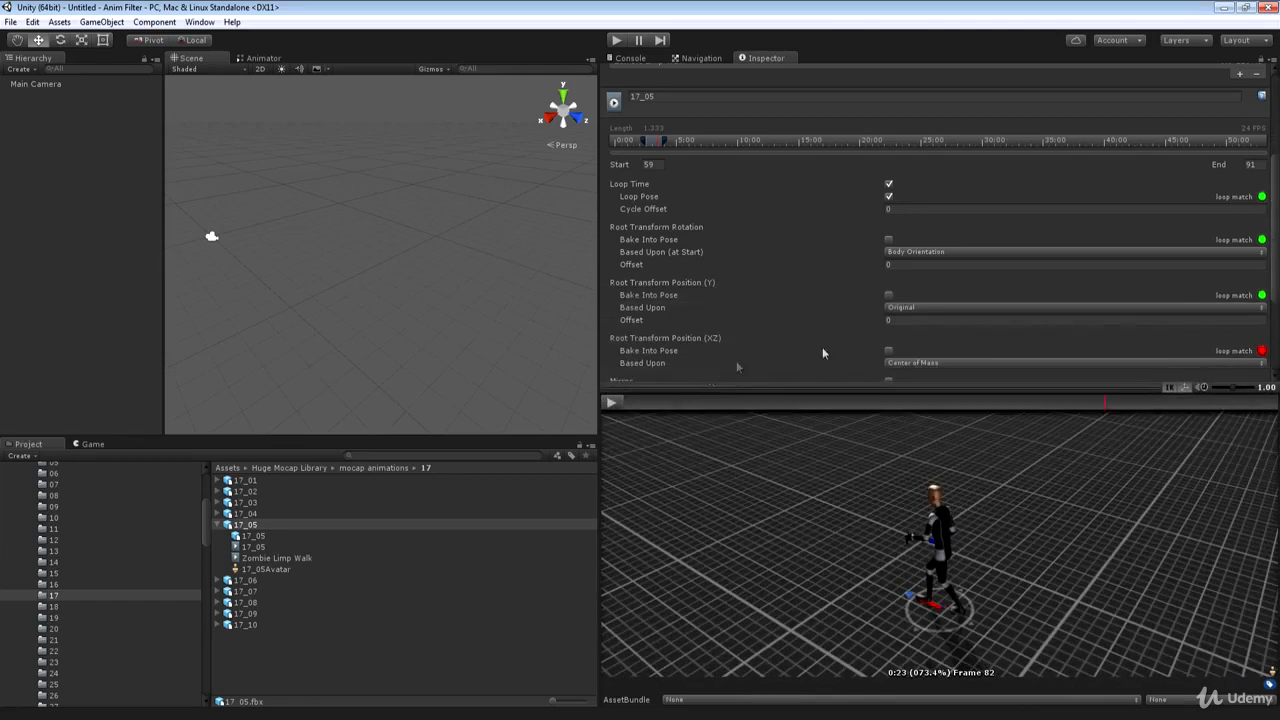
drag(1277, 211, 1277, 249)
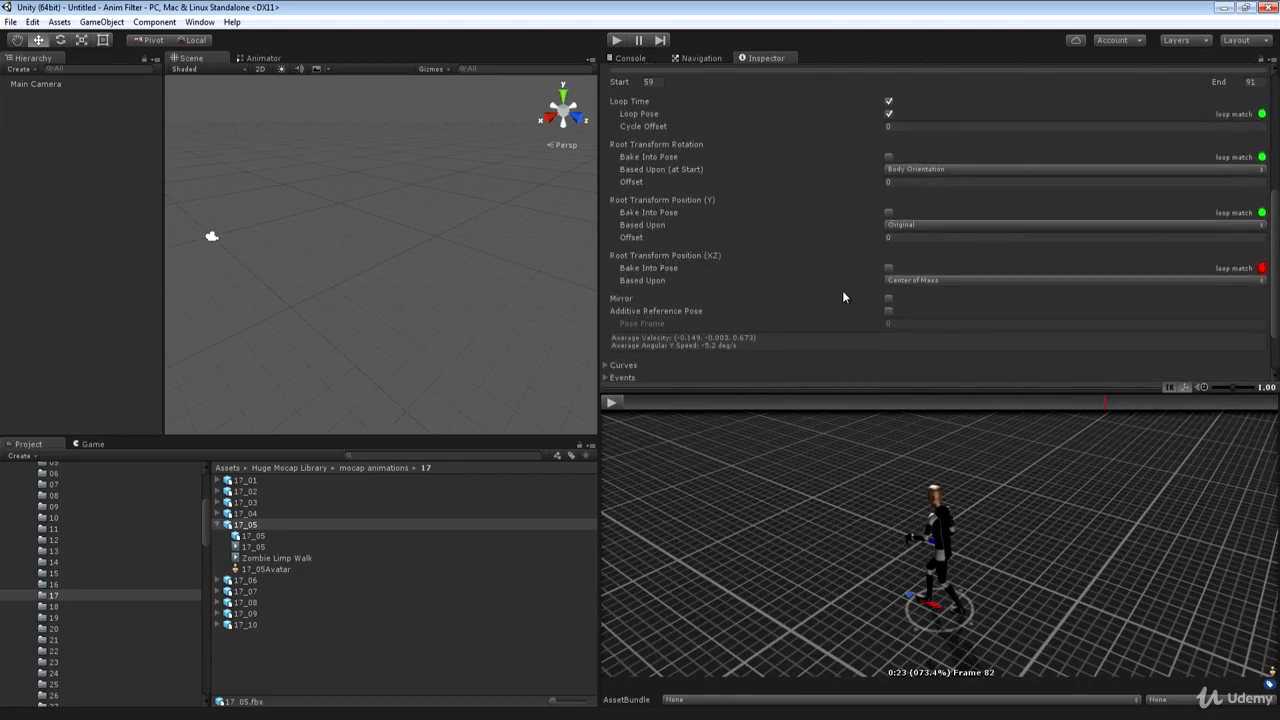
drag(932, 524, 1101, 487)
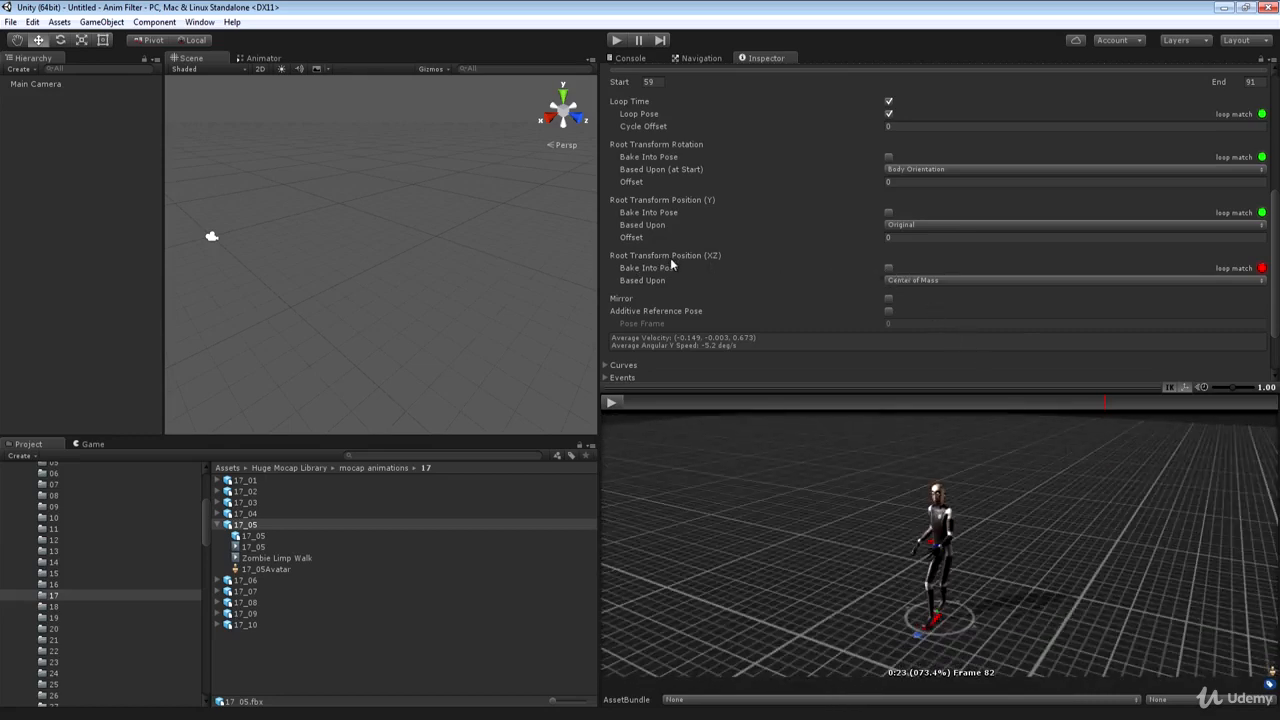
click(889, 269)
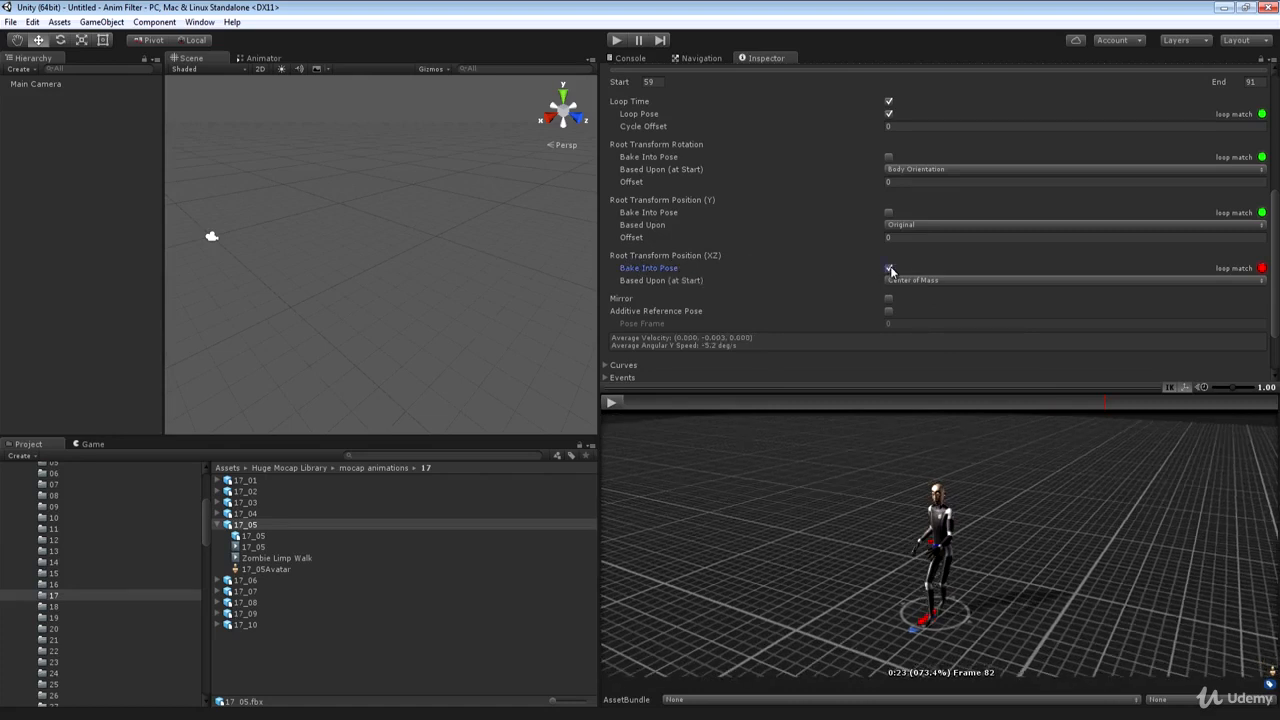
click(613, 402)
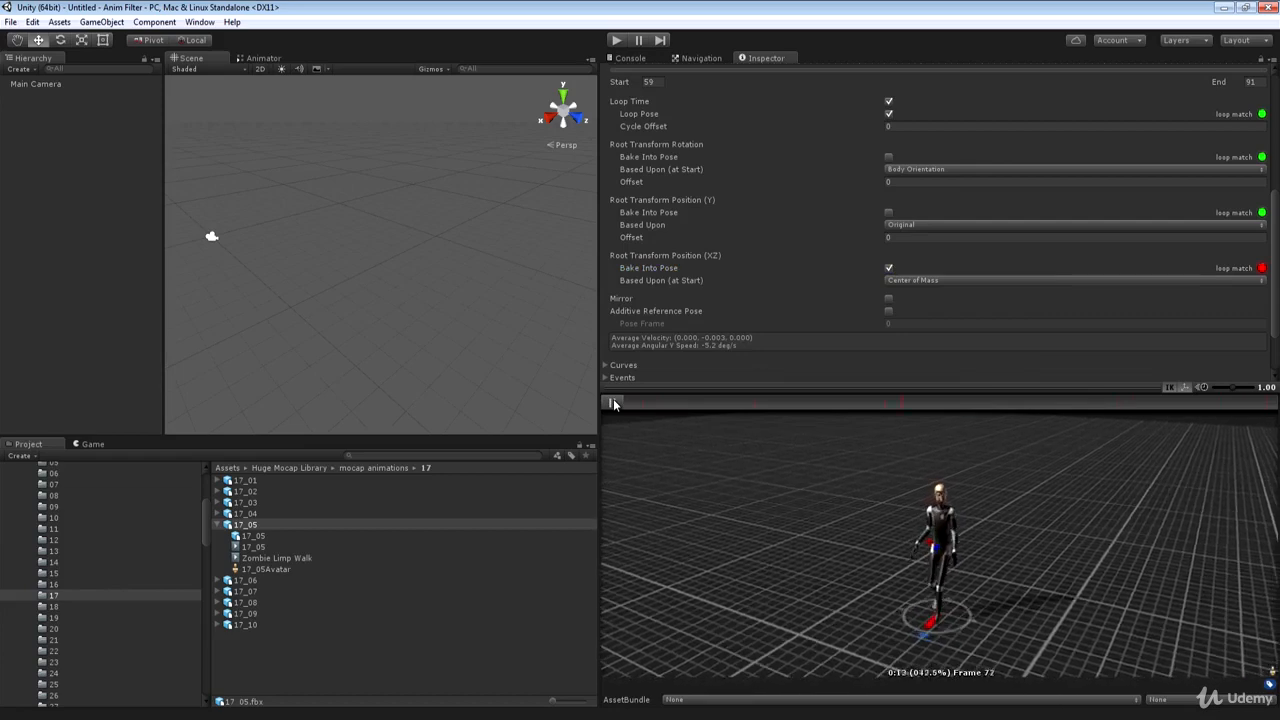
drag(935, 614, 700, 568)
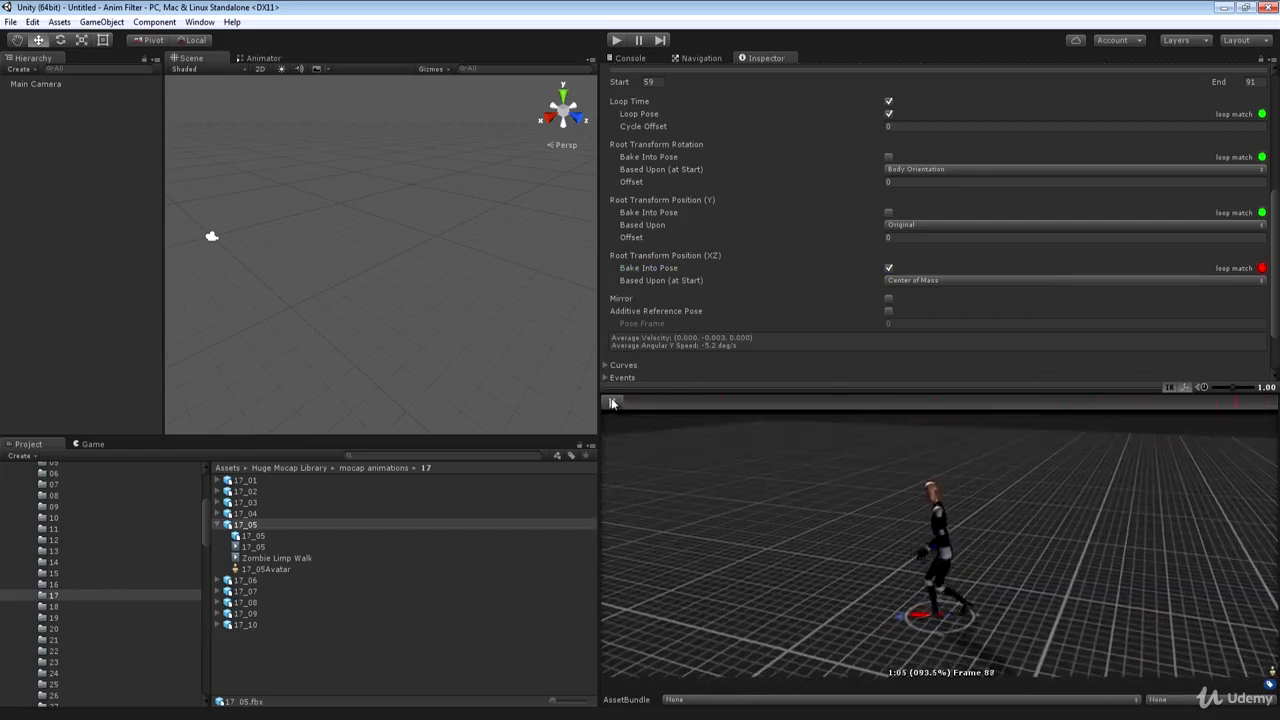
click(613, 402)
click(889, 268)
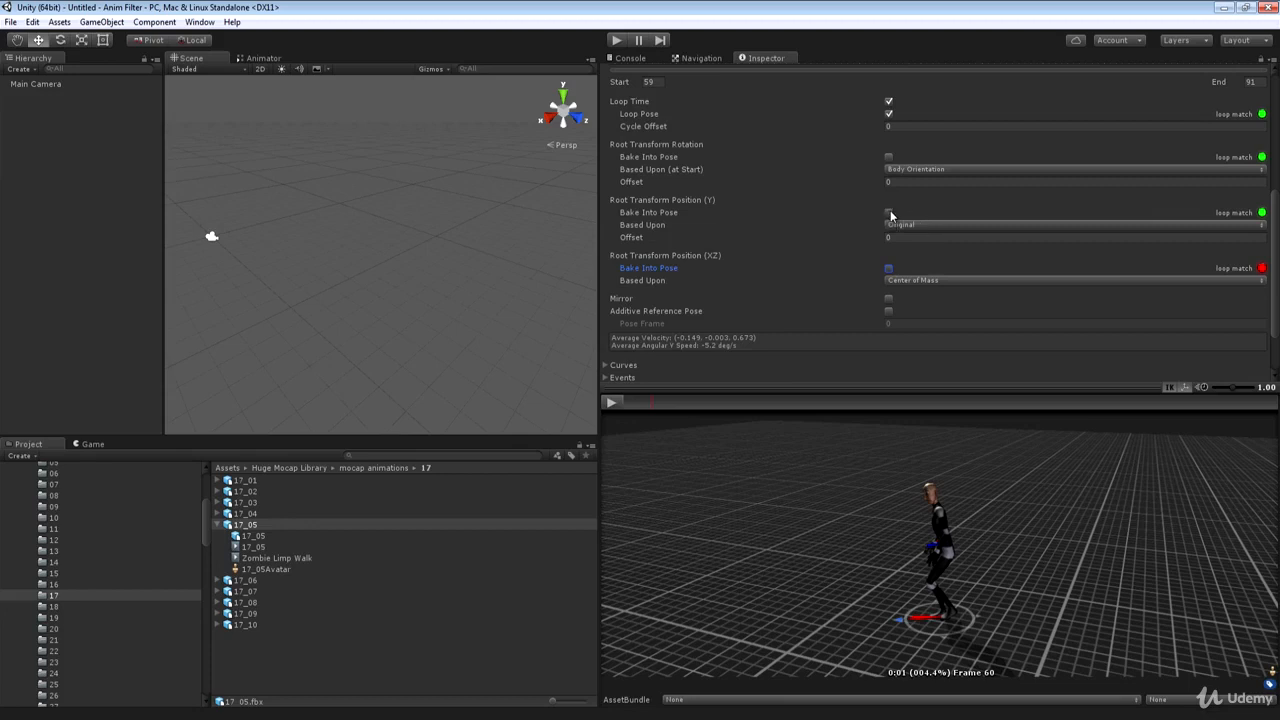
Step: Try Bake Into Pose for Root Transform Position (Y), preview the walk, and turn the option off again
click(889, 214)
click(613, 401)
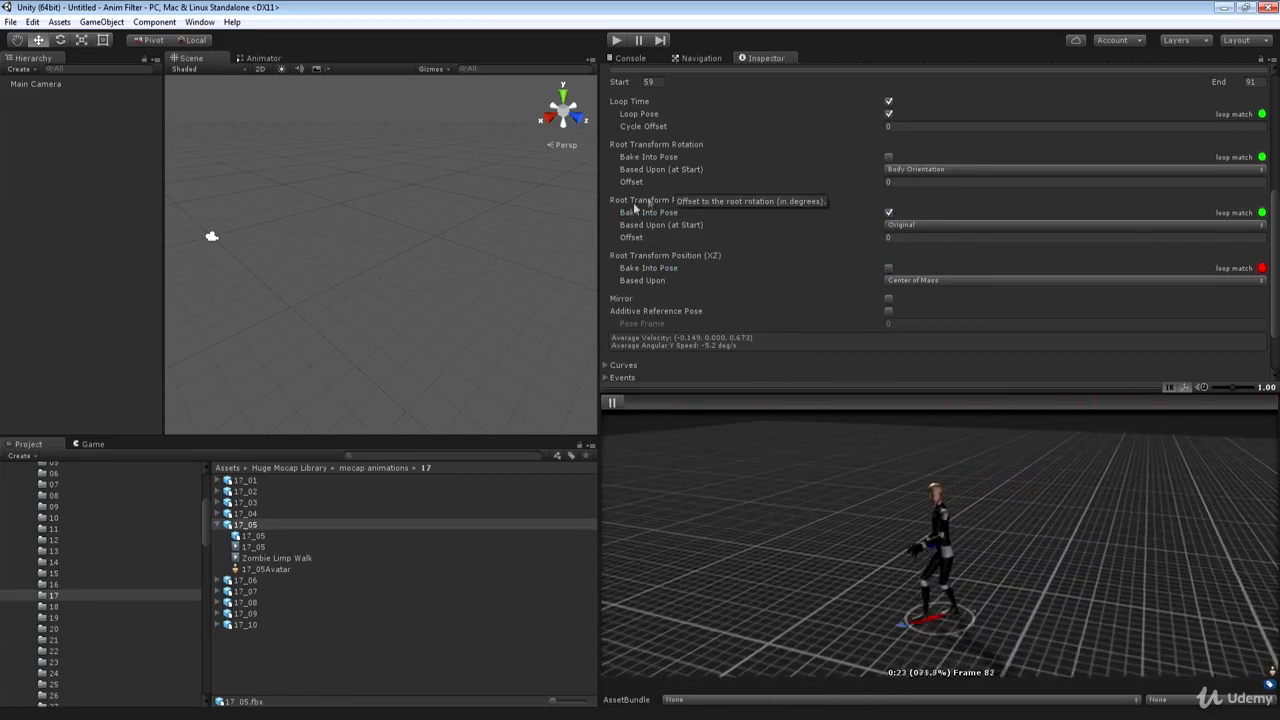
click(612, 401)
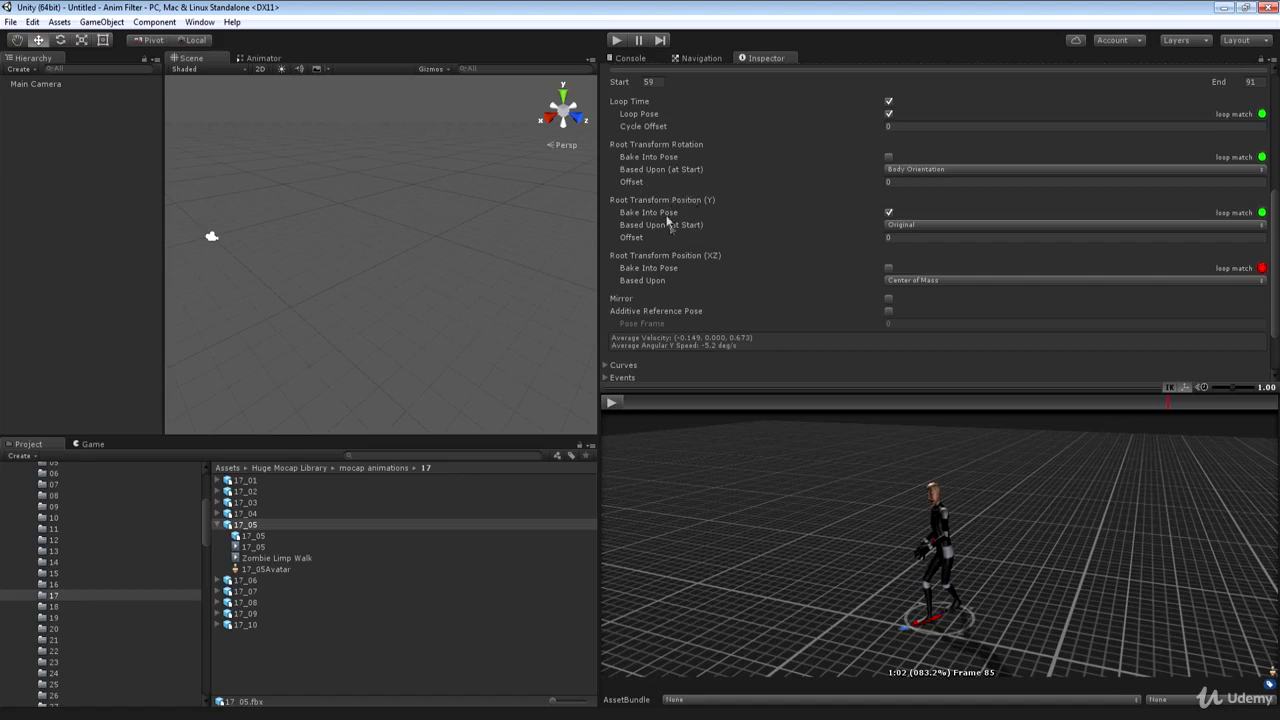
click(889, 213)
Step: Apply the clip's import settings and rename the 17_05 model asset to Zombie Limp Walk
drag(760, 560, 853, 536)
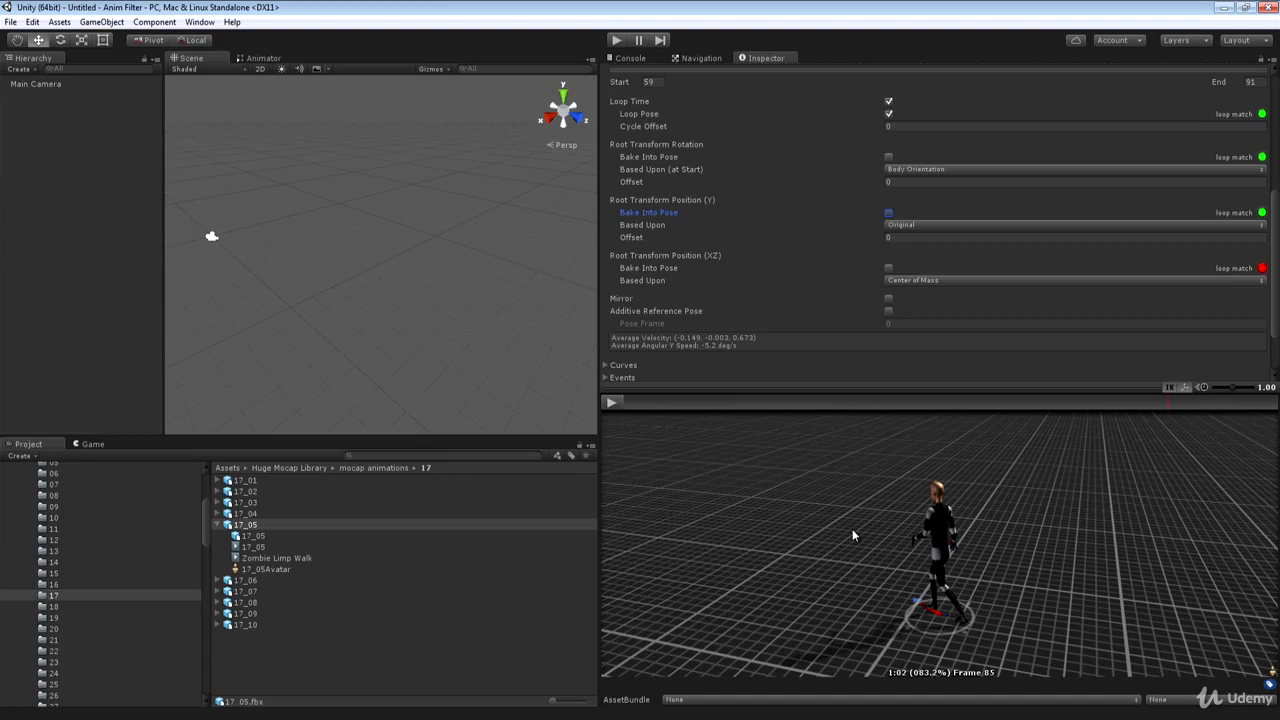
drag(1276, 252, 1267, 355)
click(1250, 365)
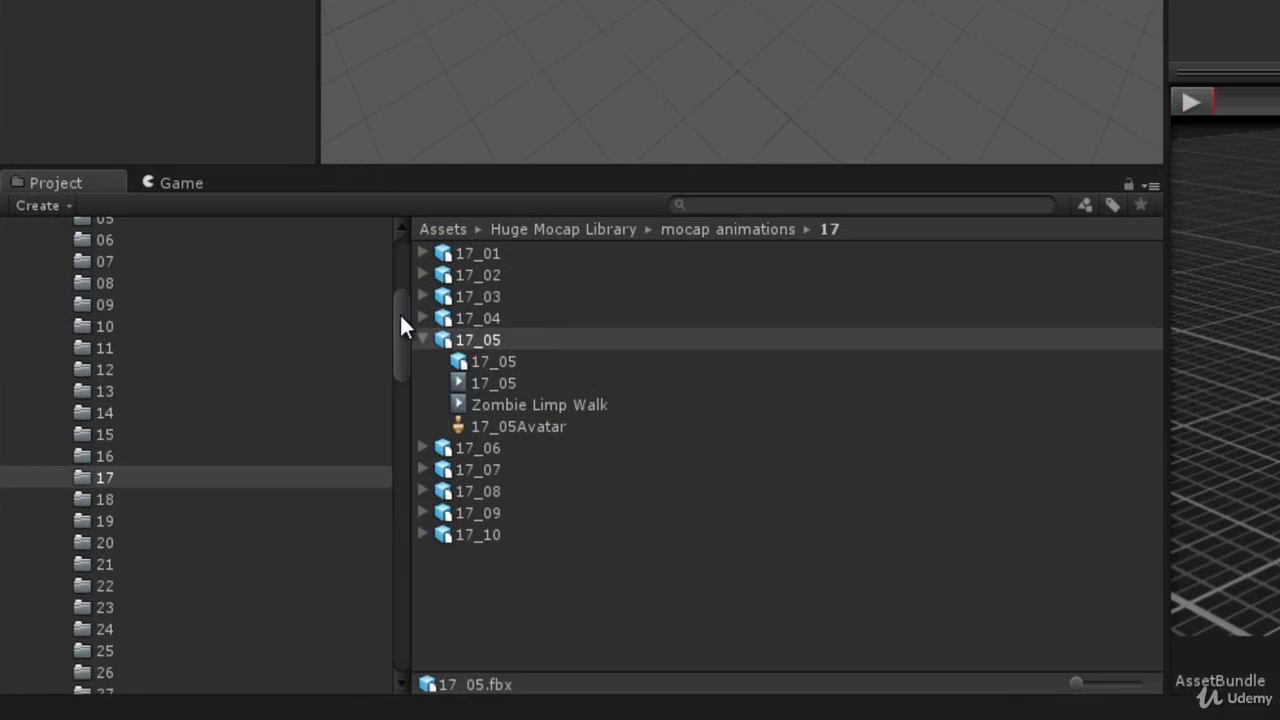
scroll(399, 312, up, 5)
click(475, 338)
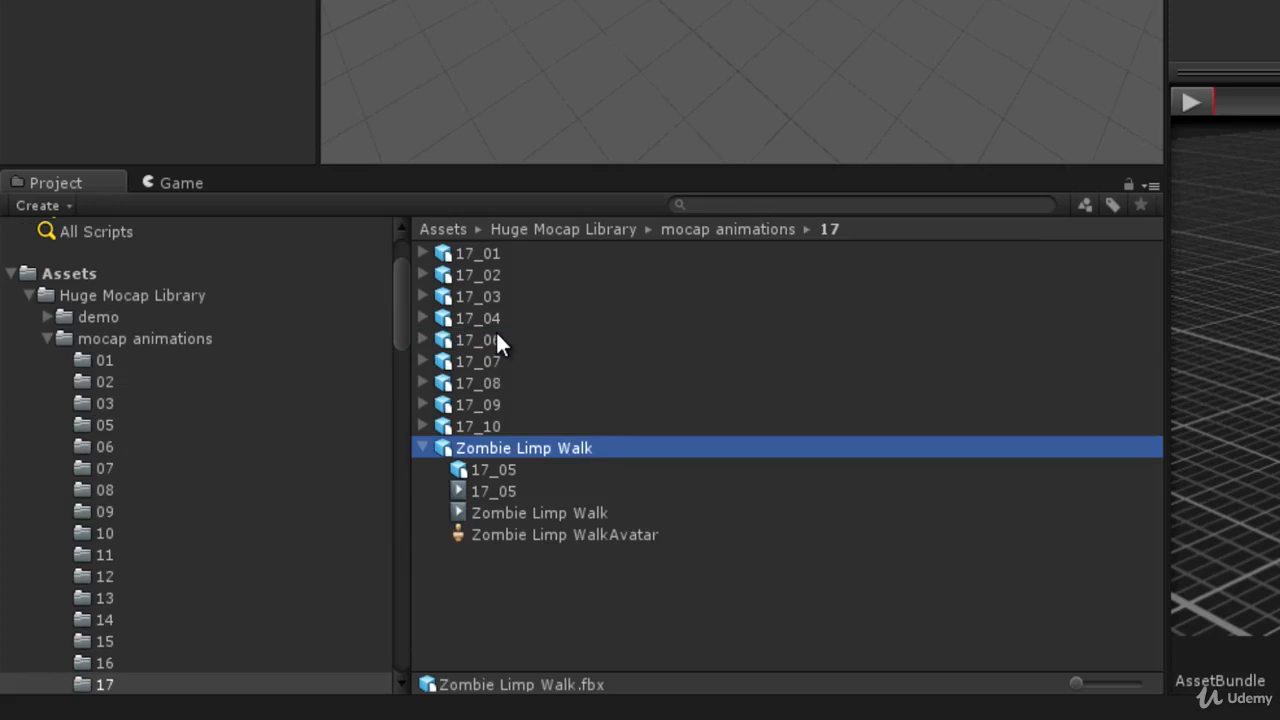
Step: Create a new folder named Dead Earth directly under Assets
click(80, 271)
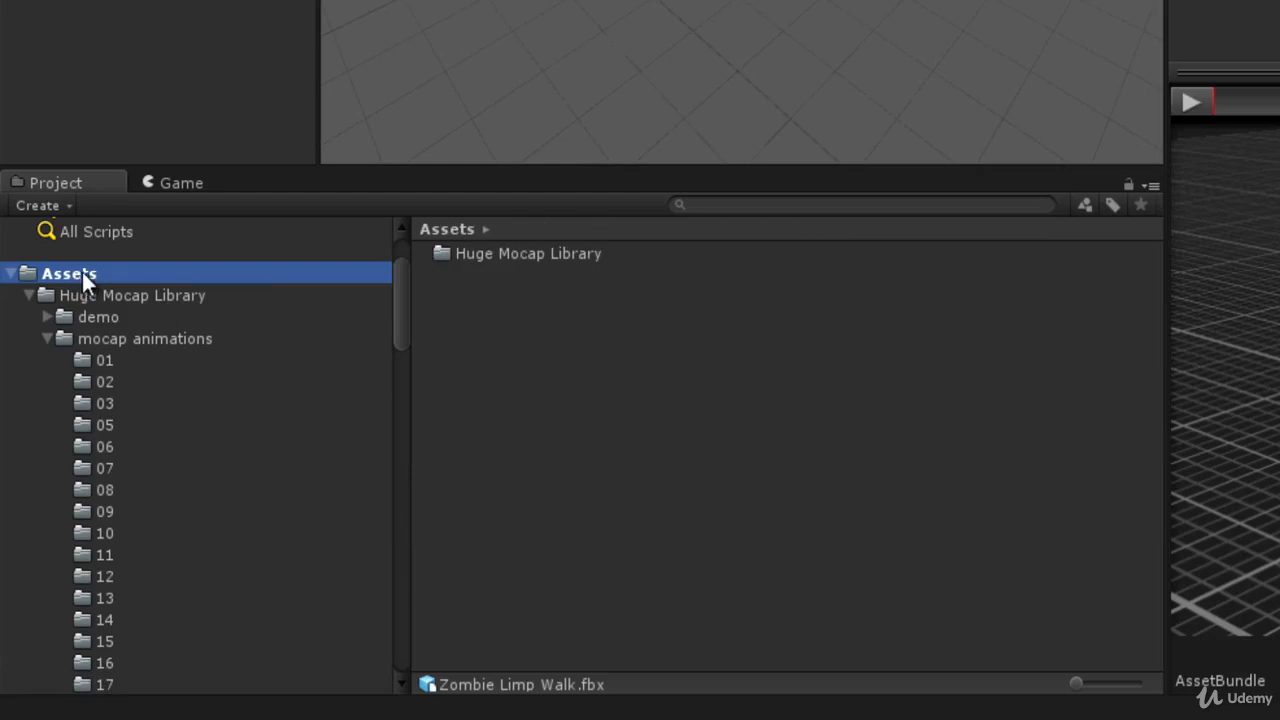
right_click(82, 272)
mouse_move(180, 0)
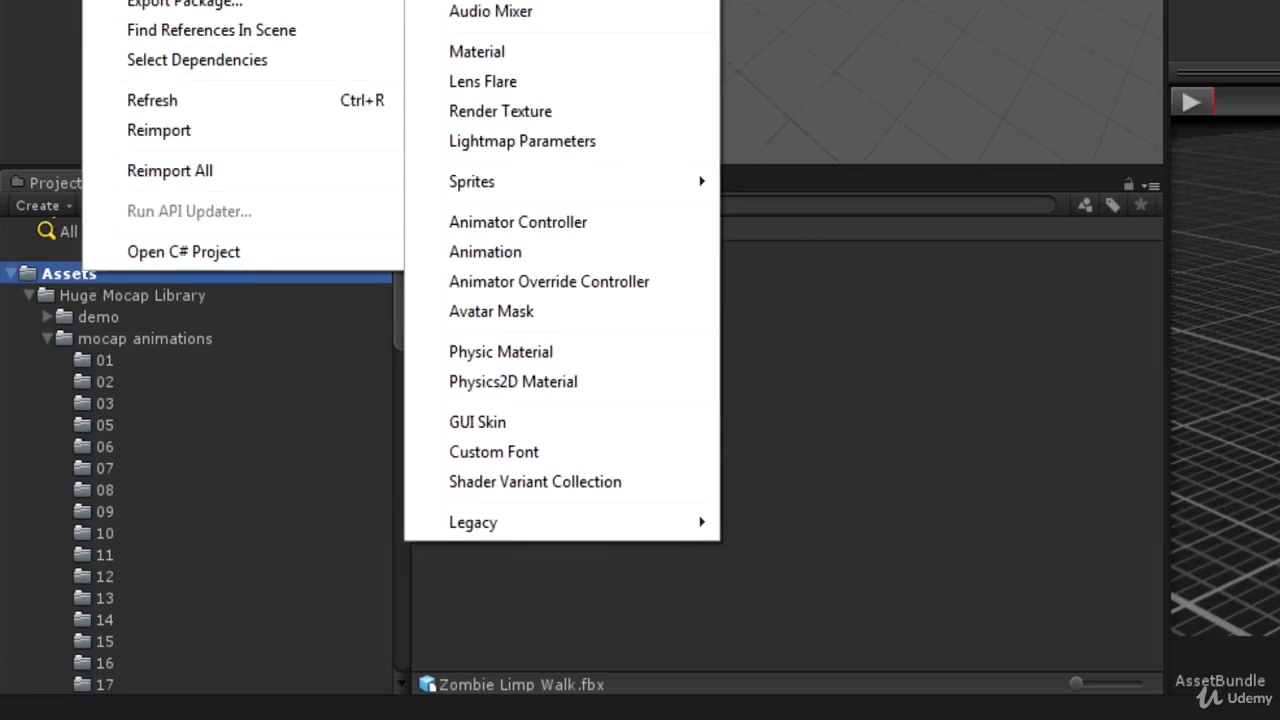
click(470, 0)
text(De)
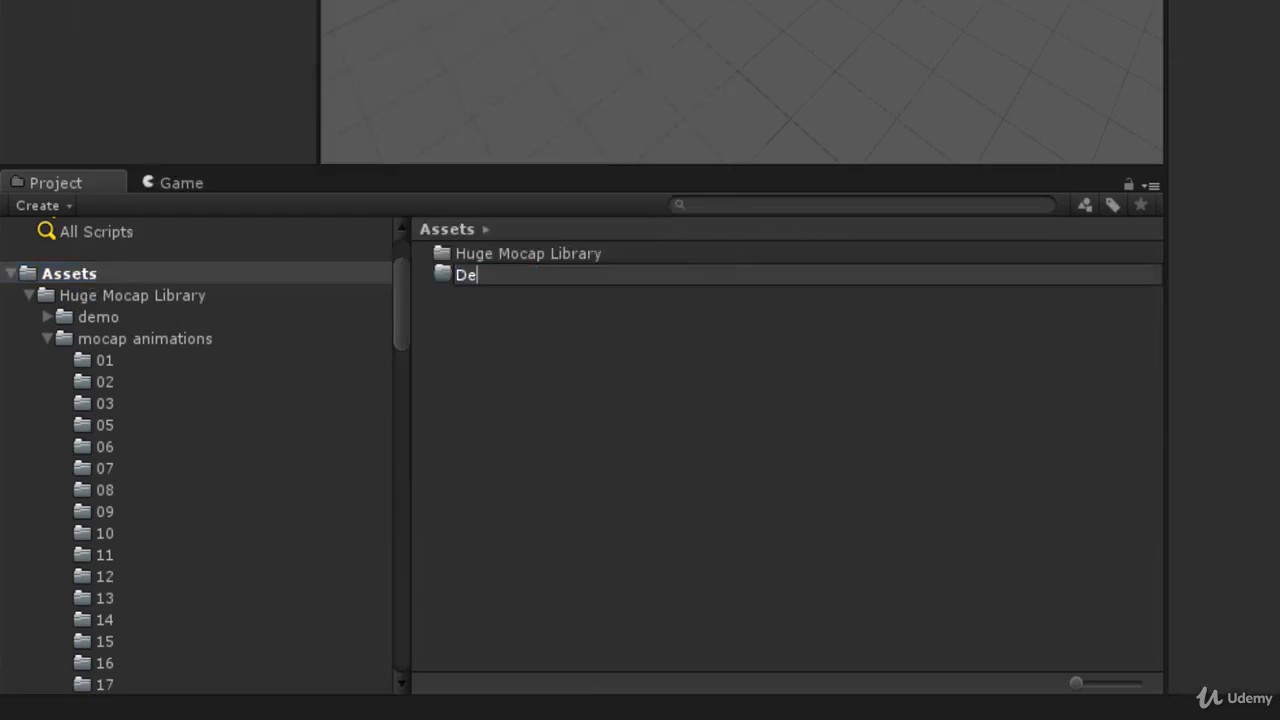
text(ad Earth)
key(Return)
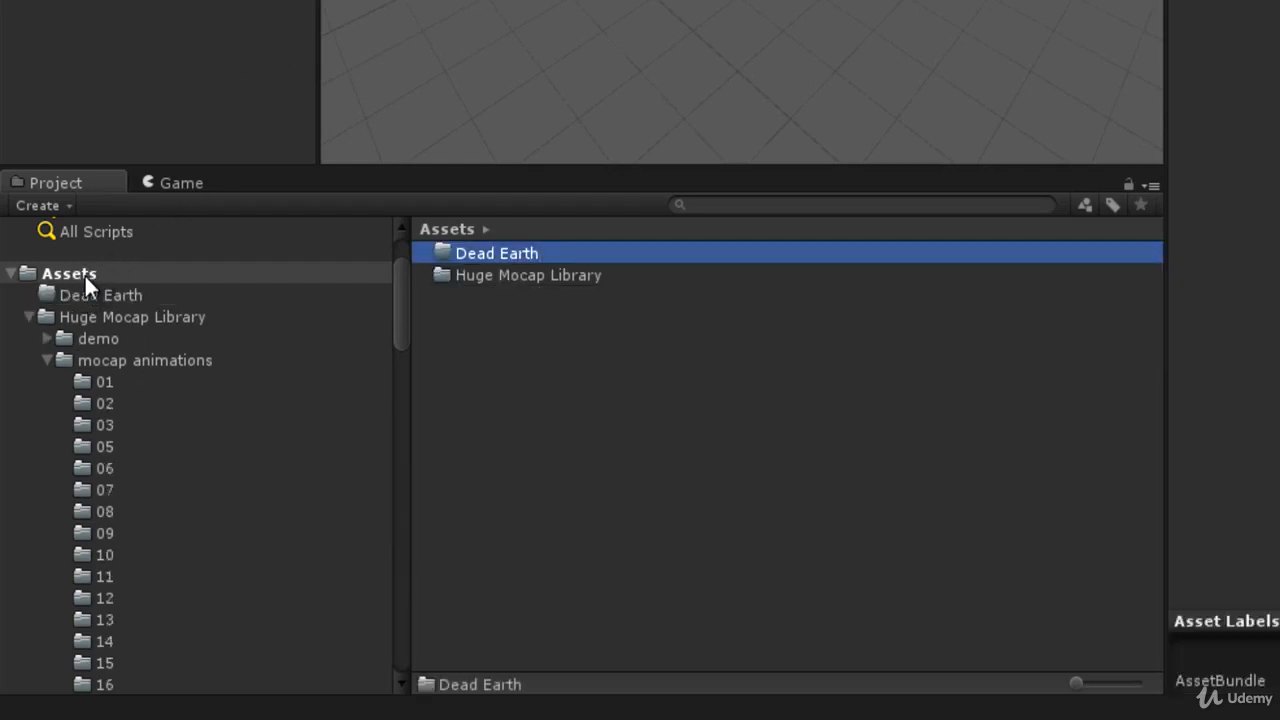
Step: Create a subfolder named Animations inside the Dead Earth folder
right_click(112, 294)
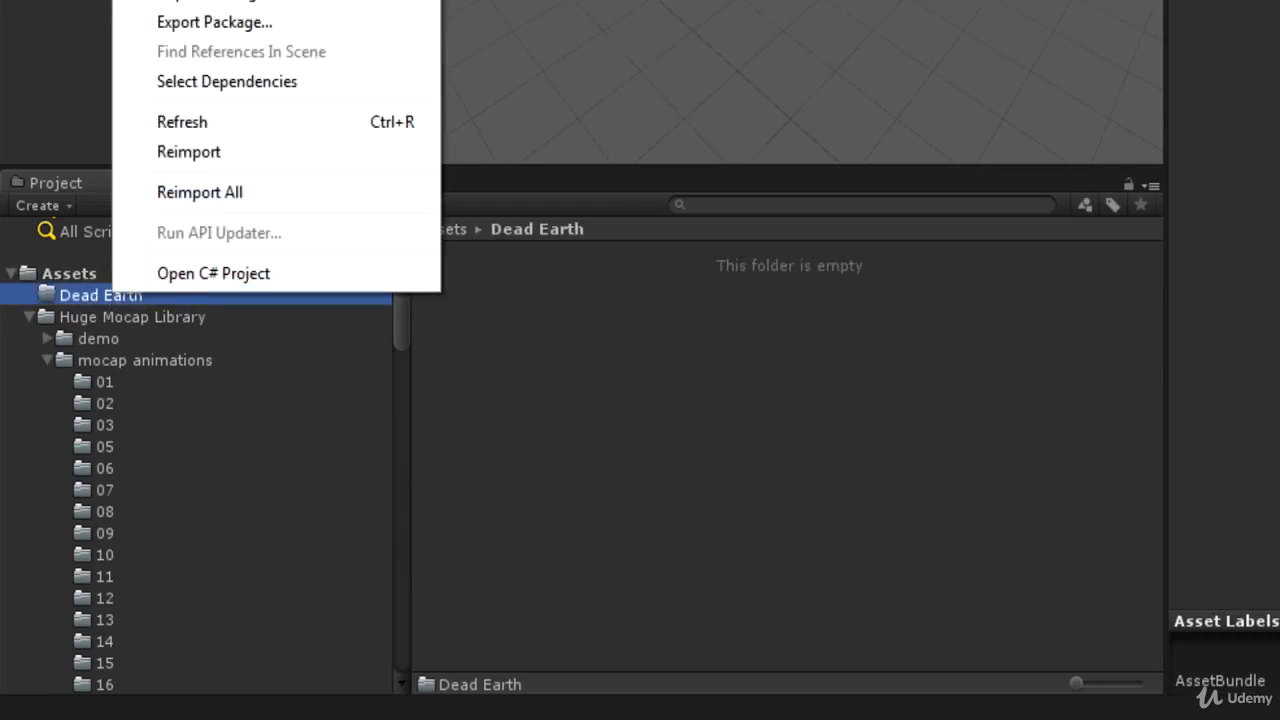
mouse_move(200, 0)
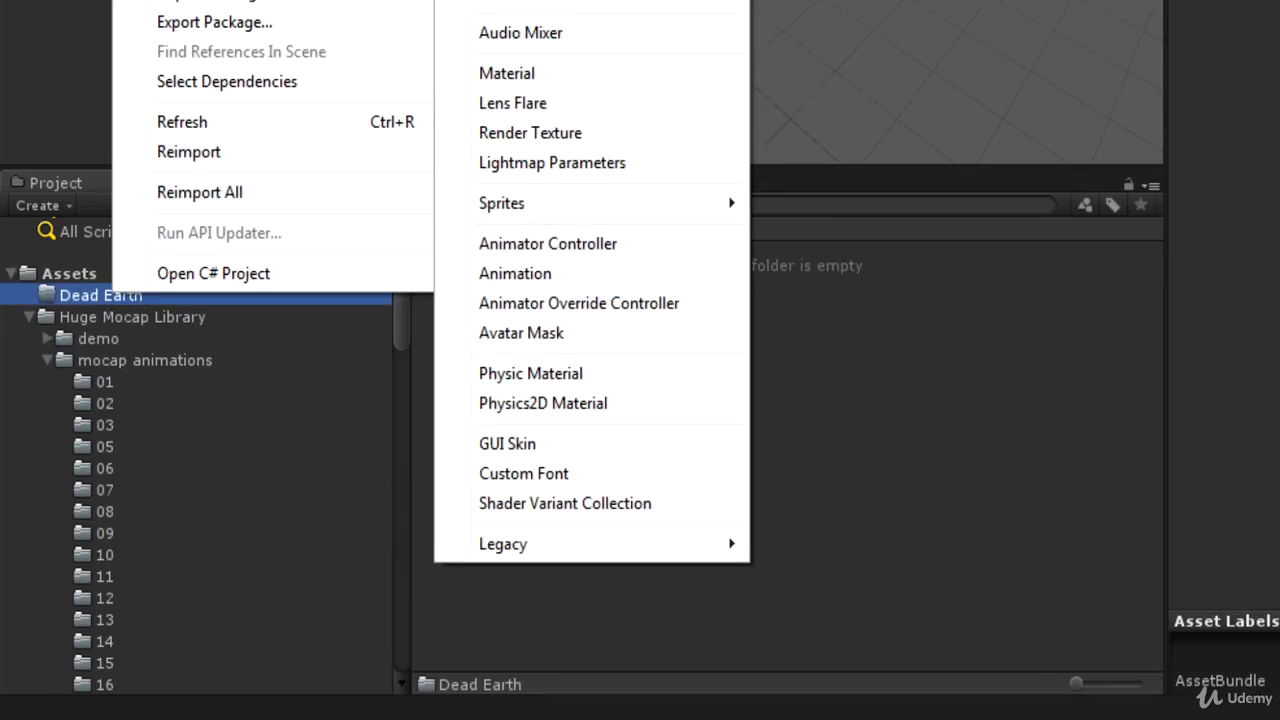
click(500, 0)
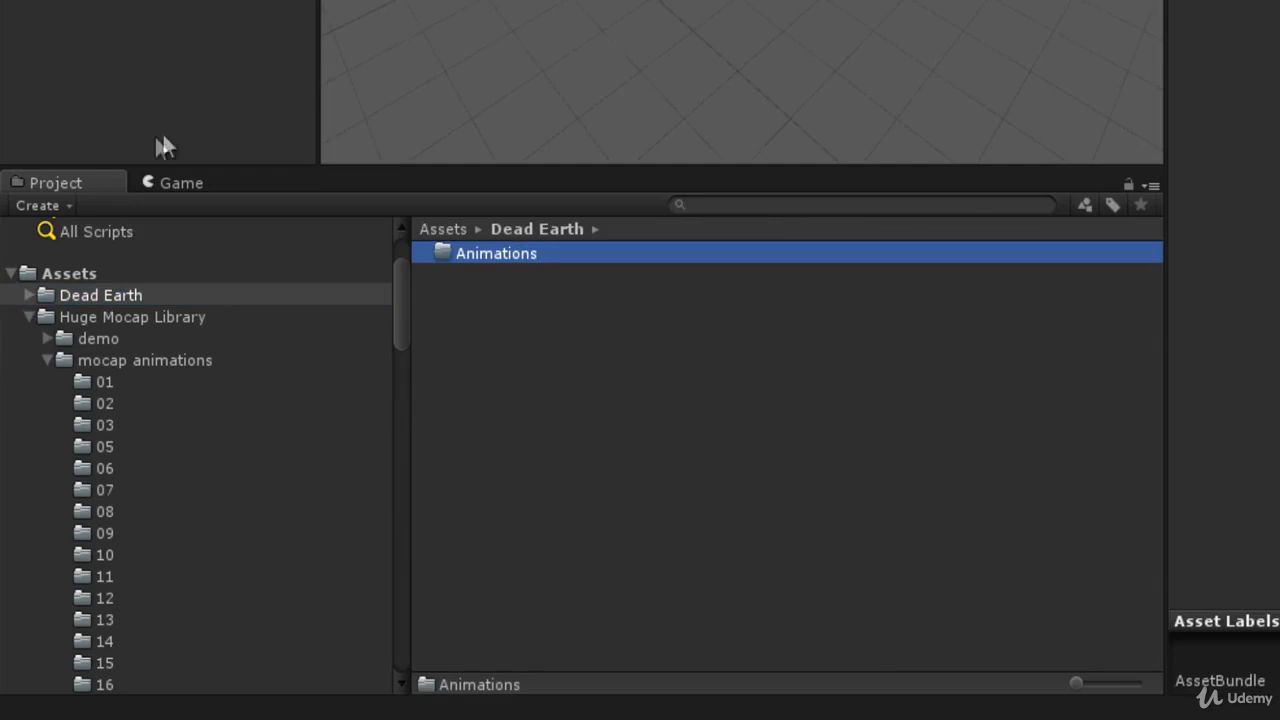
Step: Create a subfolder named Game Institute inside Dead Earth's Animations folder
click(29, 295)
click(118, 317)
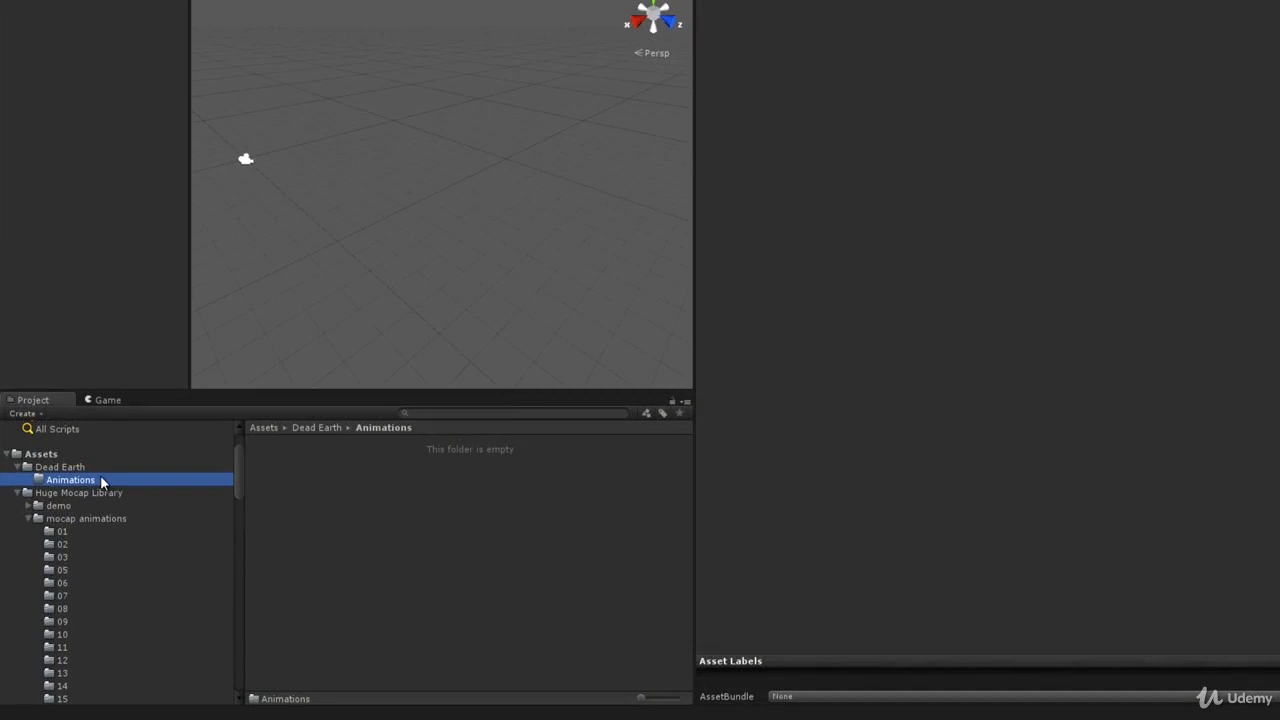
right_click(102, 480)
mouse_move(203, 177)
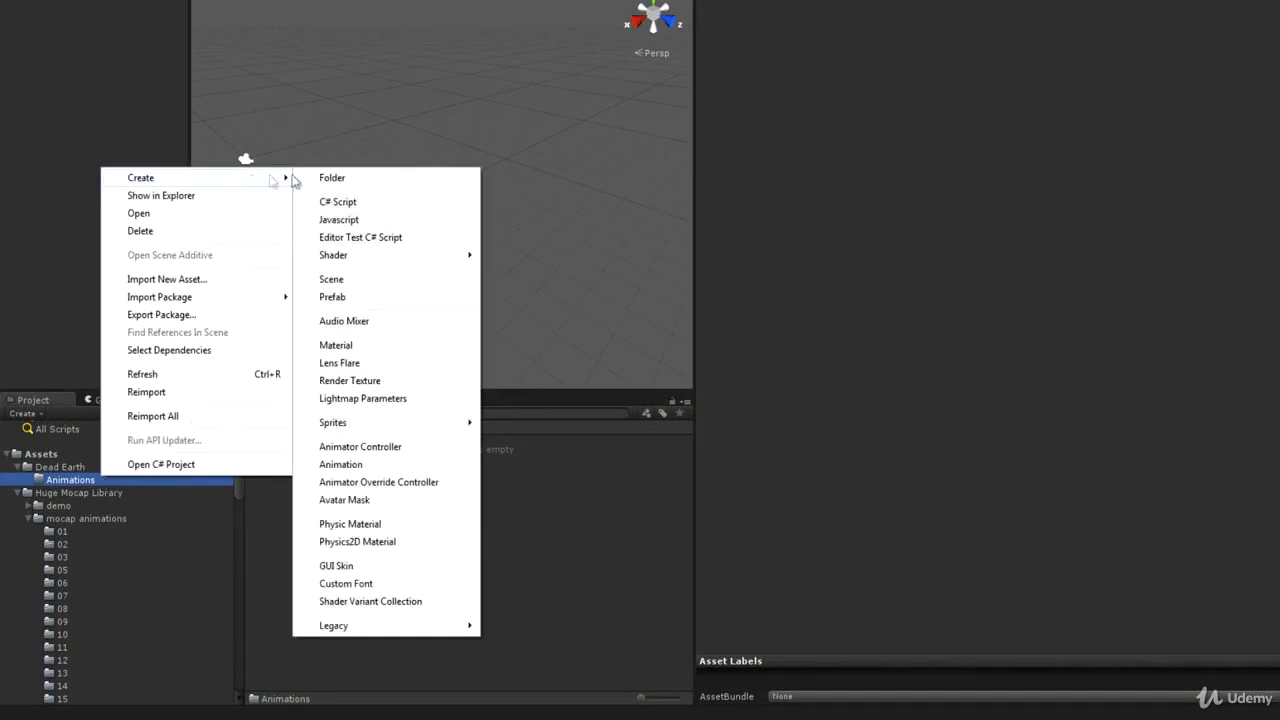
click(346, 178)
text(Game Institute)
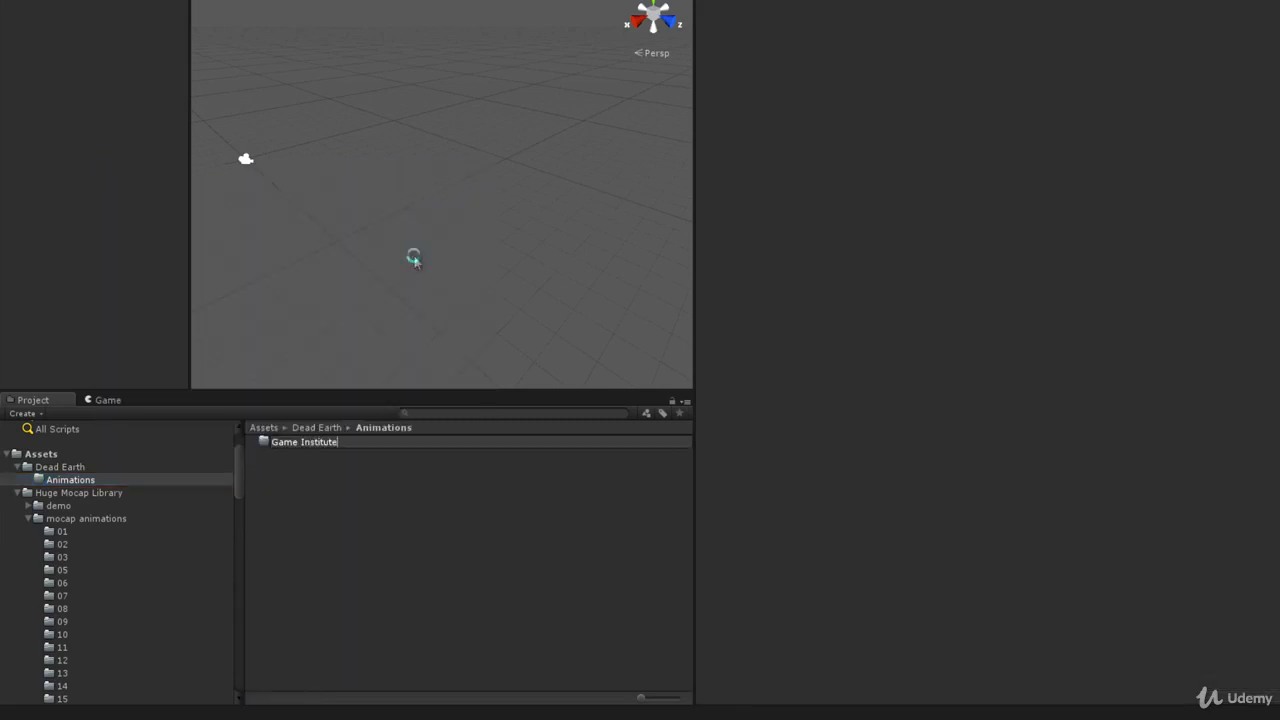
key(Return)
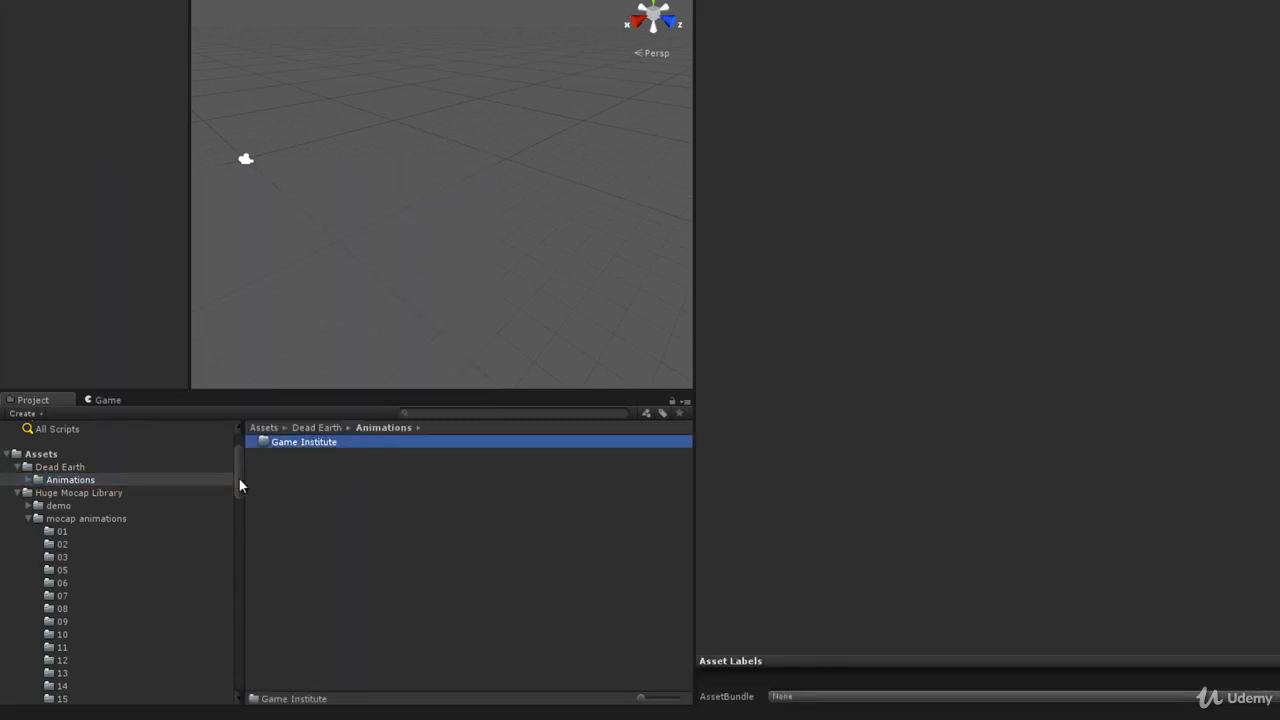
Step: Move the Zombie Limp Walk asset from mocap folder 17 into Dead Earth's Animations folder and open that folder
mouse_move(239, 486)
mouse_down()
mouse_move(240, 589)
mouse_move(247, 498)
mouse_up()
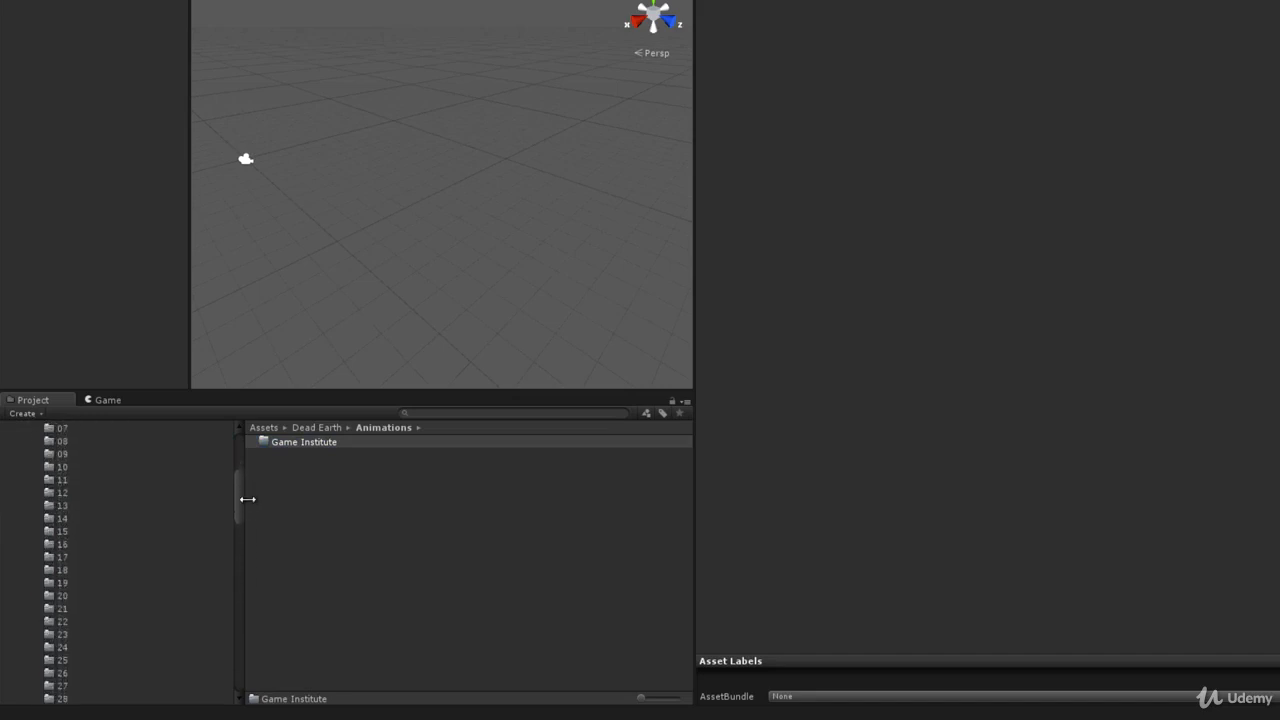
click(58, 558)
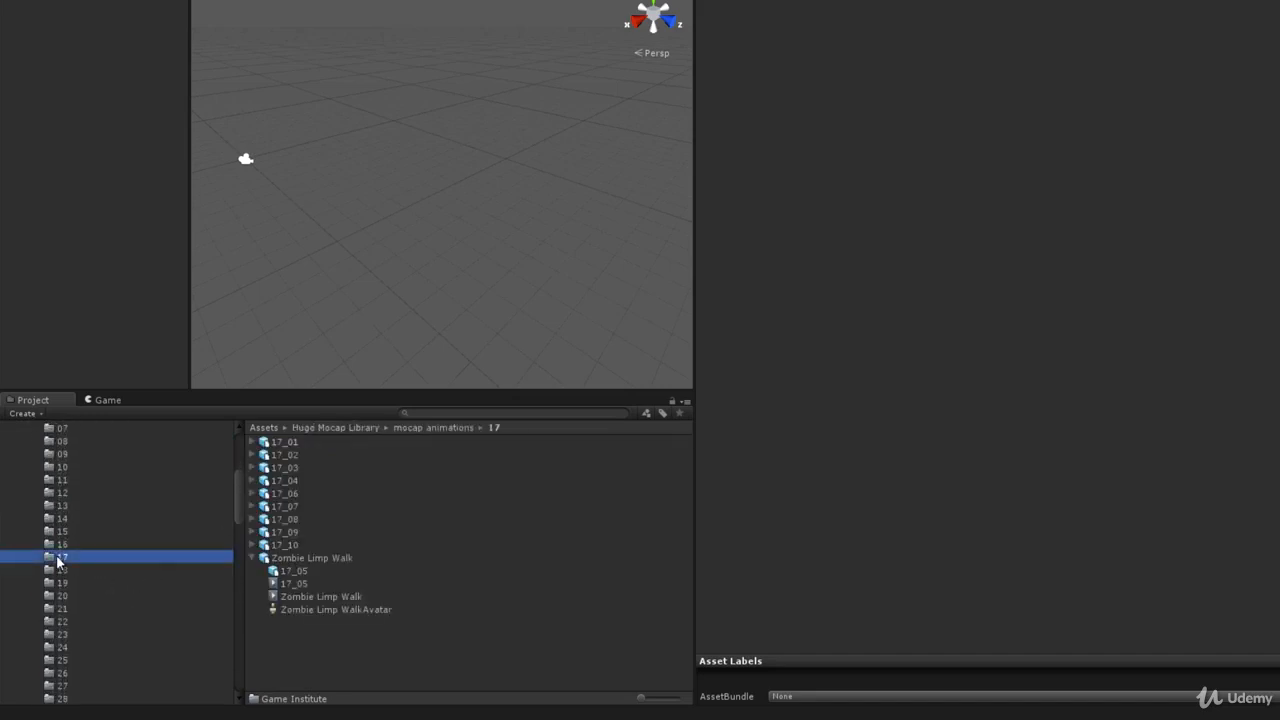
drag(243, 509, 243, 443)
click(318, 558)
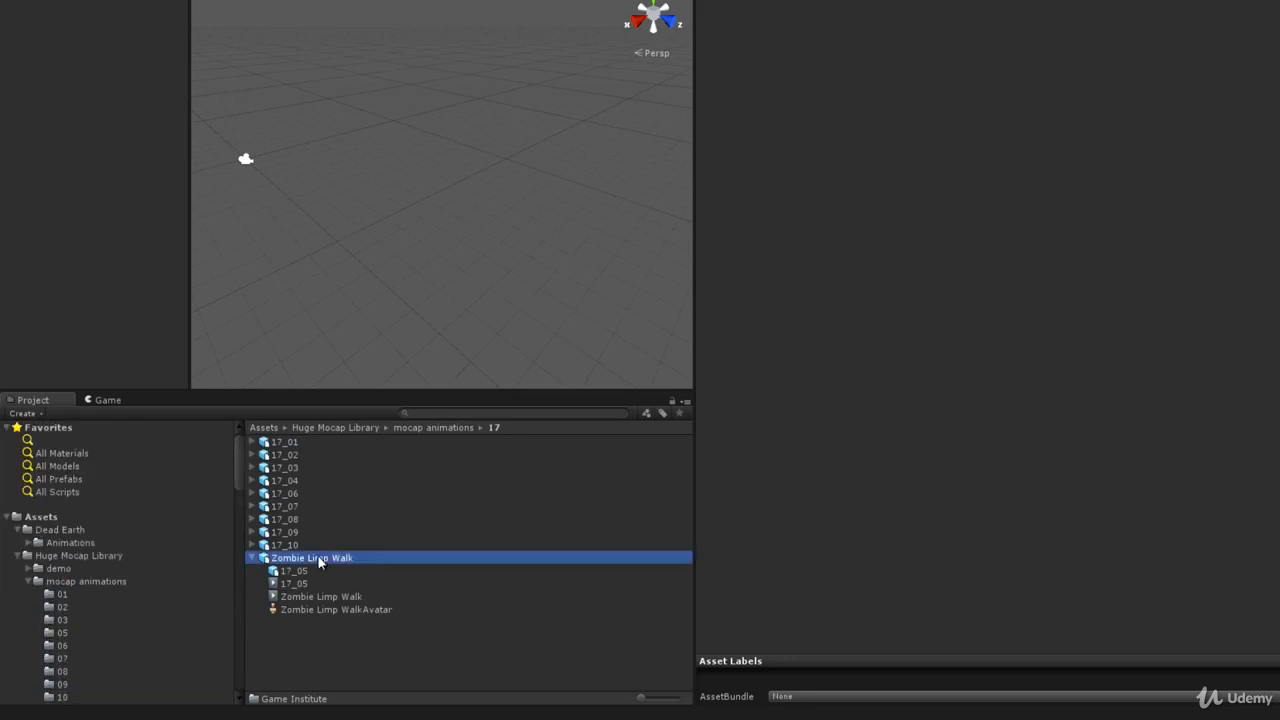
drag(318, 556, 52, 552)
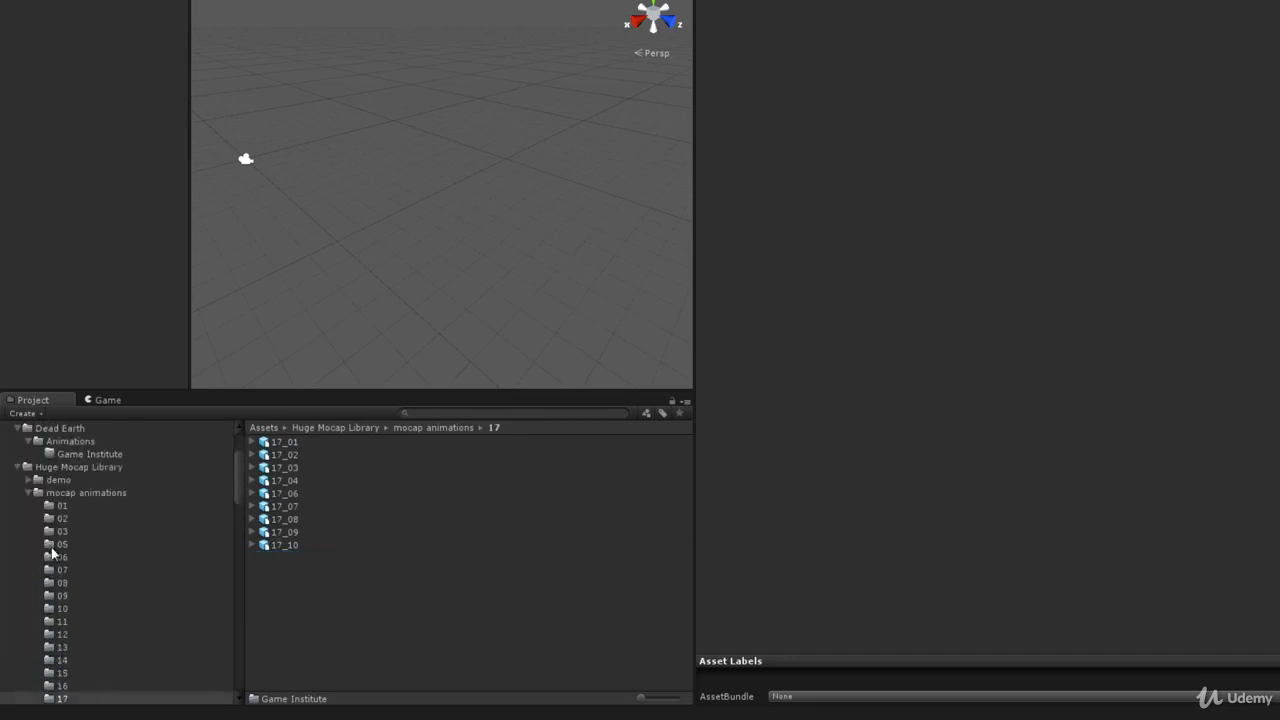
click(86, 445)
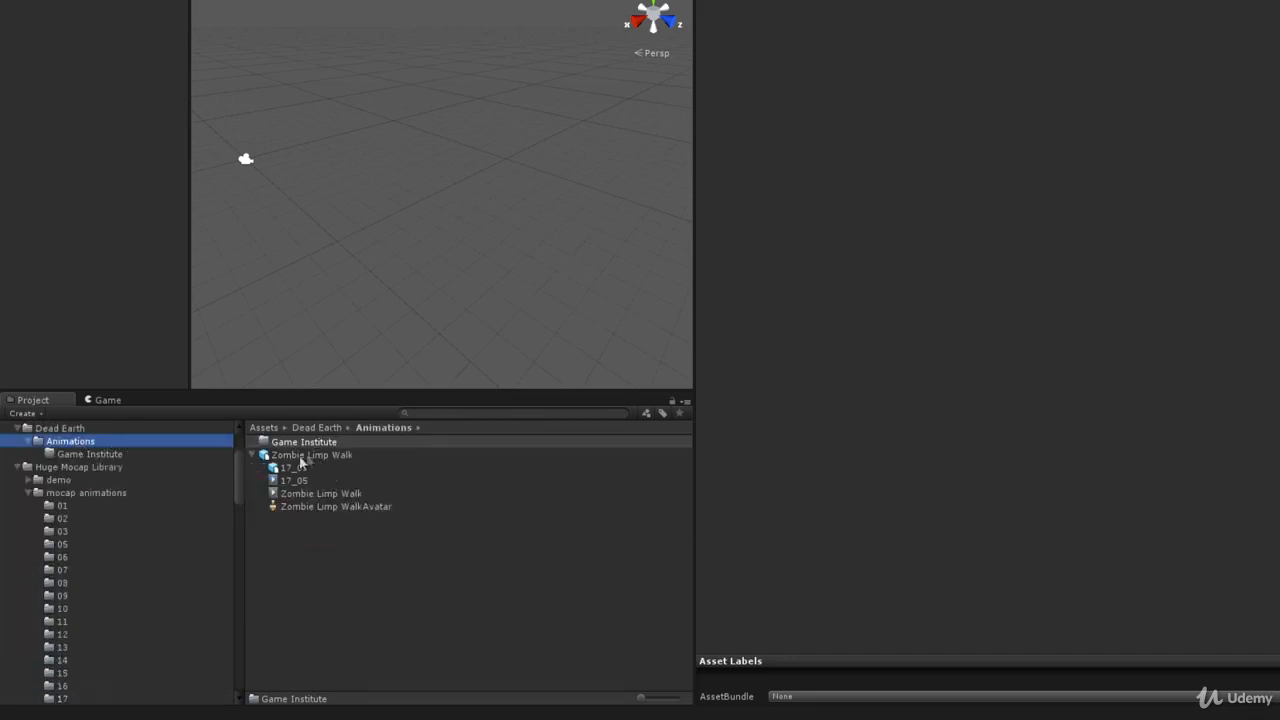
Step: Move the Zombie Limp Walk asset into the Game Institute subfolder and open that folder
drag(300, 460, 94, 465)
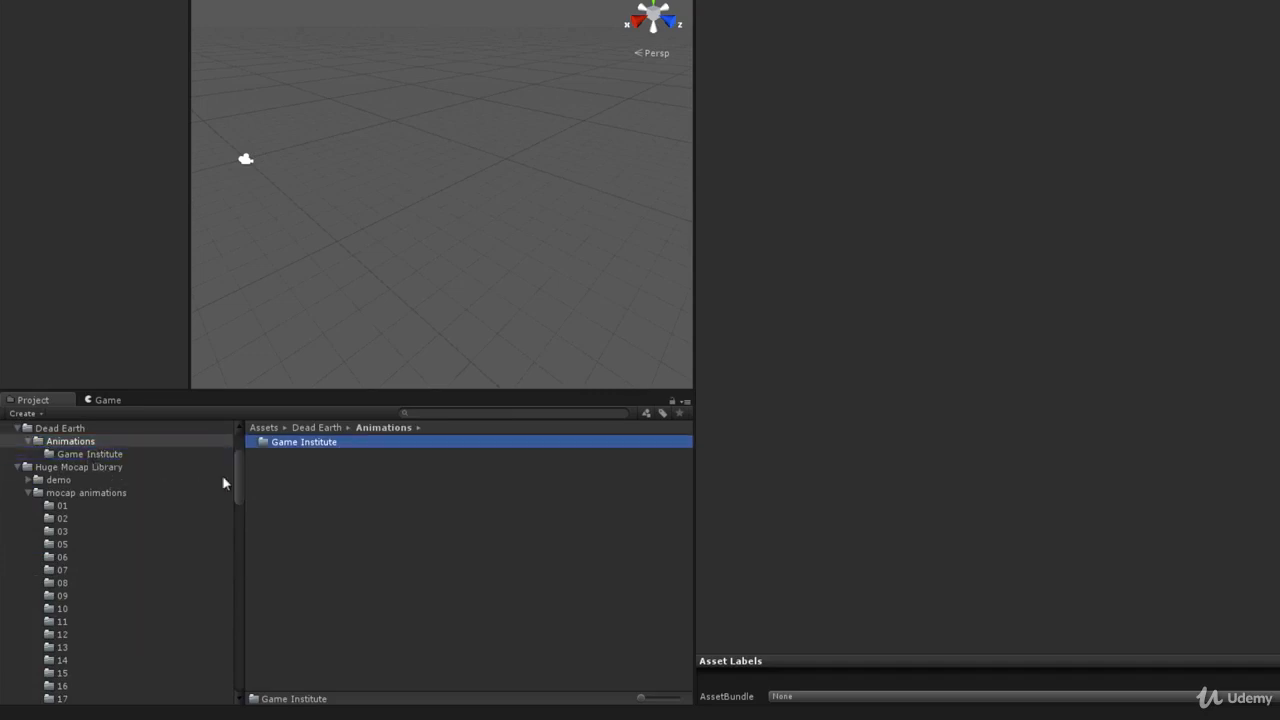
click(106, 454)
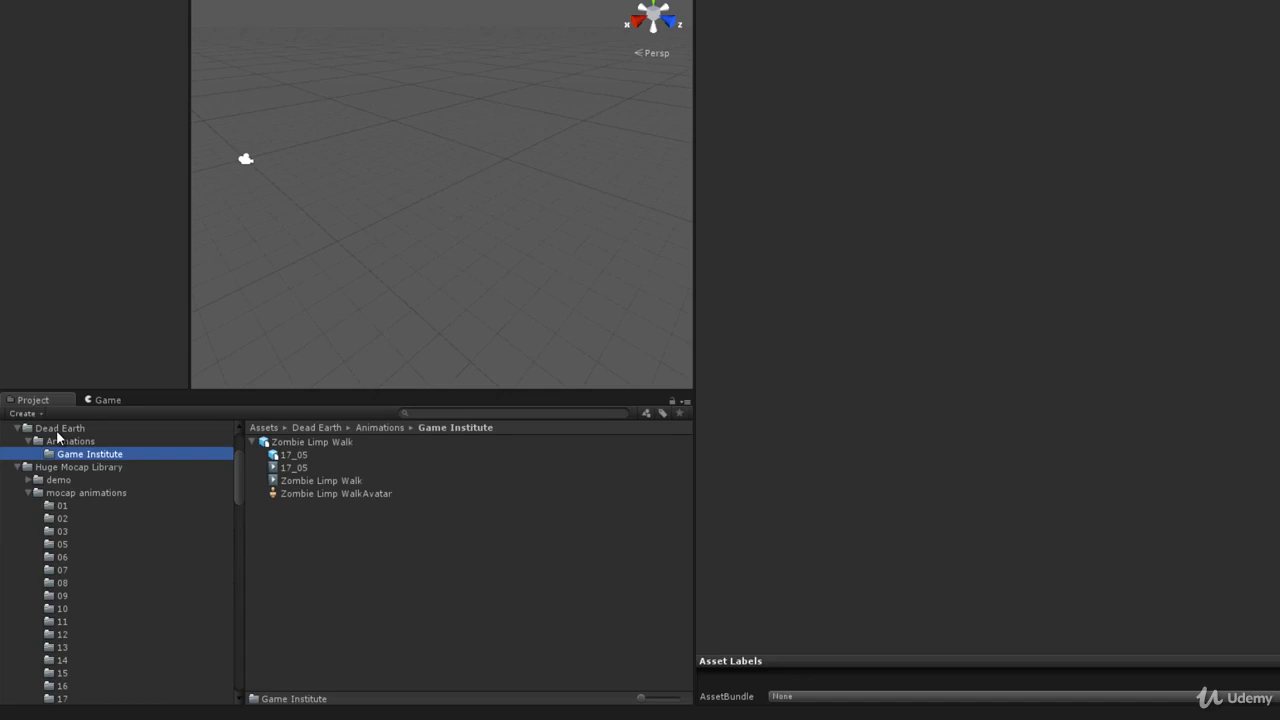
click(66, 441)
click(76, 428)
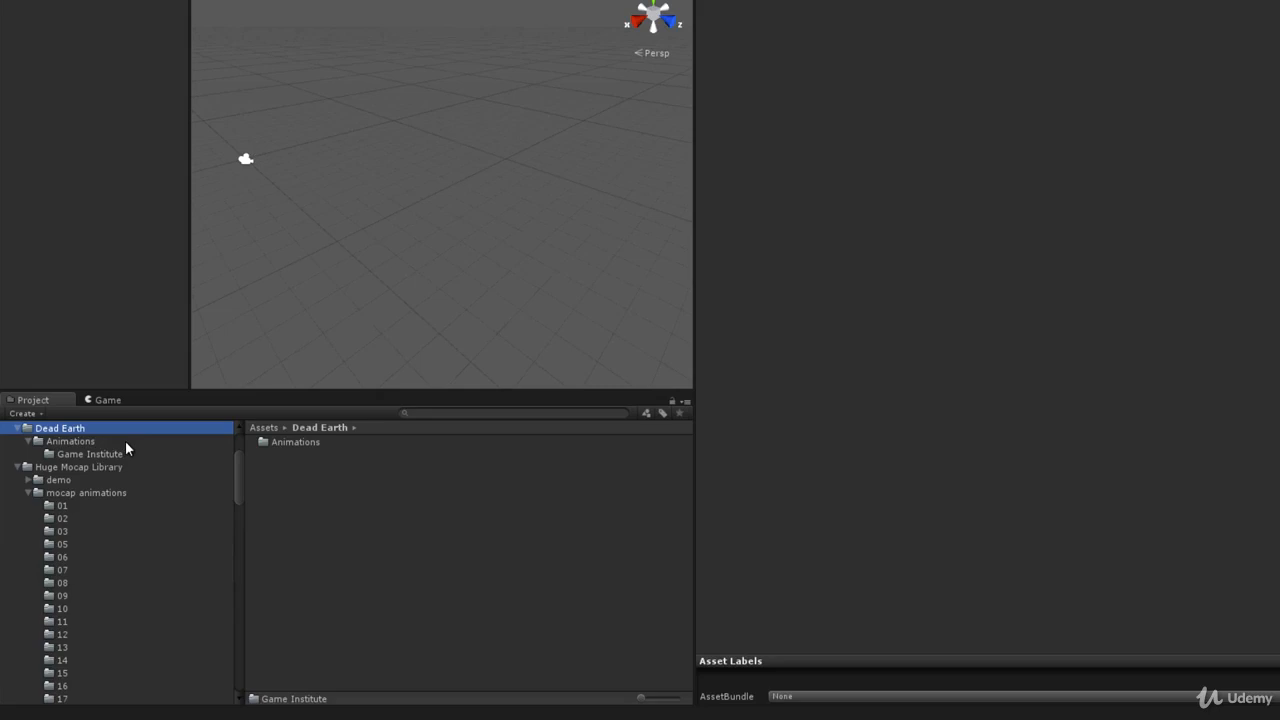
click(126, 451)
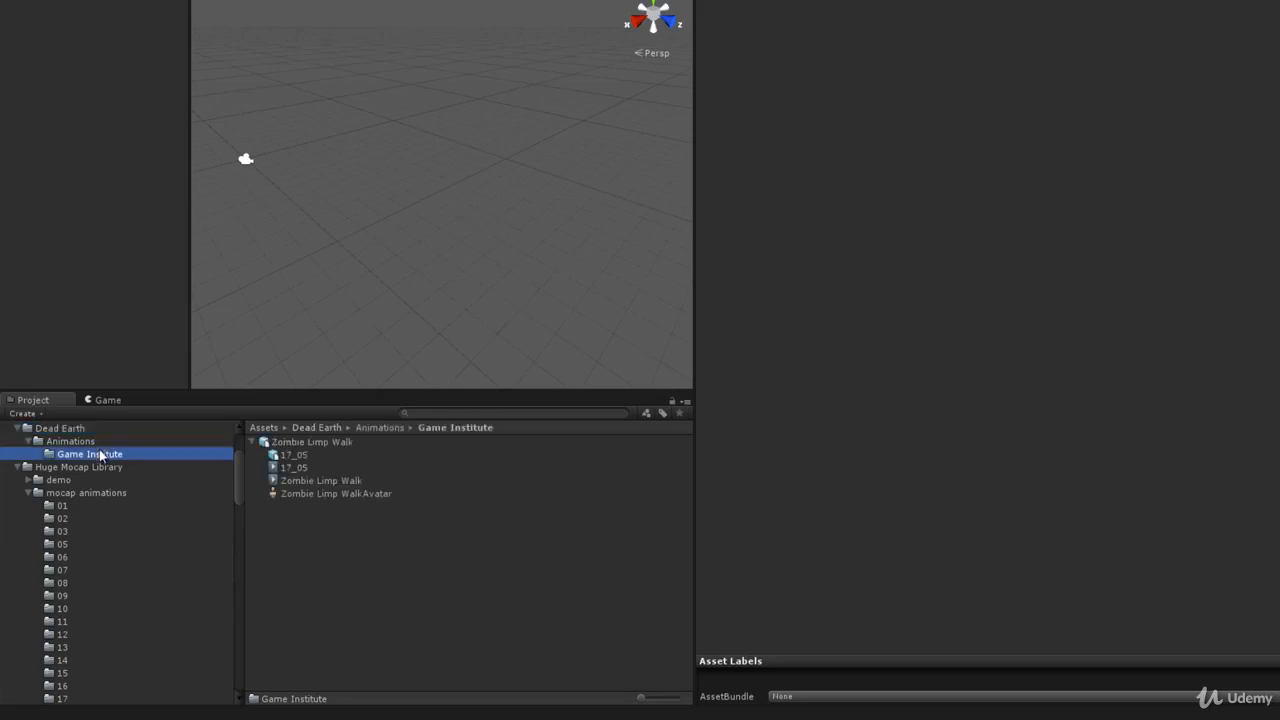
Step: Compare the 17_05 and Zombie Limp Walk clips inside the Zombie Limp Walk asset, playing the 17_05 preview
click(318, 483)
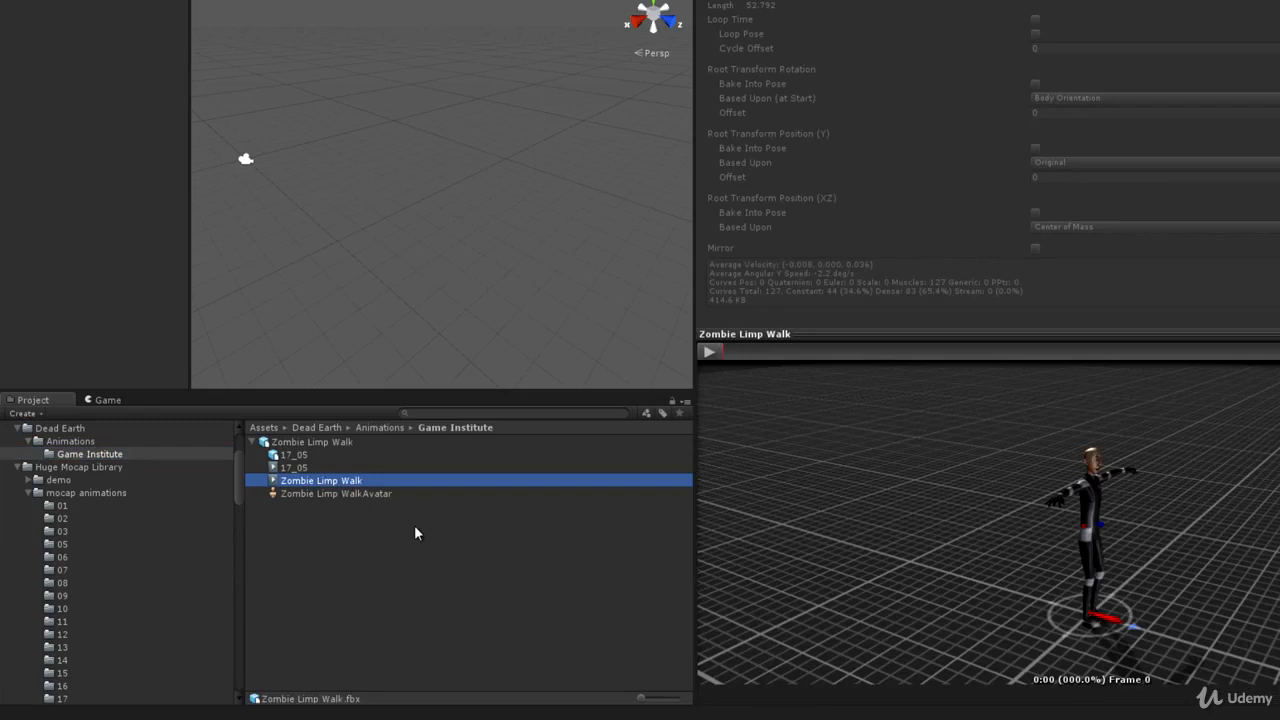
click(295, 467)
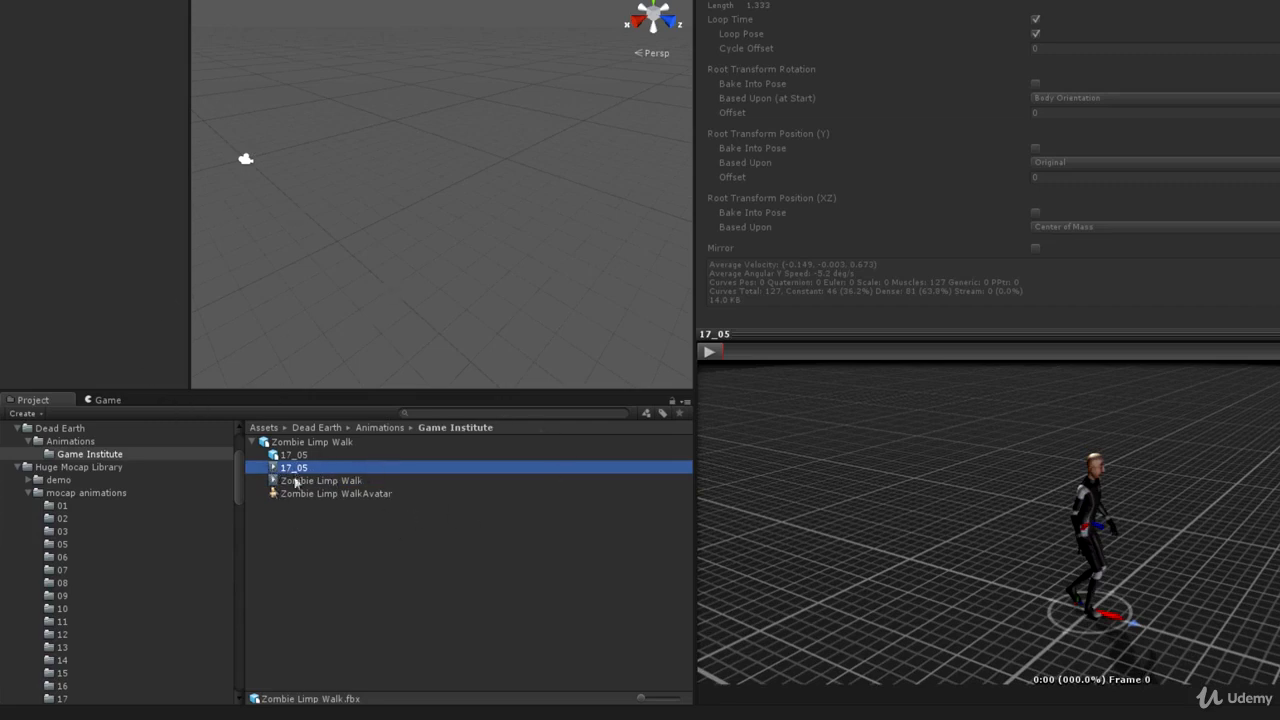
click(709, 353)
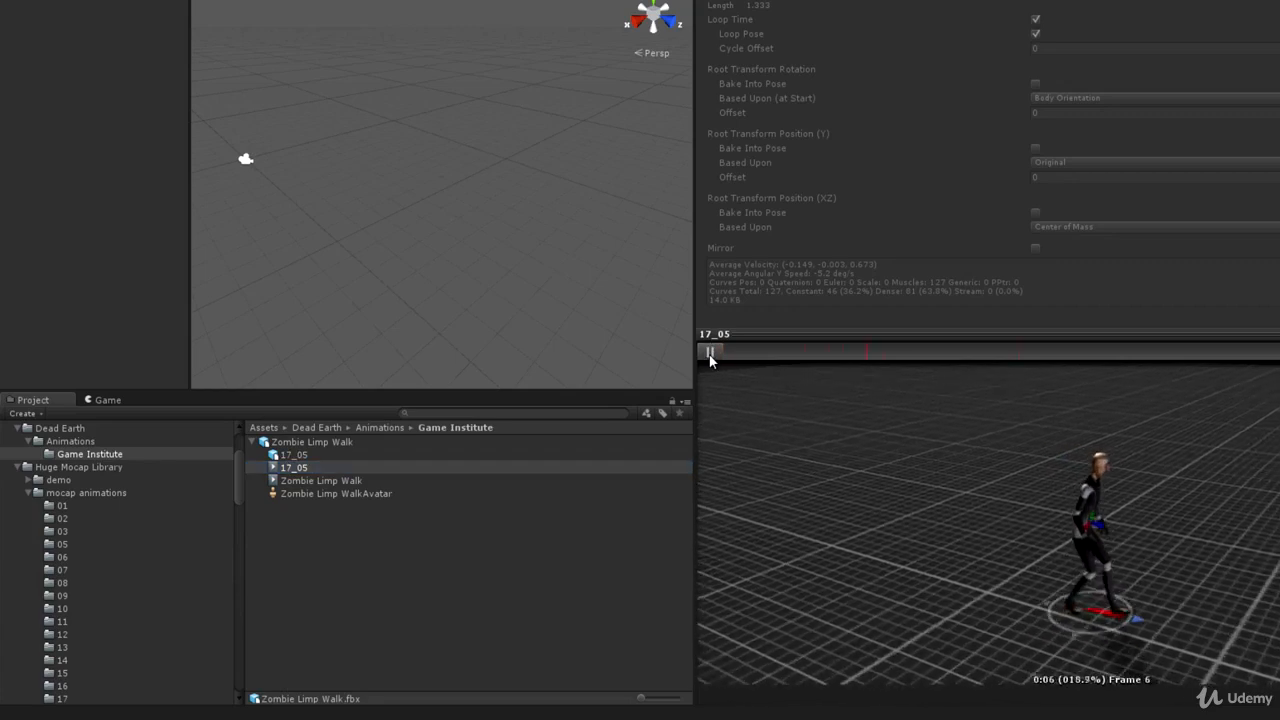
click(710, 357)
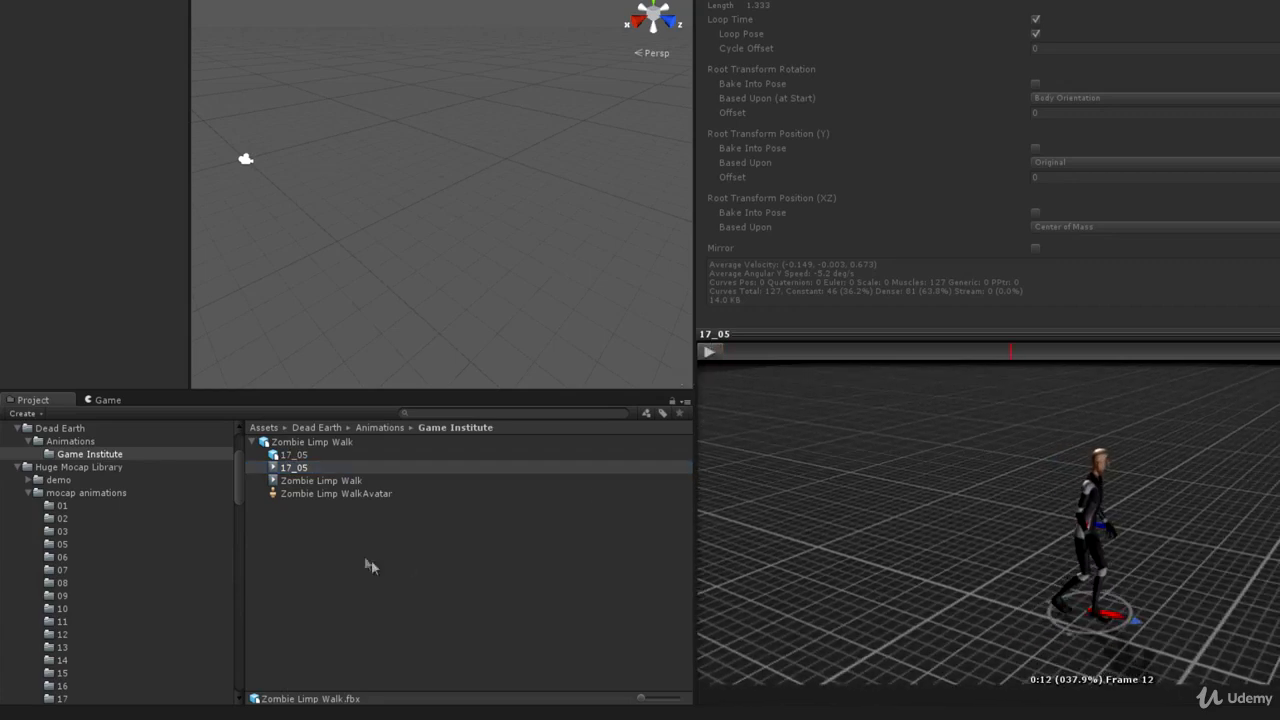
click(337, 479)
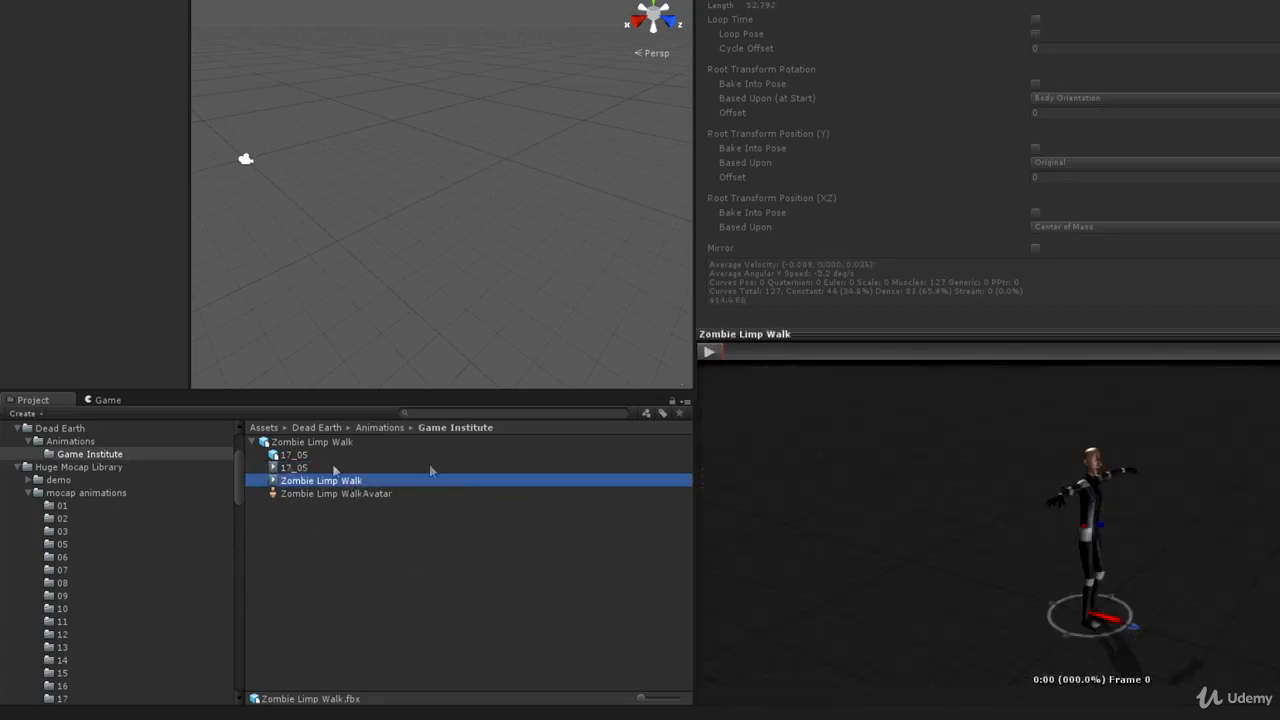
Step: Open mocap folder 140, select the 140_07 asset and shrink its animation preview to reveal the import settings
click(28, 441)
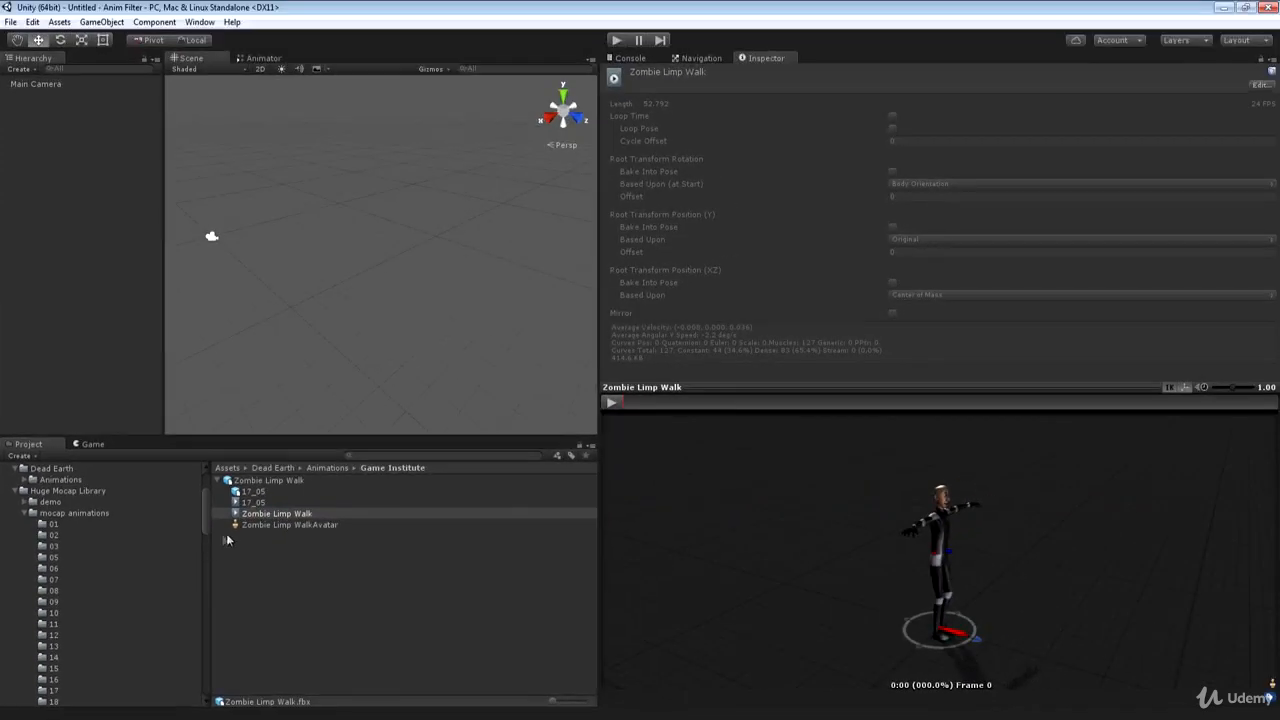
drag(205, 519, 197, 643)
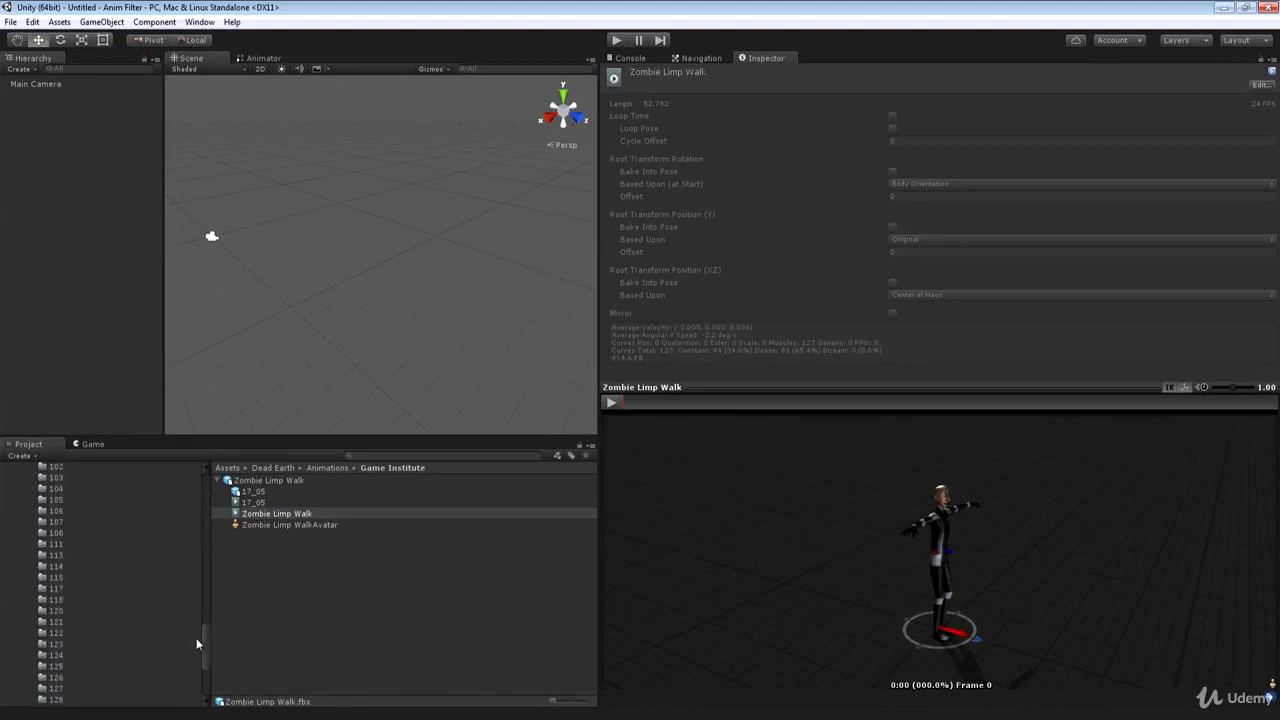
drag(196, 643, 203, 671)
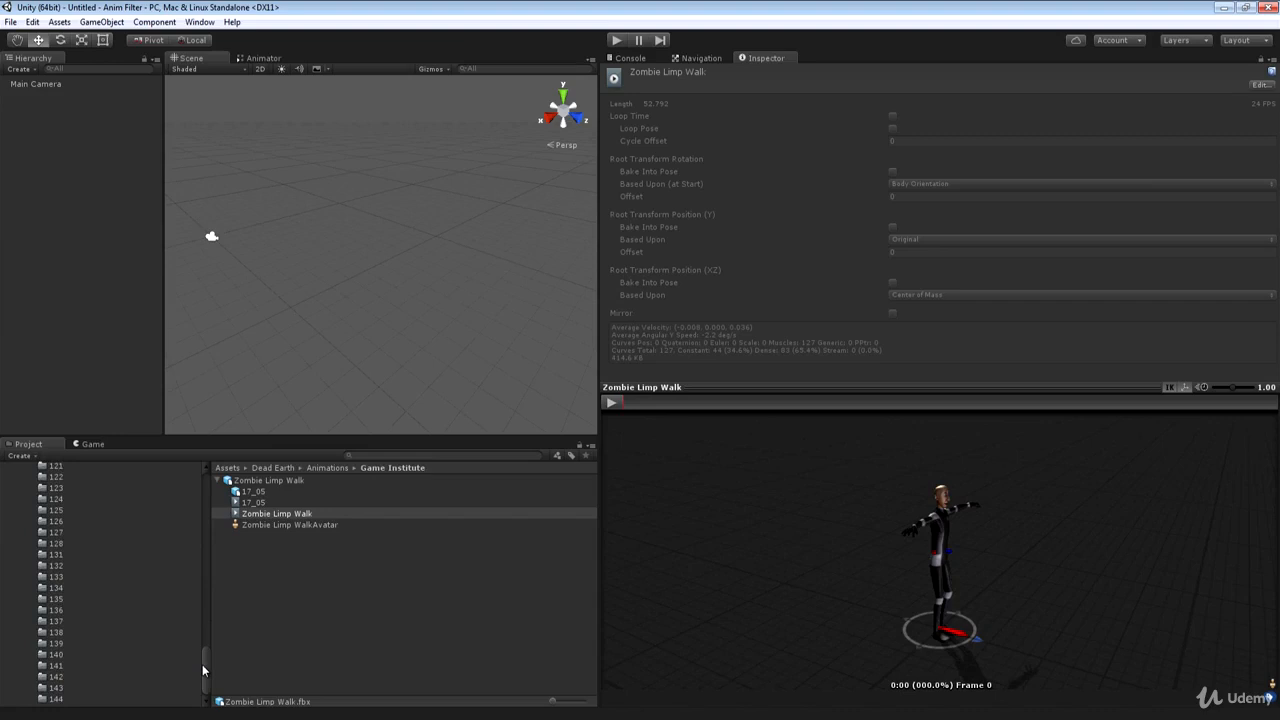
click(174, 655)
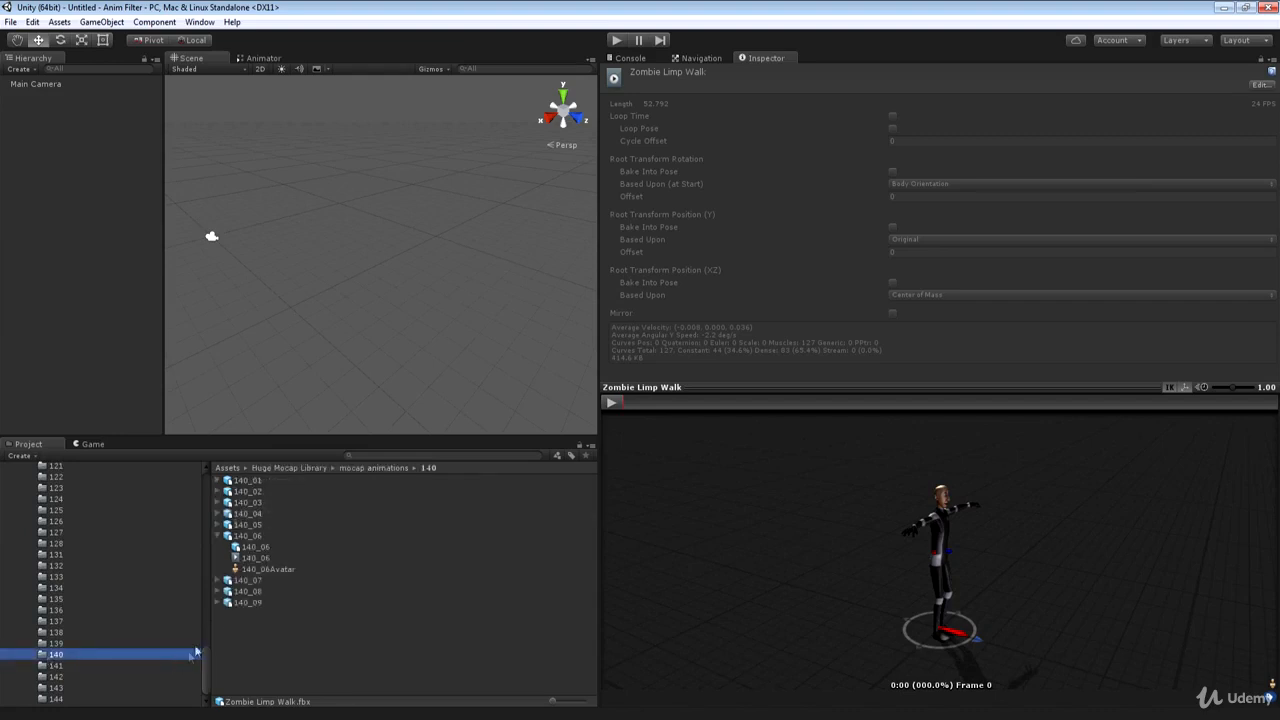
click(249, 582)
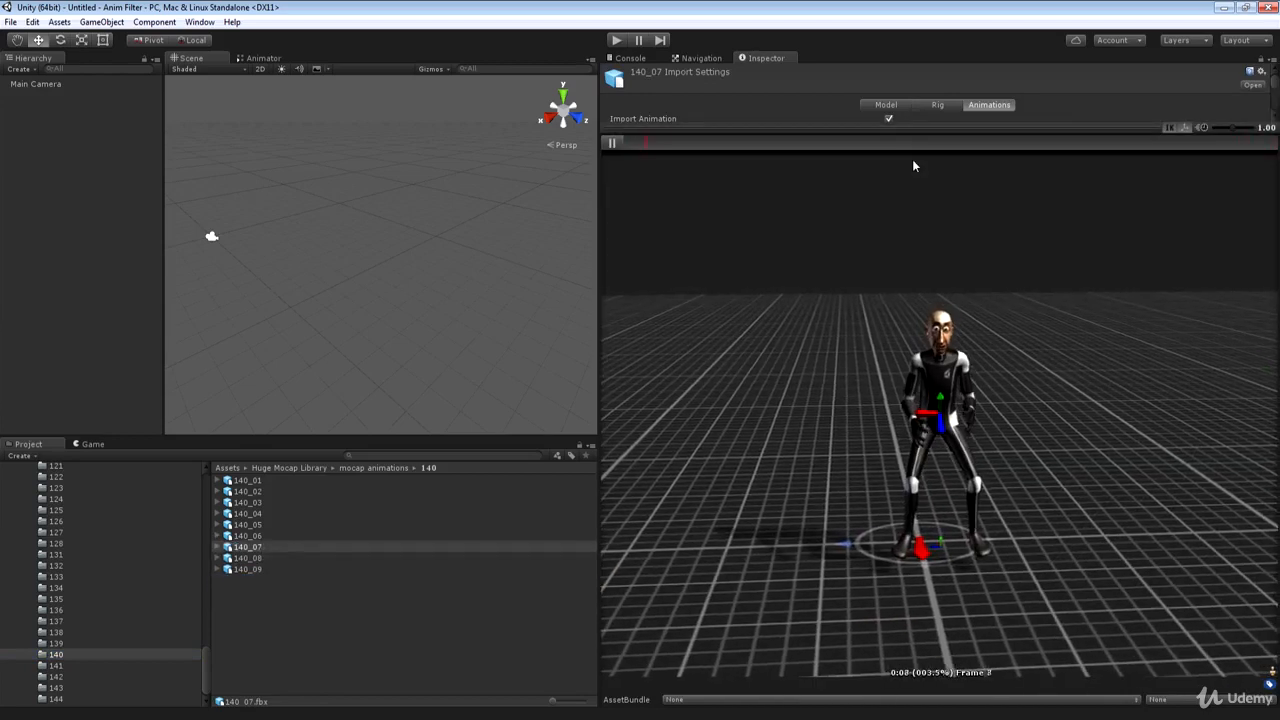
drag(950, 143, 907, 398)
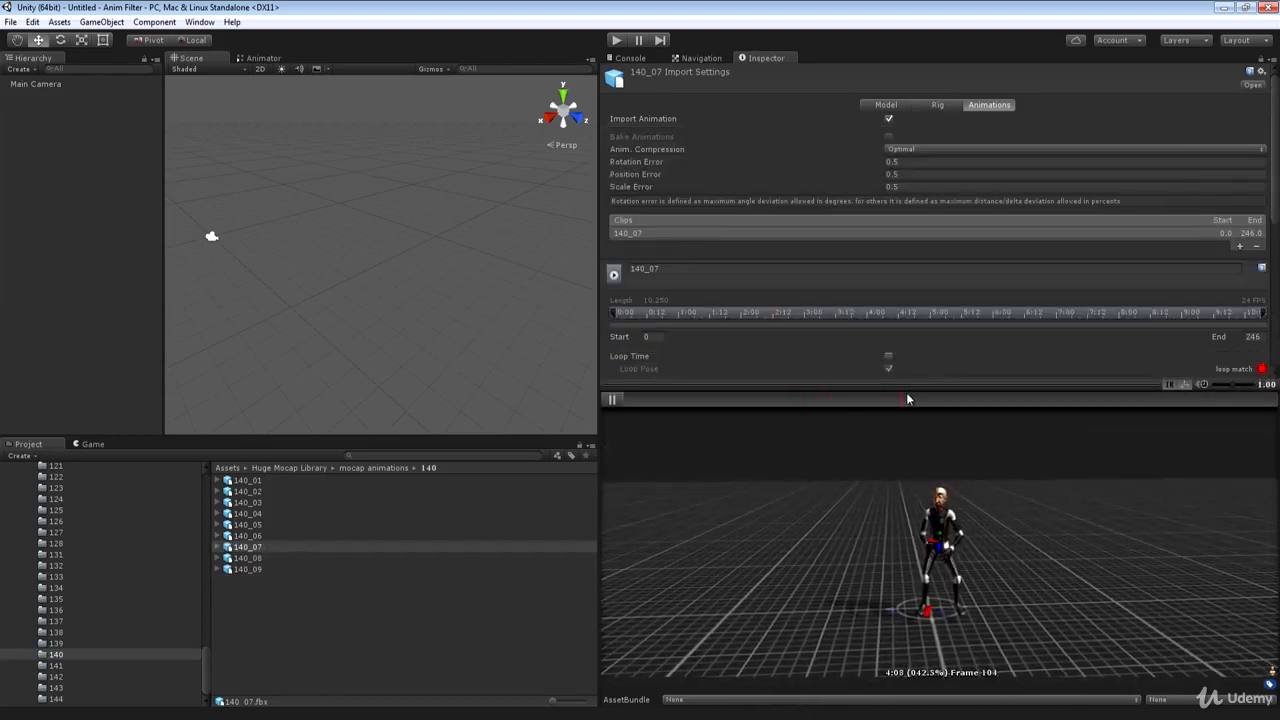
click(613, 400)
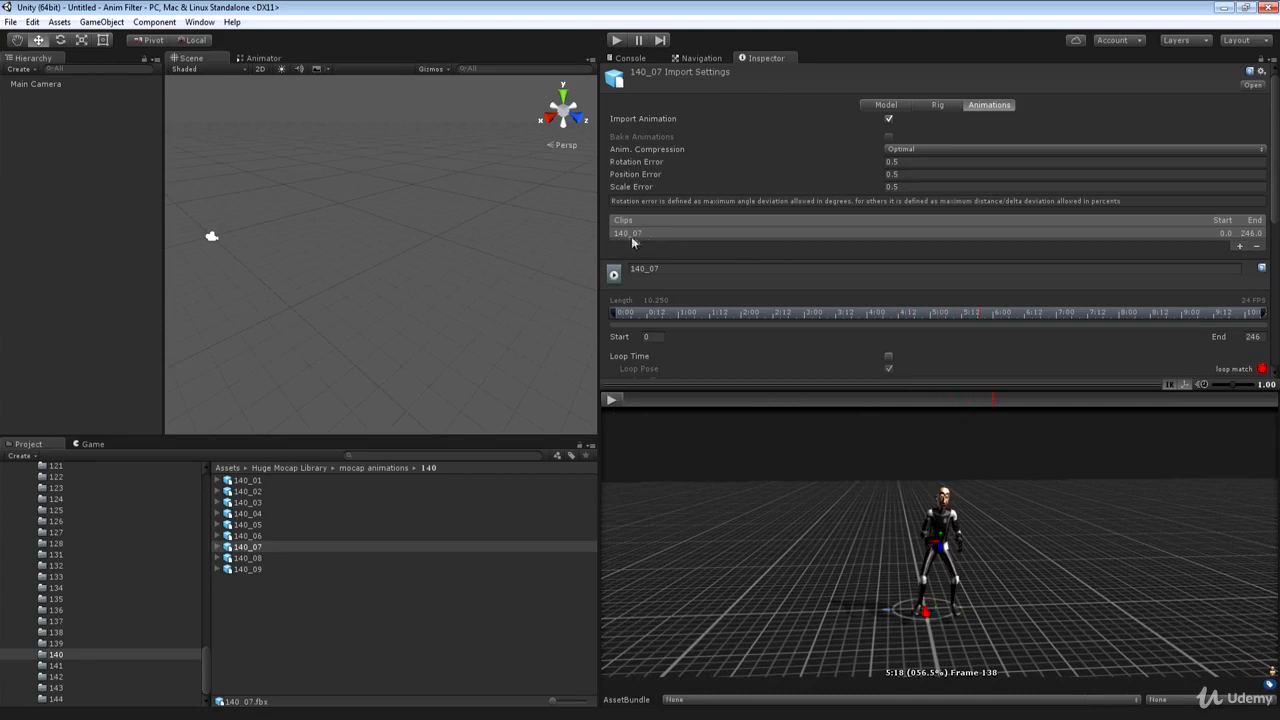
Step: Add a second animation clip to 140_07 and name it Alerted Idle
click(1240, 246)
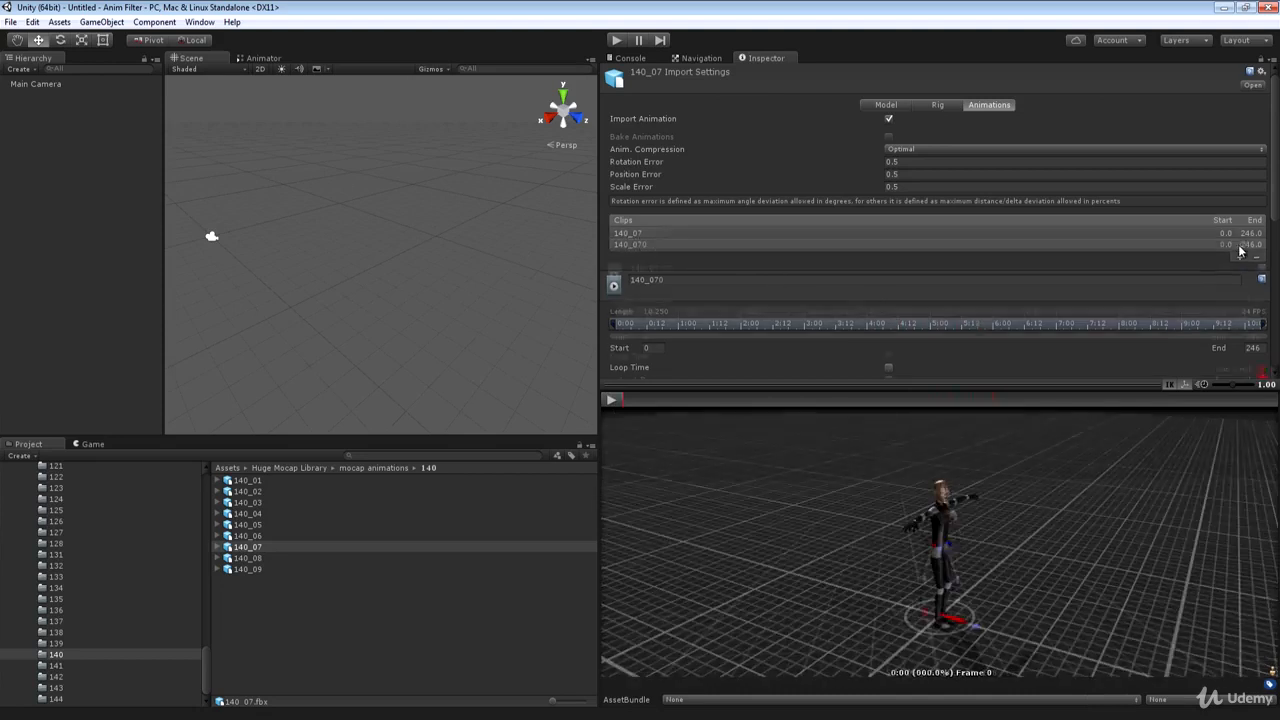
click(661, 283)
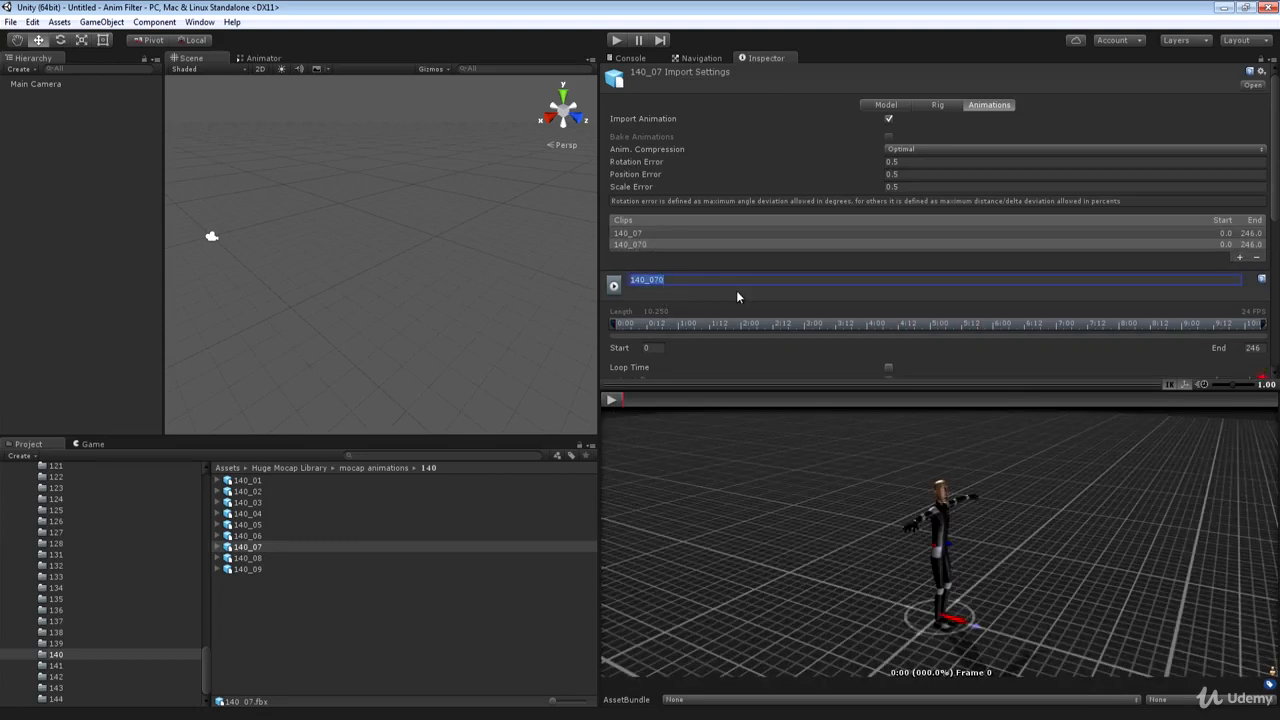
text(Aler)
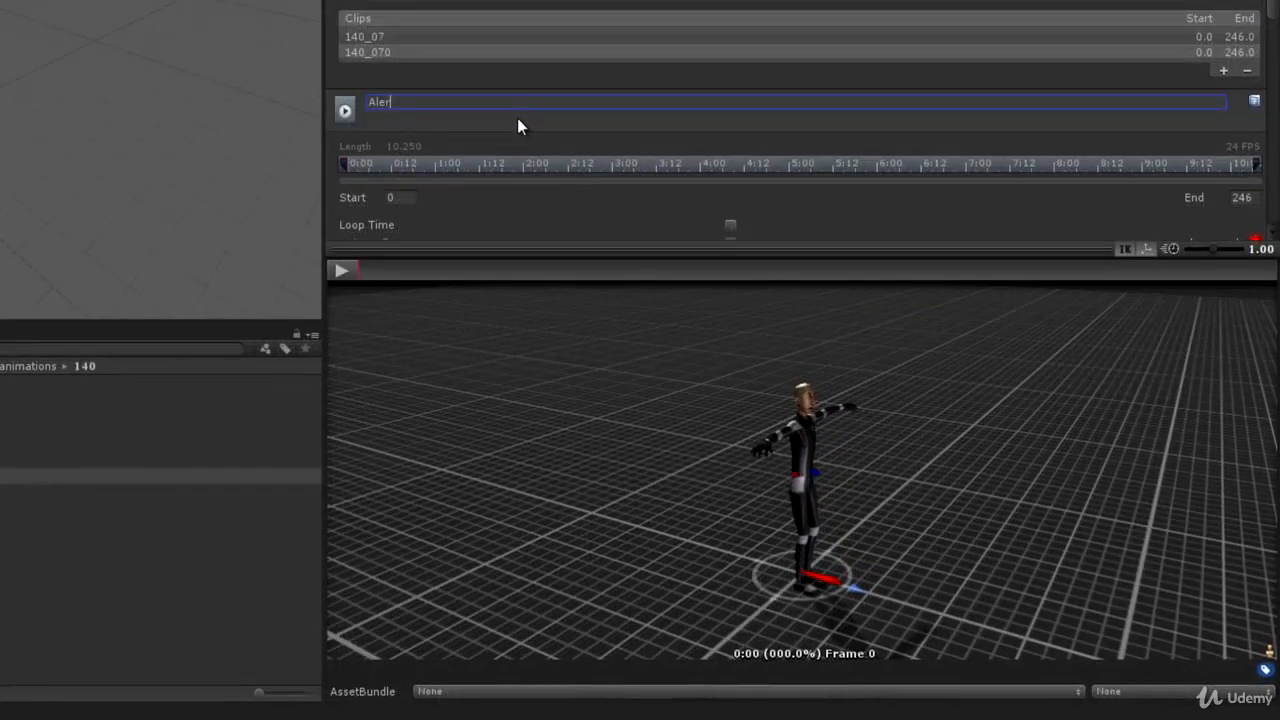
text(ted Idle)
key(Return)
Step: Preview the new clip to find where the idle motion begins and set its start frame to 29
scroll(1268, 85, down, 10)
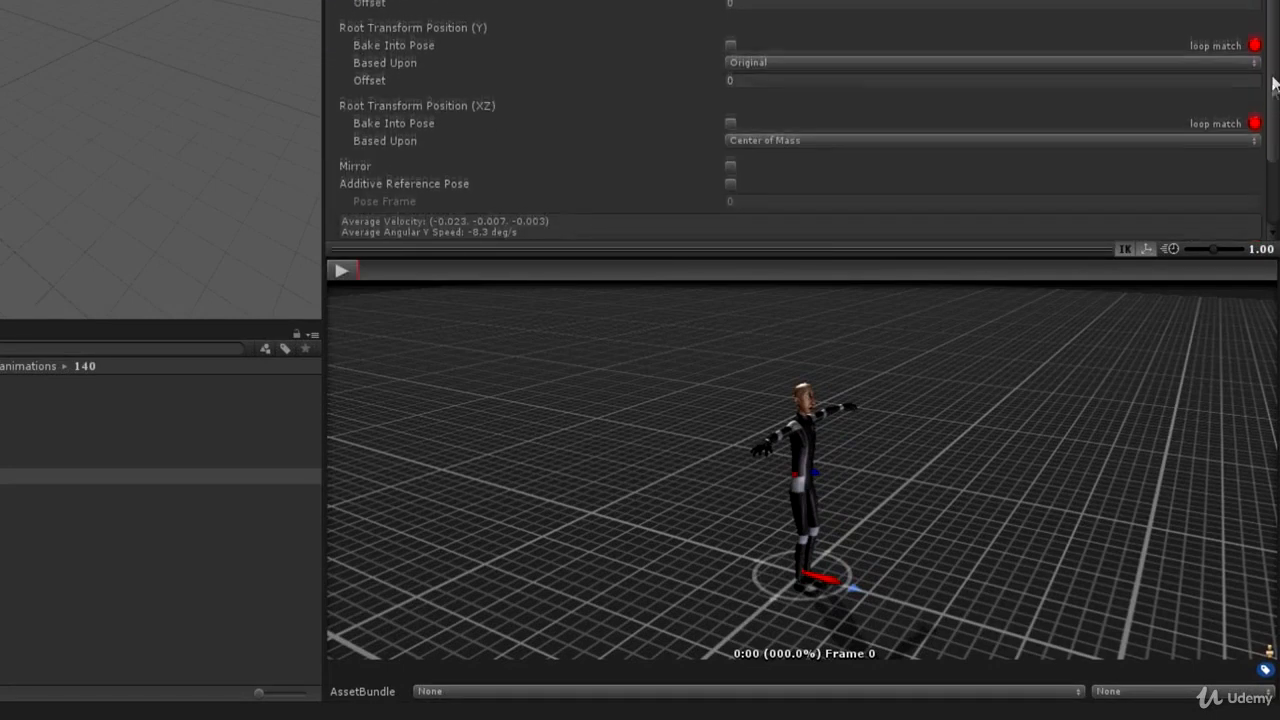
scroll(1273, 82, up, 2)
drag(359, 270, 465, 292)
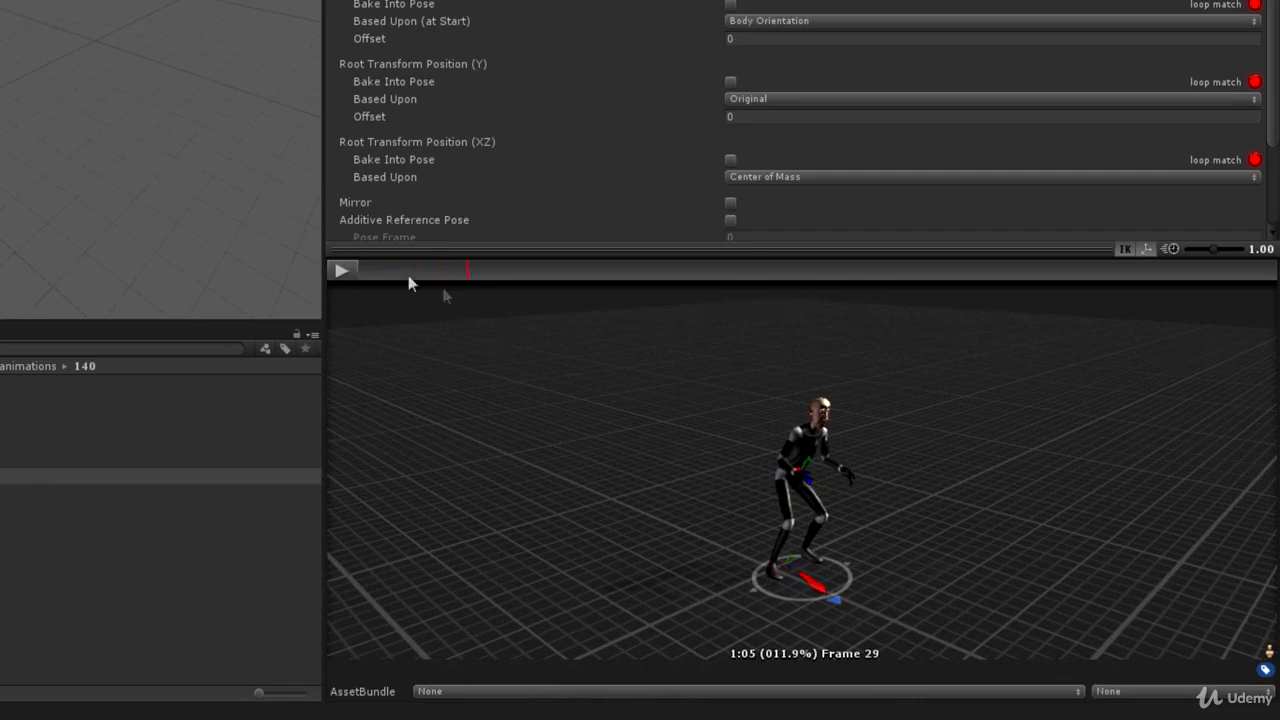
click(342, 271)
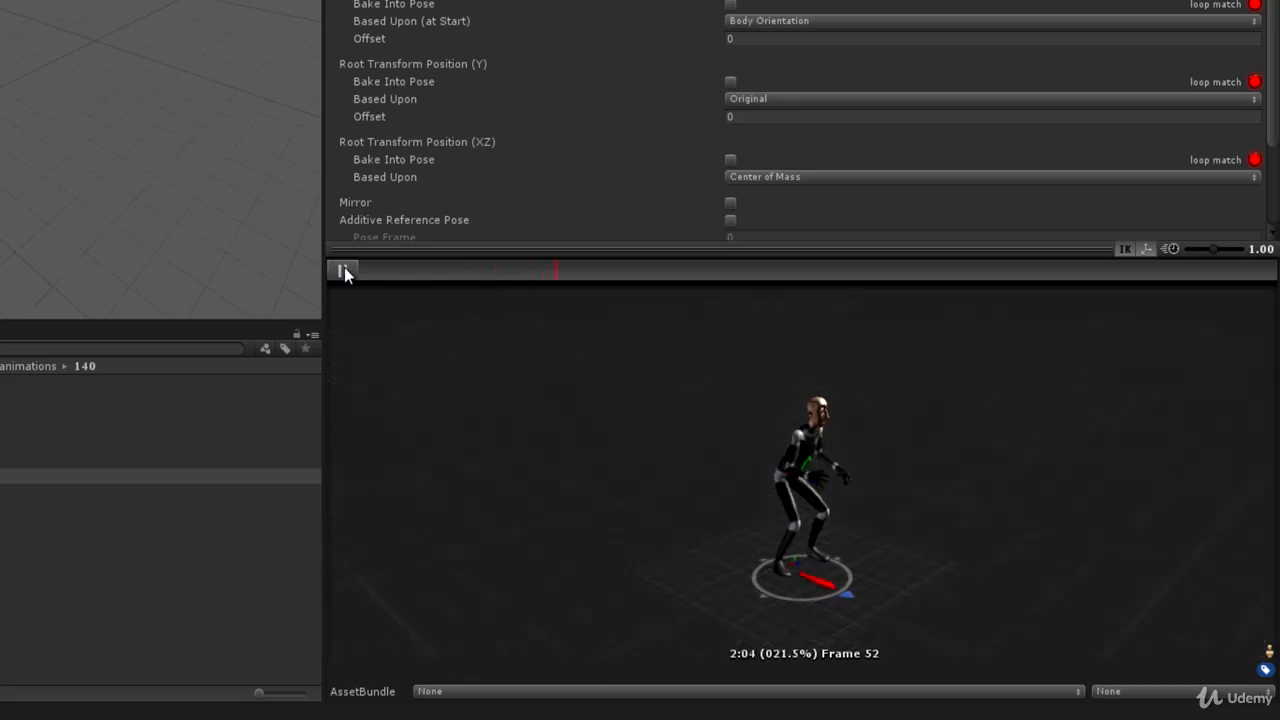
click(344, 271)
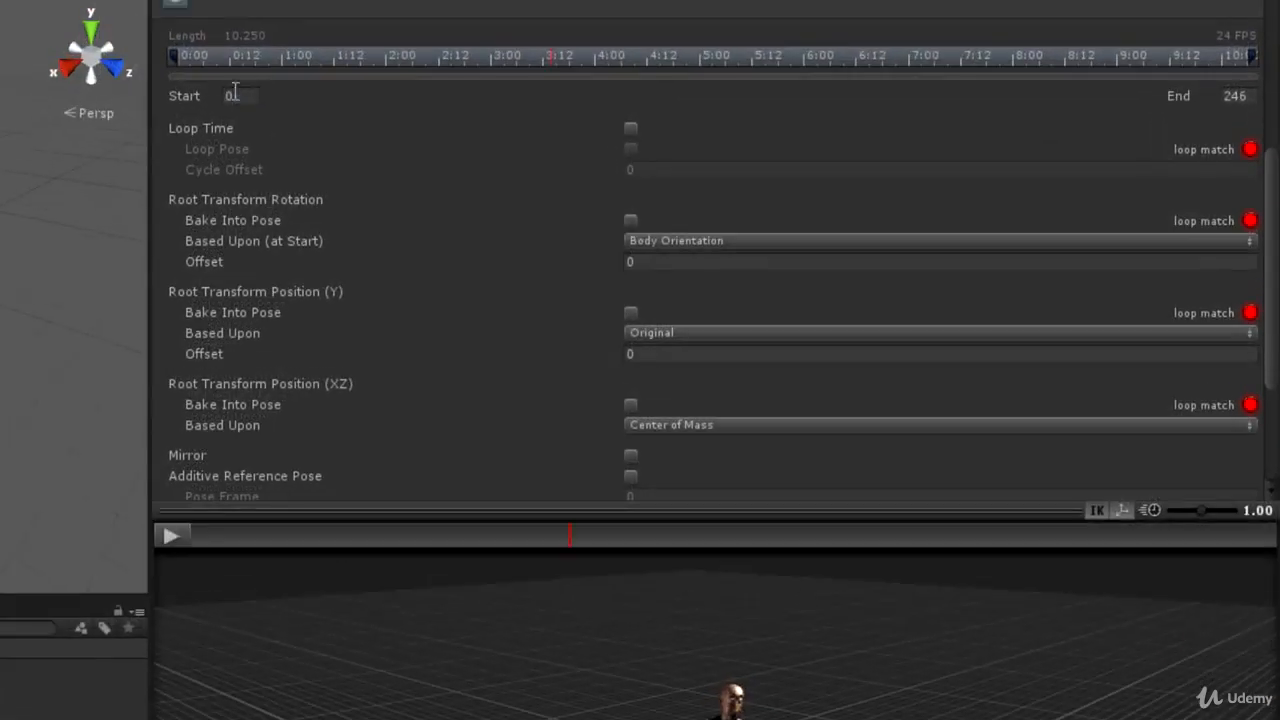
click(234, 95)
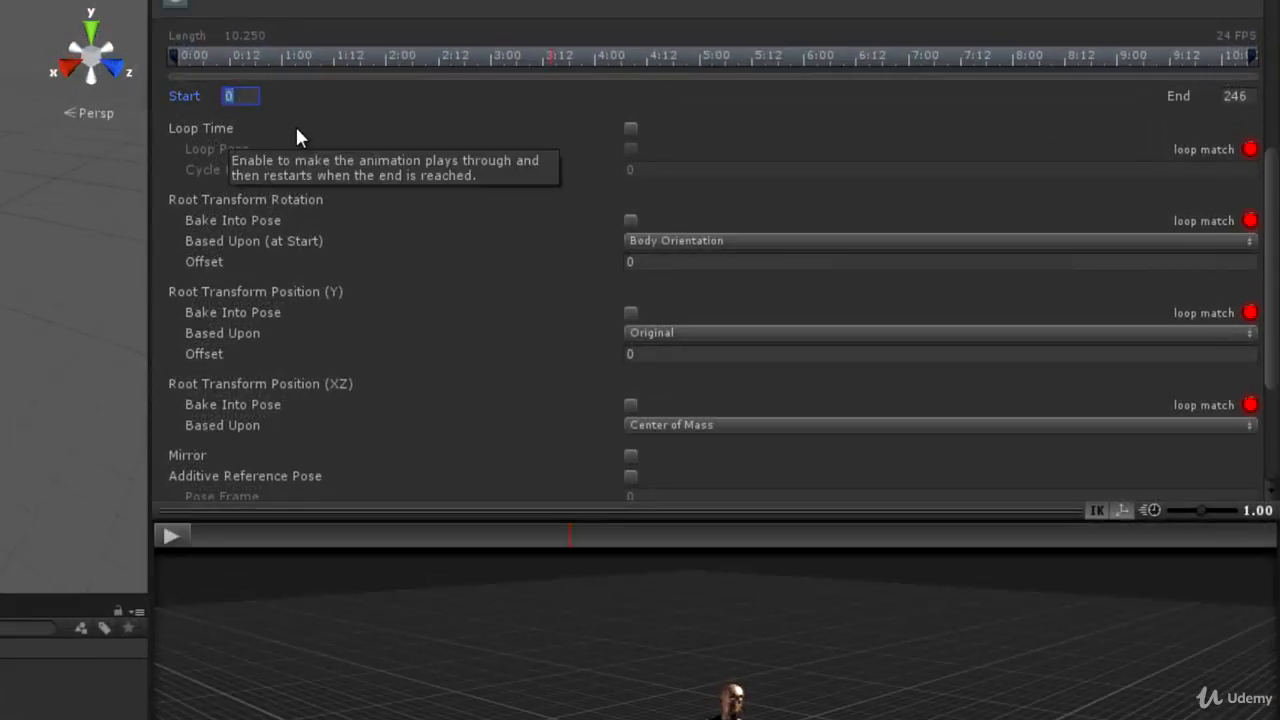
text(29)
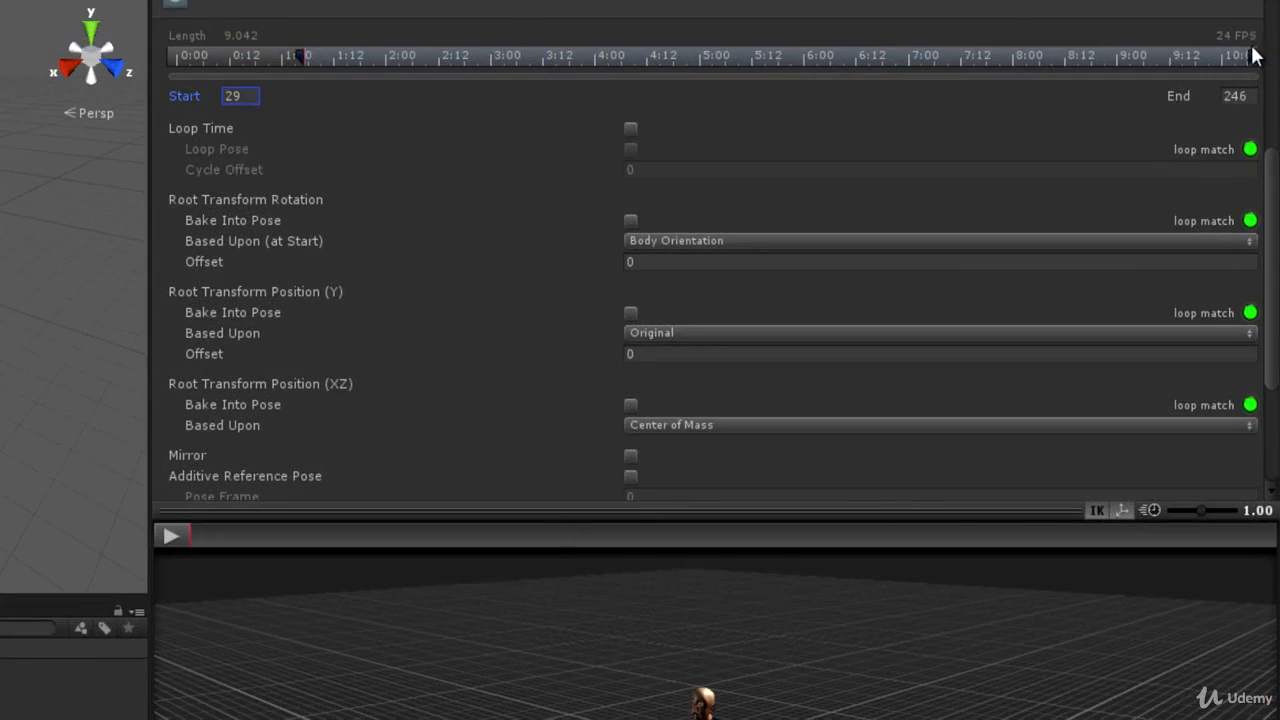
Step: Trim the clip's end to frame 93 using the loop match curves and play the result in an enlarged preview
mouse_move(1254, 55)
mouse_down()
mouse_move(487, 57)
mouse_move(585, 57)
mouse_up()
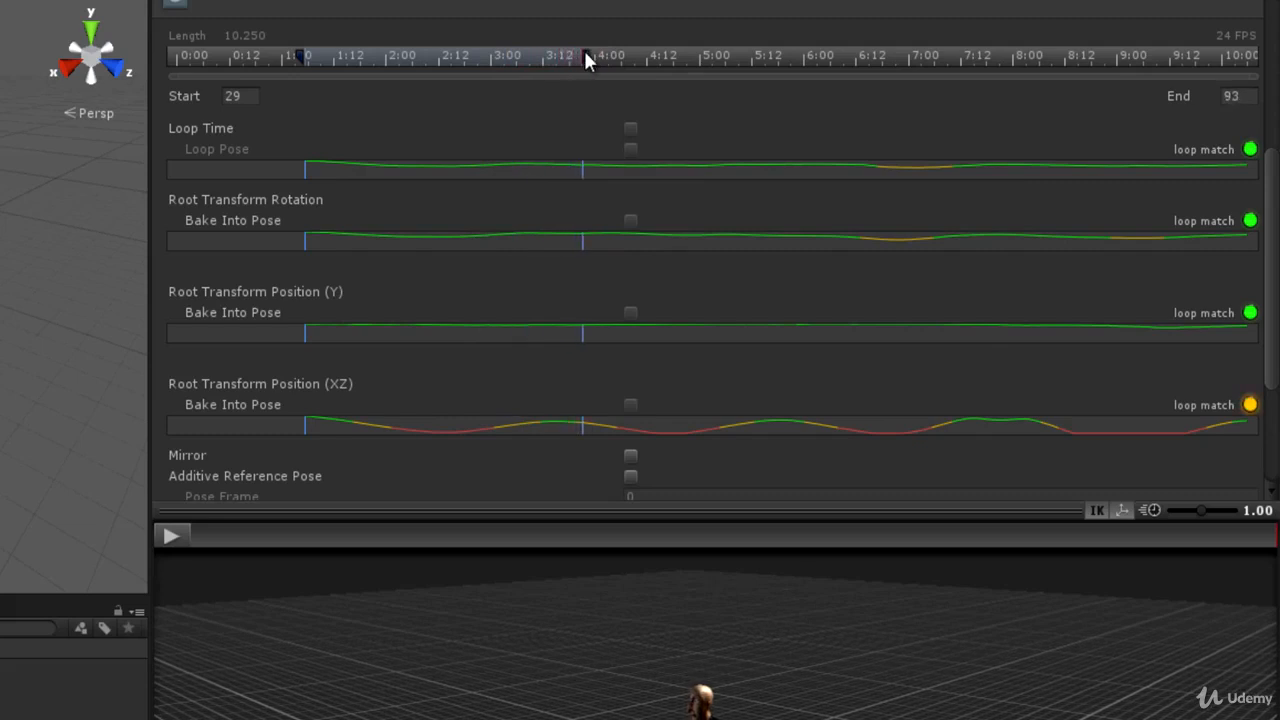
drag(586, 57, 586, 57)
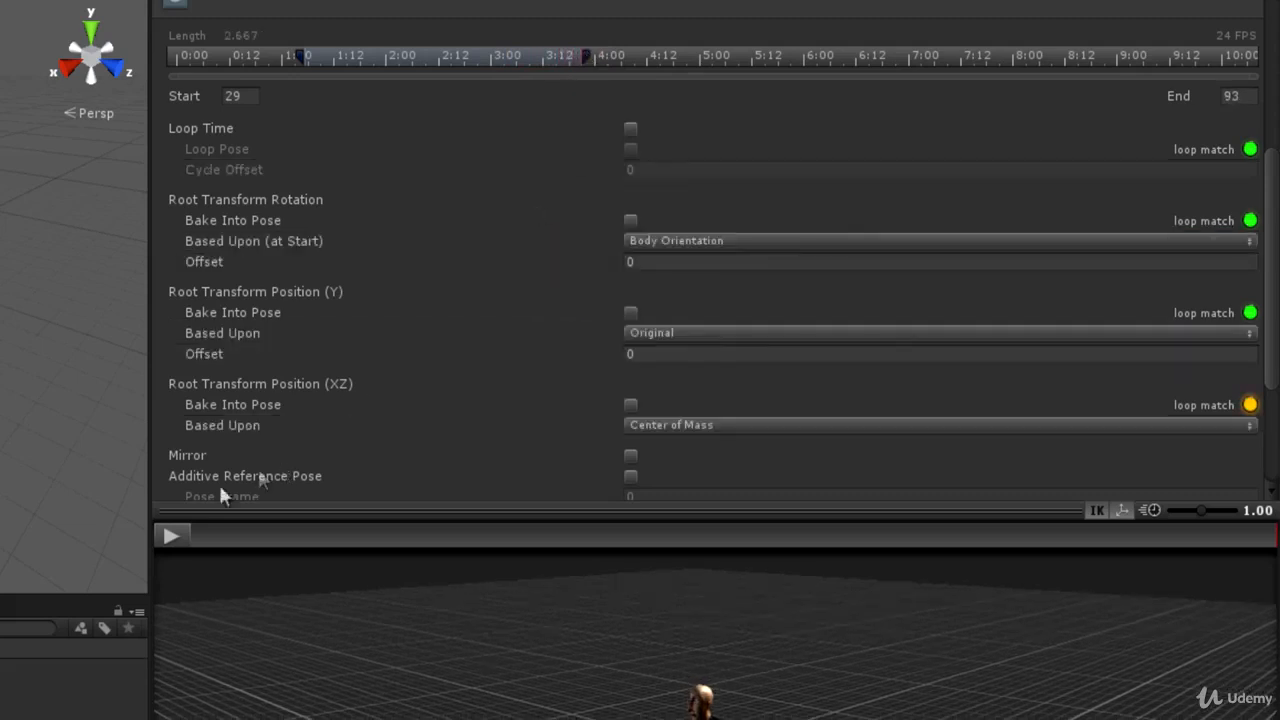
click(171, 536)
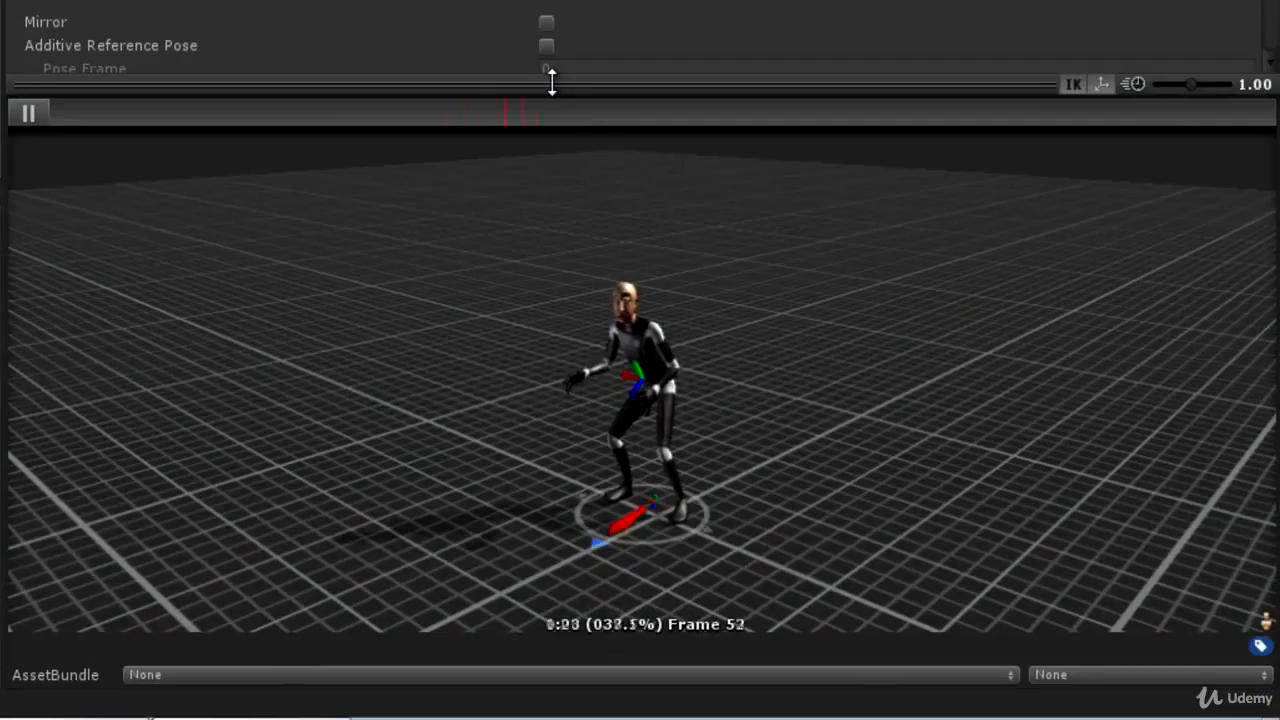
drag(552, 83, 552, 2)
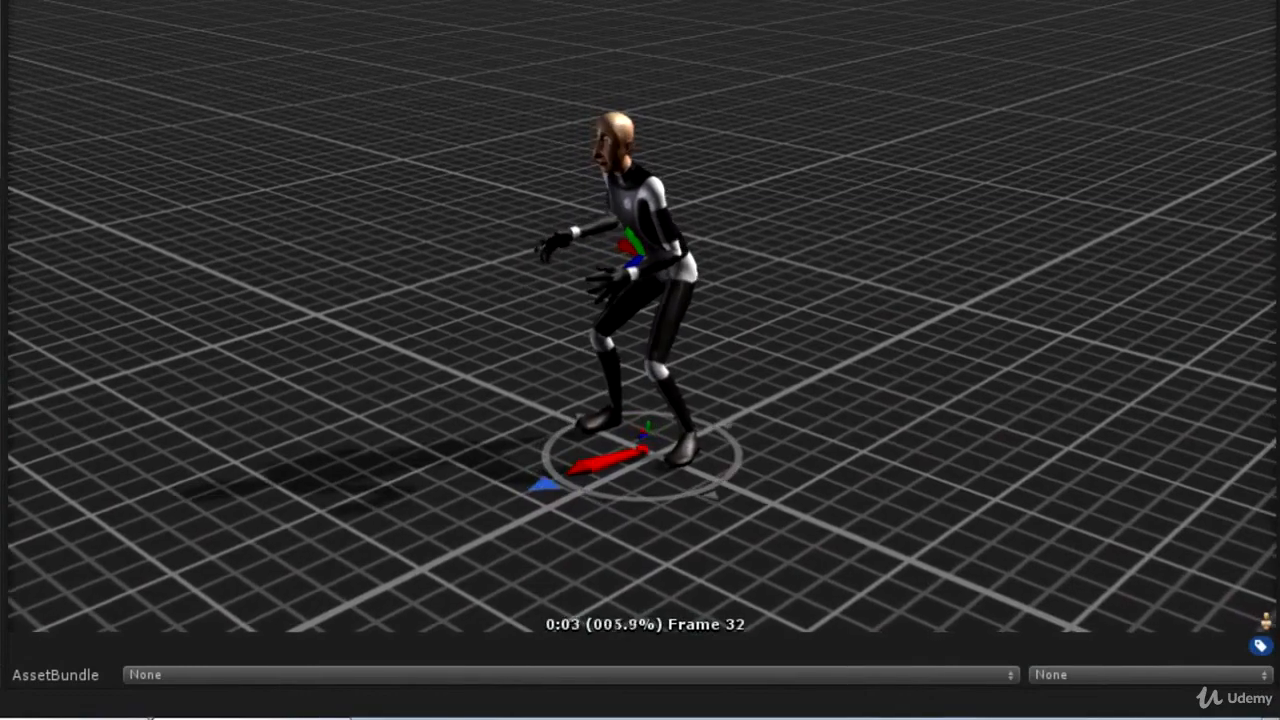
drag(511, 3, 511, 177)
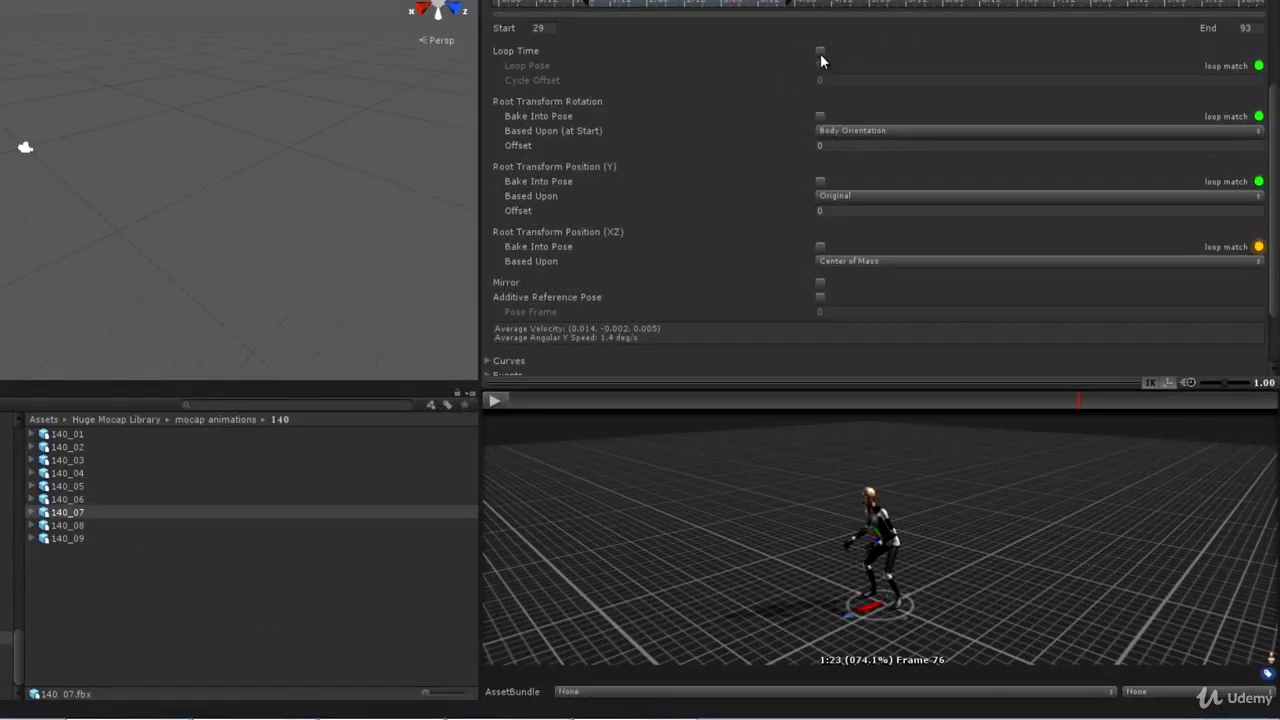
Step: Enable Loop Time and Loop Pose for the clip and check the looping playback from several angles
click(820, 51)
click(820, 66)
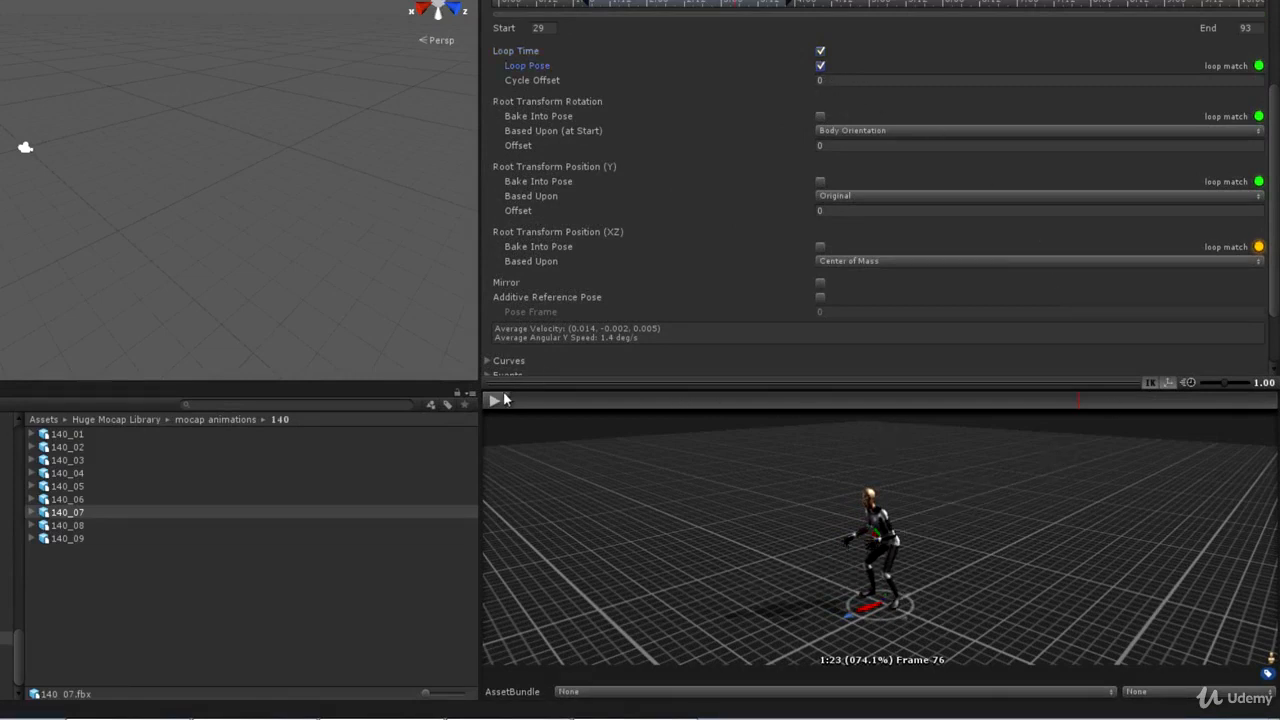
drag(652, 385, 663, 57)
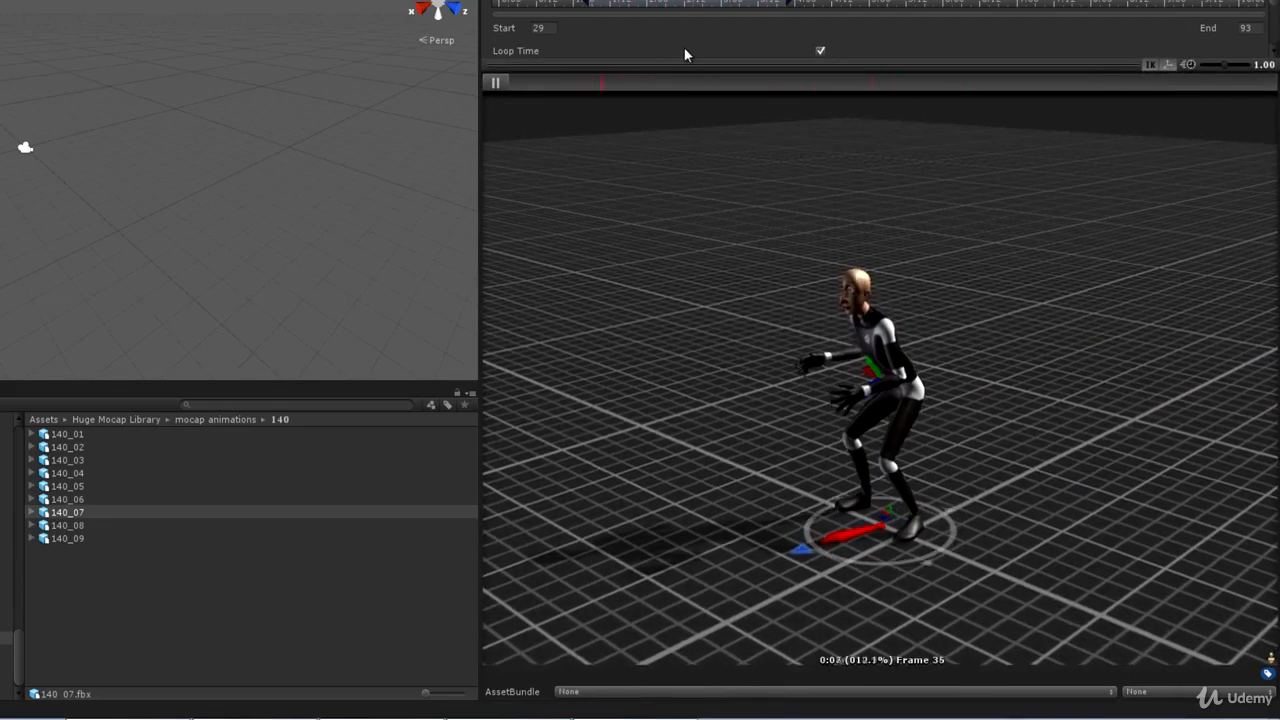
middle_drag(836, 297, 725, 300)
right_drag(725, 300, 881, 340)
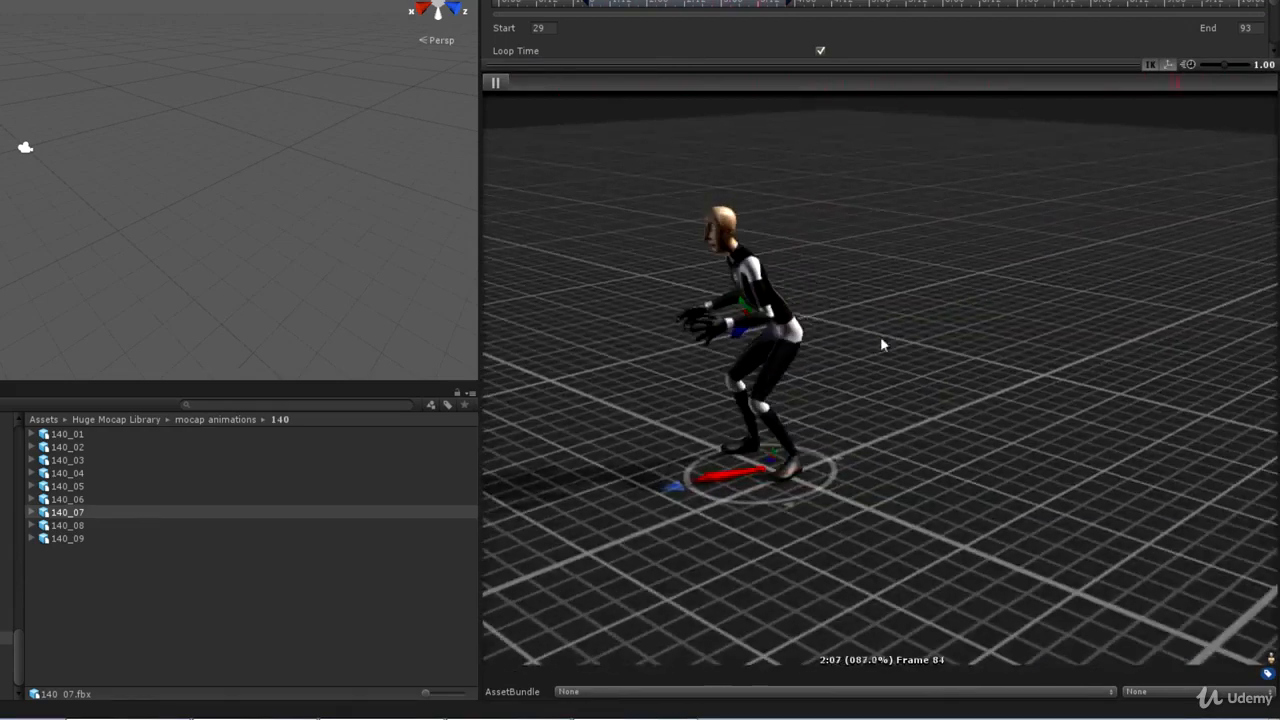
mouse_move(881, 340)
middle_down()
mouse_move(1037, 246)
mouse_move(901, 329)
middle_up()
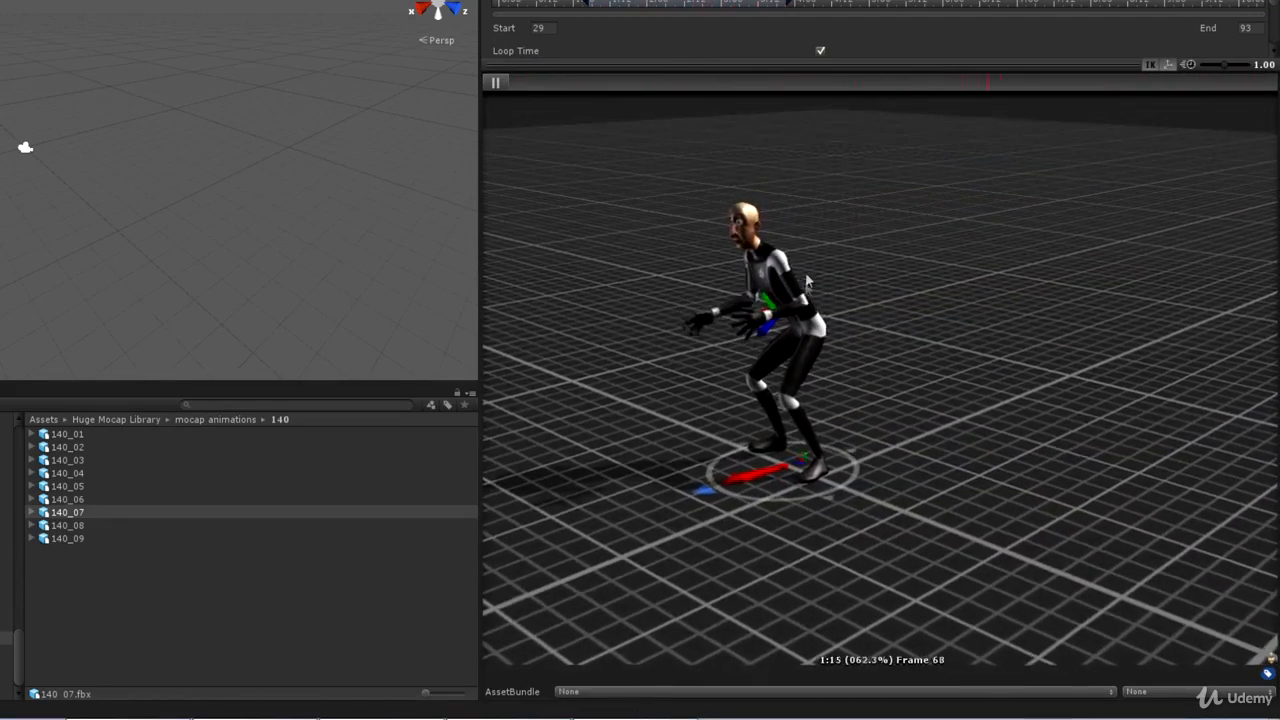
right_drag(892, 320, 1007, 342)
click(495, 83)
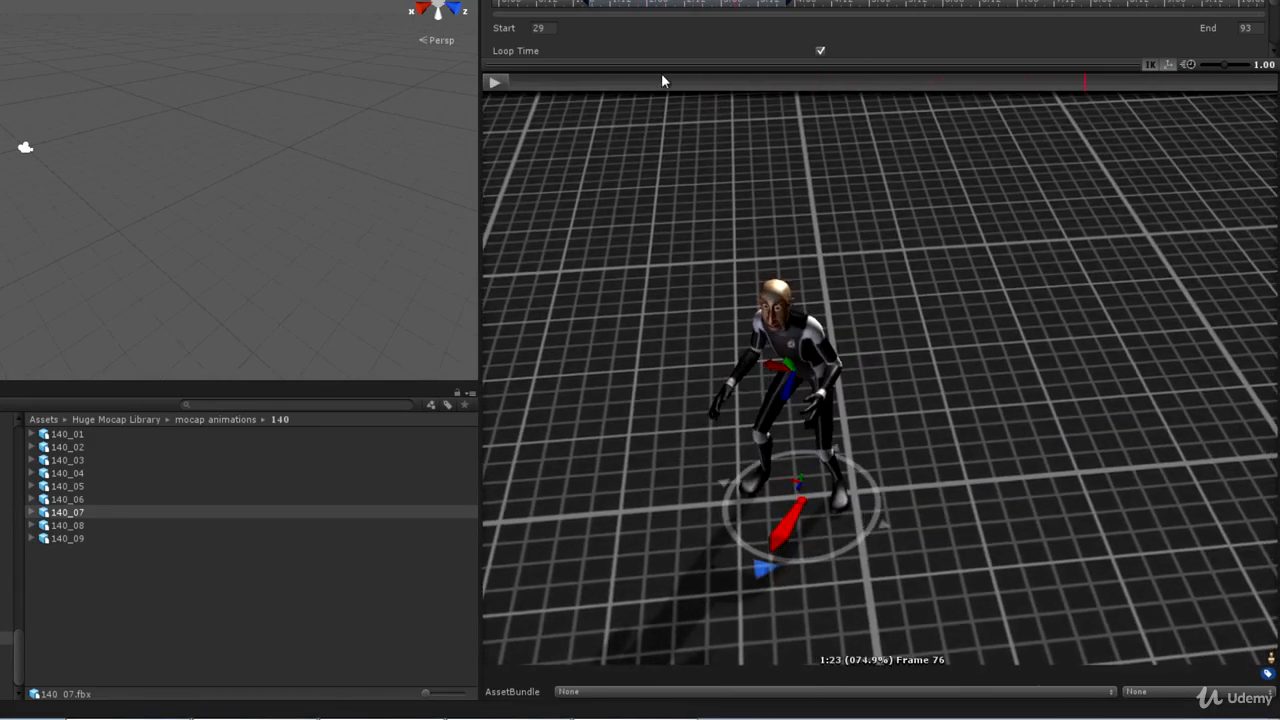
Step: Apply the new clip's import settings and rename the 140_07 file as Alerted Idle
drag(662, 61, 662, 374)
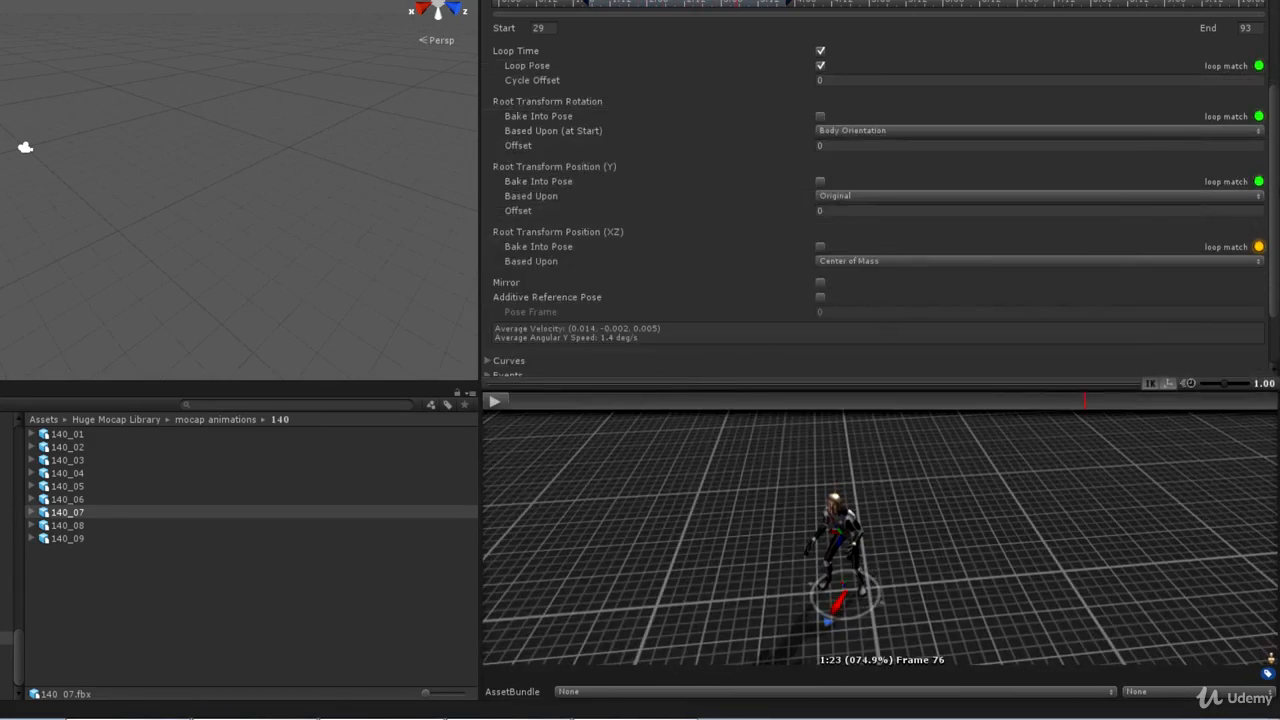
scroll(1273, 311, down, 2)
click(1243, 358)
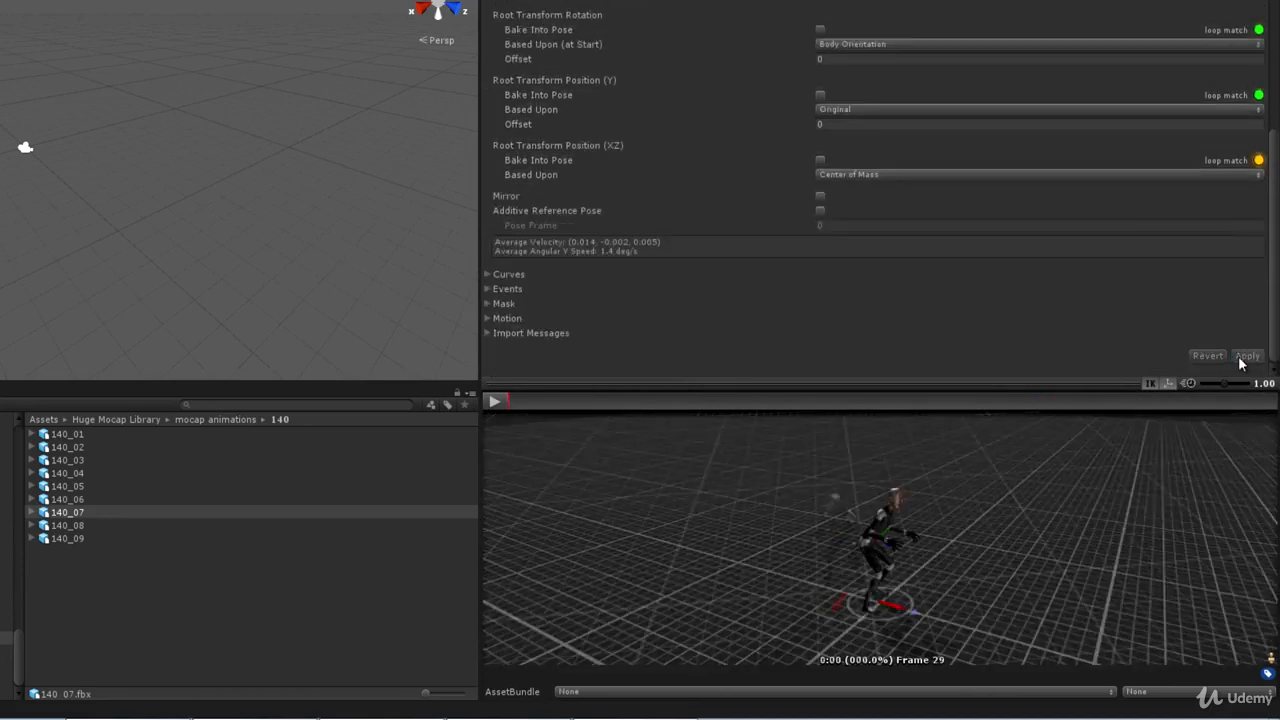
click(72, 512)
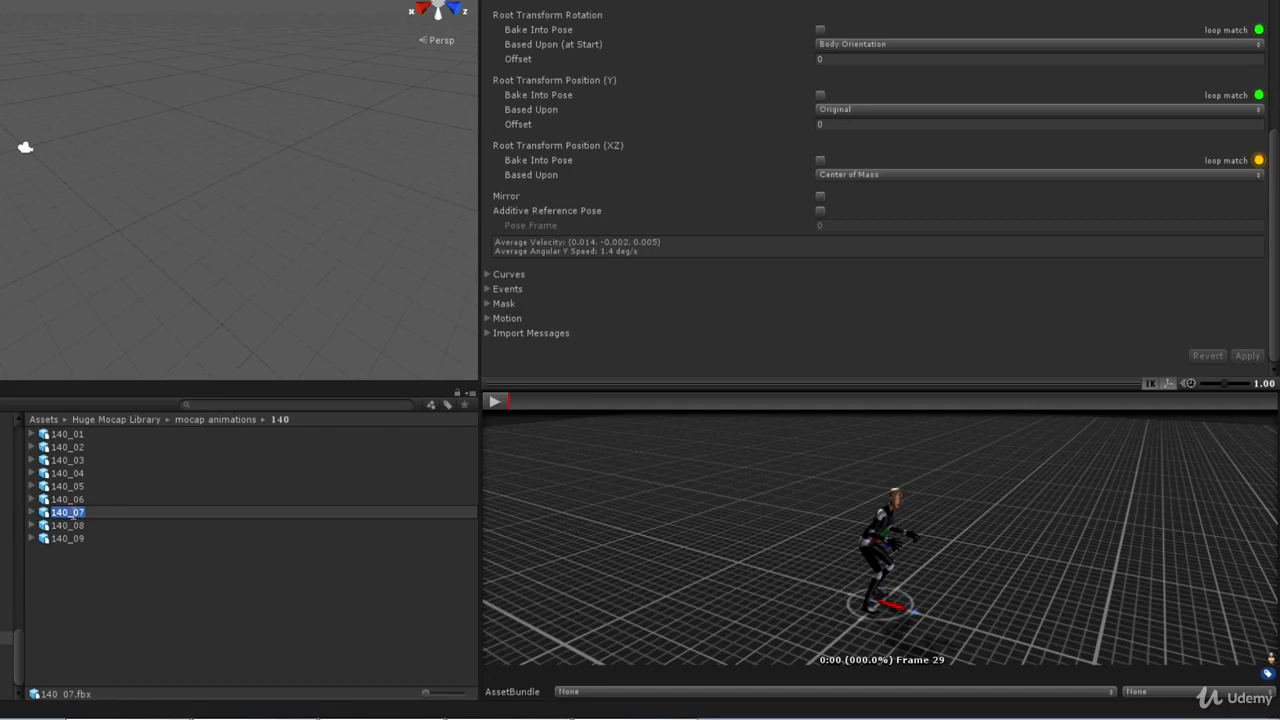
key(BackSpace)
key(Return)
Step: Move the Alerted Idle file into the Game Institute folder inside Dead Earth's Animations folder
drag(15, 660, 19, 471)
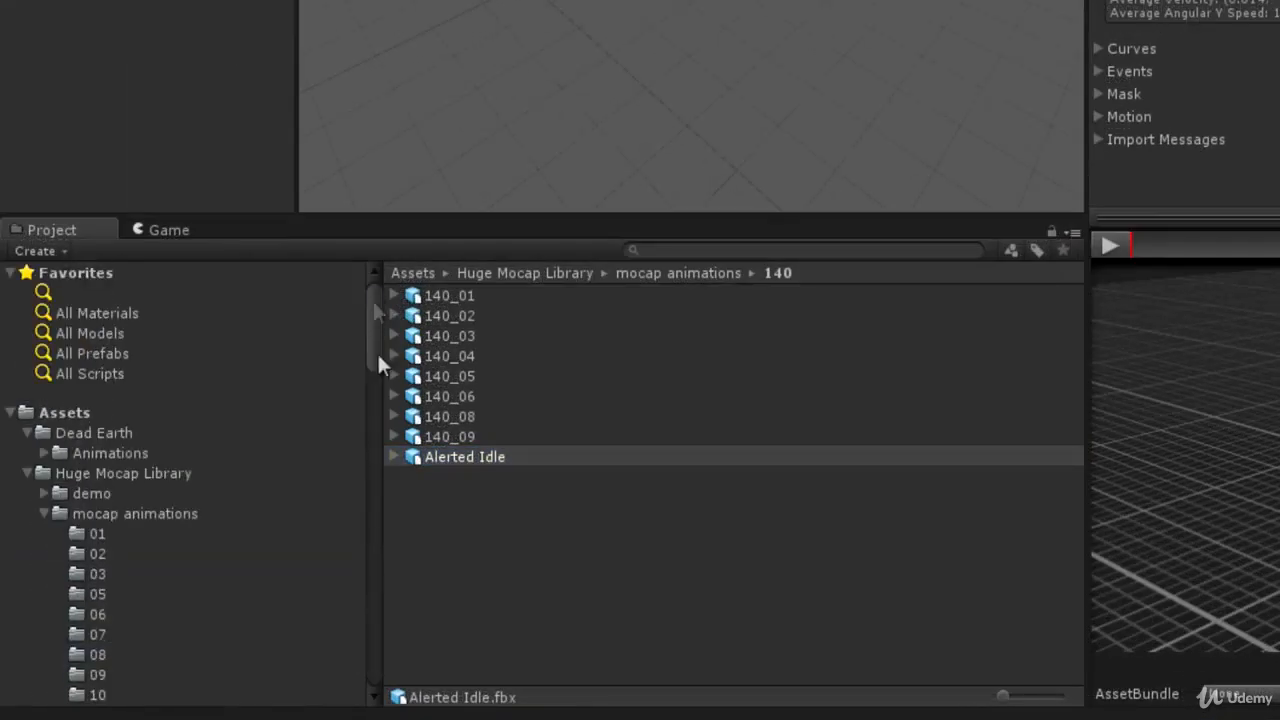
click(44, 451)
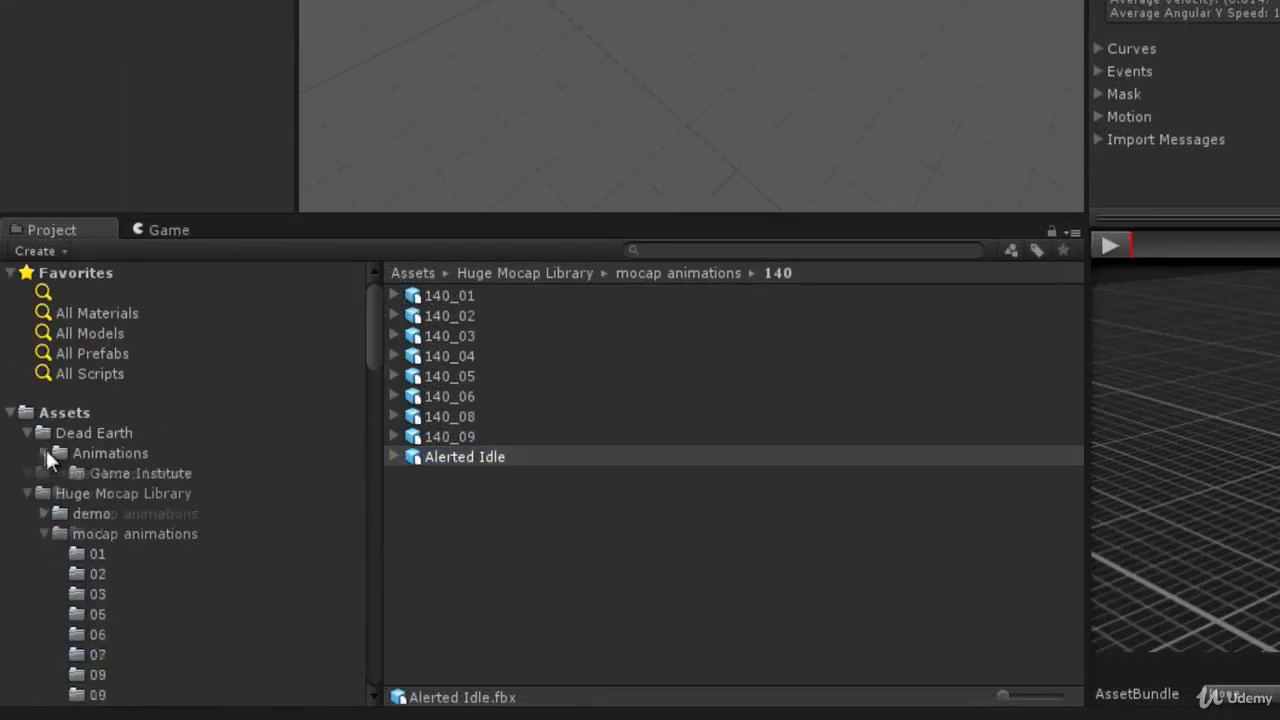
drag(445, 457, 155, 482)
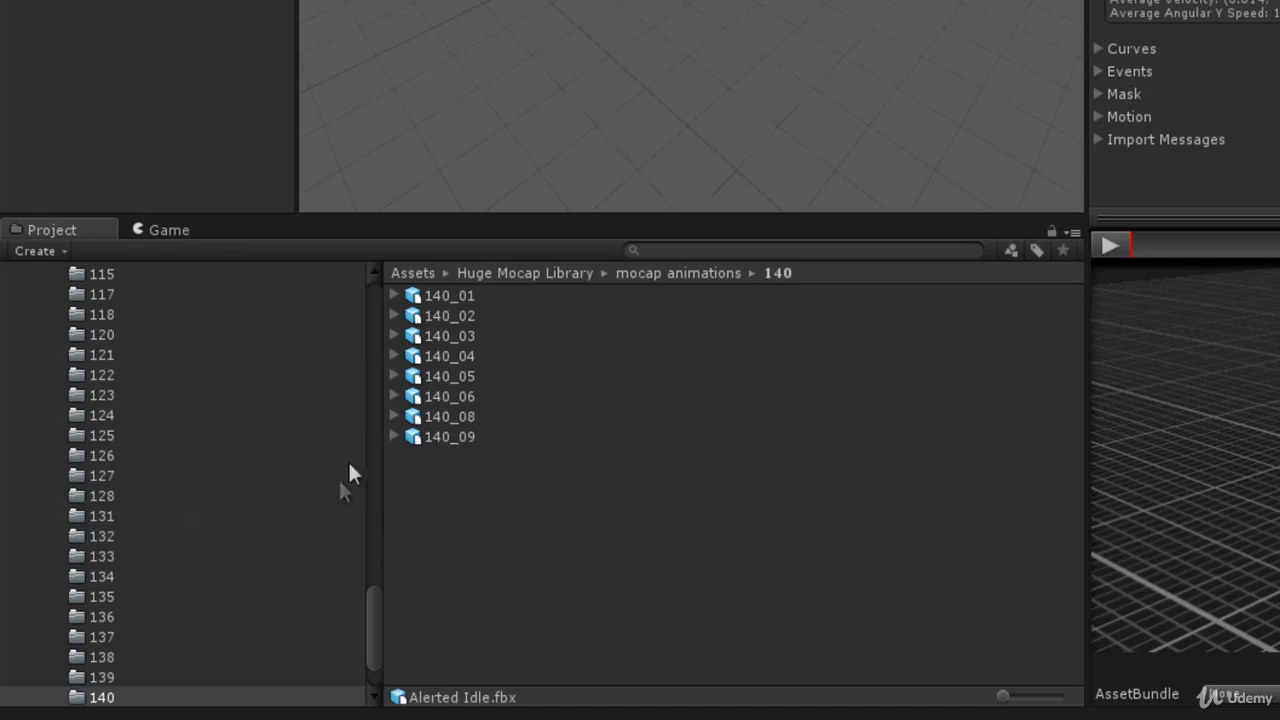
Step: Open folder 120 of the mocap animations and select the 120_19 file
drag(366, 606, 372, 594)
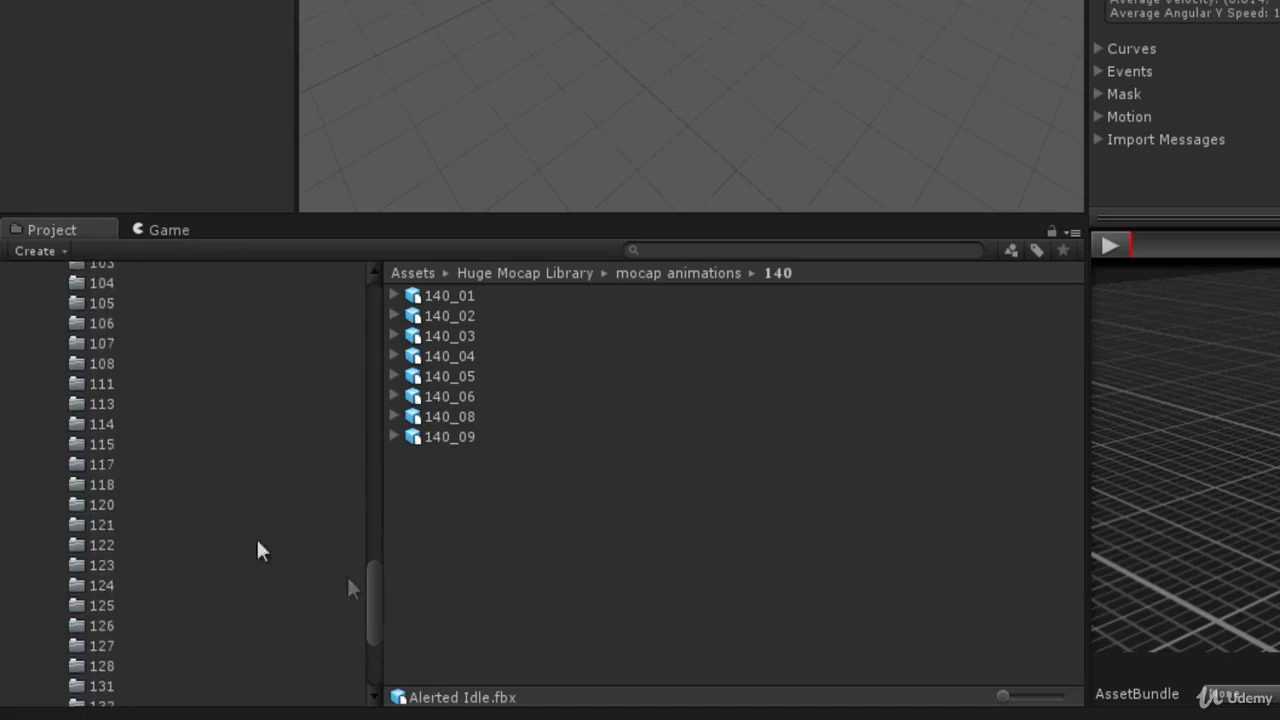
click(102, 504)
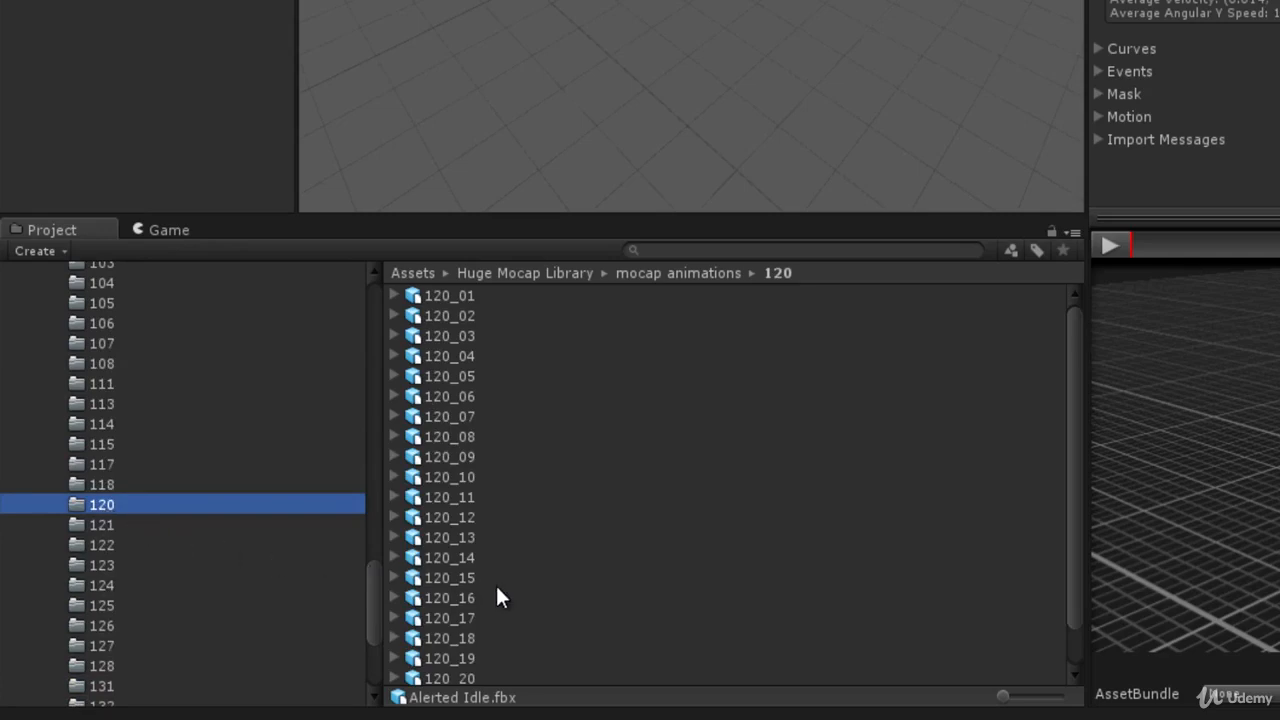
click(456, 657)
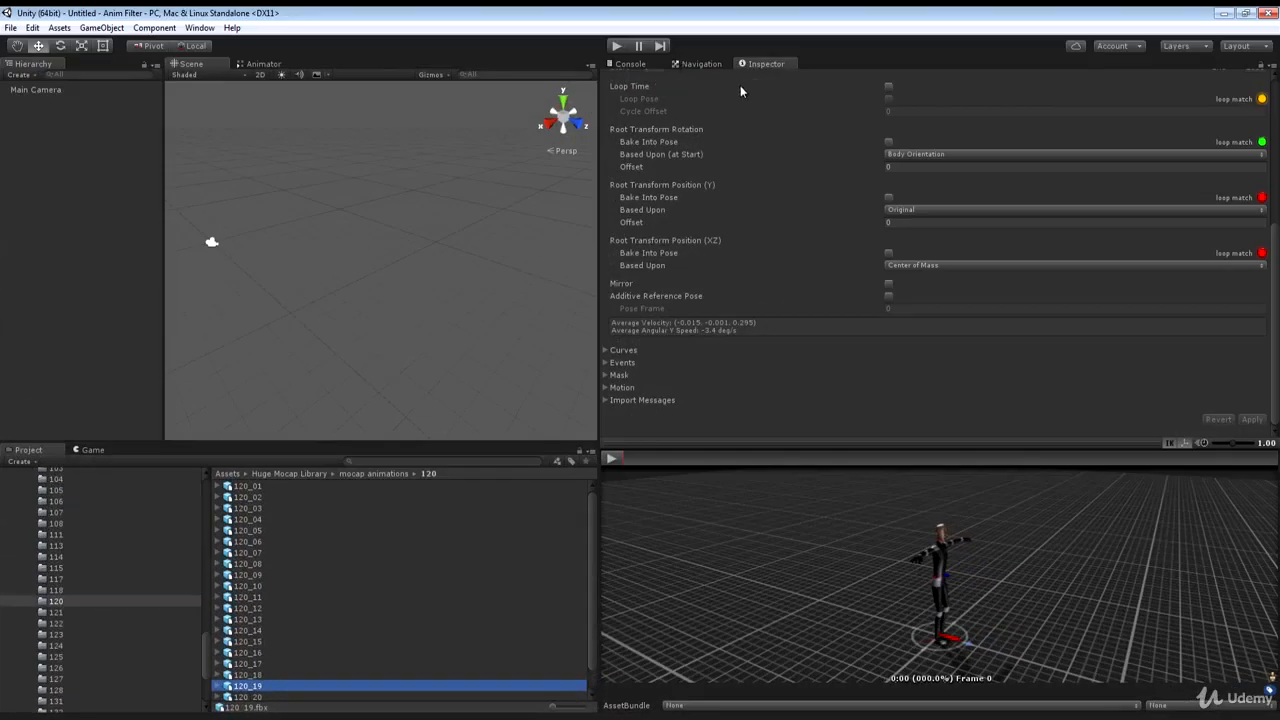
Step: Play the 120_19 animation in an enlarged preview and replay its opening section to examine the motion
drag(1274, 337, 1274, 229)
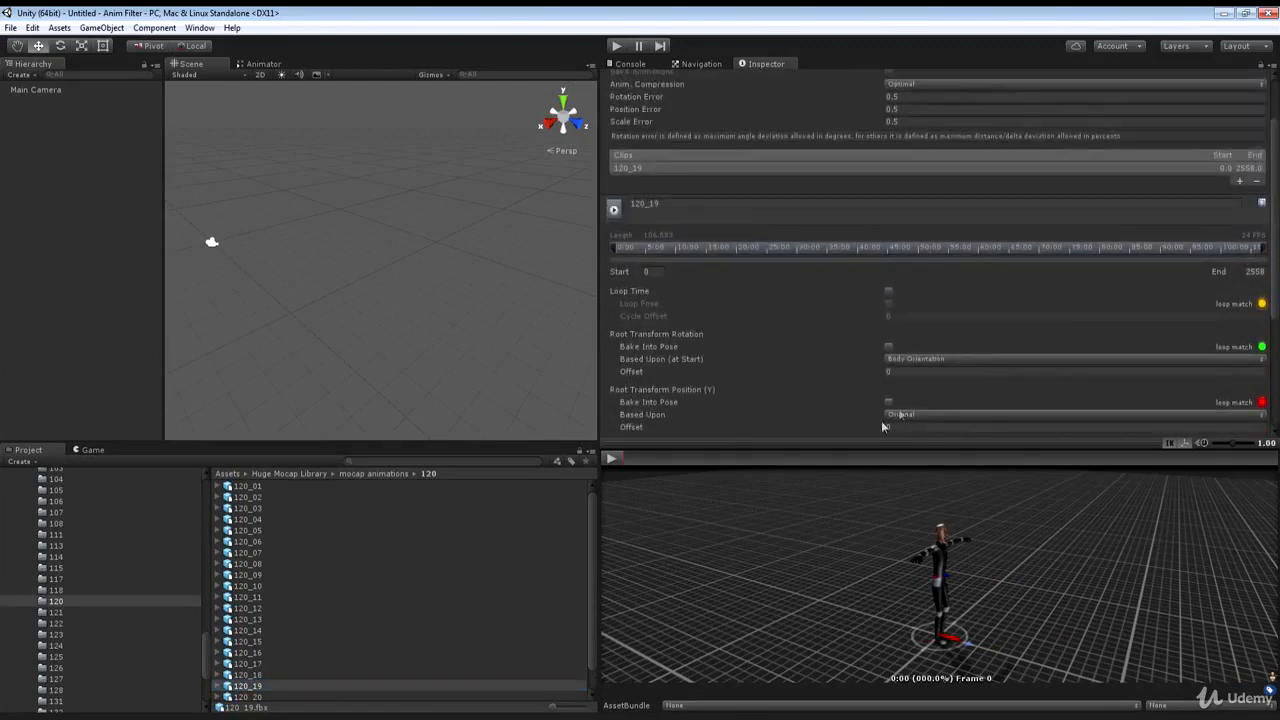
drag(845, 442, 612, 172)
click(612, 188)
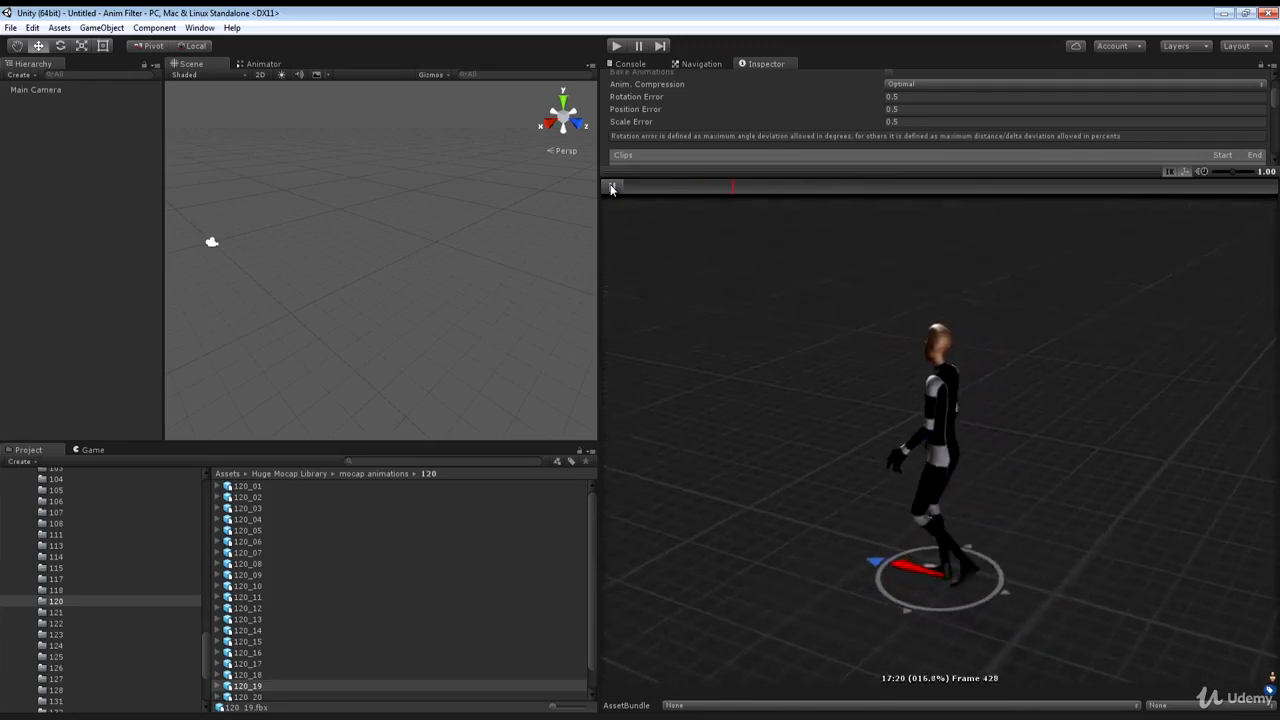
drag(742, 190, 617, 186)
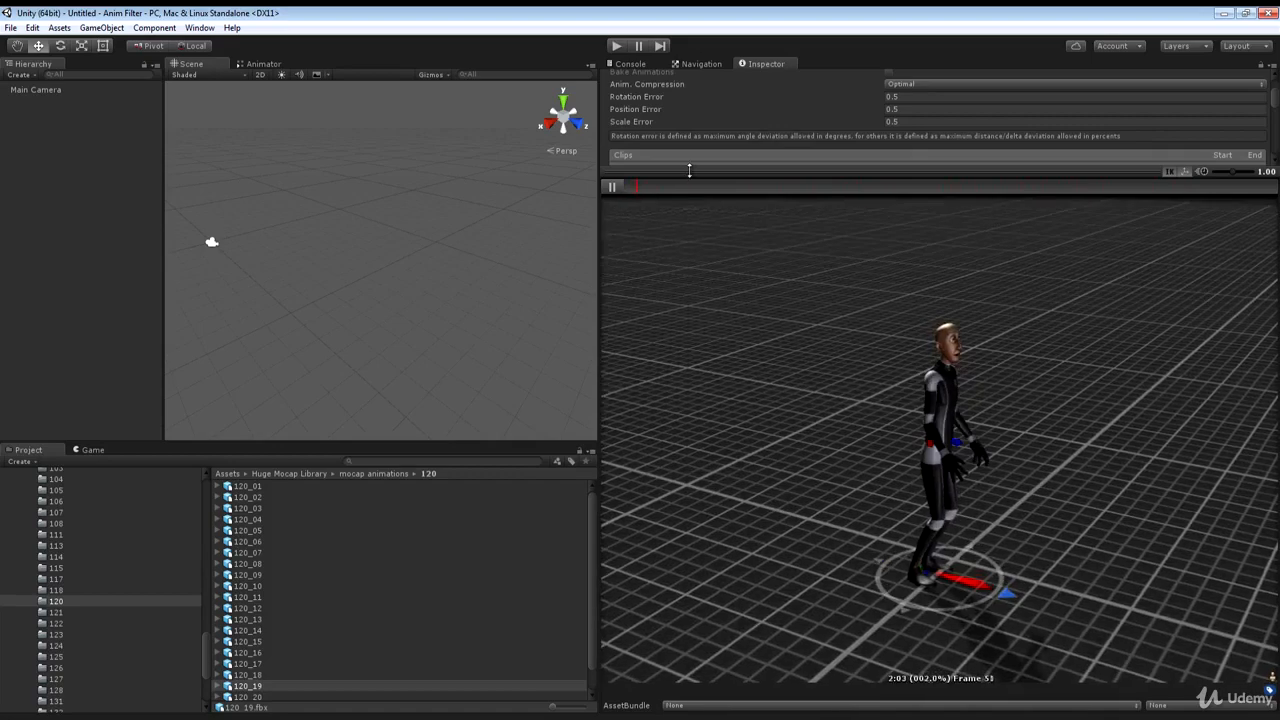
click(613, 187)
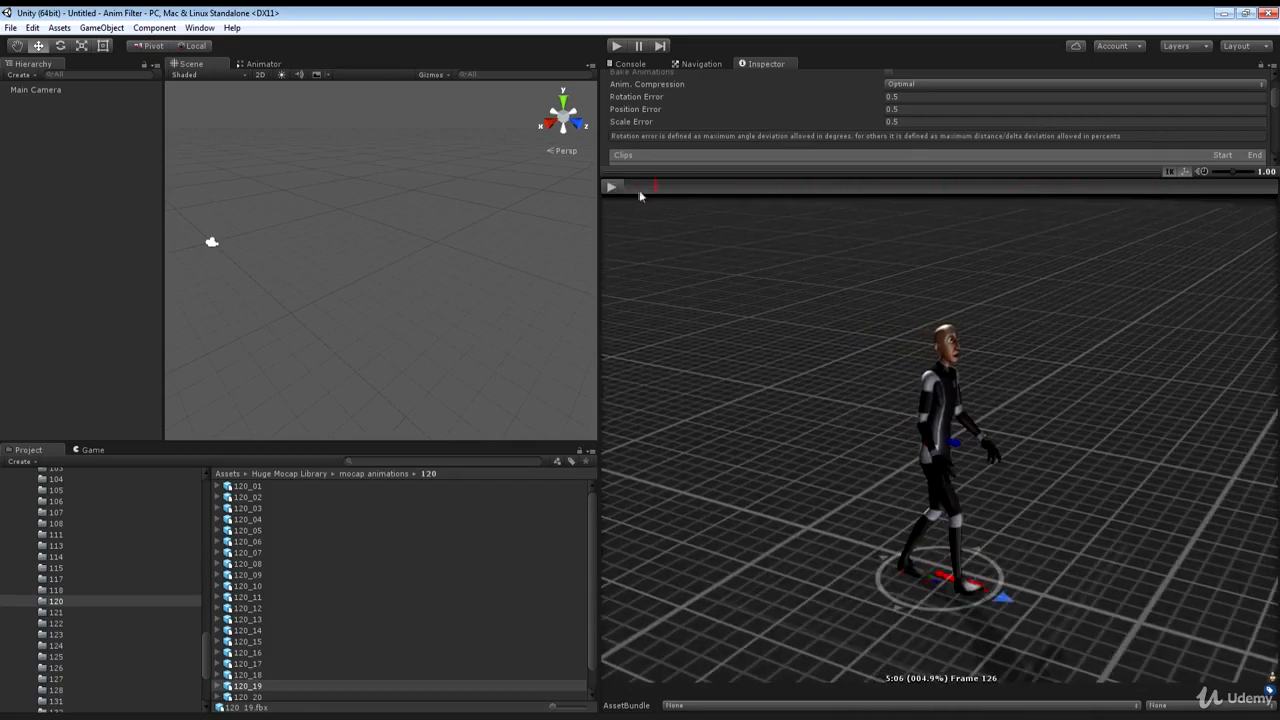
Step: Add a second animation clip to 120_19 and name it Turn On Spot Left
drag(660, 186, 661, 362)
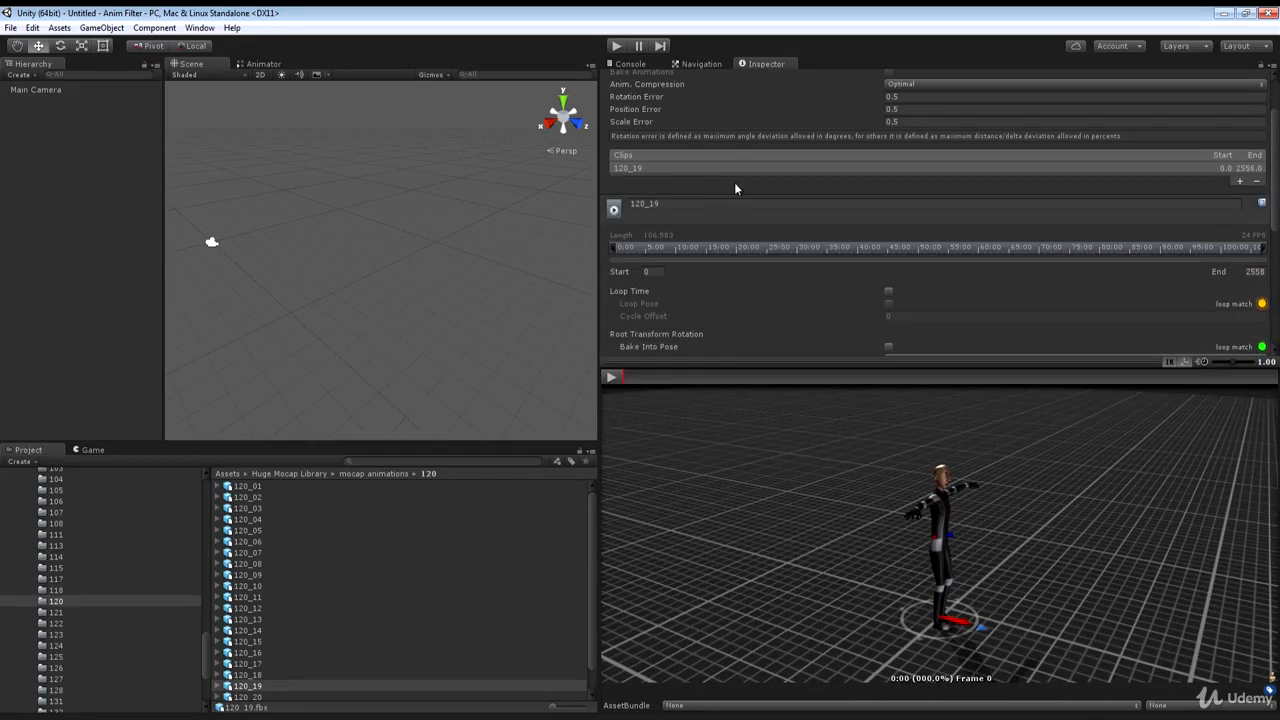
click(1240, 182)
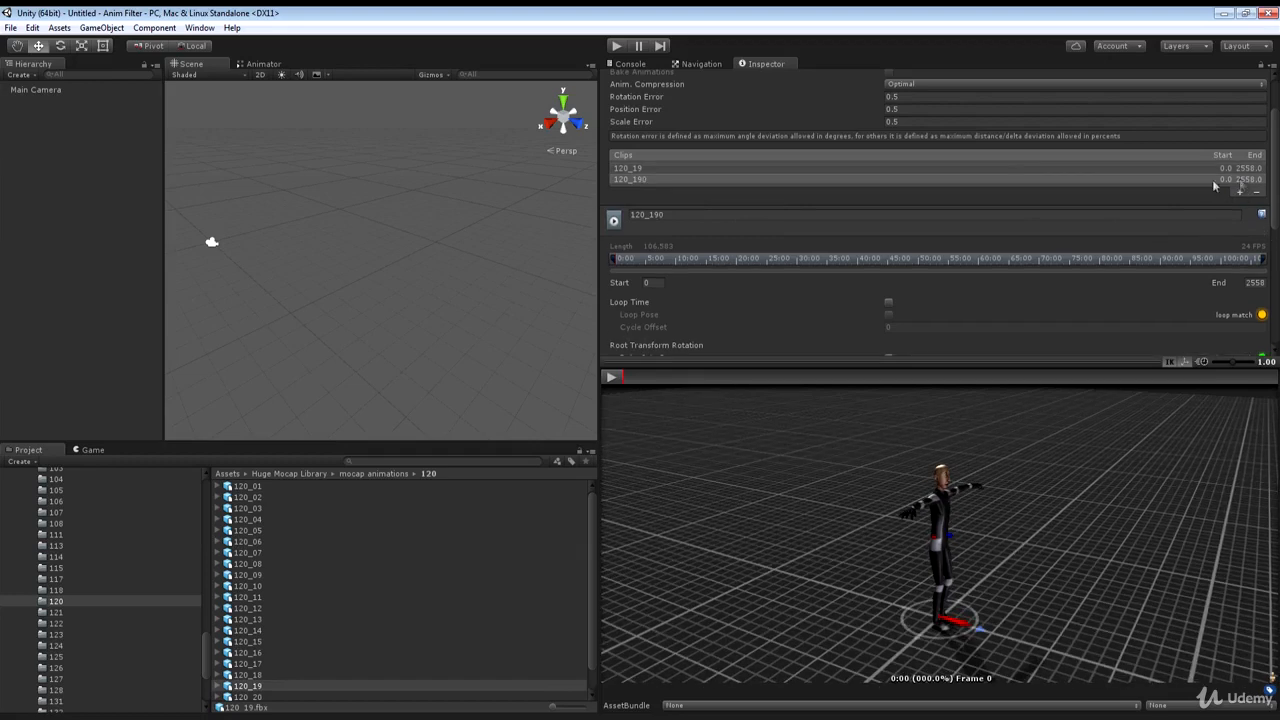
click(642, 178)
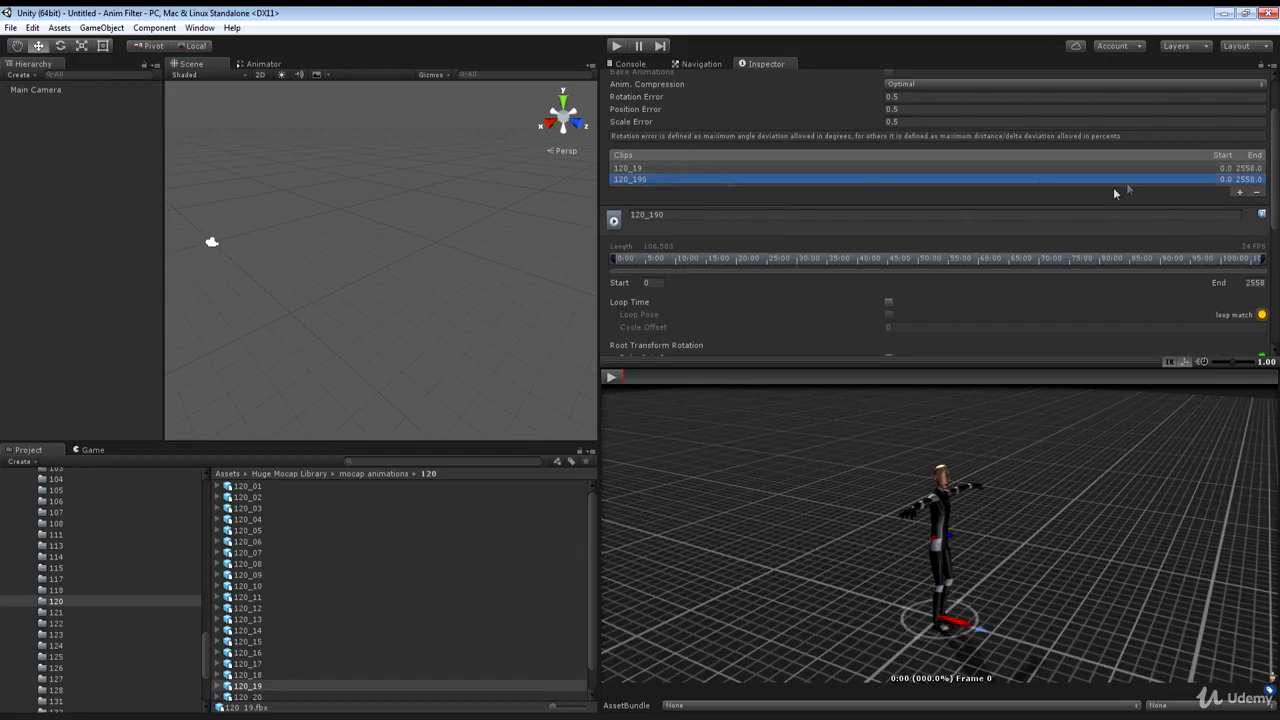
click(690, 214)
key(BackSpace)
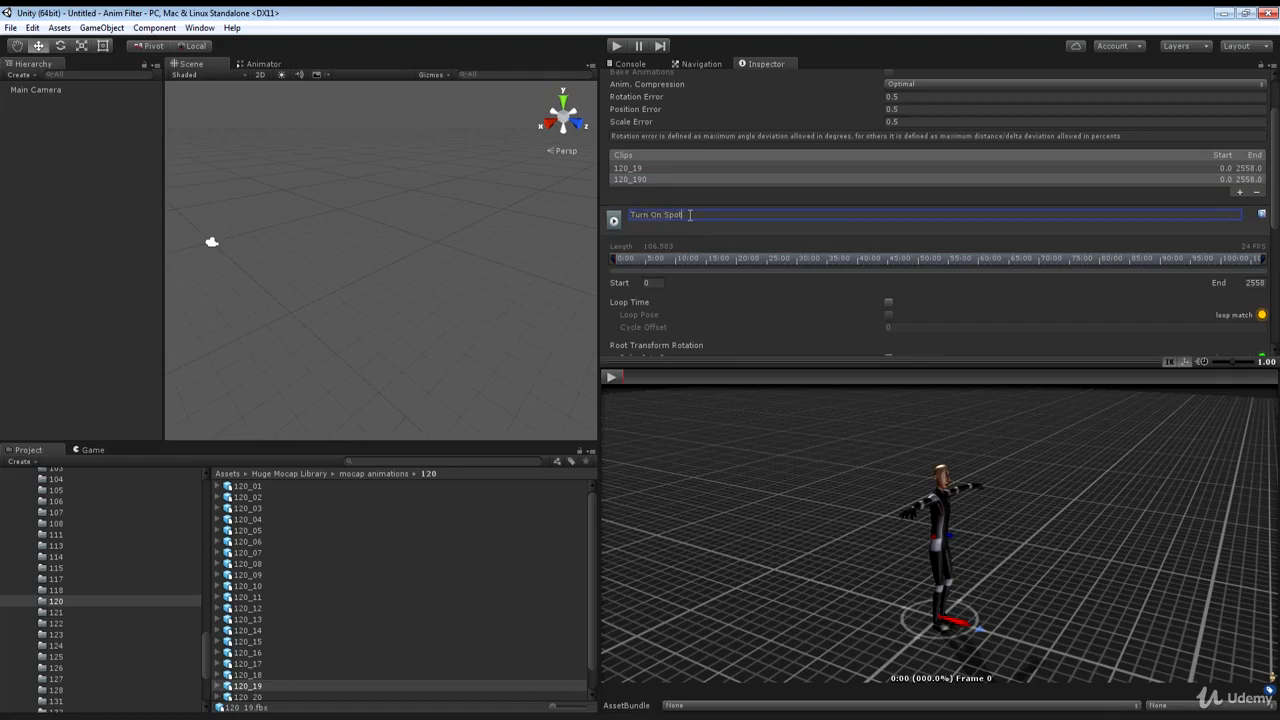
key(Return)
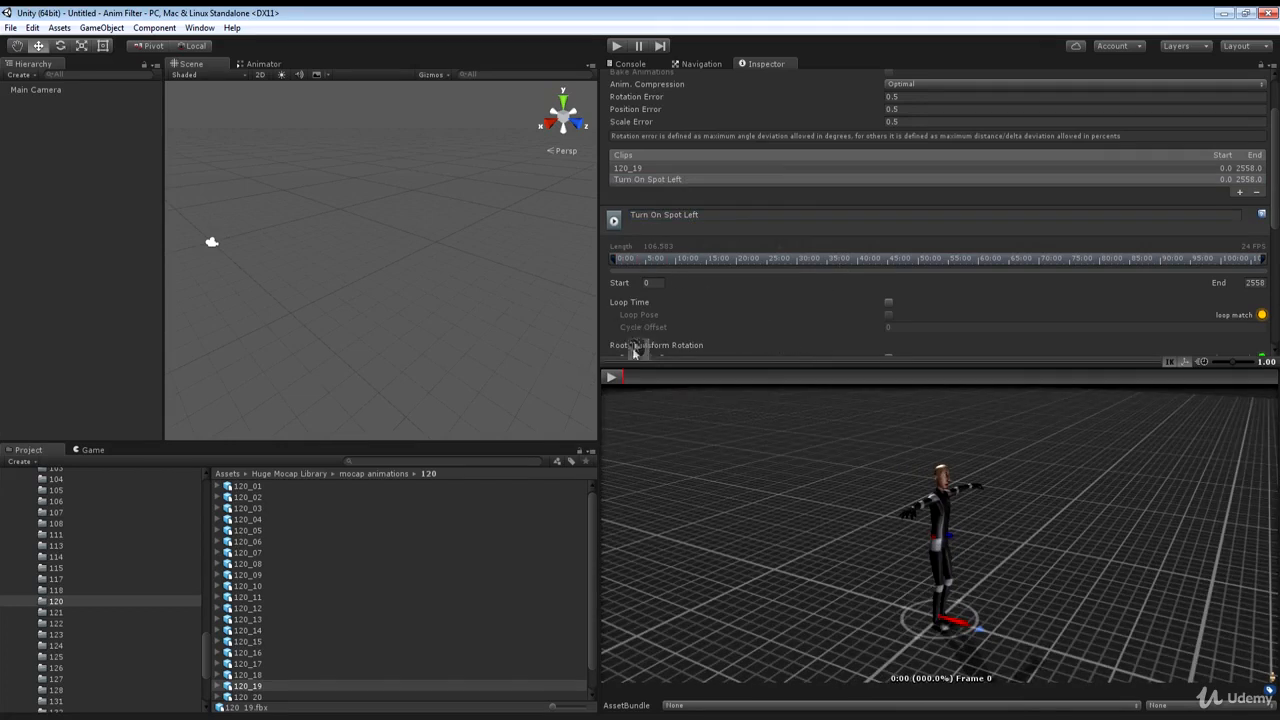
Step: Scrub the preview to find where the turn on the spot begins and set the clip's start frame to 320
drag(630, 381, 706, 413)
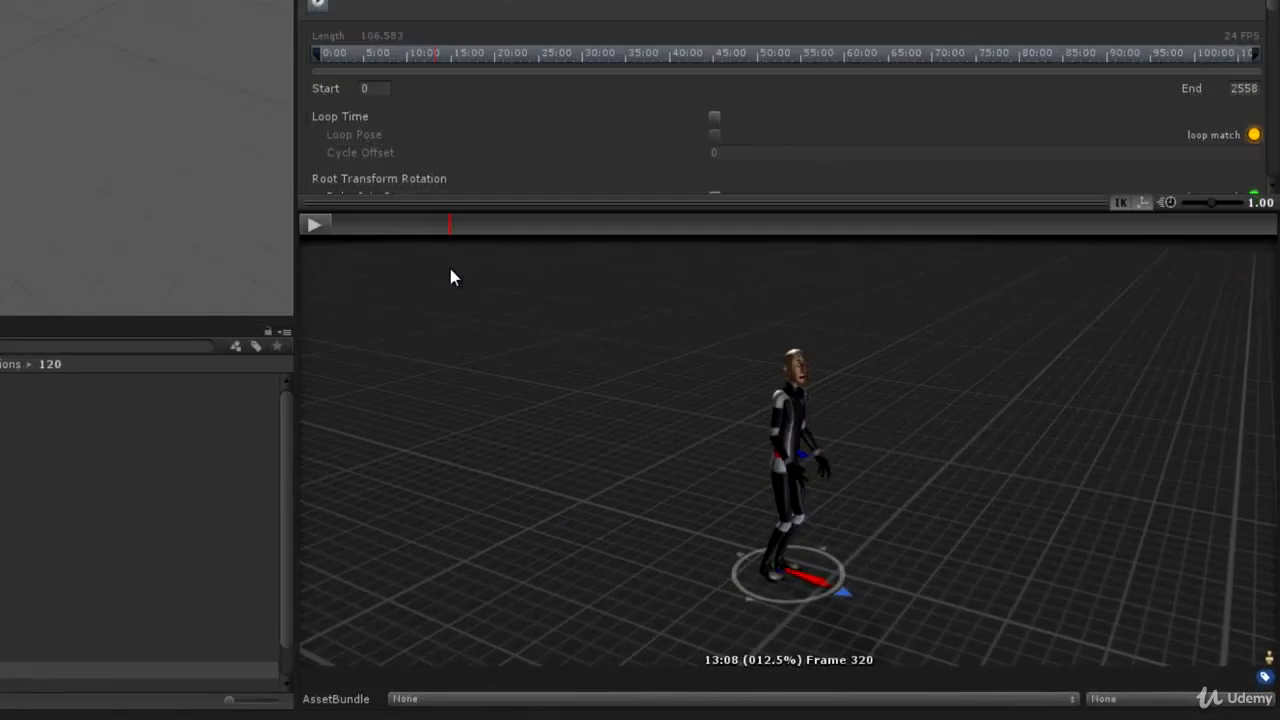
drag(452, 269, 450, 269)
click(379, 87)
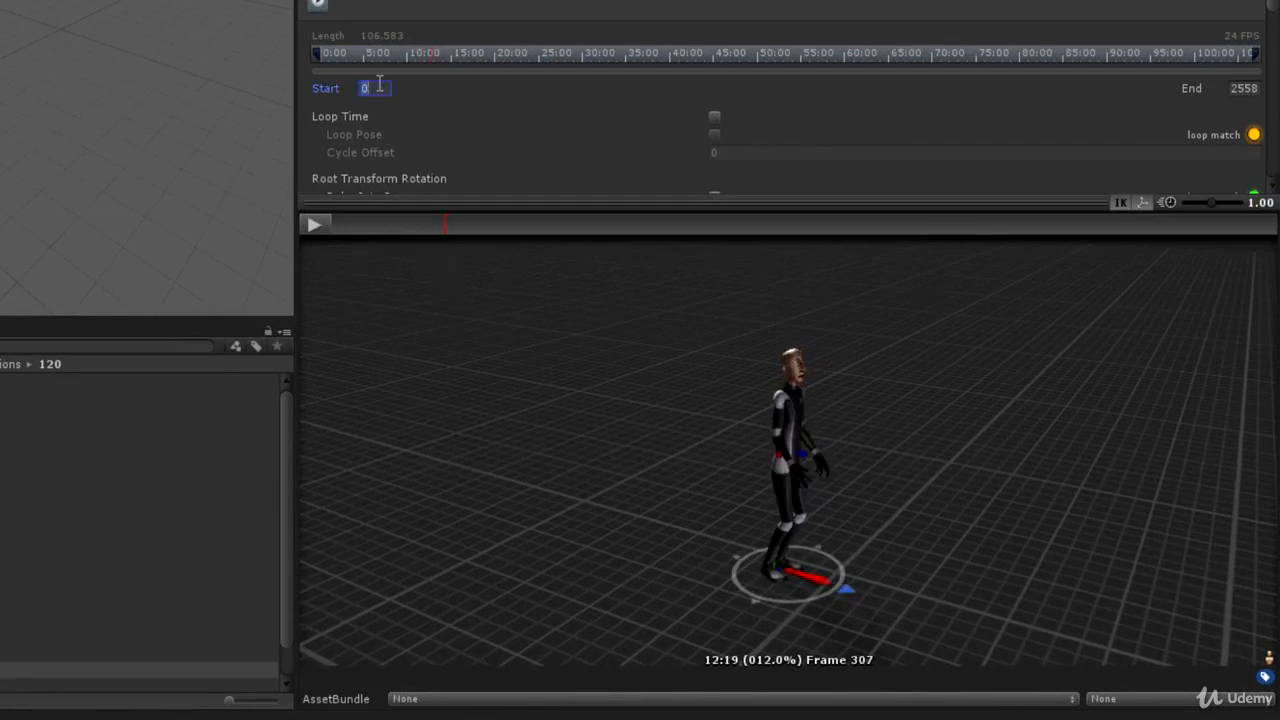
text(320)
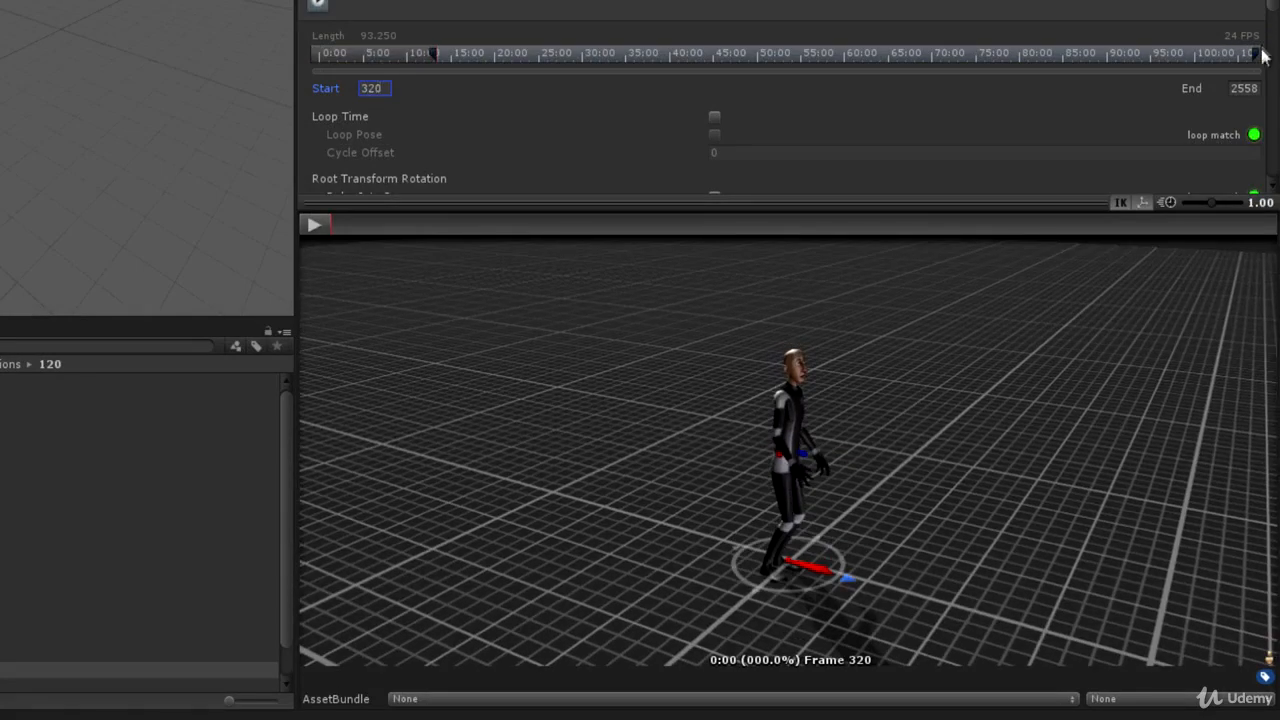
Step: Trim the clip's end to frame 386, check its loop match indicators and play the result
mouse_move(1257, 60)
mouse_down()
mouse_move(438, 55)
mouse_move(463, 53)
mouse_up()
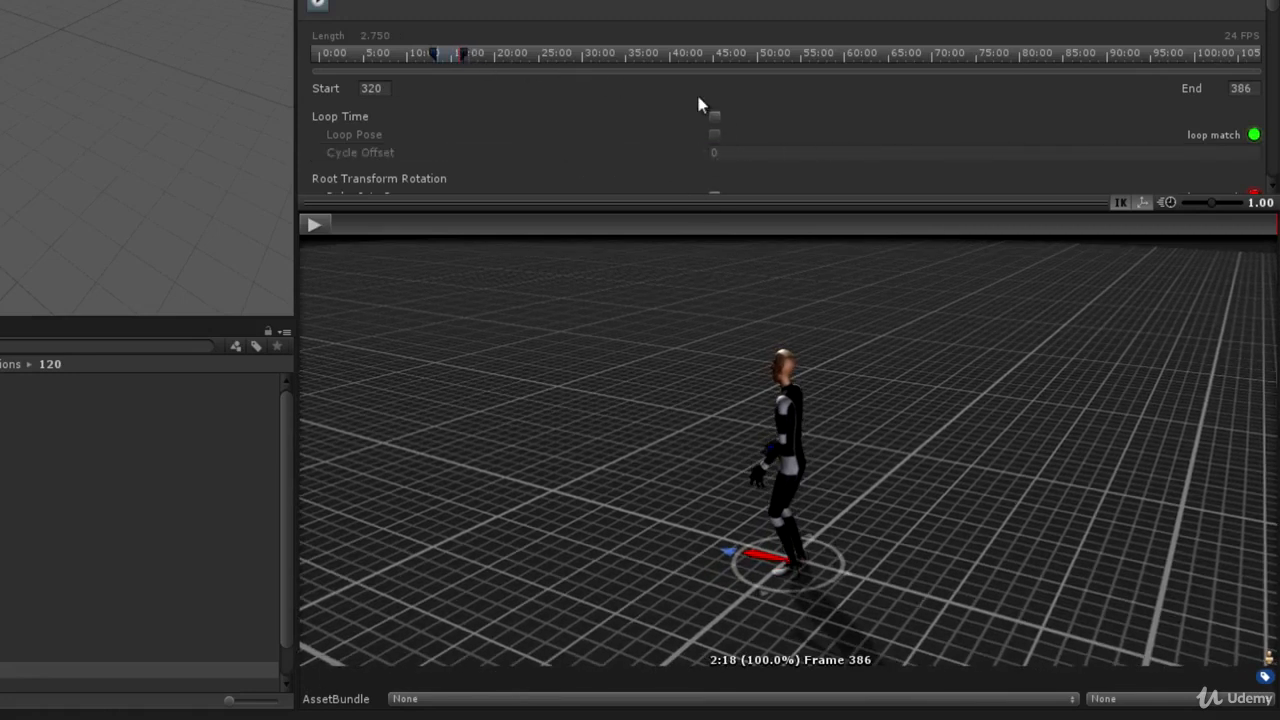
scroll(780, 100, down, 5)
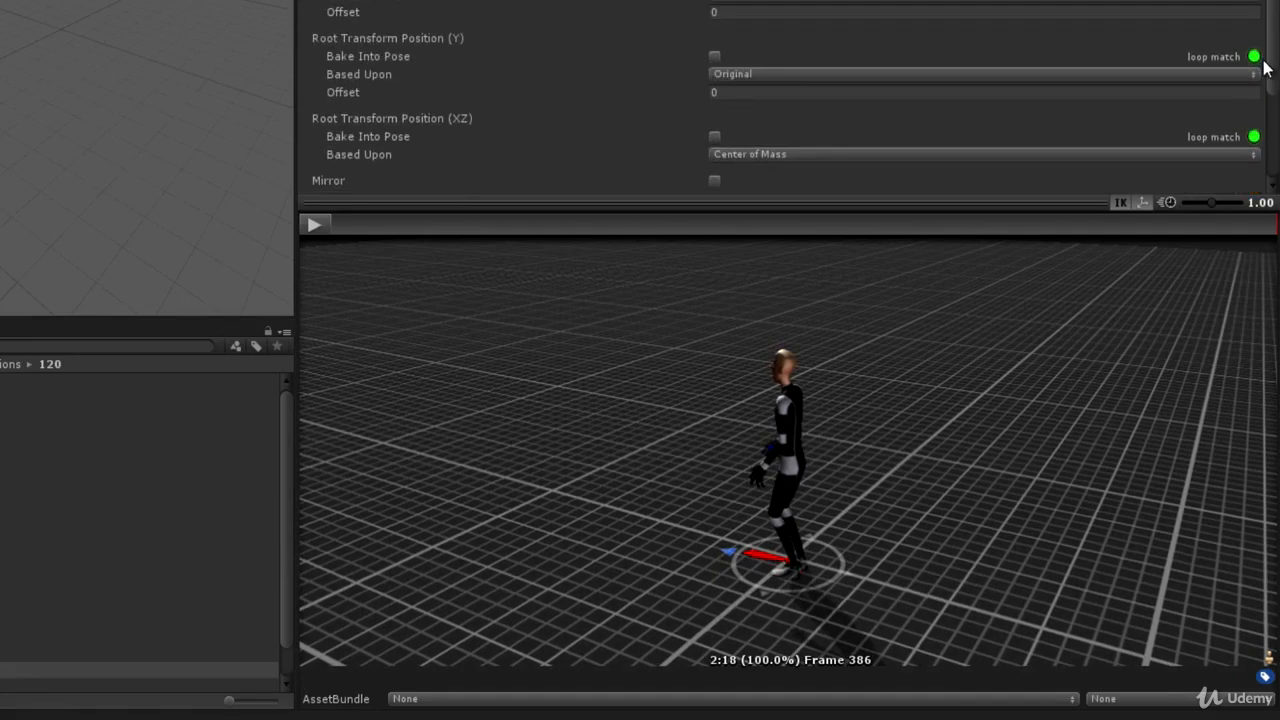
scroll(780, 100, up, 6)
scroll(780, 100, down, 2)
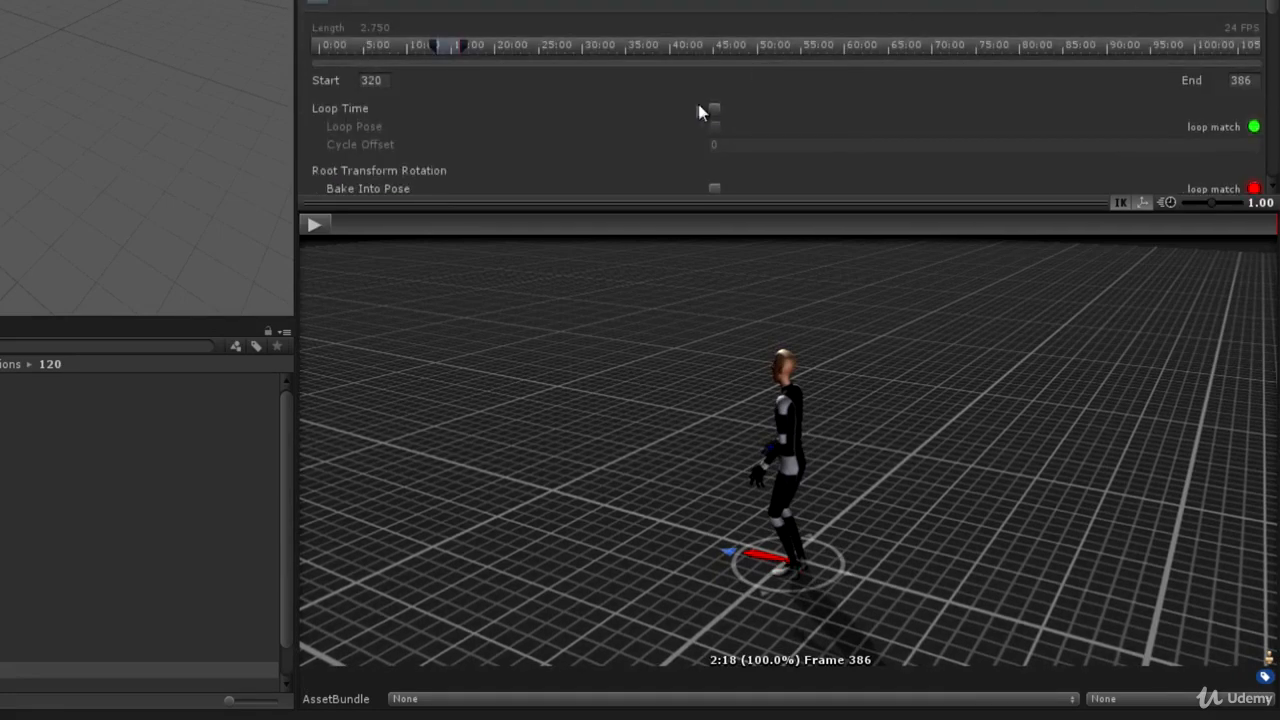
click(318, 226)
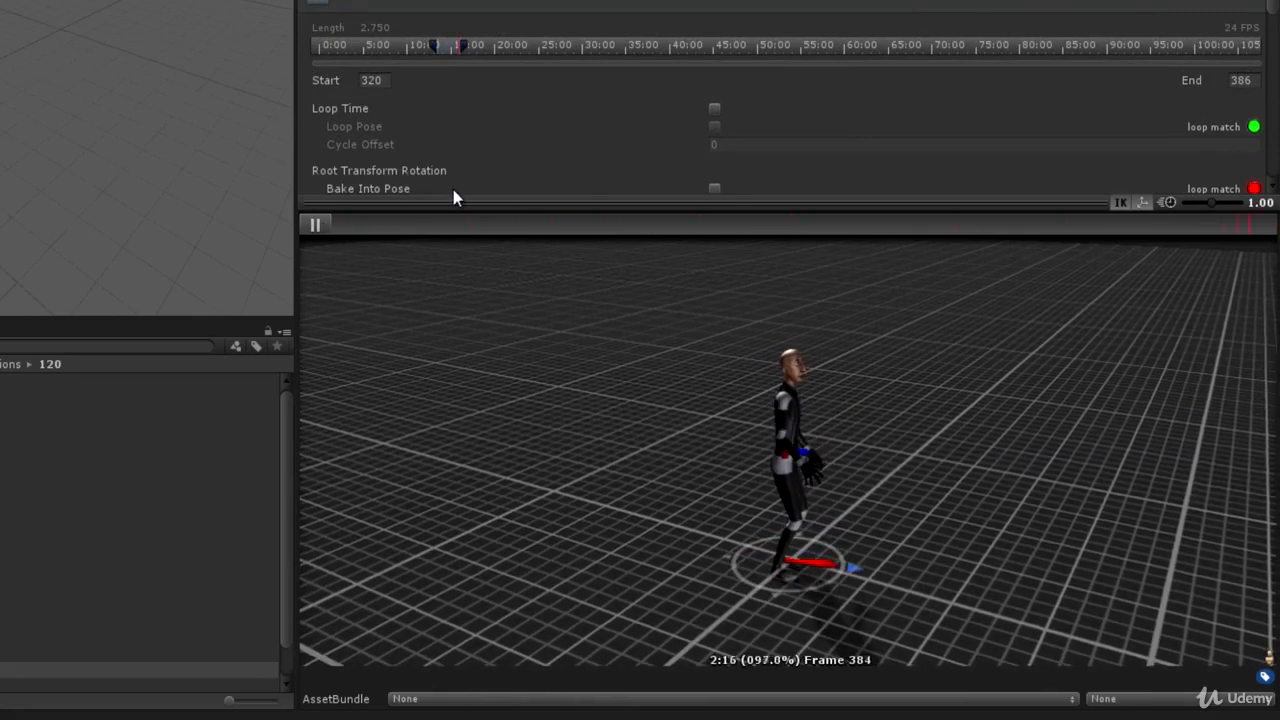
Step: Enable Loop Time and Loop Pose for the turning clip
click(714, 108)
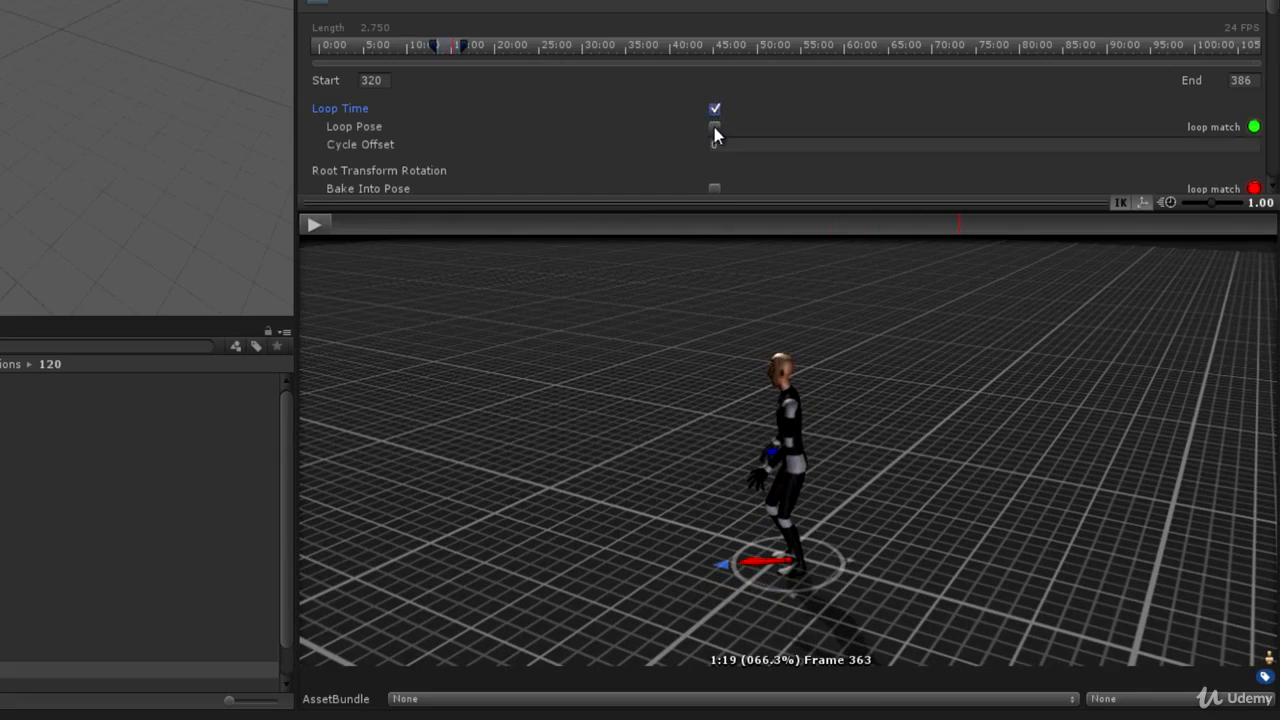
click(714, 127)
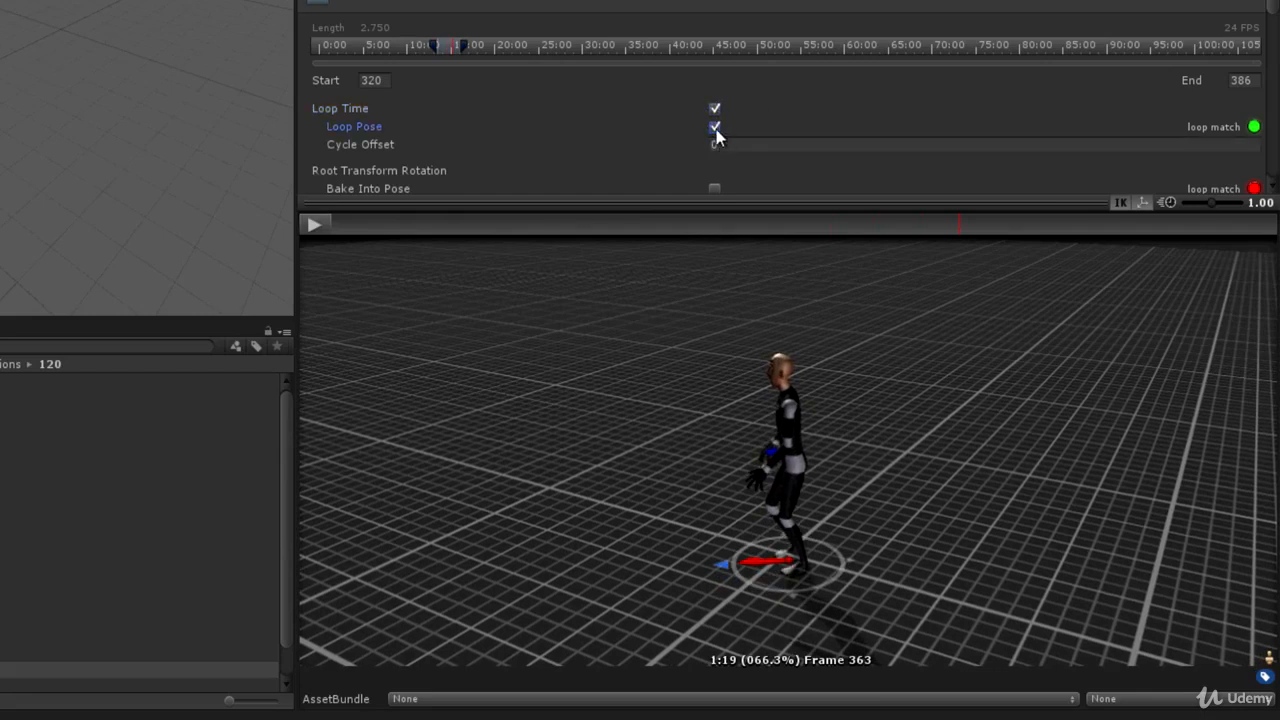
click(714, 108)
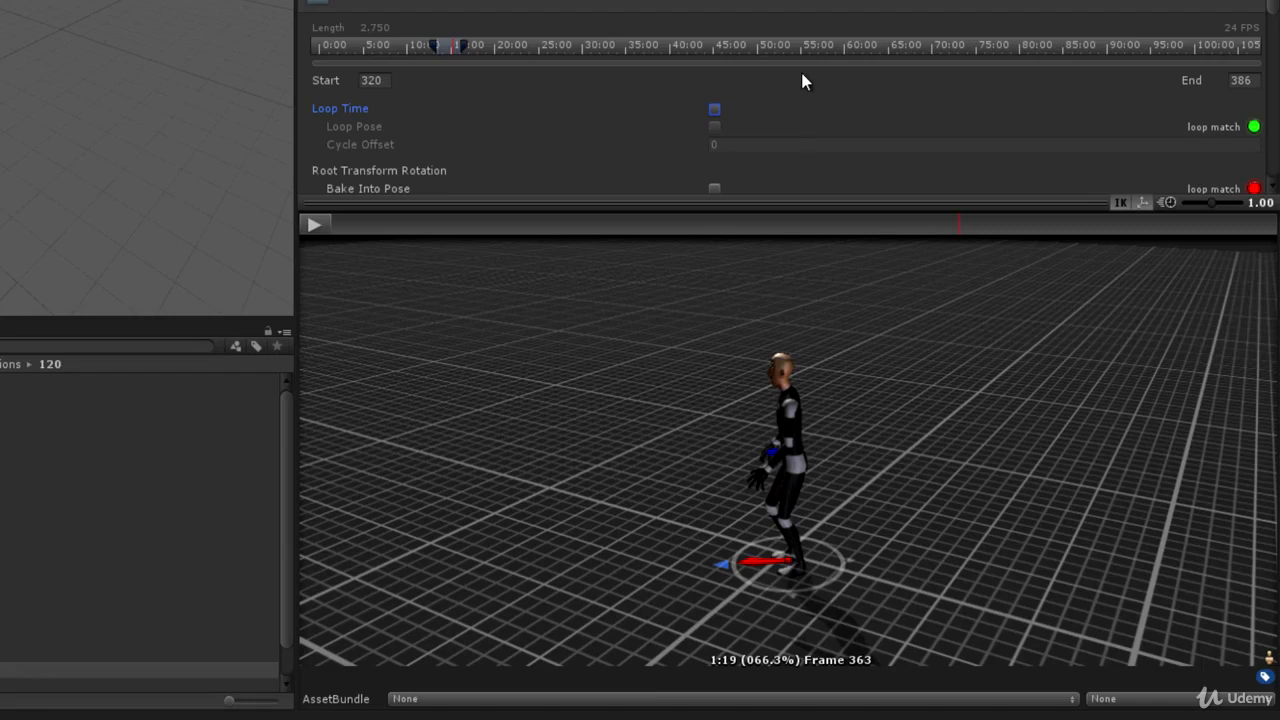
click(715, 109)
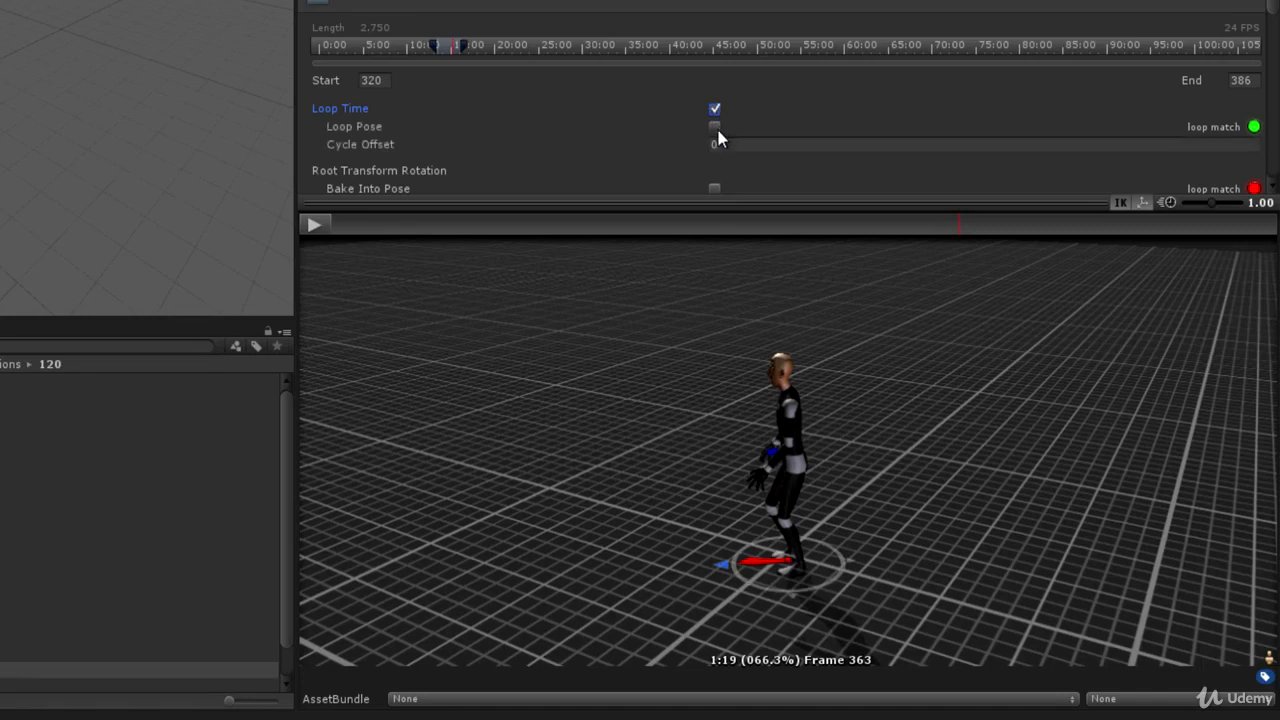
click(714, 127)
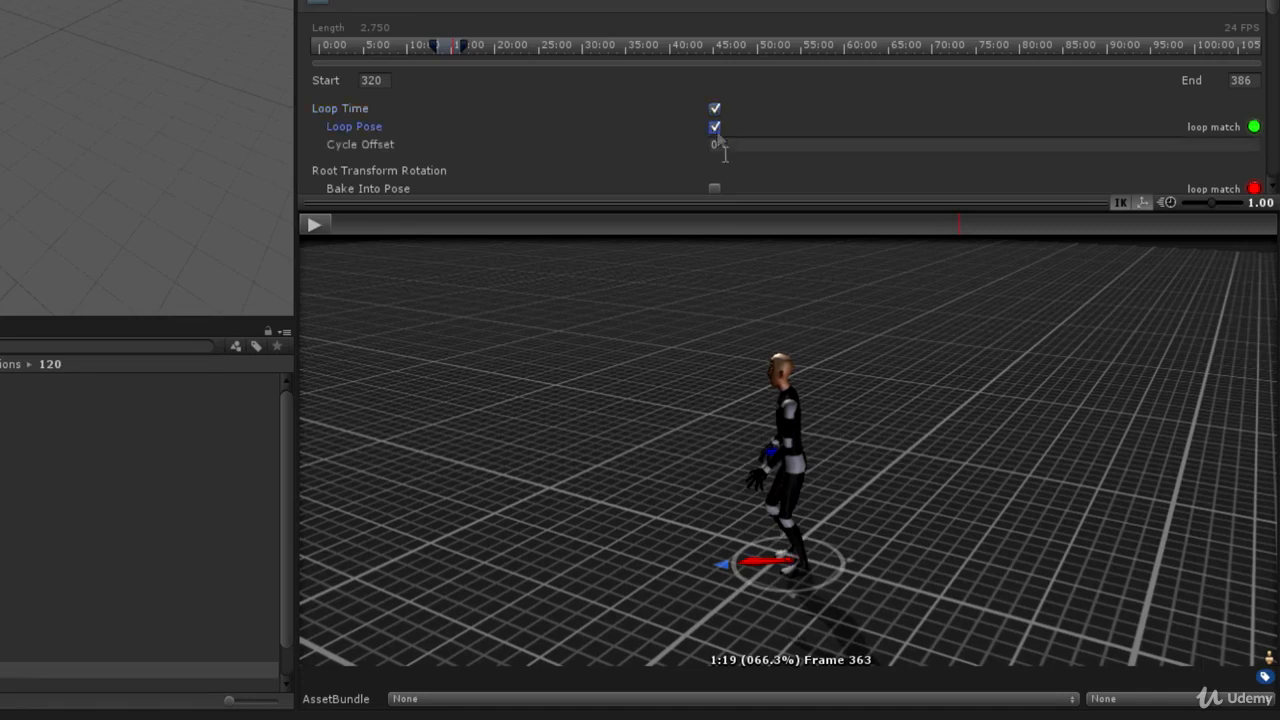
Step: Play the looping turn to check its direction and rename the clip Turn On Spot Right
click(316, 225)
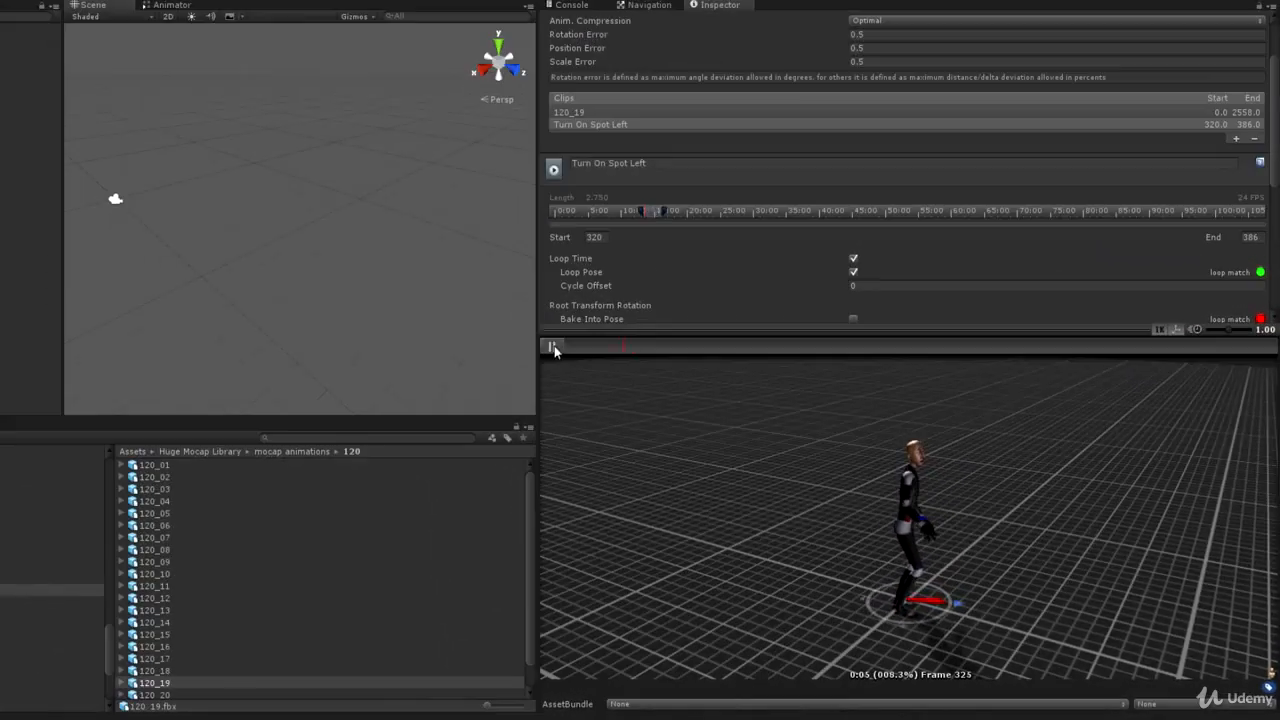
click(316, 225)
click(650, 164)
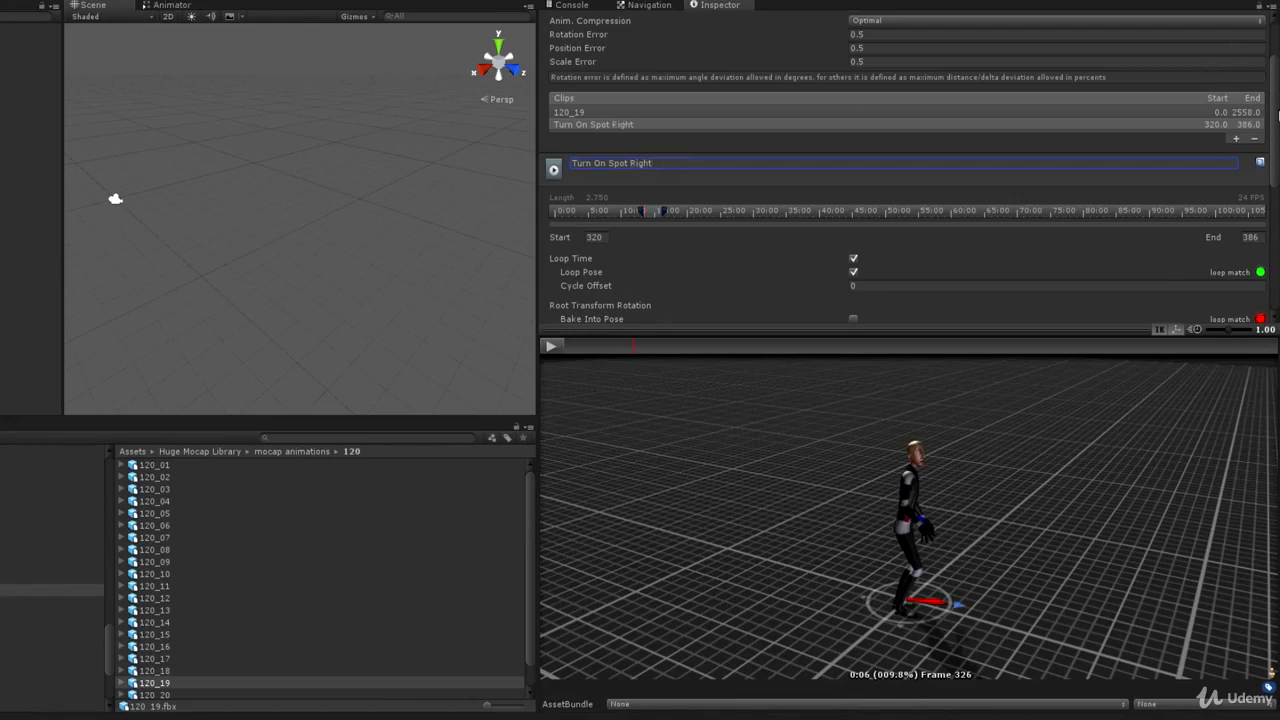
Step: Bake the clip's Root Transform Rotation into the pose and play the preview to examine the effect
drag(1277, 116, 1273, 178)
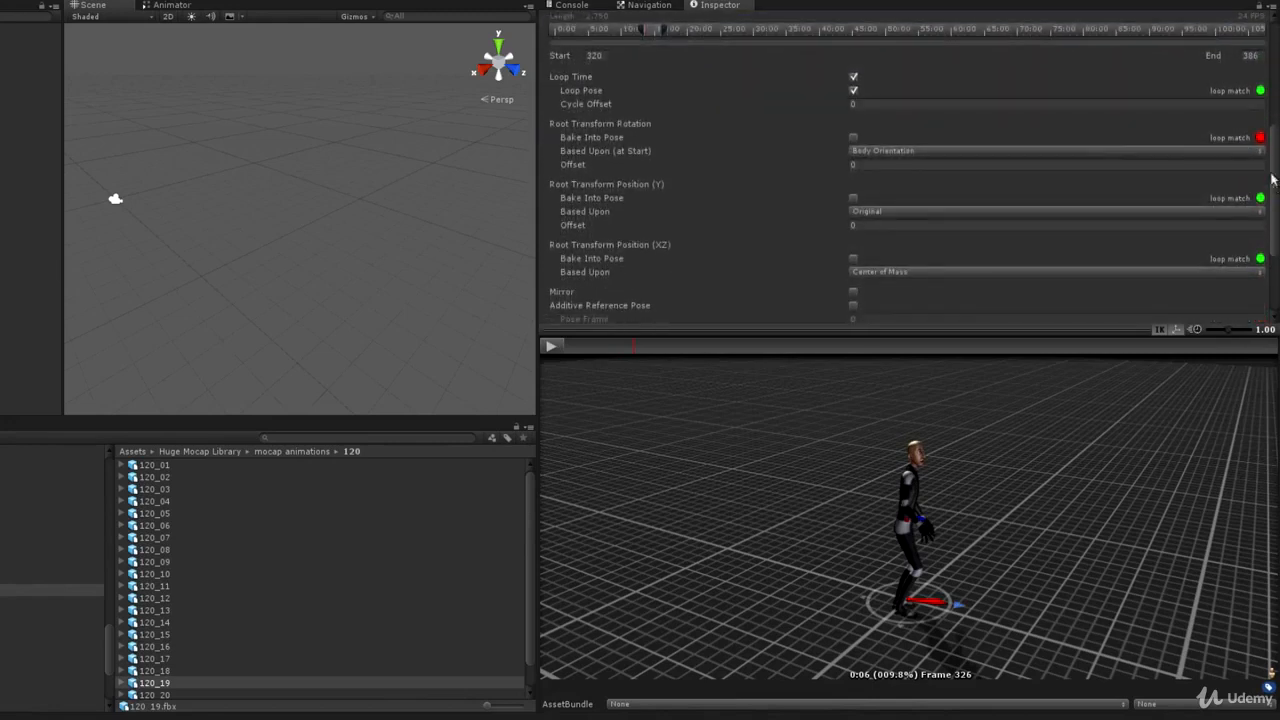
click(853, 137)
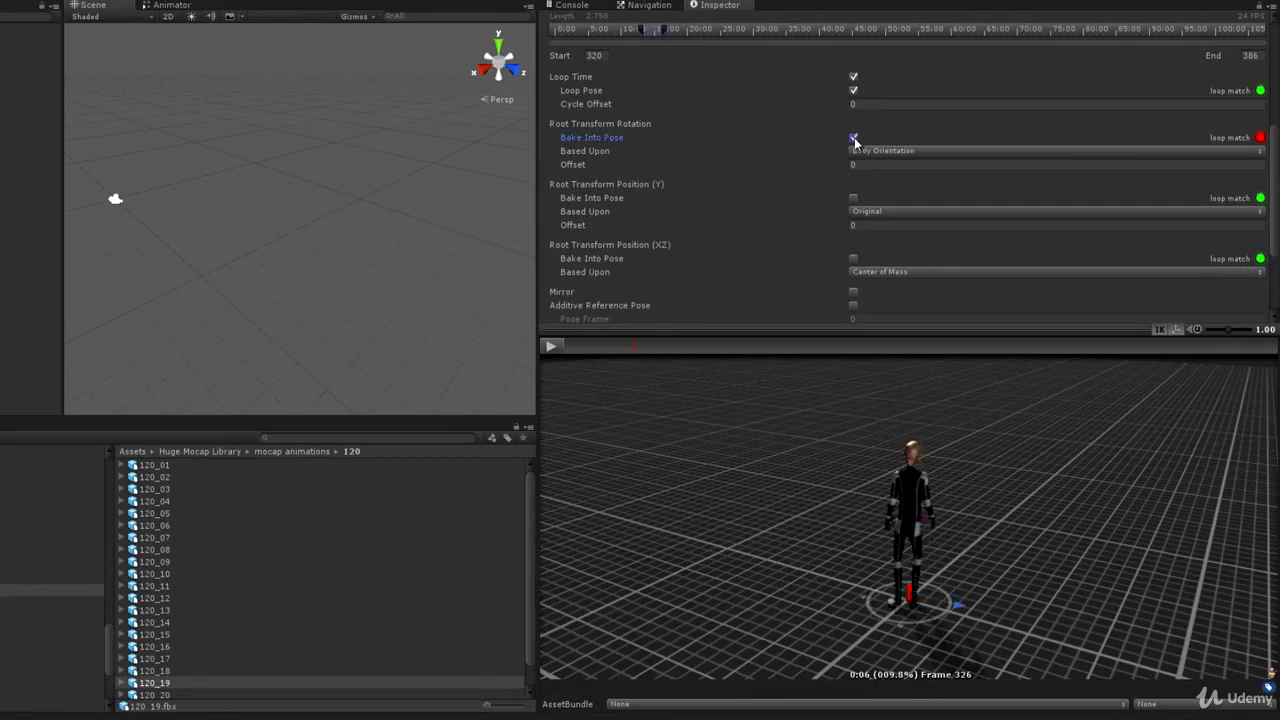
click(549, 346)
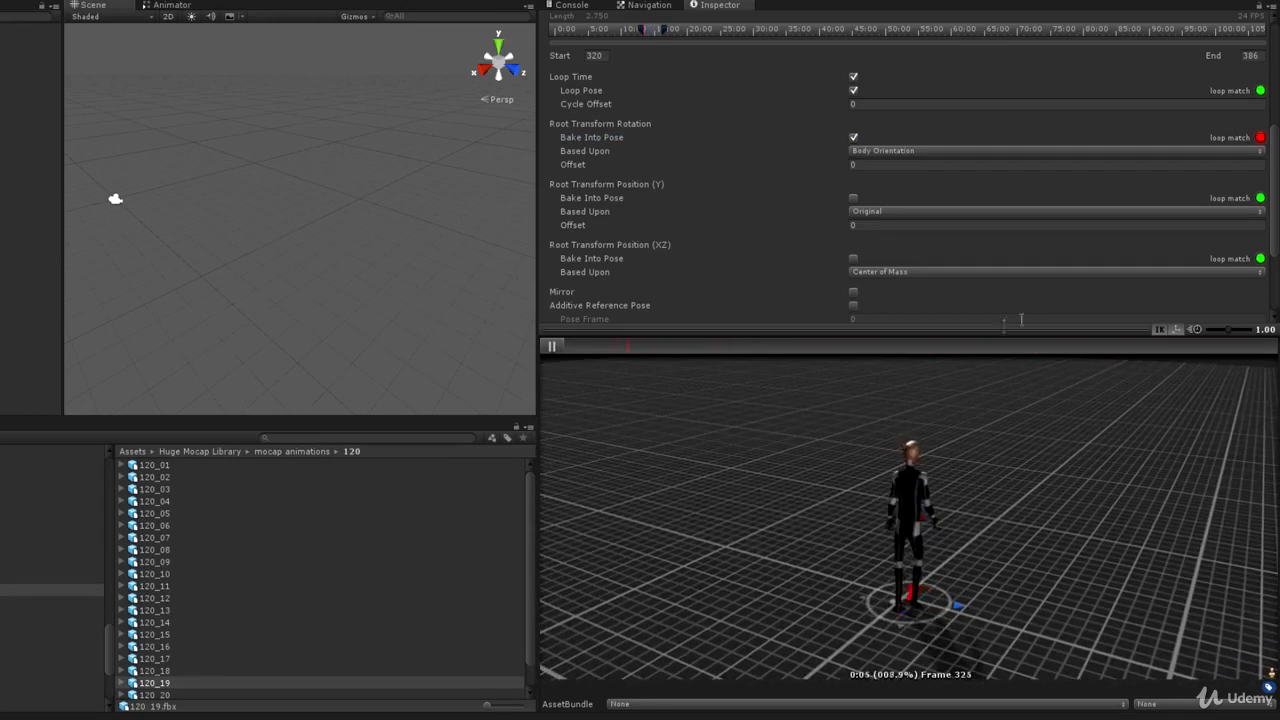
Step: Stop baking the Root Transform Rotation into the pose of the Turn On Spot Right clip and apply the import settings
click(1172, 329)
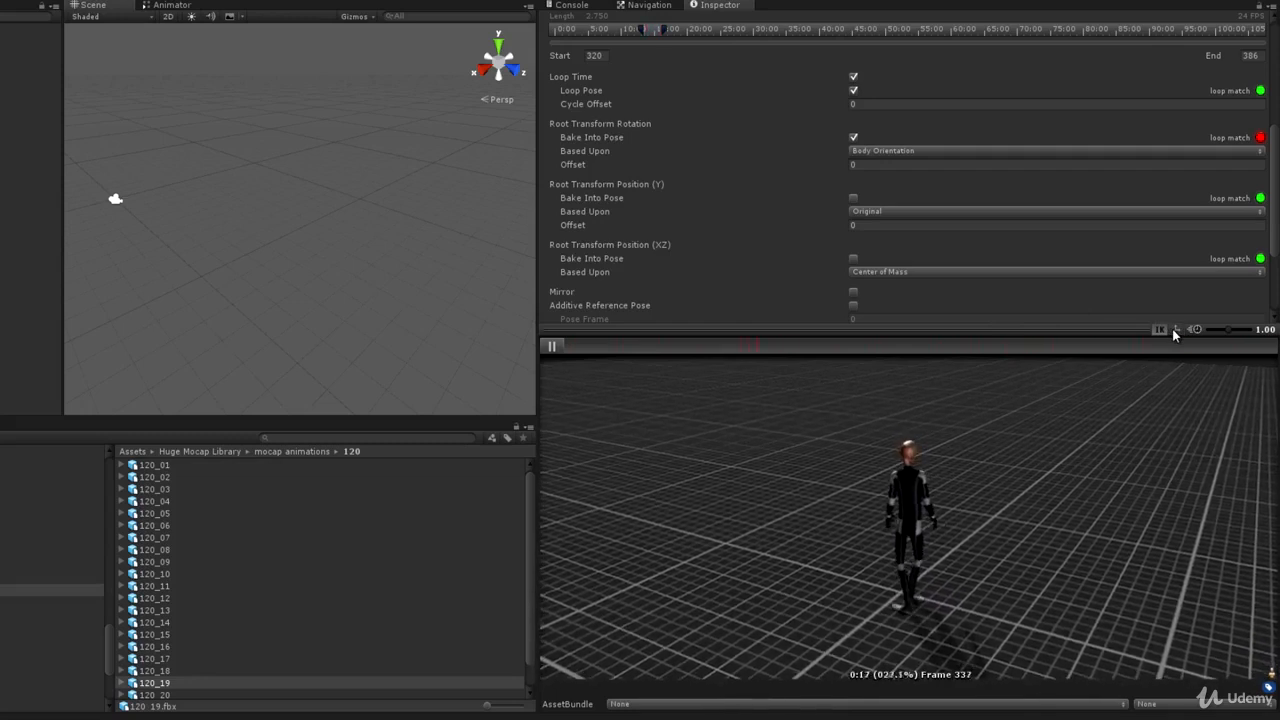
click(1172, 329)
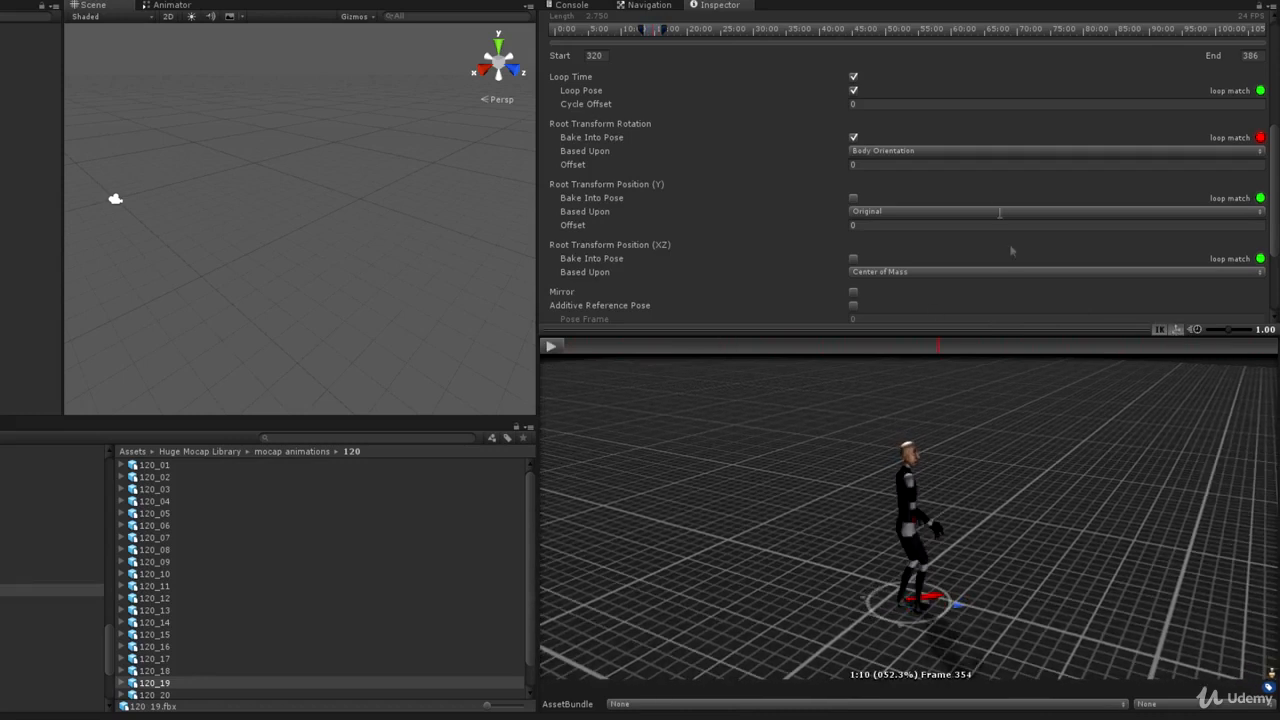
click(855, 140)
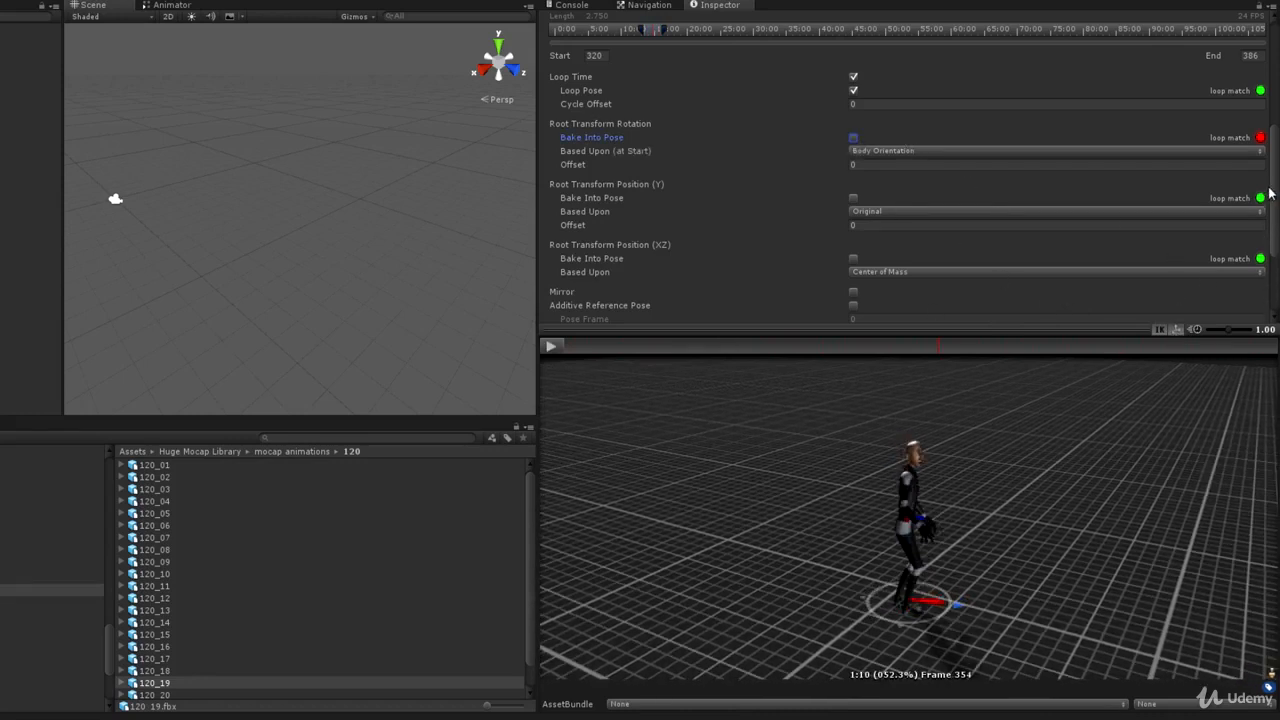
drag(1273, 182, 1277, 240)
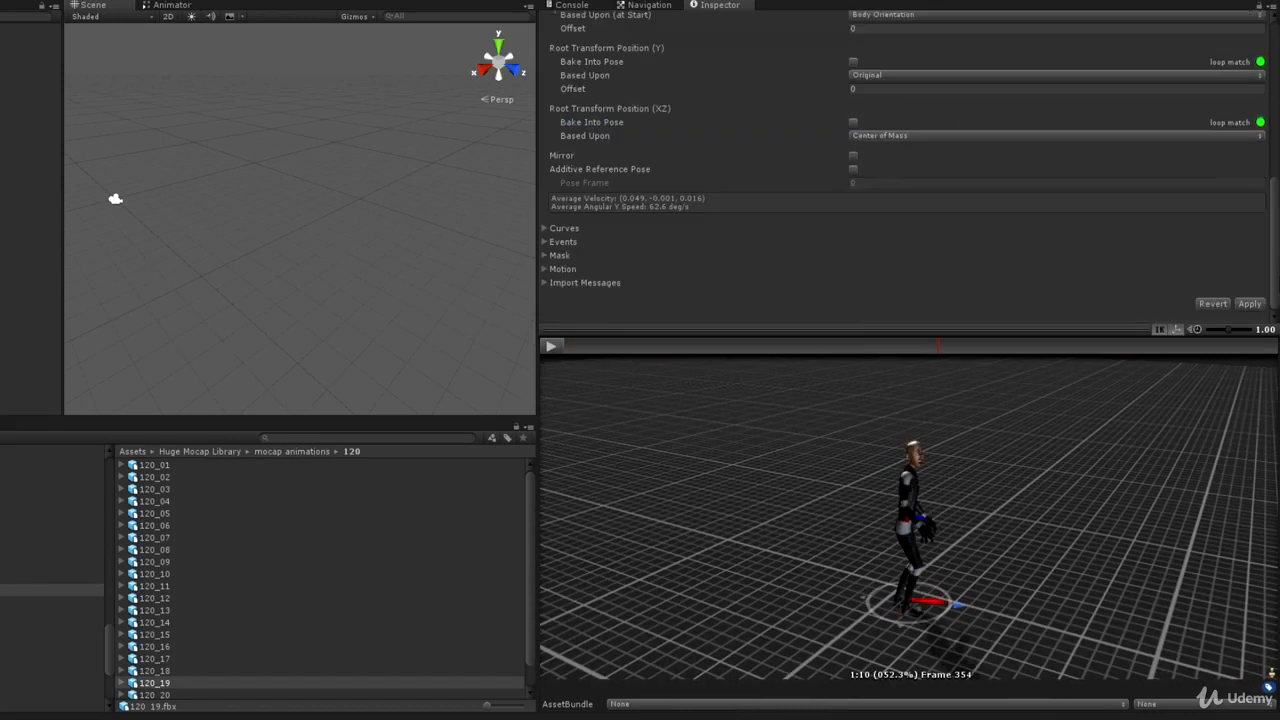
click(1248, 304)
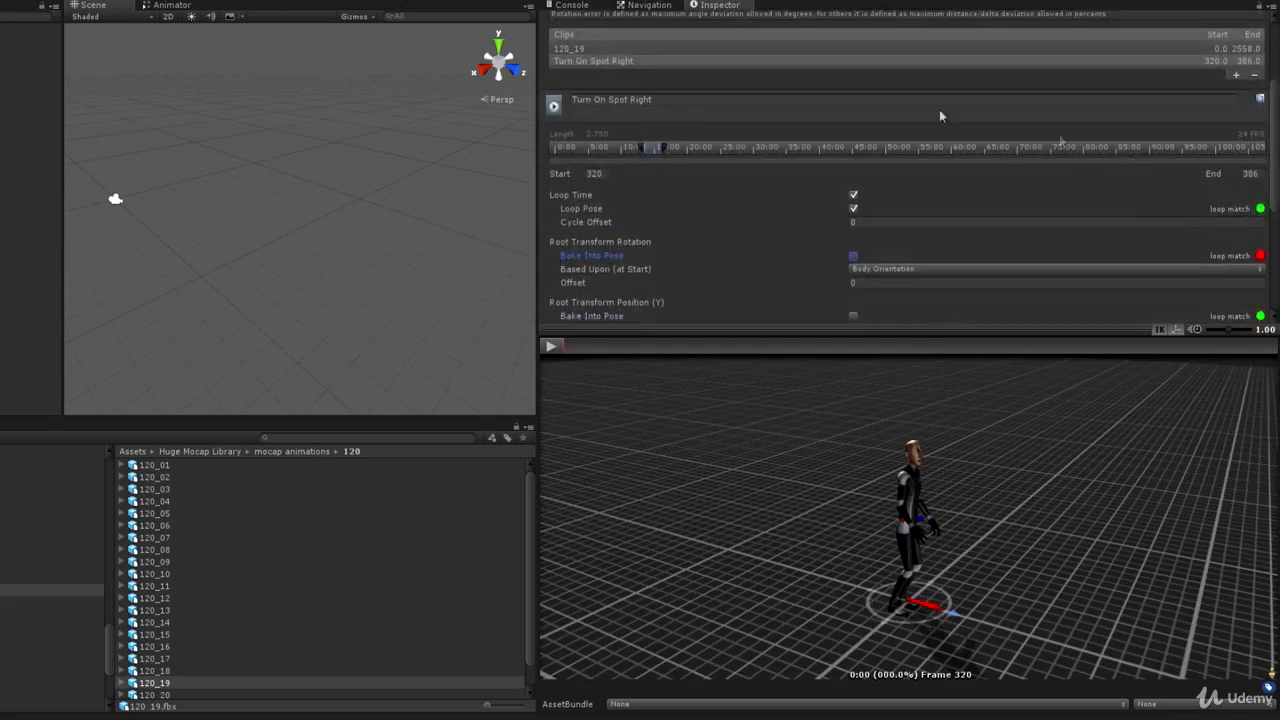
Step: Add another clip to 120_19 spanning frames 320 to 386 and name it Turn On Spot Left
click(608, 60)
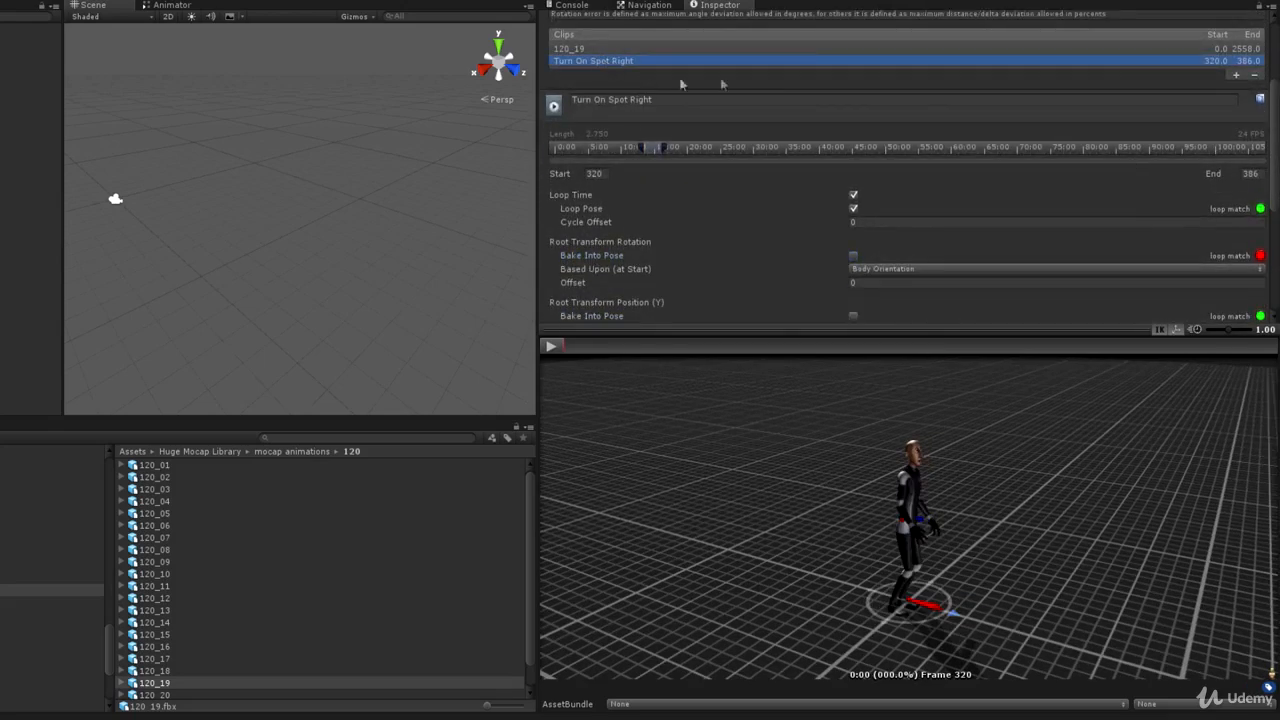
click(1237, 77)
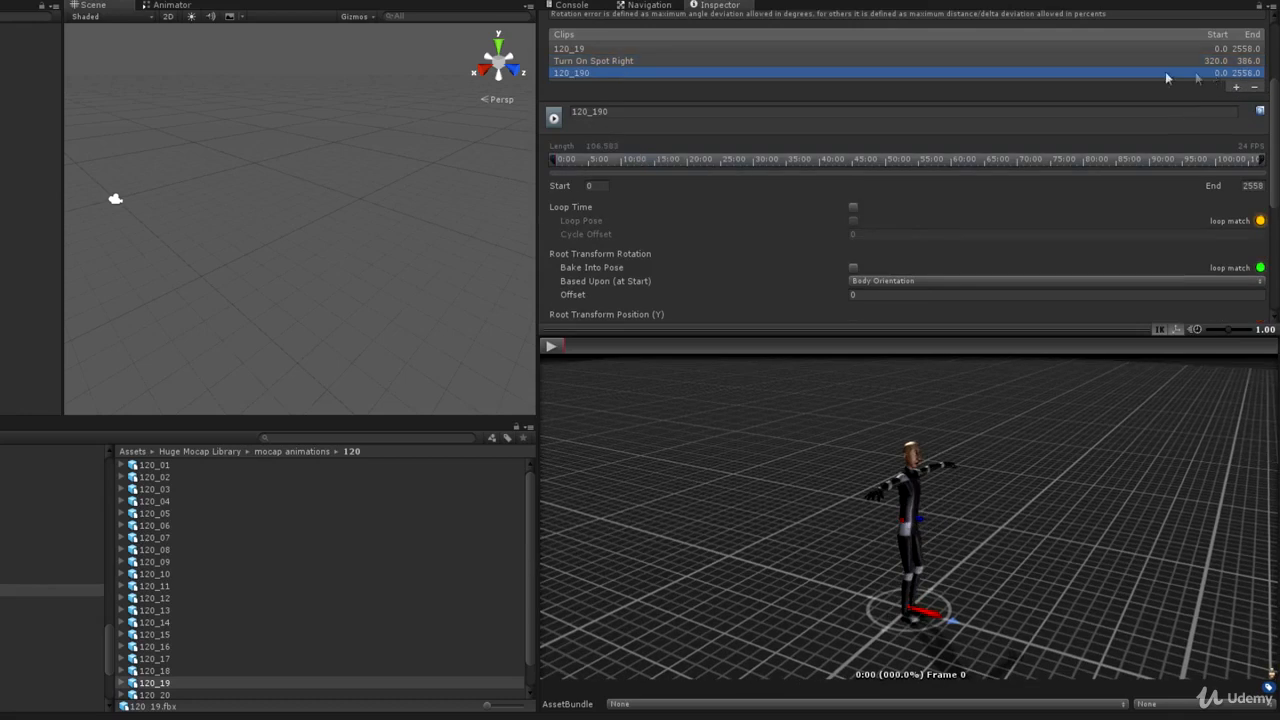
click(594, 186)
text(320)
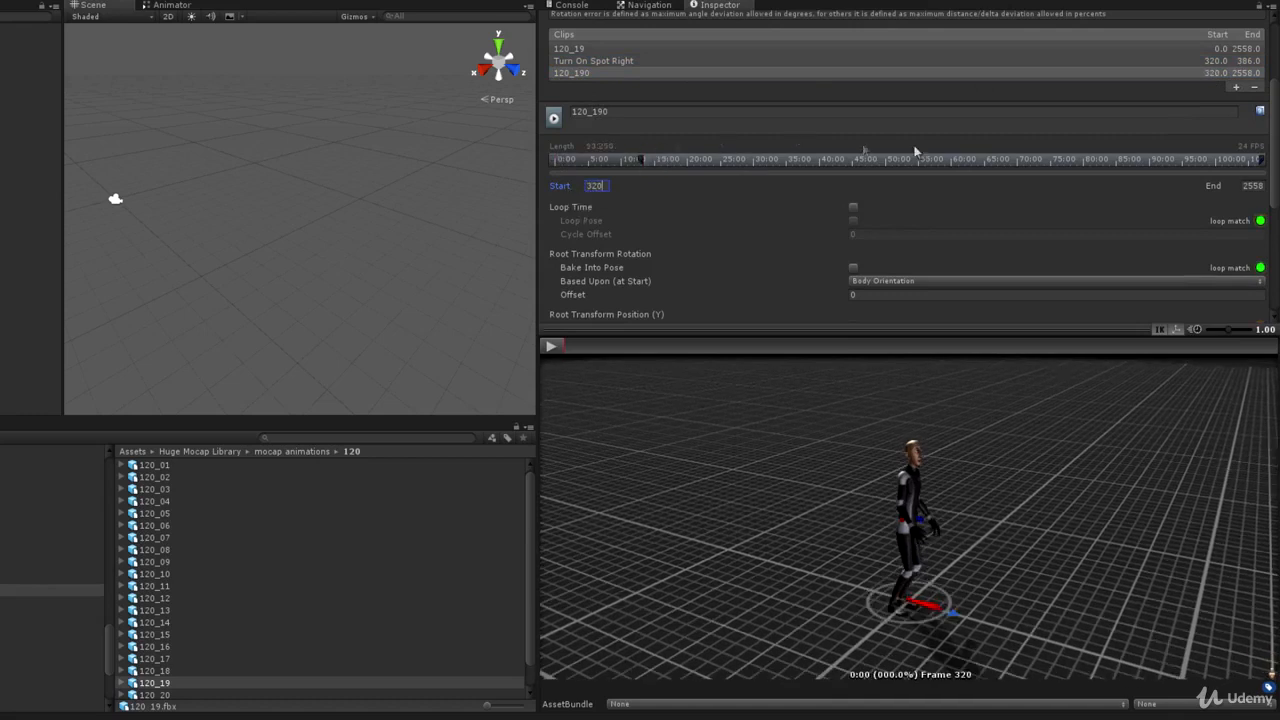
click(1245, 189)
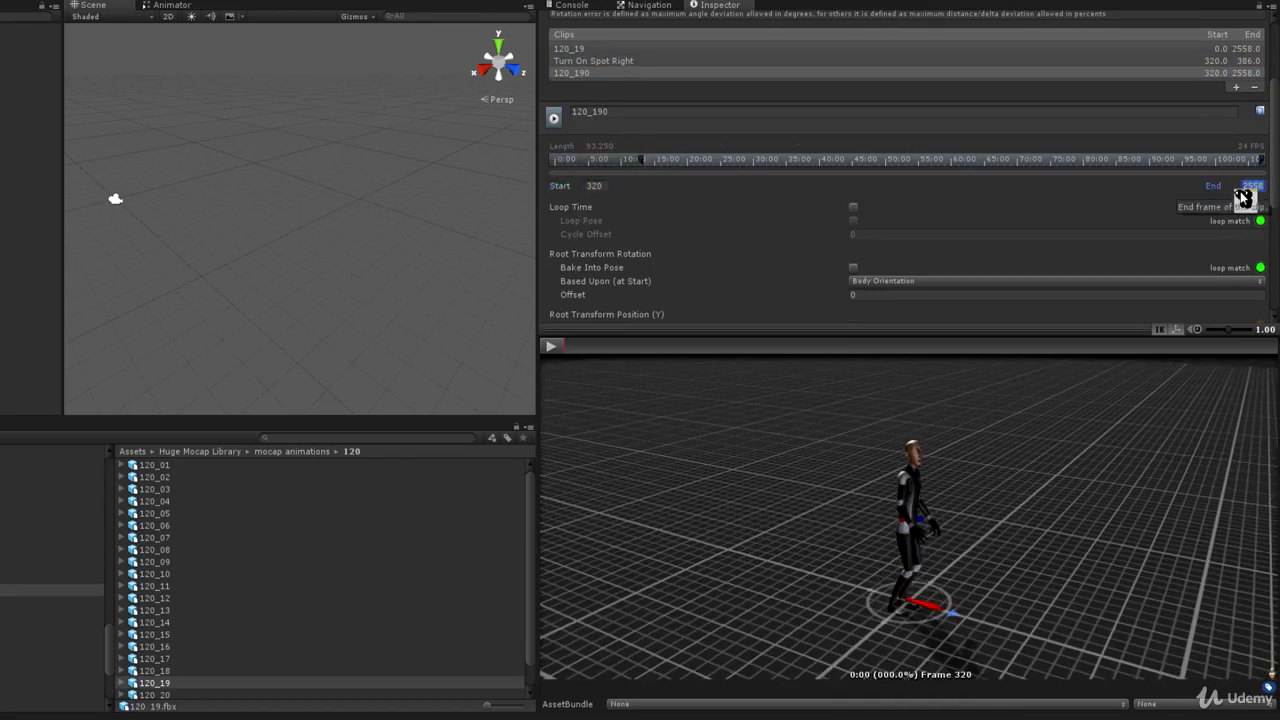
text(386)
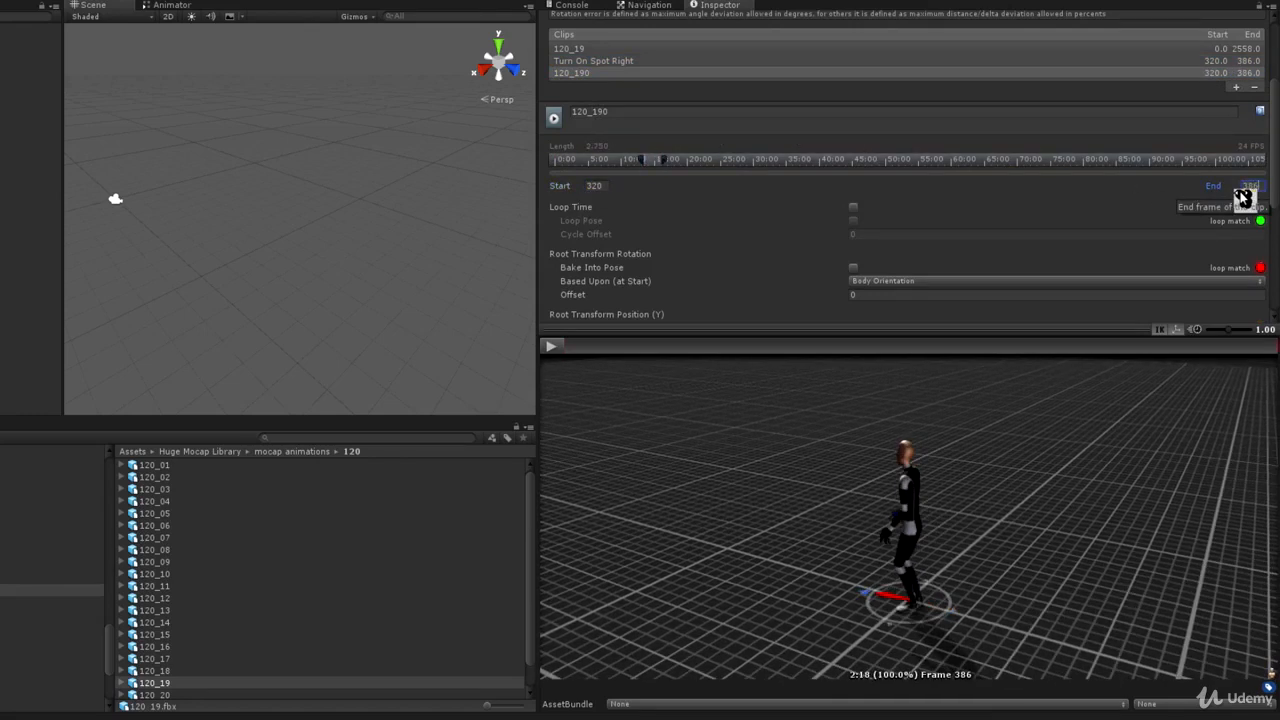
click(614, 113)
key(BackSpace)
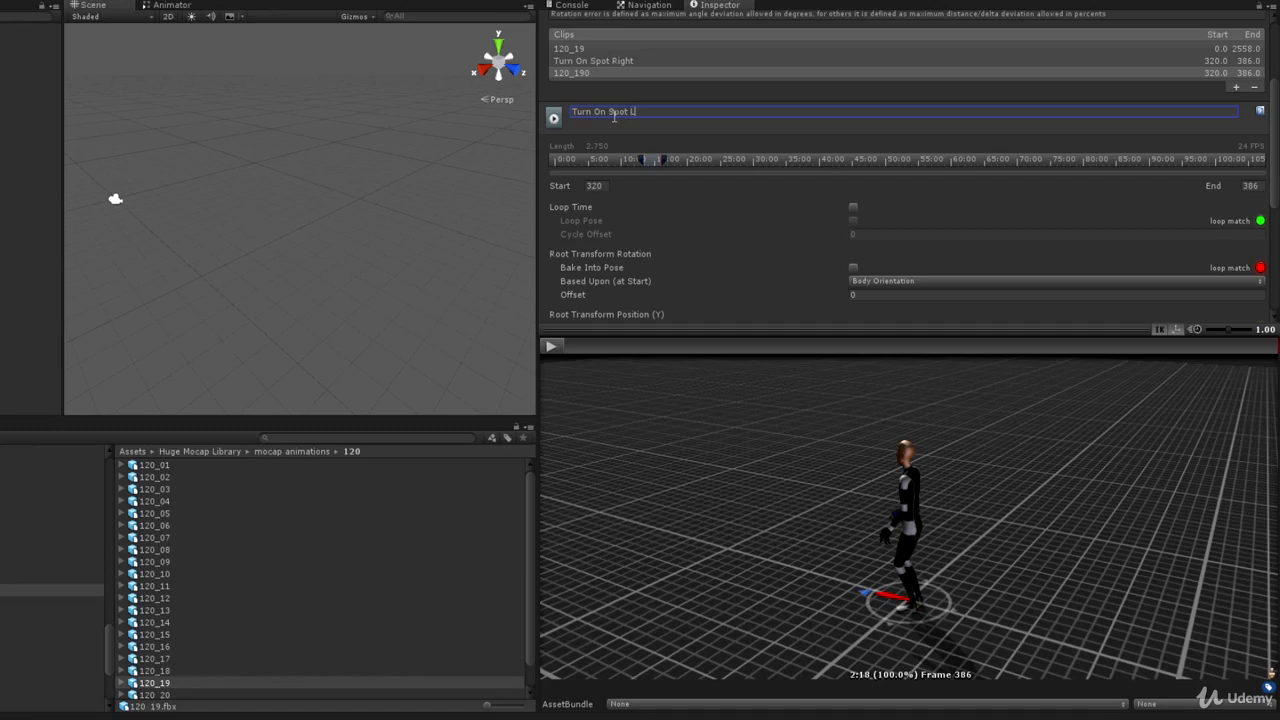
text(Turn On Spot Left)
Step: Enable Loop Time, Loop Pose and Mirror for the Turn On Spot Left clip and apply the import settings
click(853, 207)
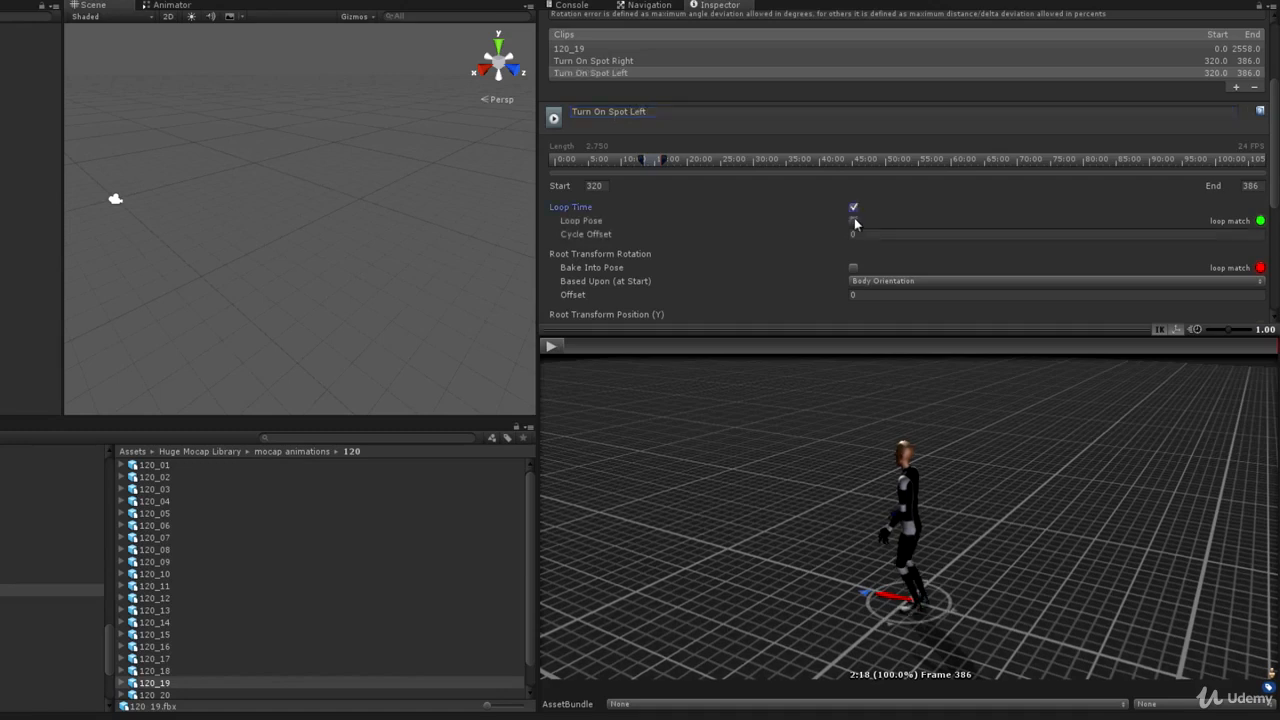
click(853, 221)
scroll(1276, 170, down, 5)
click(853, 157)
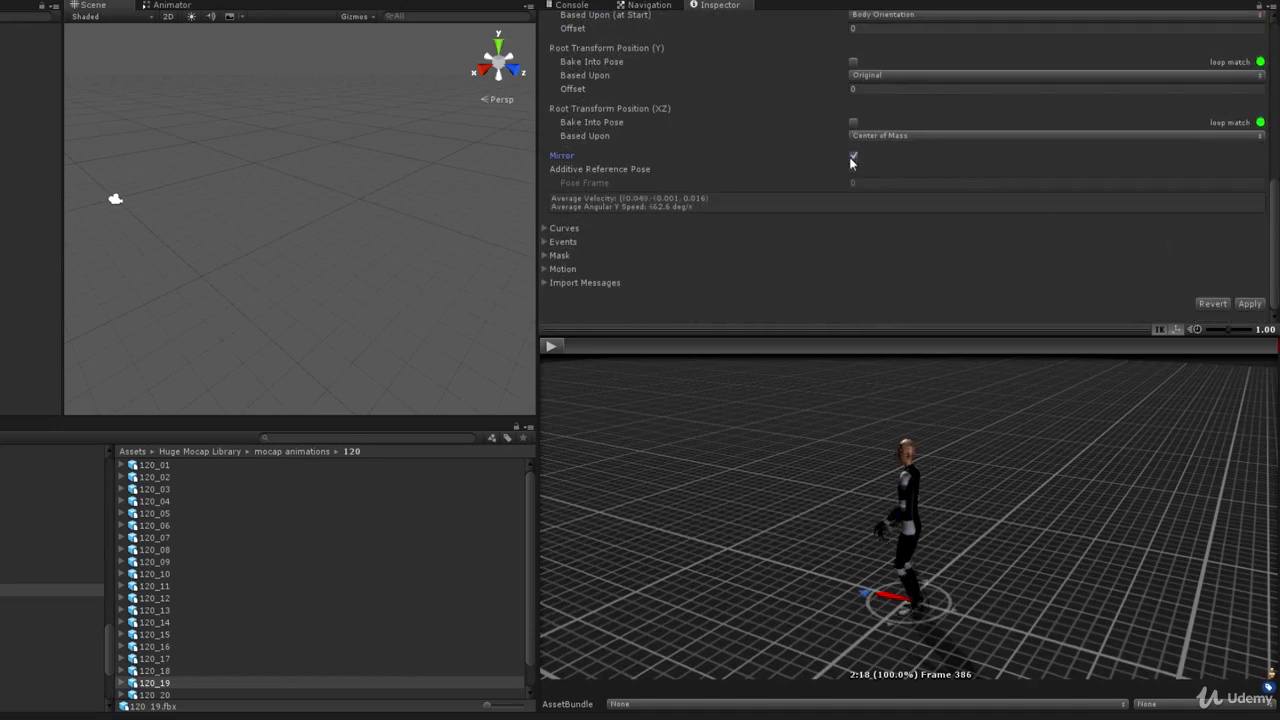
click(1249, 304)
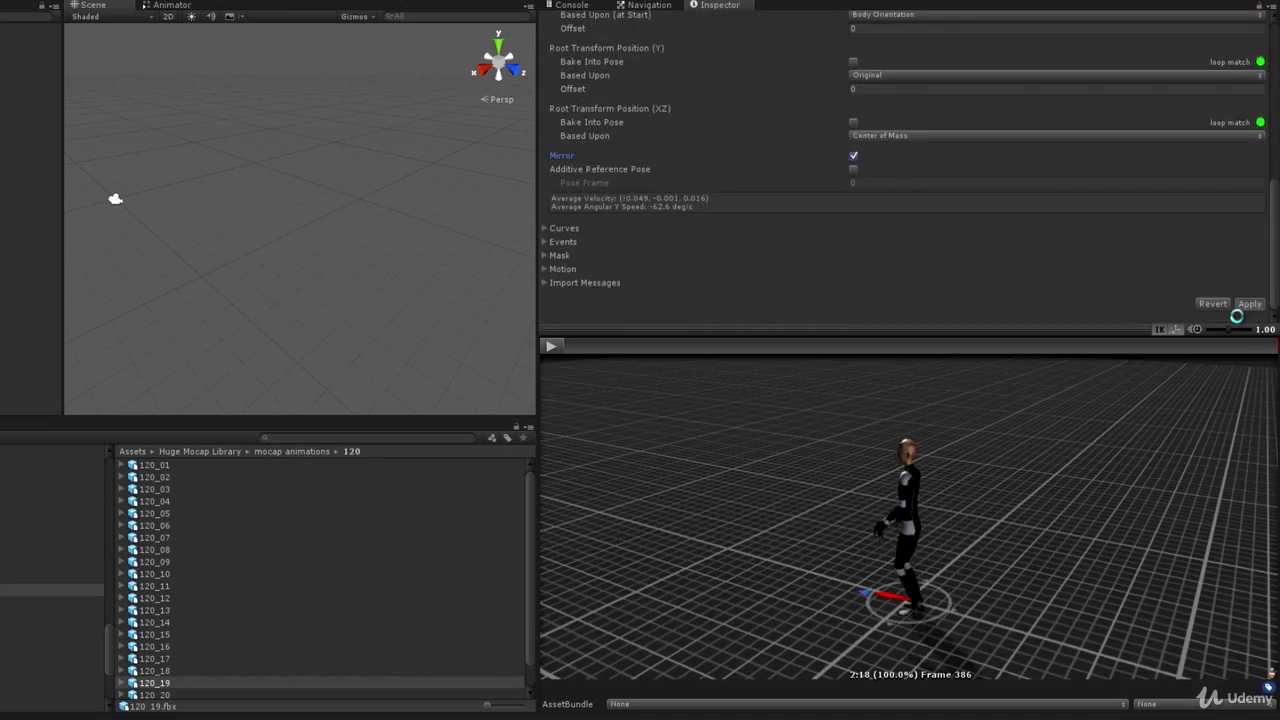
Step: Play the Turn On Spot Left and Turn On Spot Right clips in the preview to compare their turning directions
click(548, 347)
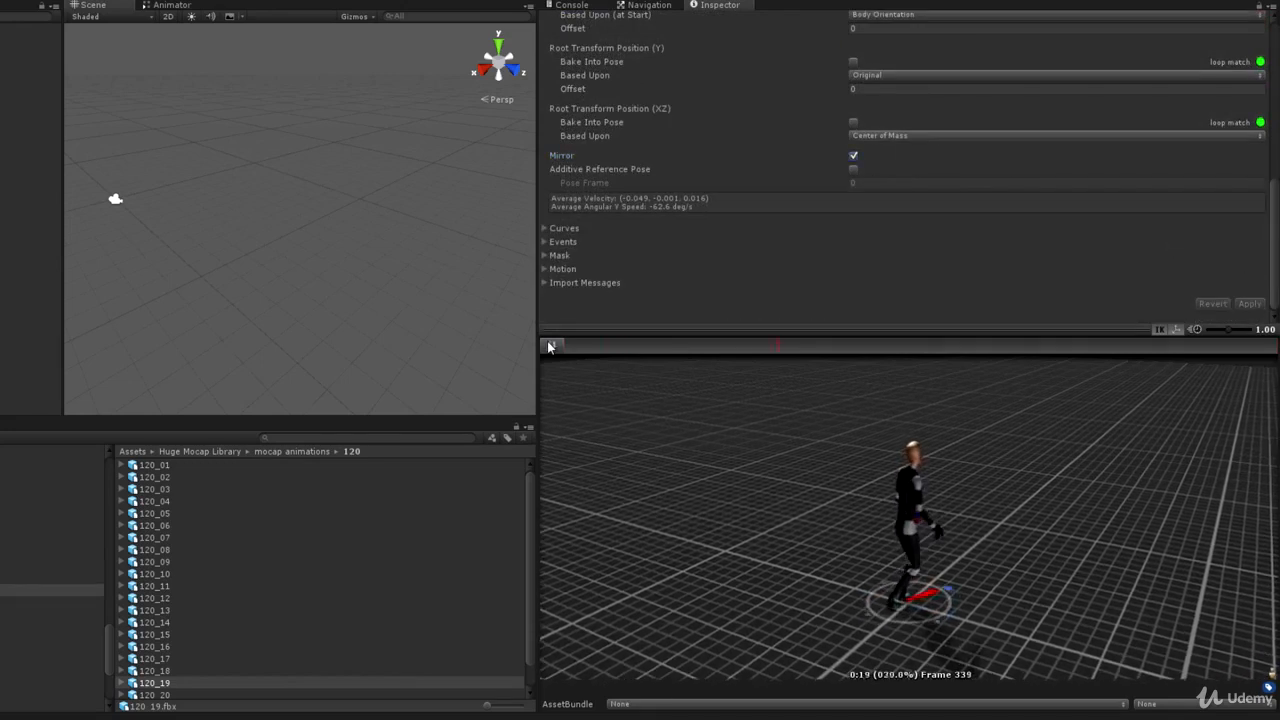
scroll(587, 307, up, 5)
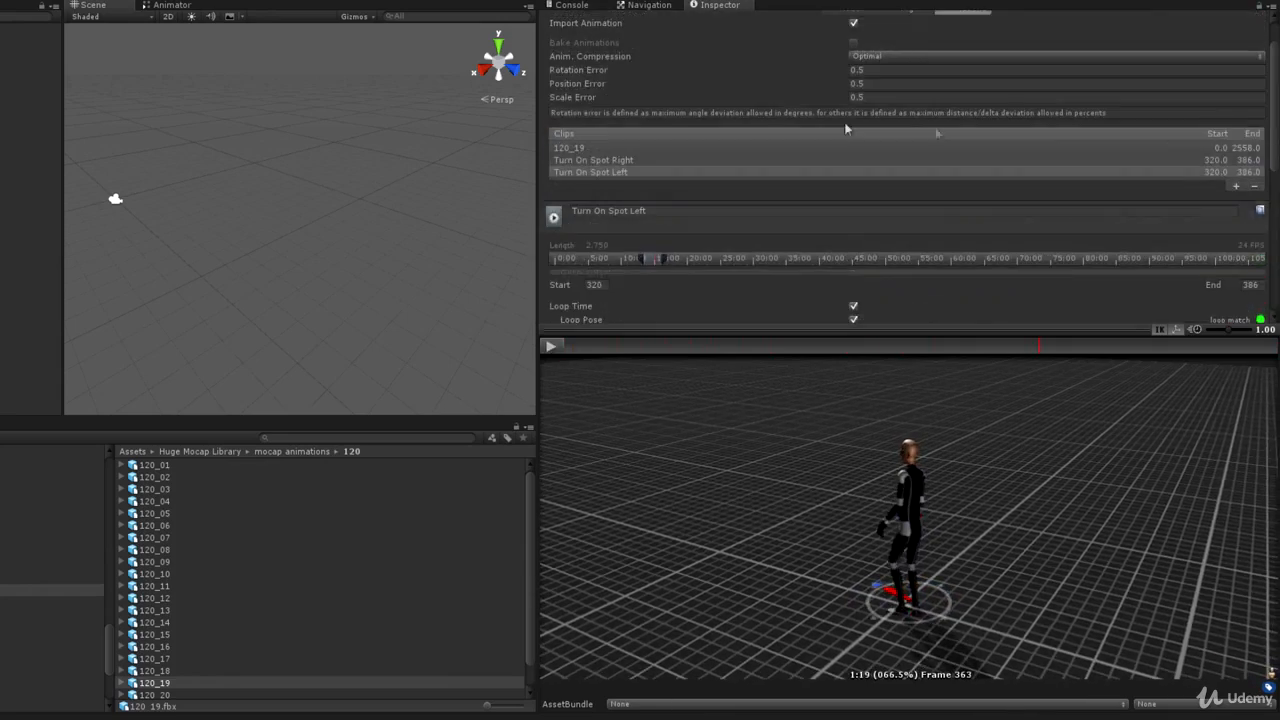
click(553, 347)
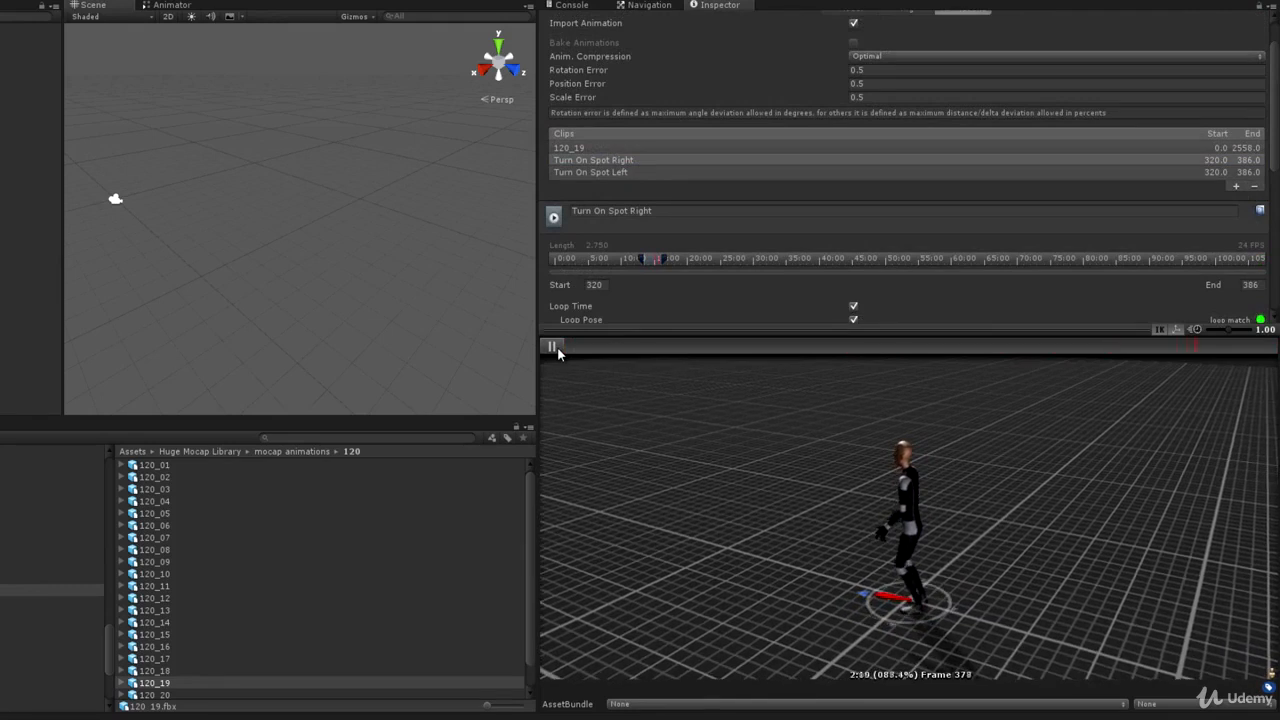
click(615, 172)
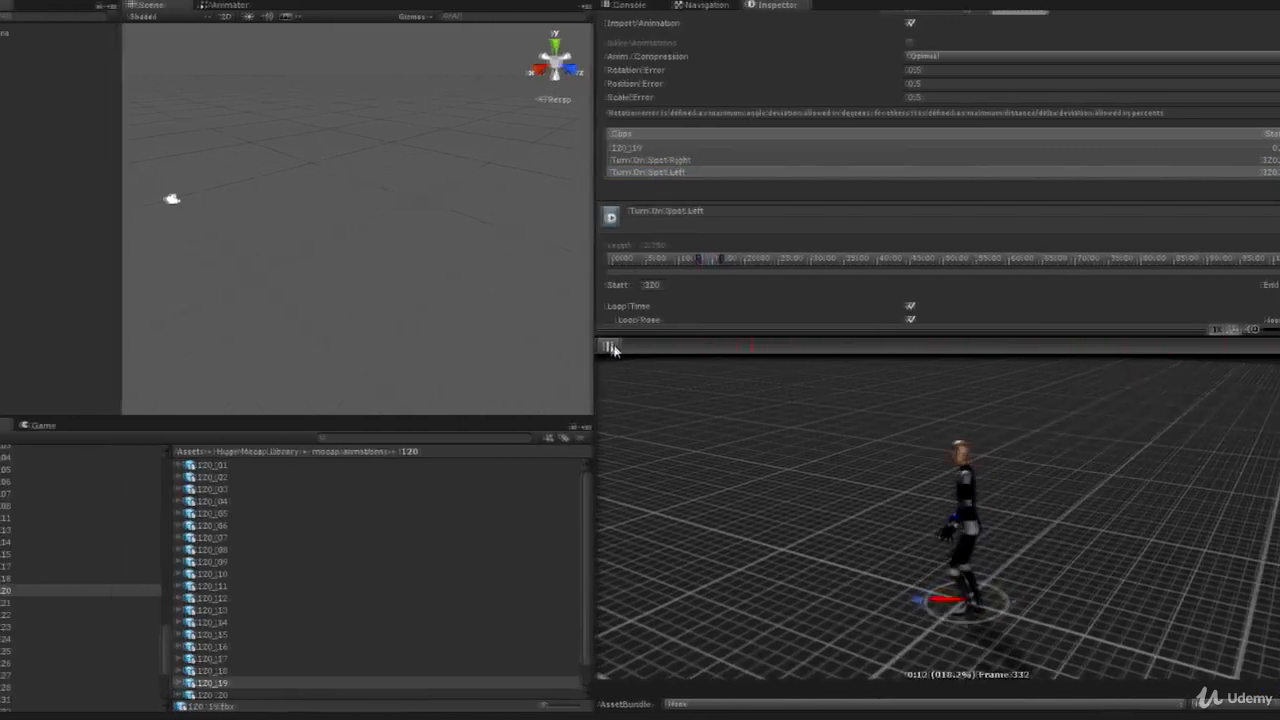
click(668, 347)
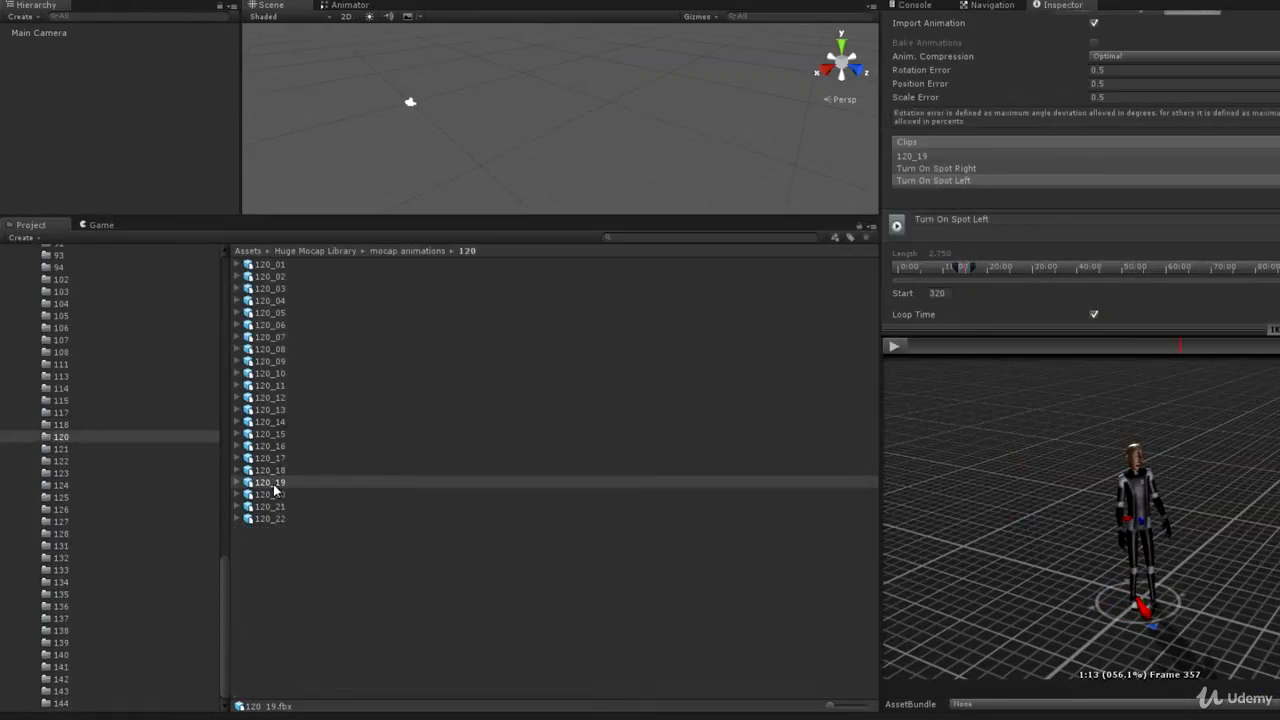
Step: Rename the 120_19 animation file as Turn On Spot
click(270, 483)
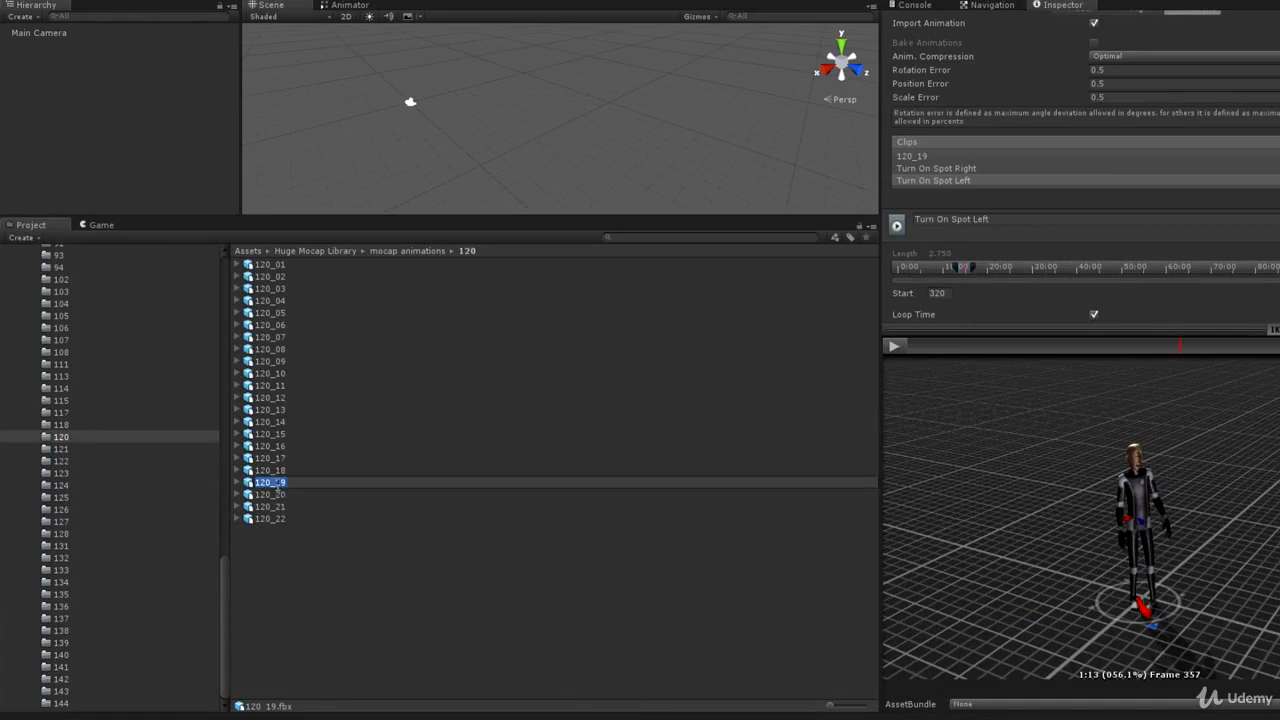
key(BackSpace)
text(Turn On Spot)
key(Return)
Step: Inspect the left and right clips inside the Turn On Spot file and move the file into Dead Earth's Animations folder
click(237, 520)
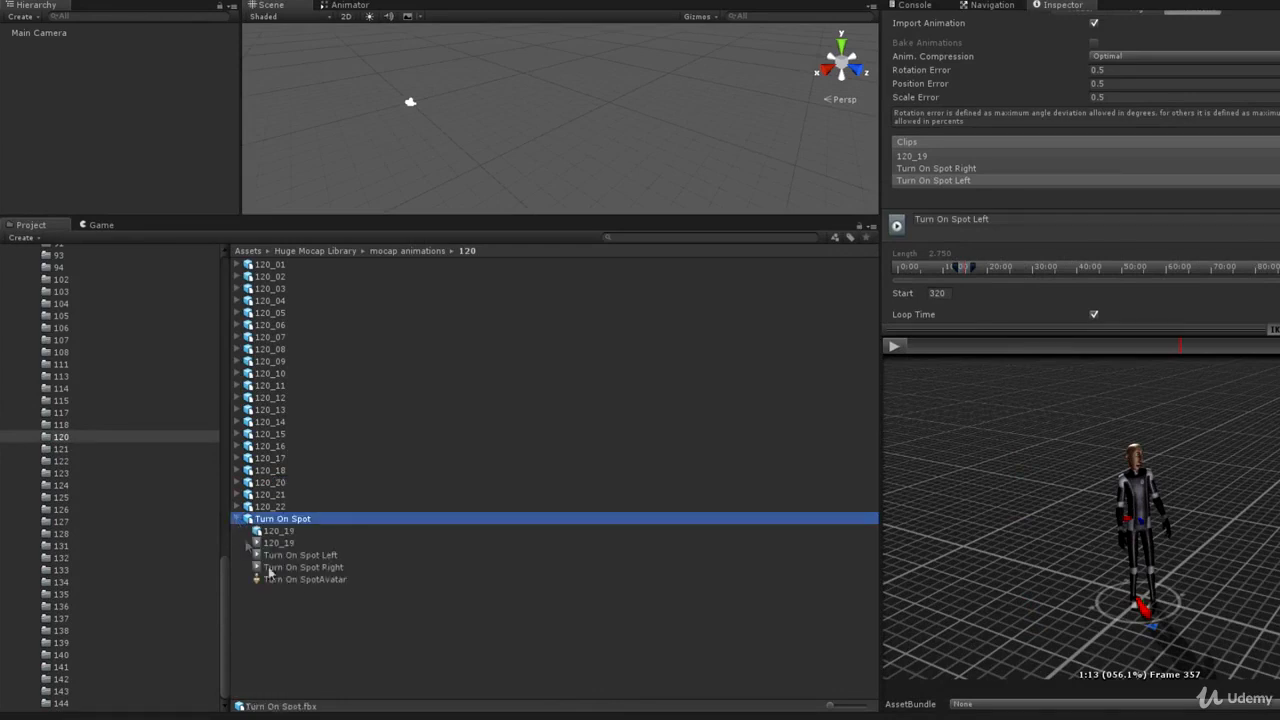
click(307, 556)
click(308, 567)
click(308, 556)
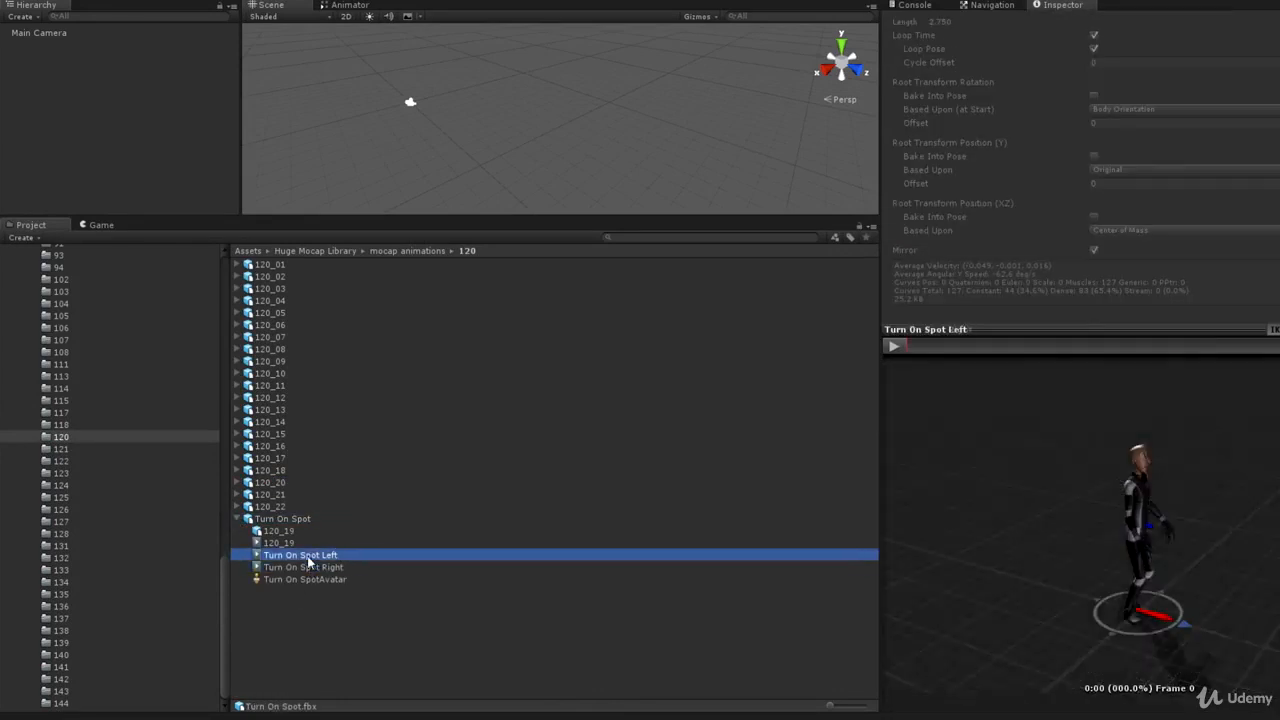
click(308, 566)
click(308, 557)
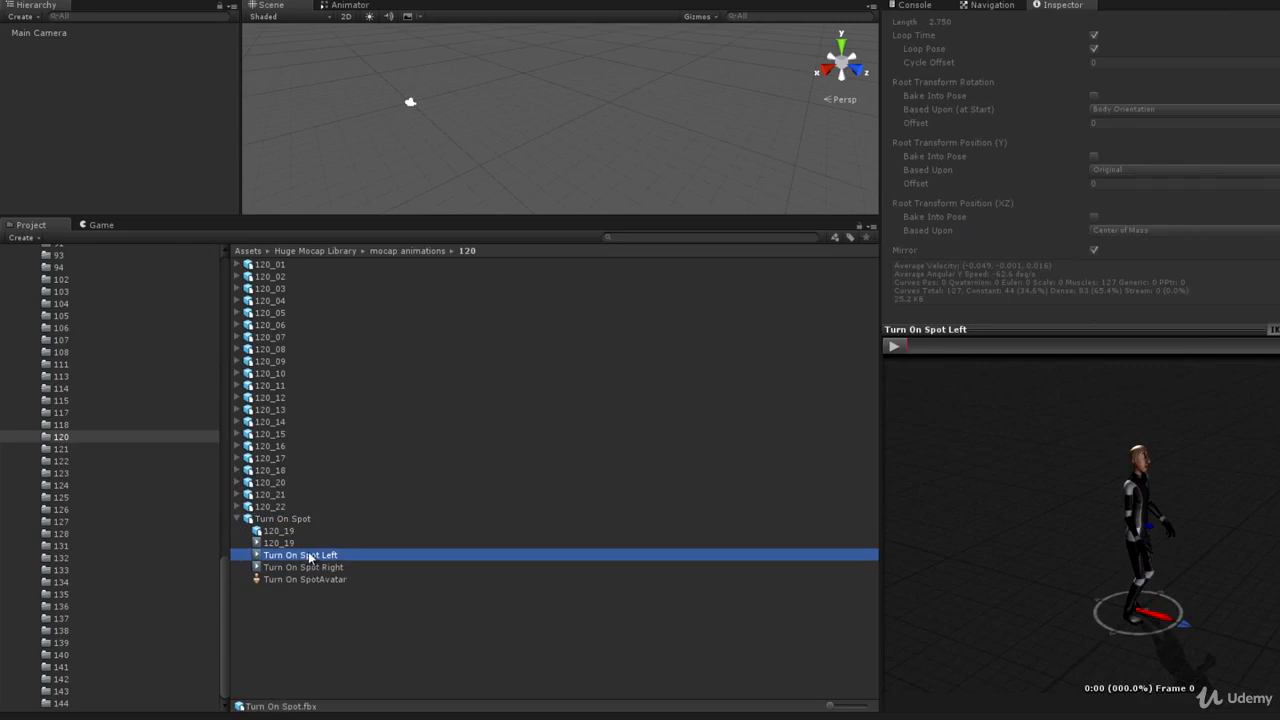
drag(222, 562, 236, 250)
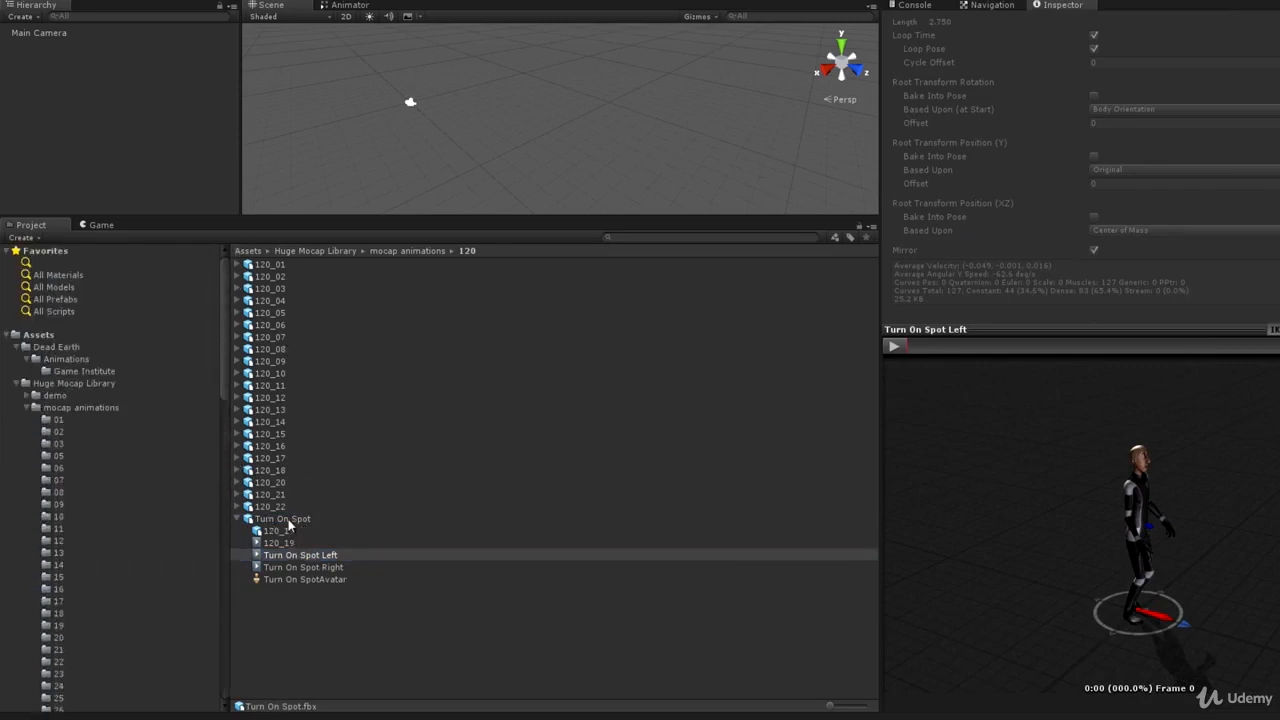
drag(289, 519, 64, 366)
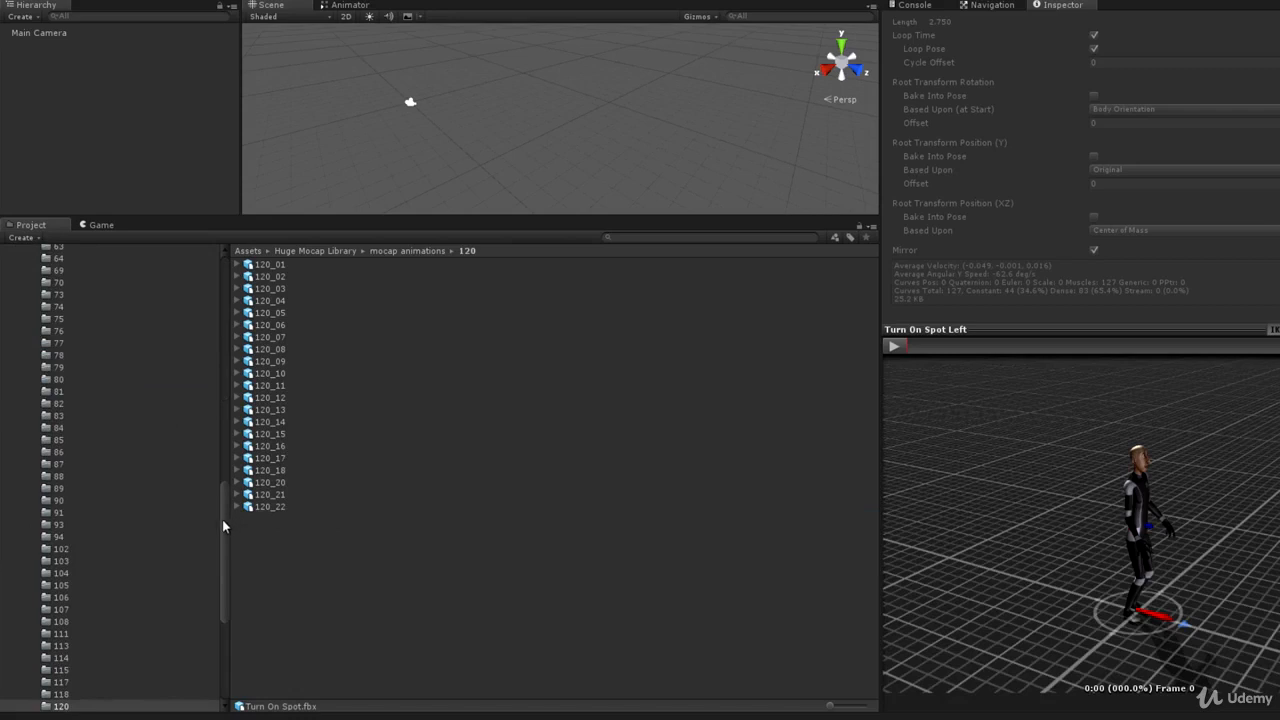
Step: Open mocap animations folder 91 and play the 91_25 animation in an enlarged preview to examine its movement
mouse_move(222, 519)
mouse_down()
mouse_move(230, 462)
mouse_move(223, 500)
mouse_up()
click(58, 618)
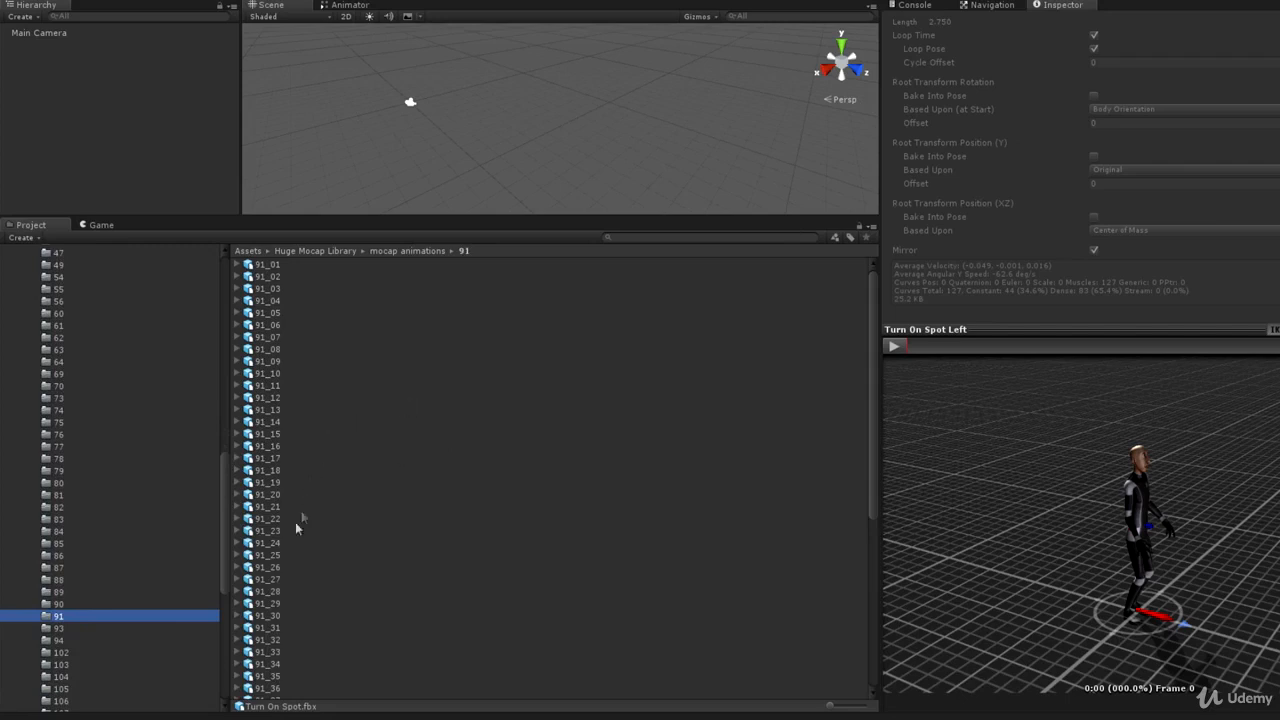
click(270, 556)
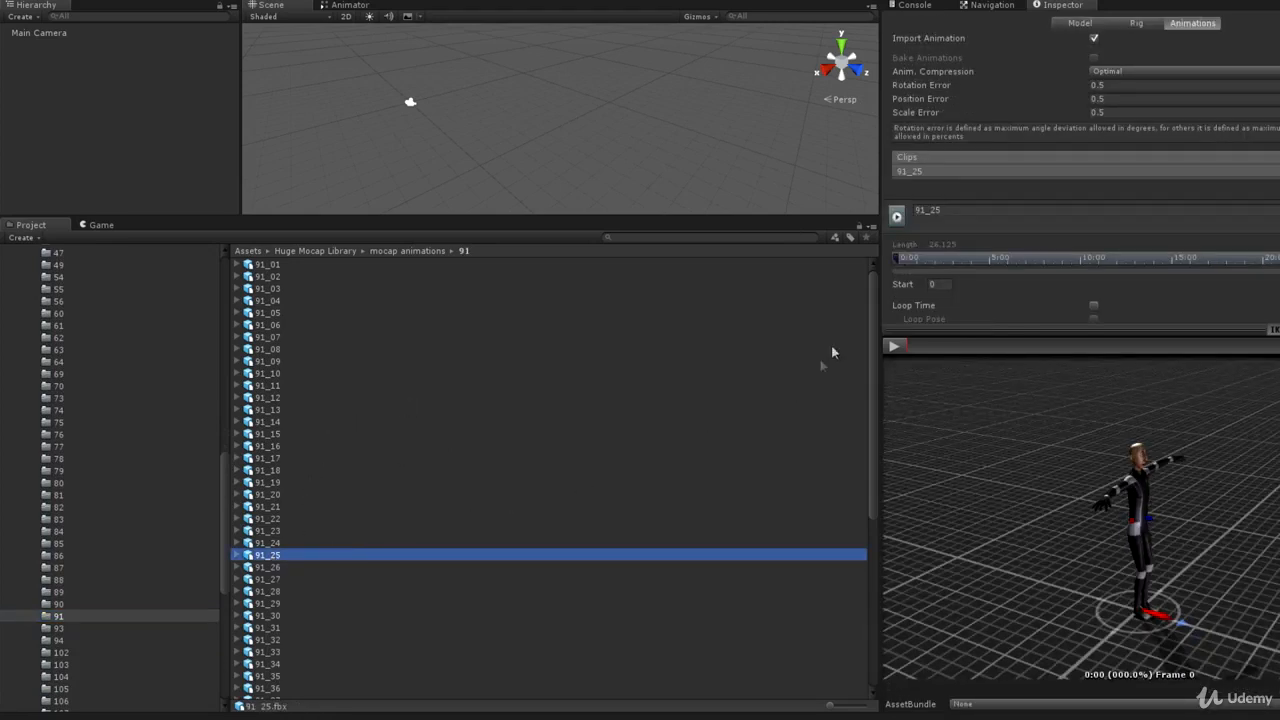
click(893, 348)
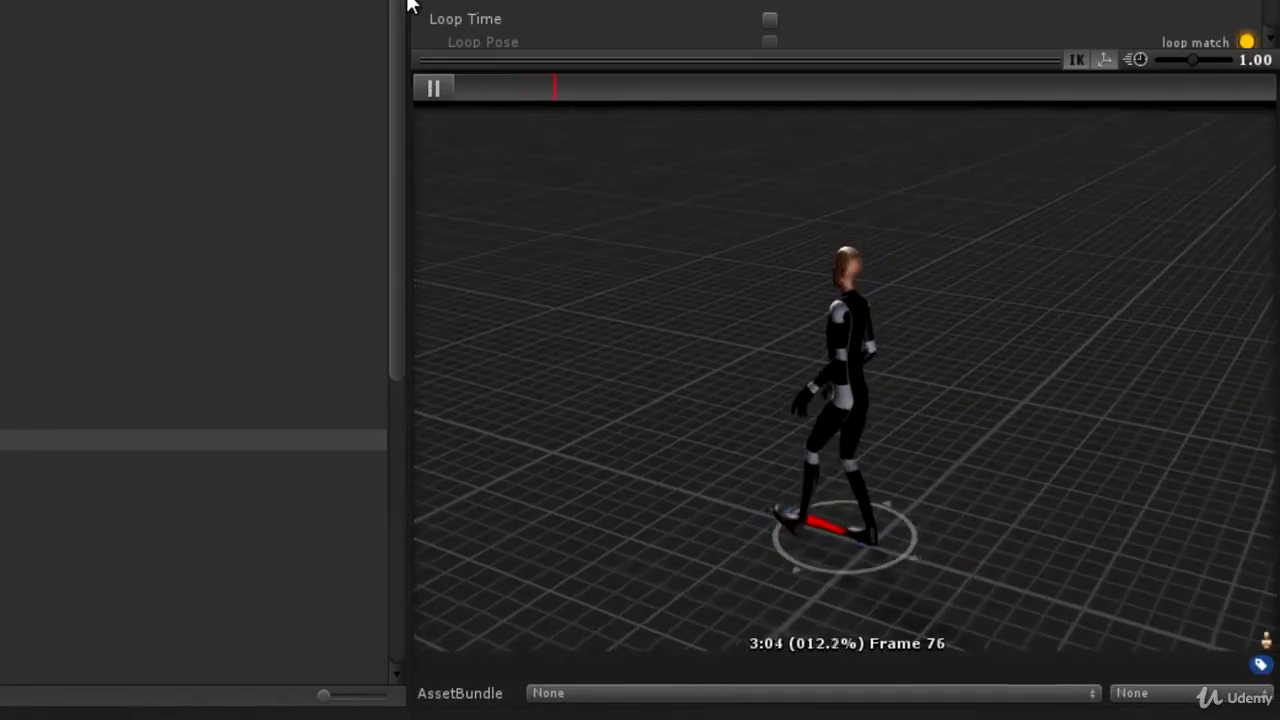
drag(408, 2, 260, 2)
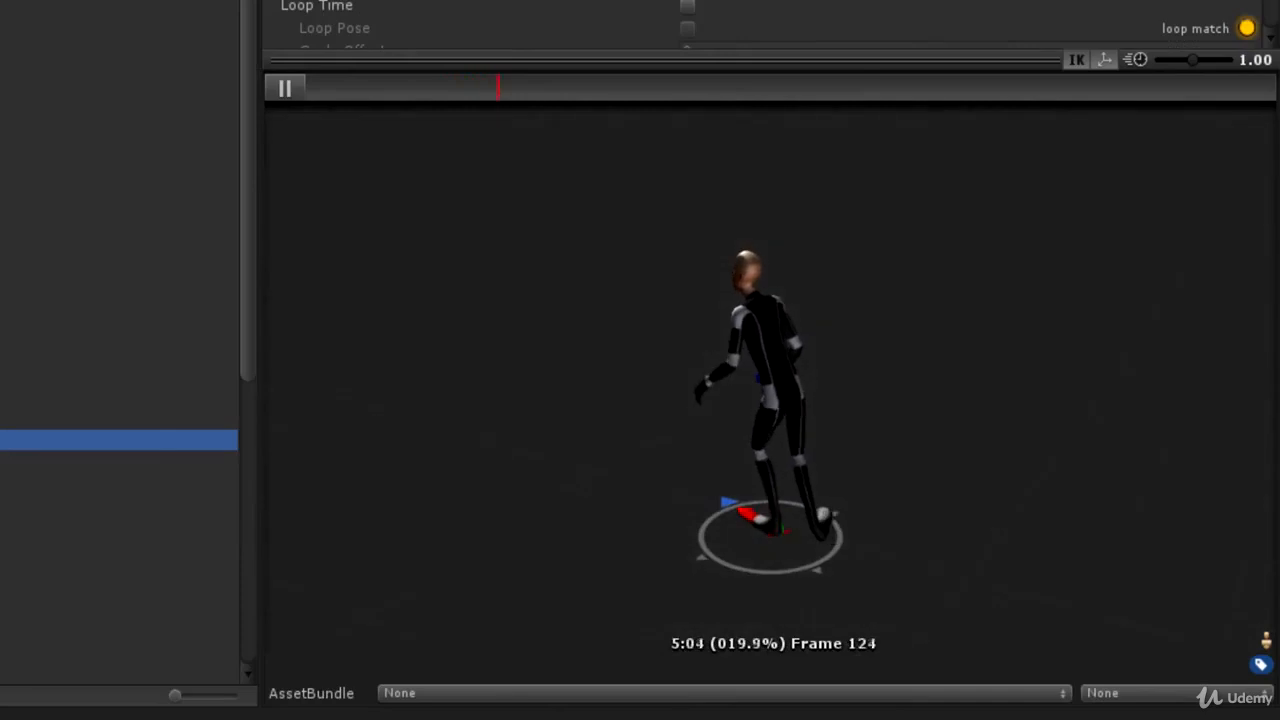
drag(726, 63, 710, 157)
click(287, 183)
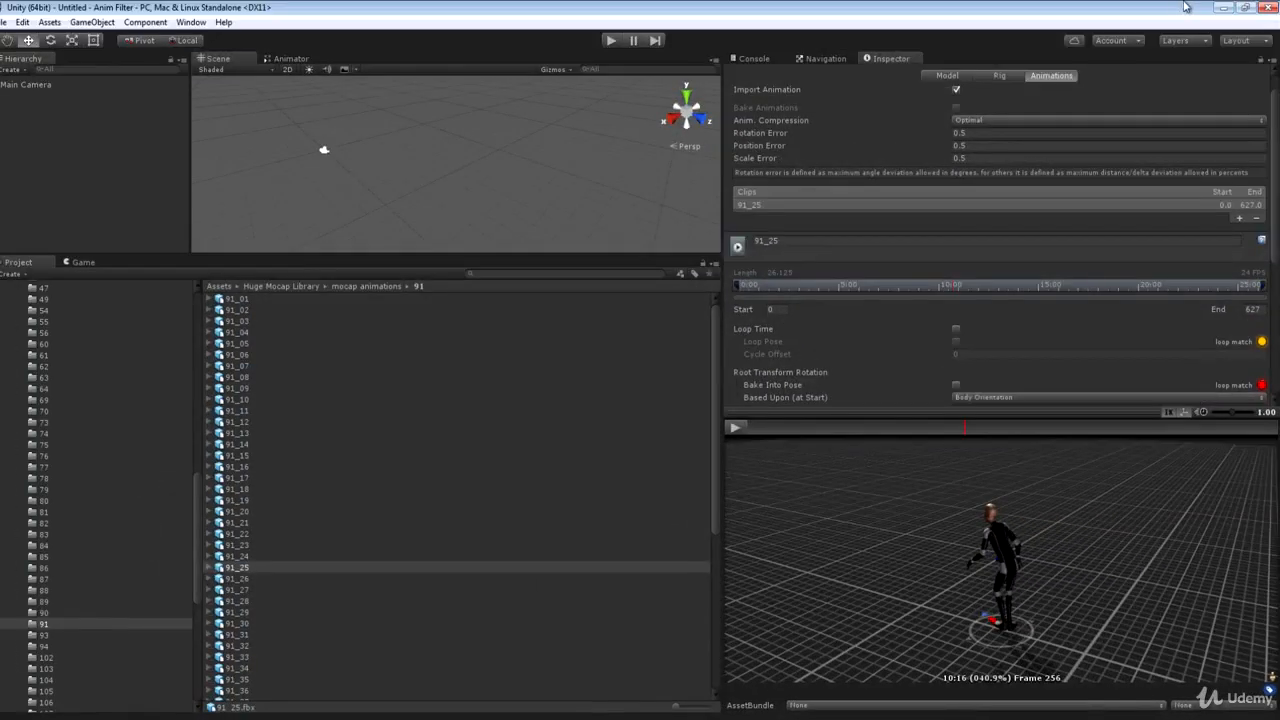
Step: Check the rig settings of 91_25, return to its animation settings and enlarge the clip preview
click(1000, 76)
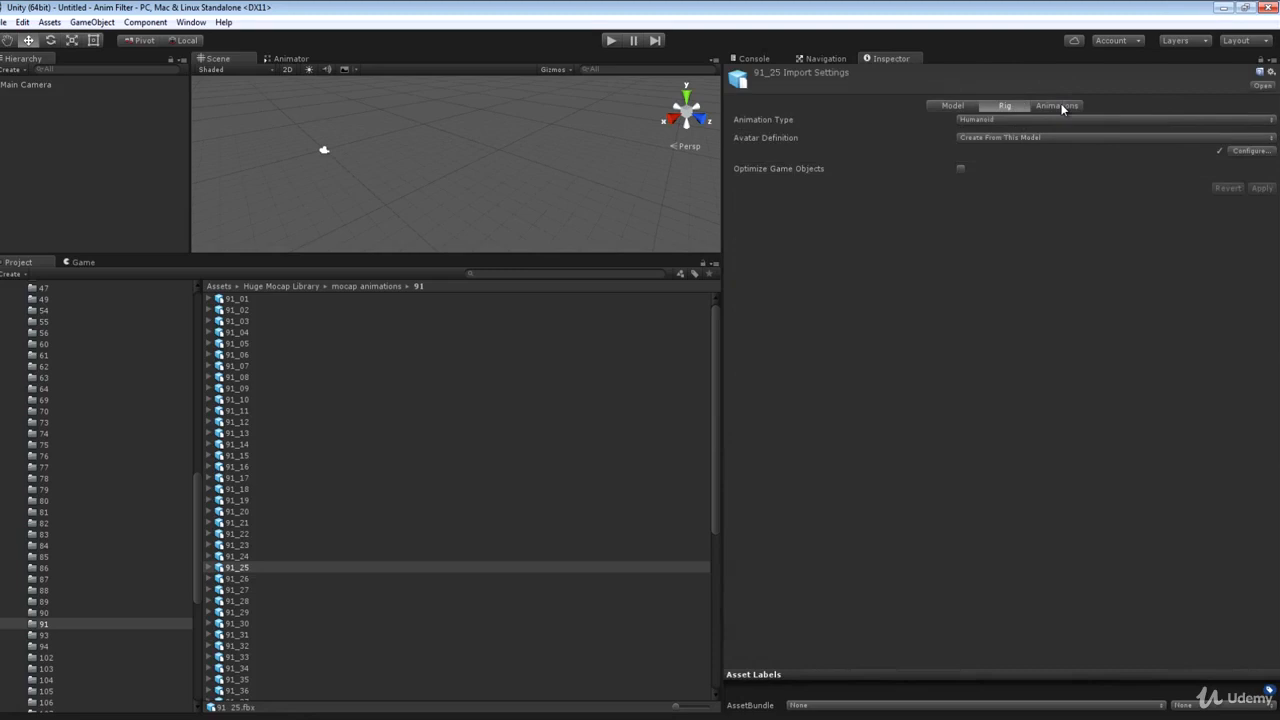
click(1058, 106)
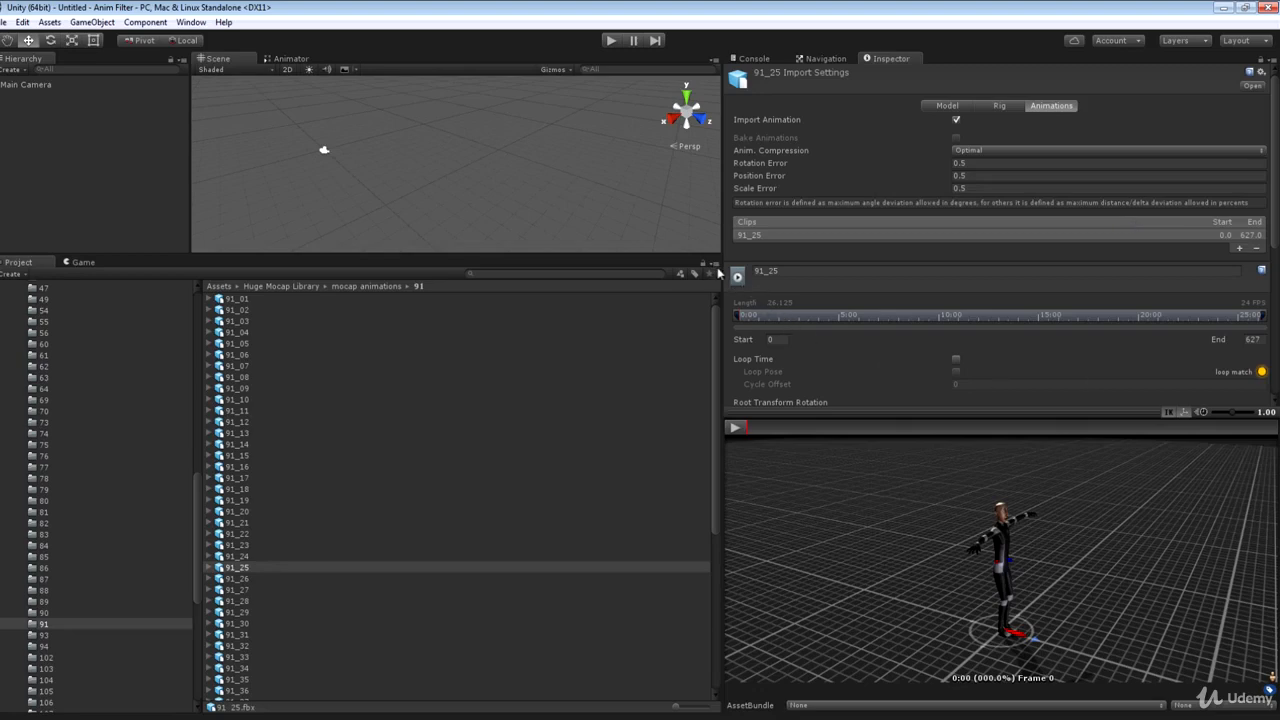
drag(723, 268, 555, 268)
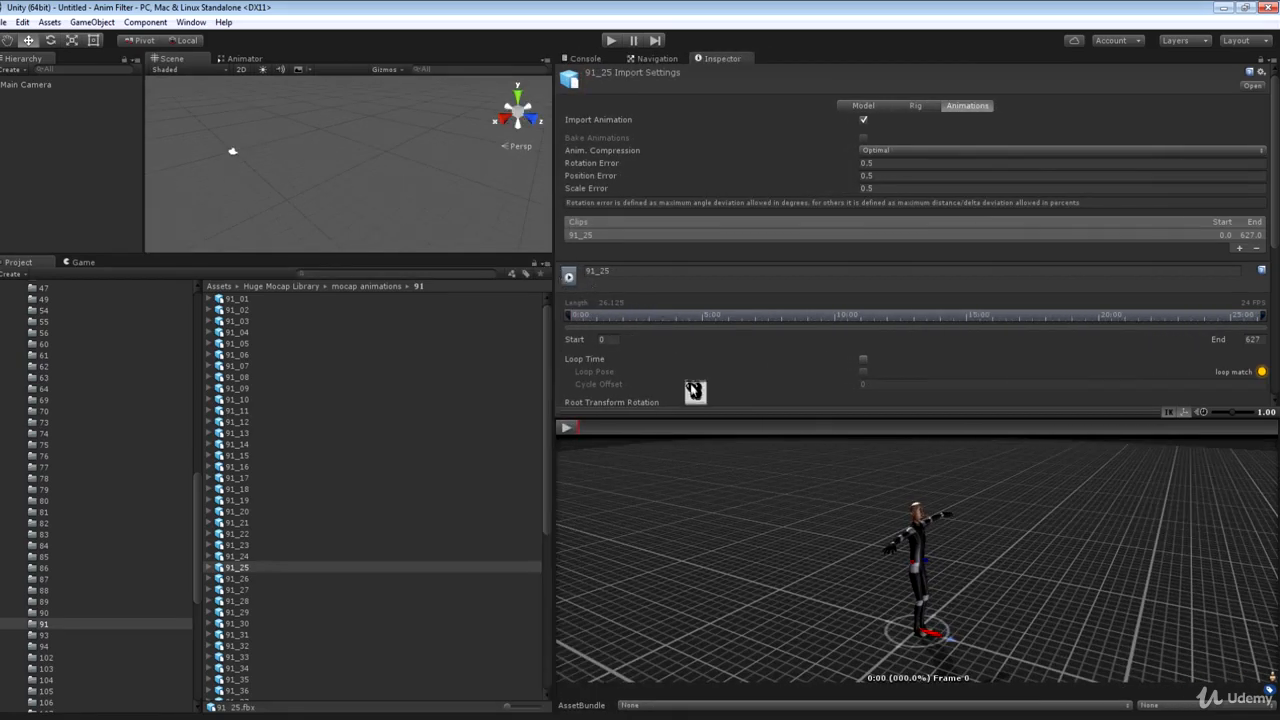
drag(690, 412, 690, 337)
drag(1272, 130, 1252, 200)
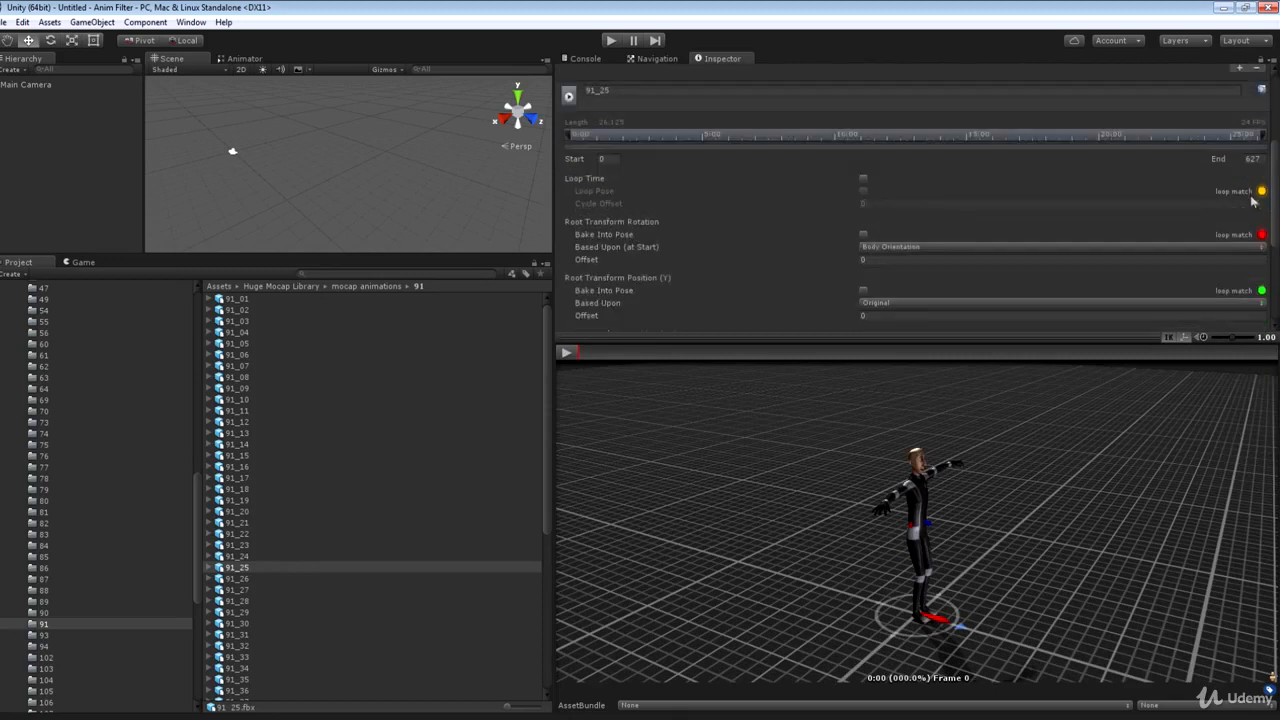
scroll(966, 156, up, 2)
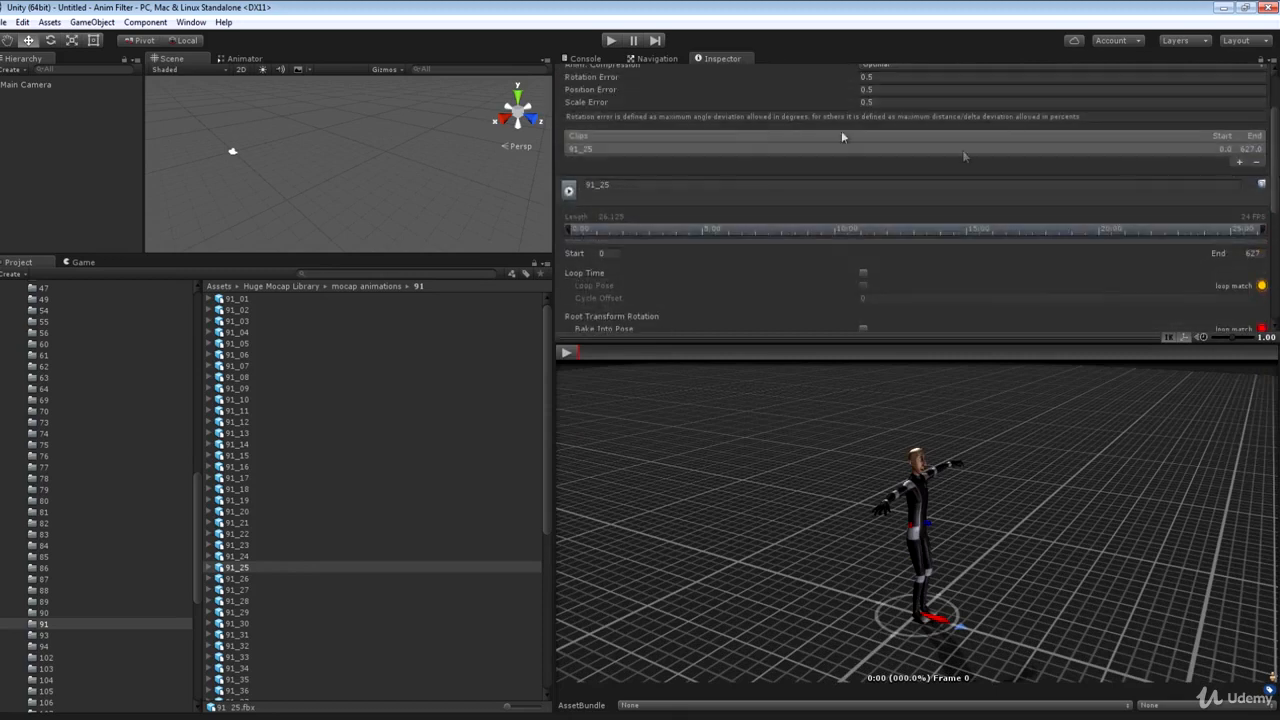
Step: Add a new clip to 91_25 and name it Zombie Injured Walk Left
click(1241, 163)
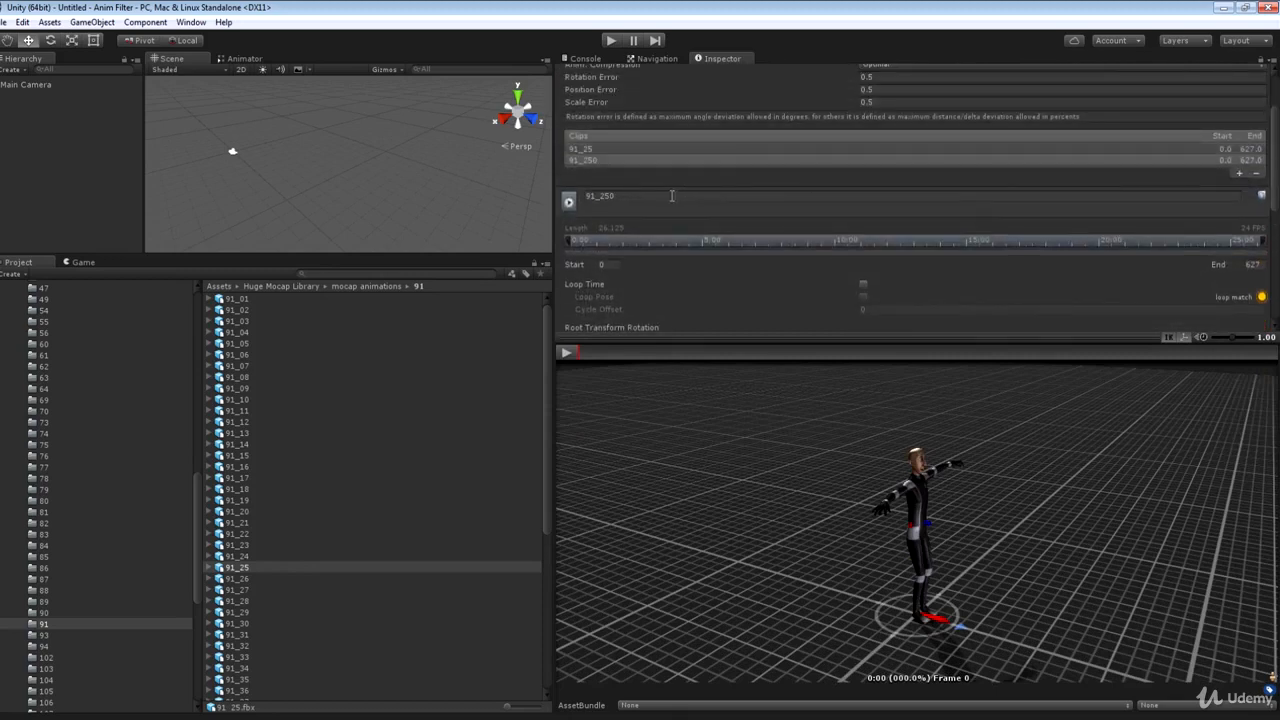
click(634, 196)
text(w)
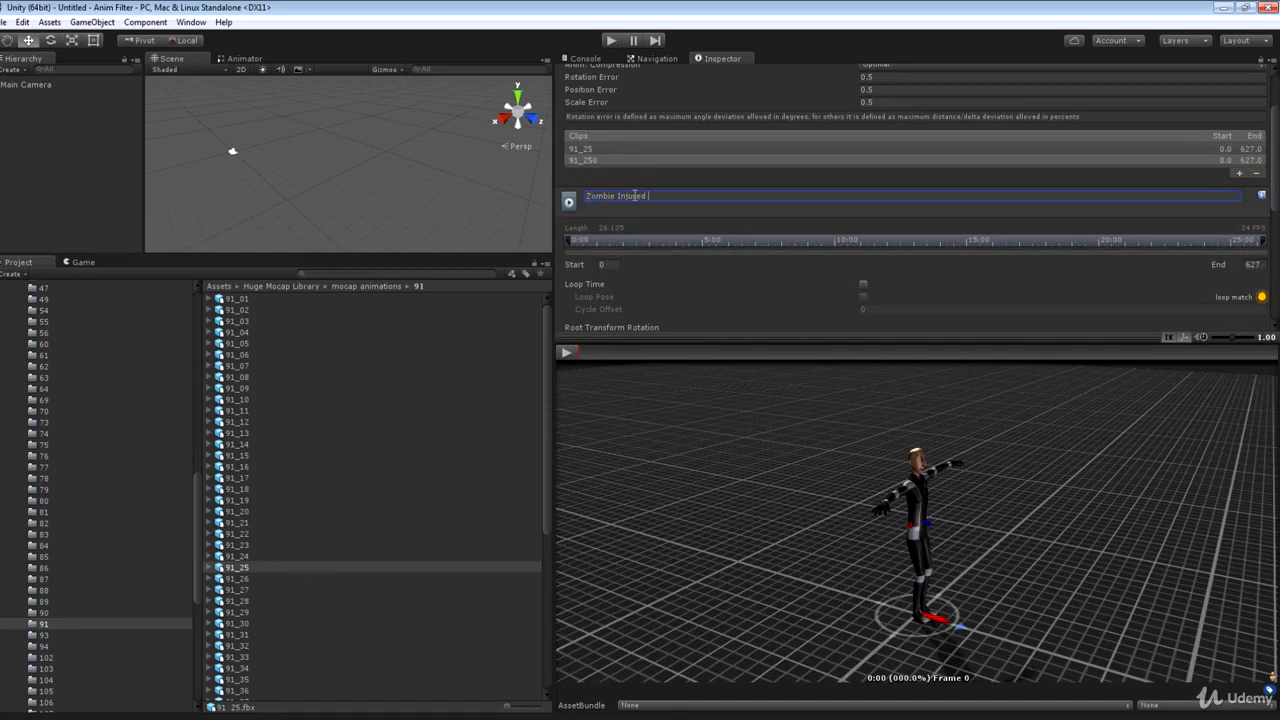
text(ombie Injured Walk Left)
key(Return)
Step: Play the new 91_25 clip to check its walking direction and rename it Zombie Injured Walk Right
click(567, 354)
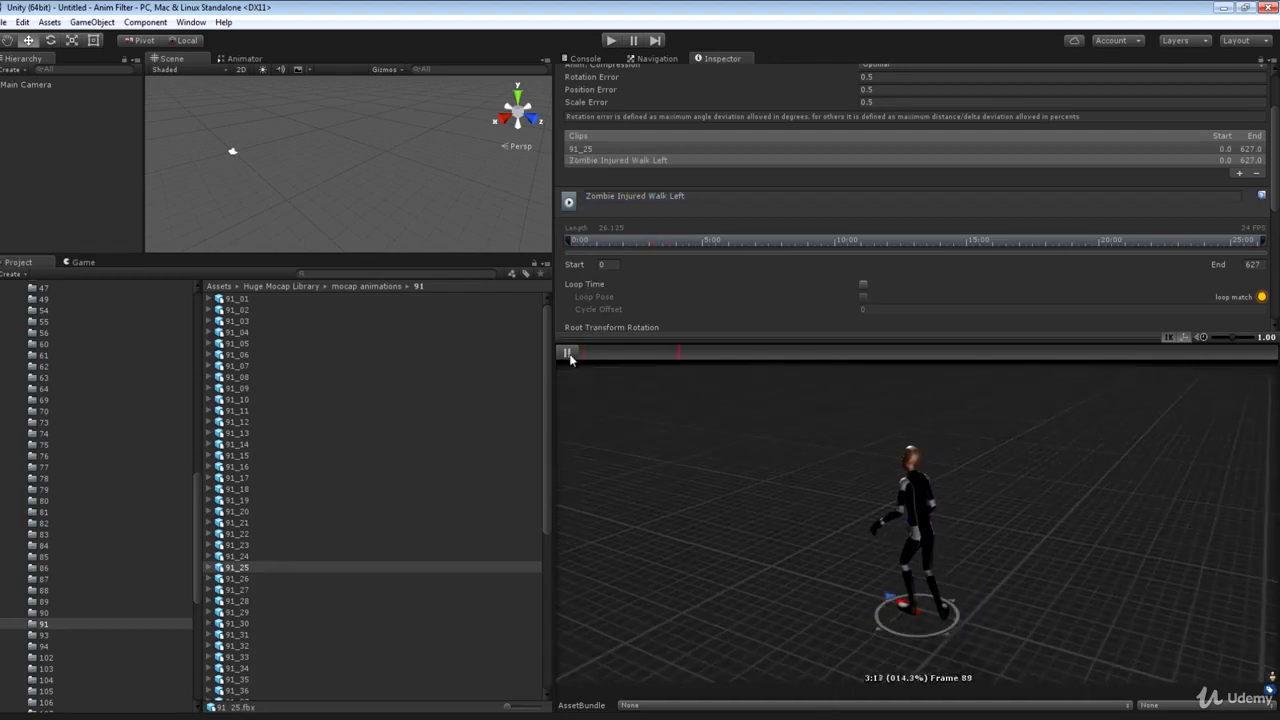
click(567, 354)
click(674, 196)
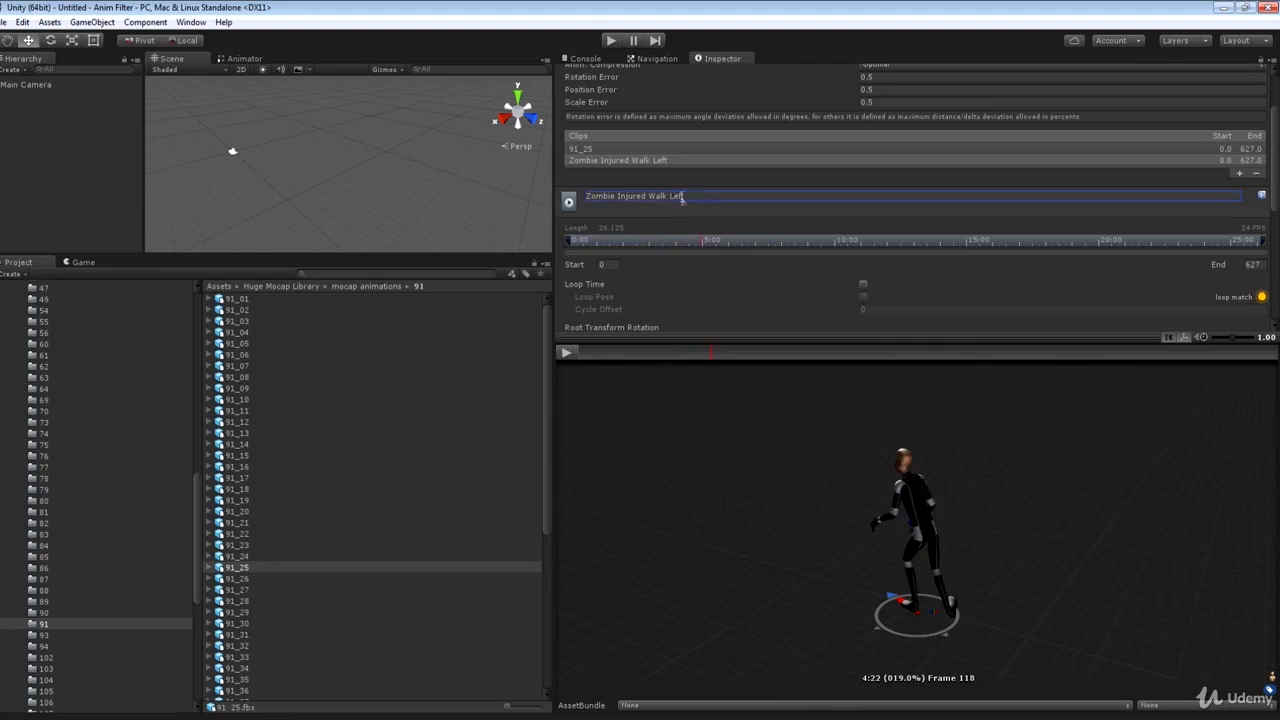
key(BackSpace)
key(BackSpace)
key(BackSpace)
key(BackSpace)
text(Right)
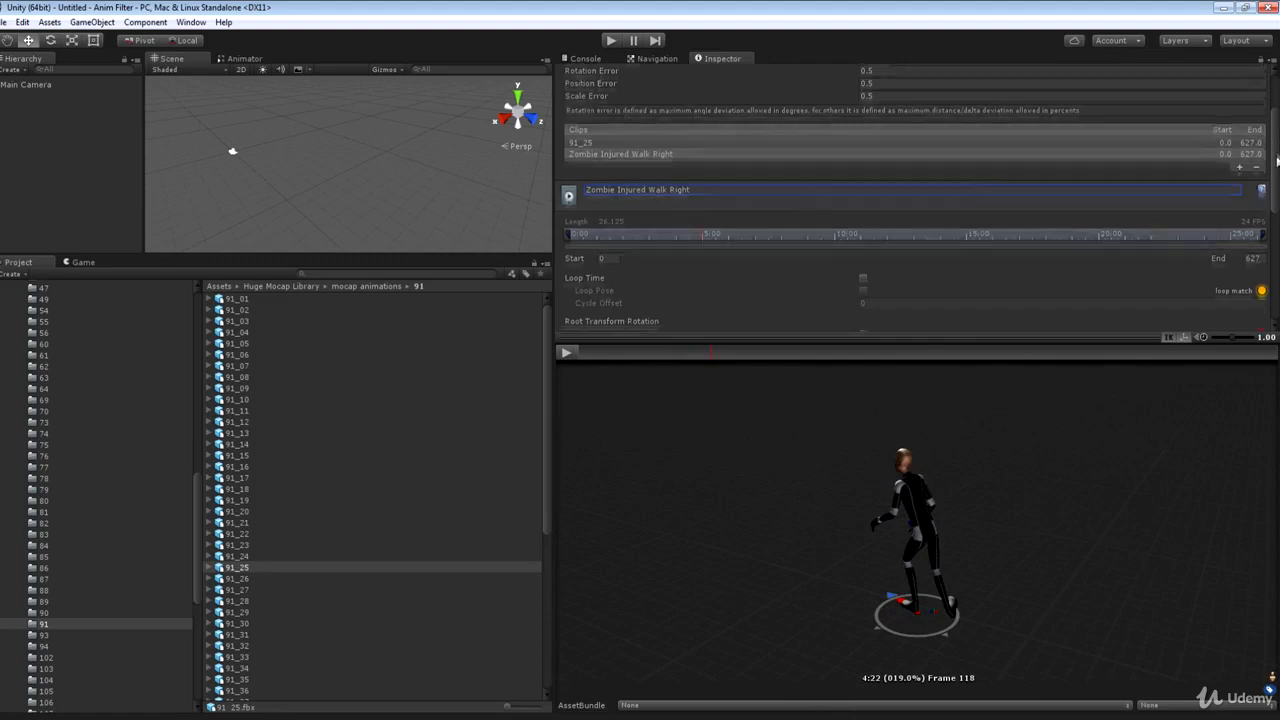
Step: Trim the Zombie Injured Walk Right clip to start at frame 98 and end shortly after the 5:00 mark
scroll(630, 300, down, 3)
drag(711, 357, 679, 356)
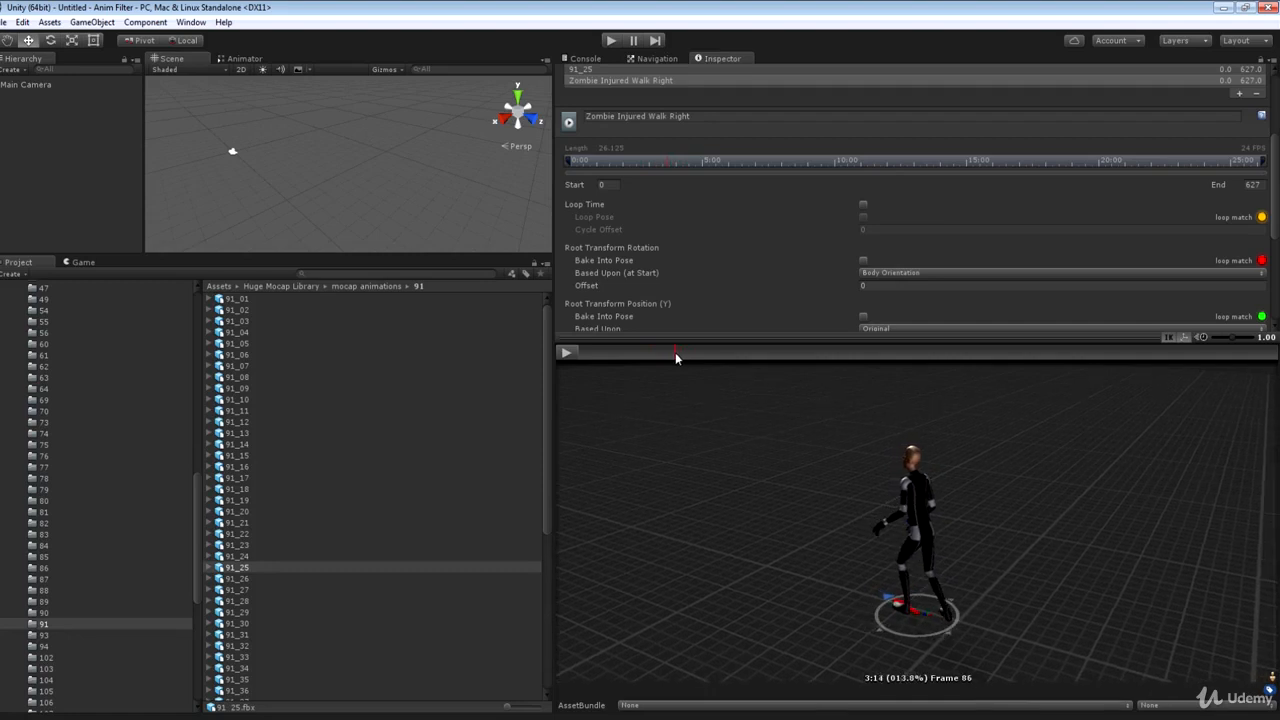
drag(688, 356, 689, 356)
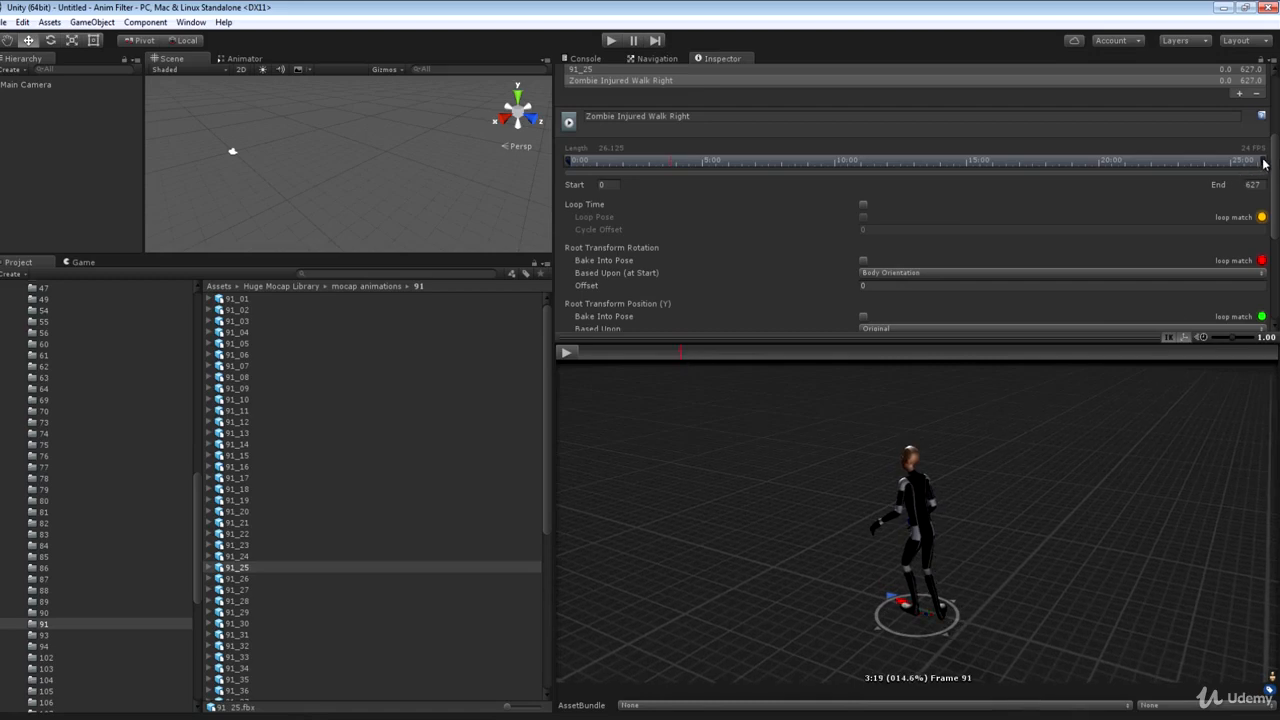
drag(1265, 163, 731, 166)
drag(585, 166, 720, 171)
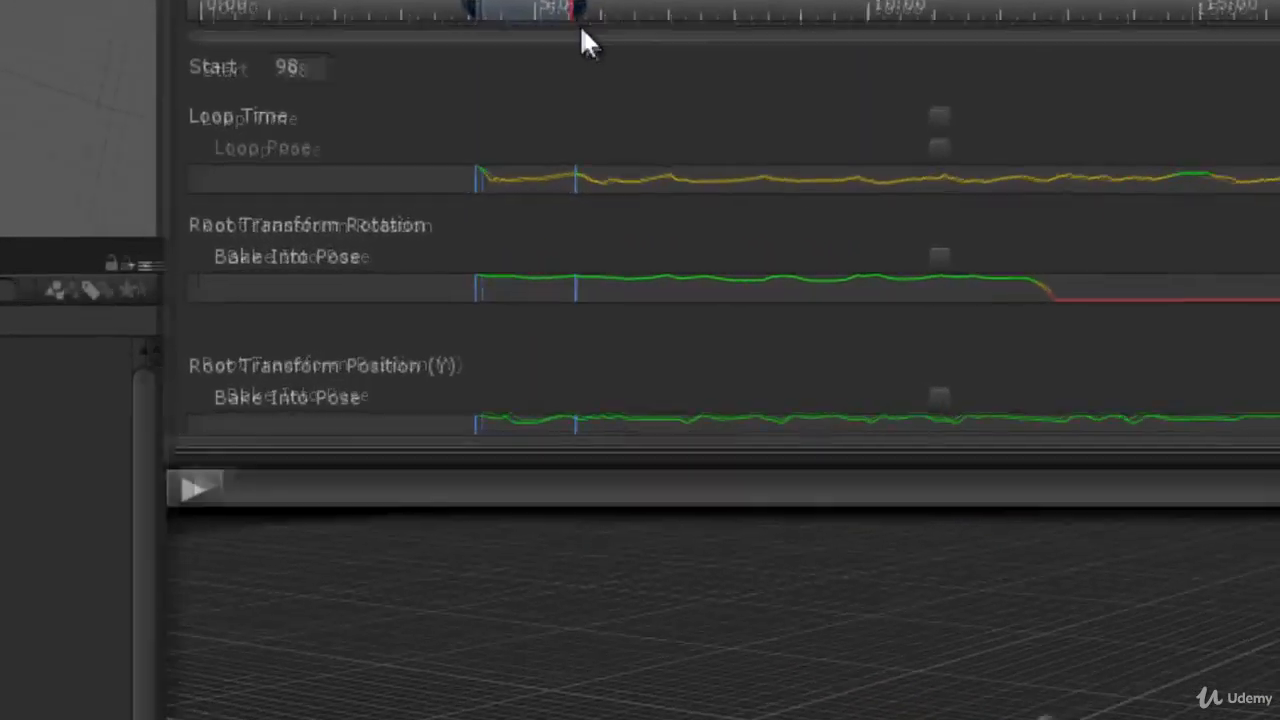
Step: Extend the end of the Zombie Injured Walk Right clip to frame 168
mouse_move(581, 30)
mouse_down()
mouse_move(489, 26)
mouse_move(679, 18)
mouse_move(560, 18)
mouse_up()
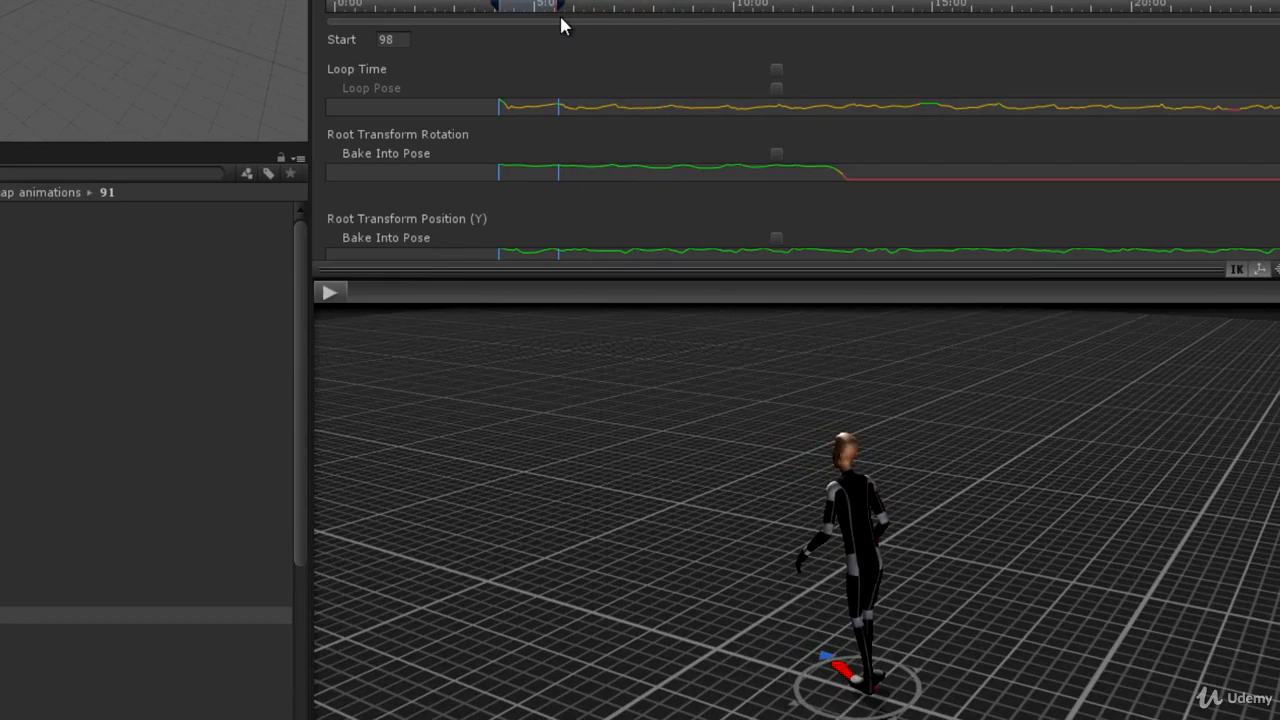
drag(559, 13, 615, 12)
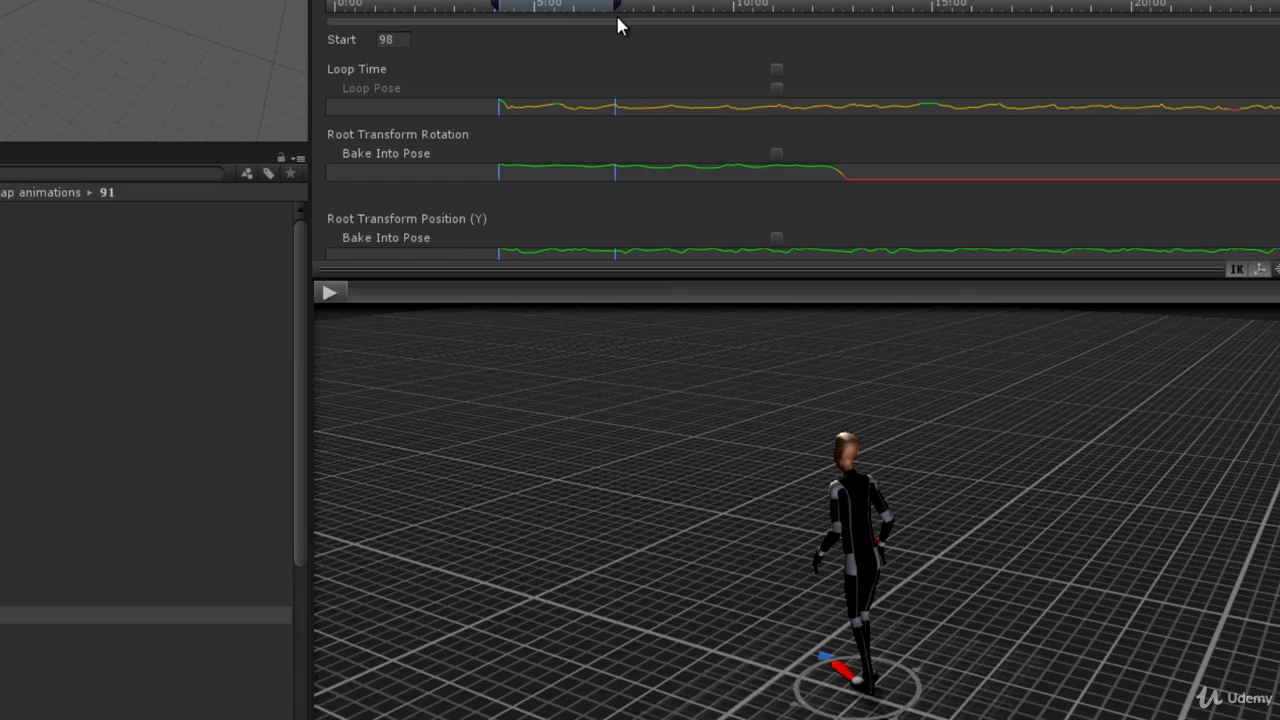
drag(617, 18, 618, 19)
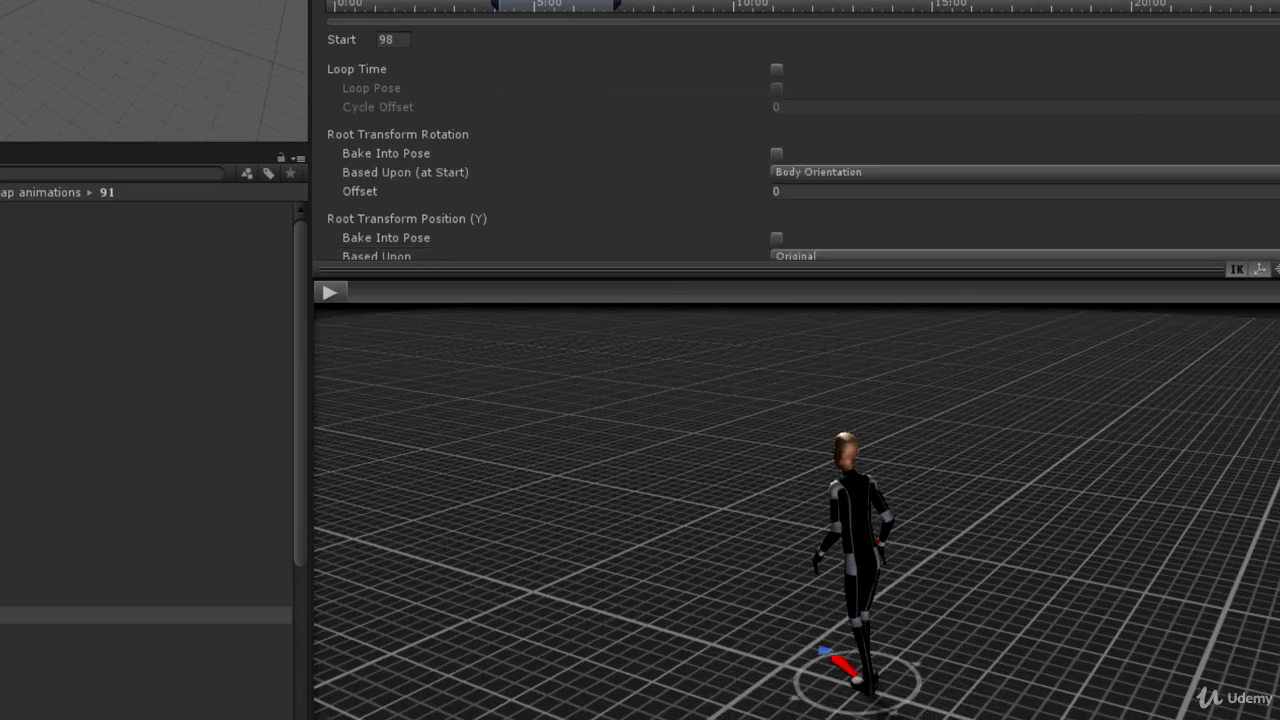
Step: Play the trimmed Zombie Injured Walk Right clip in the preview and pause it
scroll(540, 180, down, 5)
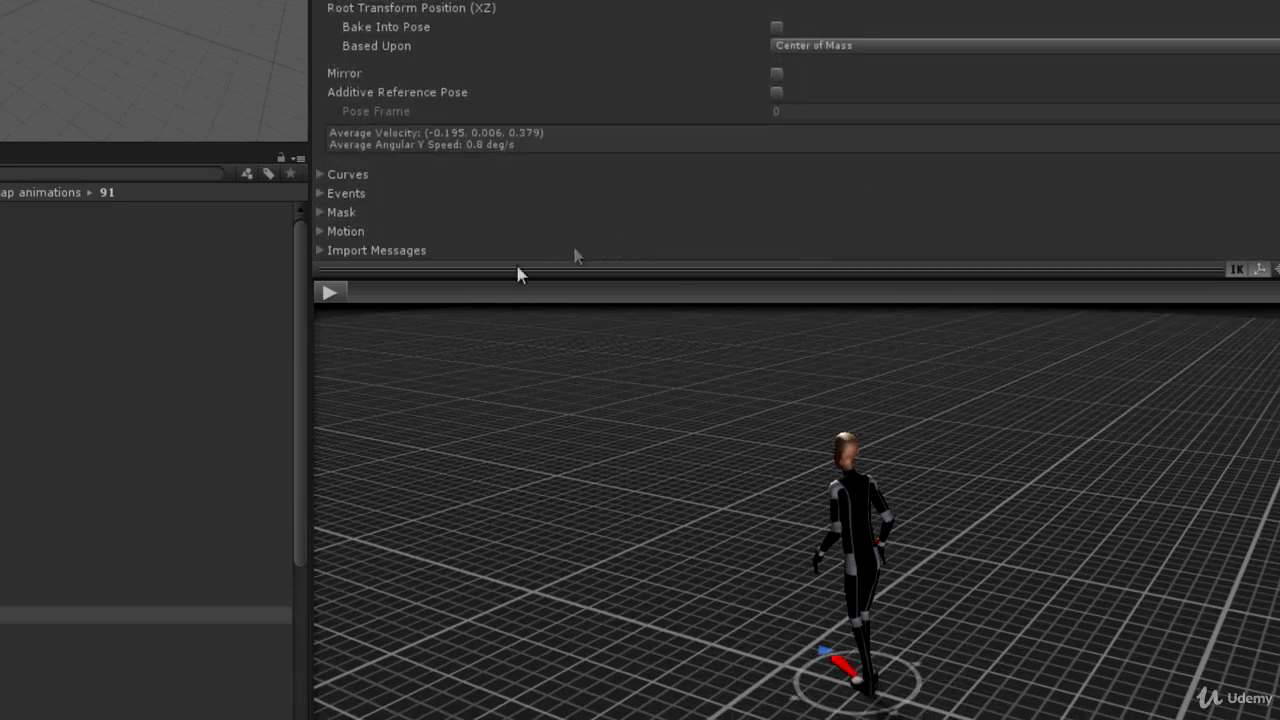
click(329, 291)
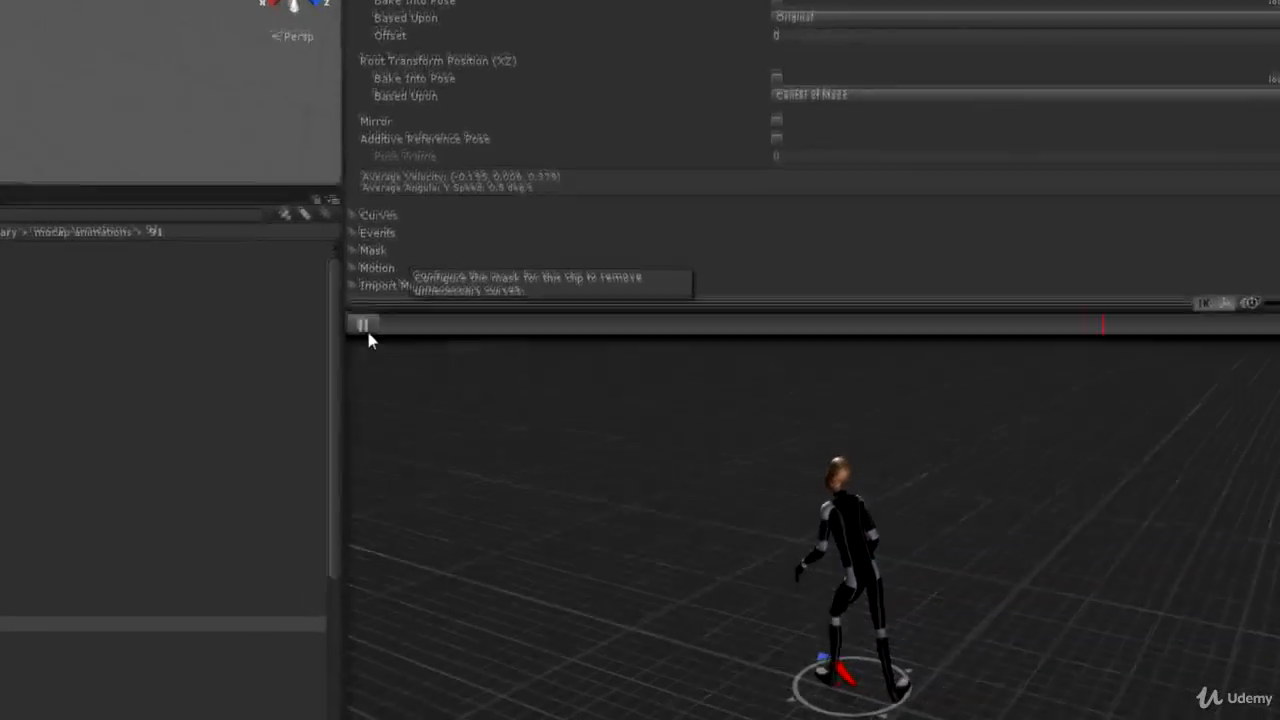
click(331, 293)
scroll(1150, 180, up, 3)
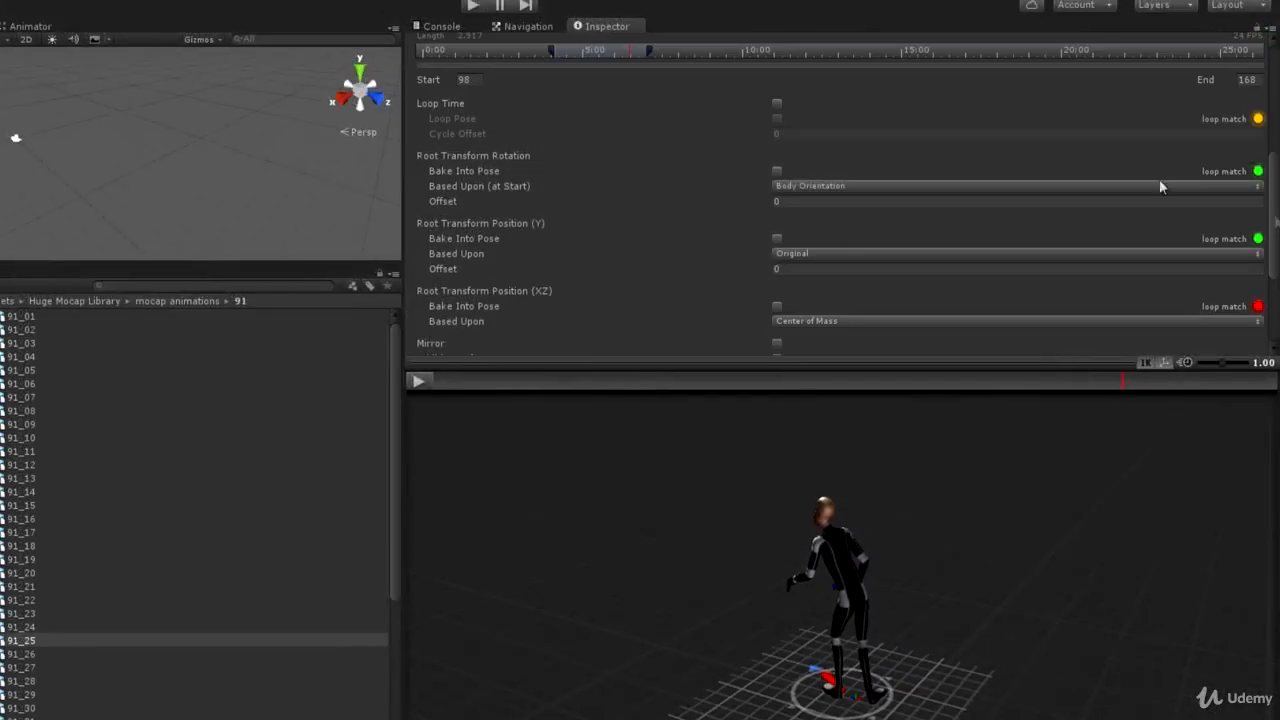
Step: Enable Loop Time and Loop Pose for the Zombie Injured Walk Right clip
click(777, 103)
click(777, 118)
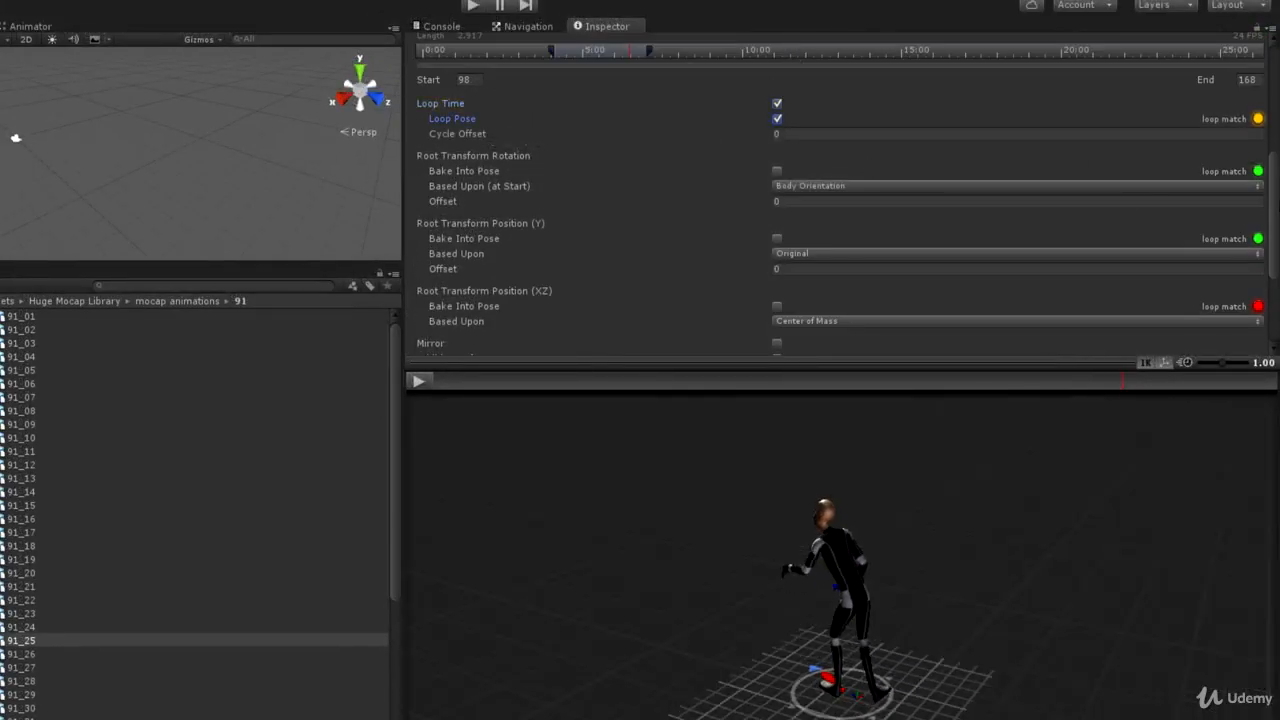
scroll(1277, 275, down, 5)
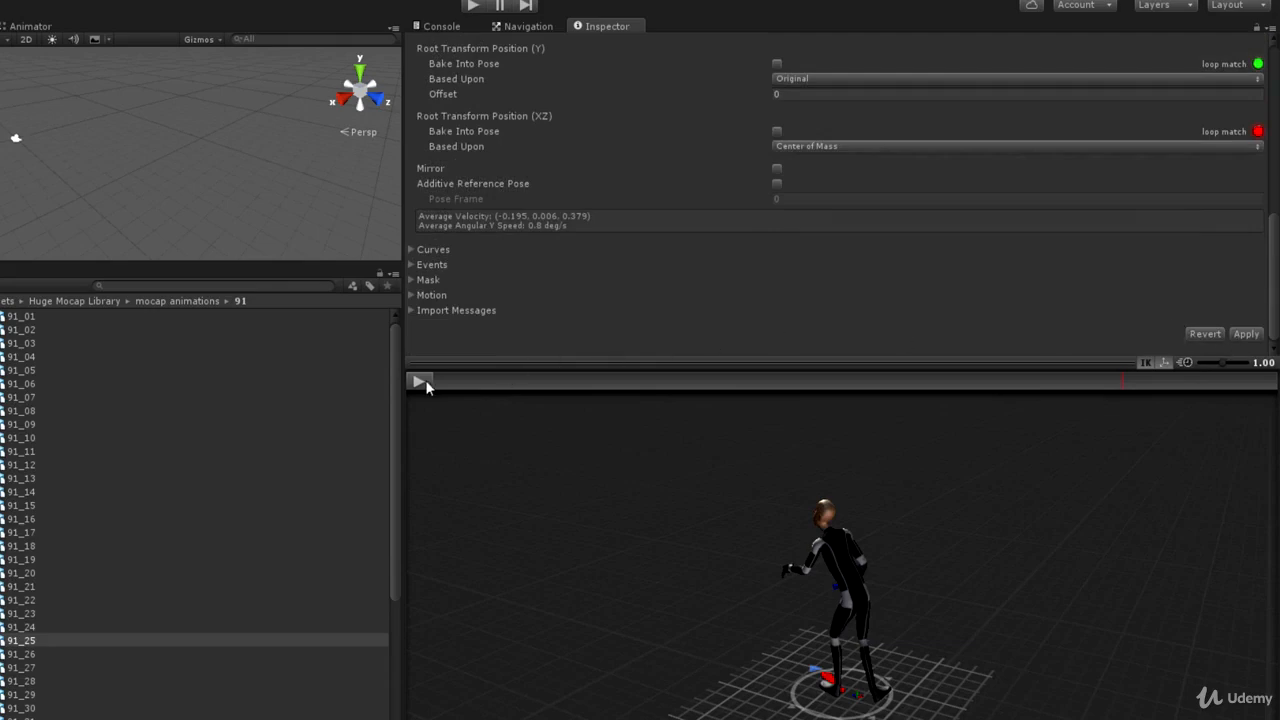
Step: Play the looping walk in the preview and orbit around the character to check the loop transition
click(419, 381)
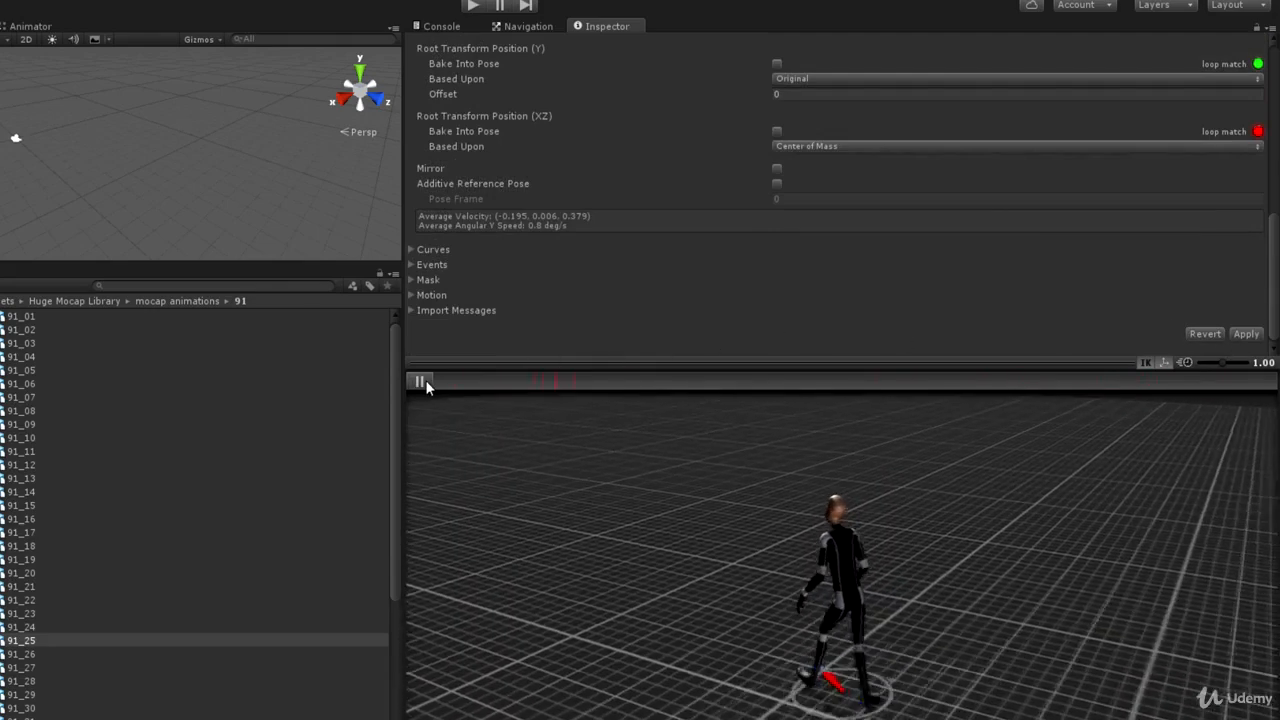
click(420, 382)
click(420, 381)
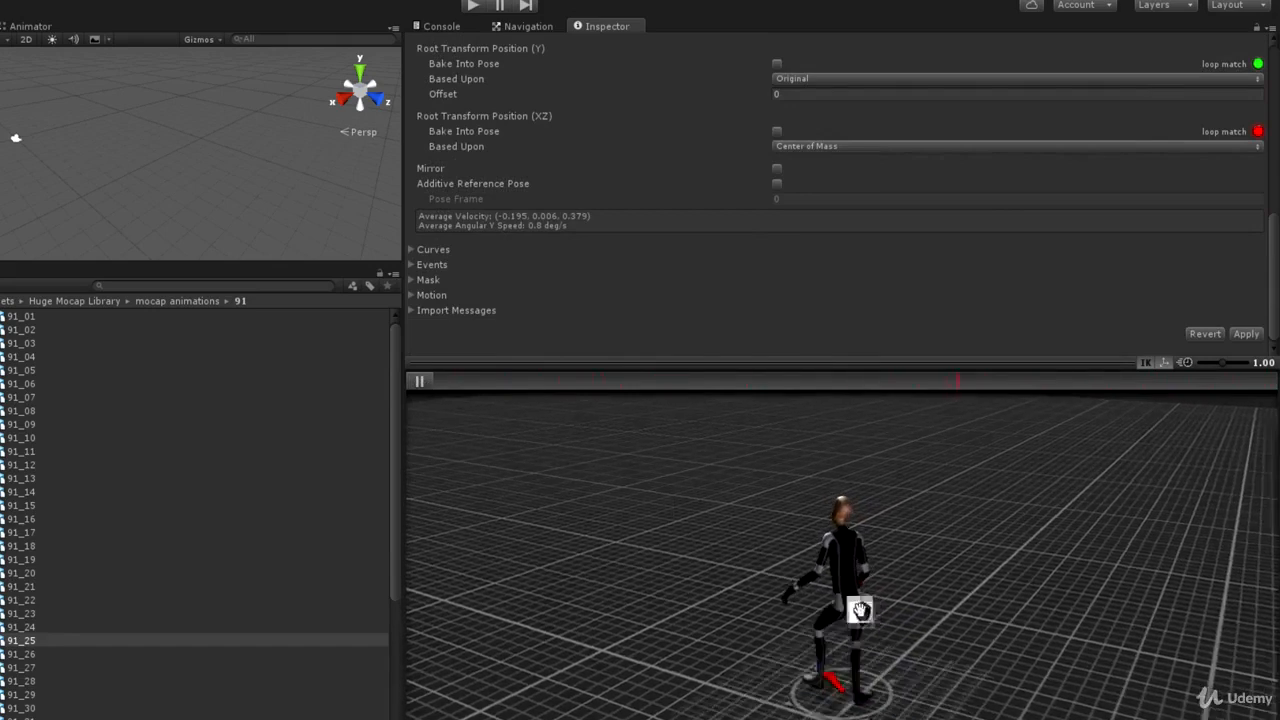
drag(829, 586, 823, 415)
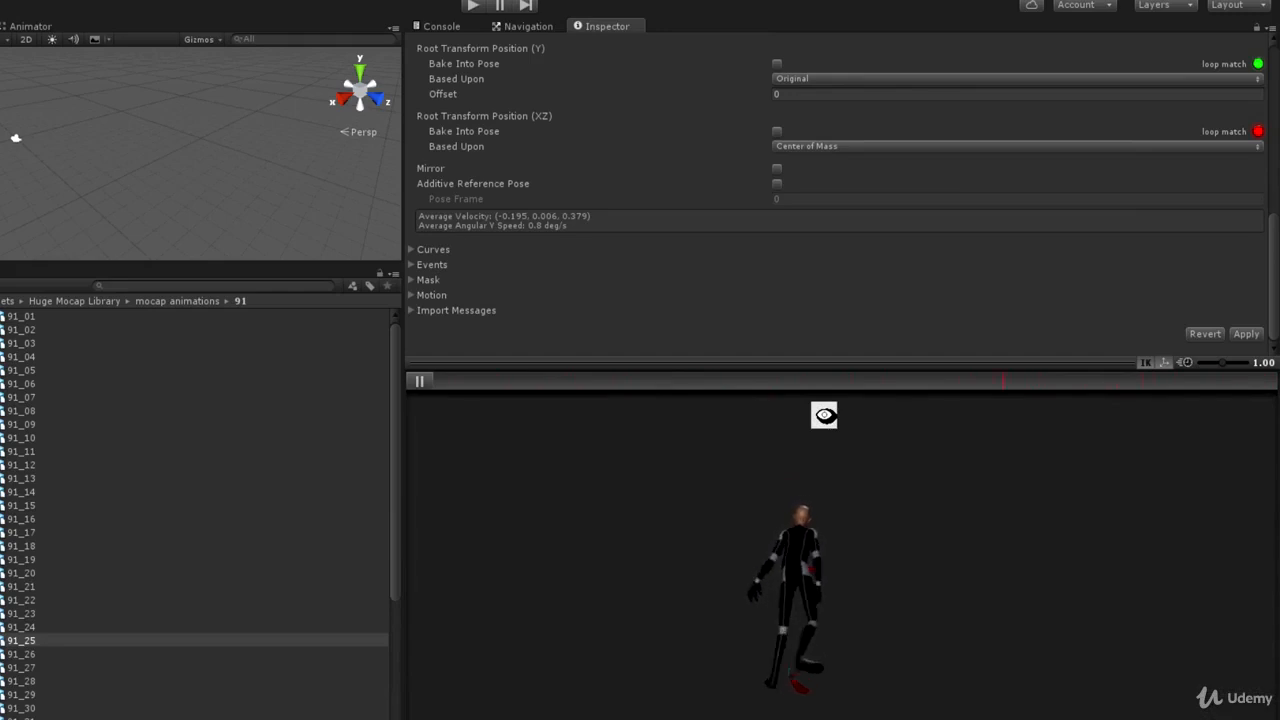
drag(824, 415, 526, 406)
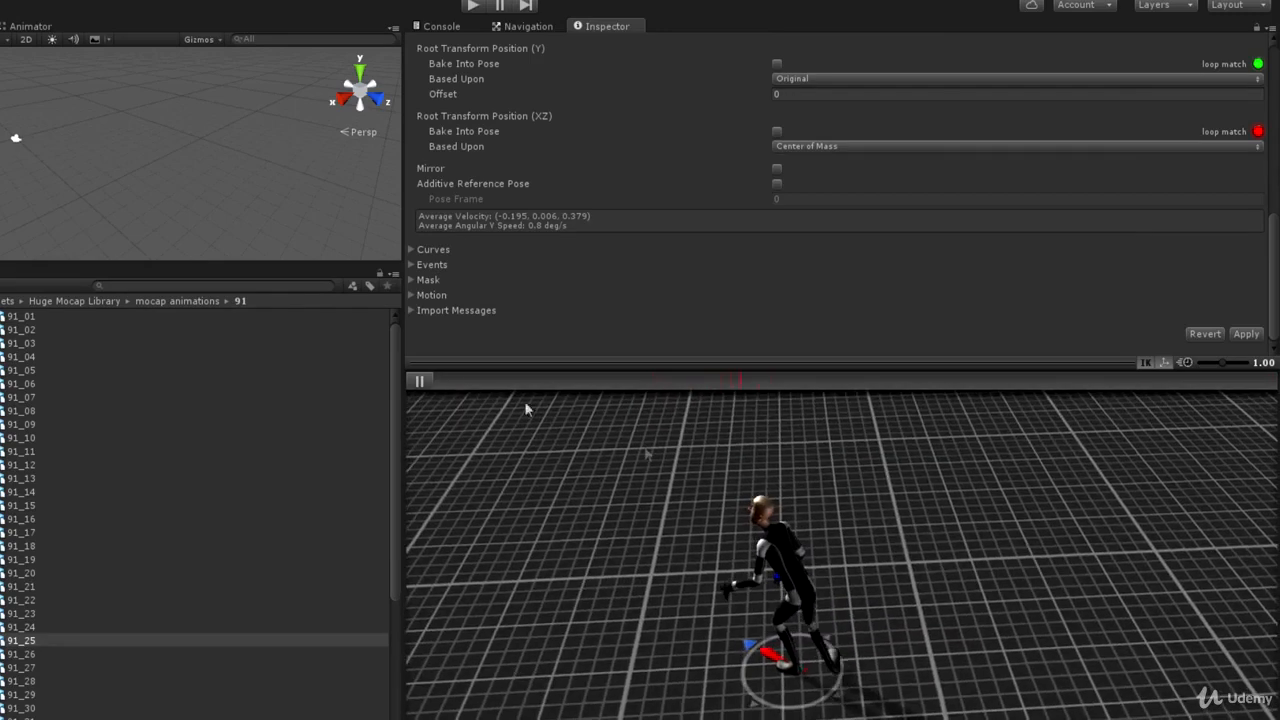
click(421, 379)
Step: Shorten the Zombie Injured Walk Right clip to end at frame 134 and check its loop in the preview
scroll(1268, 195, up, 10)
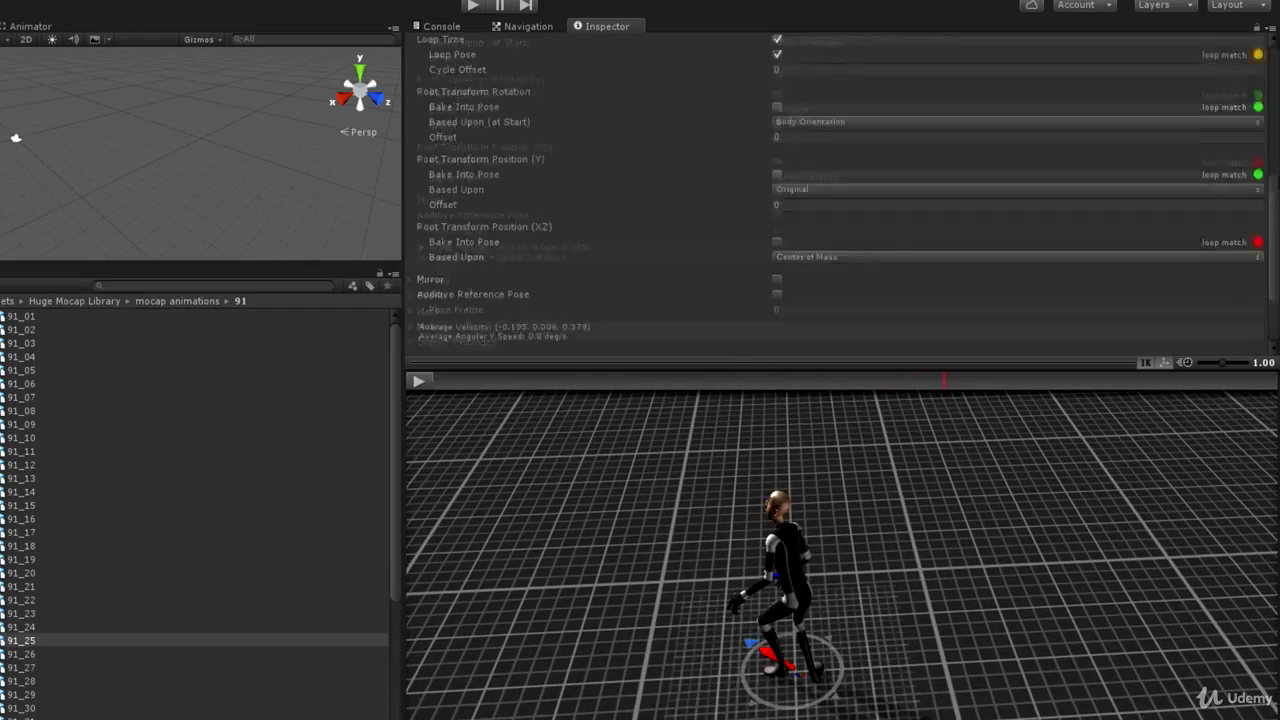
drag(652, 177, 604, 174)
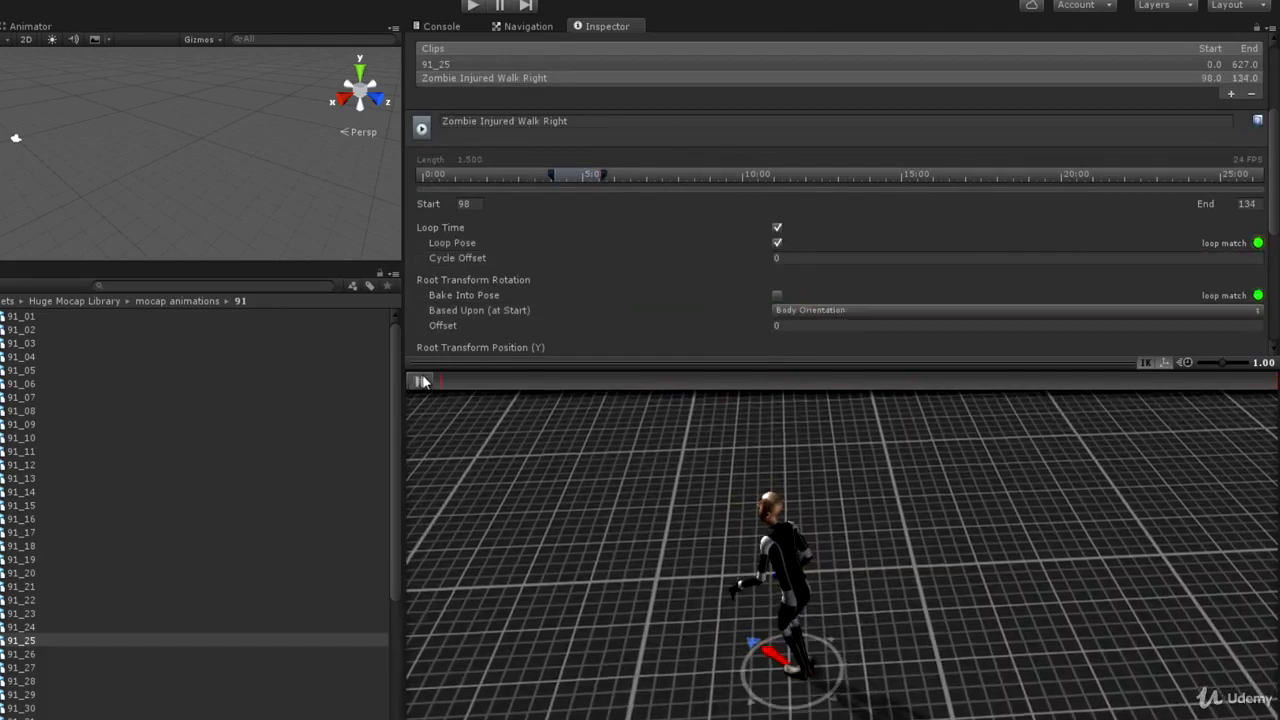
click(418, 380)
drag(623, 367, 623, 157)
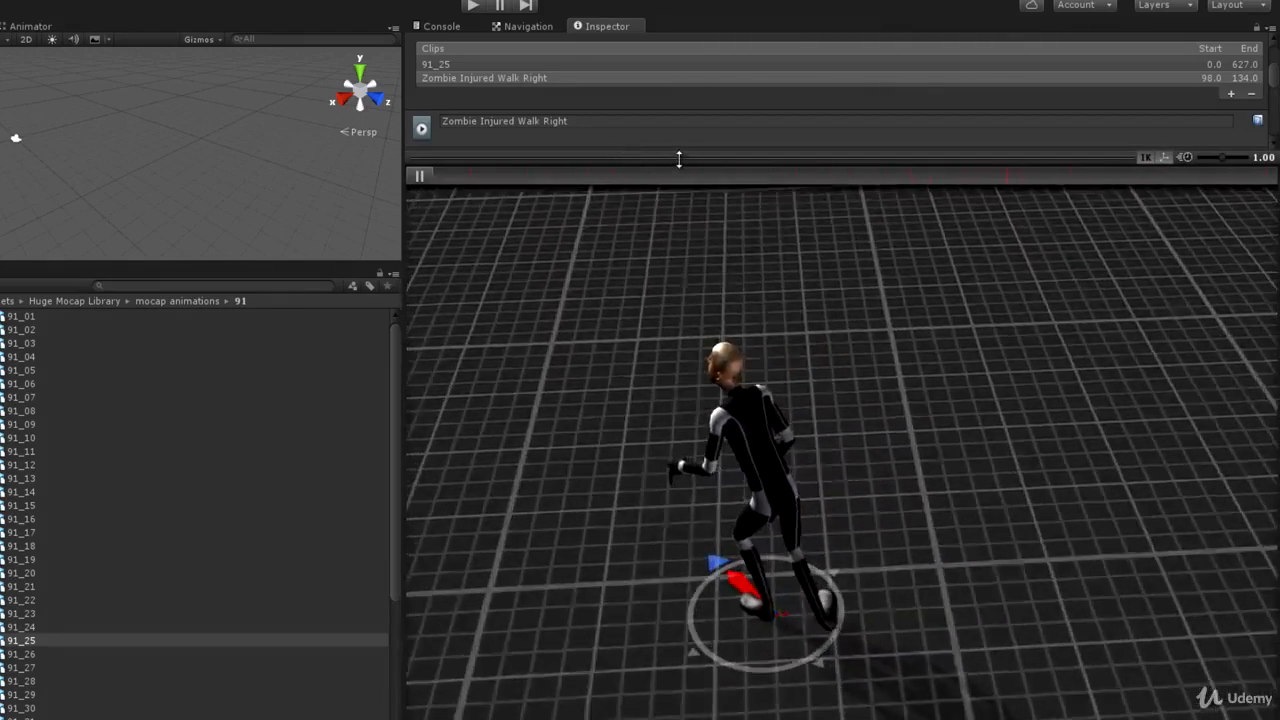
drag(679, 158, 705, 450)
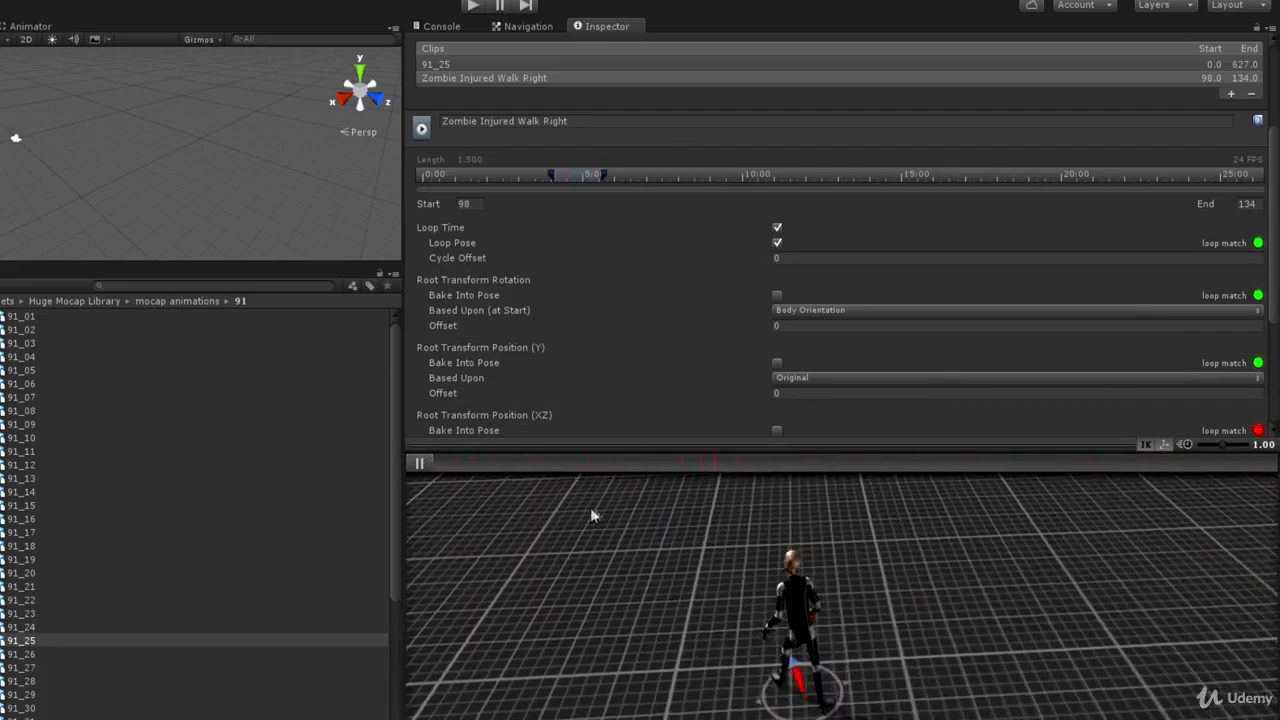
click(420, 463)
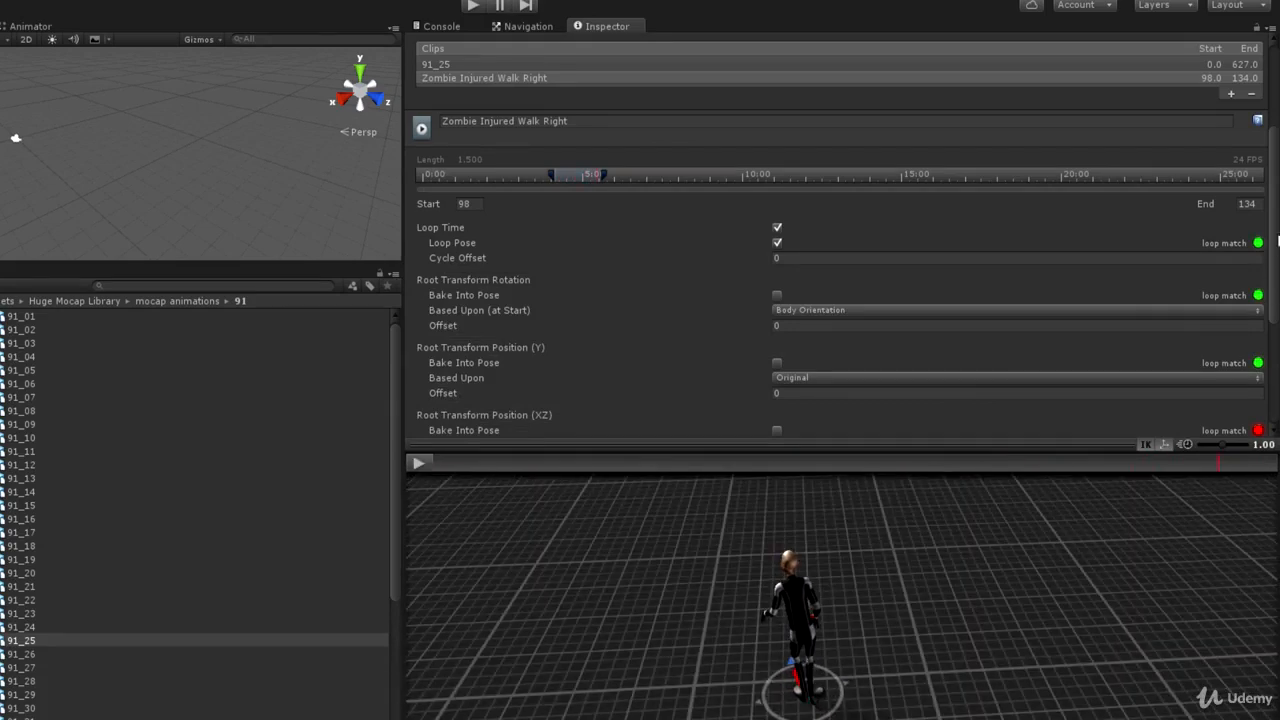
Step: Apply the animation import changes and select the 91_25 asset again
scroll(1270, 240, down, 2)
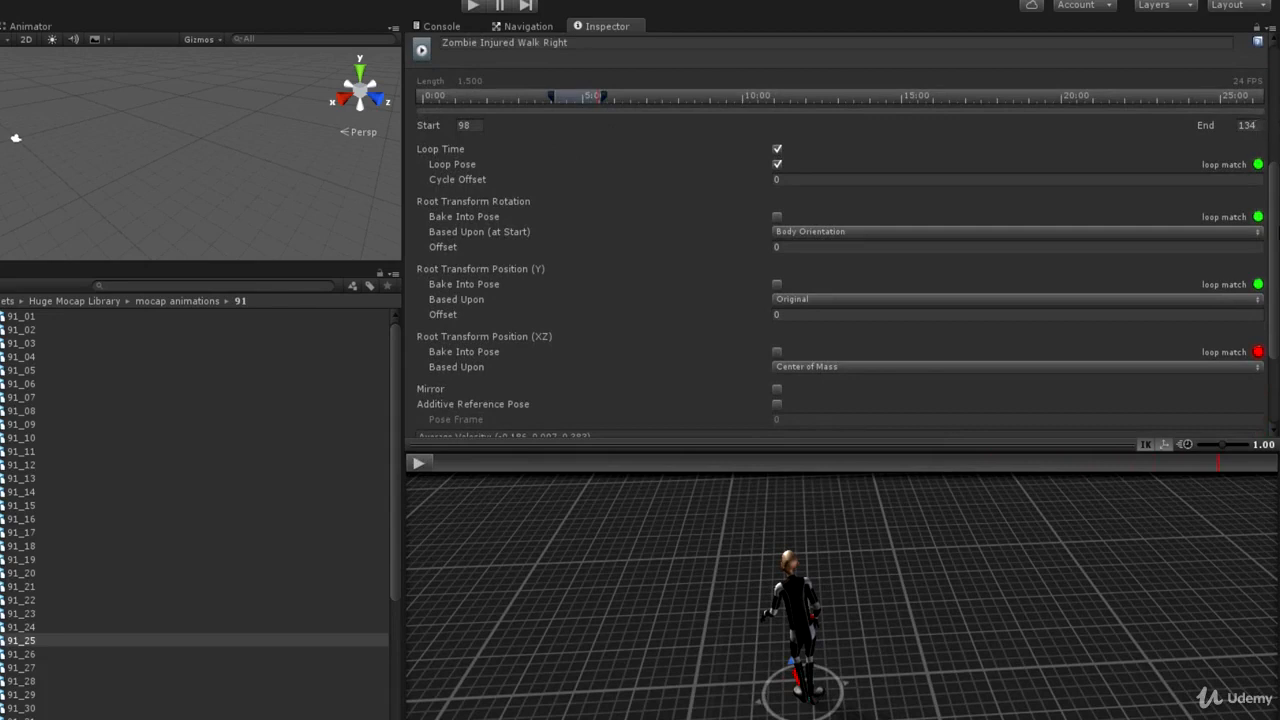
scroll(1276, 234, down, 4)
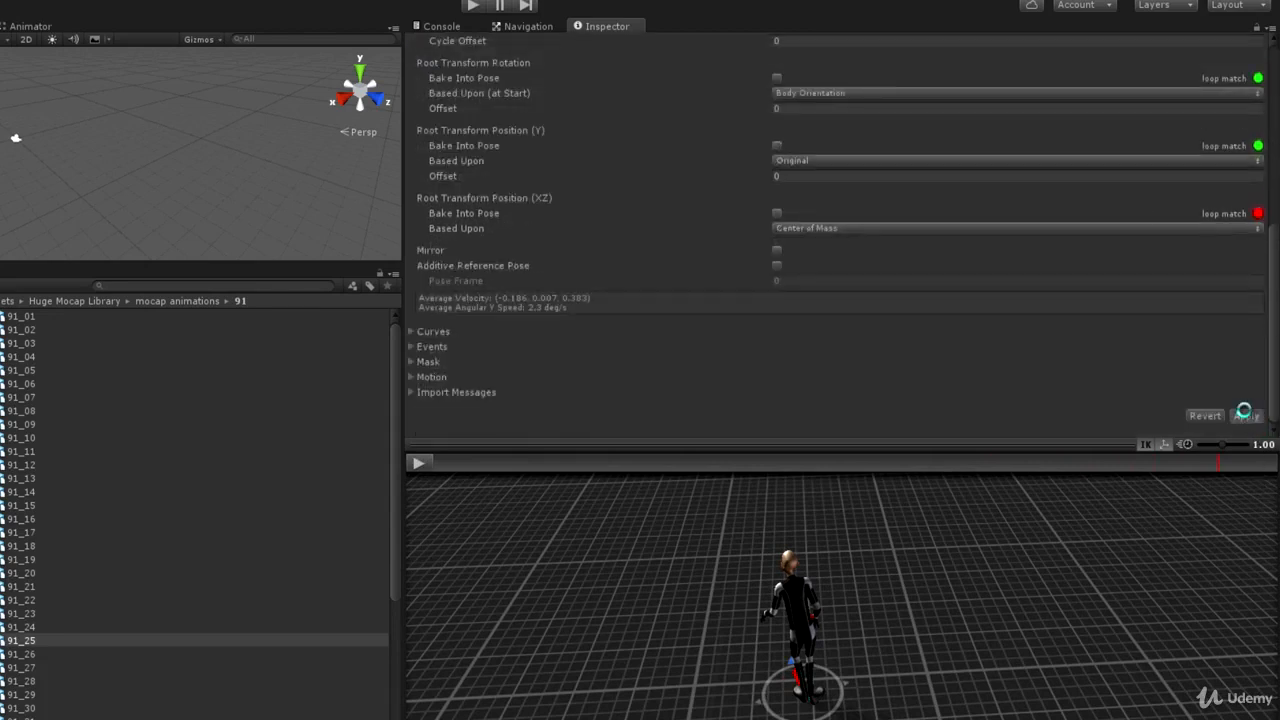
click(1243, 411)
click(32, 643)
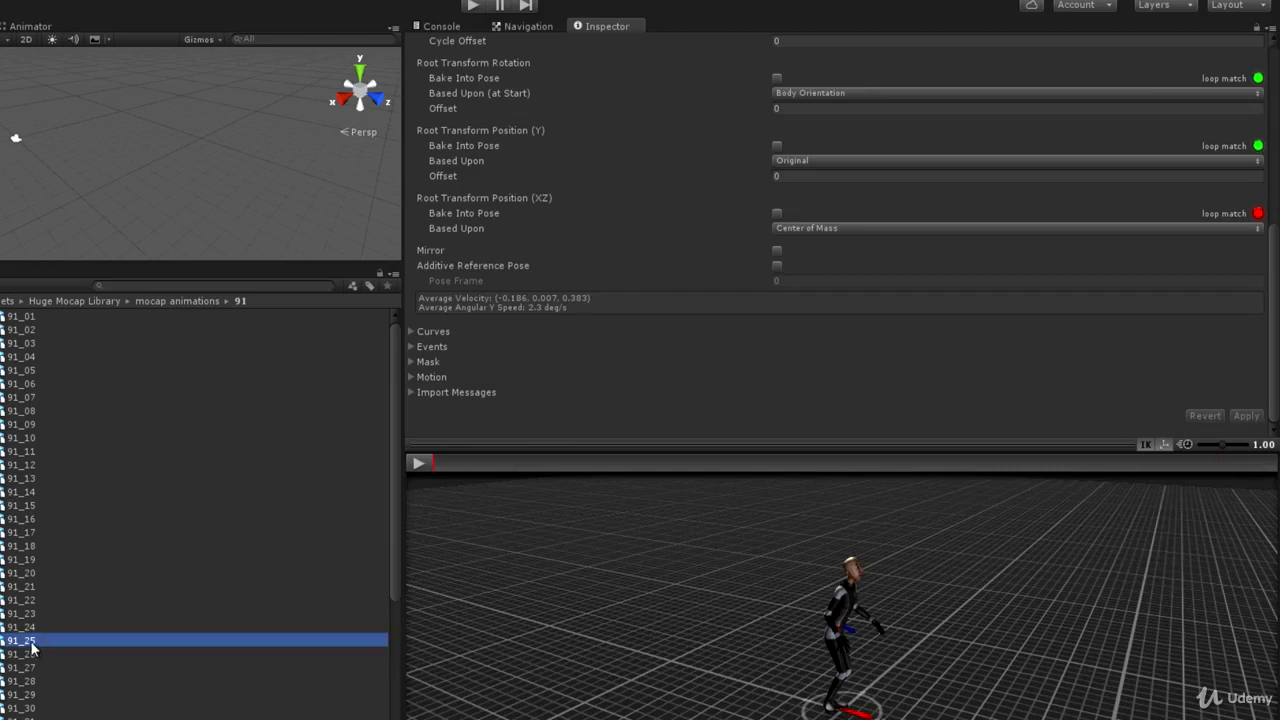
click(32, 645)
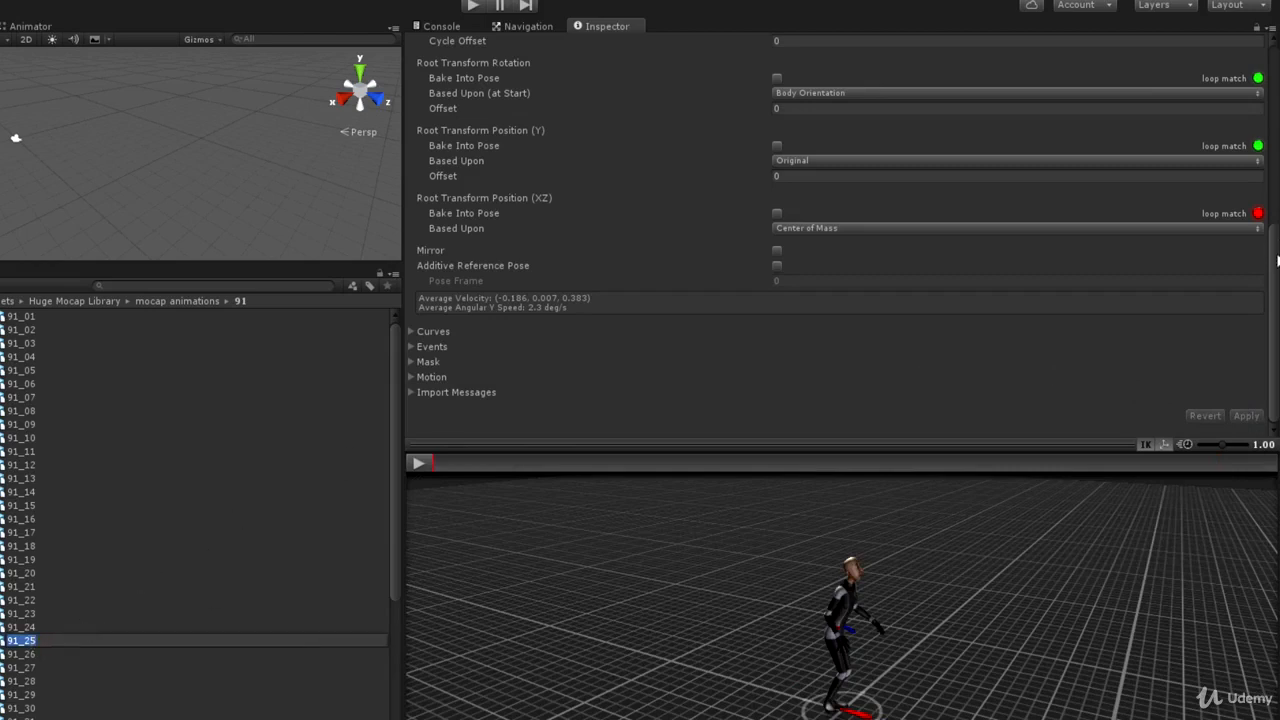
Step: Add a new clip to 91_25 with start frame 98 and end frame 134
drag(1276, 261, 1275, 104)
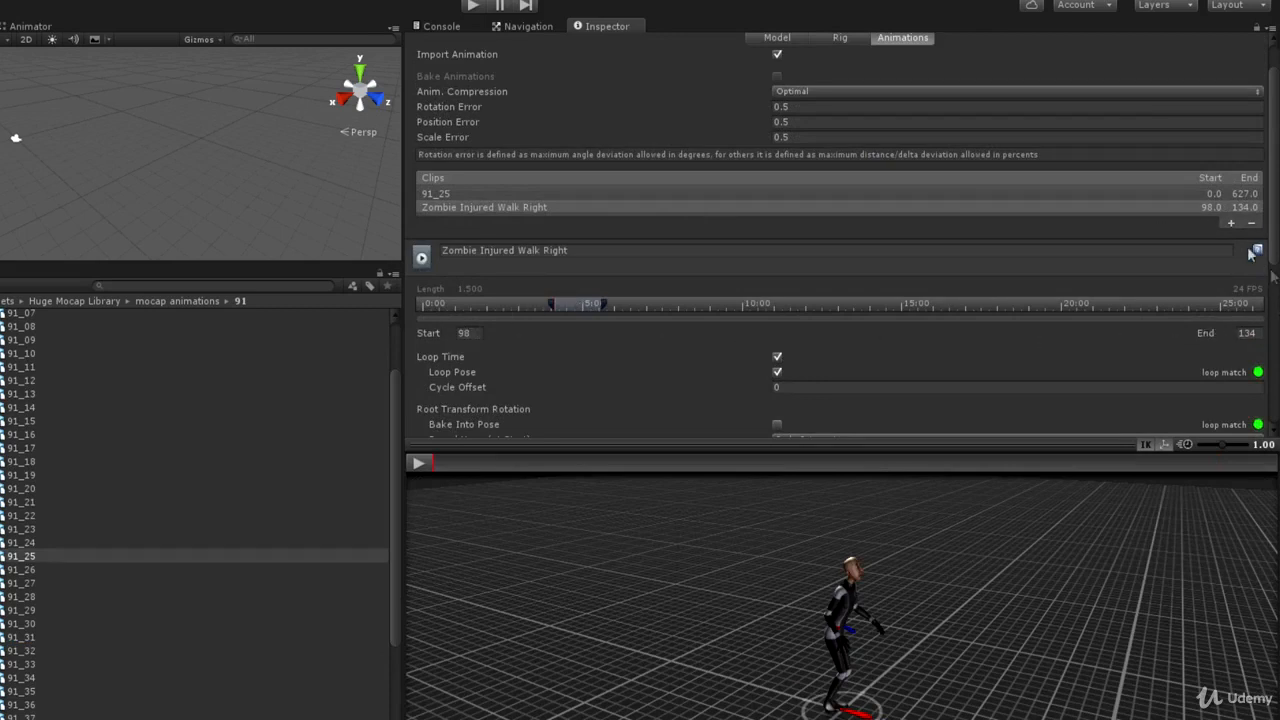
click(1231, 222)
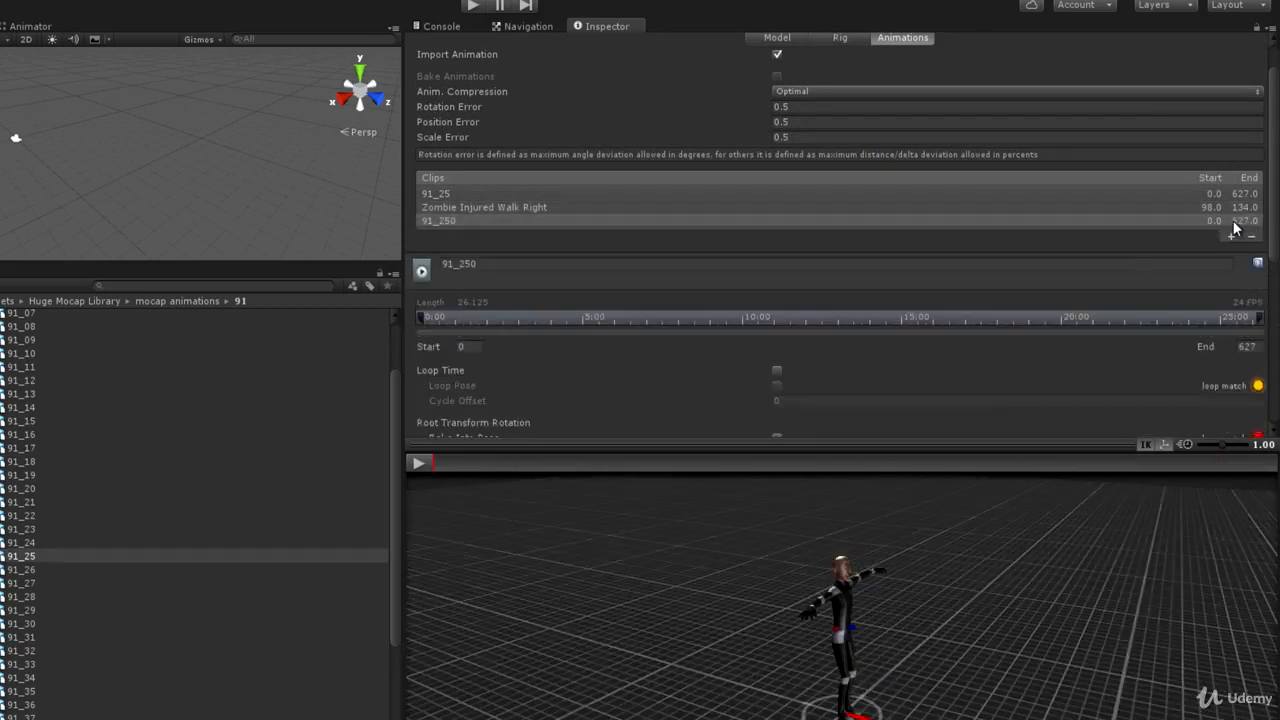
click(460, 347)
text(98)
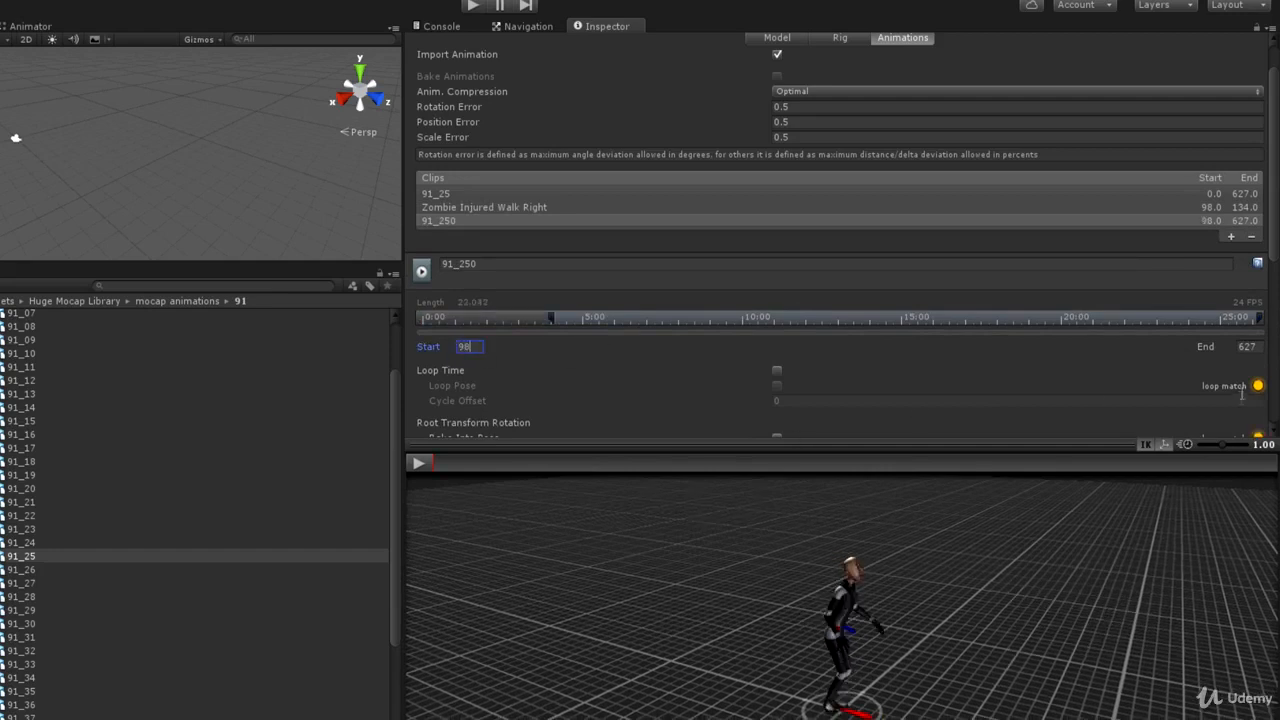
click(1247, 346)
key(BackSpace)
text(13)
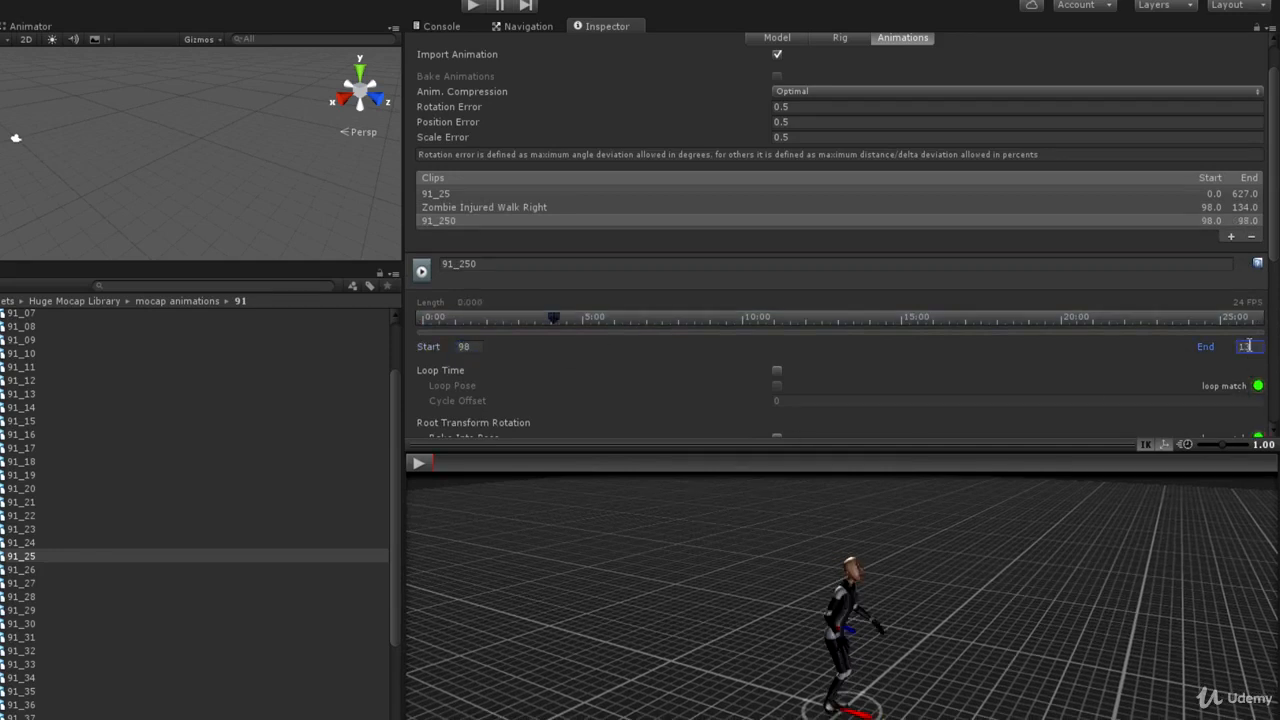
text(8)
key(BackSpace)
text(4)
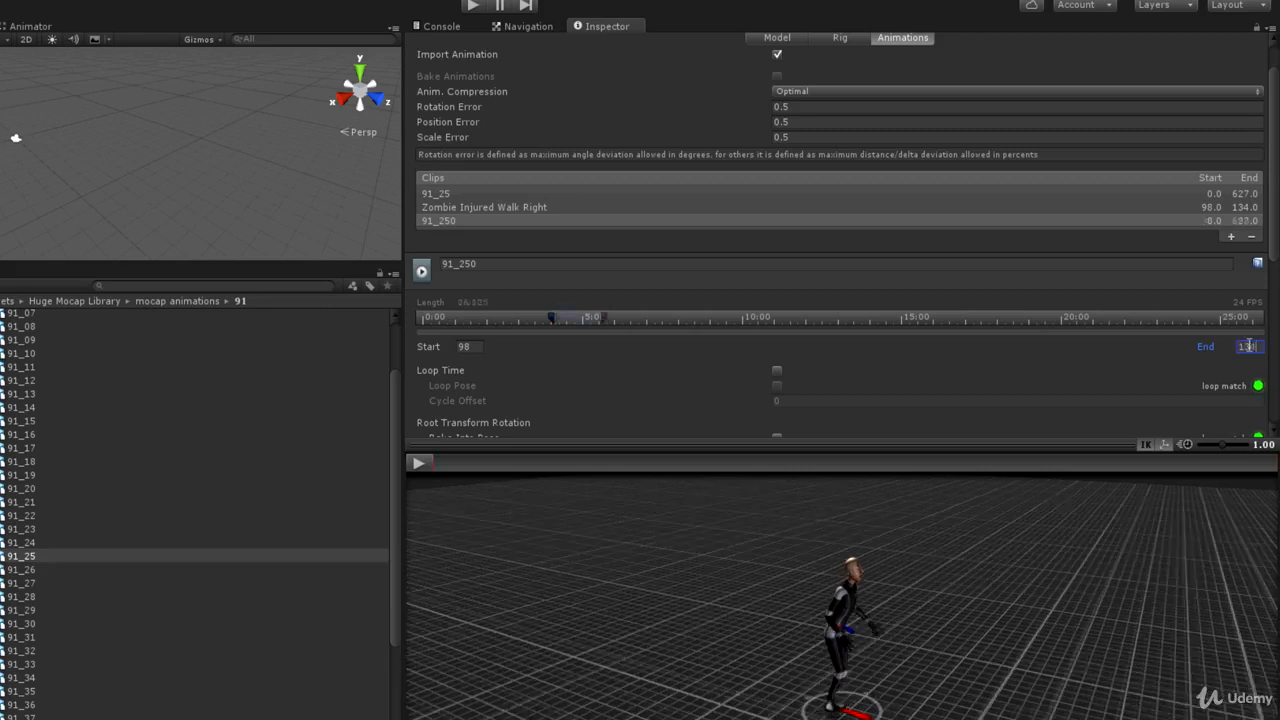
Step: Rename the new 91_250 clip as Zombie Injured Walk Left
click(487, 265)
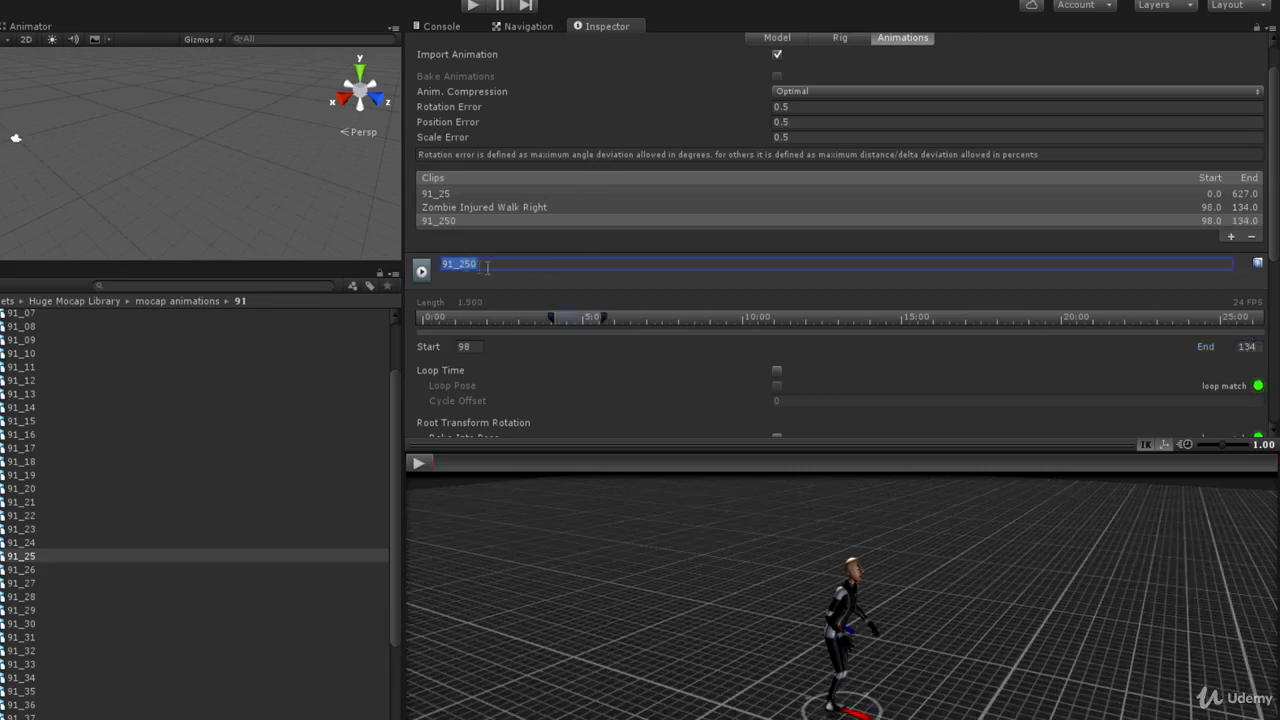
key(BackSpace)
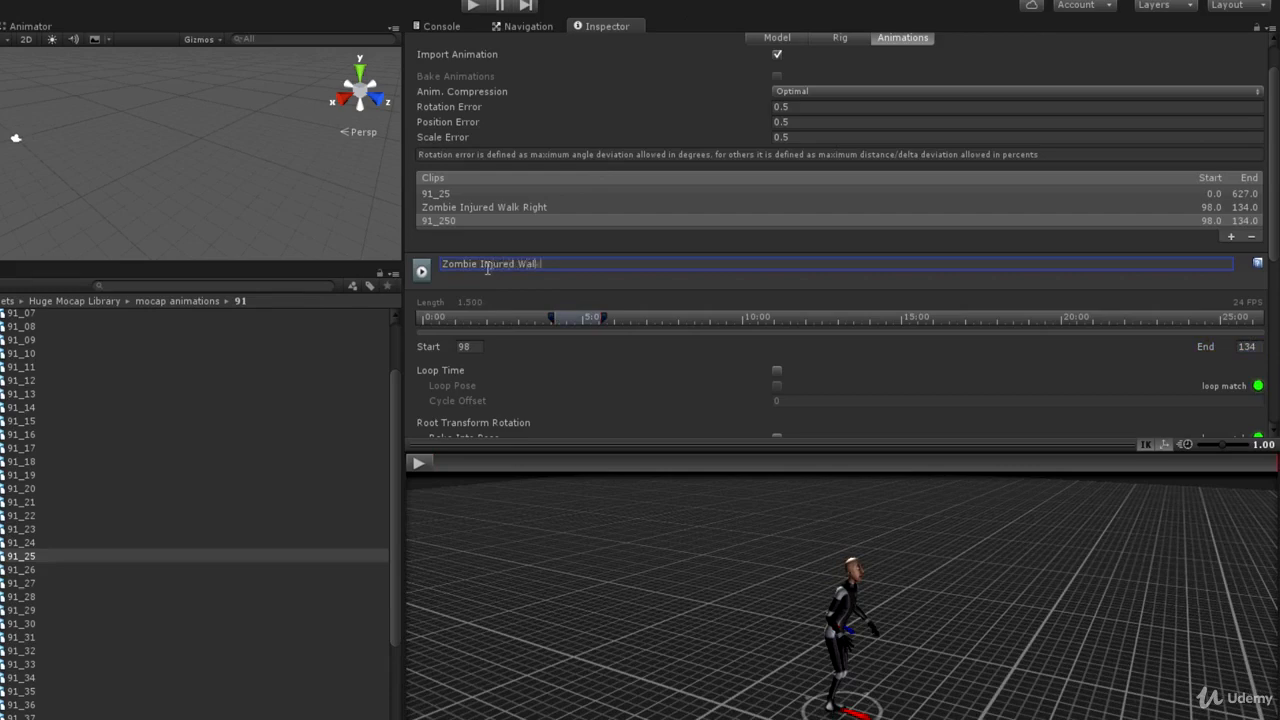
text(Zombie Injured Walk Left)
Step: Enable Mirror for the Zombie Injured Walk Left clip and play the mirrored walk in the preview
scroll(614, 340, down, 10)
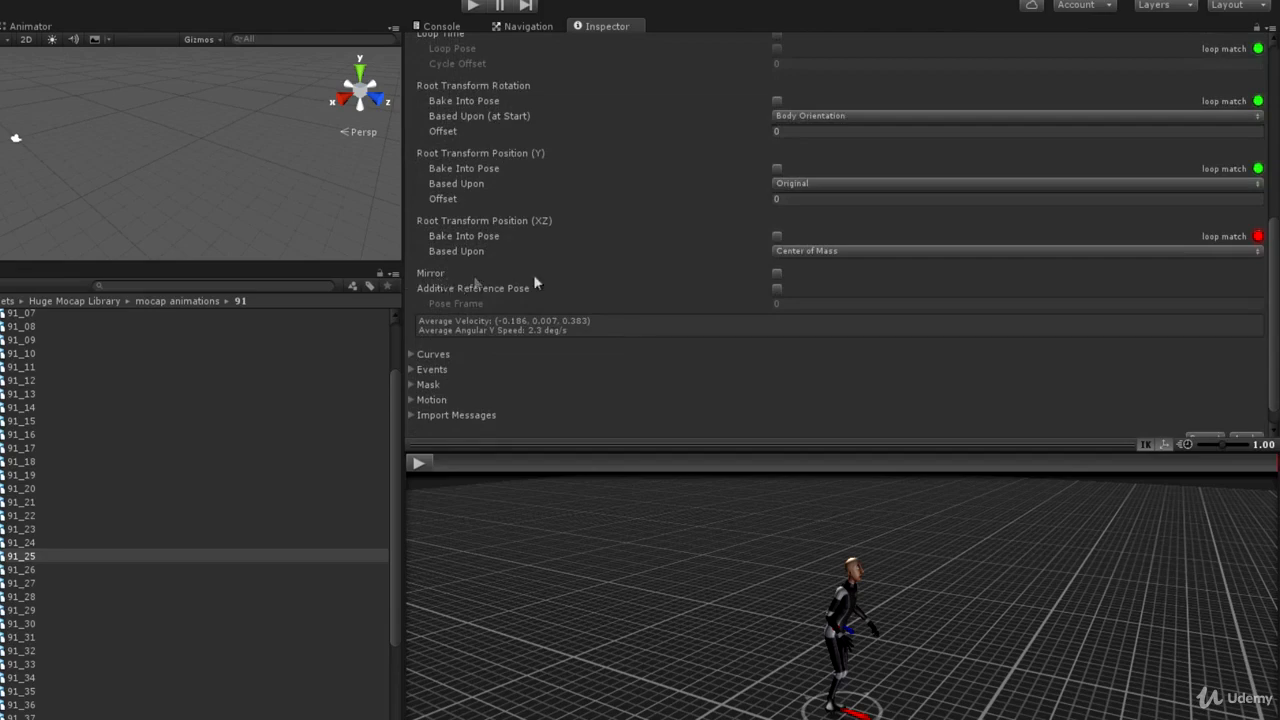
click(777, 274)
scroll(1275, 372, down, 1)
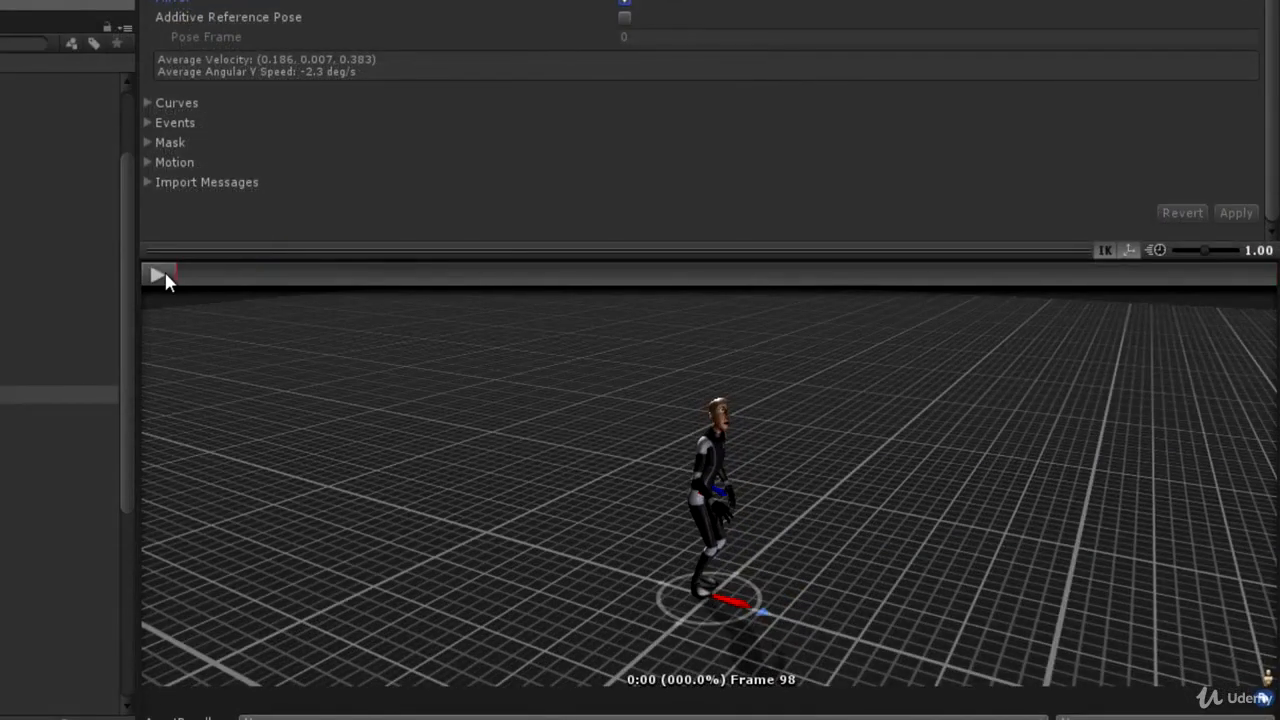
click(164, 276)
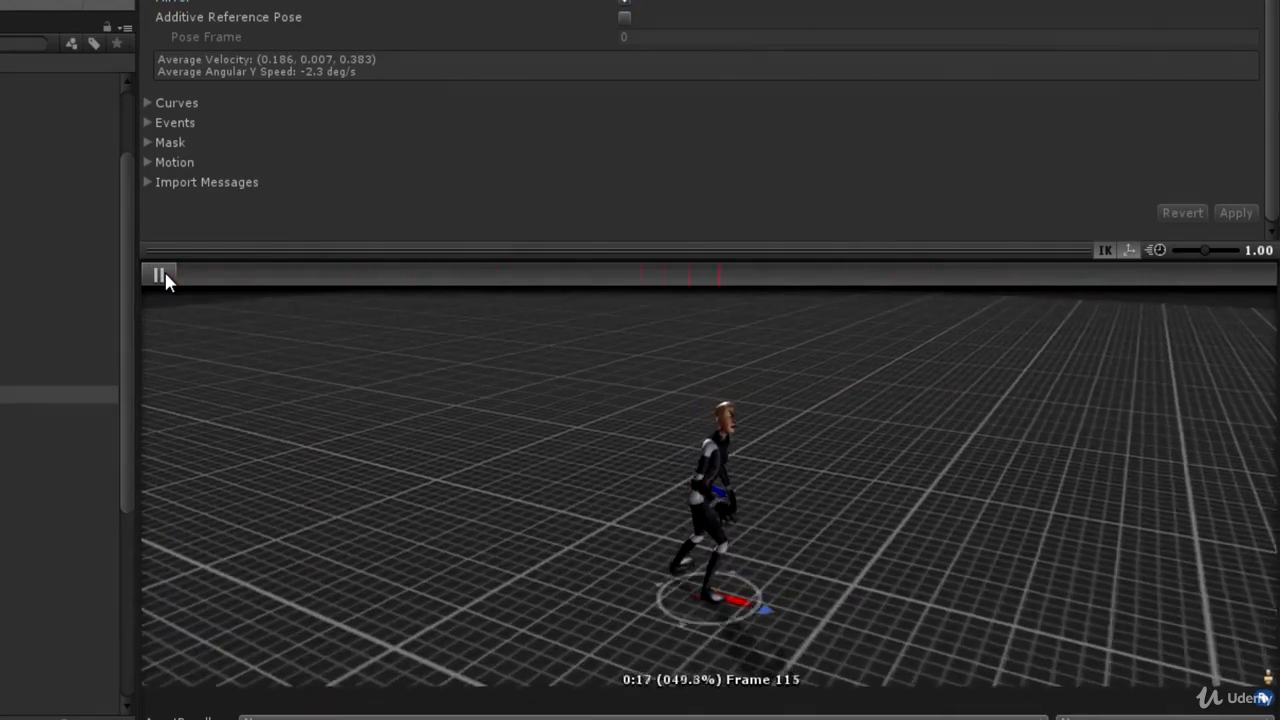
scroll(386, 83, up, 6)
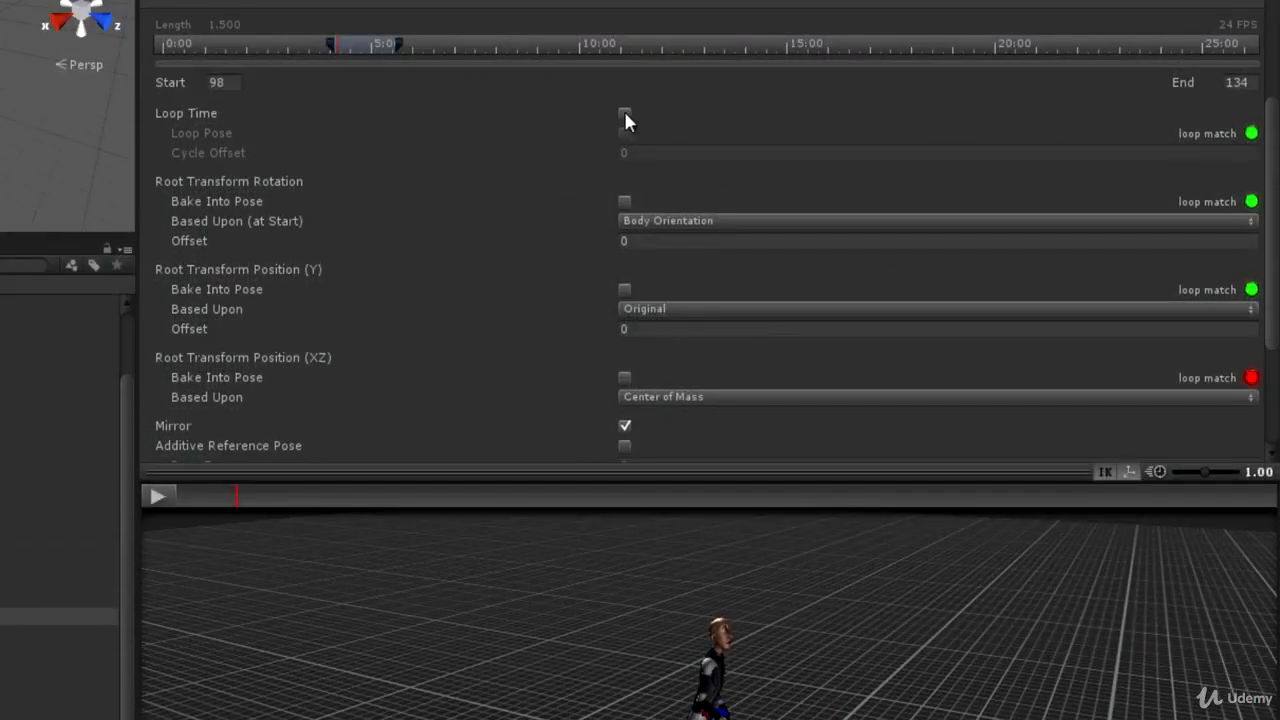
Step: Enable Loop Time and Loop Pose for the Zombie Injured Walk Left clip, apply the changes and preview the looping walk
click(625, 114)
click(625, 132)
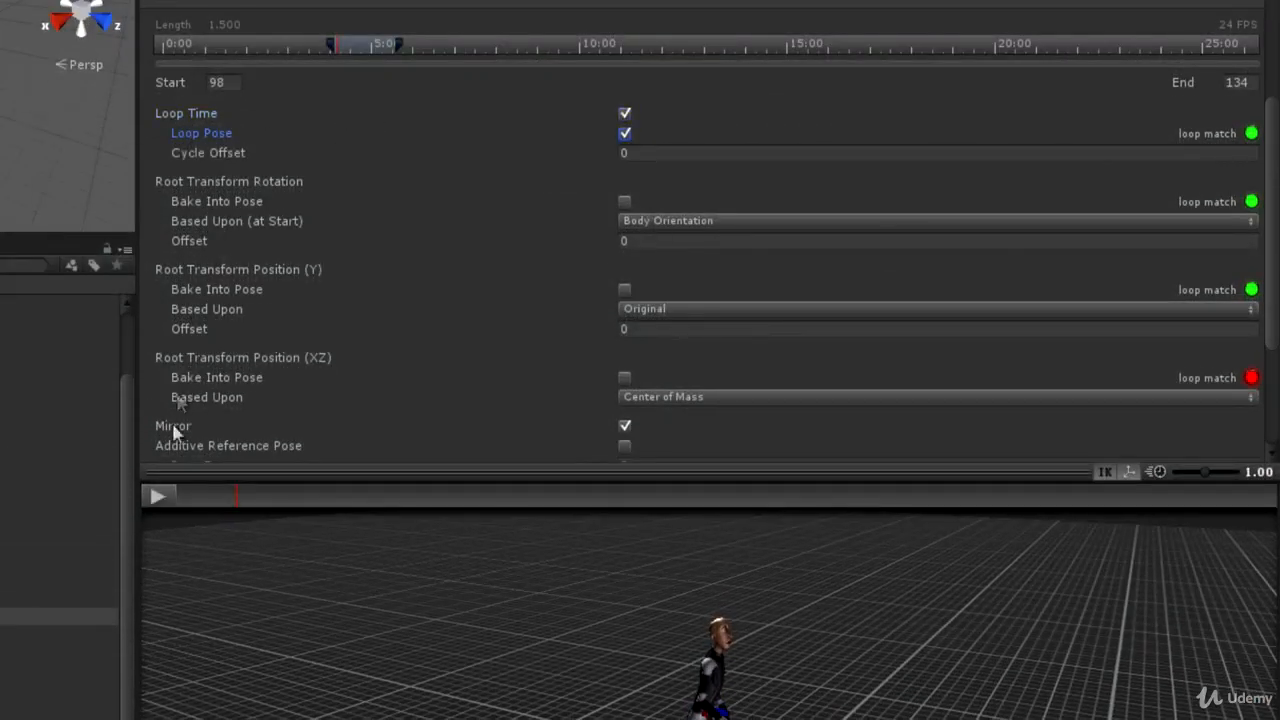
drag(1272, 275, 1272, 370)
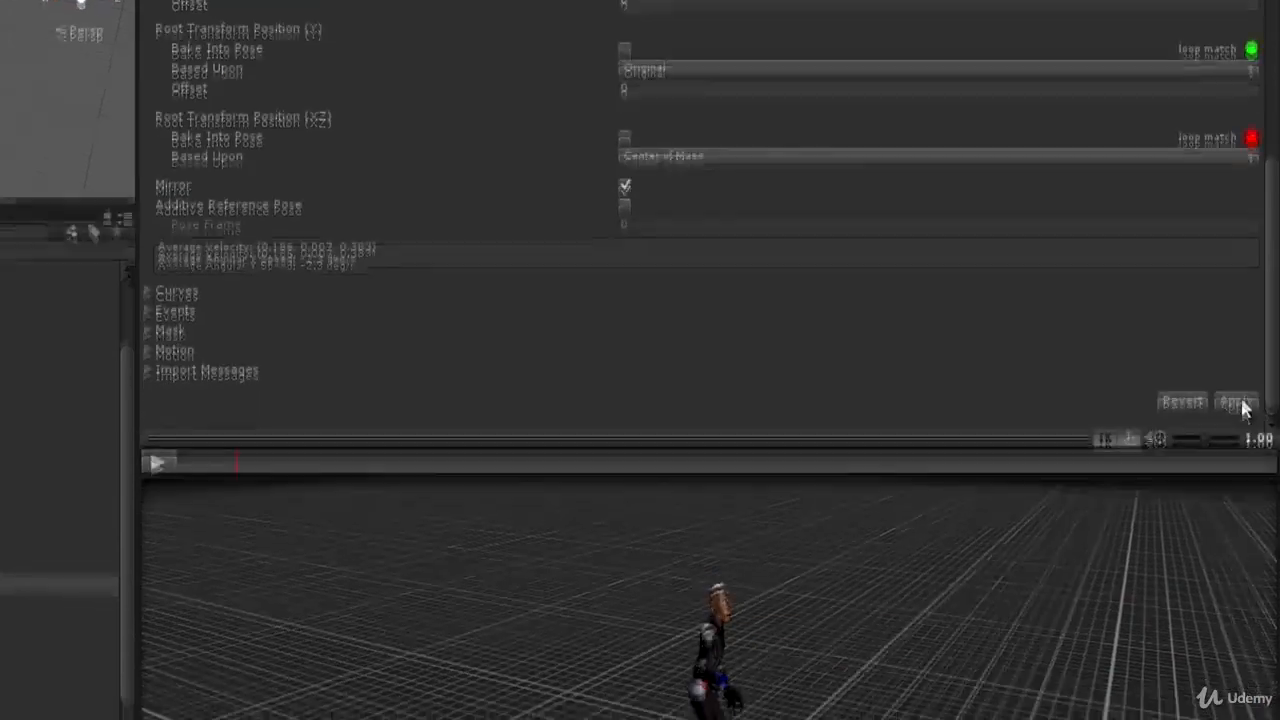
click(1239, 436)
click(157, 289)
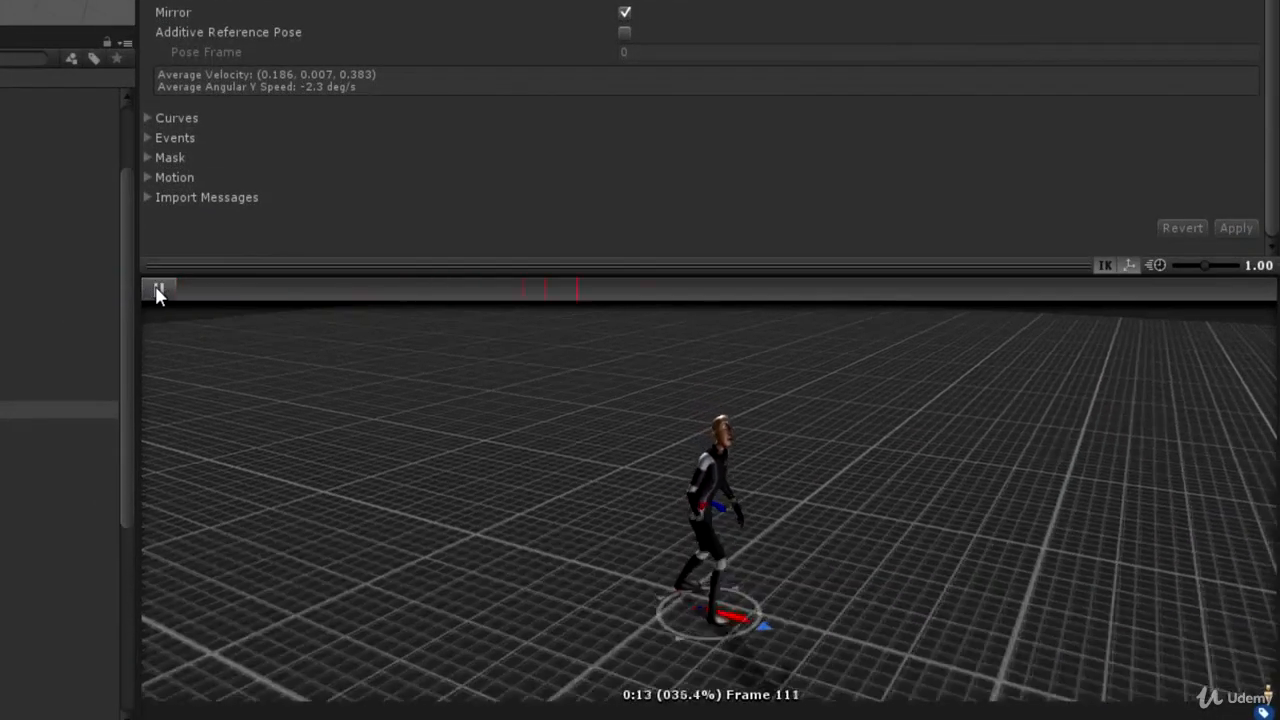
click(157, 289)
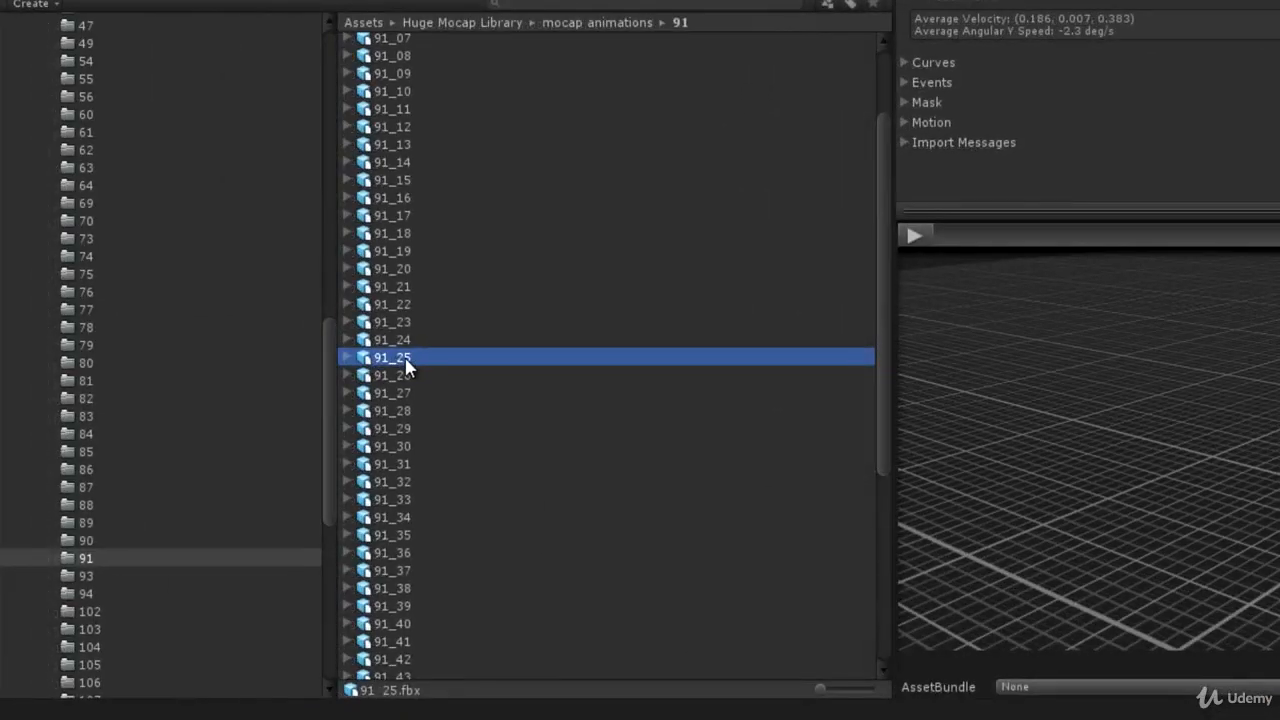
Step: Rename the 91_25 asset as Zombie Injured Walk
click(407, 358)
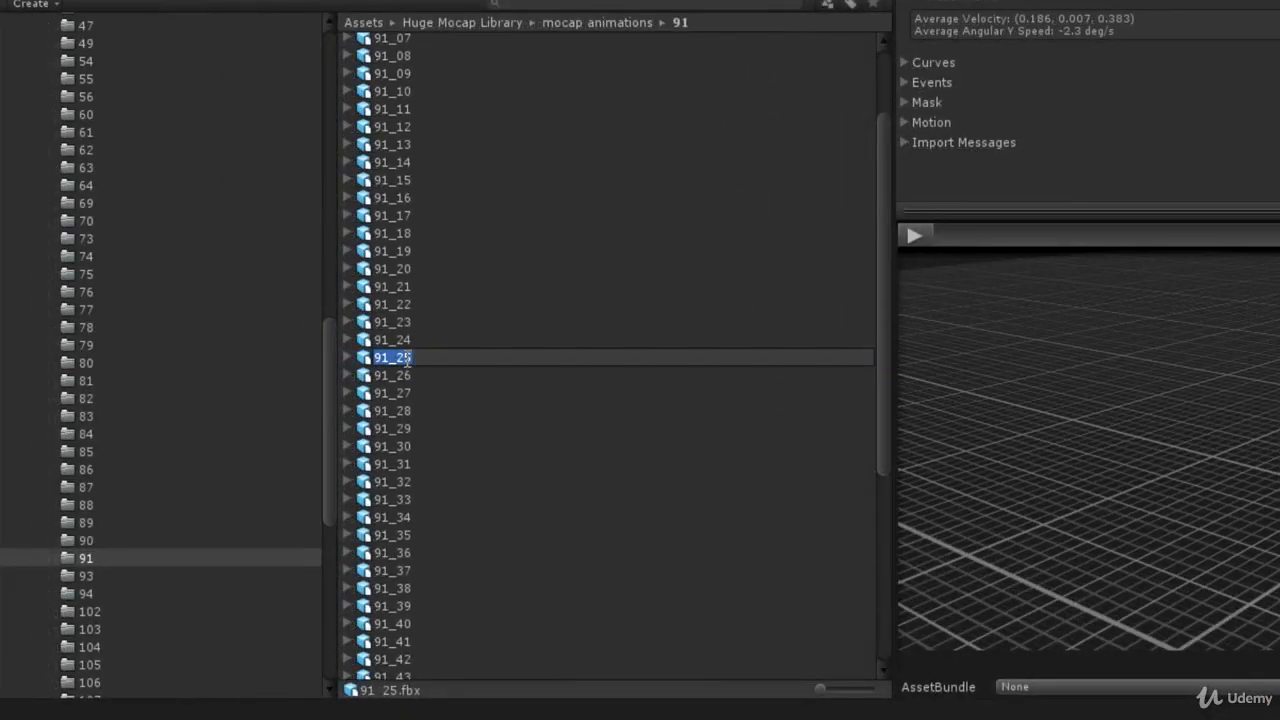
key(BackSpace)
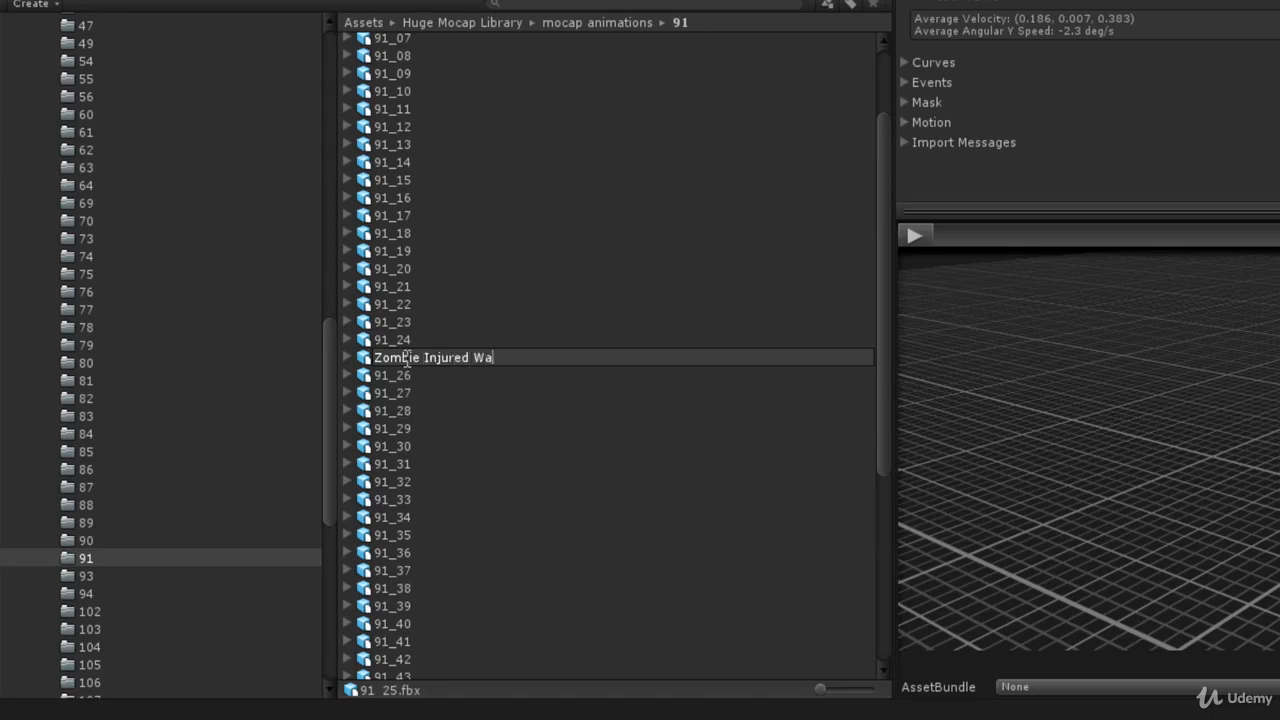
text(Zombie Injured Walk)
key(Return)
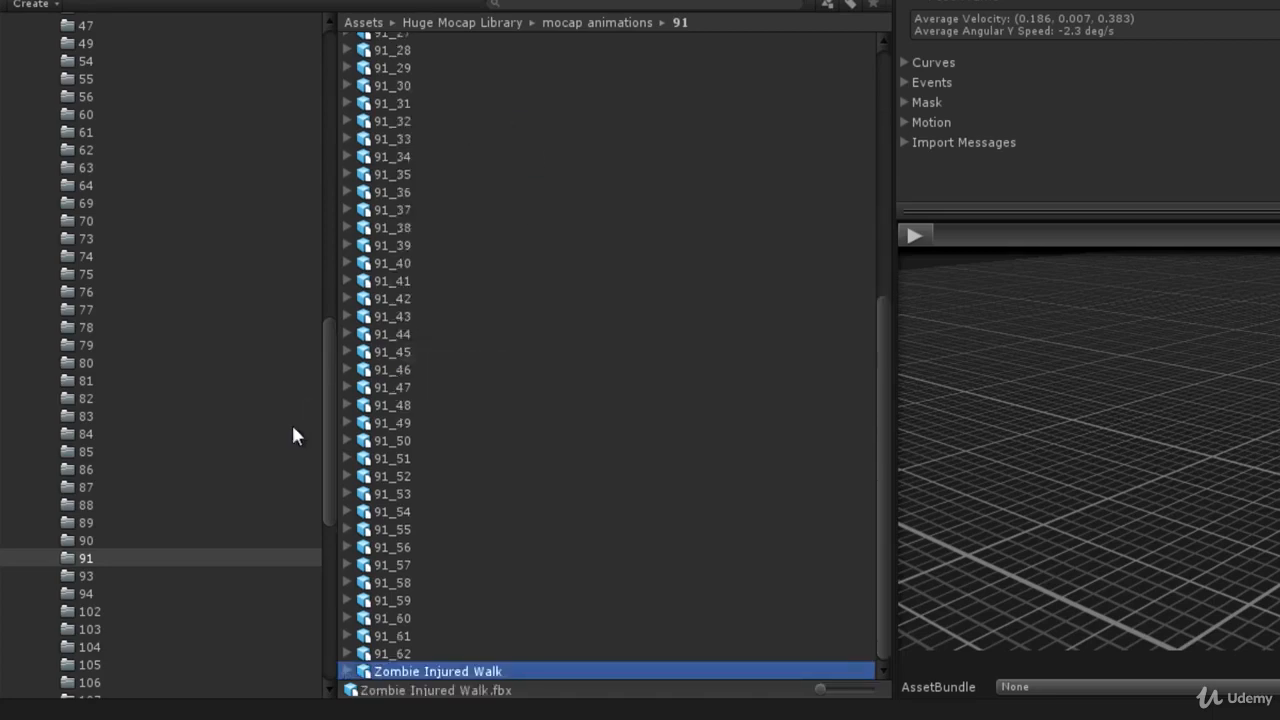
Step: Move the Zombie Injured Walk asset into the Game Institute folder and collapse the expanded animation assets there
drag(328, 373, 330, 98)
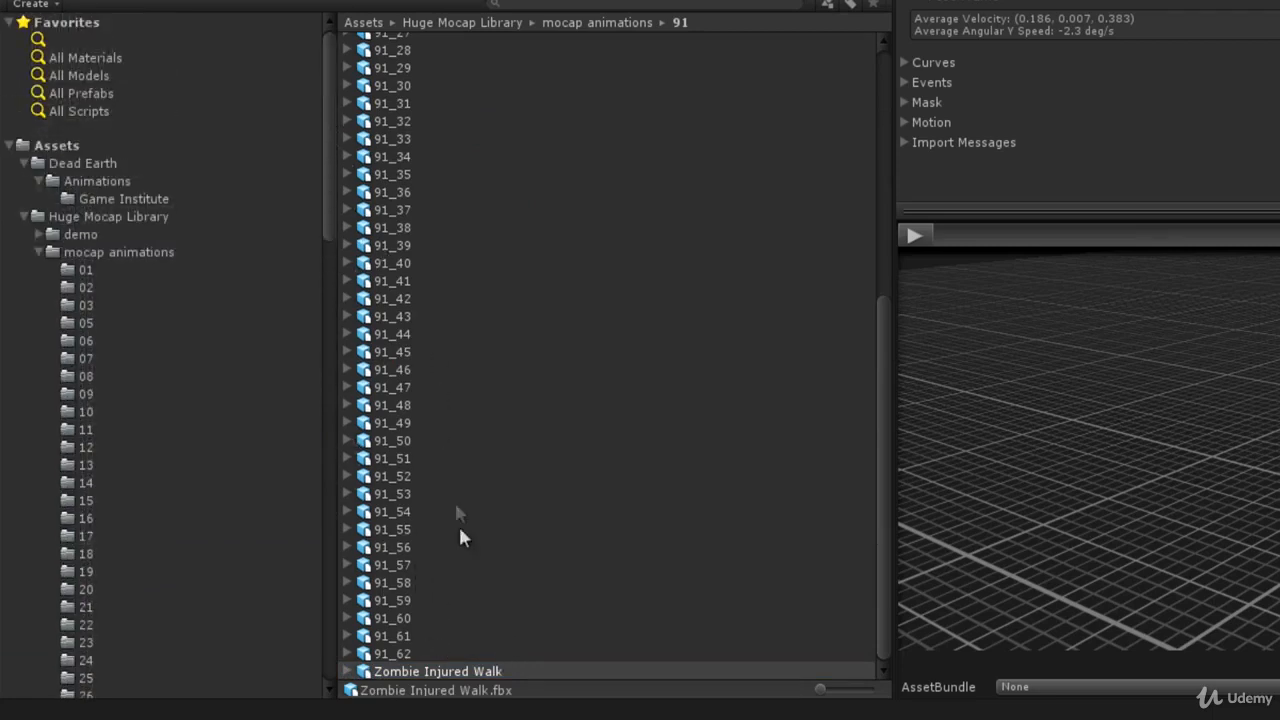
drag(444, 676, 155, 205)
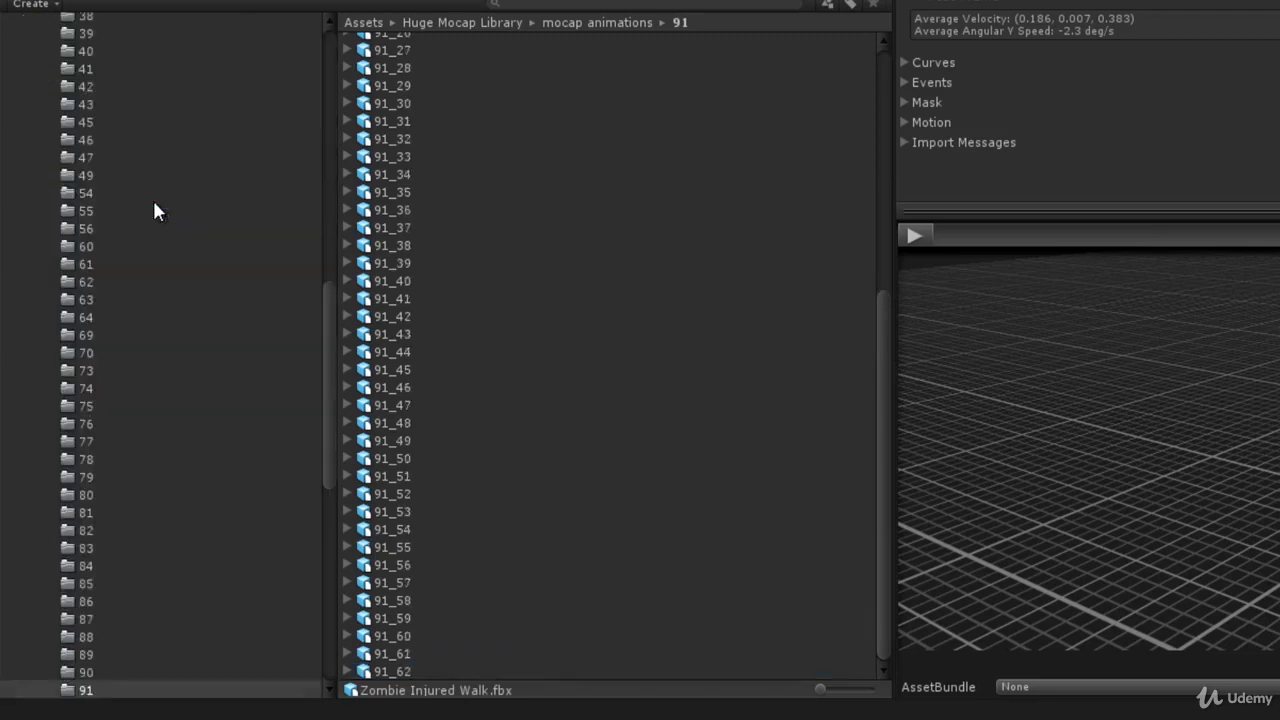
drag(332, 387, 337, 55)
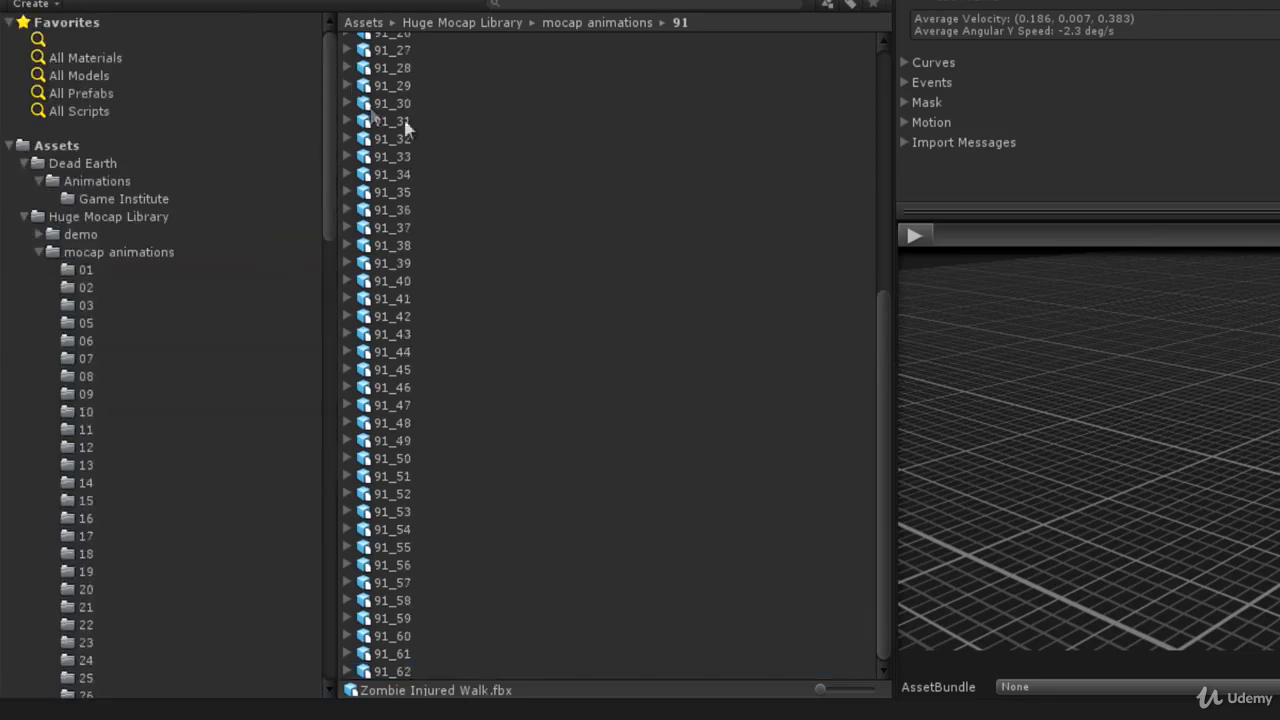
click(100, 199)
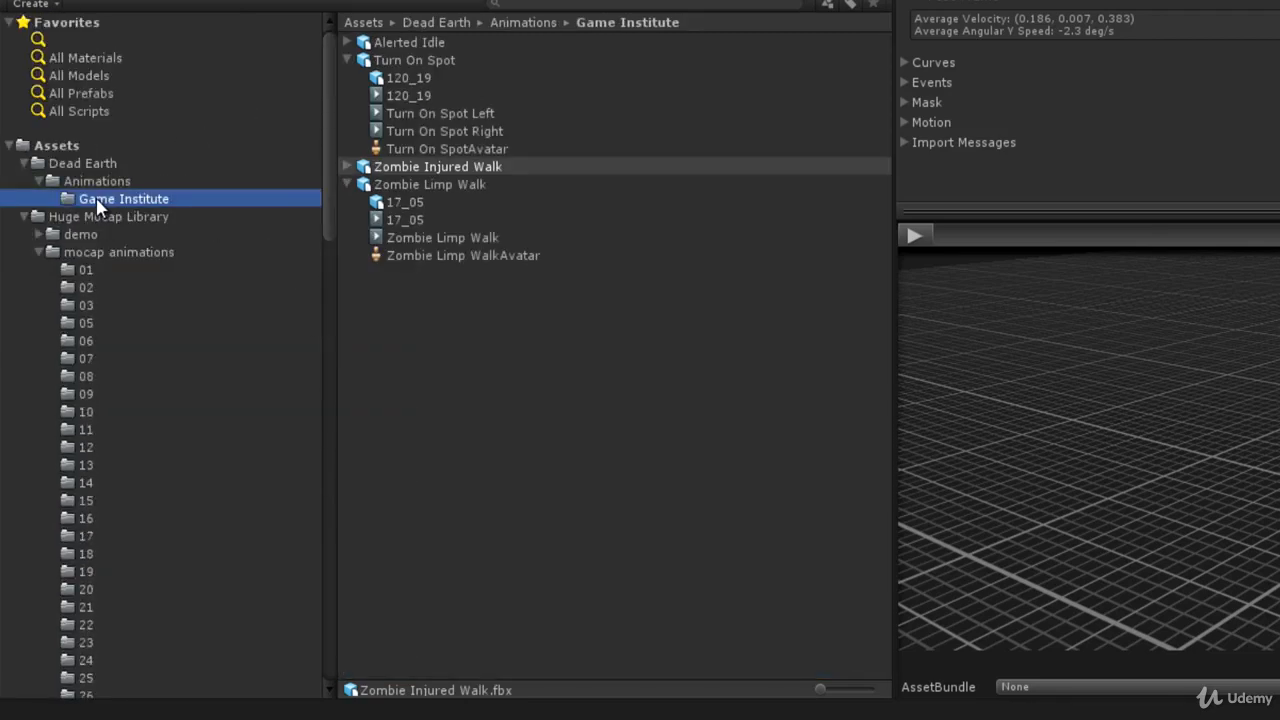
click(346, 60)
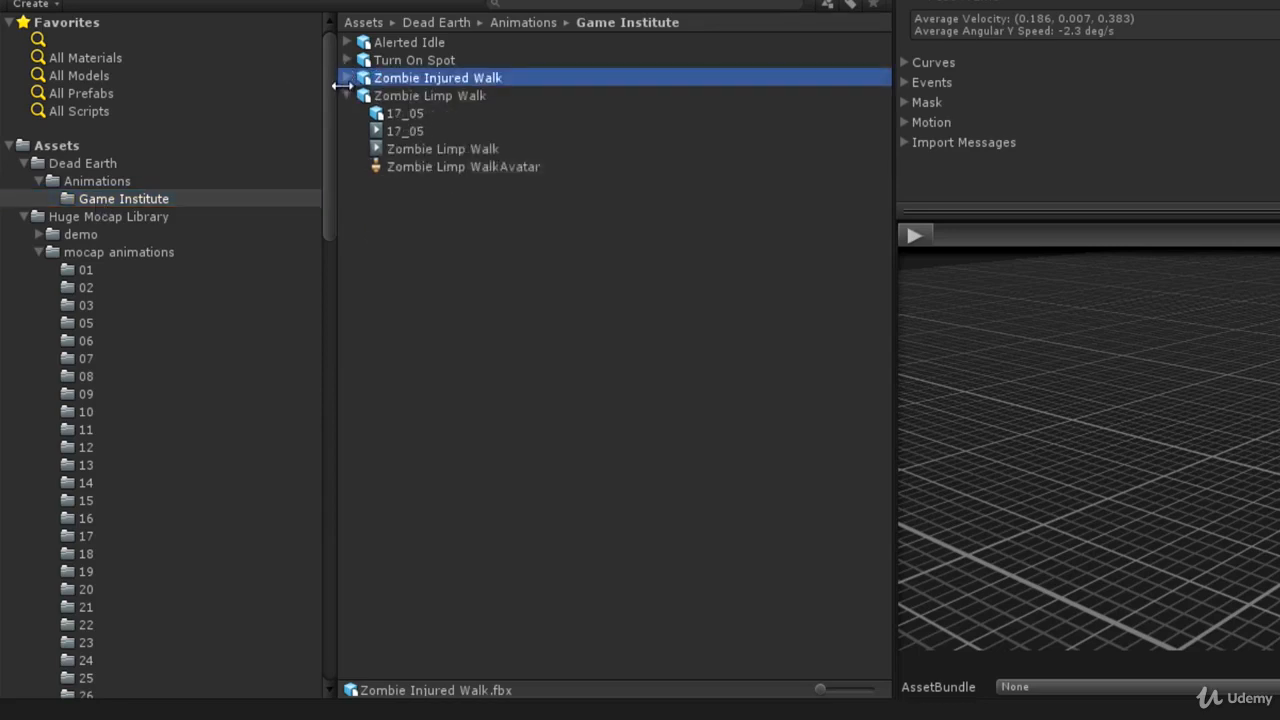
click(346, 96)
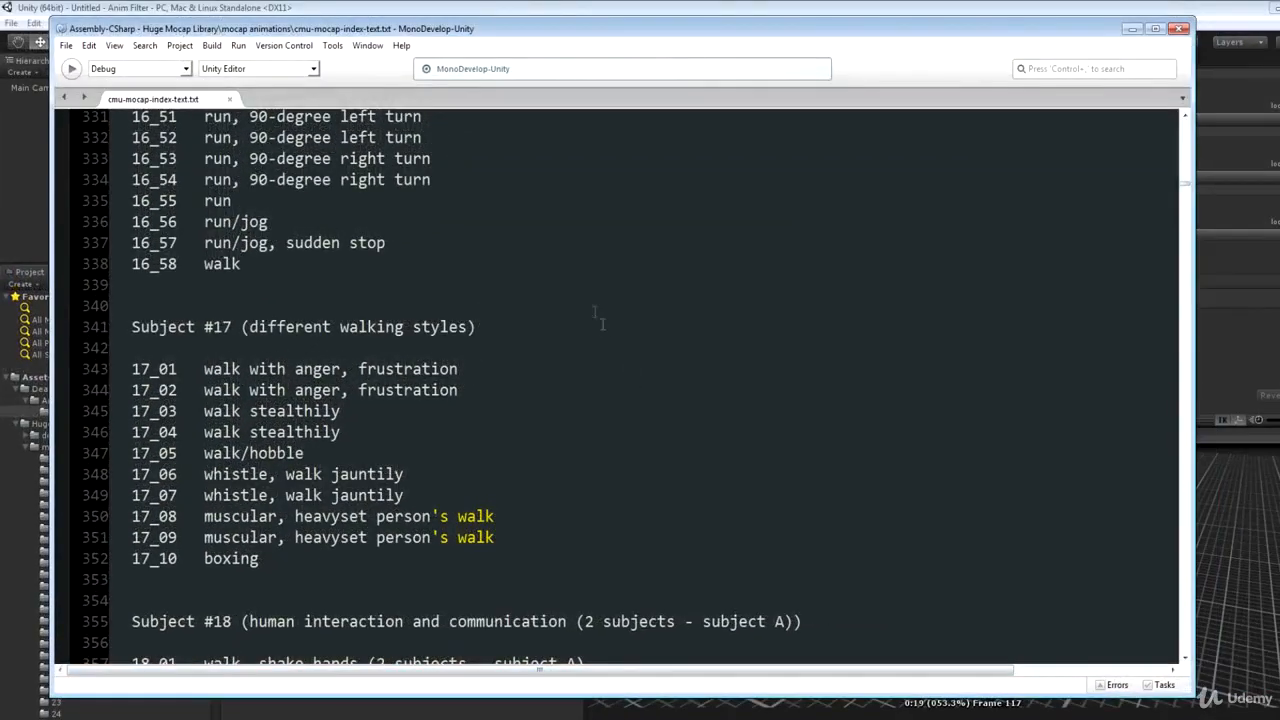
Step: Look through the MonoDevelop mocap index to Subject #120 and locate the Gorilla entry, 120_02
scroll(620, 380, down, 5)
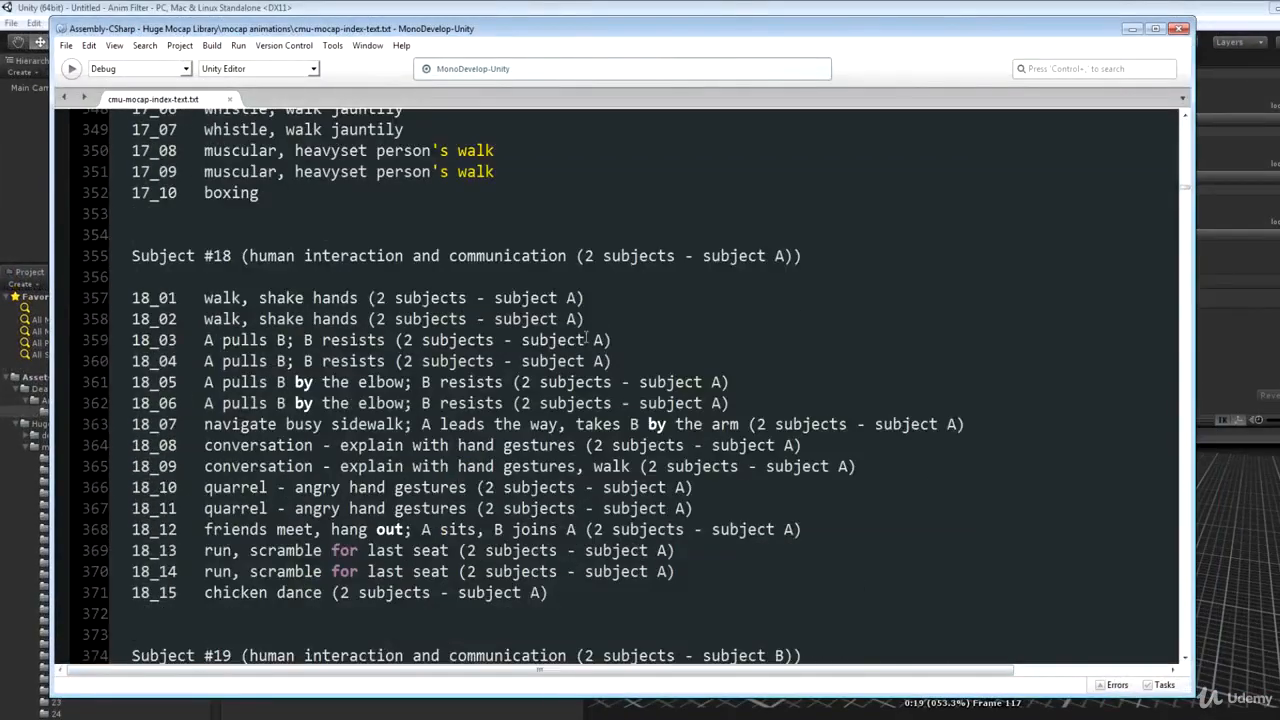
scroll(587, 339, down, 9)
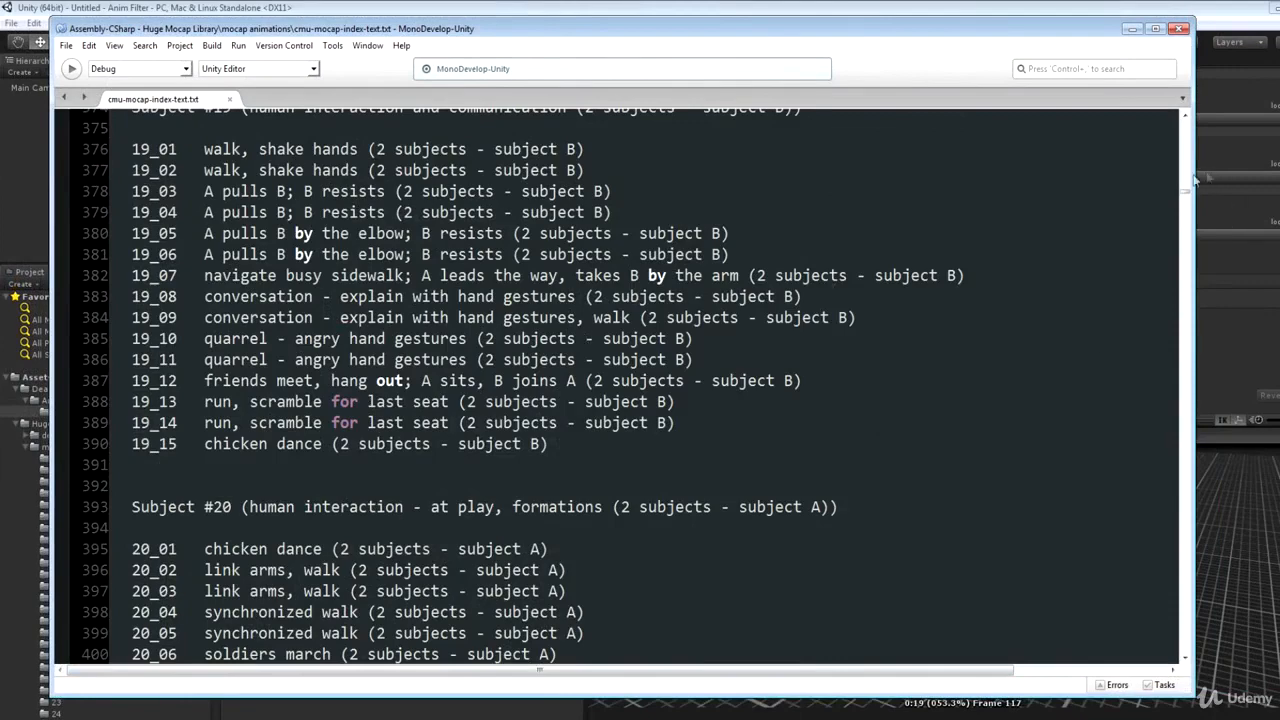
drag(1188, 197, 1200, 523)
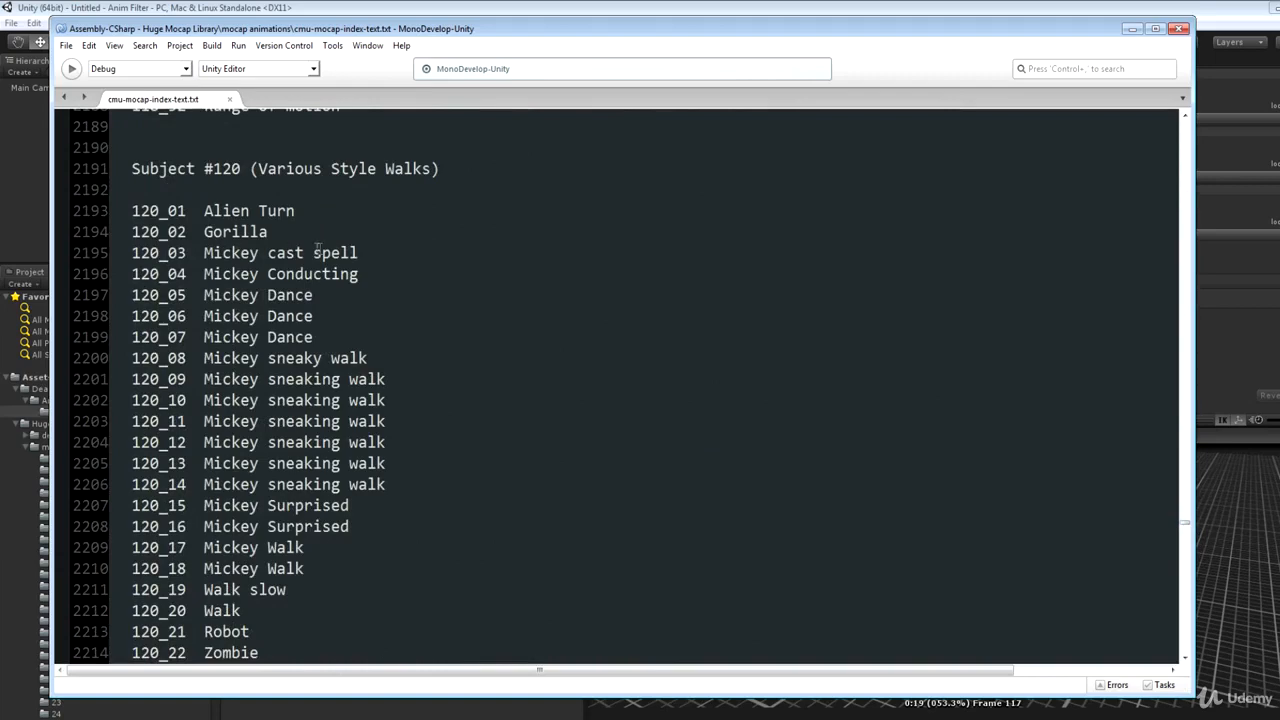
click(251, 232)
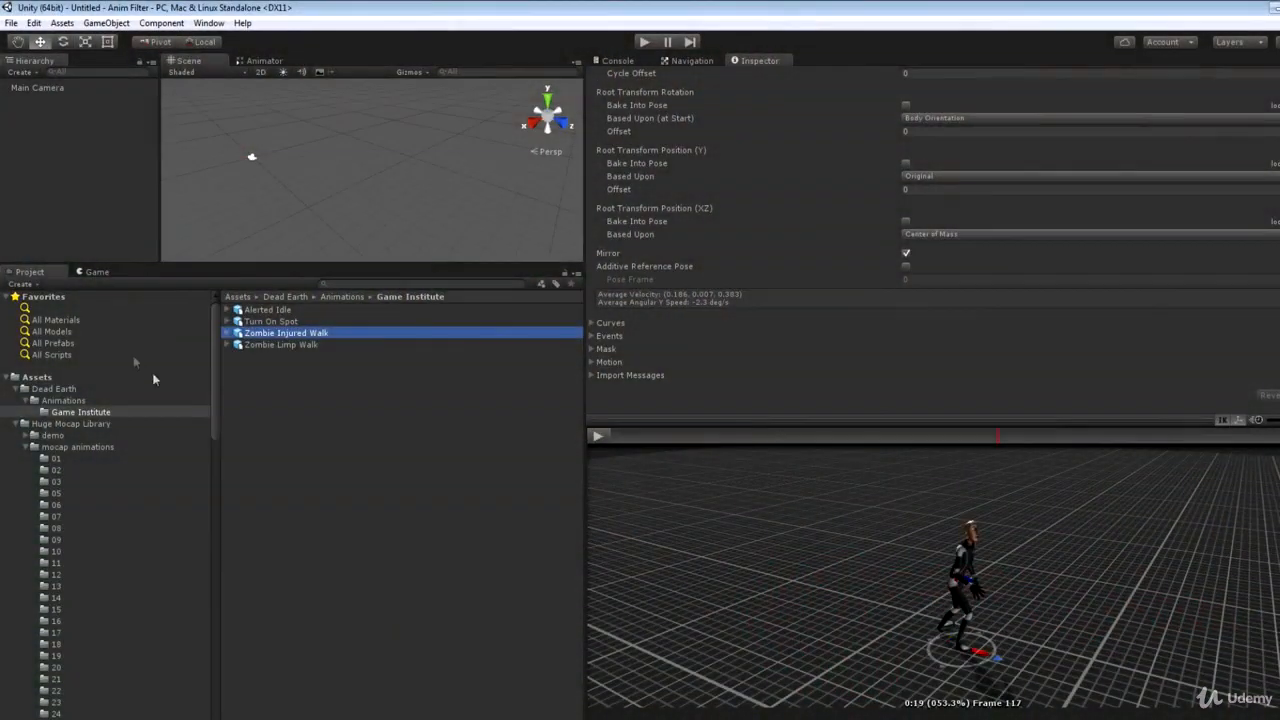
Step: Open mocap folder 120 in Unity, select the 120_02 animation and examine its playback from several angles
drag(212, 368, 109, 611)
click(57, 693)
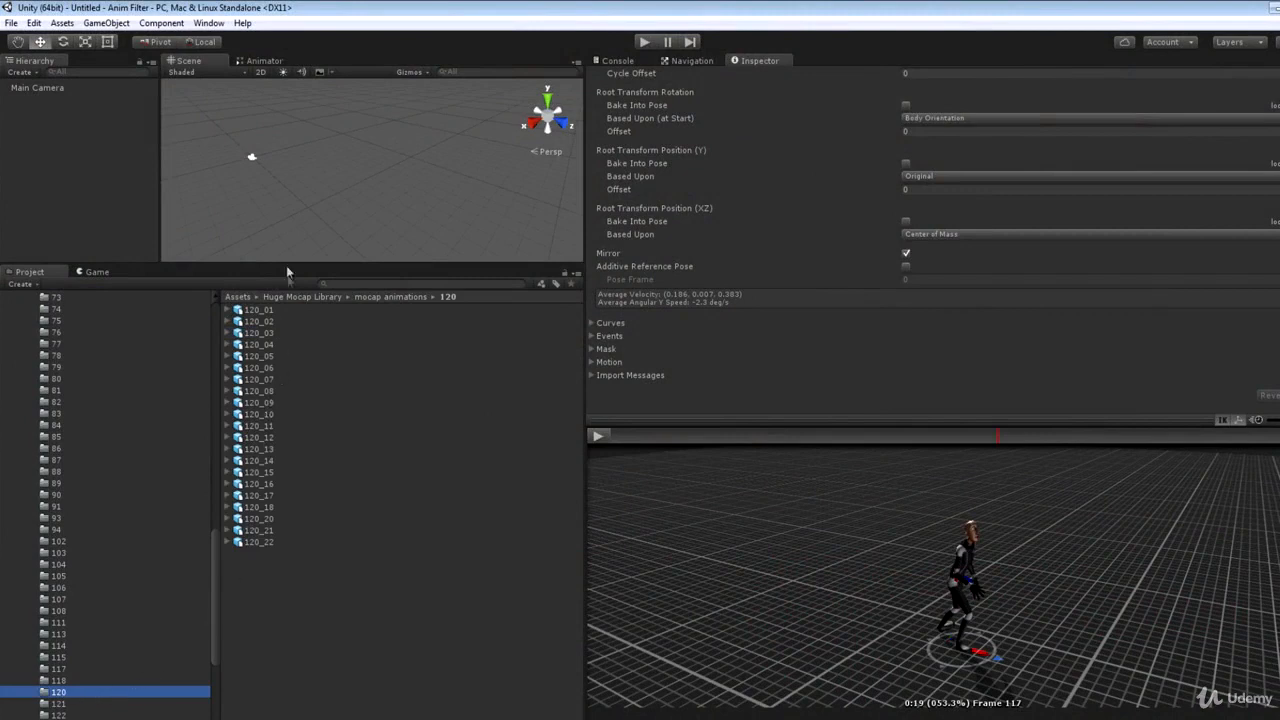
click(262, 321)
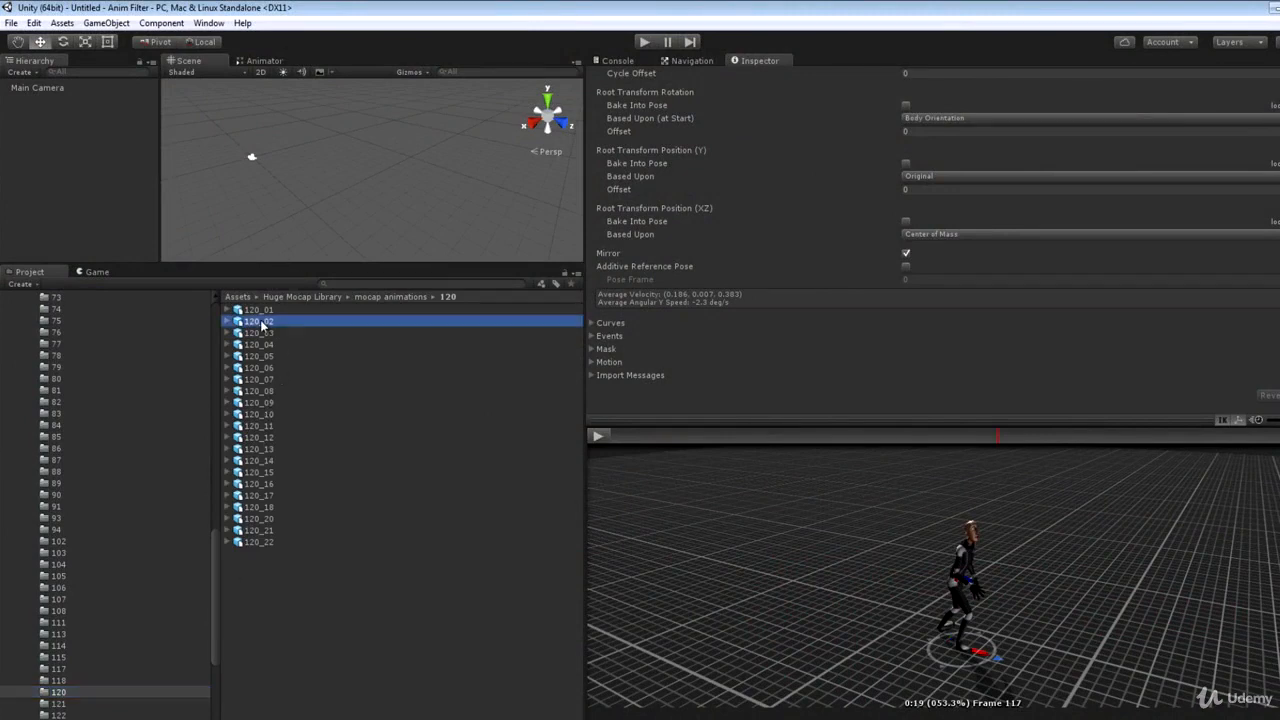
click(599, 436)
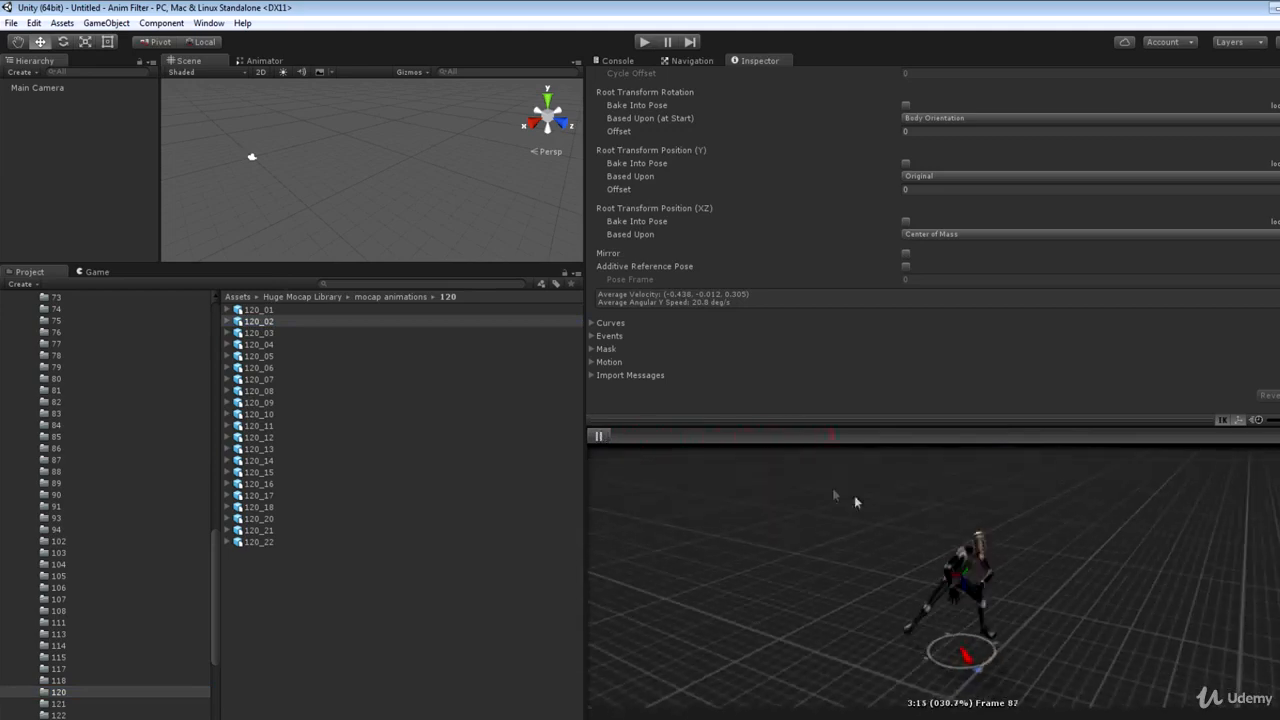
right_drag(958, 574, 749, 591)
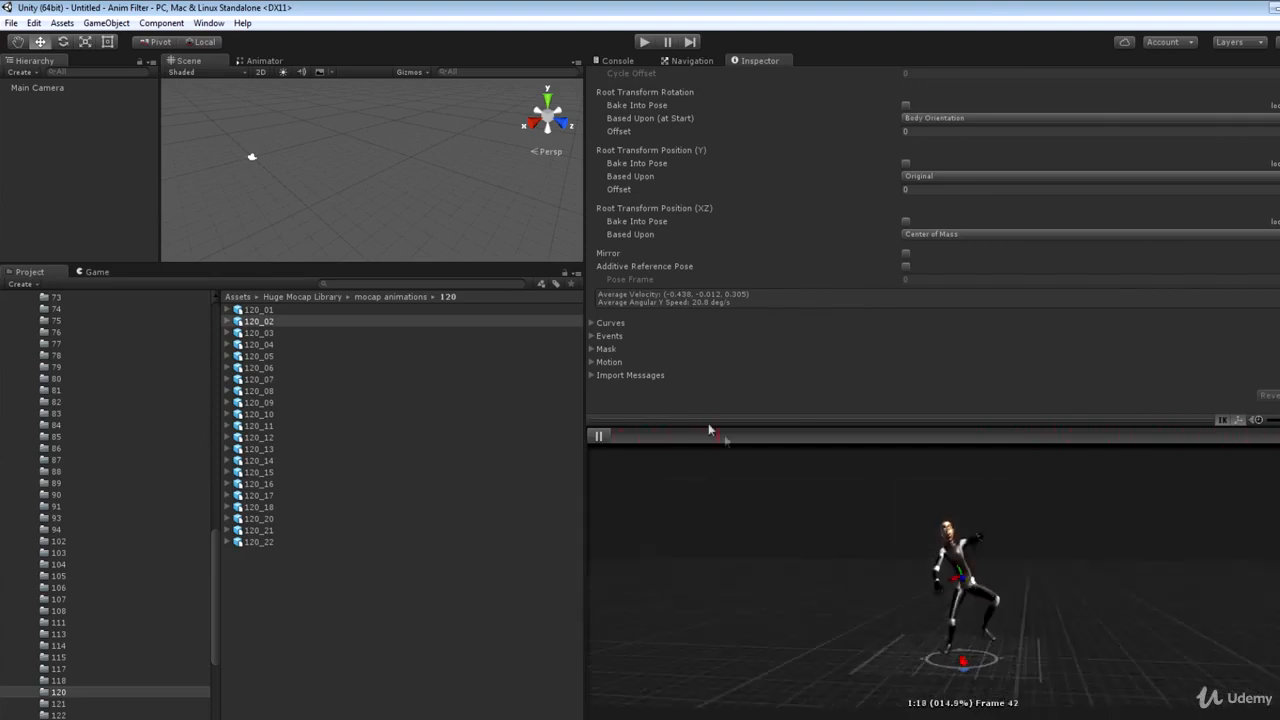
right_drag(854, 490, 858, 468)
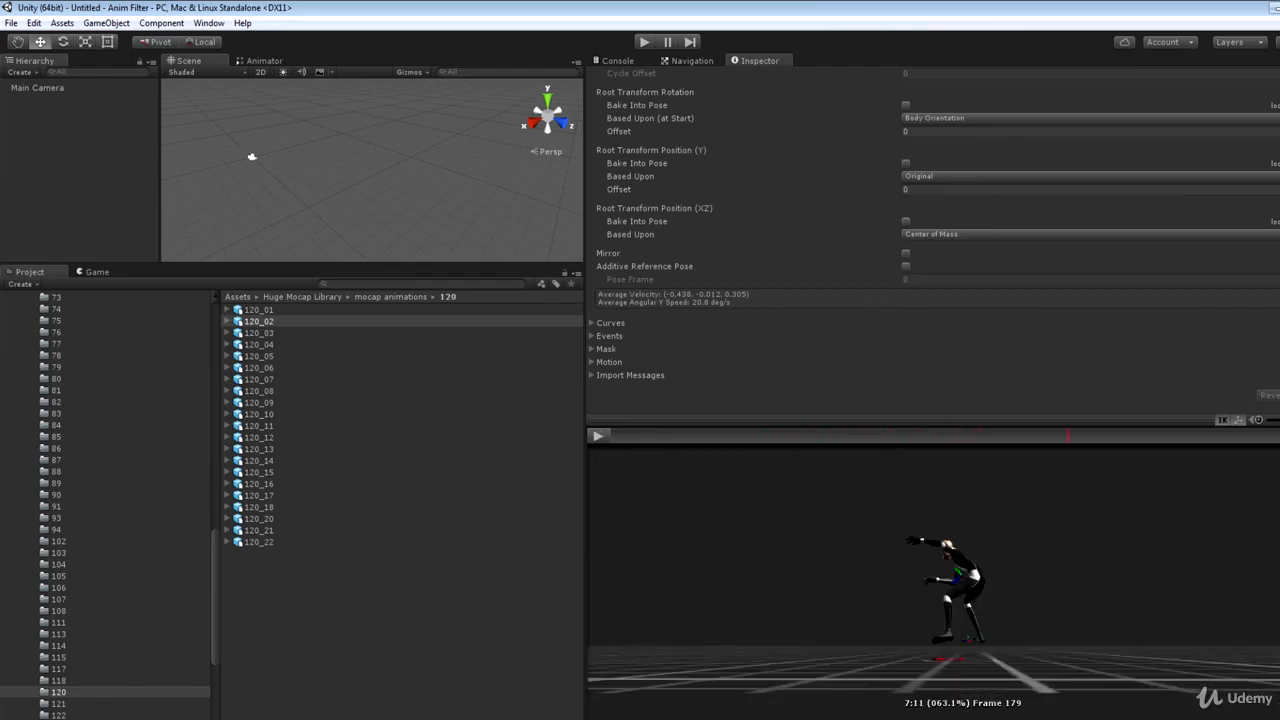
Step: Add a new clip to the 120_02 animation and name it Gorilla W
scroll(616, 241, up, 5)
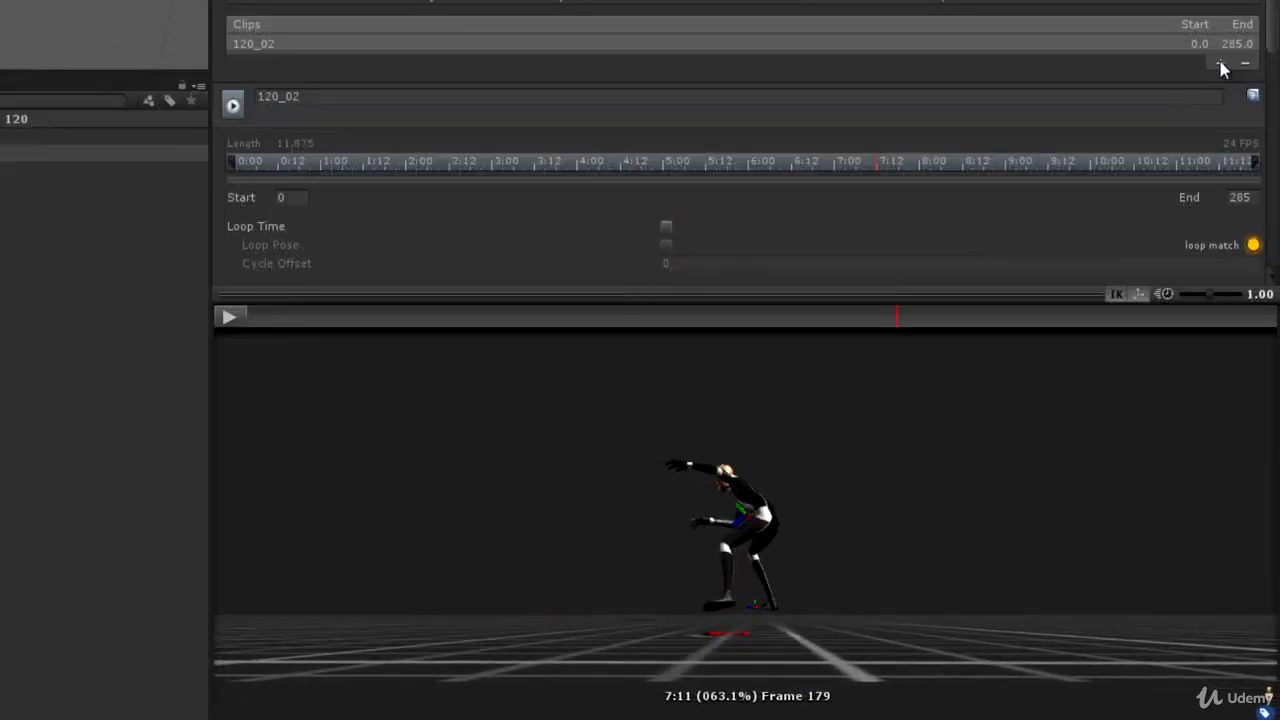
click(1220, 61)
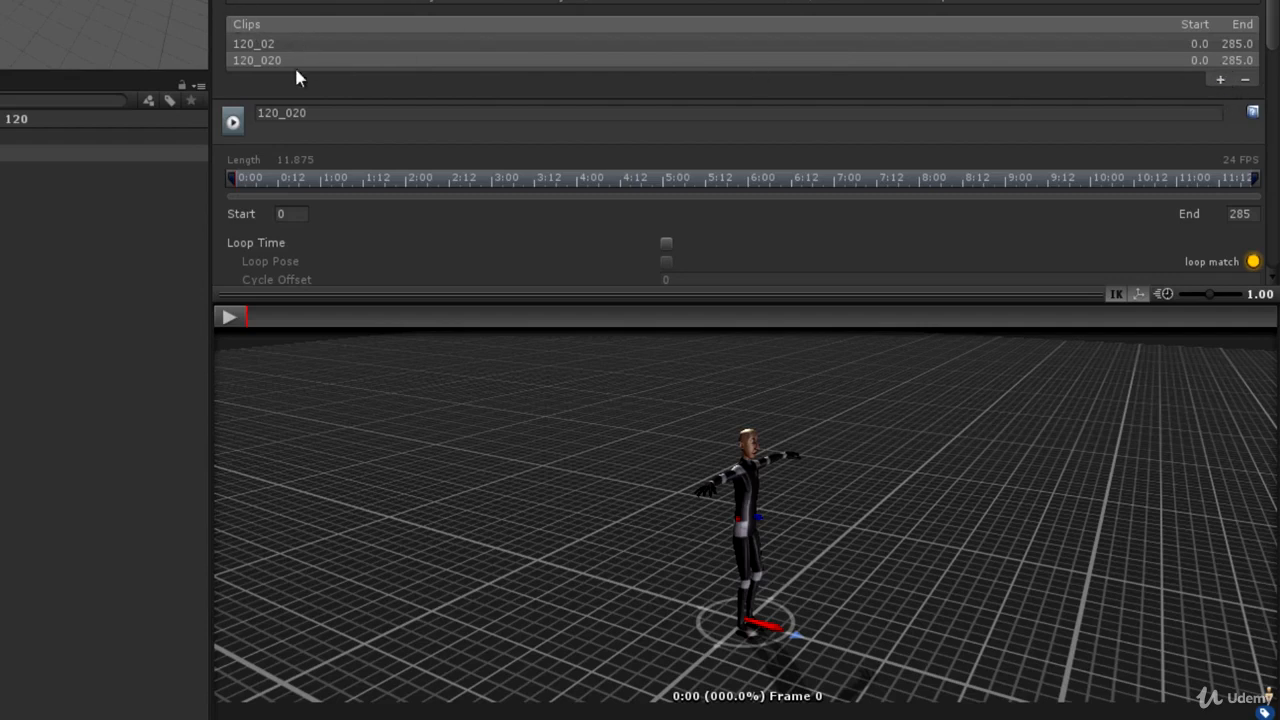
click(305, 114)
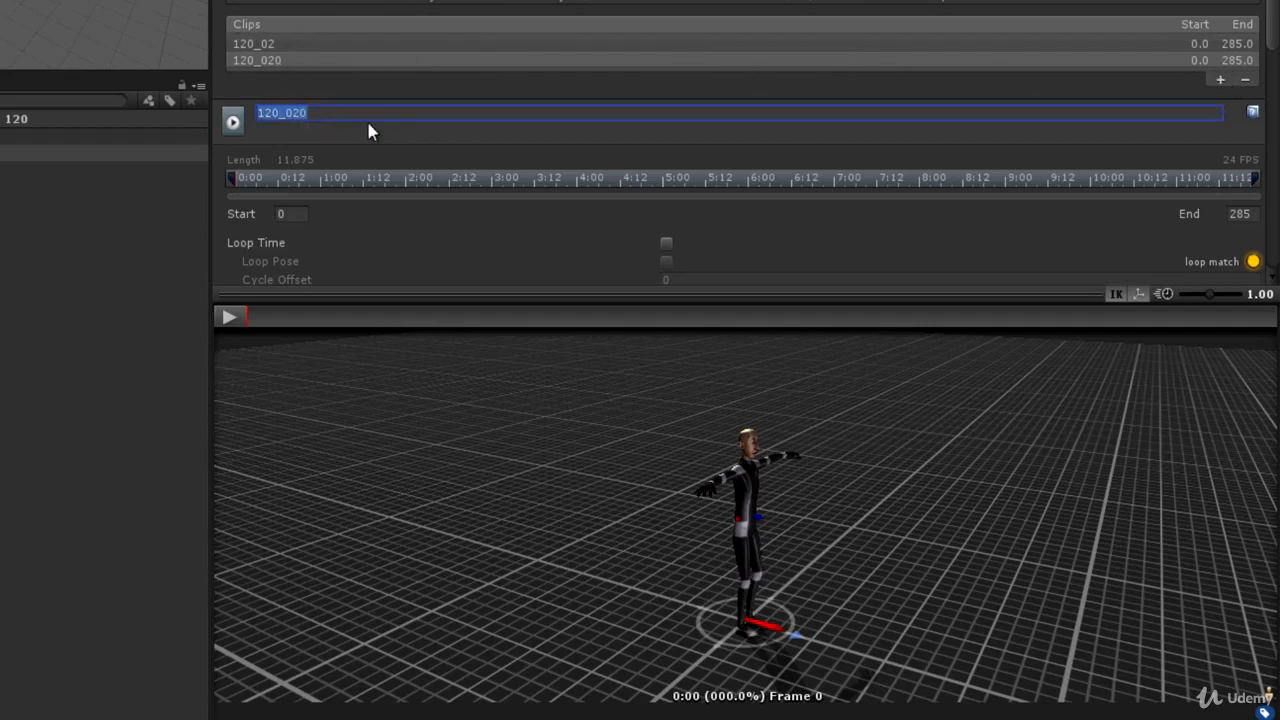
text(Gorilla W)
Step: Trim the new gorilla clip to start at frame 58 and end at frame 80
scroll(368, 123, down, 3)
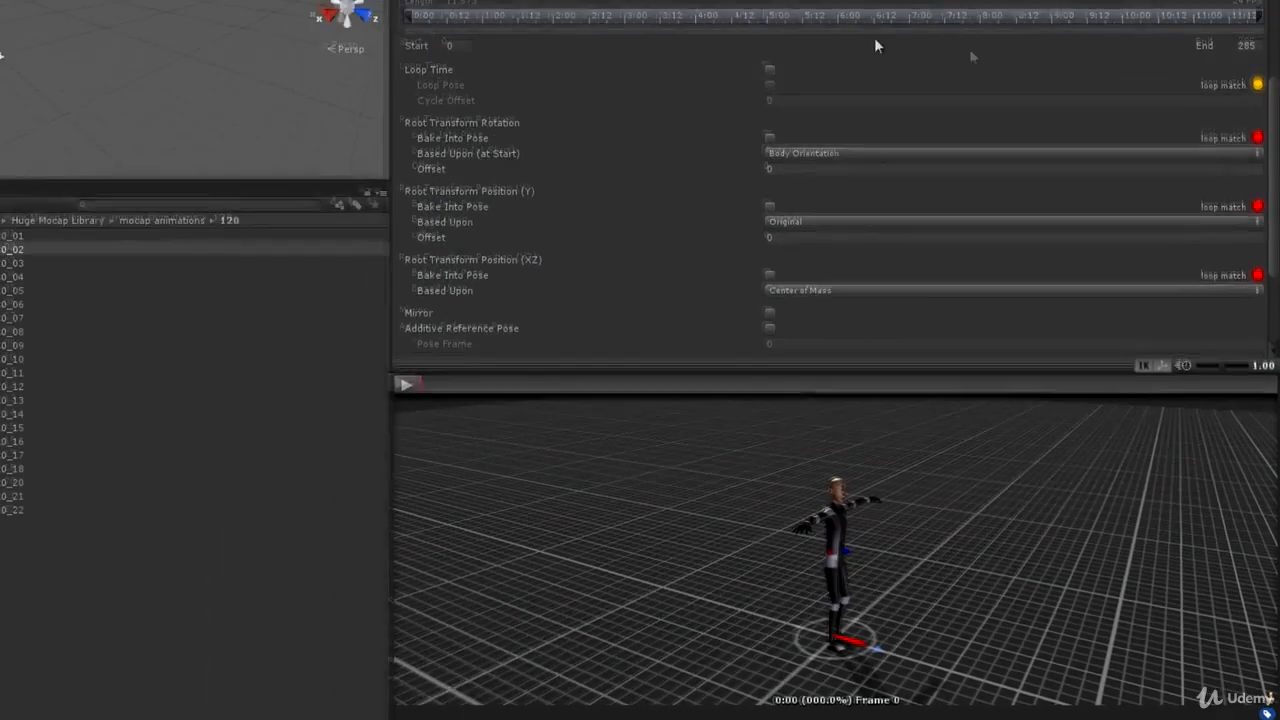
mouse_move(410, 17)
mouse_down()
mouse_move(555, 22)
mouse_move(582, 38)
mouse_up()
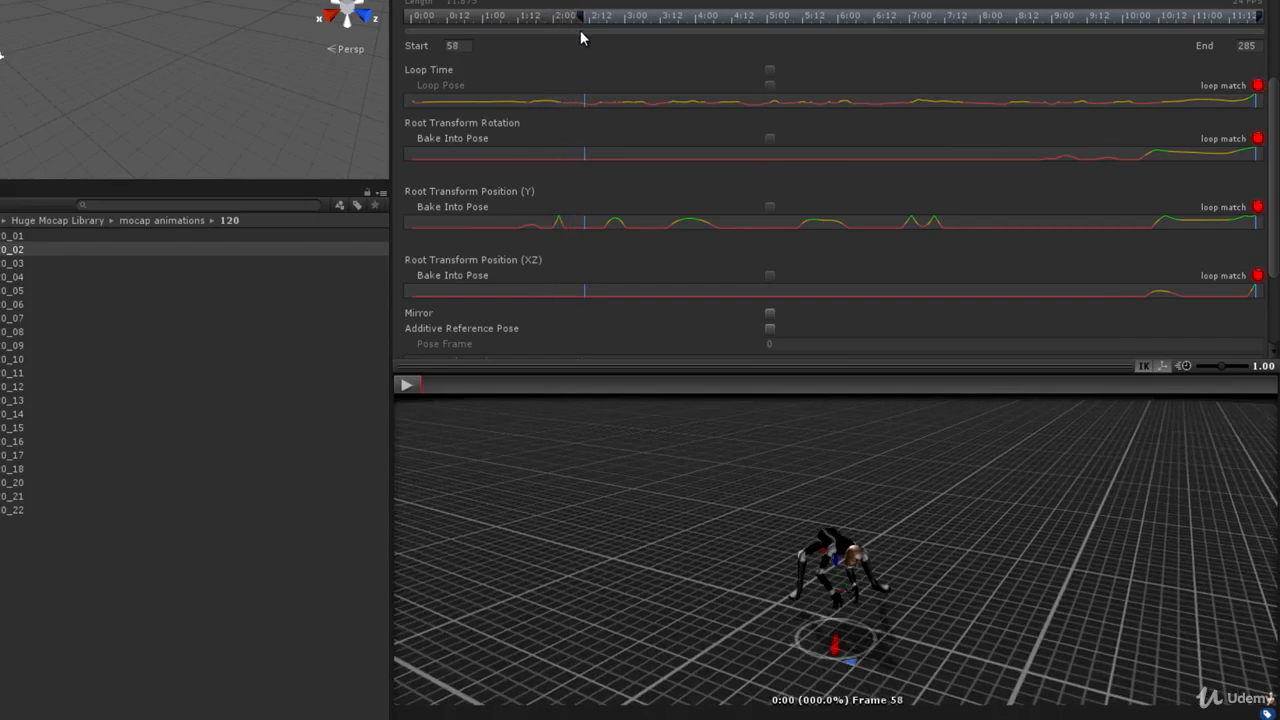
drag(580, 31, 580, 31)
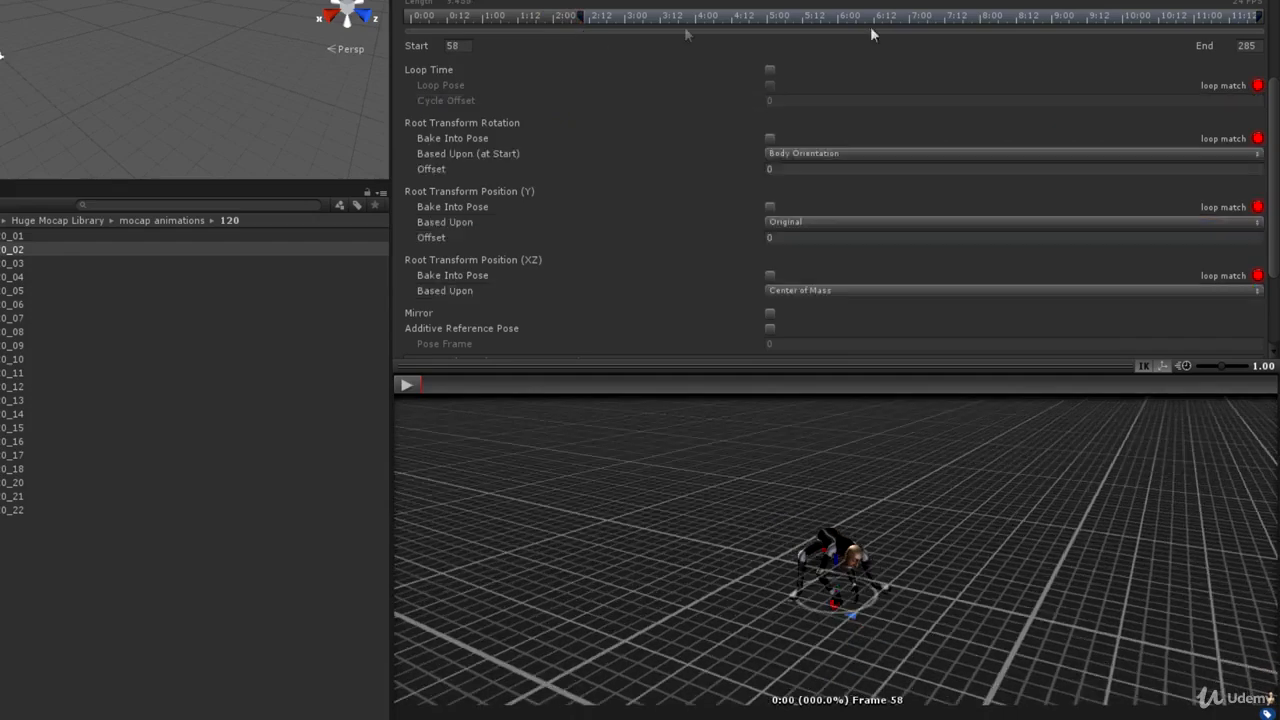
mouse_move(1263, 22)
mouse_down()
mouse_move(589, 27)
mouse_move(658, 25)
mouse_up()
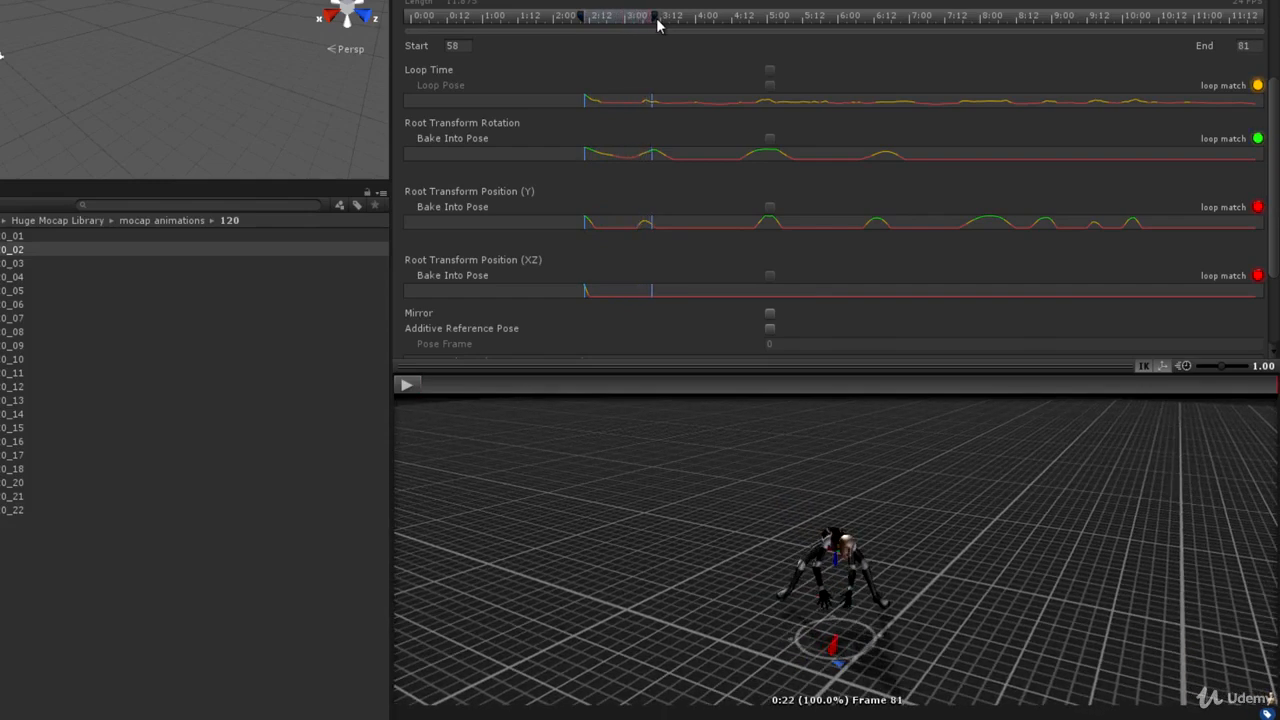
drag(658, 25, 656, 25)
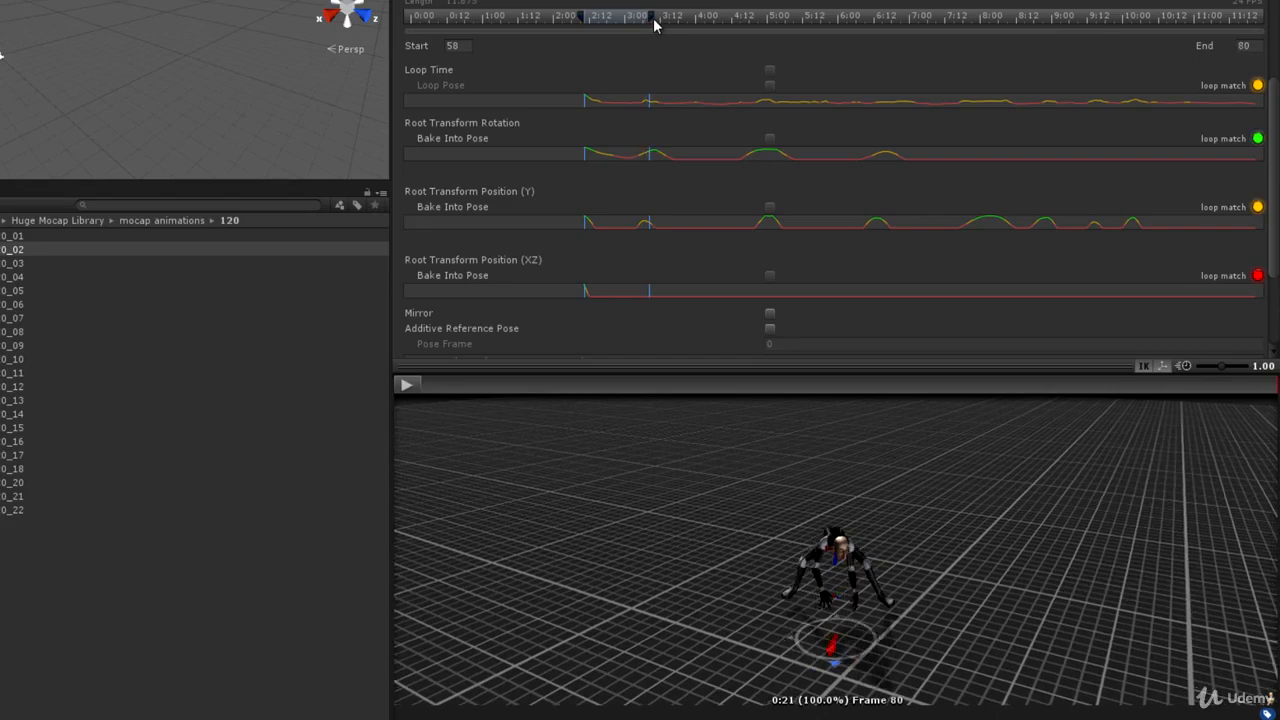
mouse_move(655, 25)
mouse_down()
mouse_move(560, 18)
mouse_move(588, 20)
mouse_up()
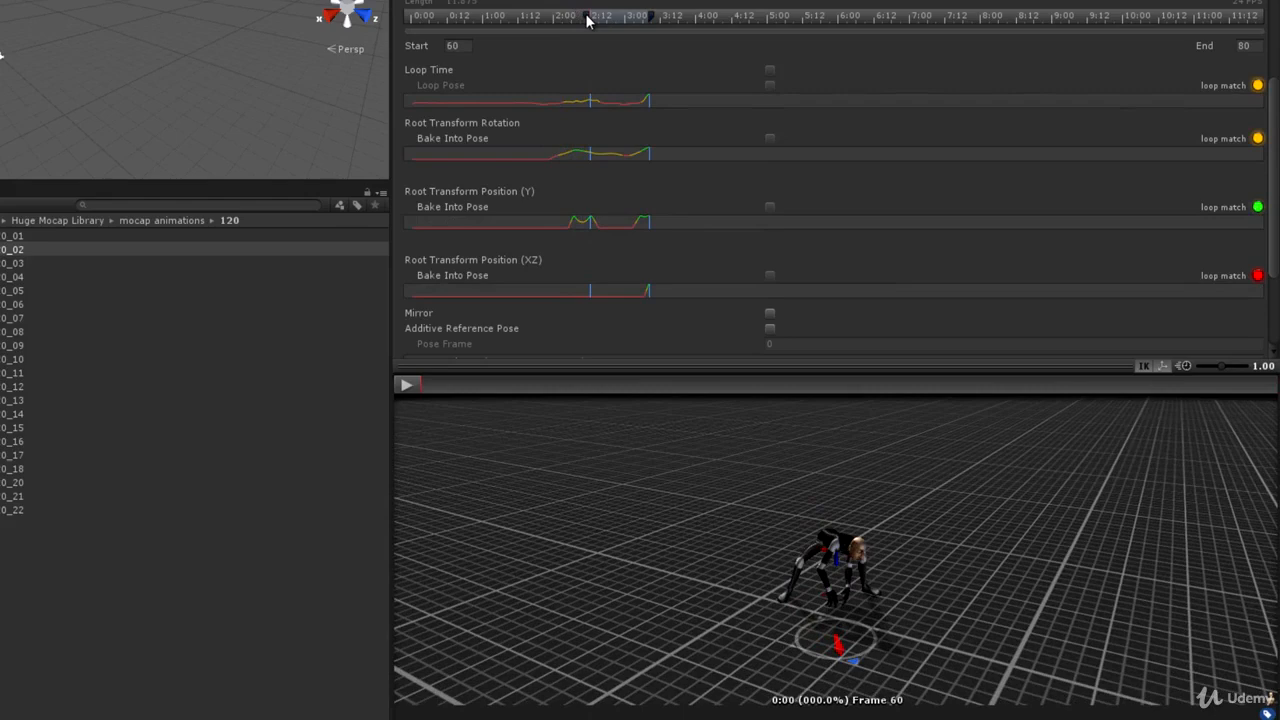
drag(586, 20, 580, 20)
Step: Play the trimmed gorilla clip in the preview and inspect the walk cycle from the side
click(408, 385)
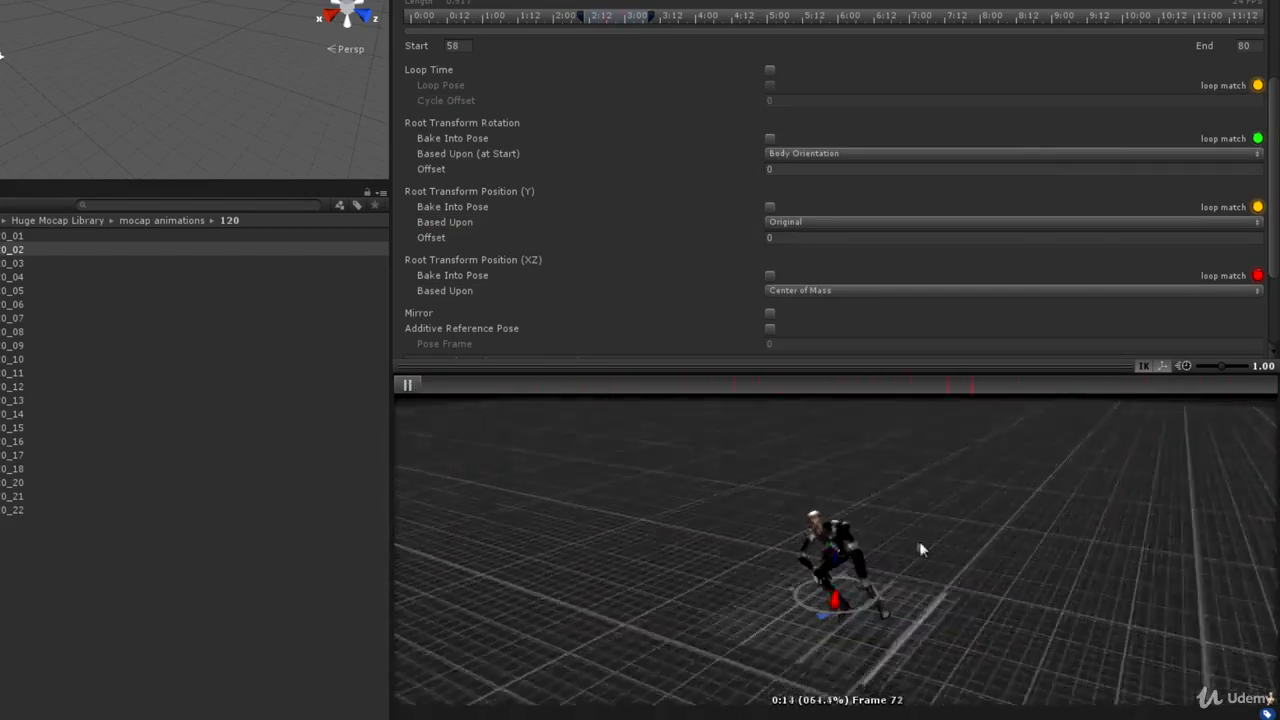
drag(919, 541, 987, 512)
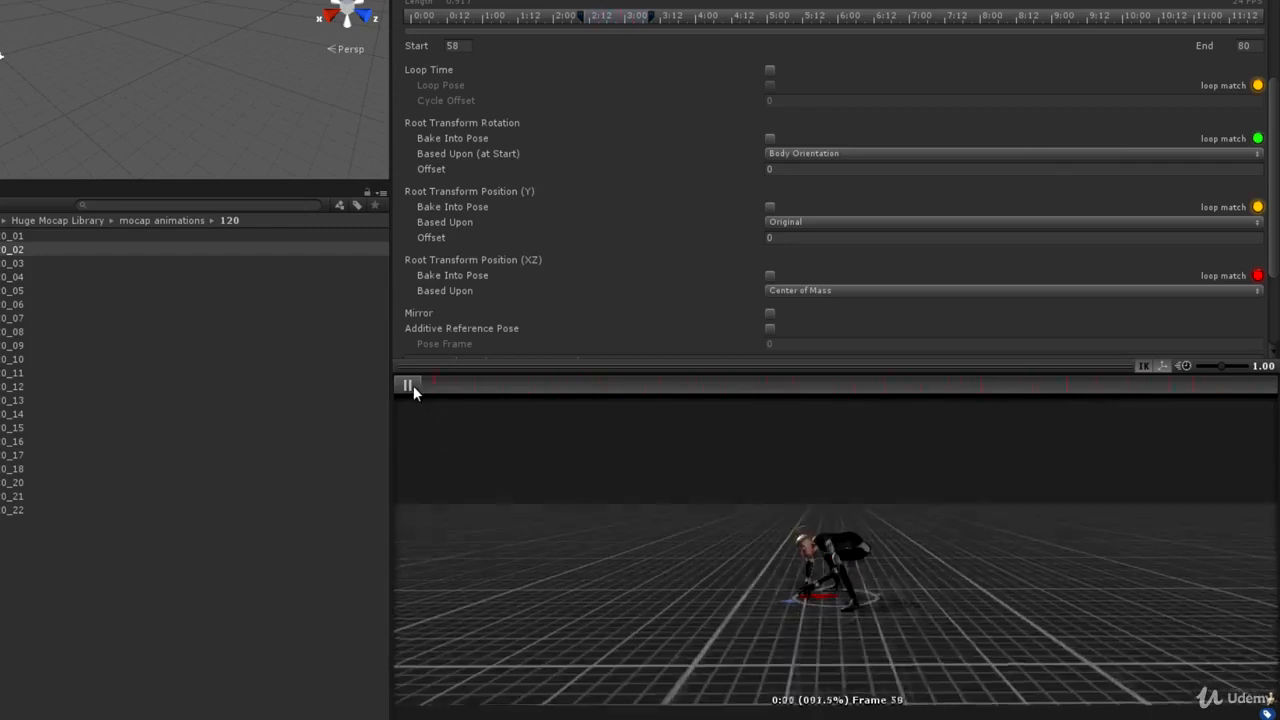
click(408, 385)
Step: Enable Loop Time and Loop Pose for the gorilla clip and apply the import settings
click(770, 70)
click(770, 85)
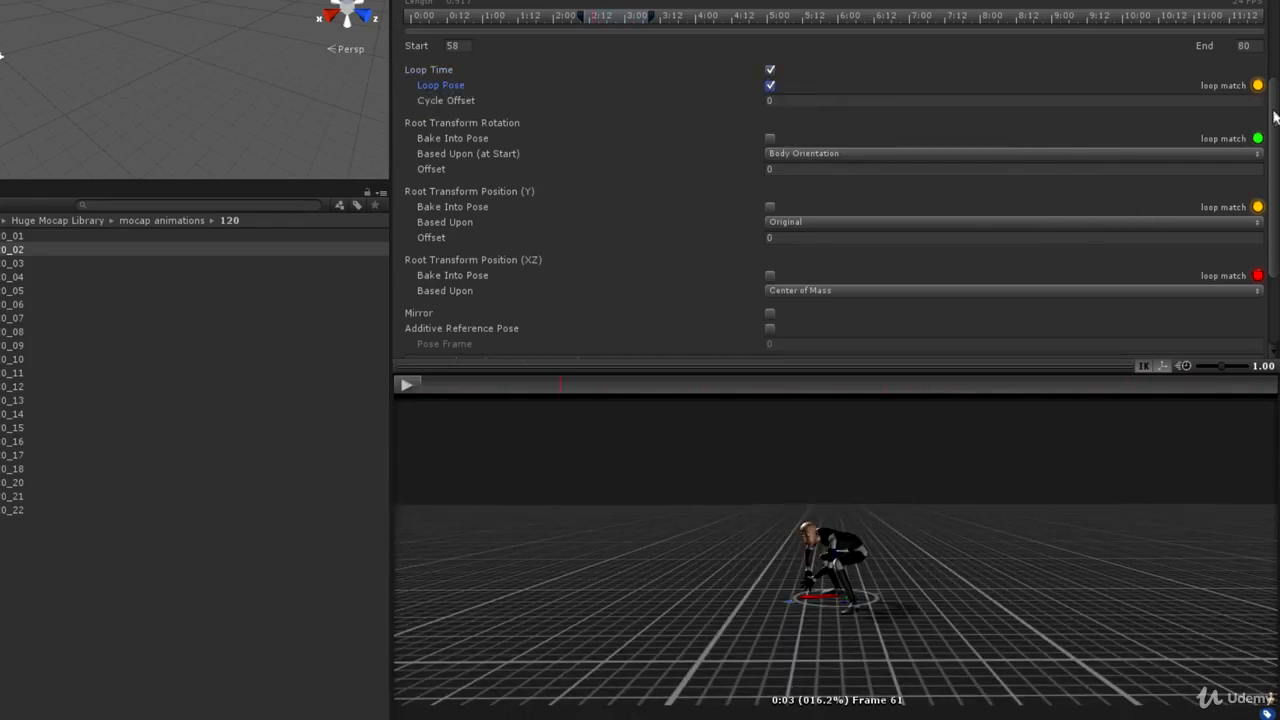
scroll(1274, 117, down, 3)
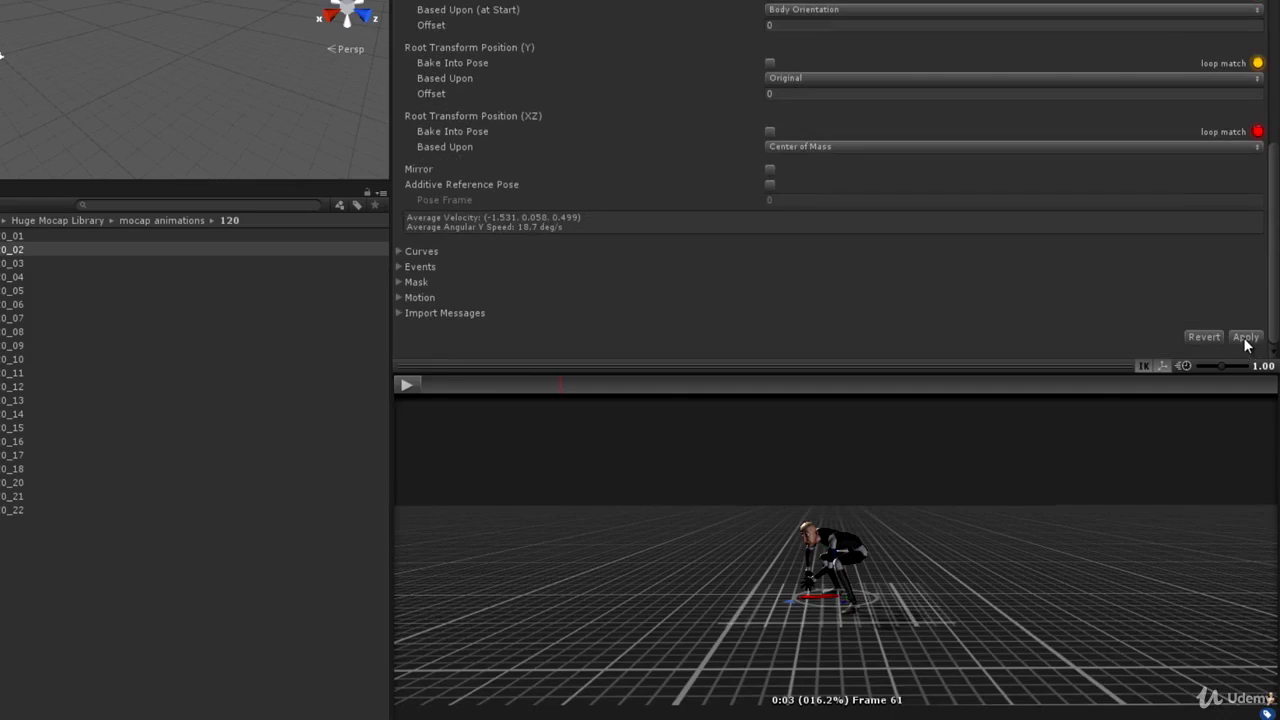
click(1245, 338)
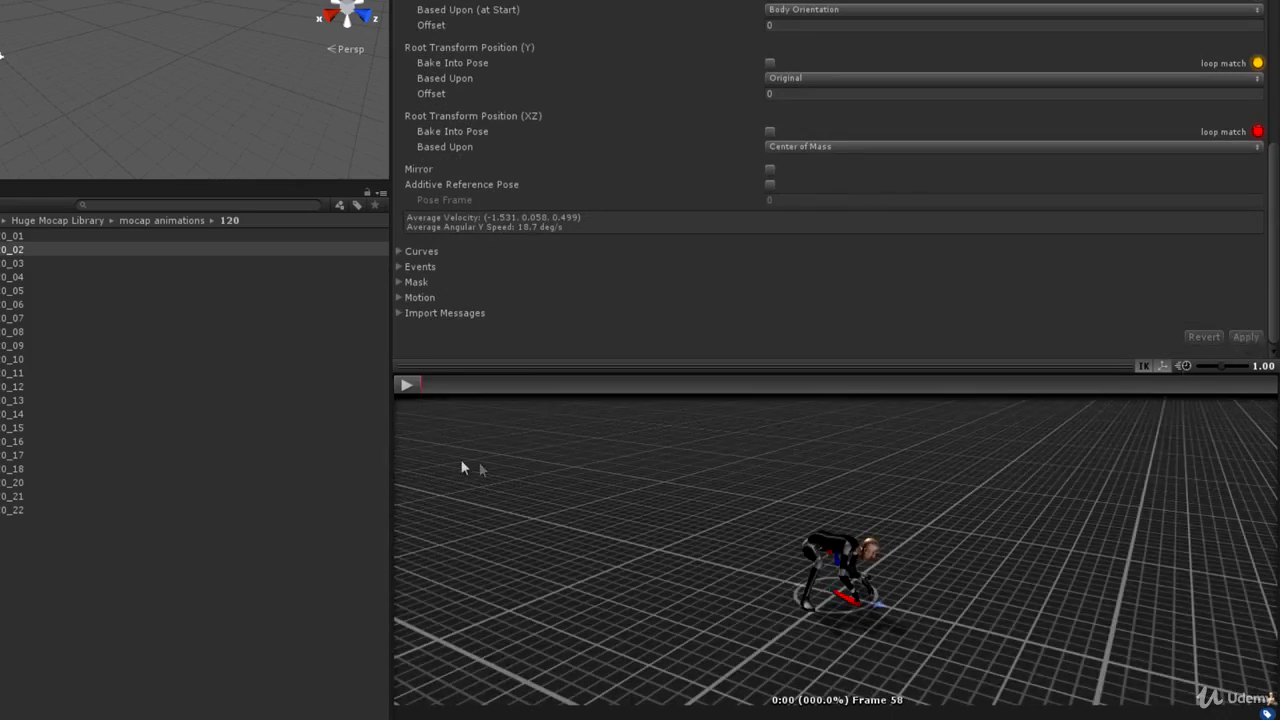
Step: Play the looping gorilla clip in the preview and examine the walk cycle from several angles
click(409, 386)
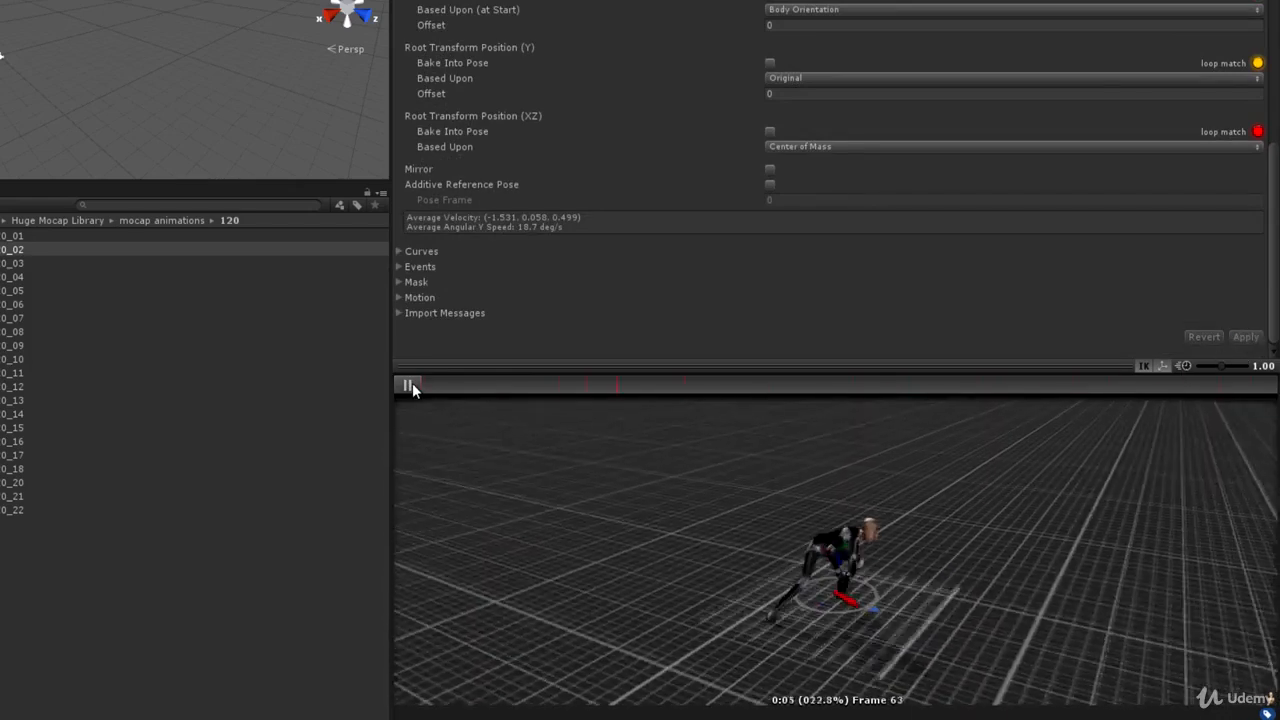
right_drag(865, 565, 940, 515)
drag(1080, 441, 1008, 585)
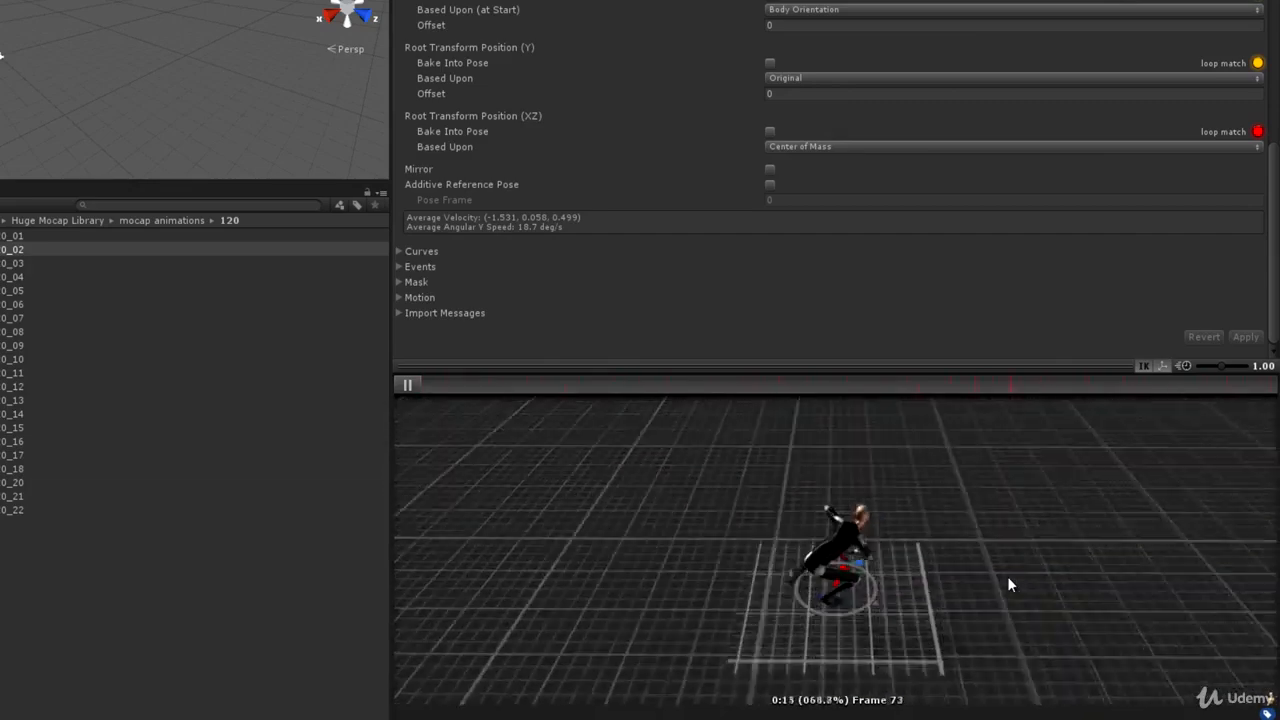
drag(914, 554, 738, 489)
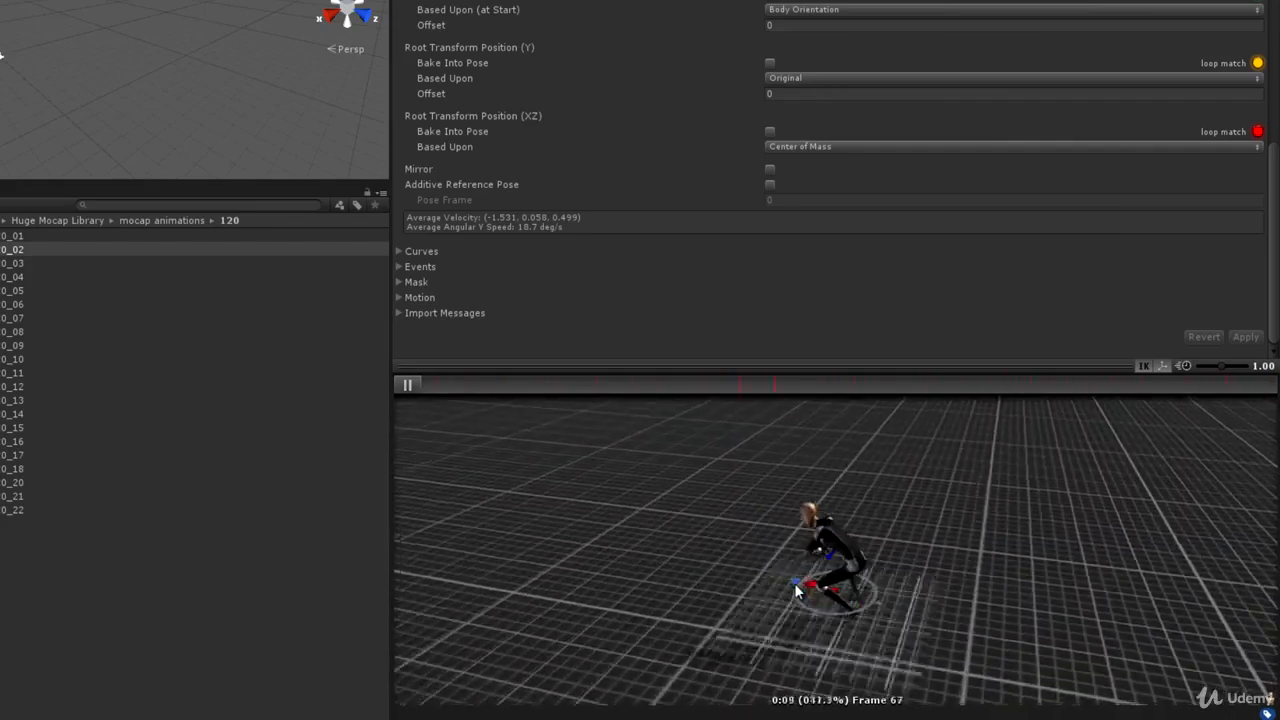
drag(794, 583, 1077, 670)
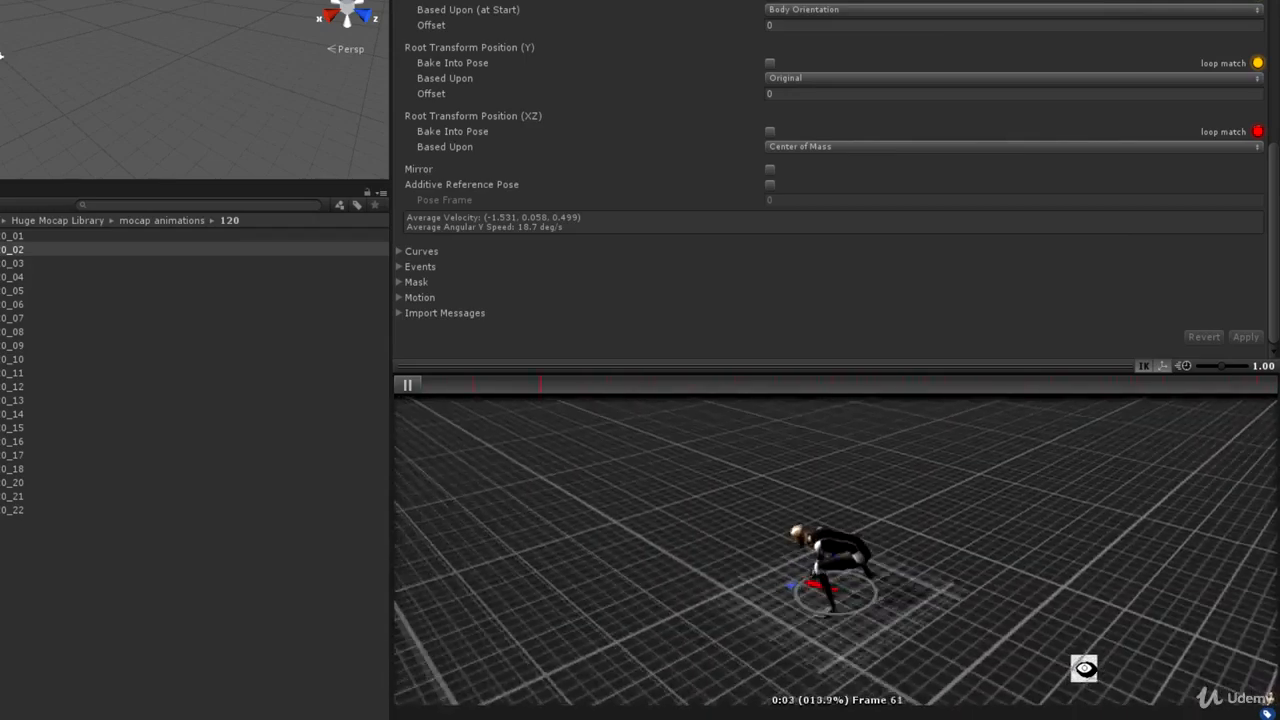
click(407, 384)
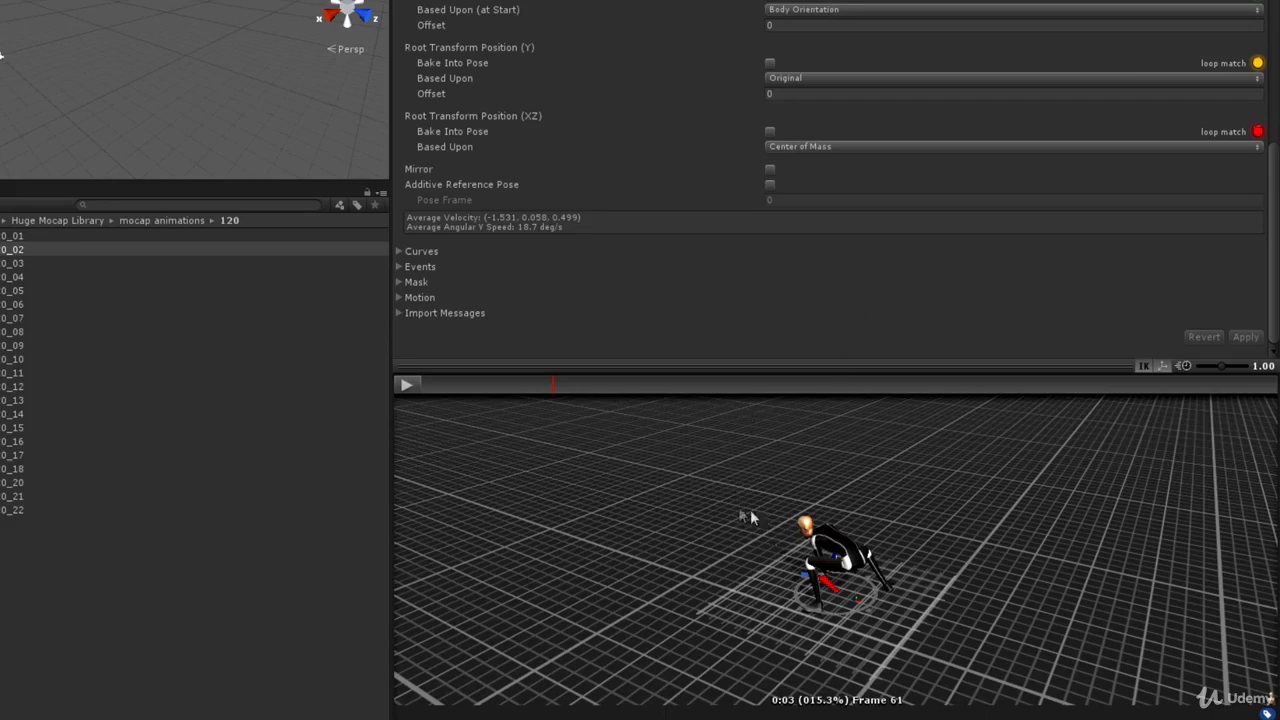
click(406, 386)
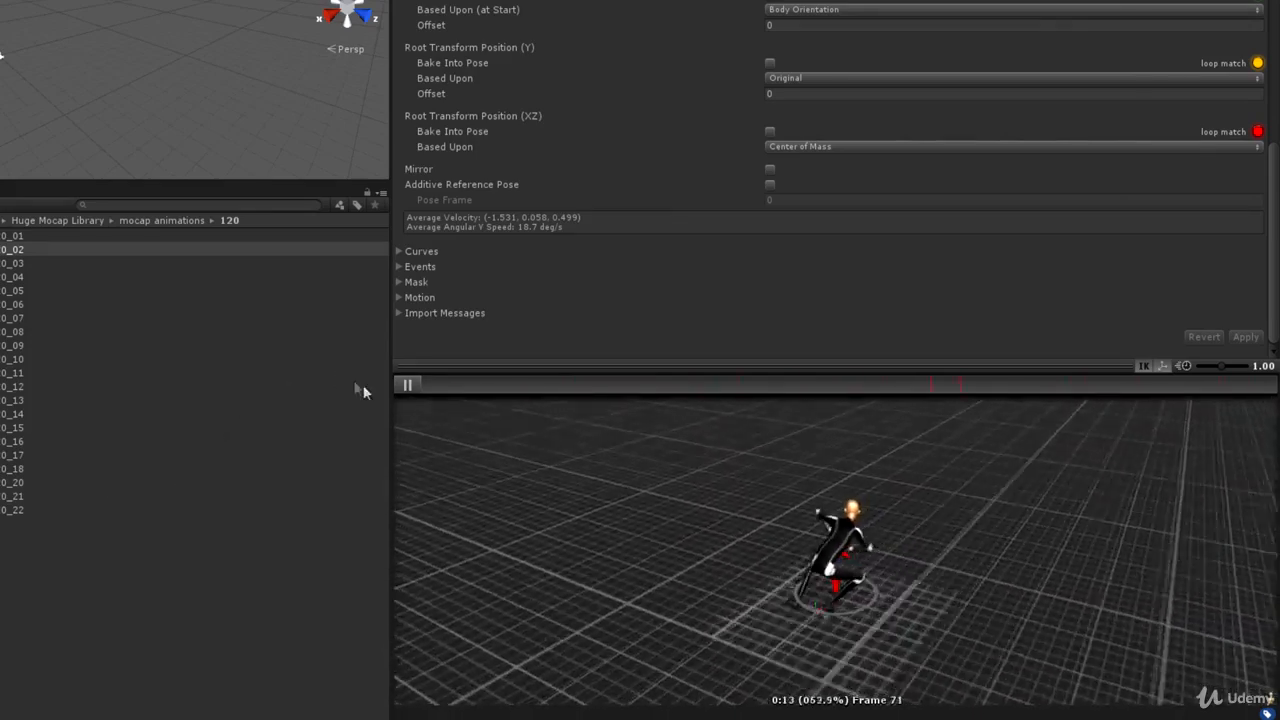
click(406, 385)
Step: Inspect the gorilla pose up close from the front and side in a temporarily enlarged preview, replaying the clip briefly
drag(904, 496, 766, 580)
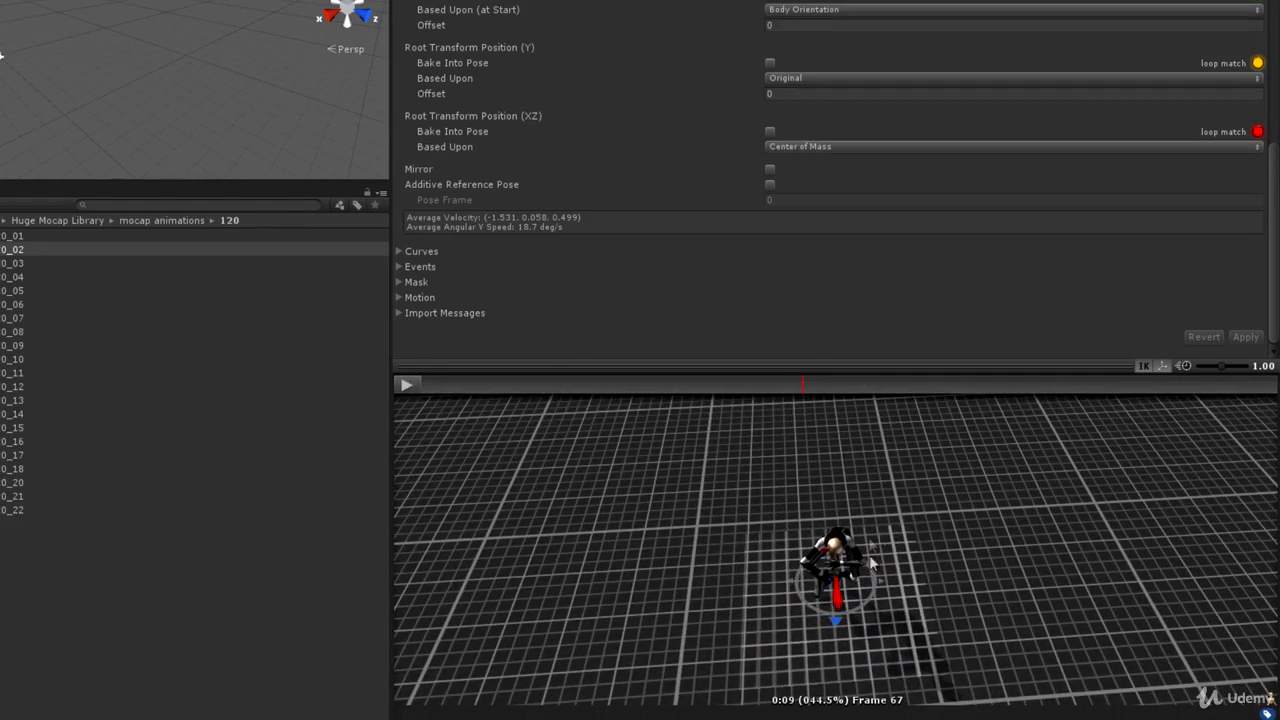
drag(919, 567, 917, 549)
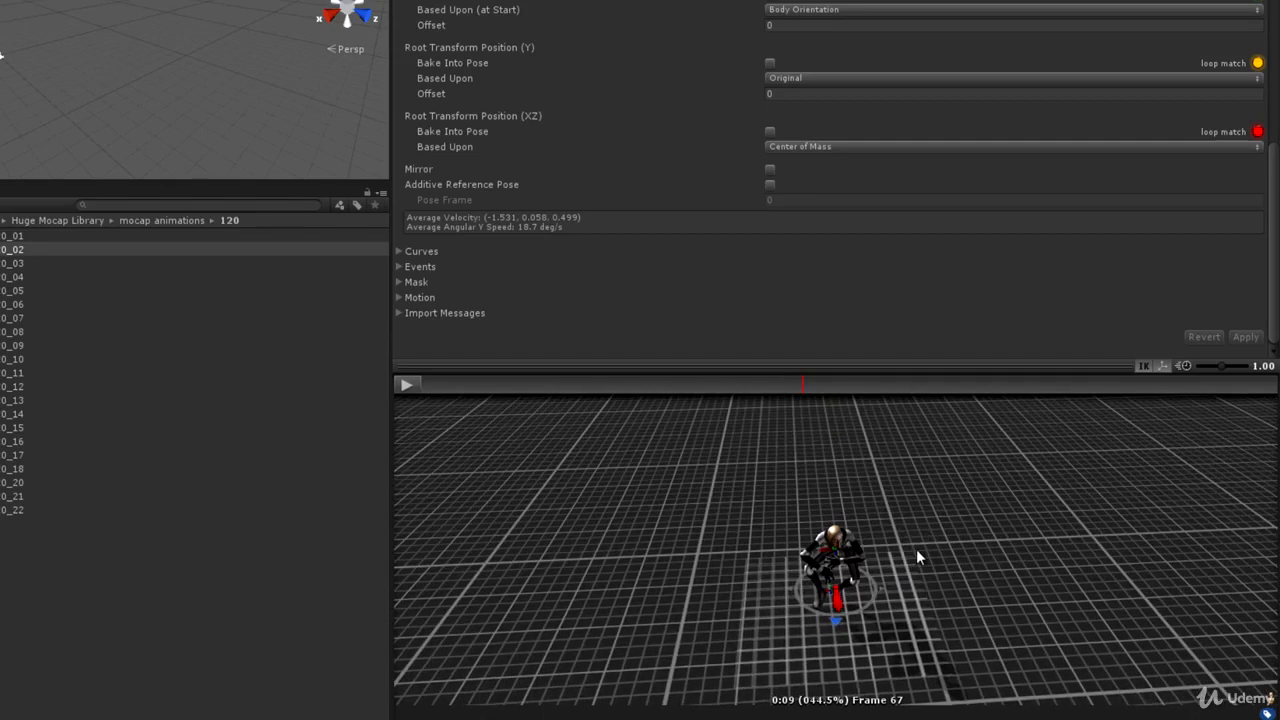
mouse_move(908, 606)
mouse_down()
mouse_move(900, 560)
mouse_move(918, 618)
mouse_up()
drag(847, 365, 850, 78)
mouse_move(960, 349)
mouse_down()
mouse_move(931, 354)
mouse_move(958, 354)
mouse_up()
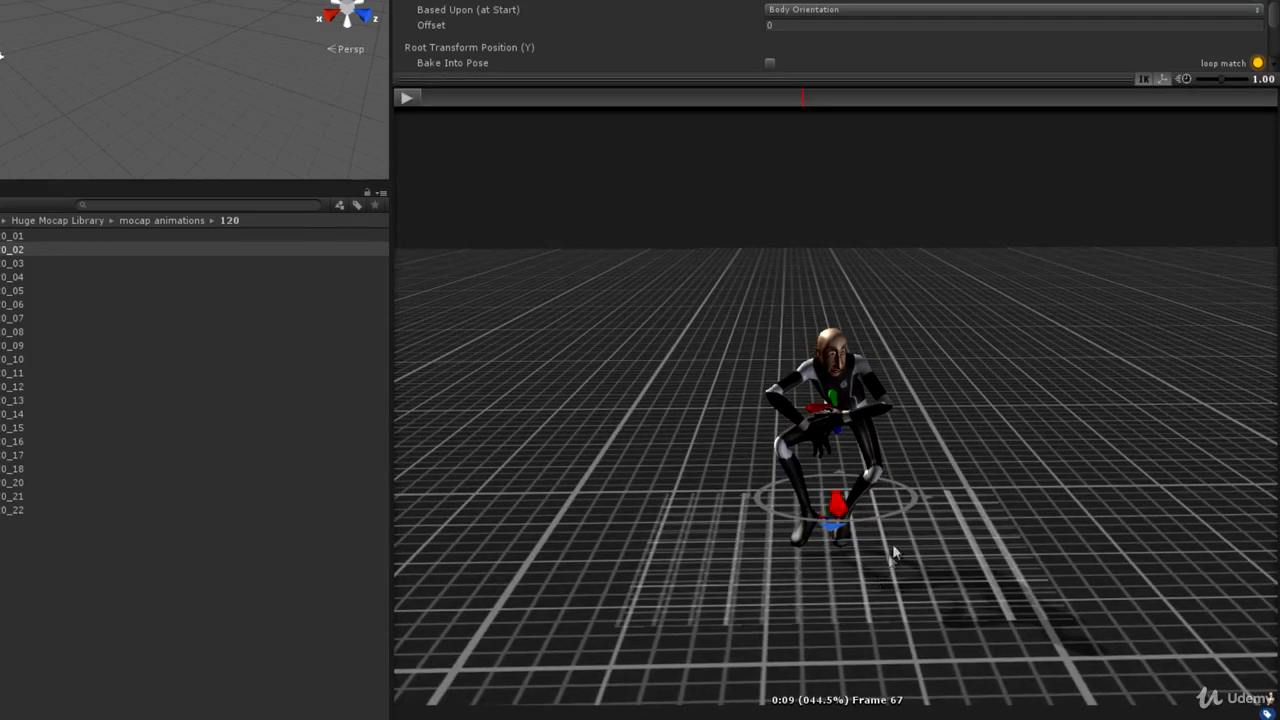
drag(919, 505, 1031, 540)
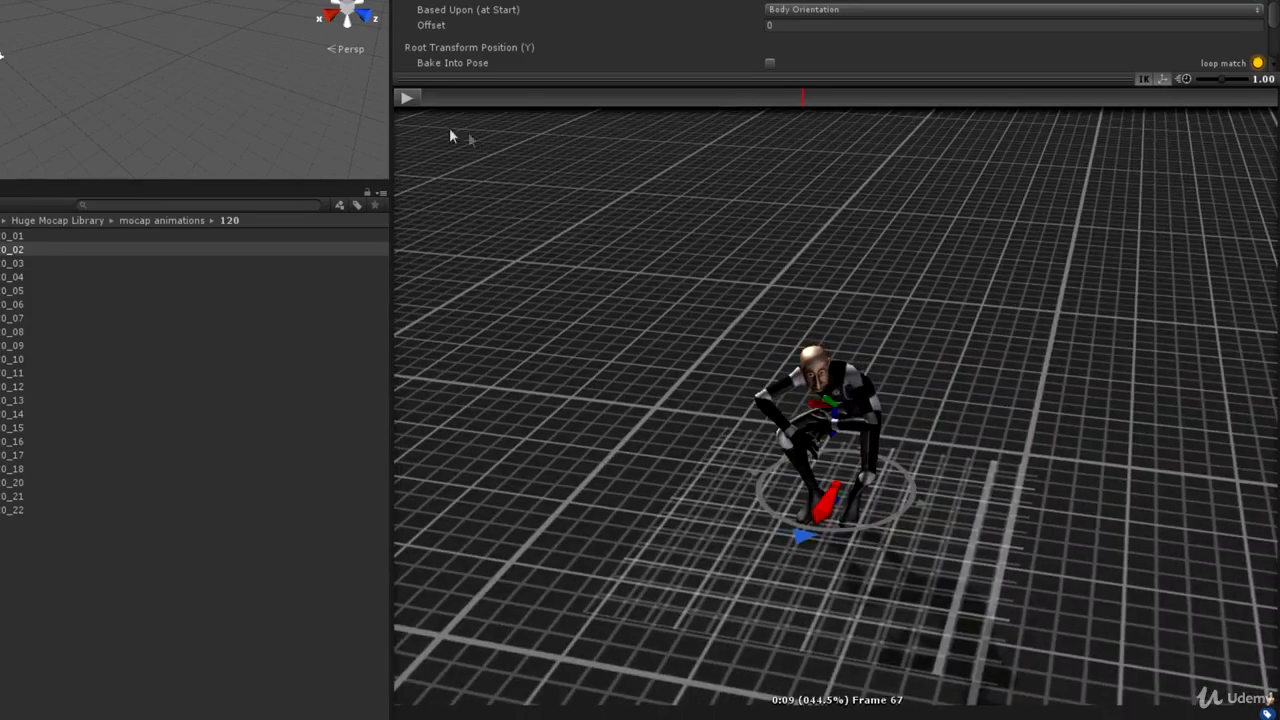
click(405, 99)
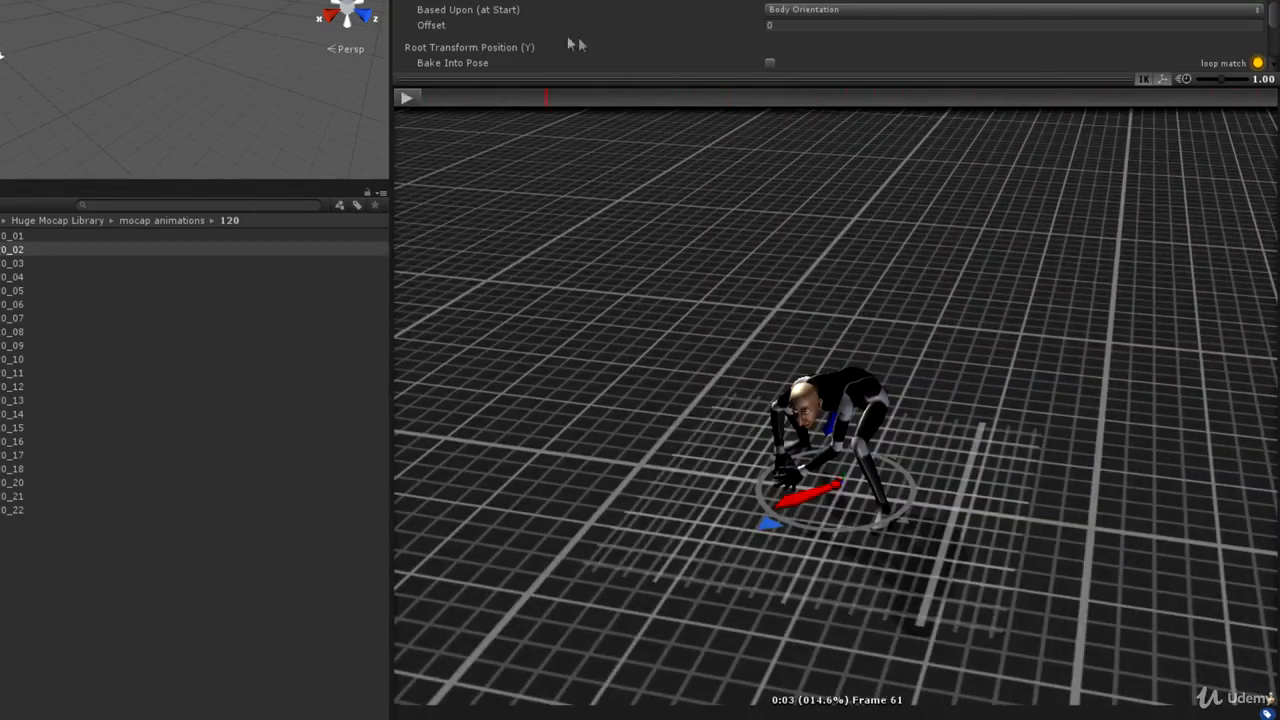
drag(628, 82, 633, 457)
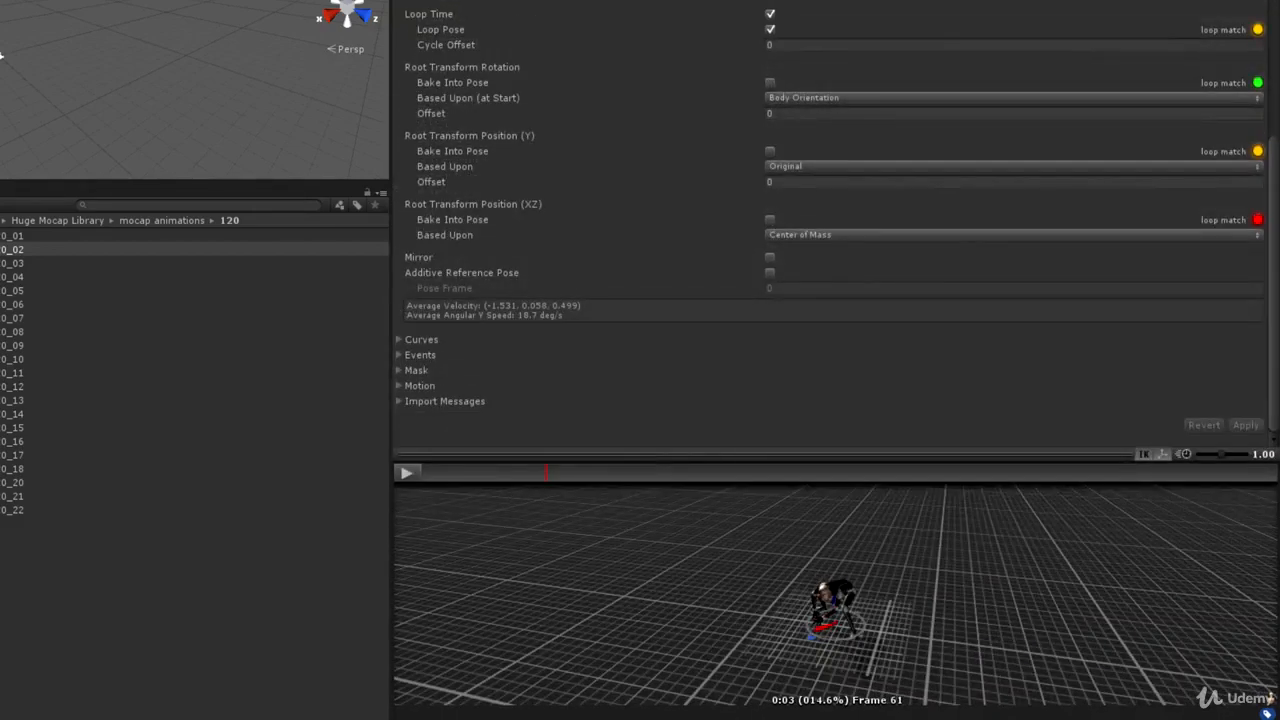
Step: Rename the 120_02 animation asset as Gorilla
click(97, 239)
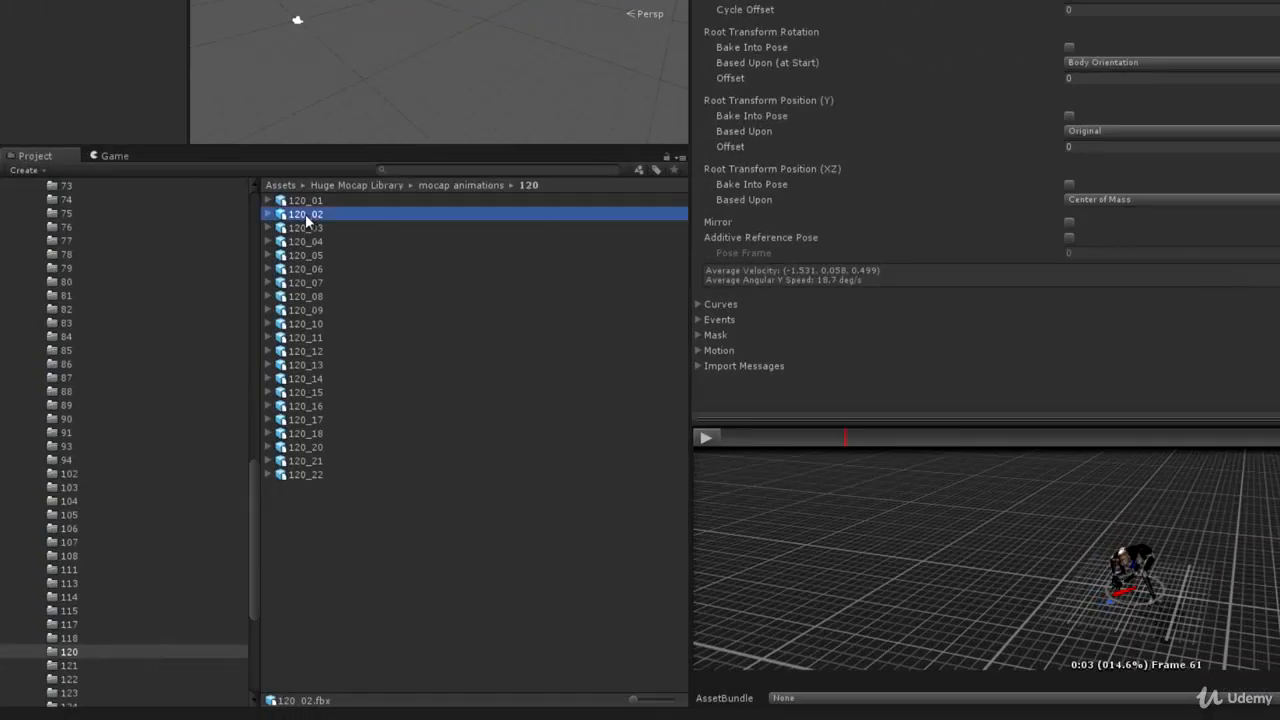
click(97, 239)
text(Gorilla)
key(Return)
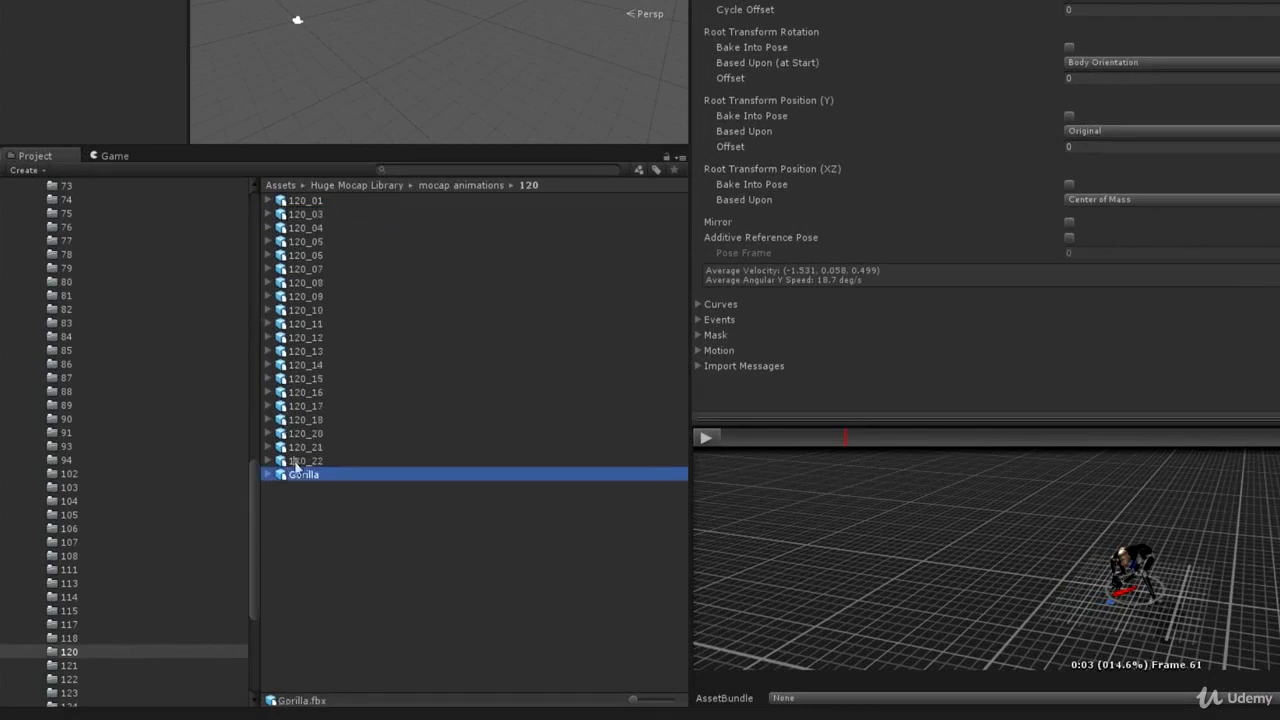
Step: Move the Gorilla asset into the Game Institute folder under Dead Earth's Animations
drag(250, 502, 254, 214)
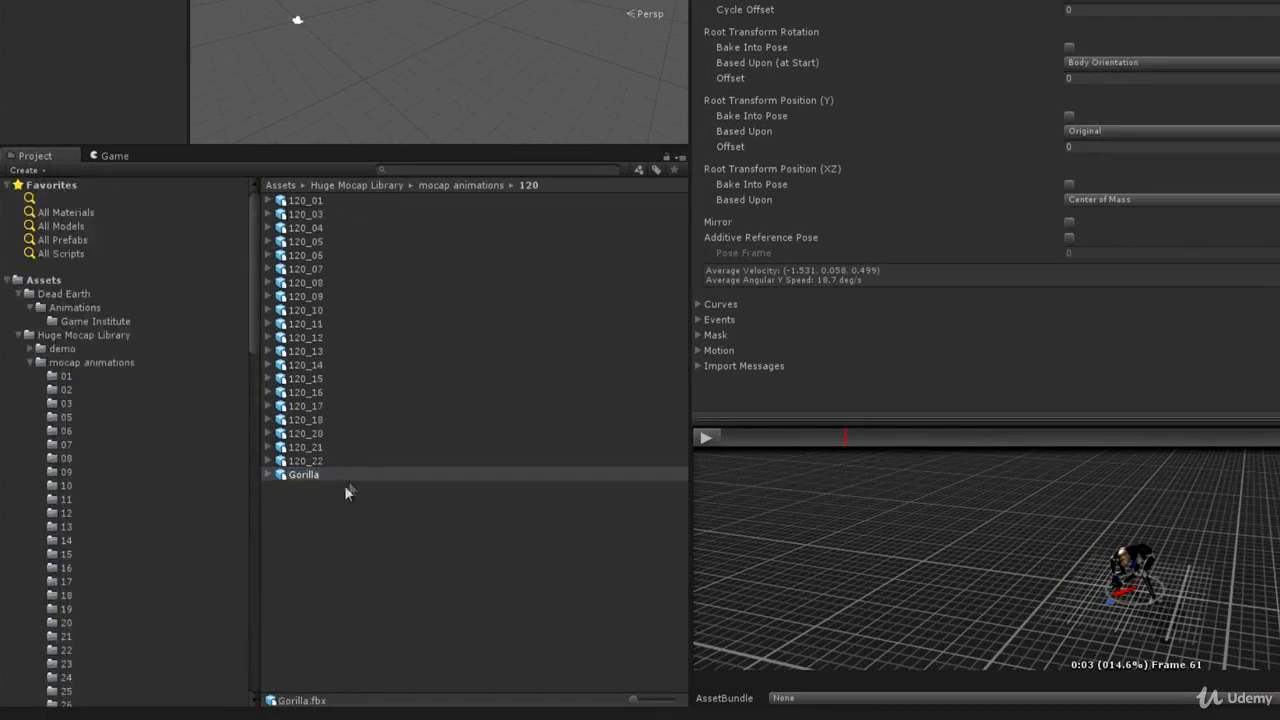
drag(307, 473, 78, 318)
scroll(157, 364, down, 10)
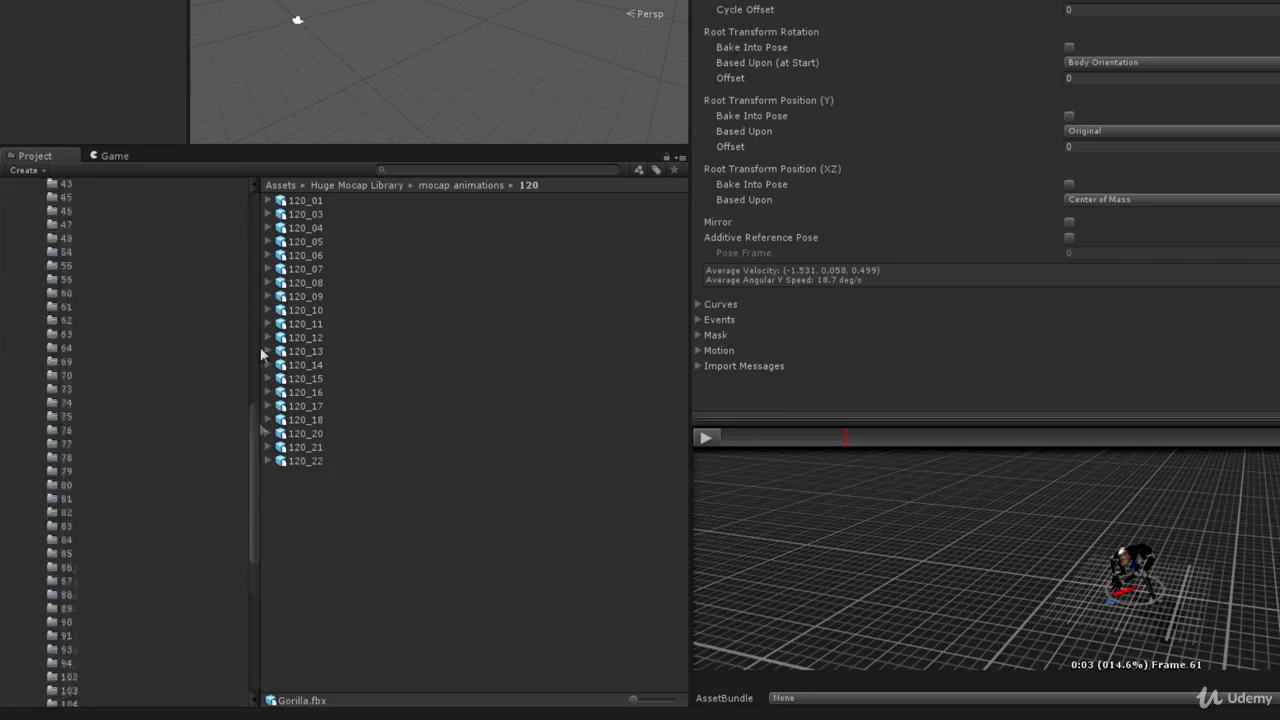
Step: Collapse the mocap animations and Huge Mocap Library folders and open the Game Institute folder to review its assets
drag(260, 353, 255, 230)
click(30, 362)
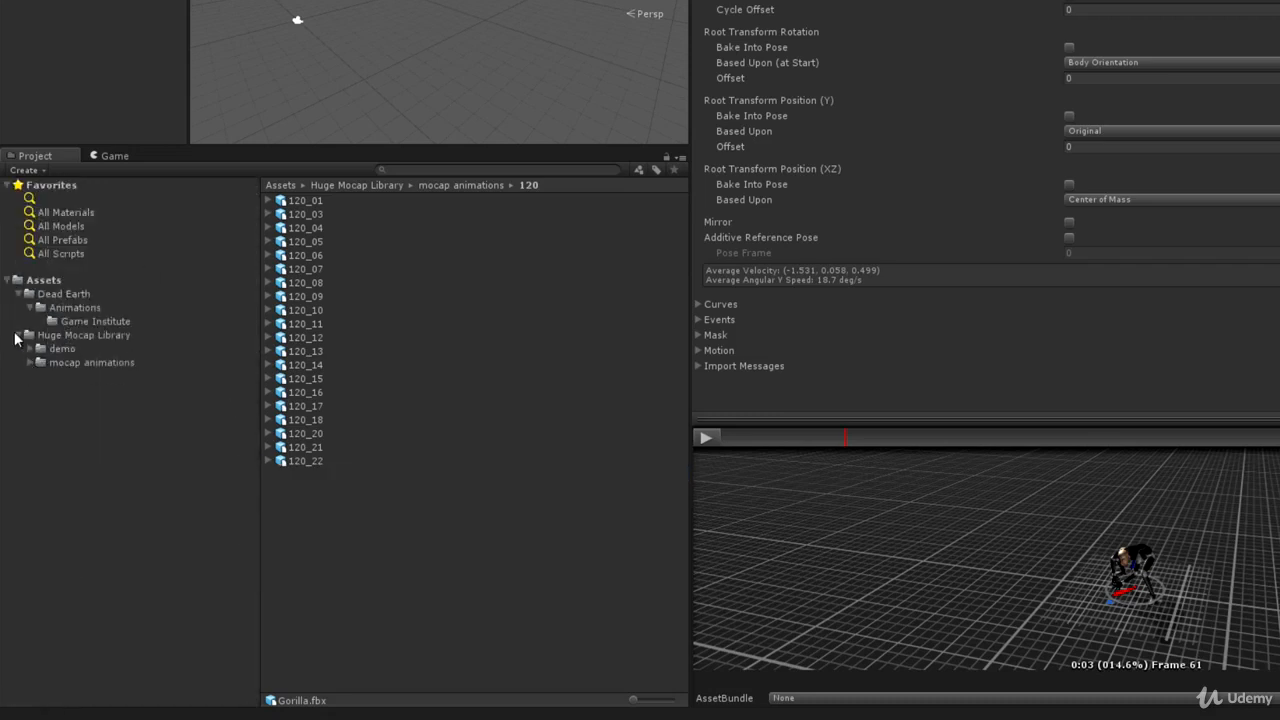
click(17, 336)
click(91, 321)
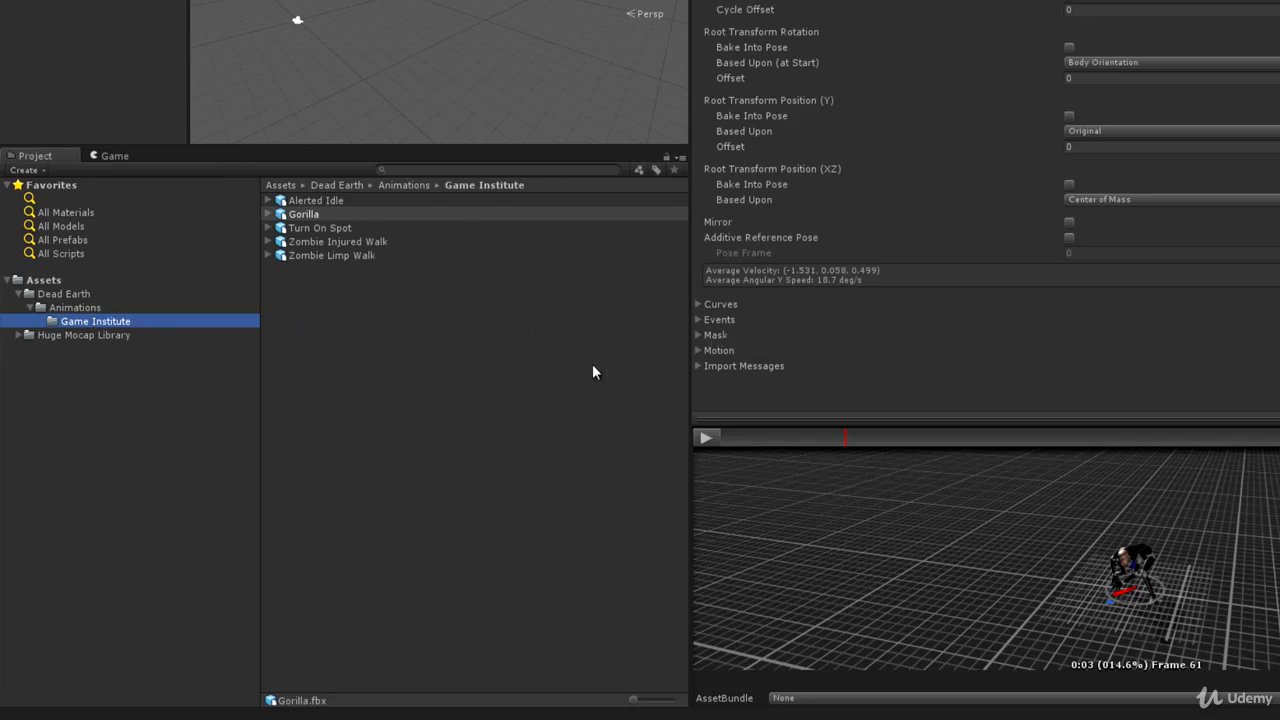
Step: Export the Dead Earth folder with all its animations and dependencies to the Desktop as a package named MyLesson14Package
click(68, 297)
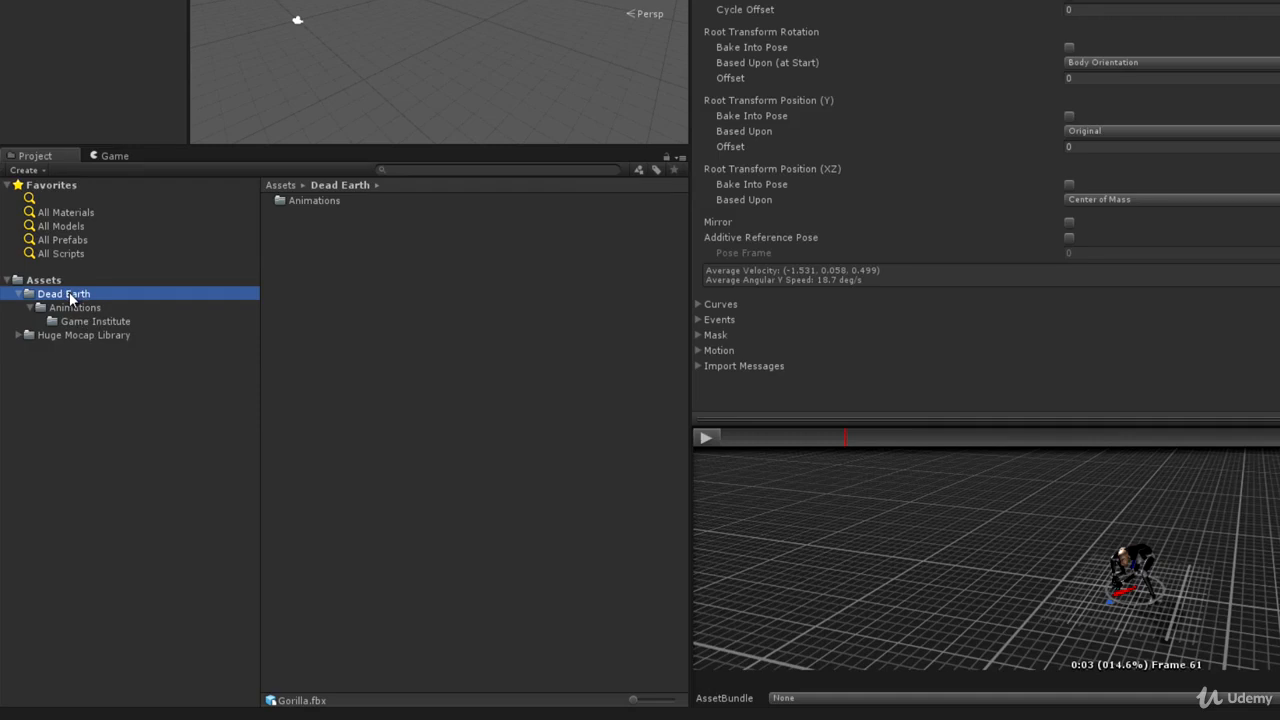
right_click(70, 297)
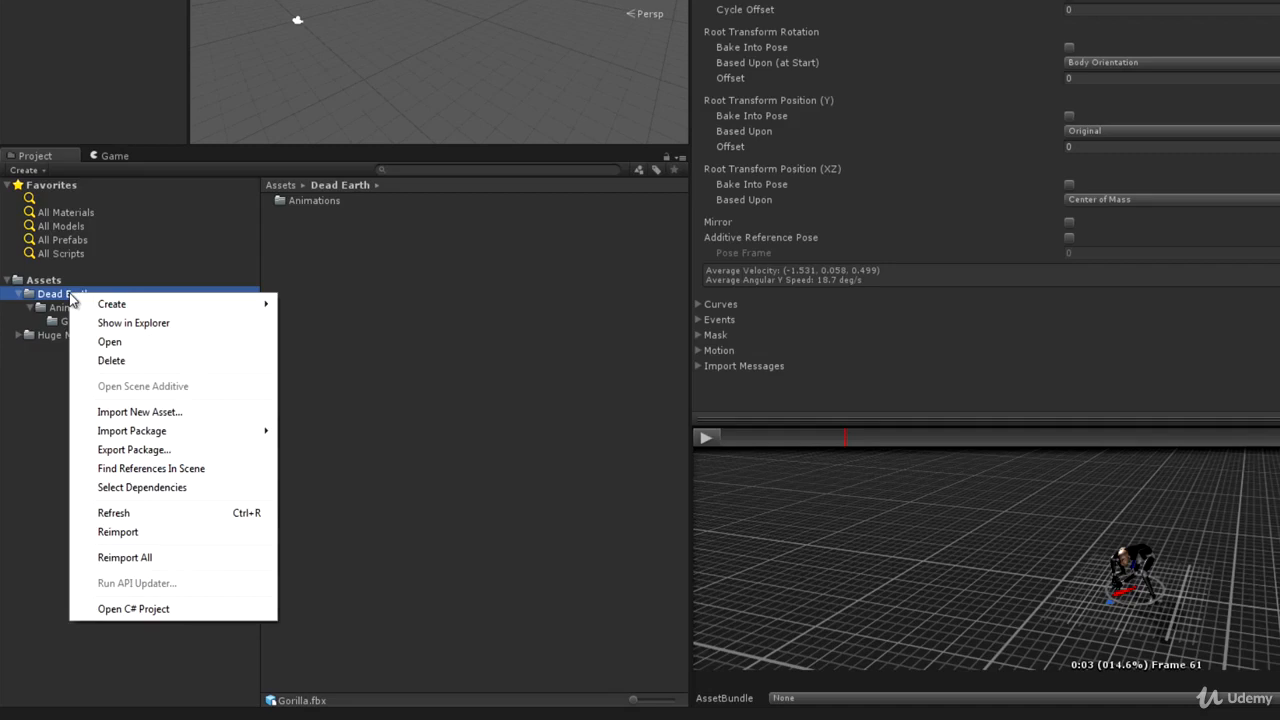
click(166, 450)
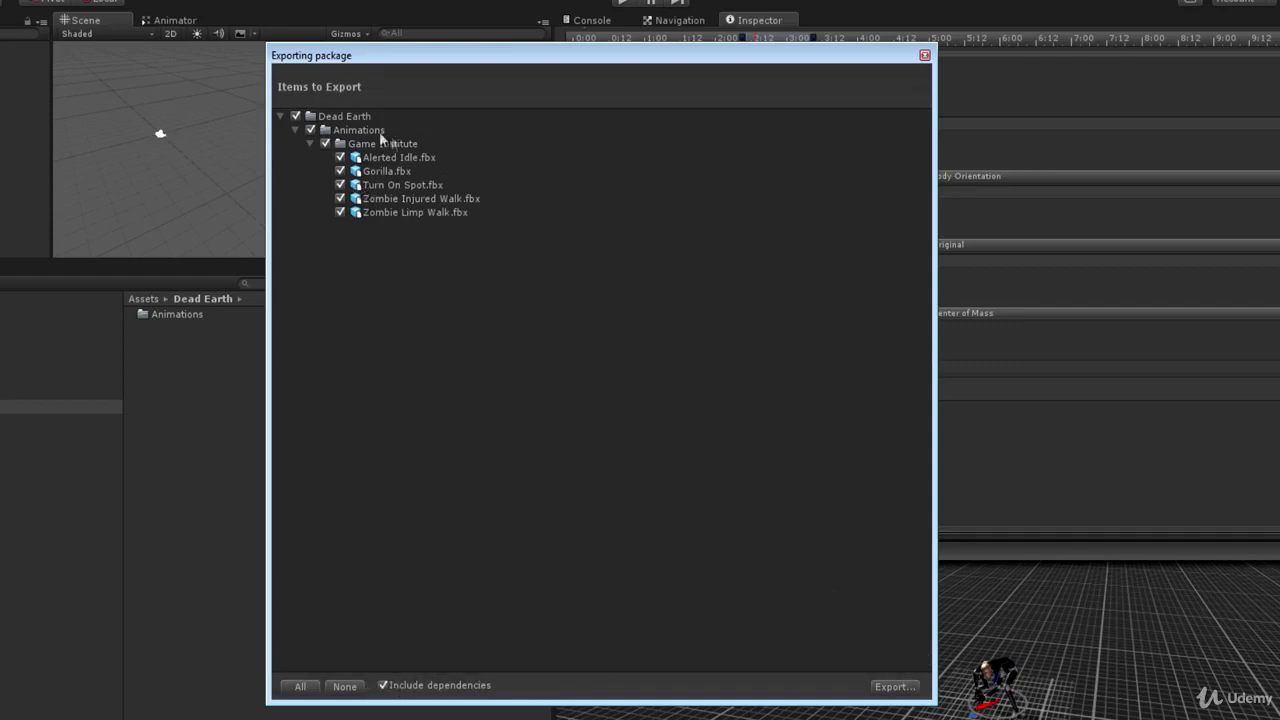
click(900, 687)
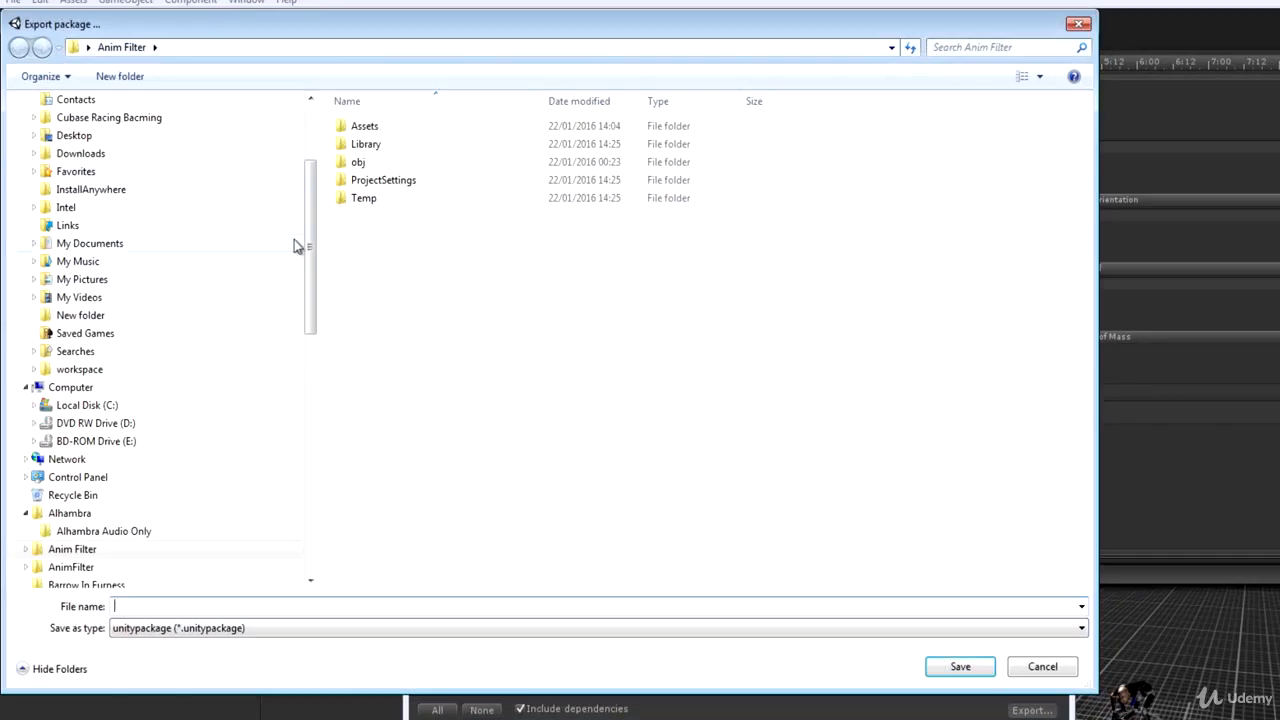
drag(310, 245, 135, 99)
click(60, 143)
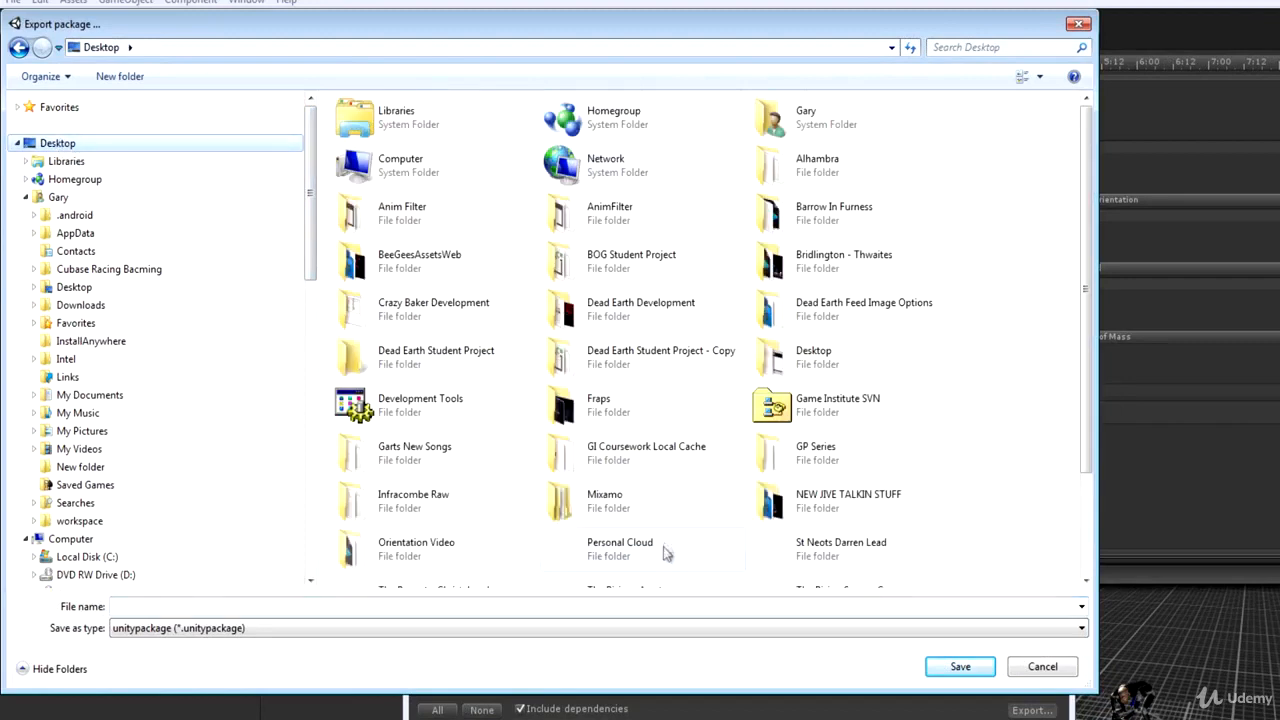
click(152, 605)
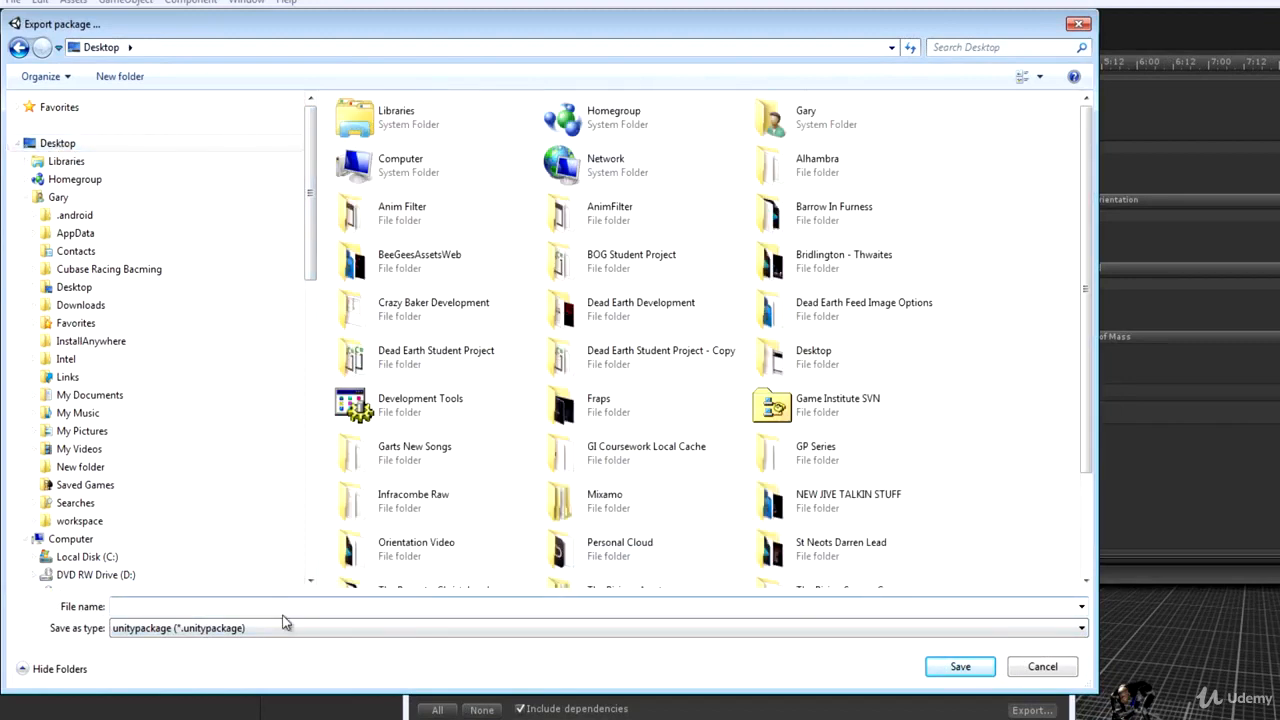
text(MyLesson14Package)
click(960, 667)
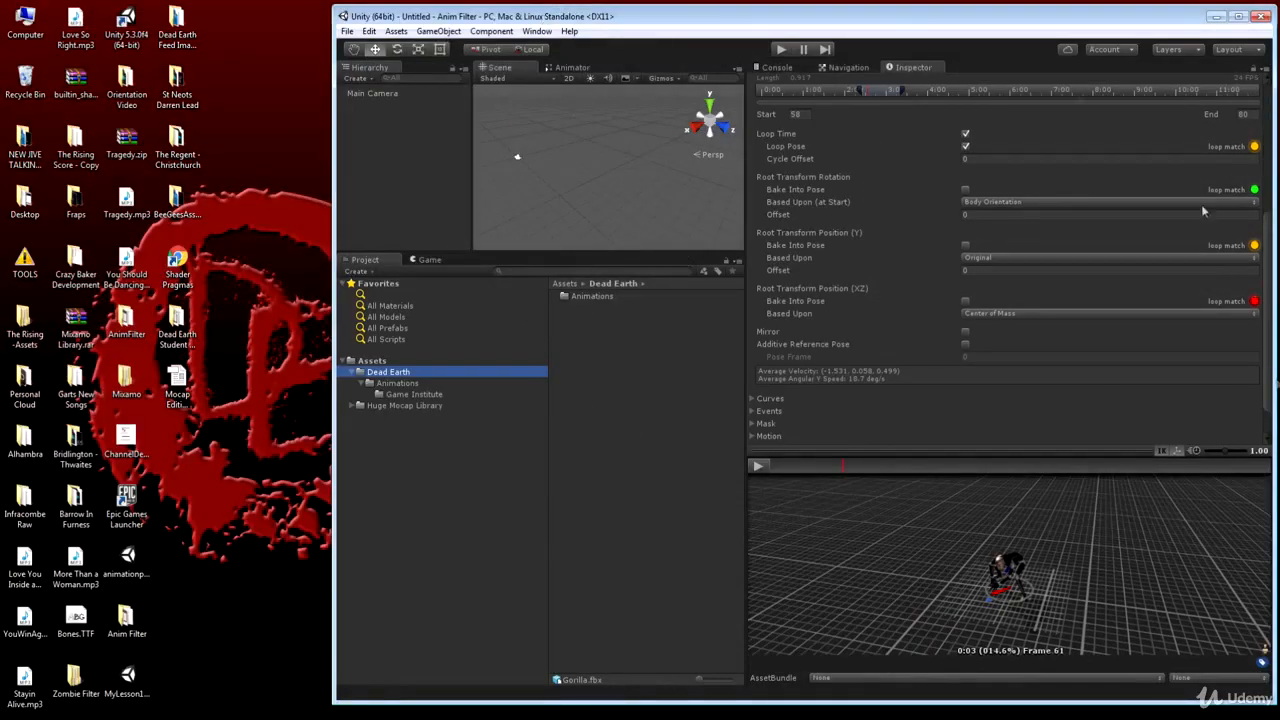
Step: Delete the Dead Earth folder from the project and open the Huge Mocap Library folder
right_click(398, 377)
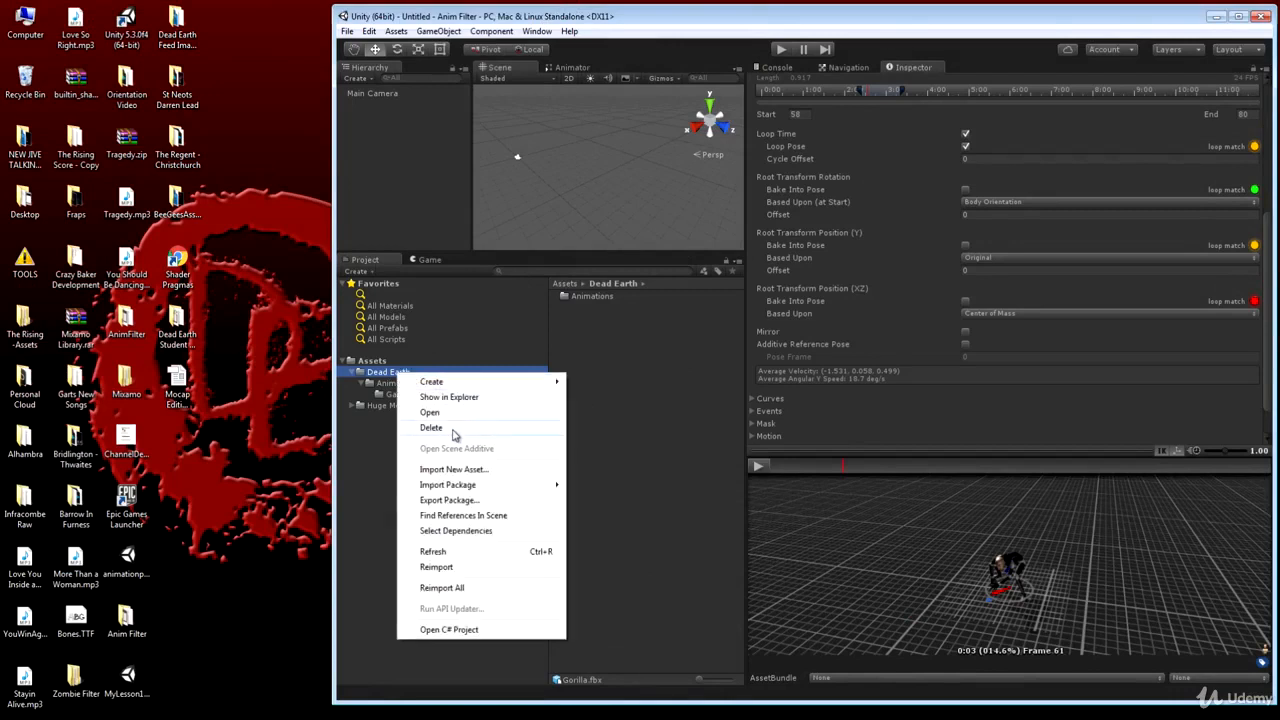
click(452, 428)
click(843, 385)
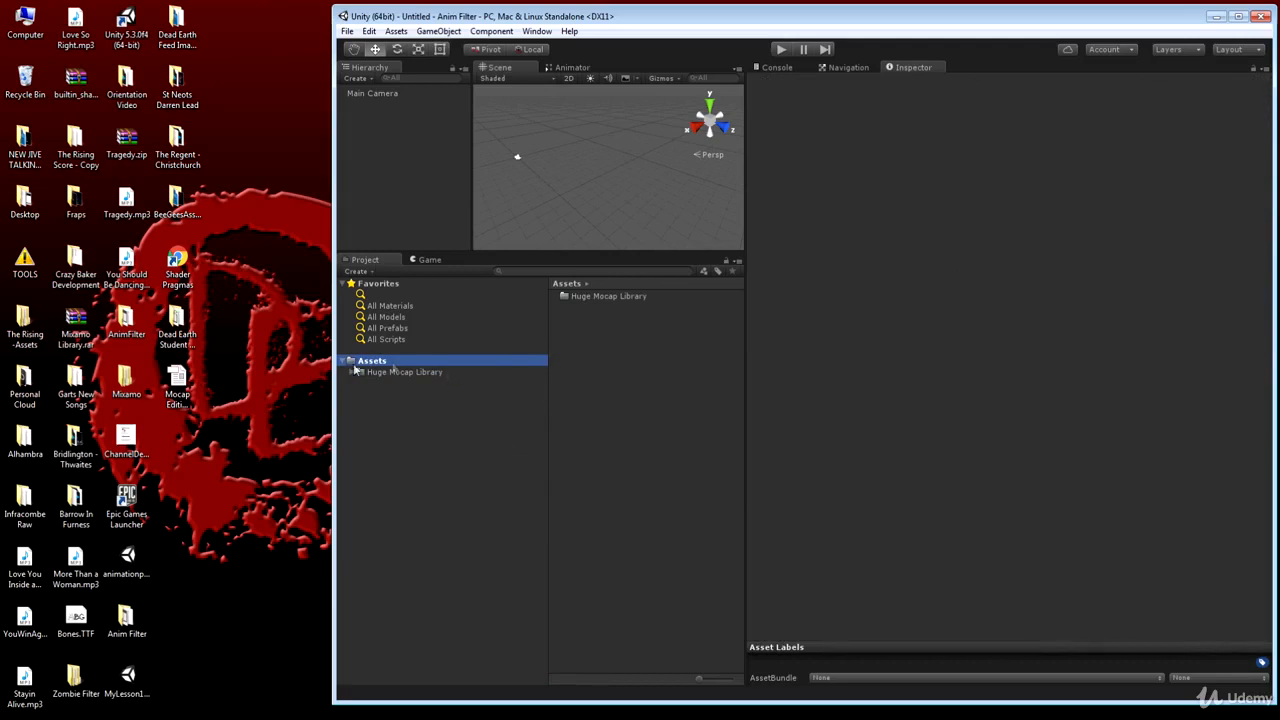
click(399, 372)
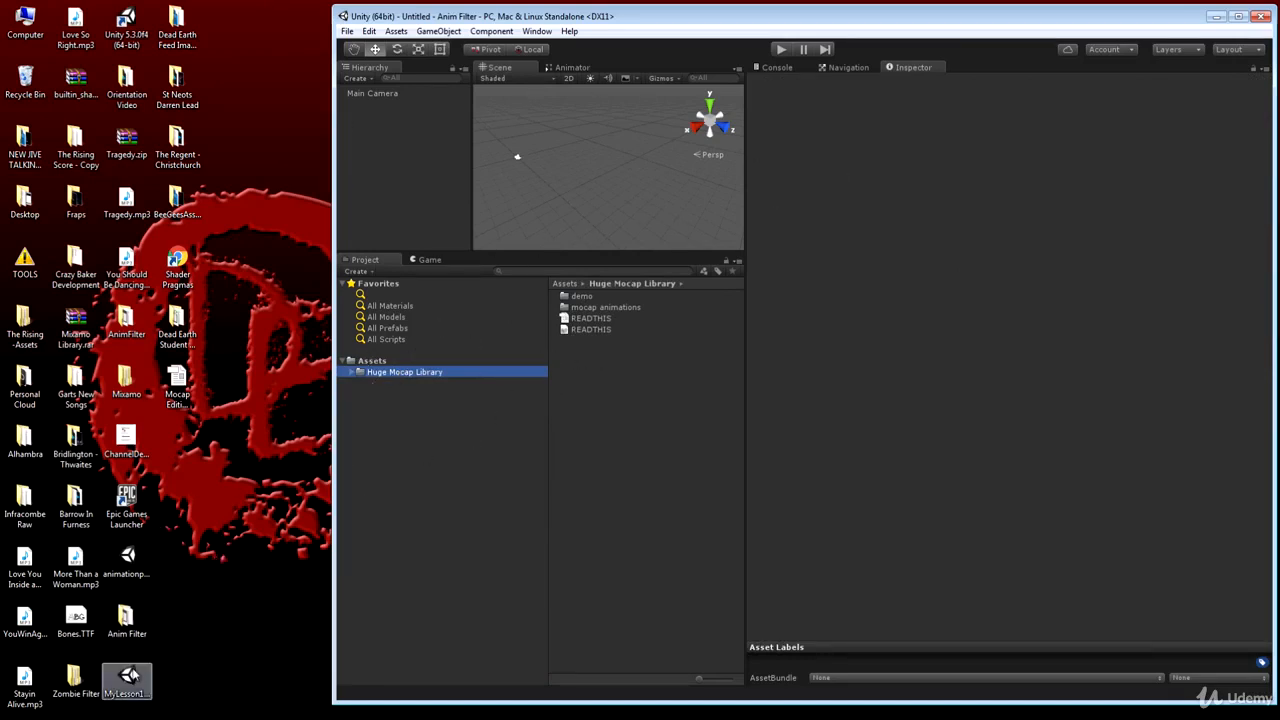
Step: Import all assets of MyLesson14Package from the desktop into the project and open the Game Institute folder
click(128, 678)
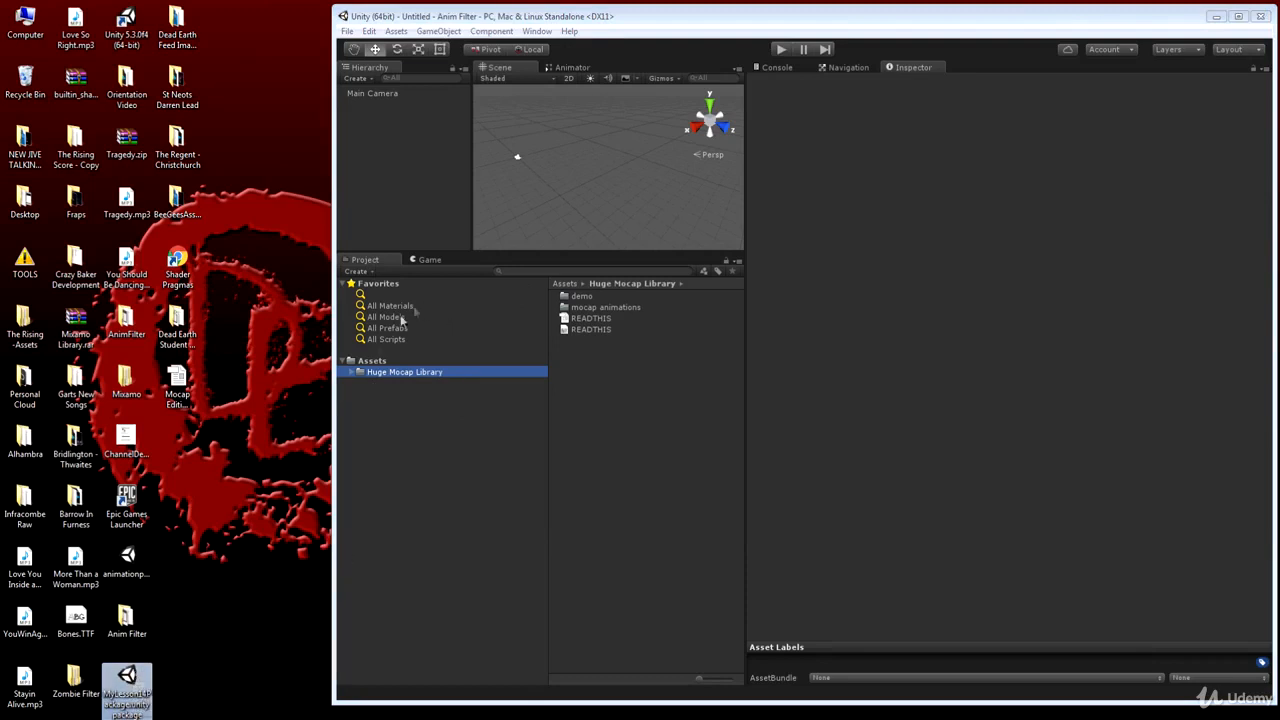
double_click(128, 680)
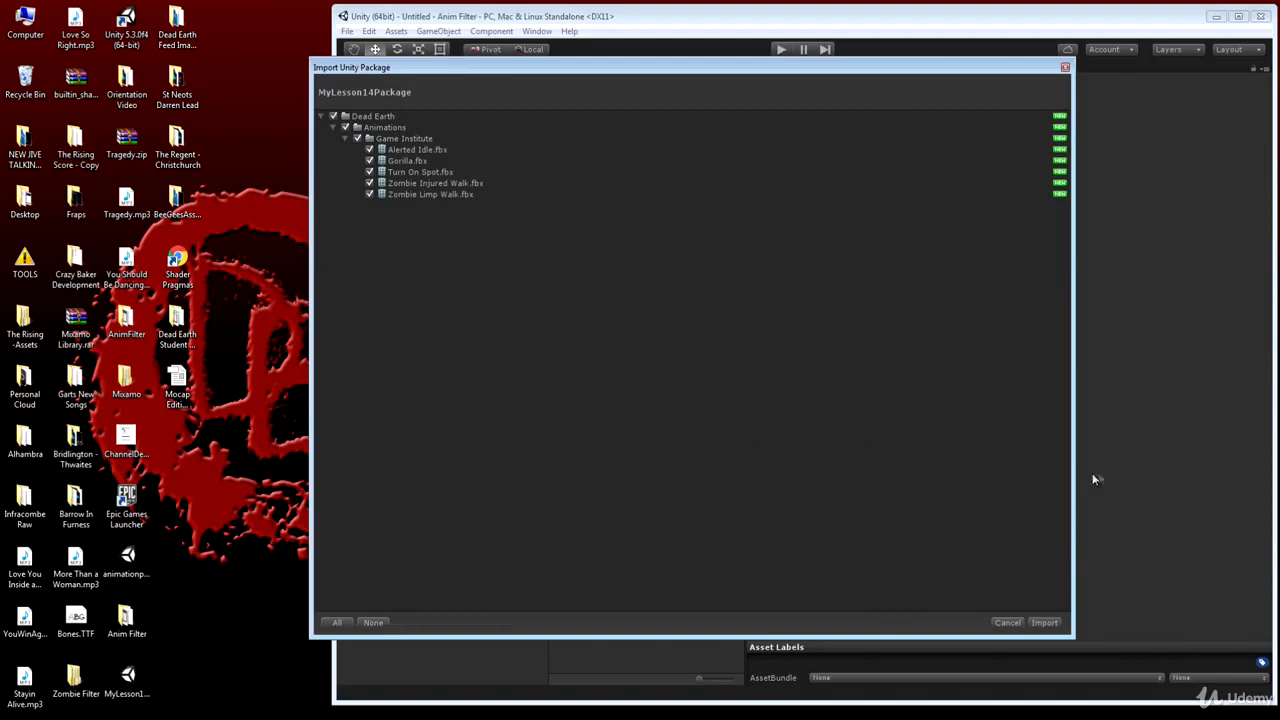
click(1044, 622)
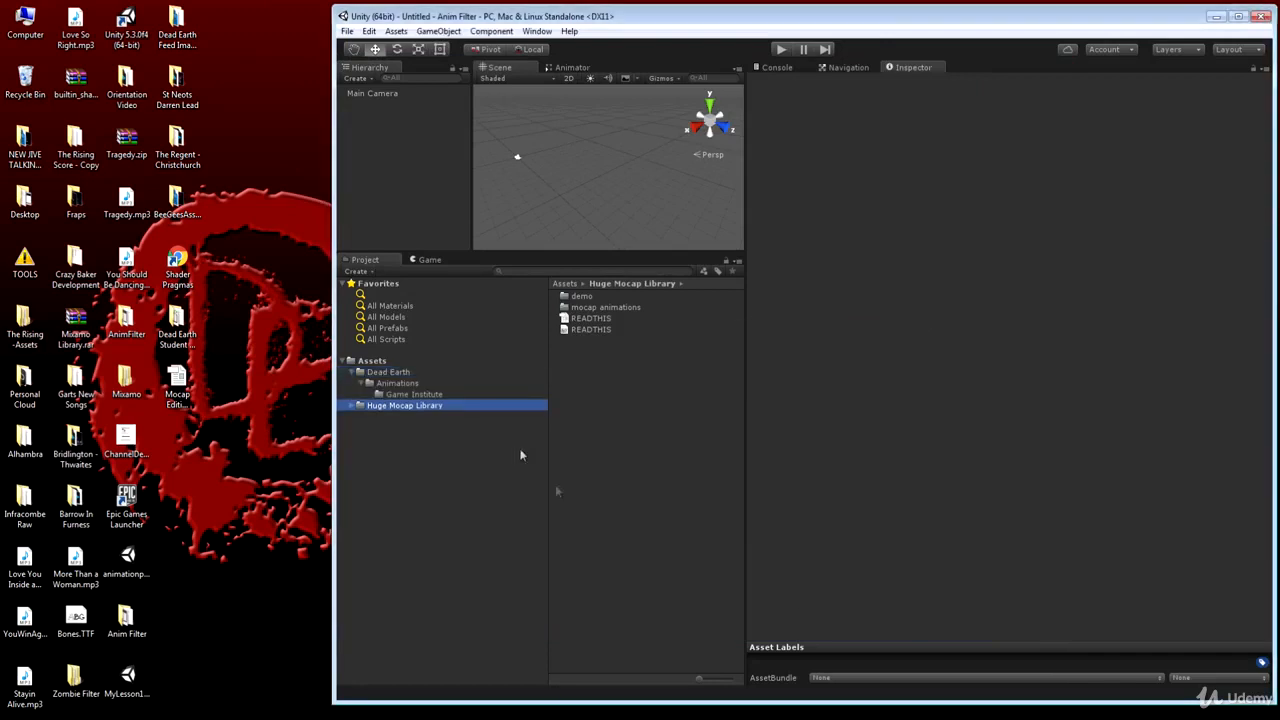
click(400, 395)
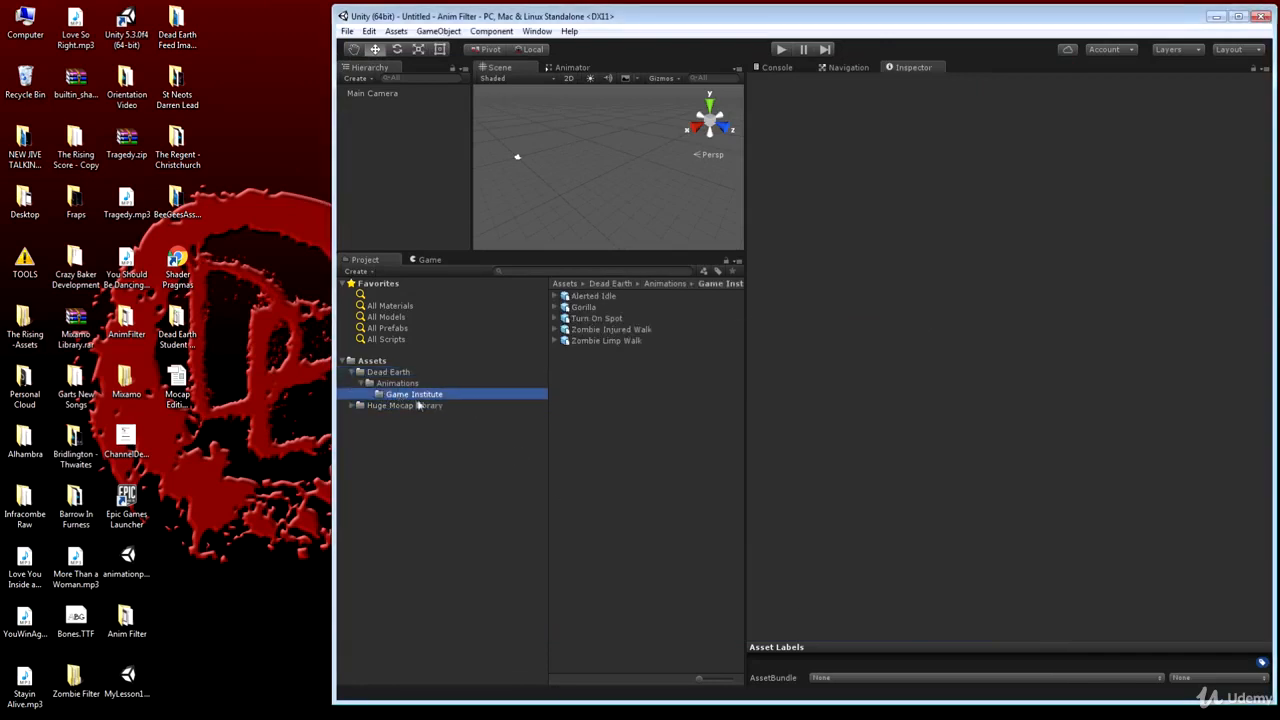
Step: Expand the Turn On Spot asset and inspect its left turn, right turn and full 120_19 clips
click(606, 318)
click(608, 330)
click(606, 318)
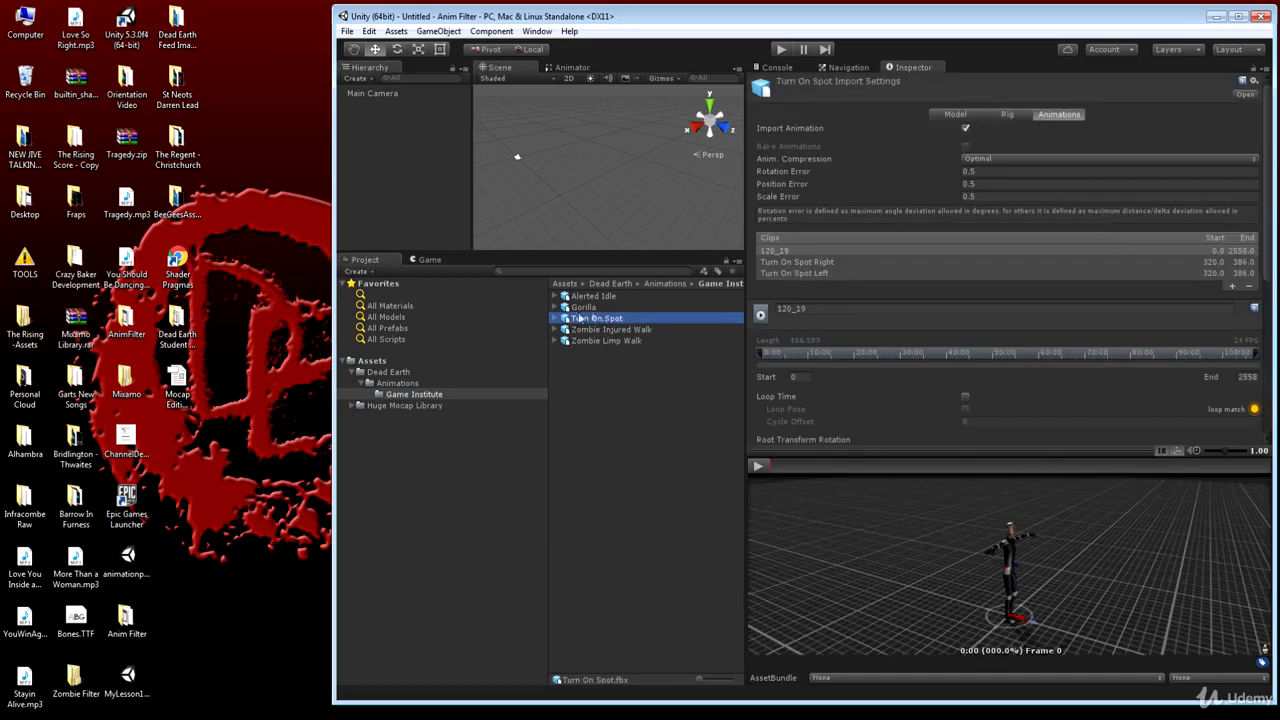
click(556, 318)
click(602, 353)
click(603, 362)
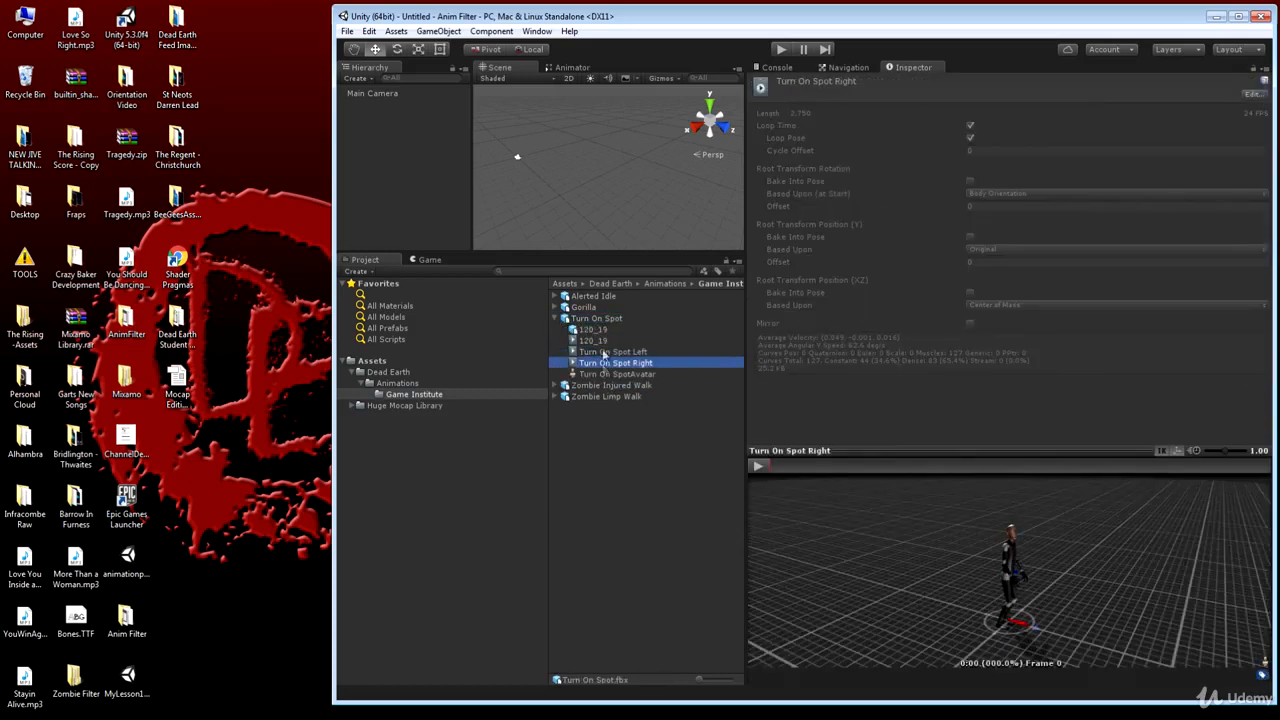
click(600, 341)
click(559, 318)
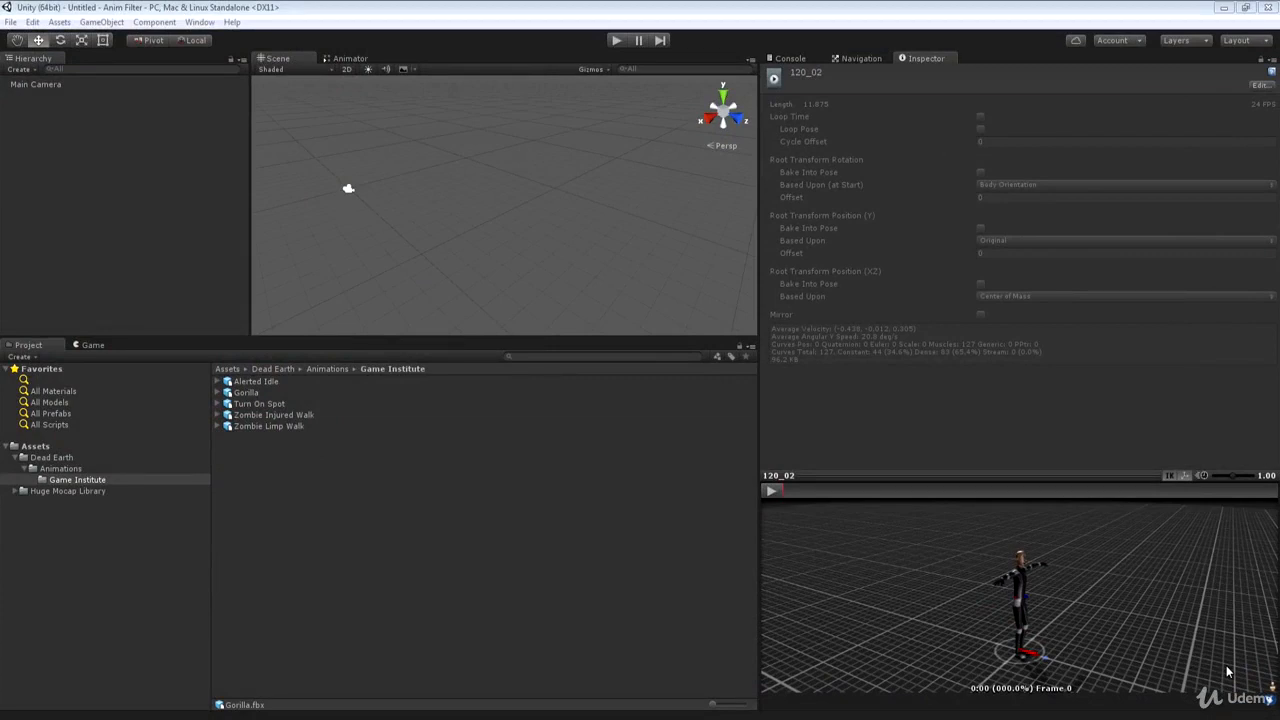
Step: Review the Gorilla asset's import settings and compare its full 120_02 take with the Gorilla Walk clip
click(224, 394)
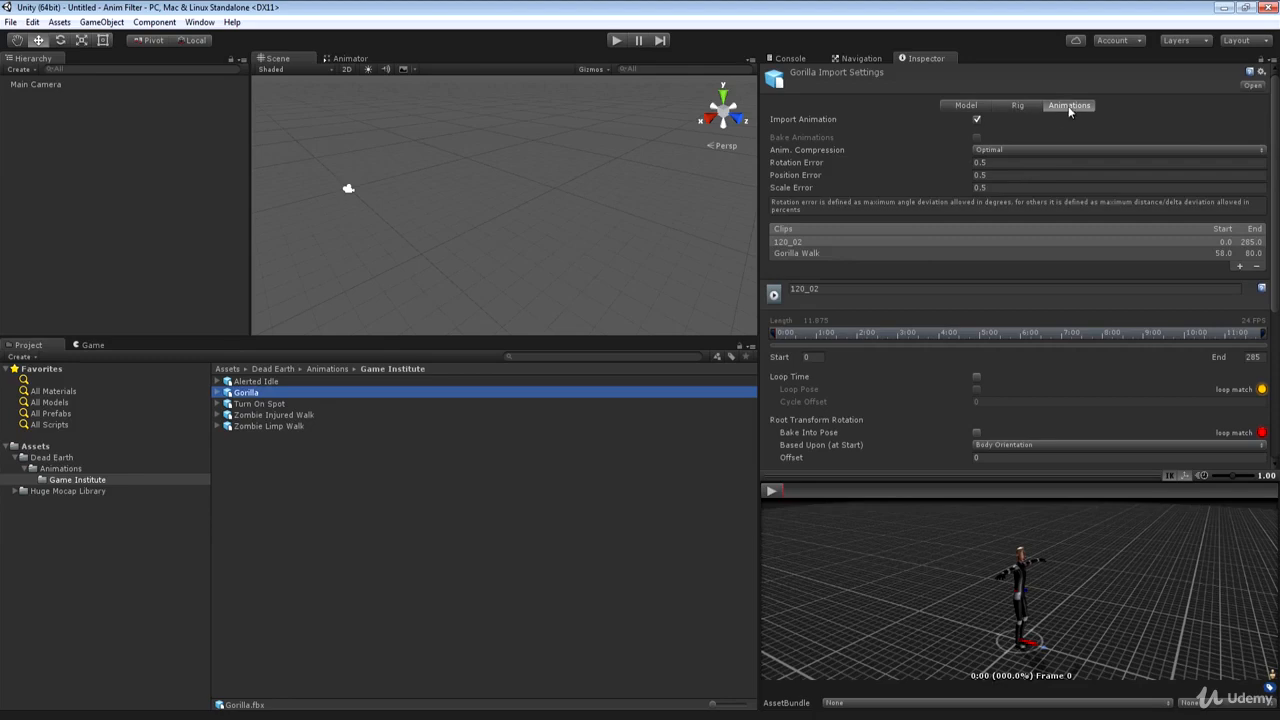
scroll(900, 280, down, 5)
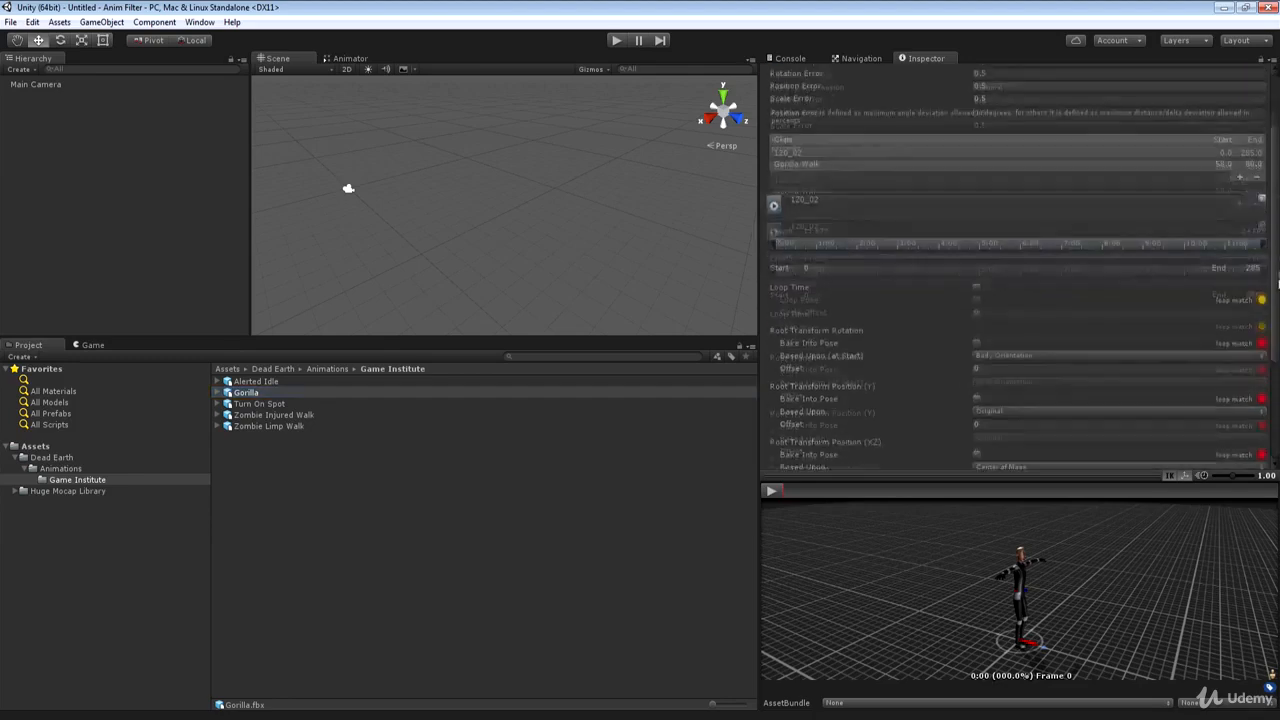
scroll(850, 285, up, 4)
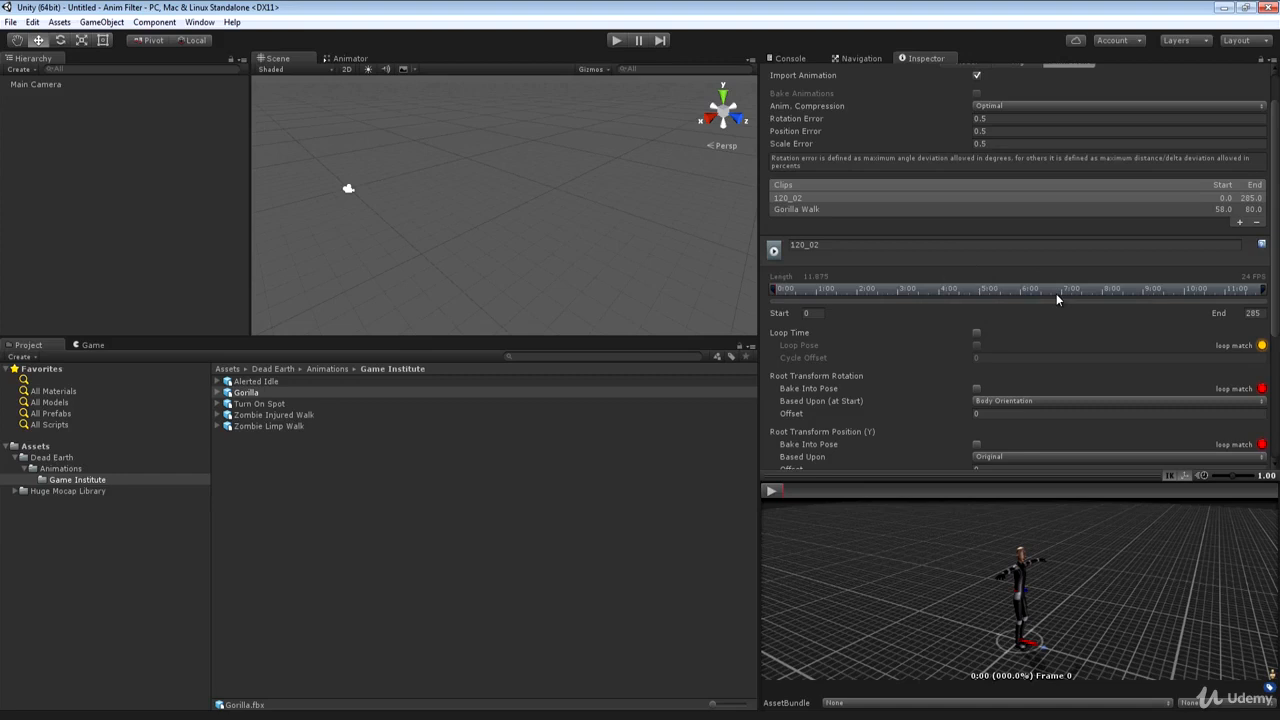
click(218, 394)
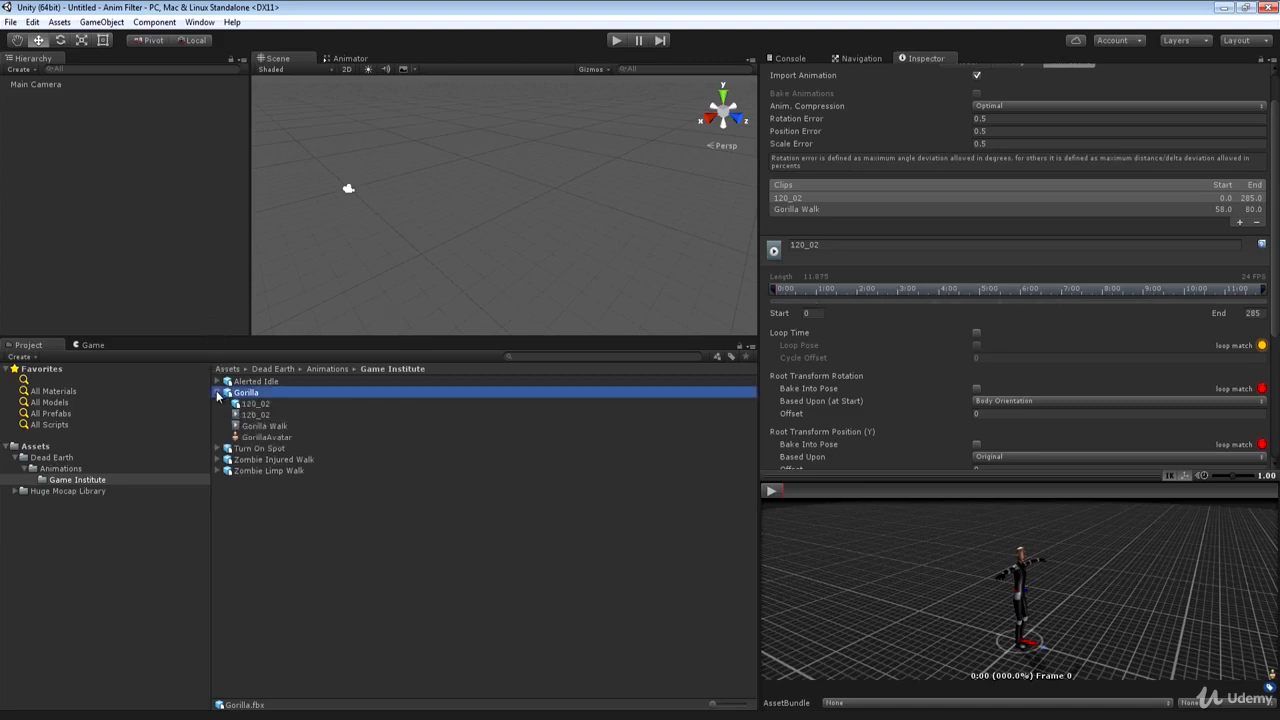
click(262, 414)
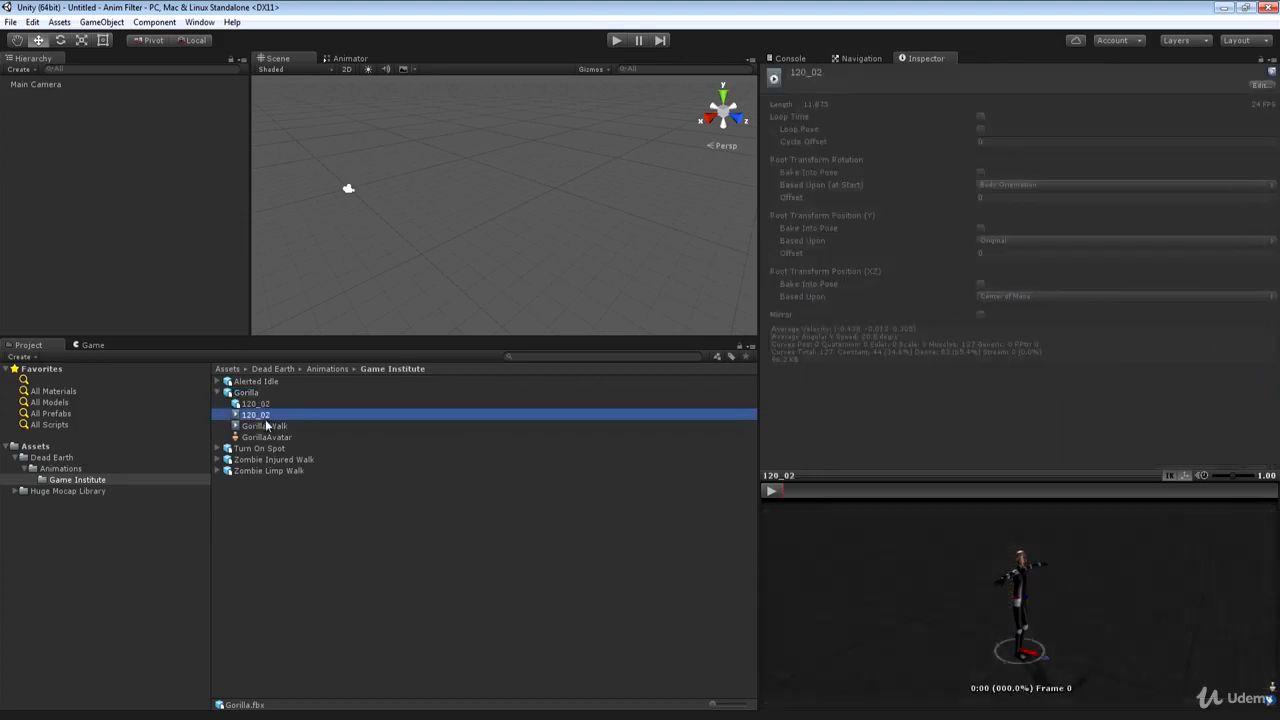
click(266, 426)
click(263, 416)
click(266, 428)
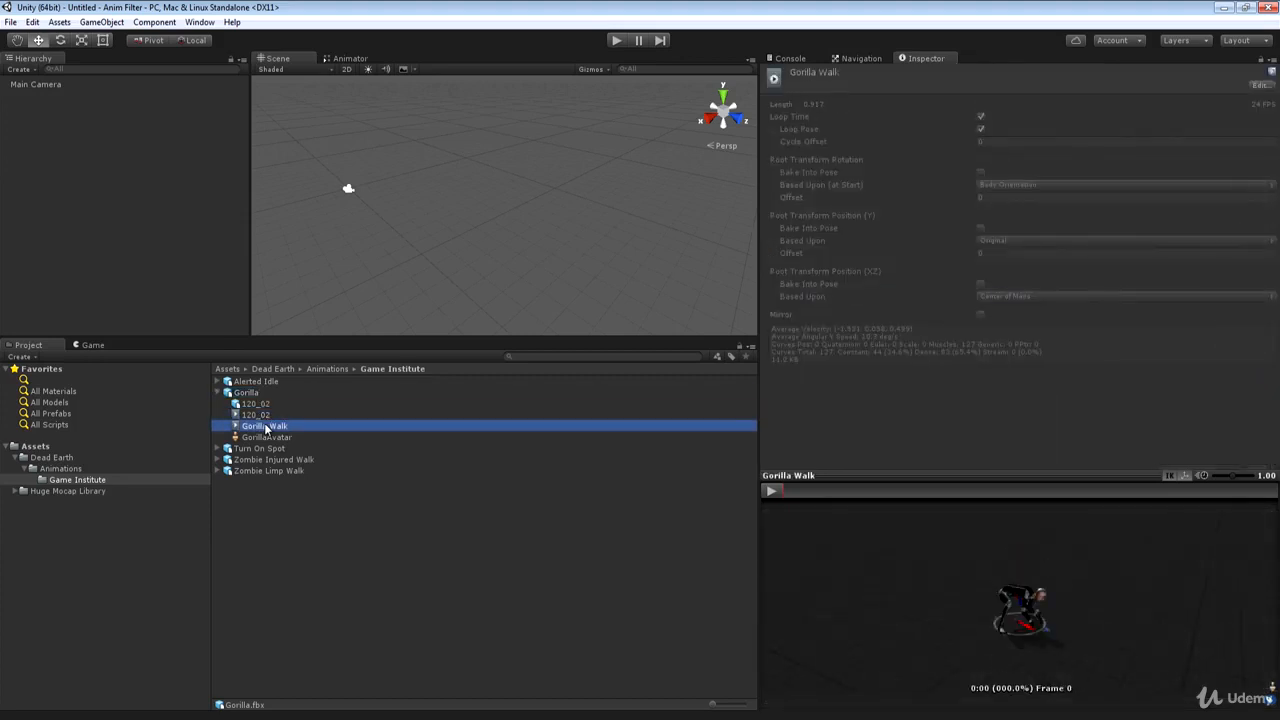
click(265, 415)
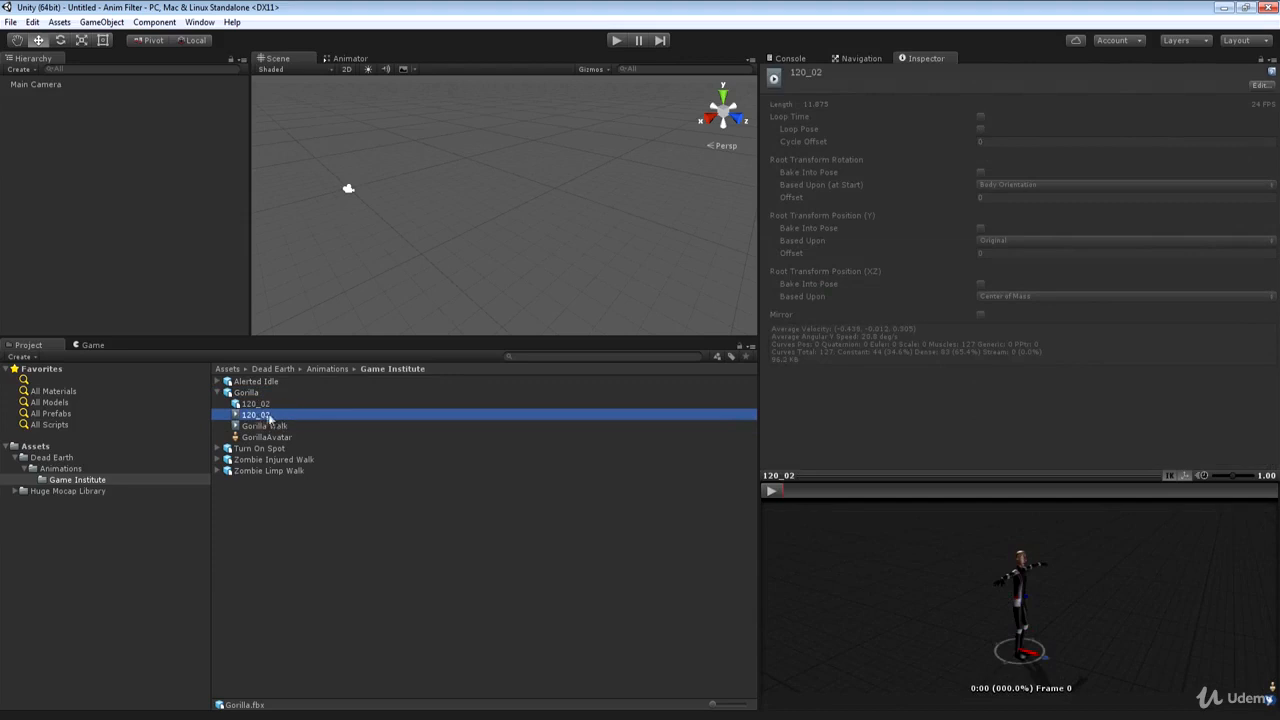
click(268, 427)
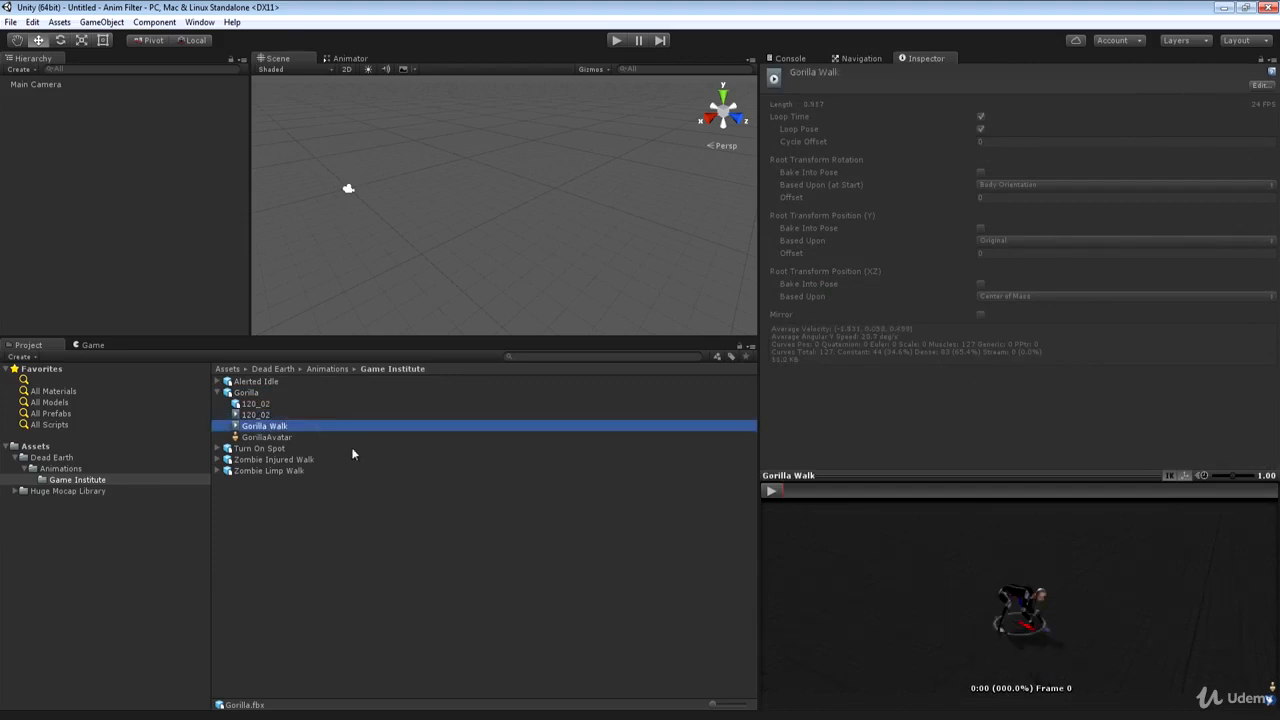
Step: Inspect the Gorilla Walk clip's frame range and loop options in the Gorilla model's animation import settings
click(247, 393)
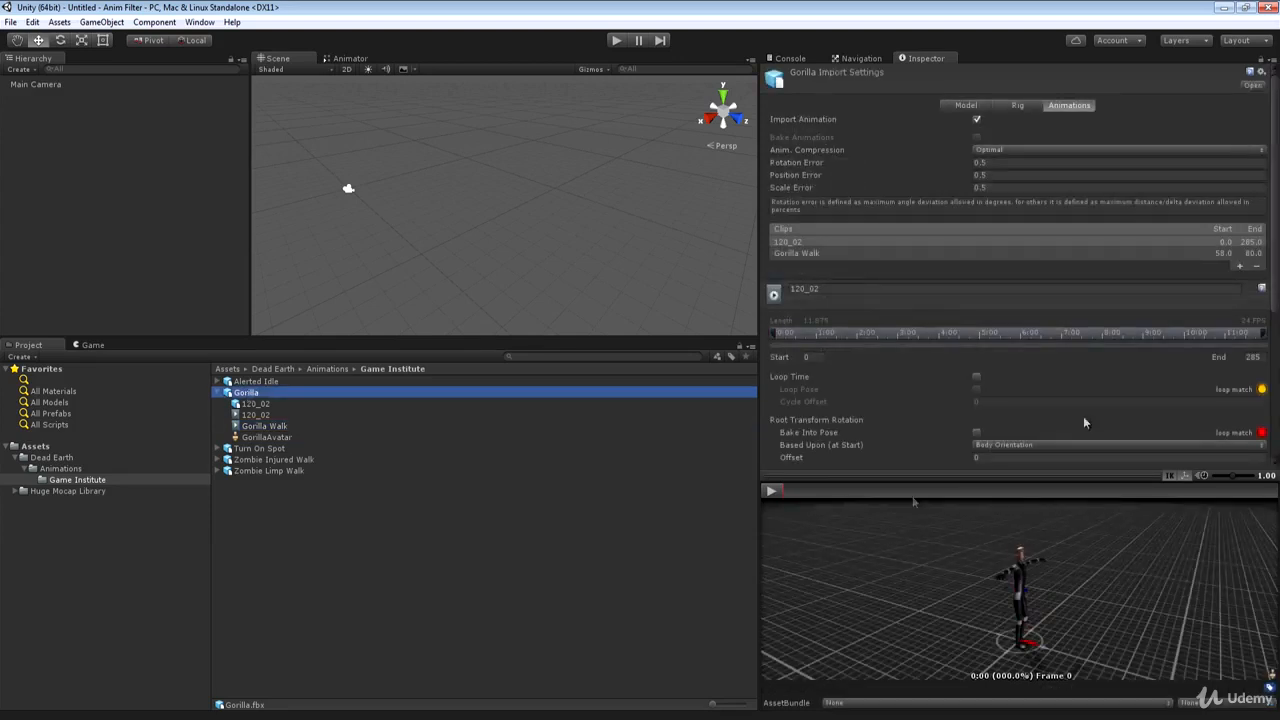
click(830, 253)
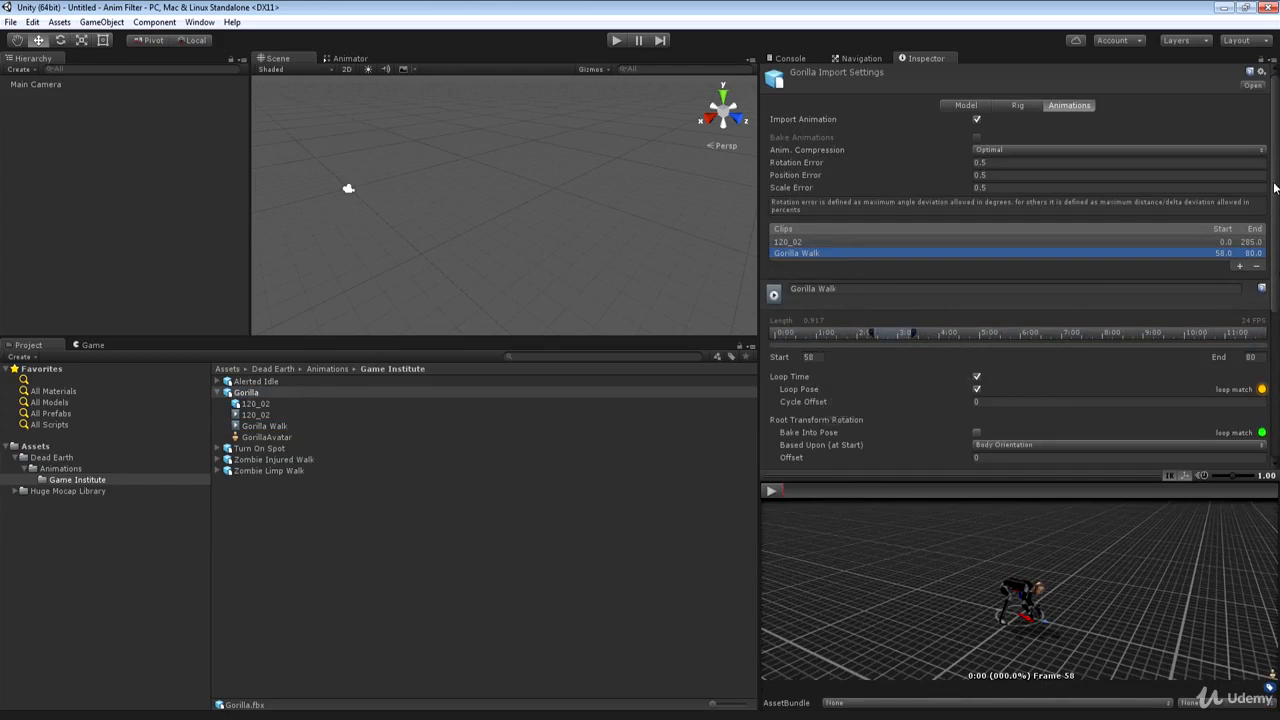
scroll(985, 260, down, 5)
scroll(985, 260, up, 5)
Step: Duplicate the Gorilla Walk clip out of the Gorilla asset as a standalone animation file
click(263, 427)
click(248, 393)
click(262, 427)
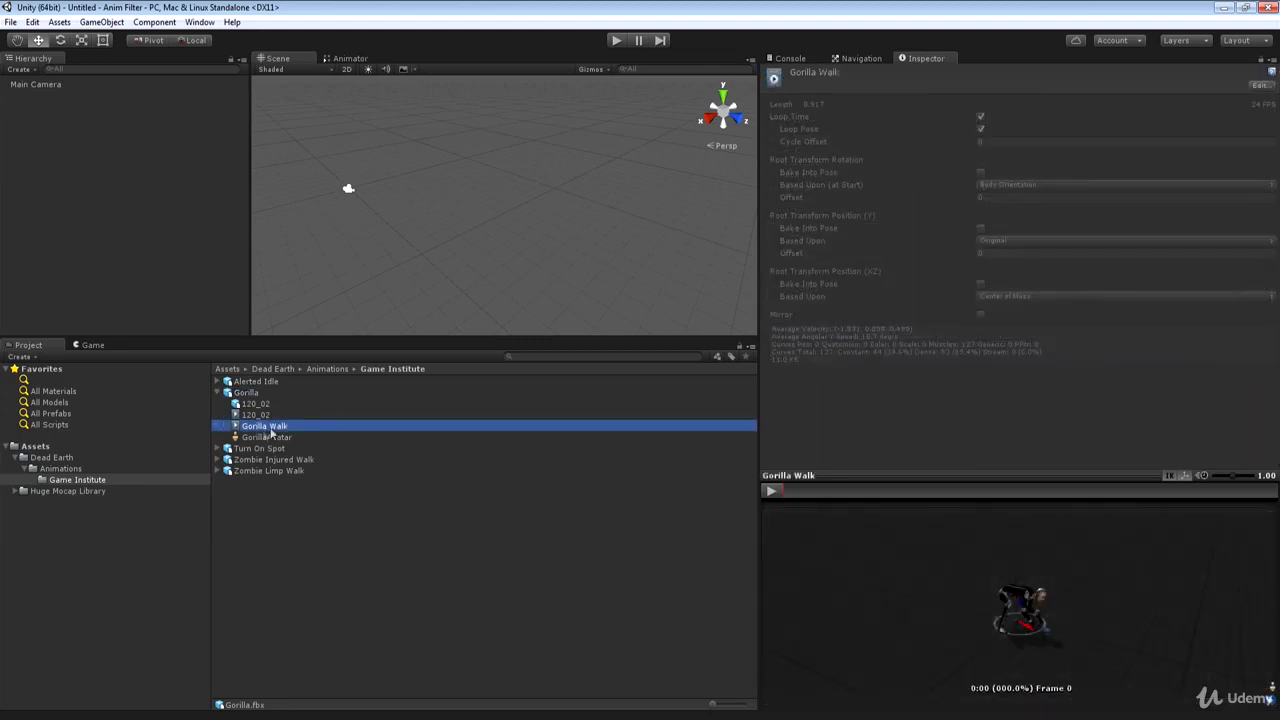
click(33, 22)
click(60, 126)
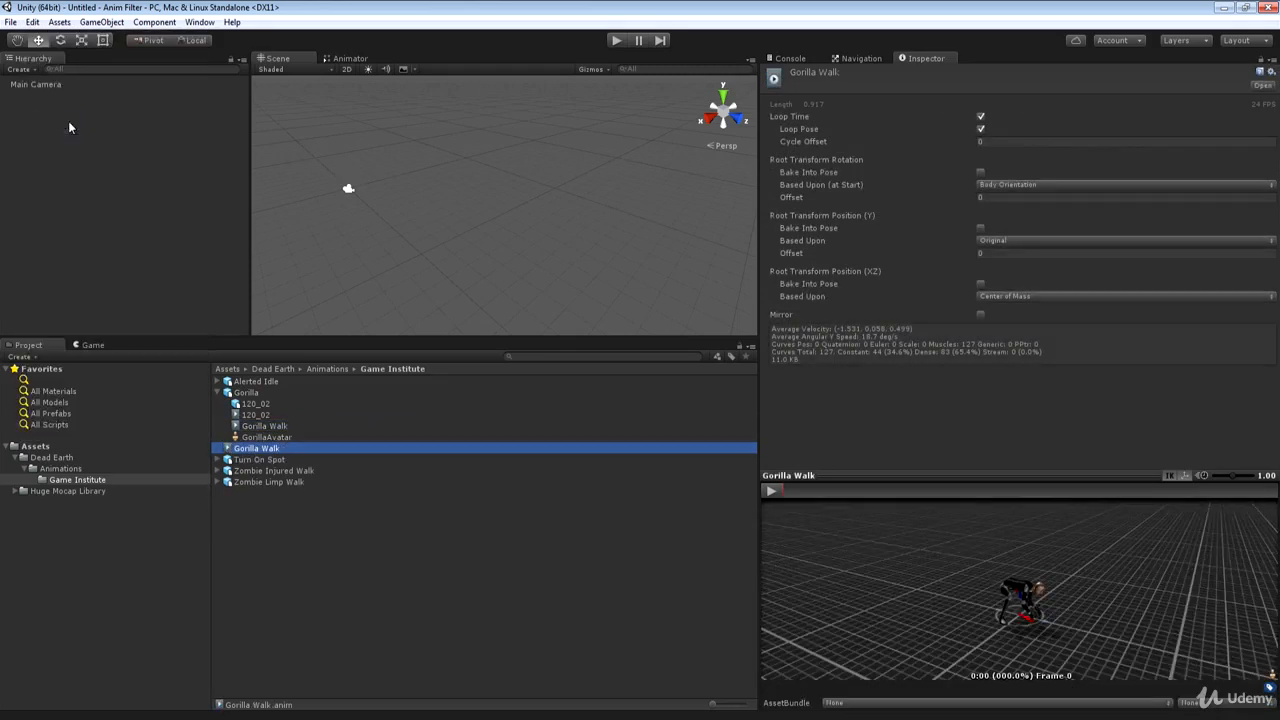
Step: Inspect the read-only Gorilla Walk clip inside the Gorilla asset and the model's import settings, leaving the asset collapsed
click(218, 393)
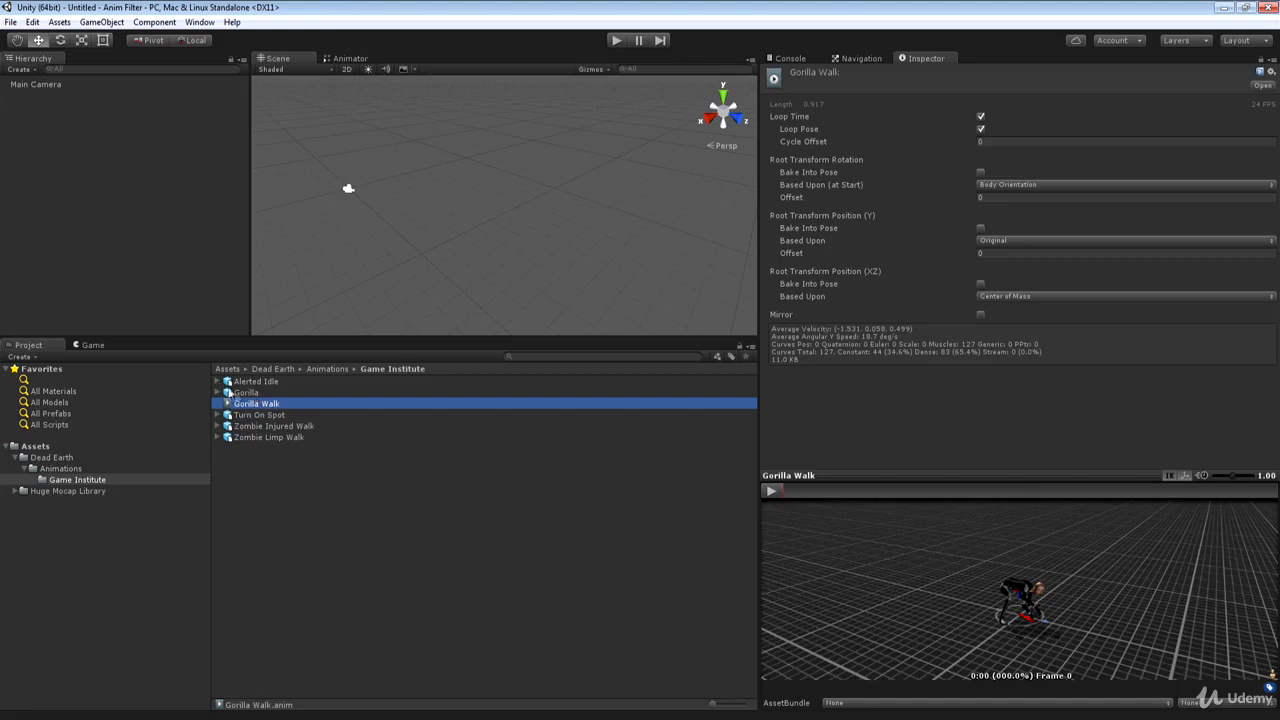
click(218, 392)
click(257, 427)
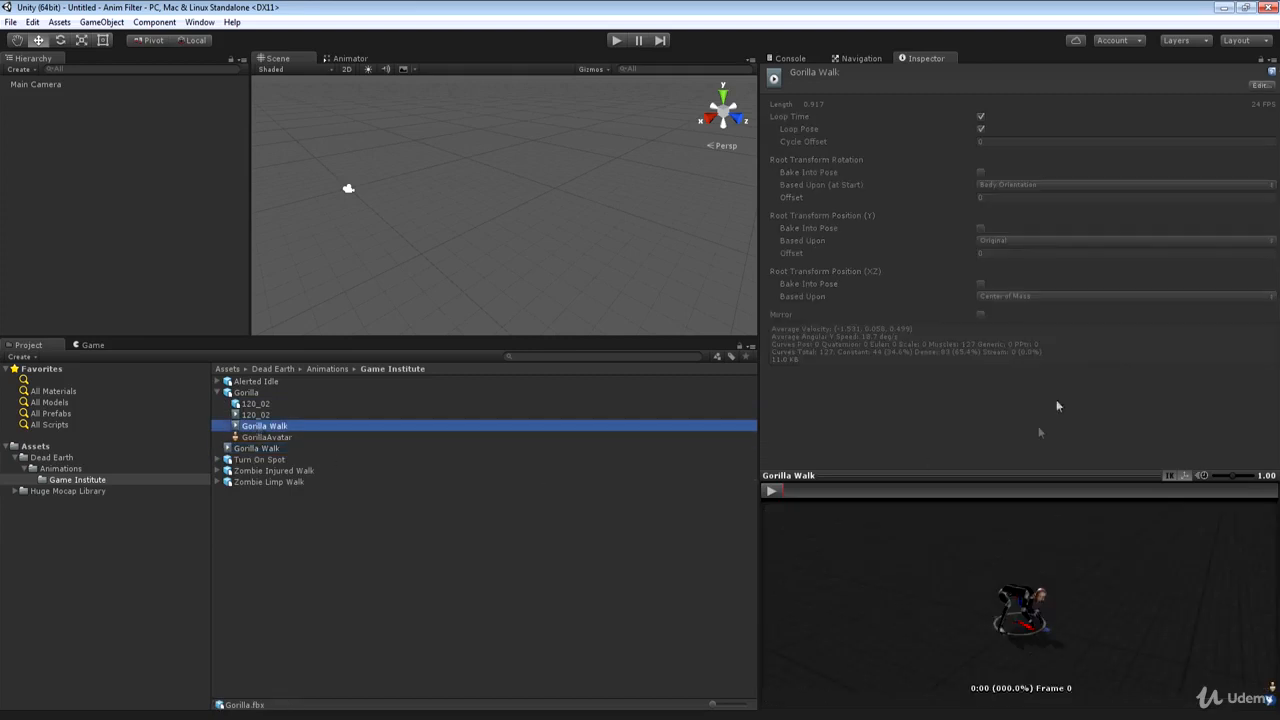
click(262, 393)
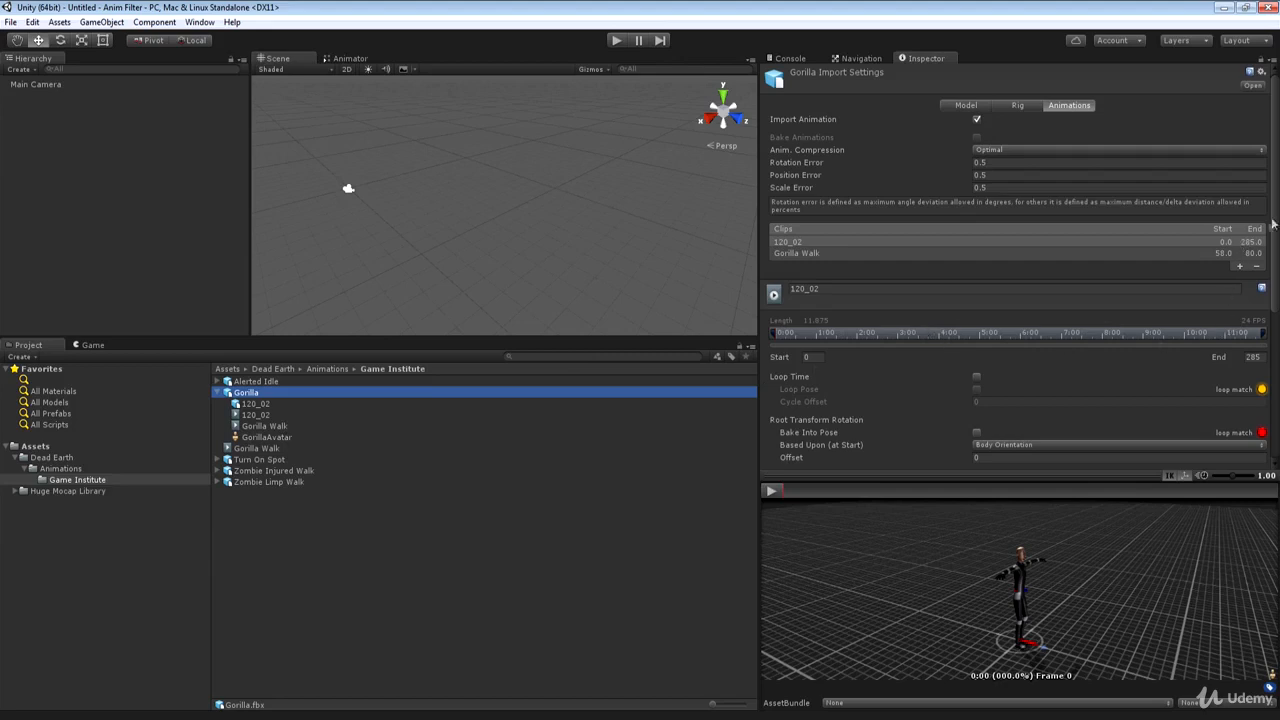
scroll(858, 273, down, 3)
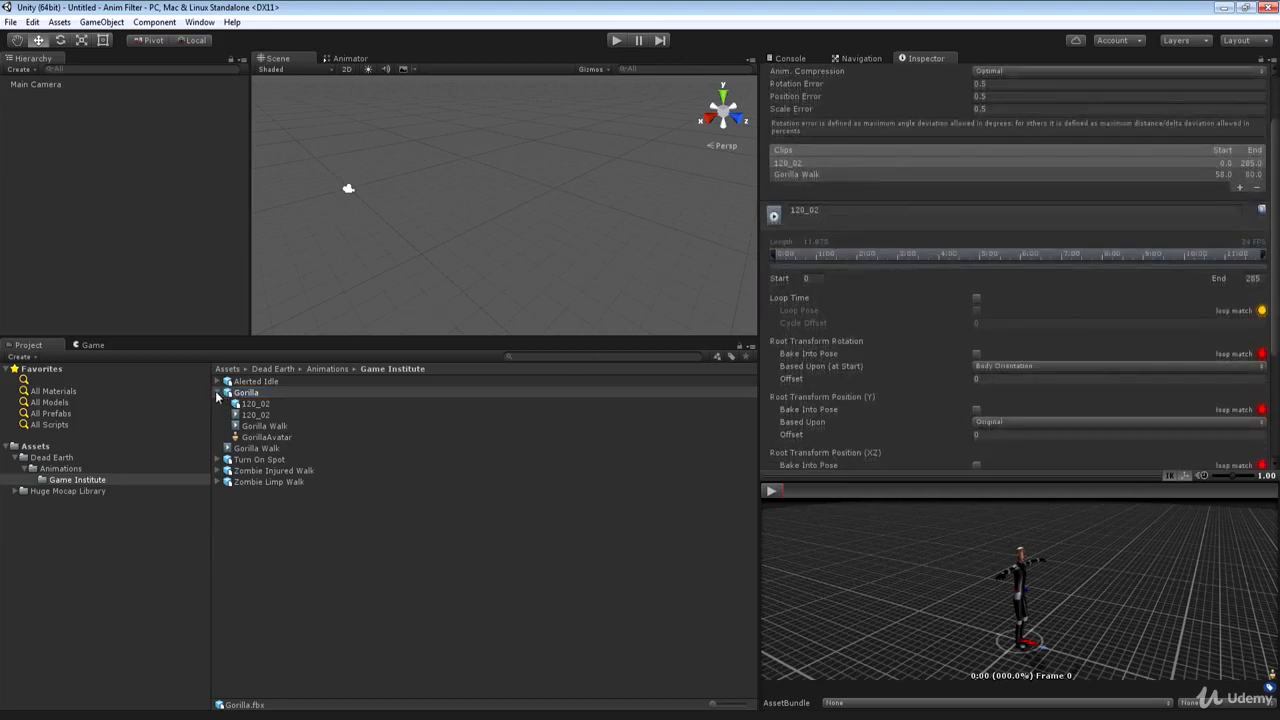
click(218, 395)
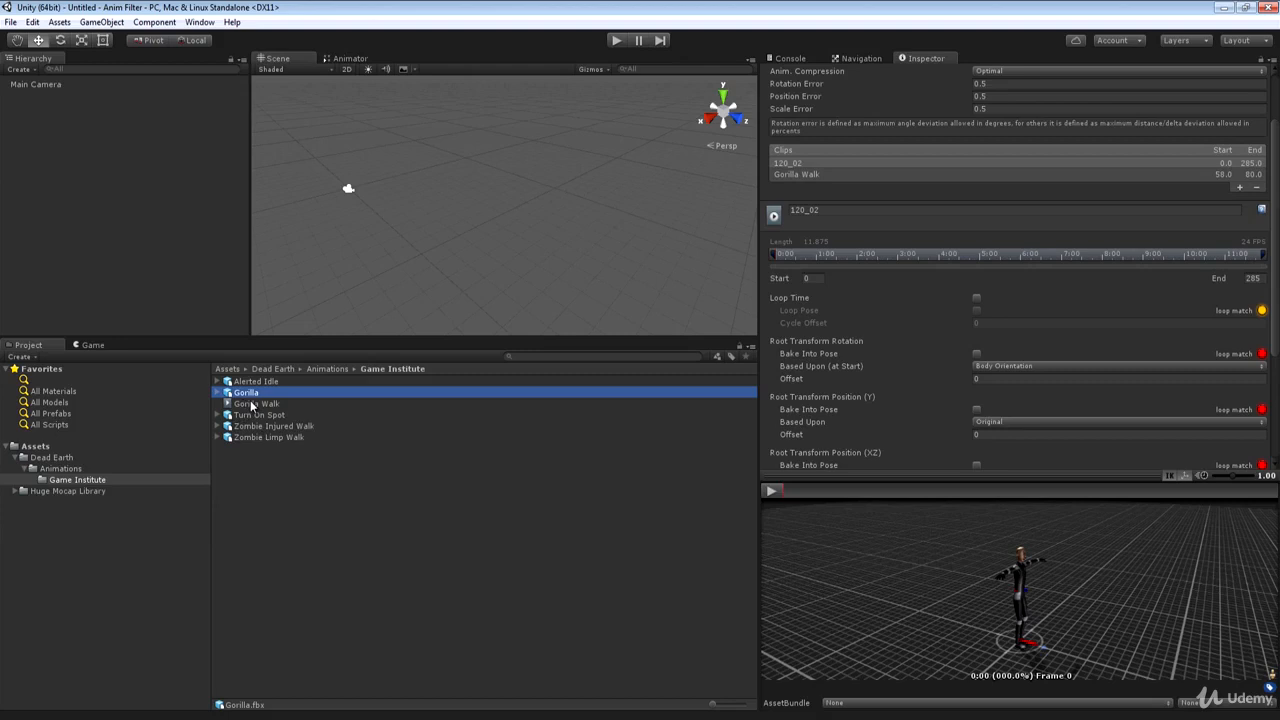
Step: Preview the standalone Gorilla Walk animation from another angle and compare its settings with the Gorilla model's import settings
click(252, 404)
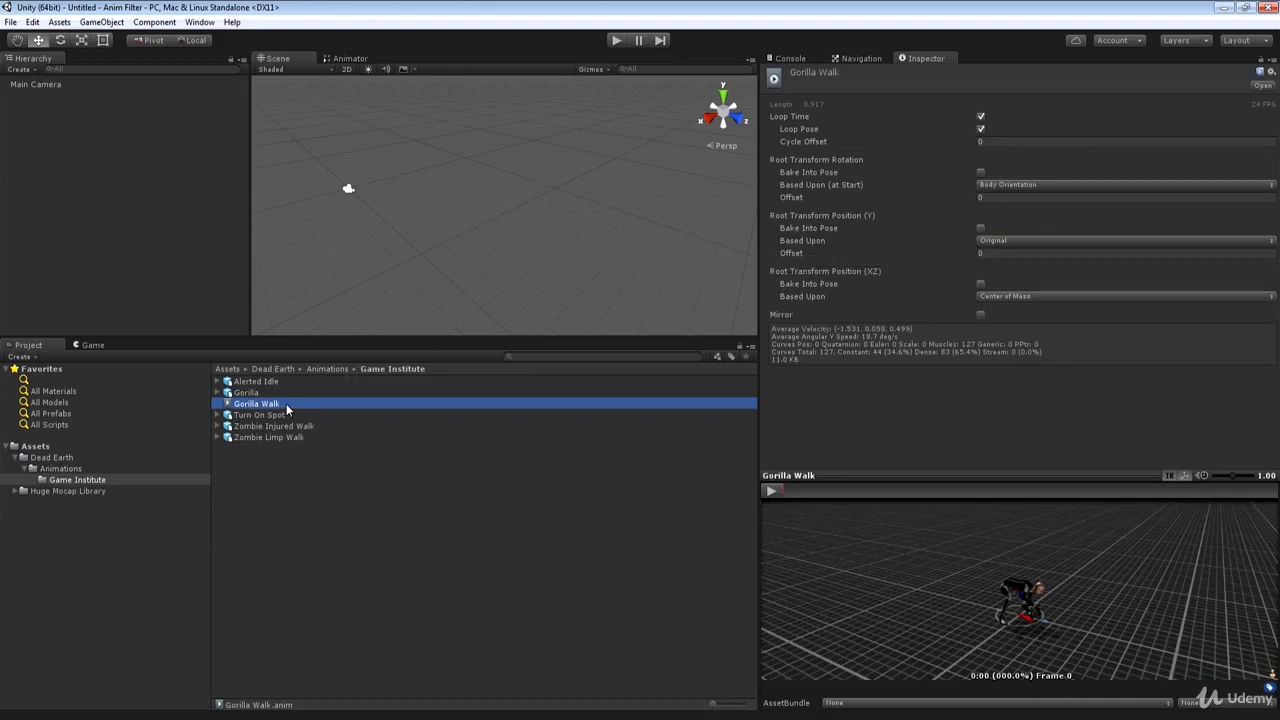
click(773, 490)
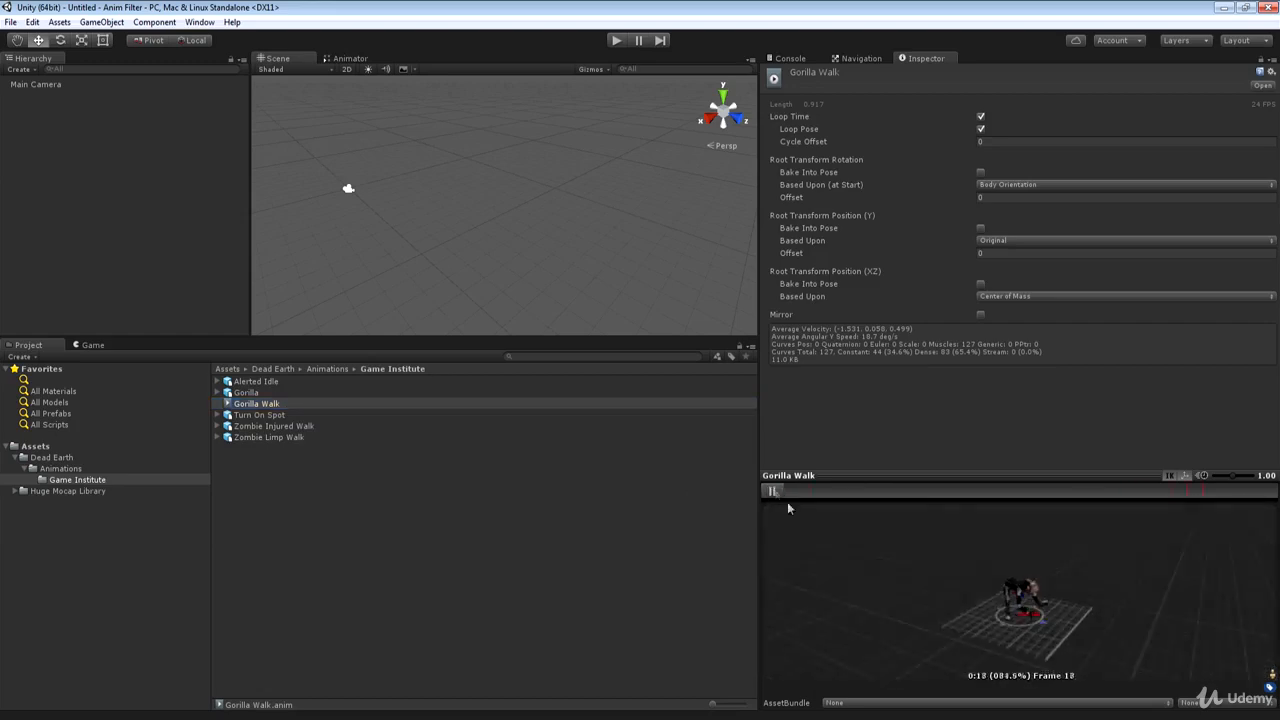
drag(787, 502, 877, 514)
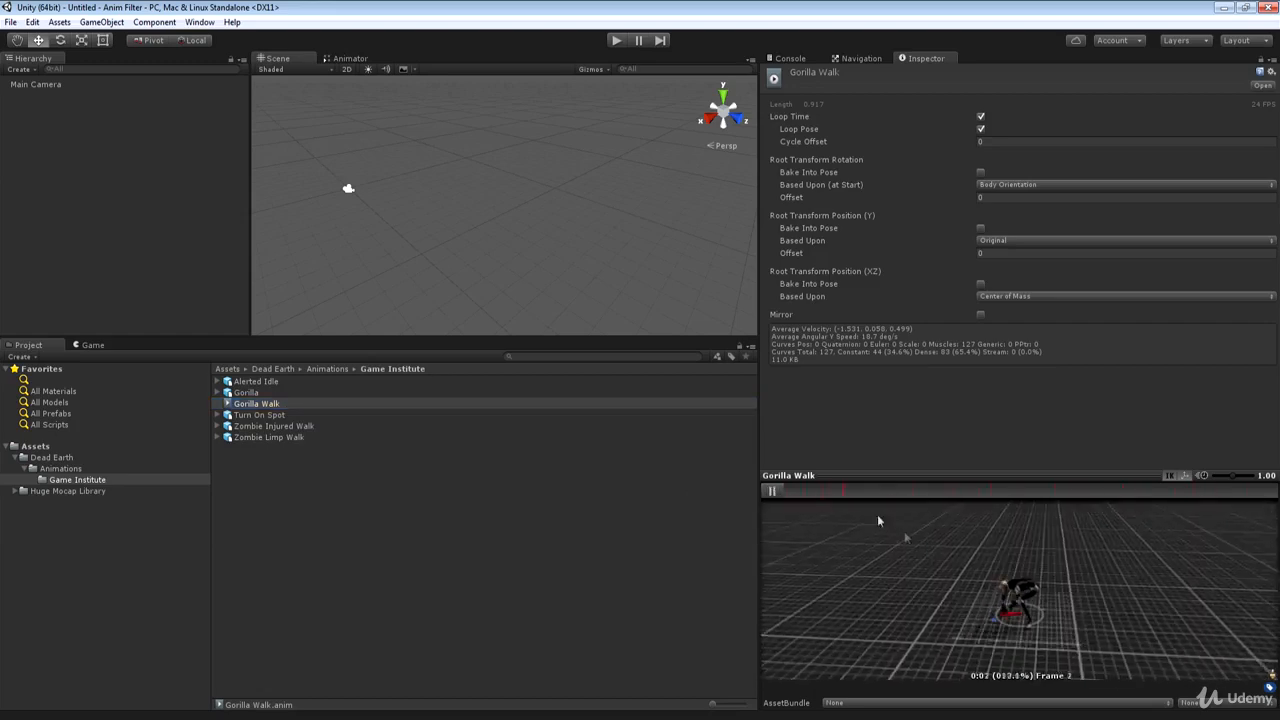
click(773, 491)
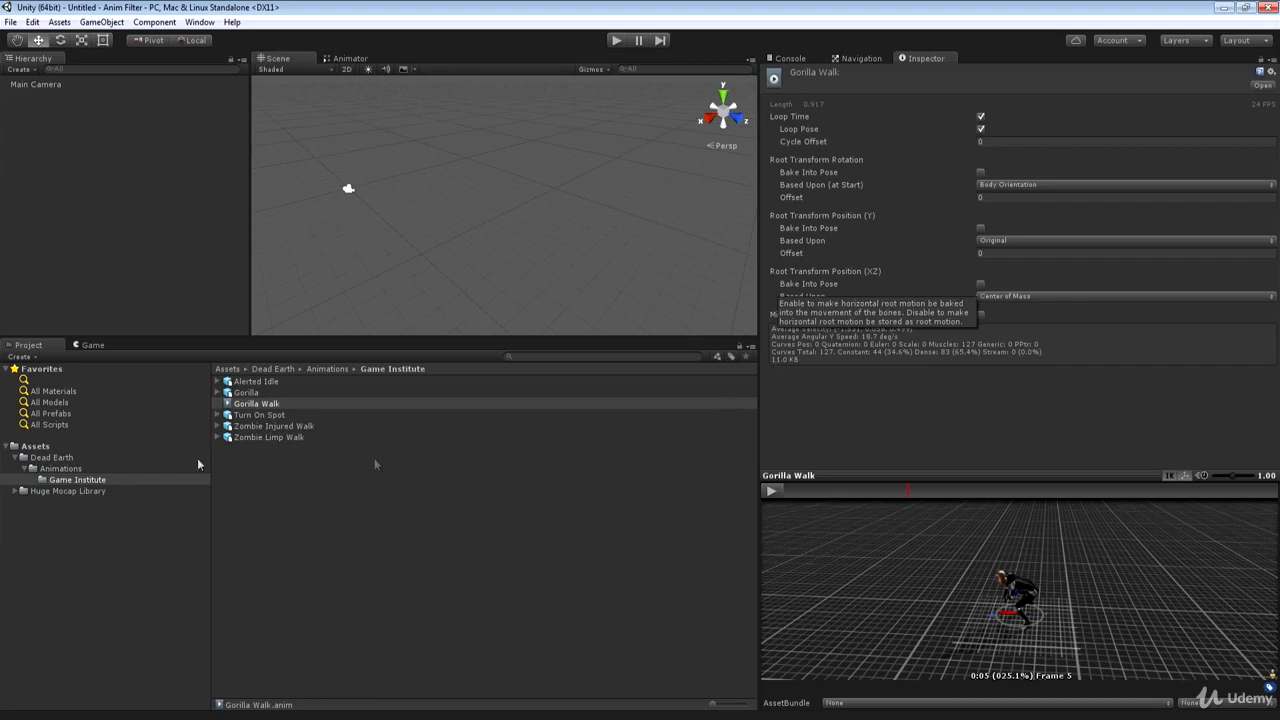
click(246, 393)
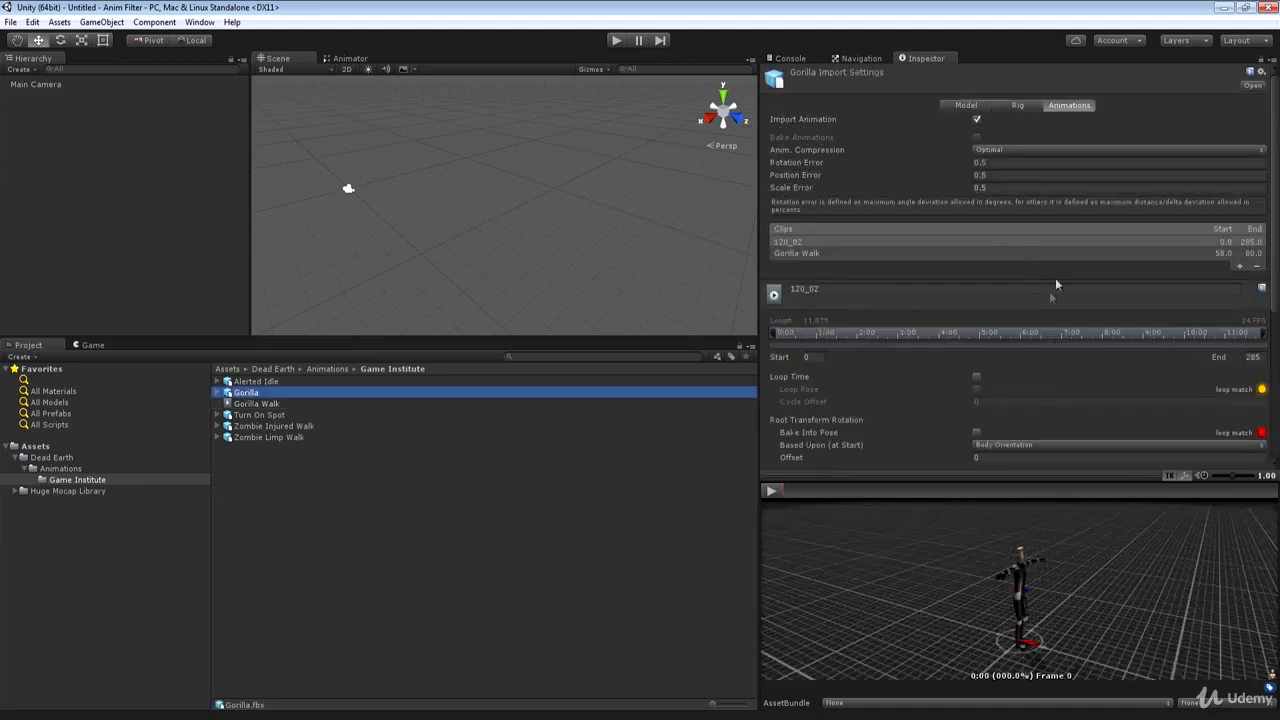
click(268, 404)
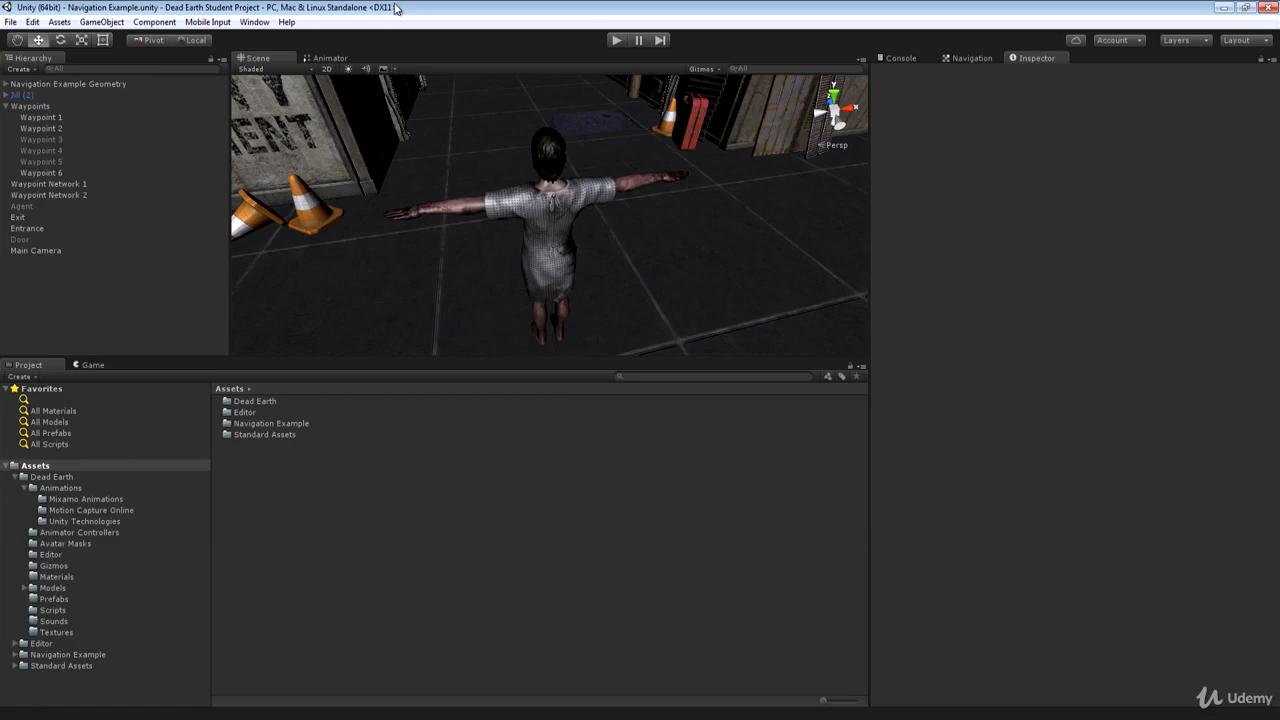
Step: Restore the Dead Earth Student Project window to a smaller size, move it aside and select the Game Institute mocap package on the desktop
double_click(397, 8)
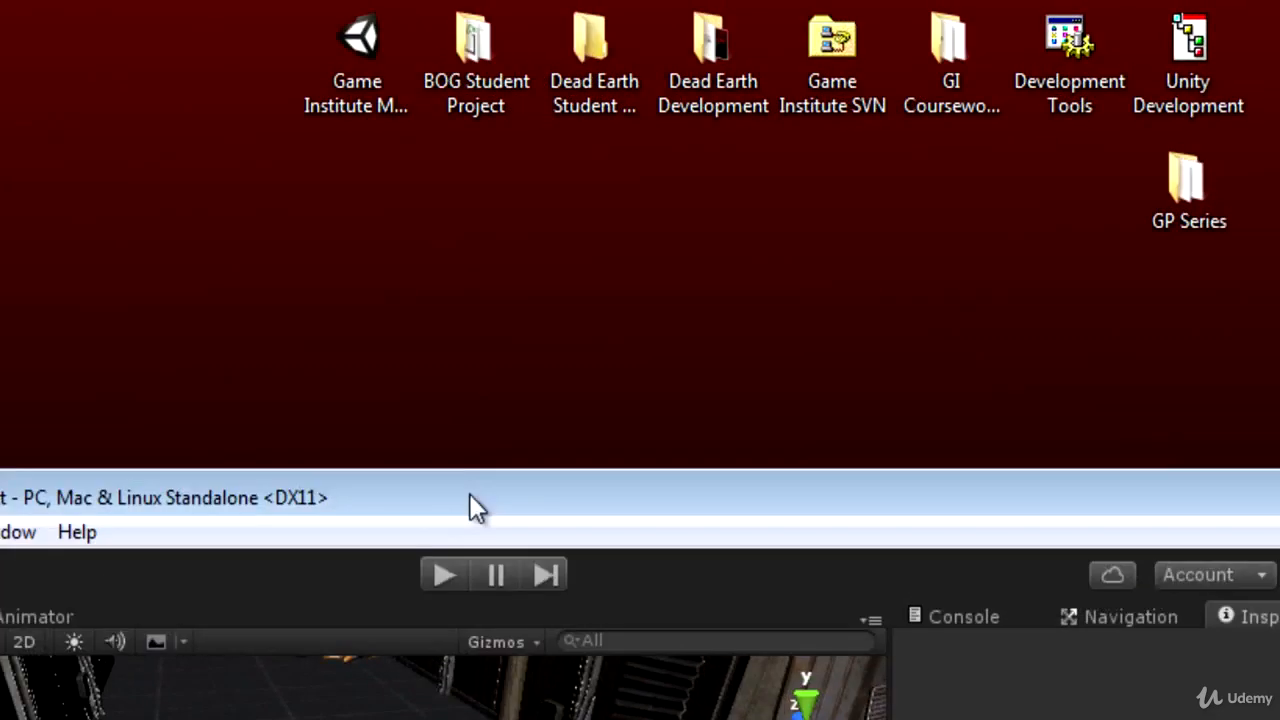
drag(936, 210, 526, 107)
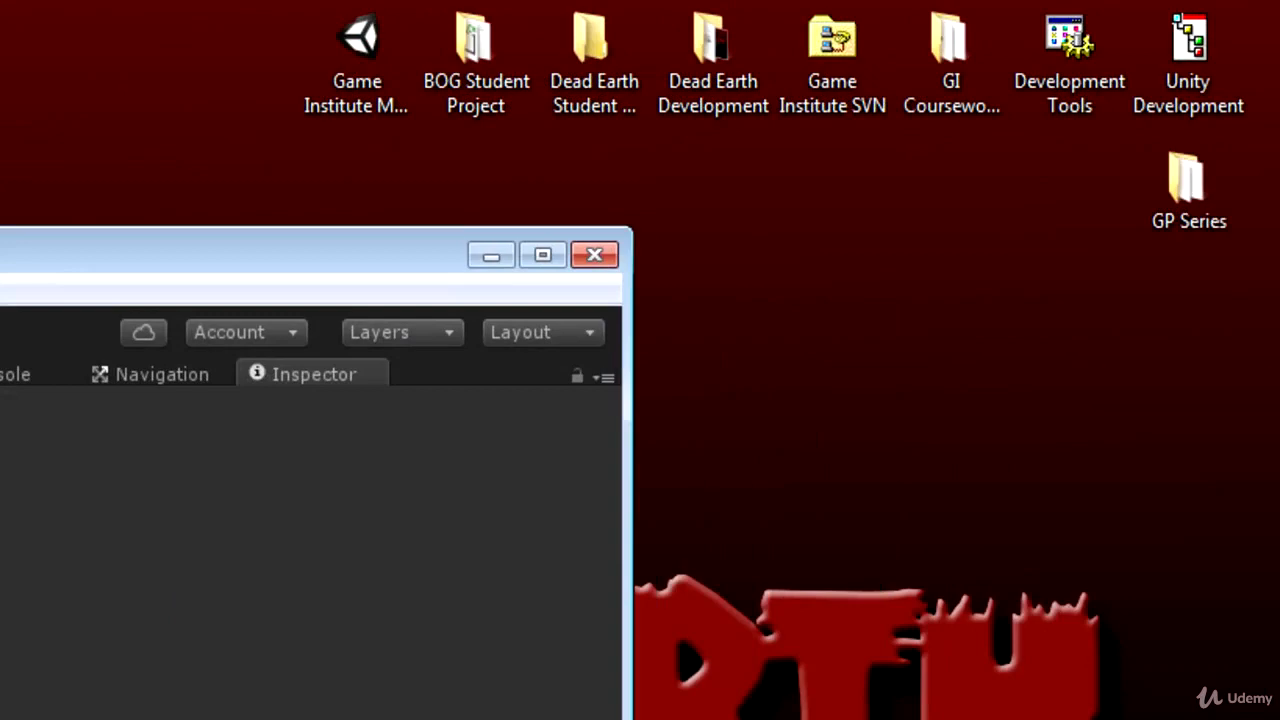
click(331, 32)
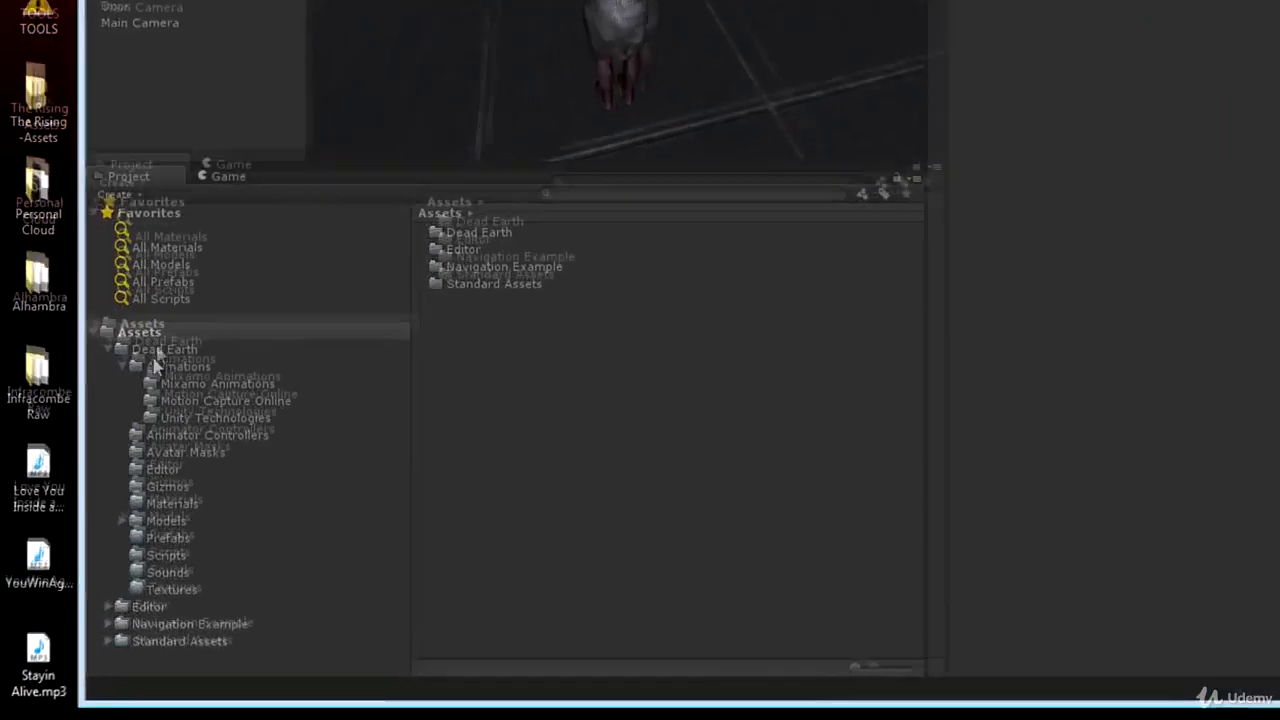
Step: Review the Mixamo Animations, Motion Capture Online and Unity Technologies folders under Dead Earth's Animations folder
click(106, 480)
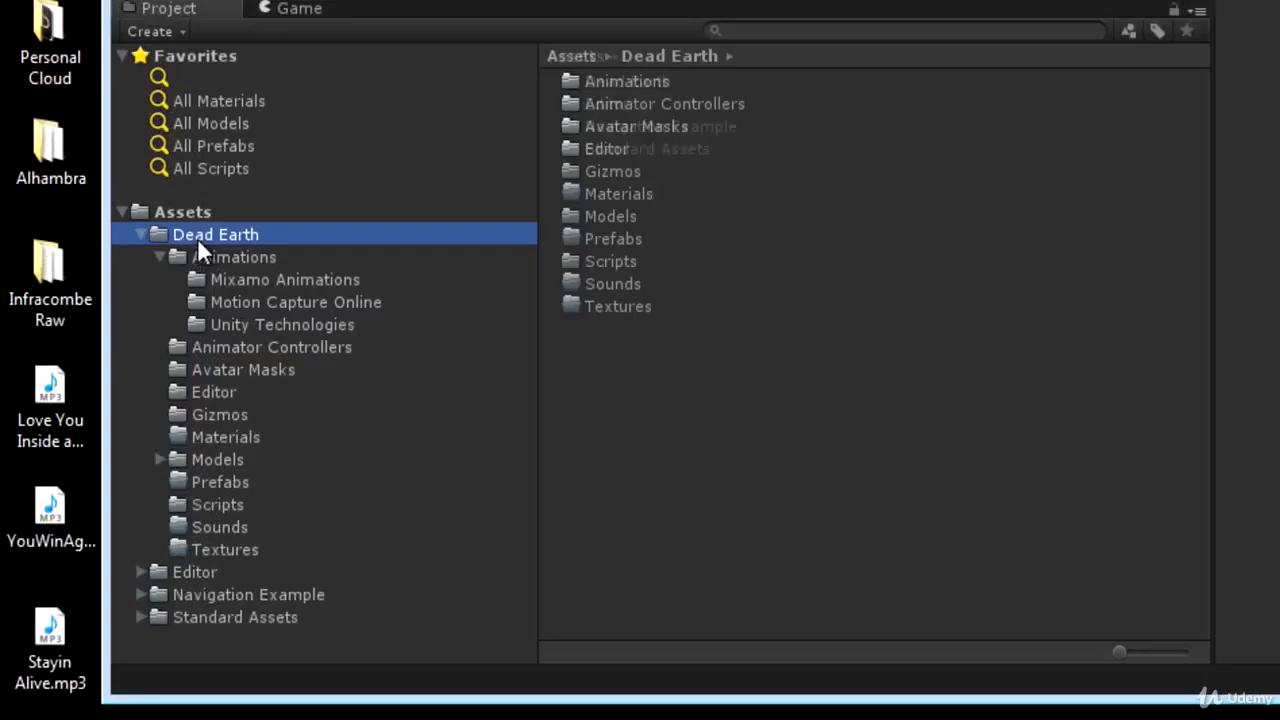
click(216, 262)
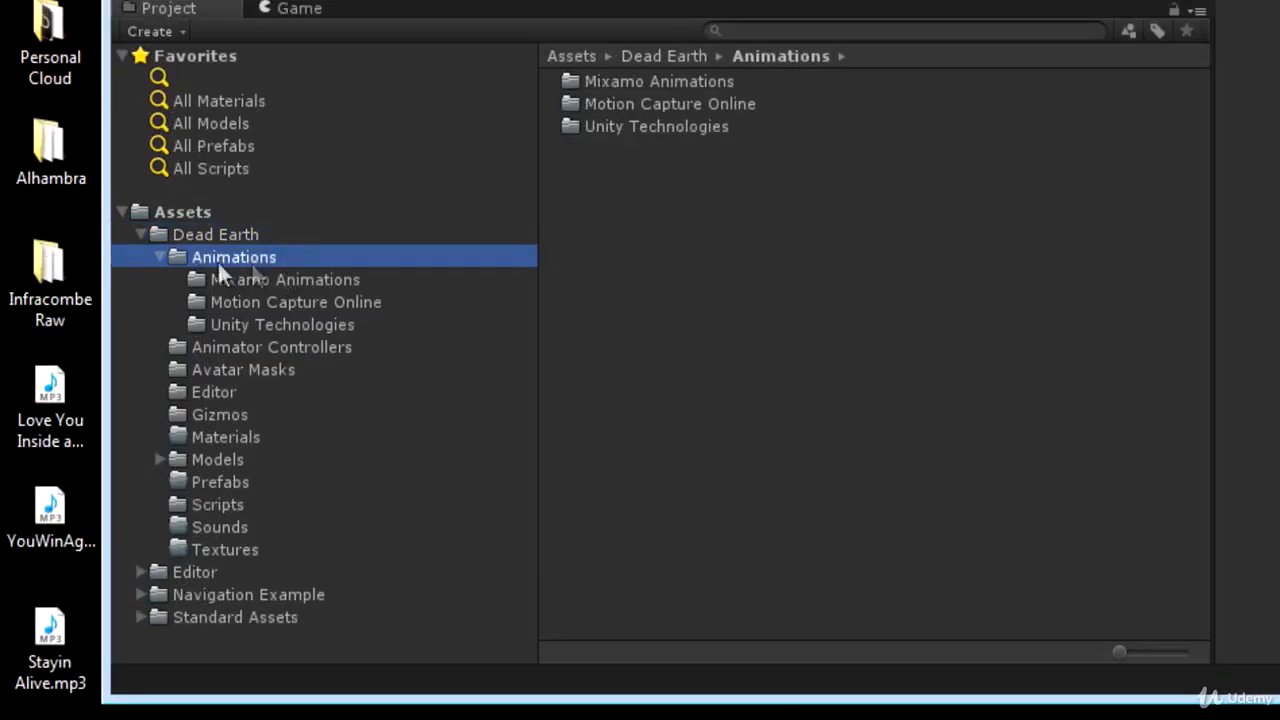
click(291, 280)
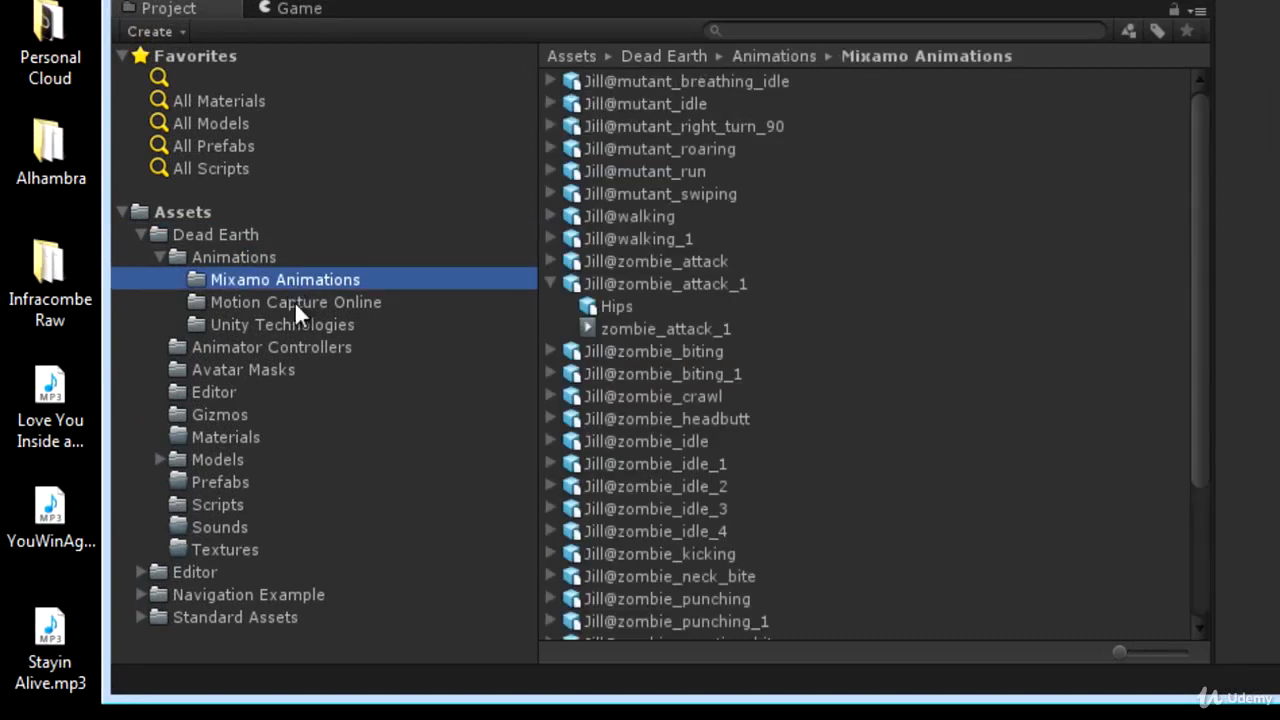
click(294, 301)
click(311, 322)
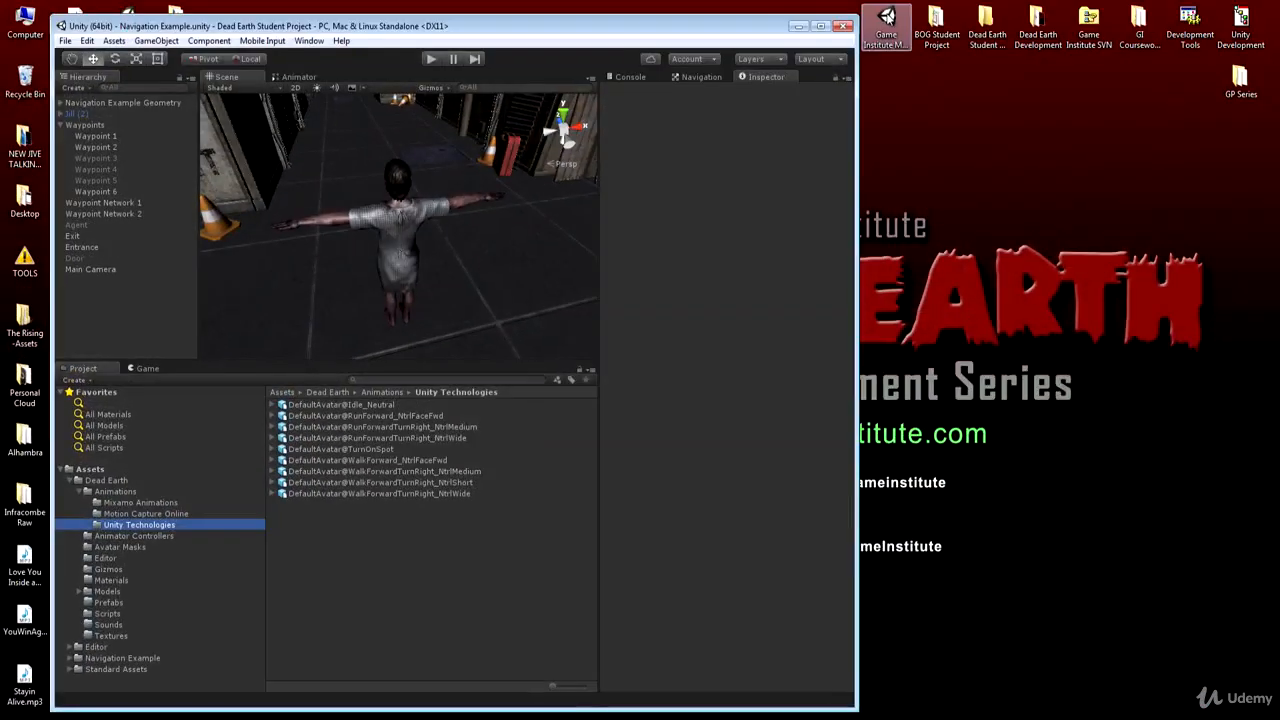
Step: Import all assets of the Game Institute Mocap Cleaned package from the desktop into the Dead Earth Student Project
double_click(886, 20)
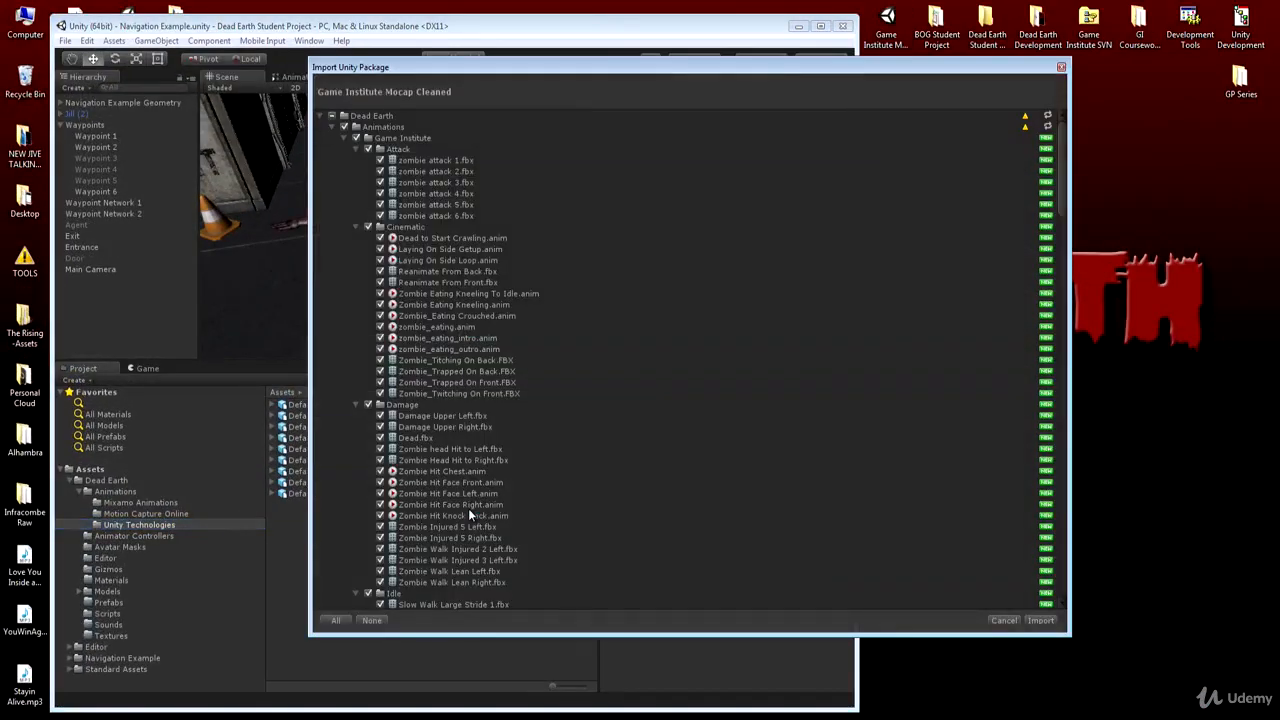
drag(1063, 145, 1092, 152)
click(1040, 621)
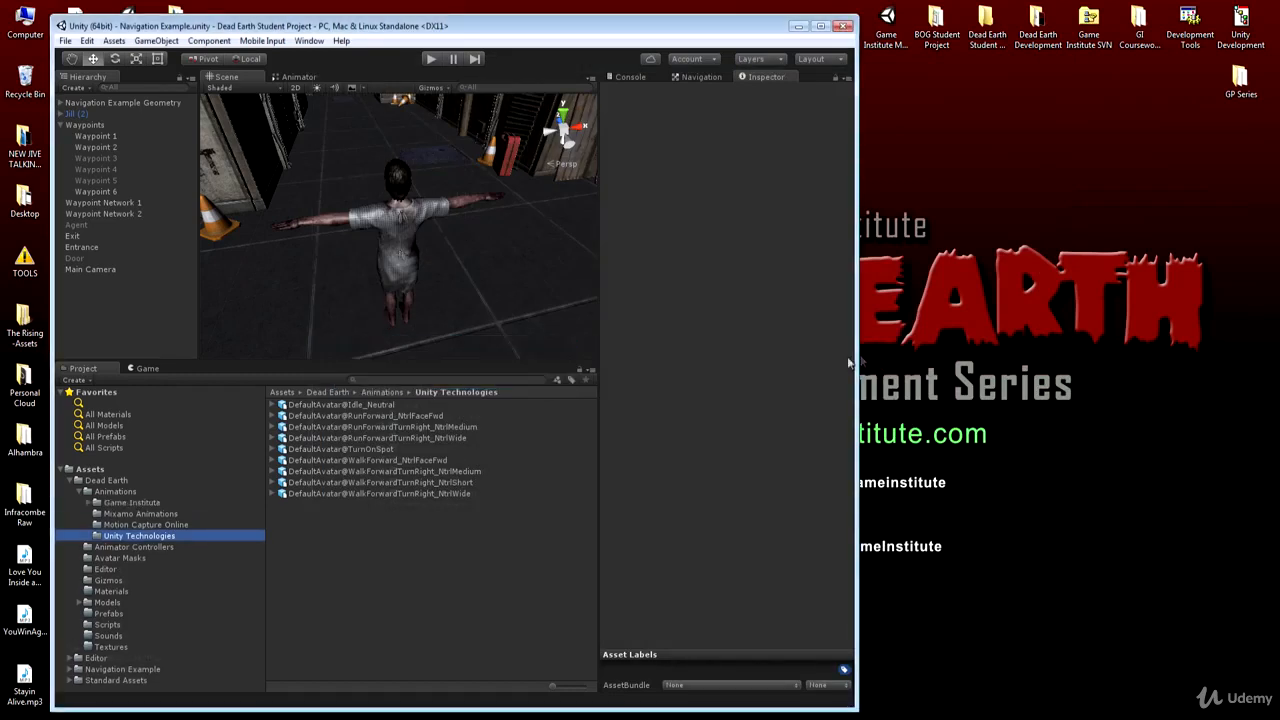
Step: Maximize the editor window, expand the Game Institute animations folder and show the contents of its Attack subfolder
double_click(600, 28)
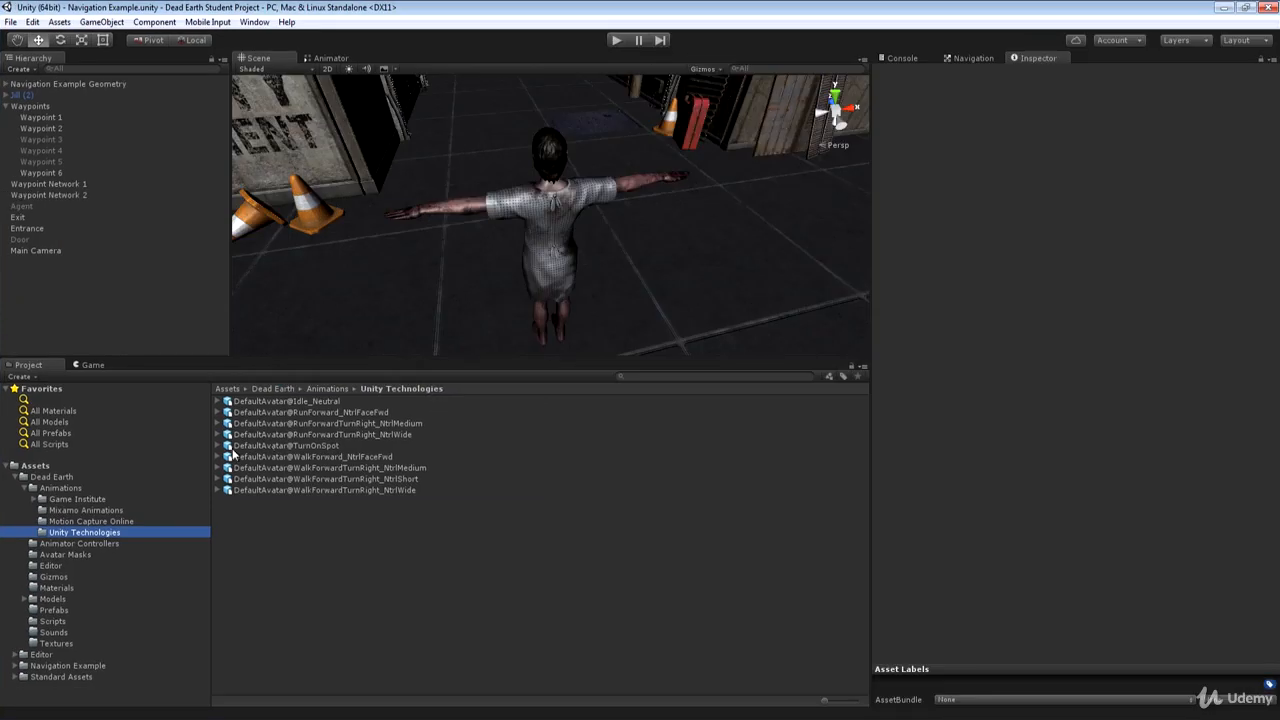
click(58, 488)
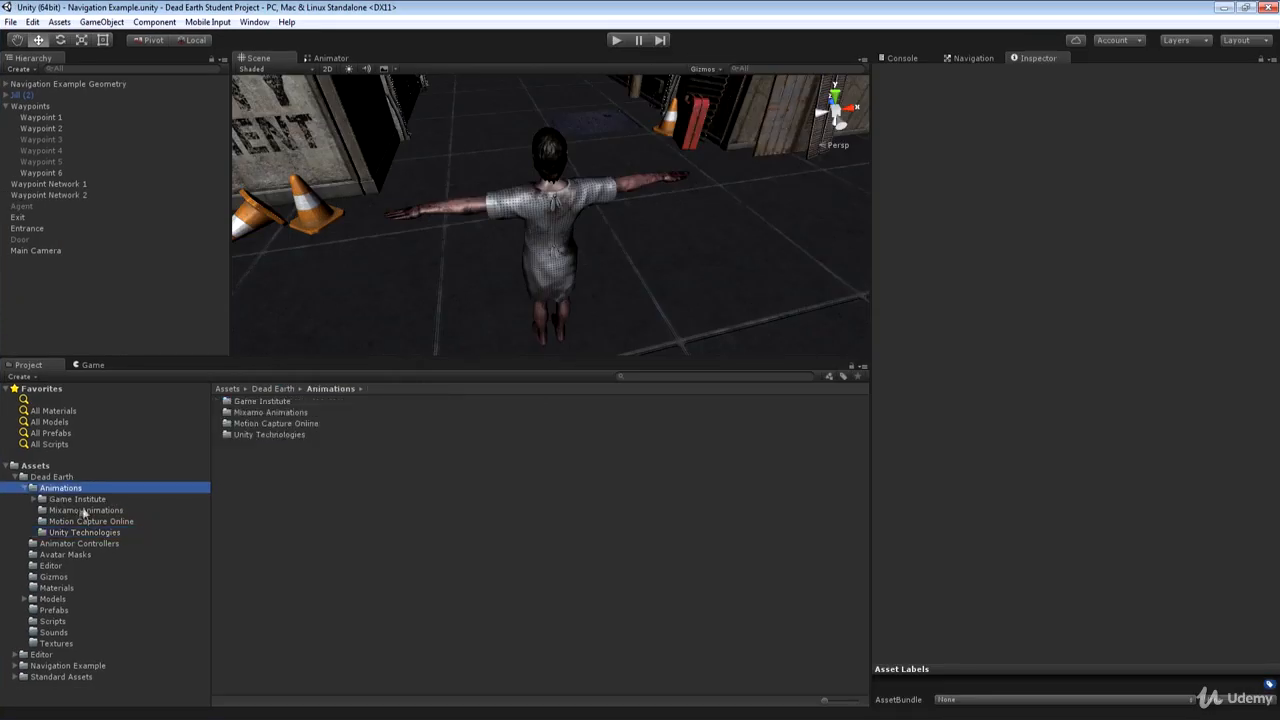
click(73, 501)
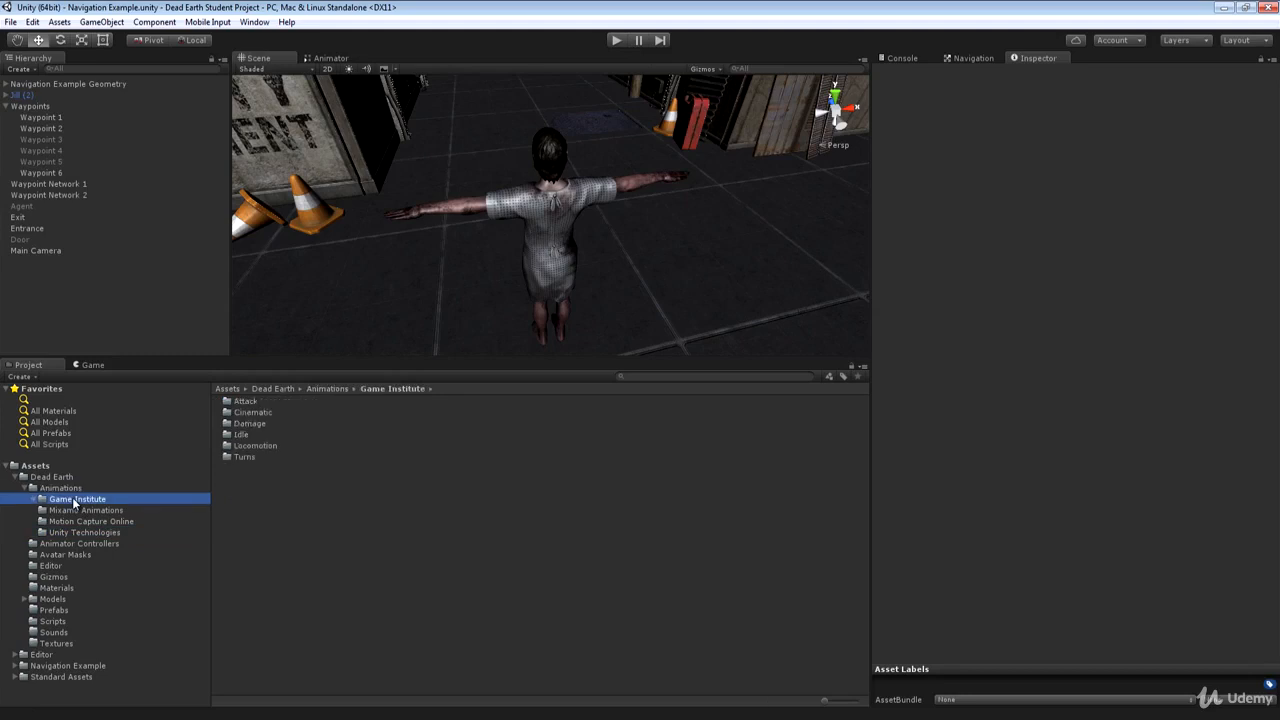
click(34, 499)
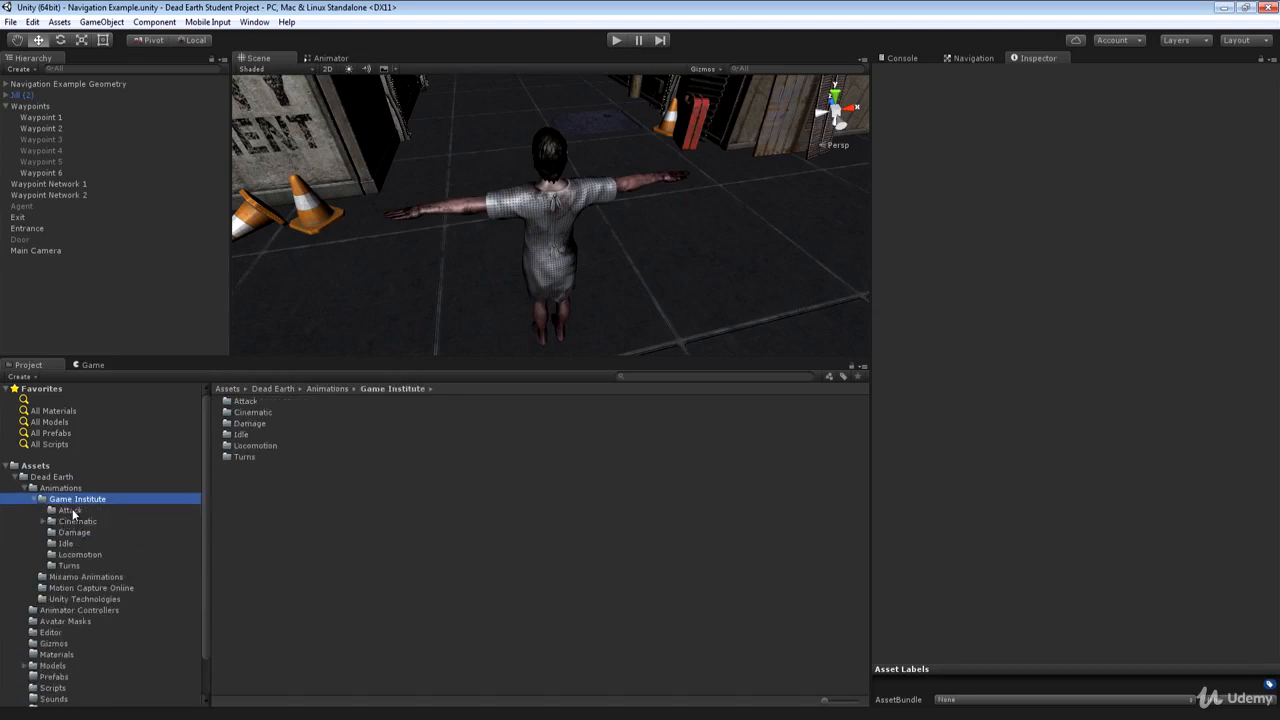
click(70, 511)
Step: Select the zombie attack 1 animation, enlarge its preview in both height and width, and play it
click(262, 401)
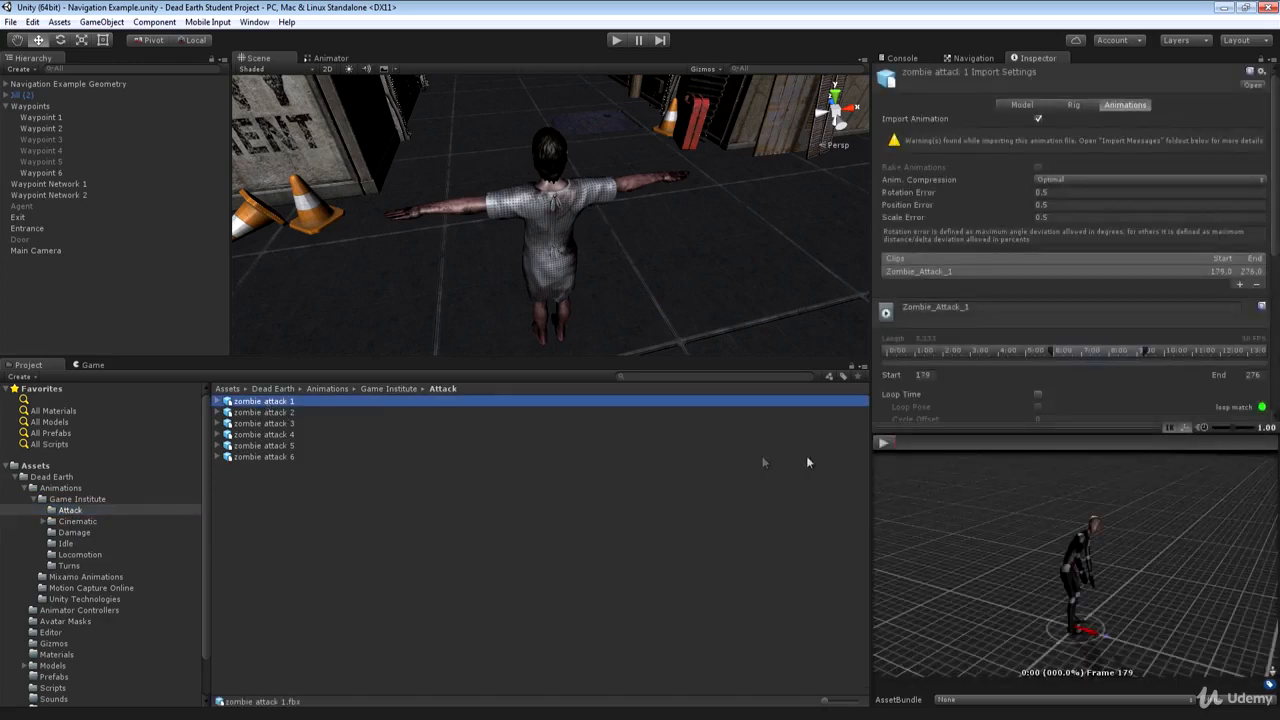
drag(922, 446, 884, 145)
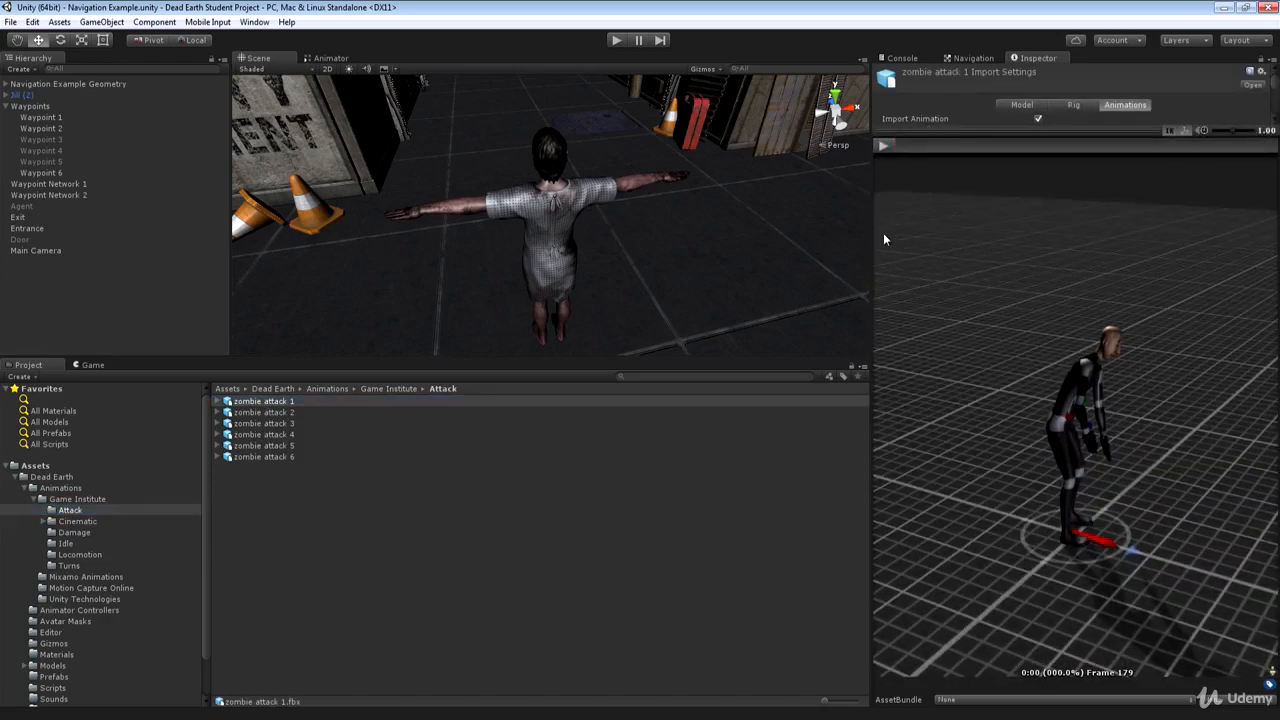
drag(871, 233, 486, 180)
click(498, 146)
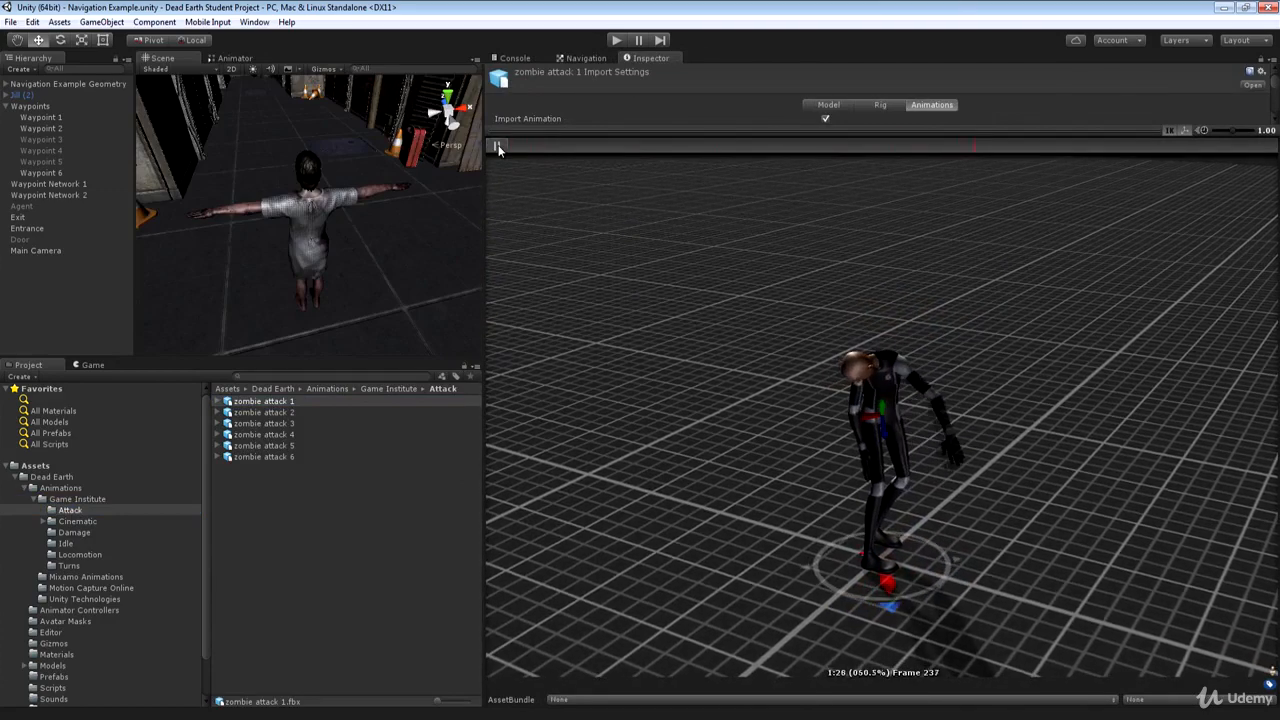
click(498, 146)
Step: Preview the zombie attack 2 and zombie attack 3 animations, stopping playback after each one
click(262, 412)
click(500, 146)
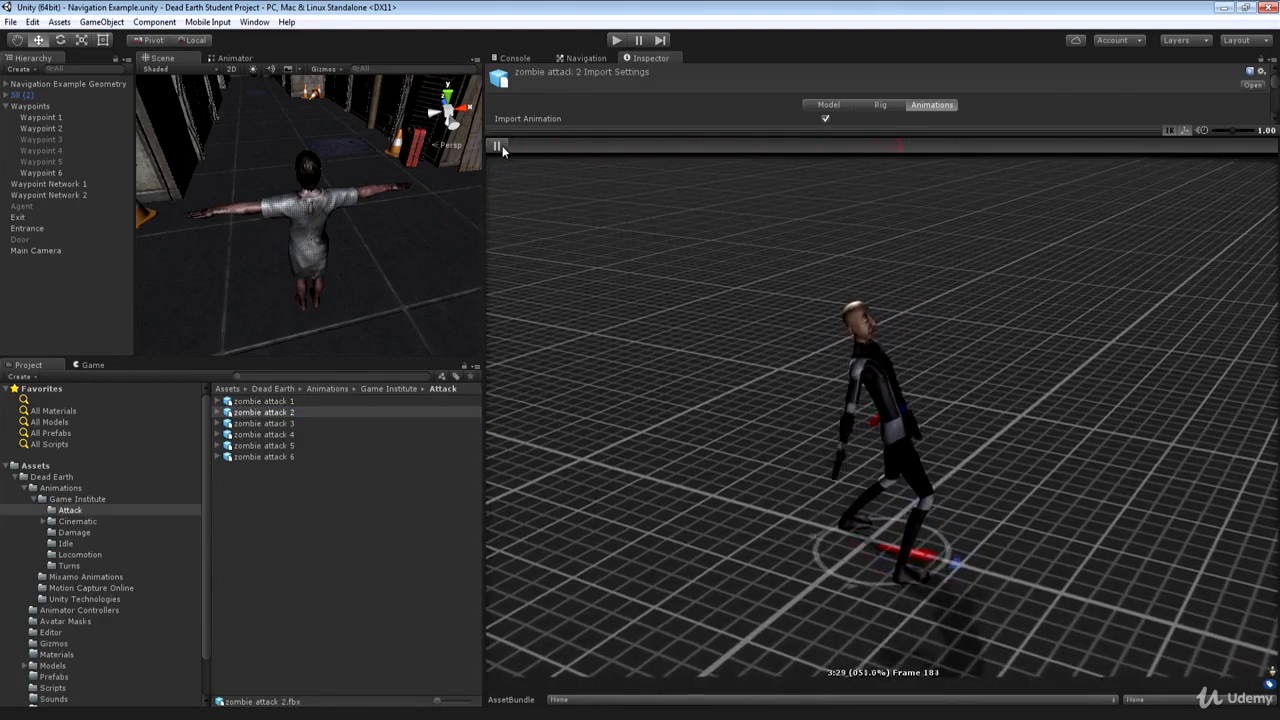
click(498, 146)
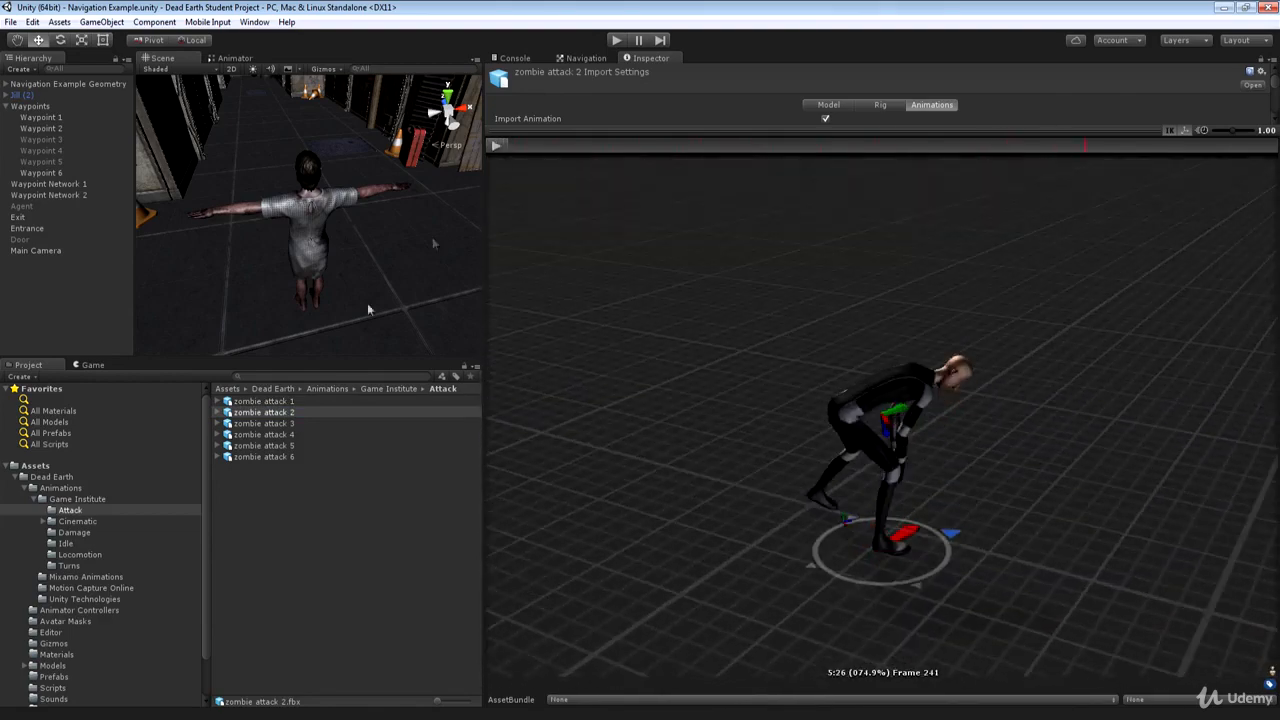
click(275, 424)
click(497, 147)
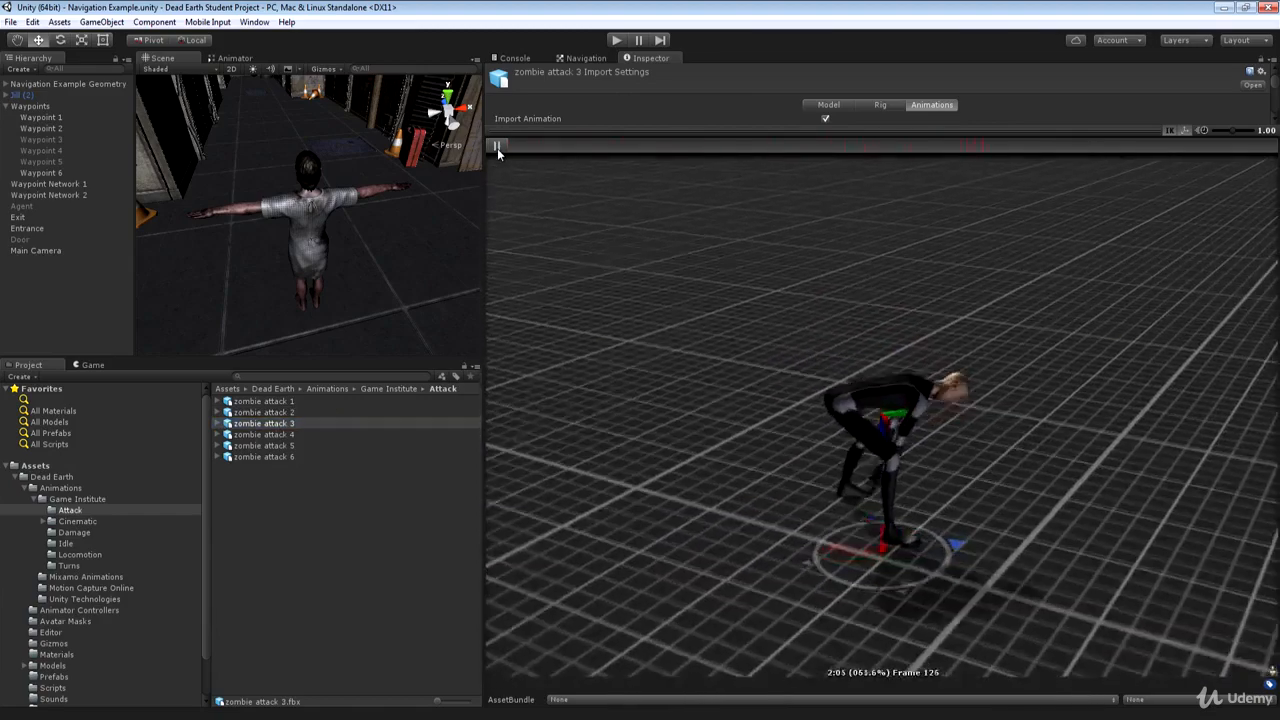
click(497, 147)
Step: Preview the zombie attack 4, zombie attack 5 and zombie attack 6 animations one after another
click(265, 434)
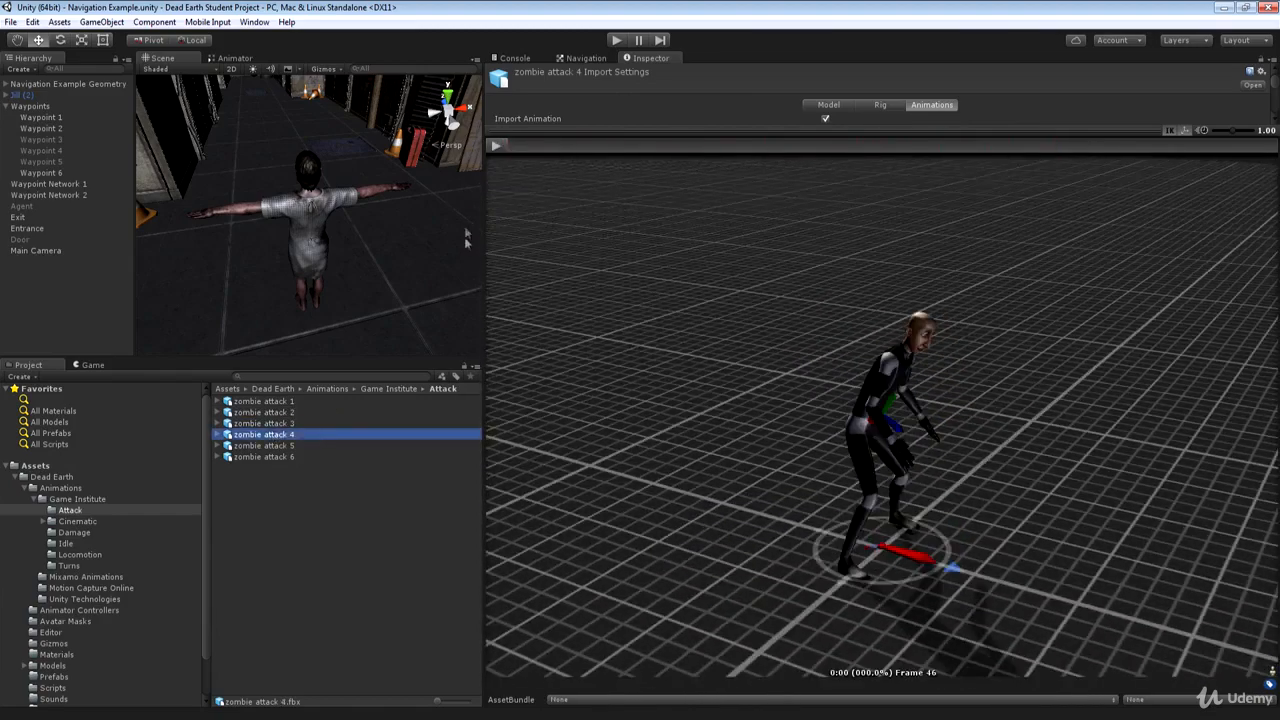
click(498, 147)
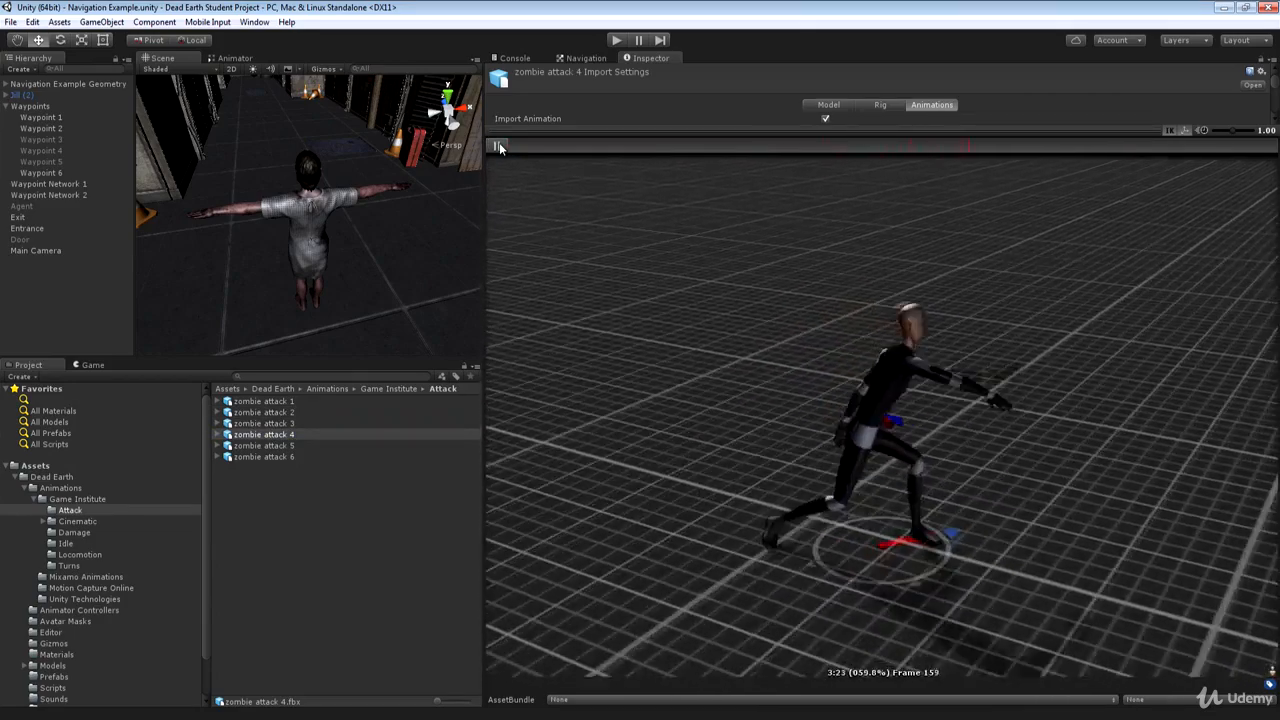
click(498, 147)
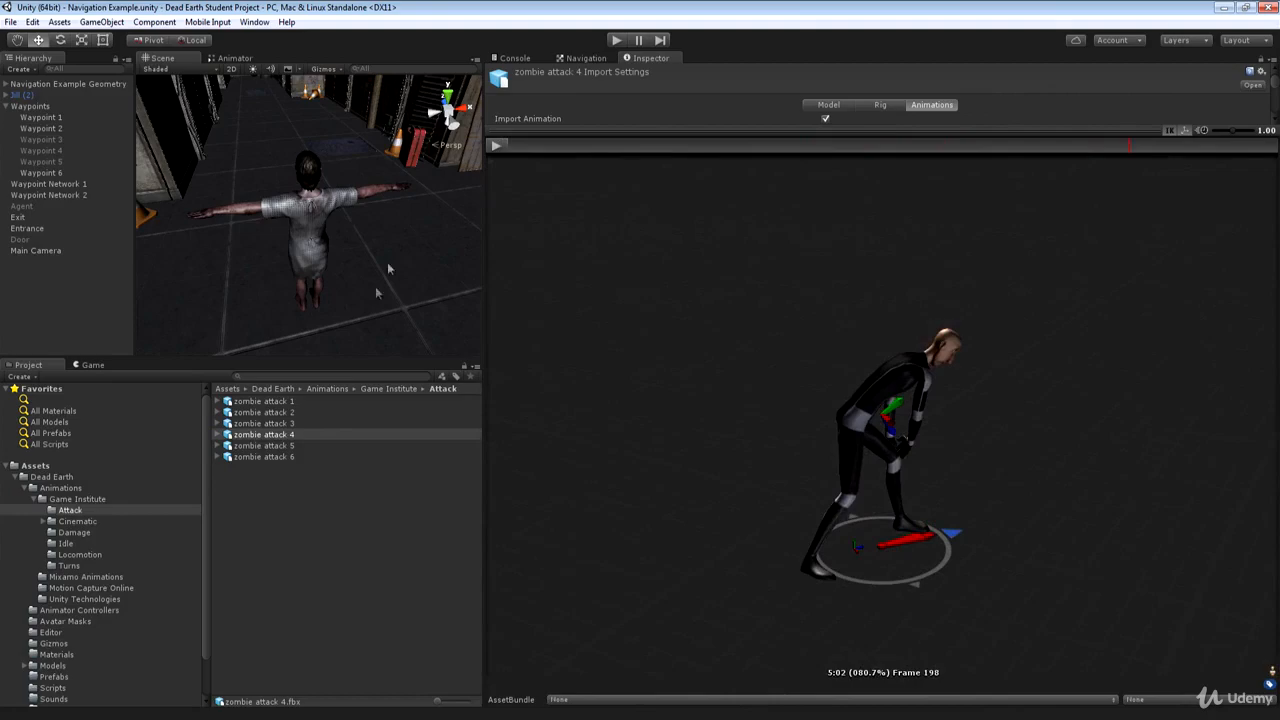
click(295, 445)
click(498, 146)
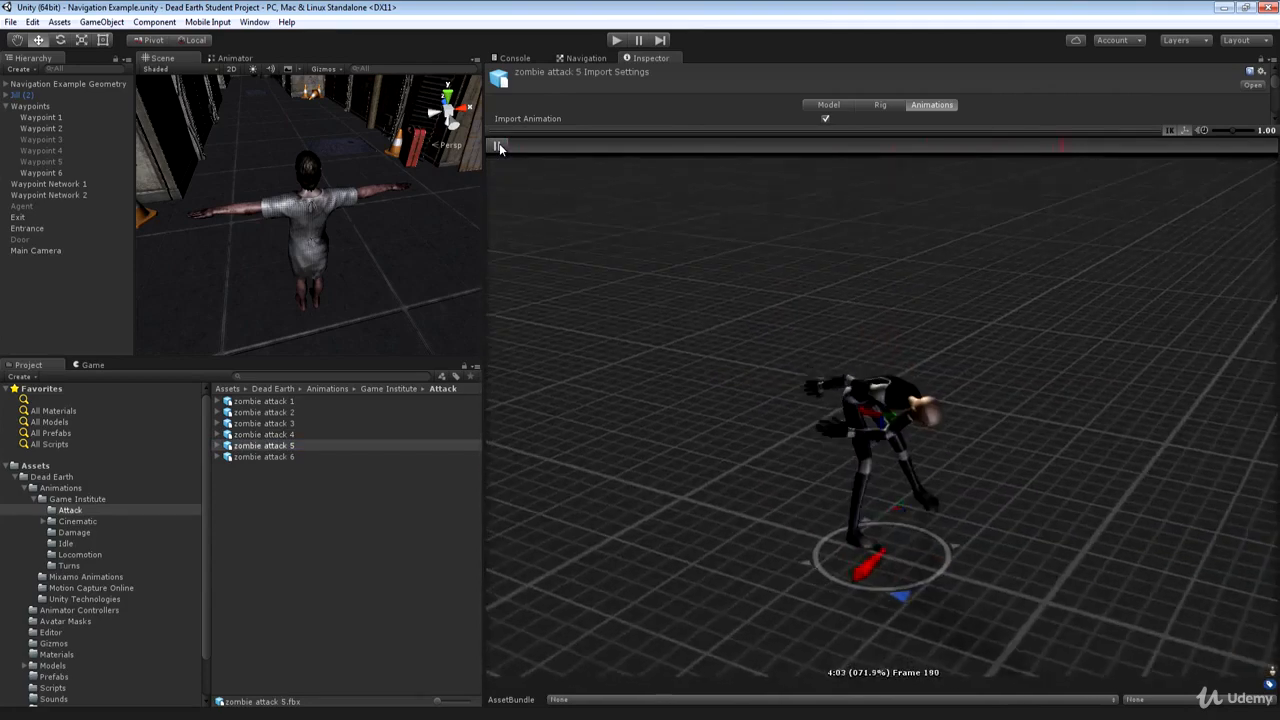
click(498, 146)
click(265, 456)
click(497, 146)
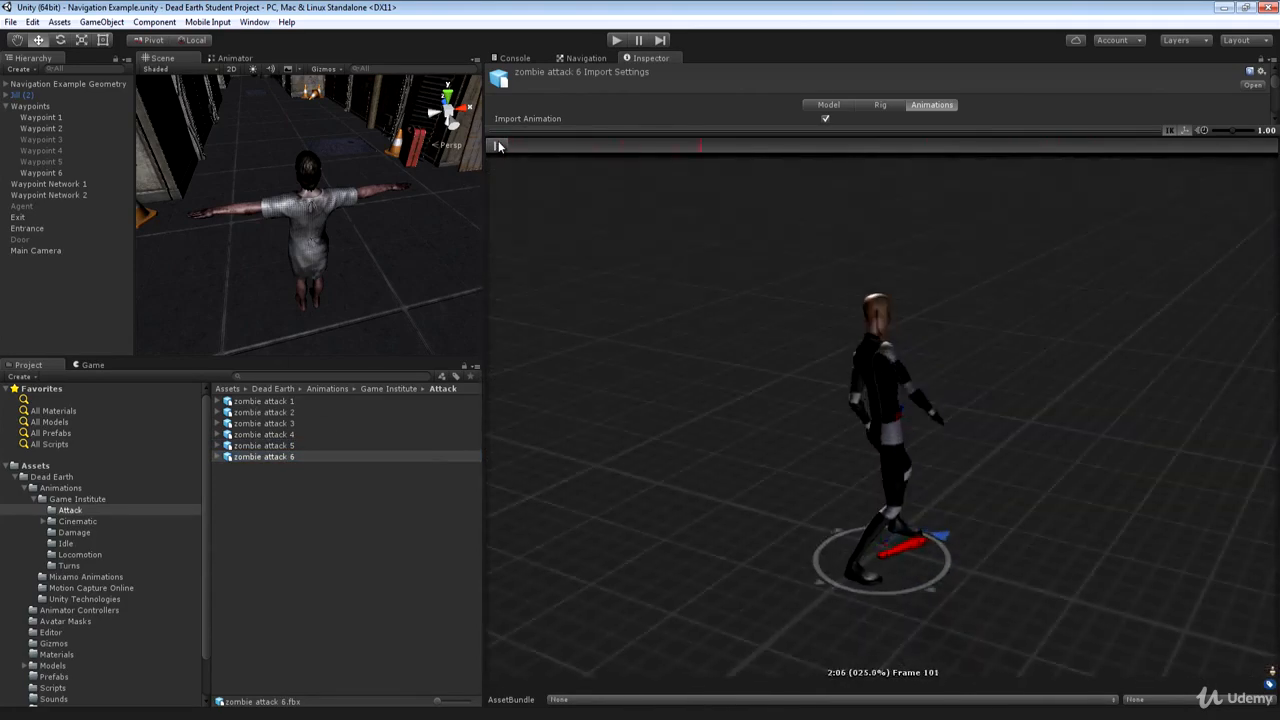
click(498, 146)
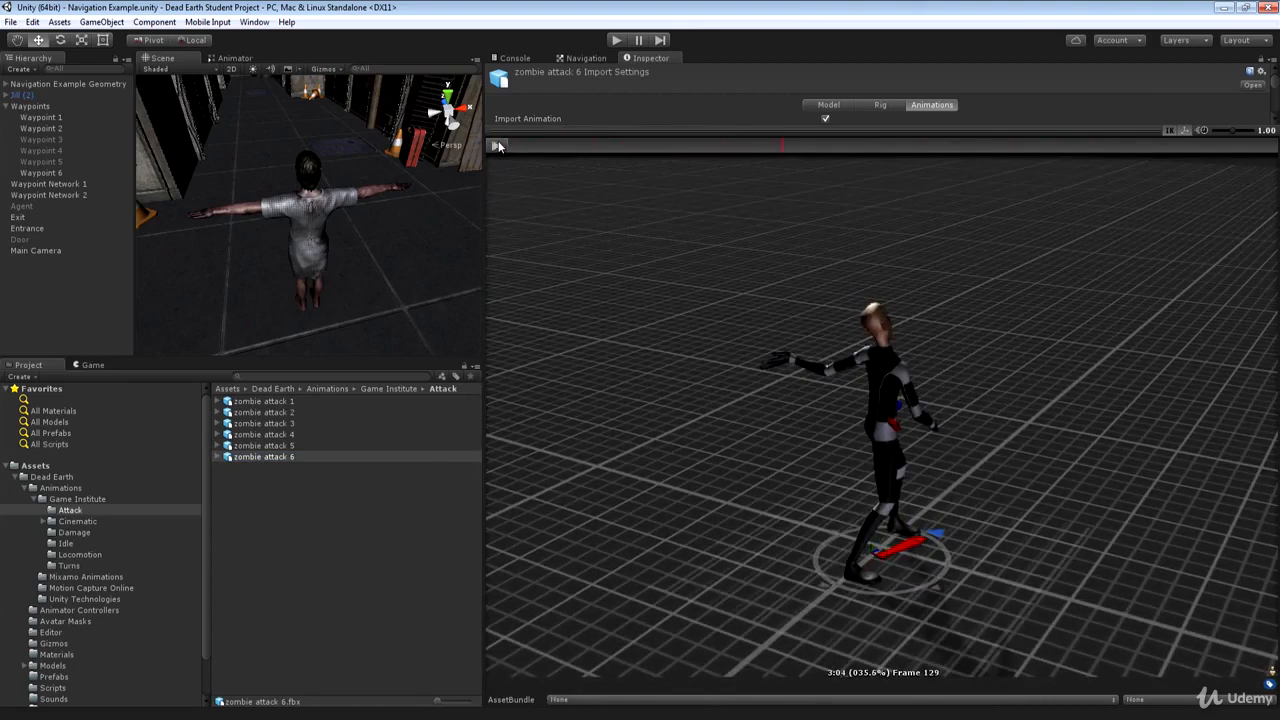
Step: Look through the Game Institute Damage folder and play the Damage Upper Left animation, examining it from several angles
click(74, 532)
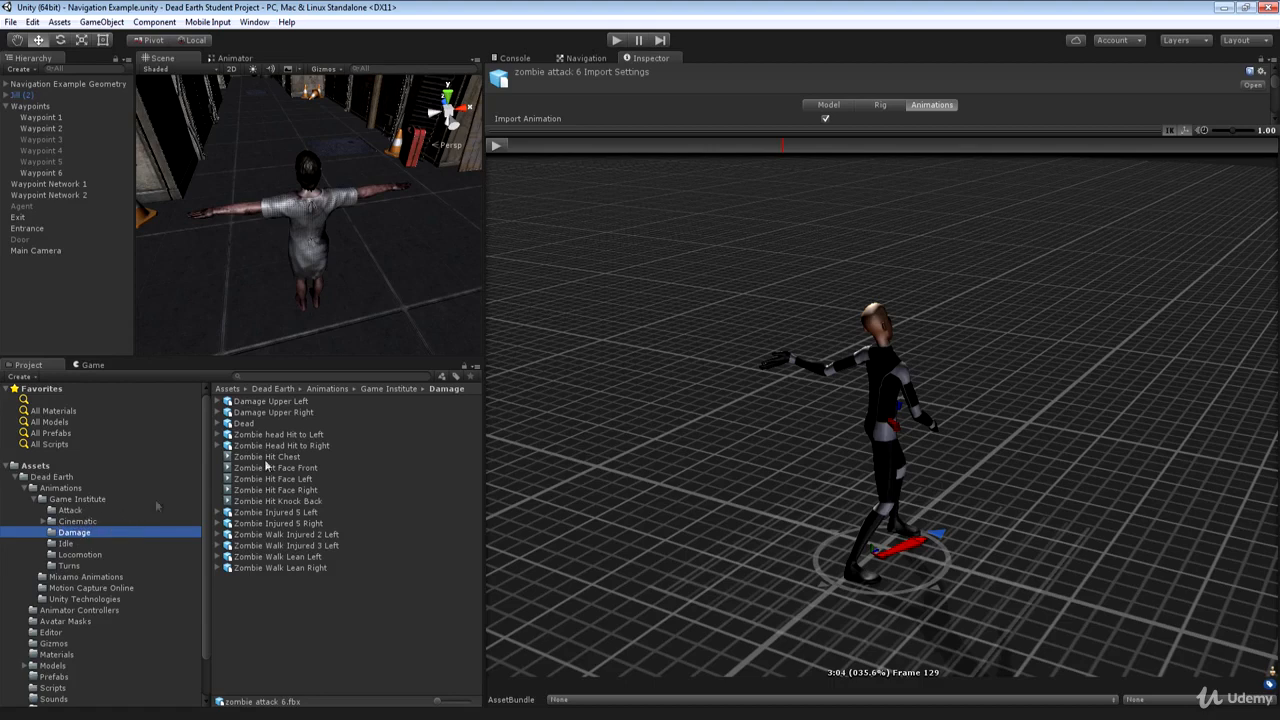
click(285, 401)
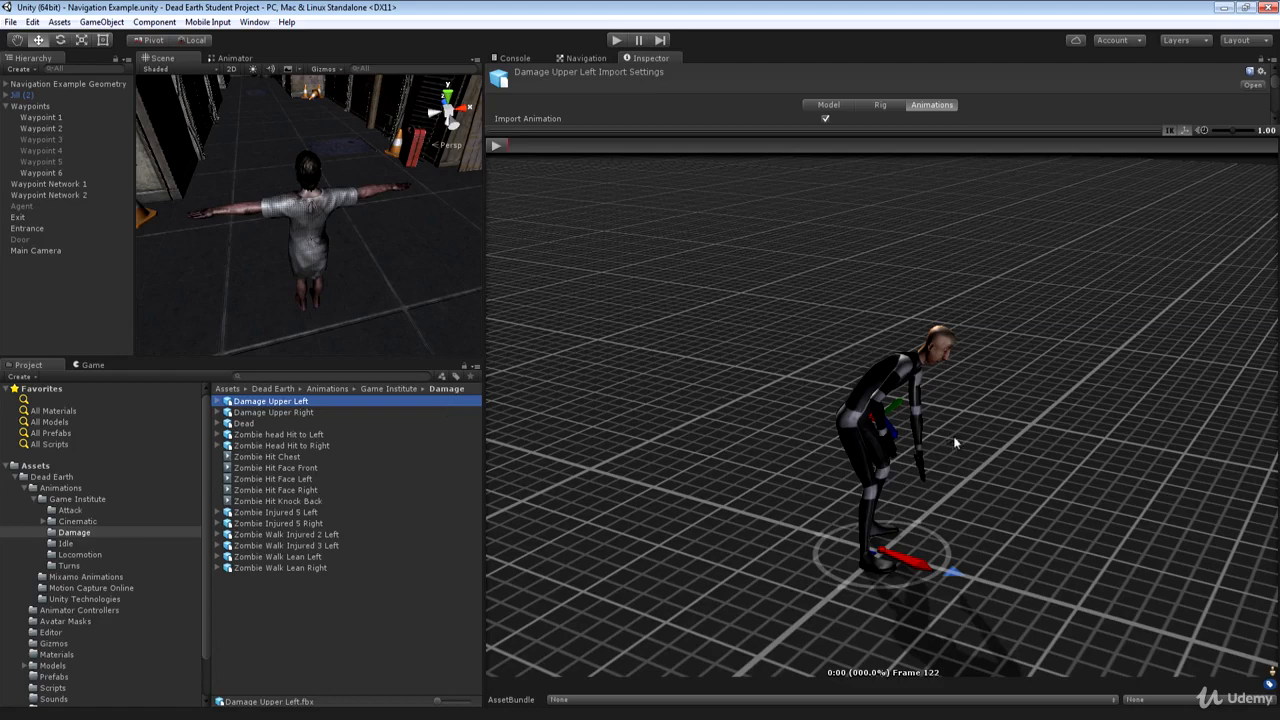
drag(953, 436, 750, 385)
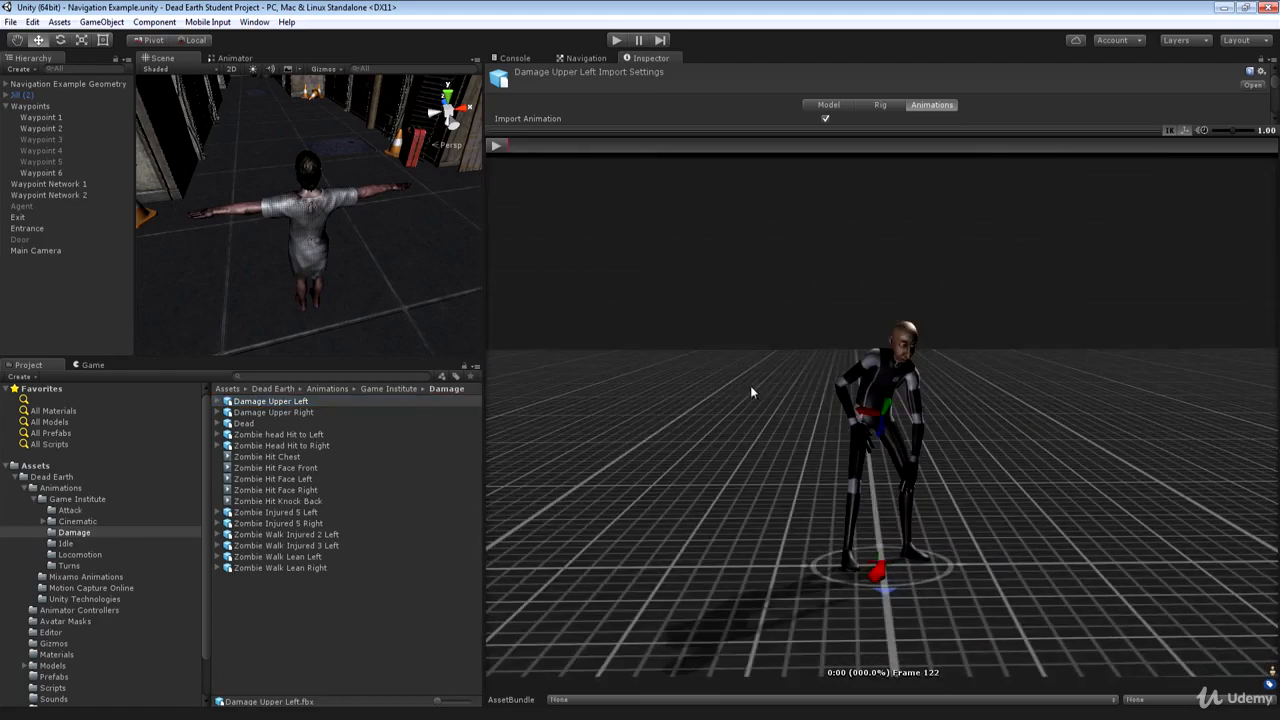
click(496, 146)
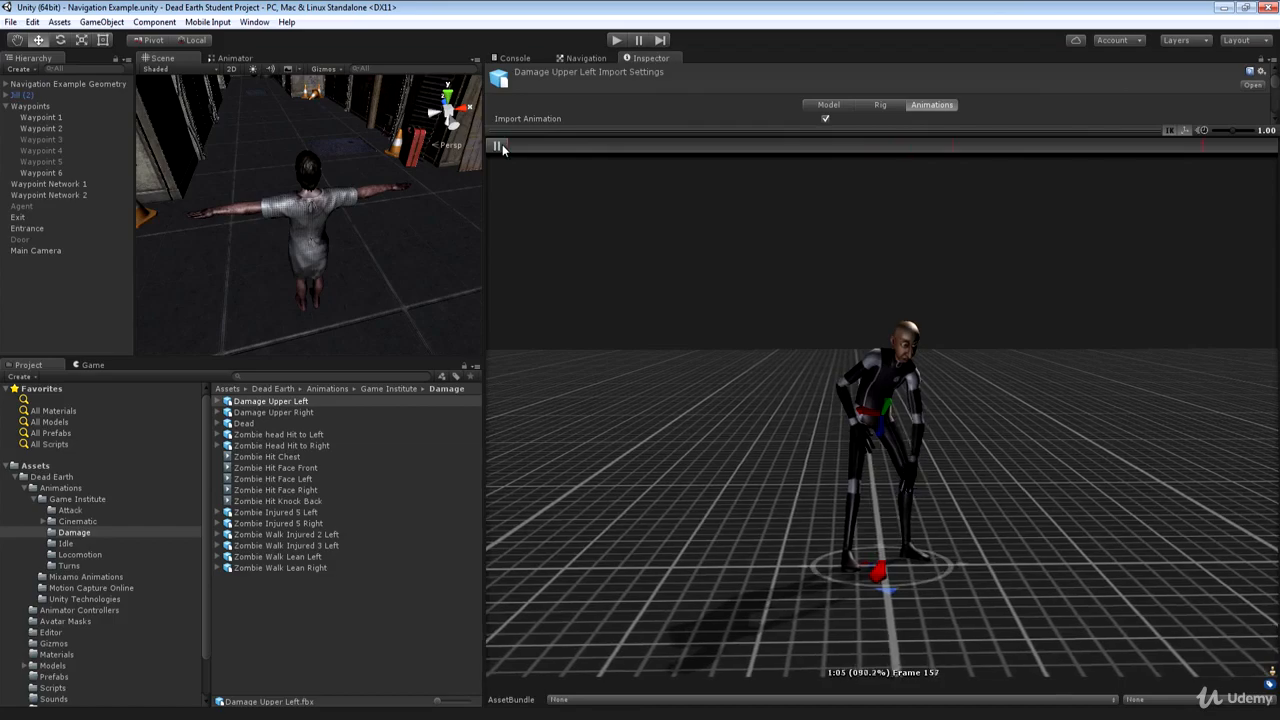
drag(920, 378, 898, 413)
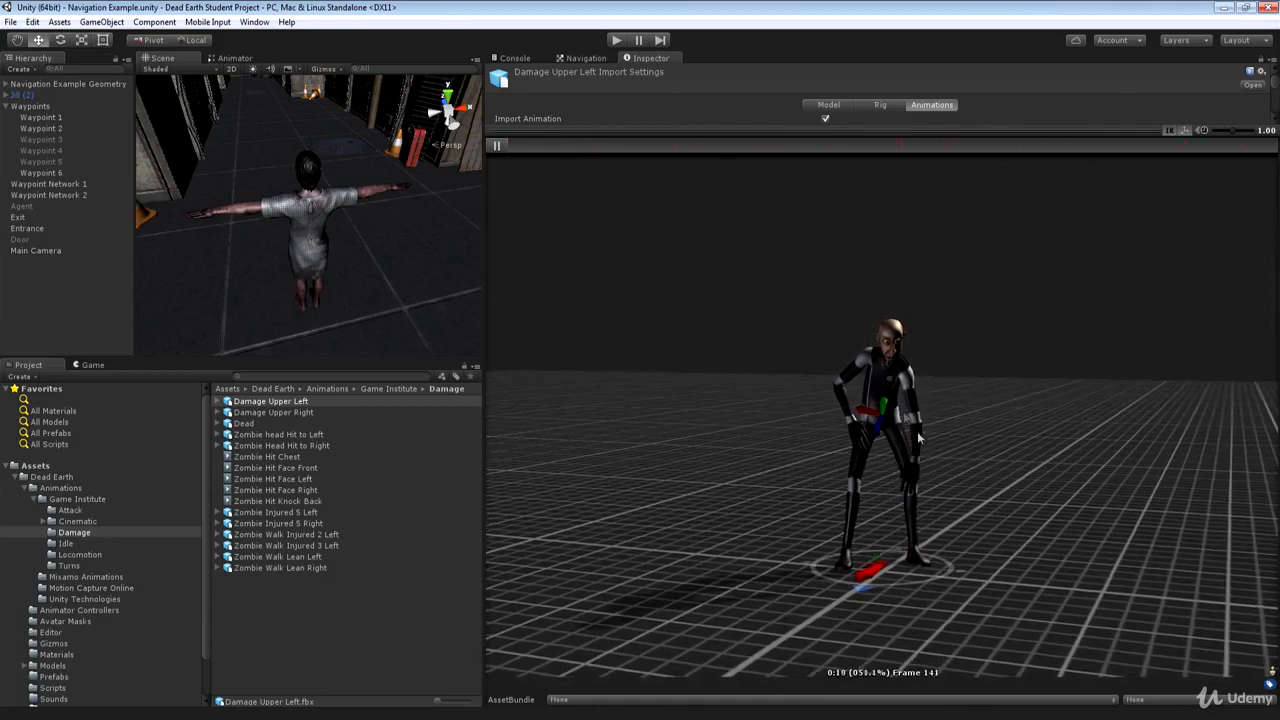
drag(966, 428, 897, 406)
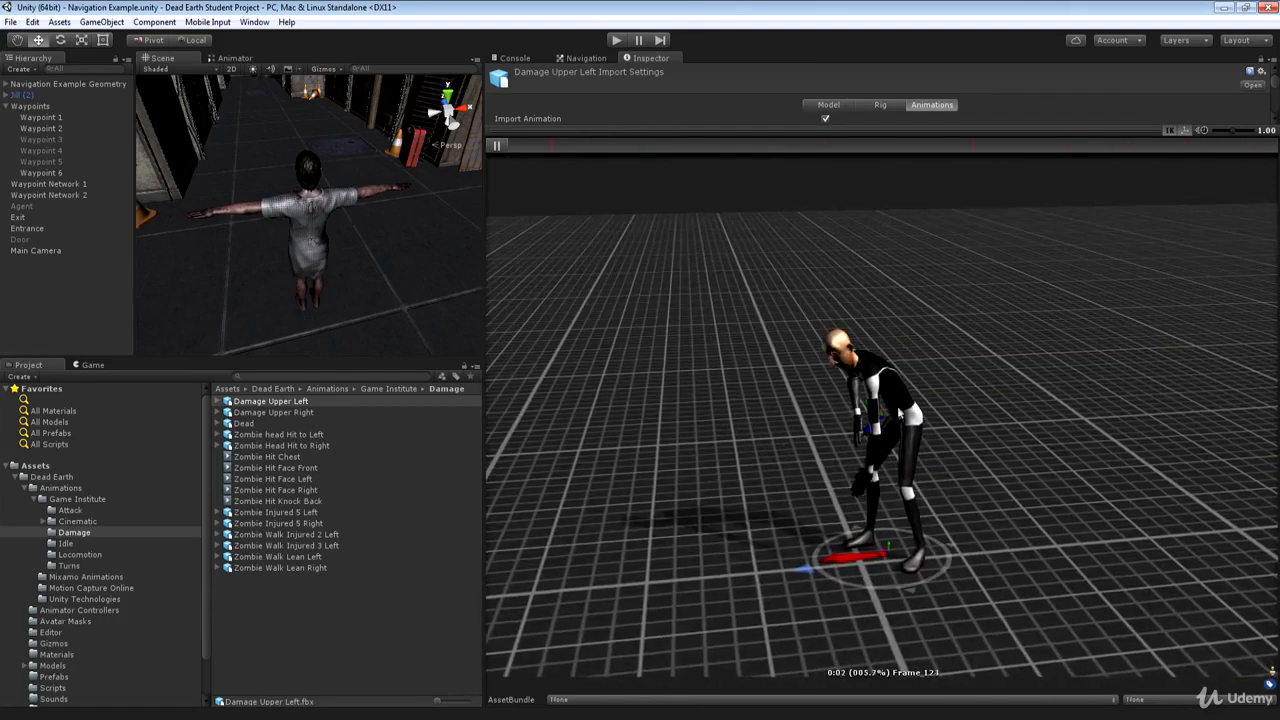
drag(839, 360, 1057, 346)
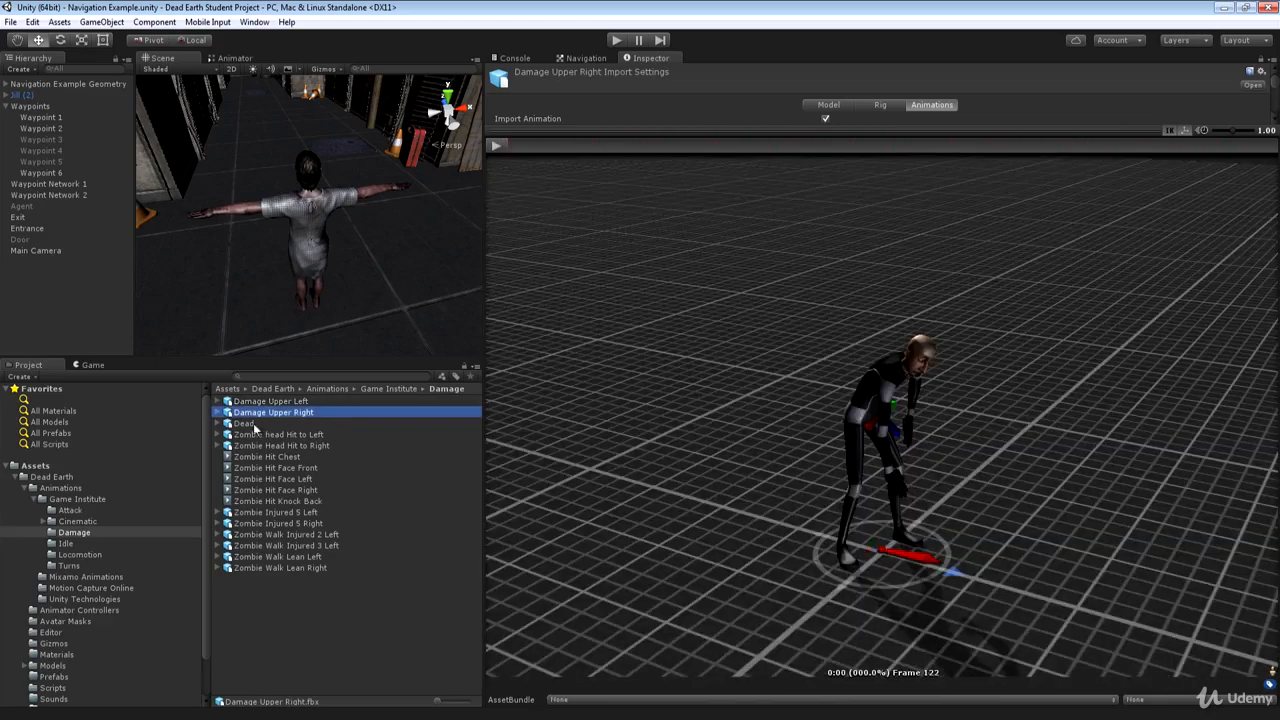
Step: Examine the Dead animation's lying pose in the preview from above and from several other angles
click(255, 424)
drag(1010, 412, 718, 574)
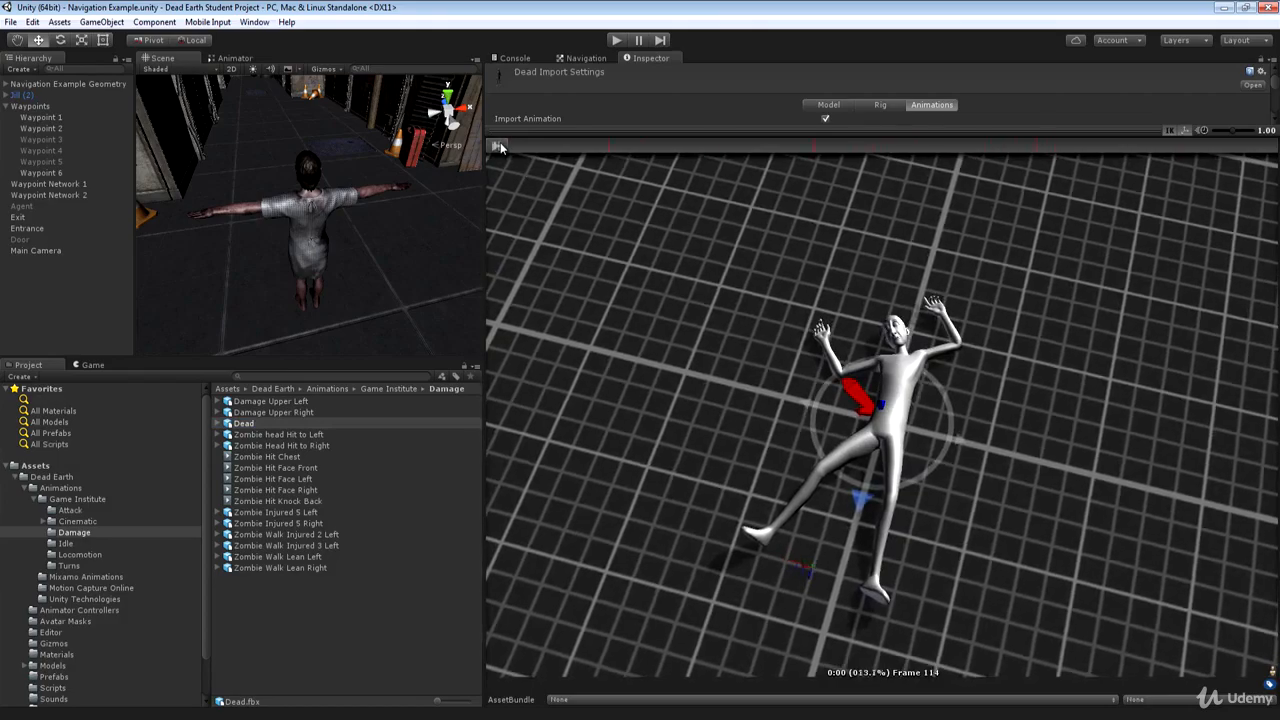
drag(965, 417, 750, 365)
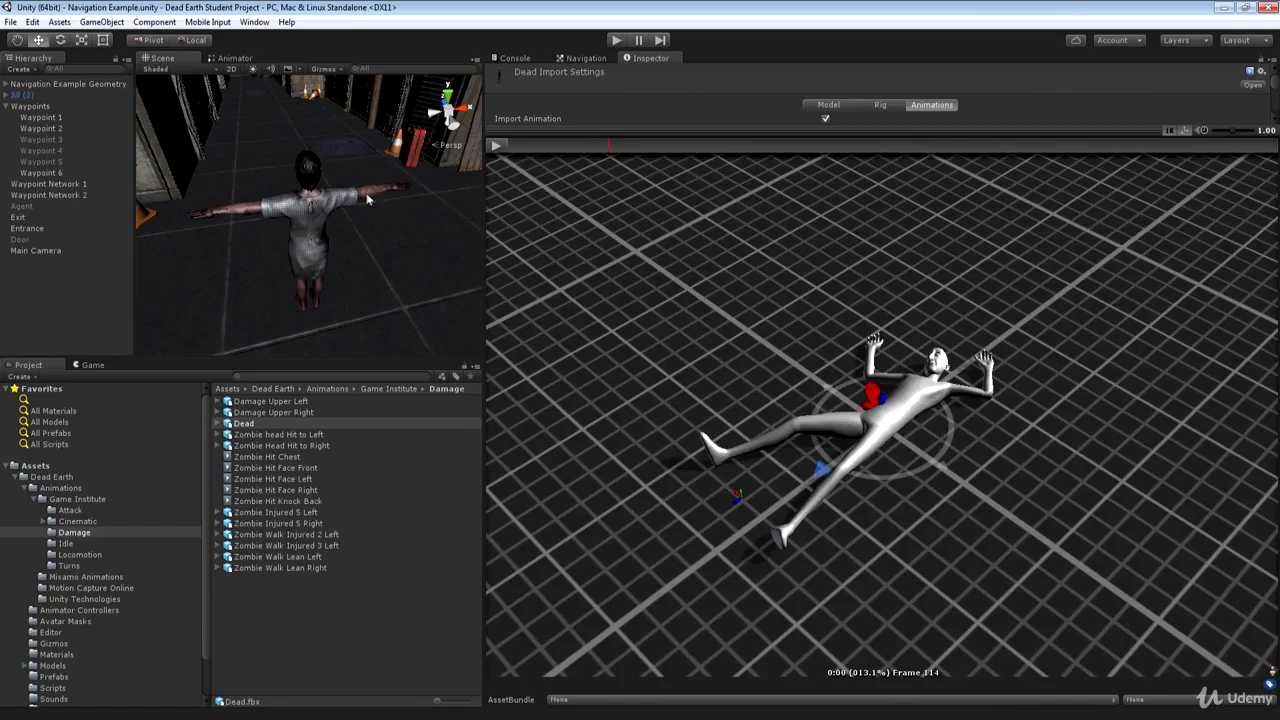
drag(945, 430, 1095, 349)
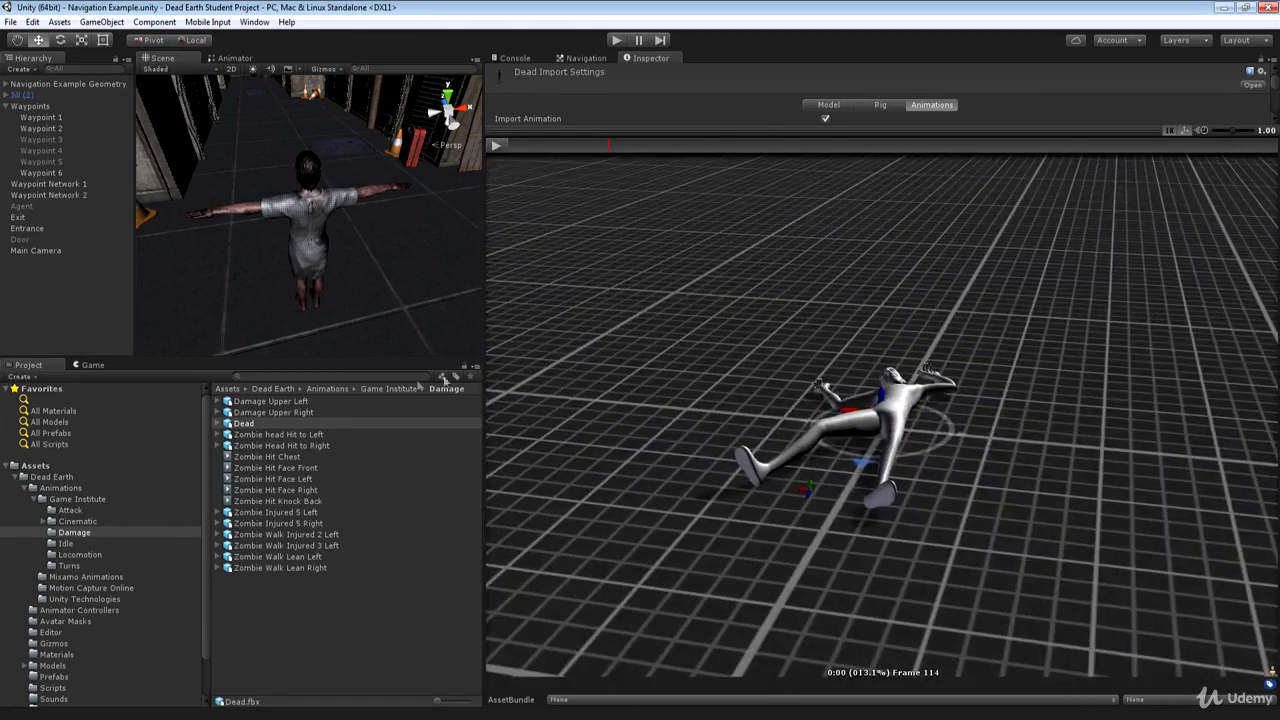
Step: Preview the Zombie head Hit to Left and Zombie Head Hit to Right animations in the Damage folder
click(284, 435)
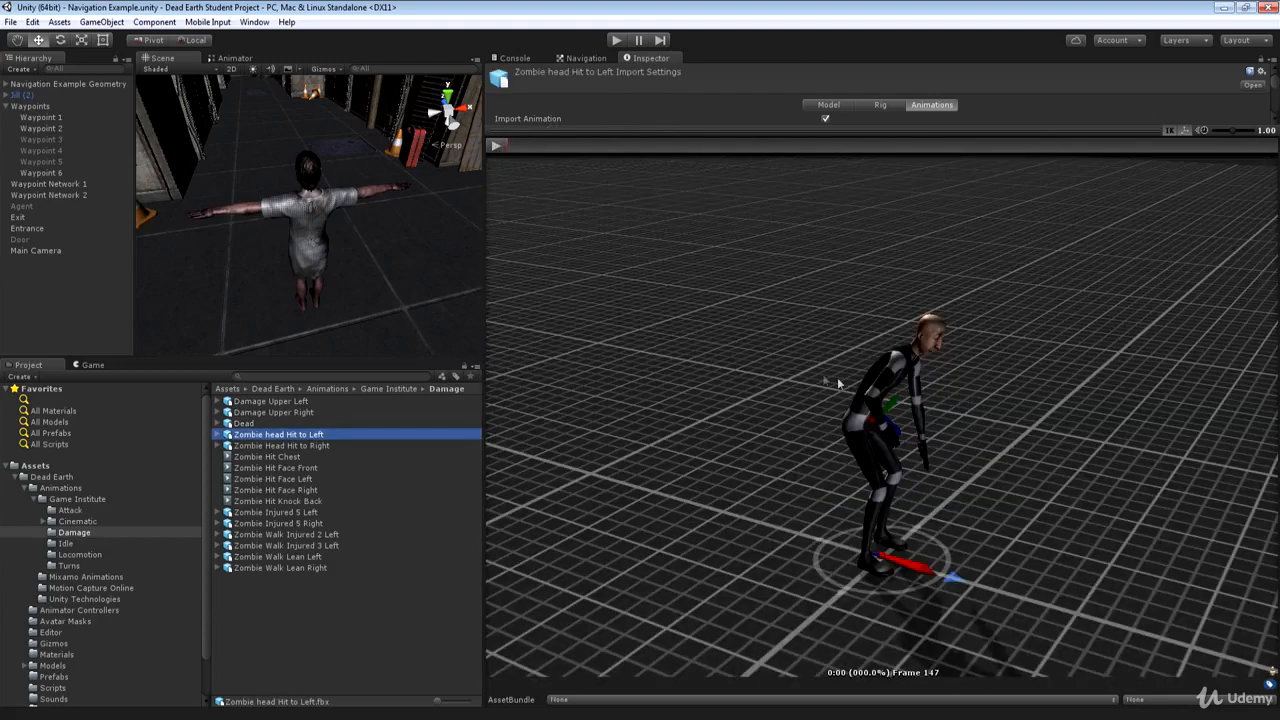
drag(838, 383, 676, 191)
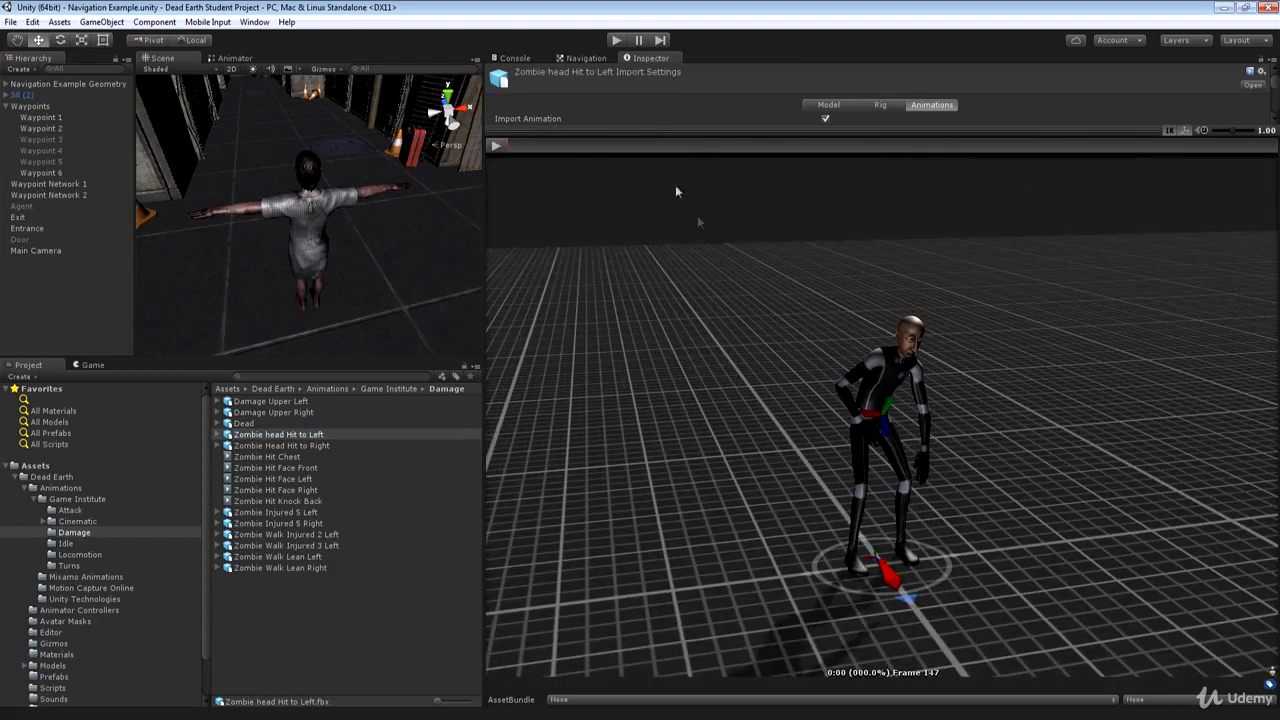
click(497, 147)
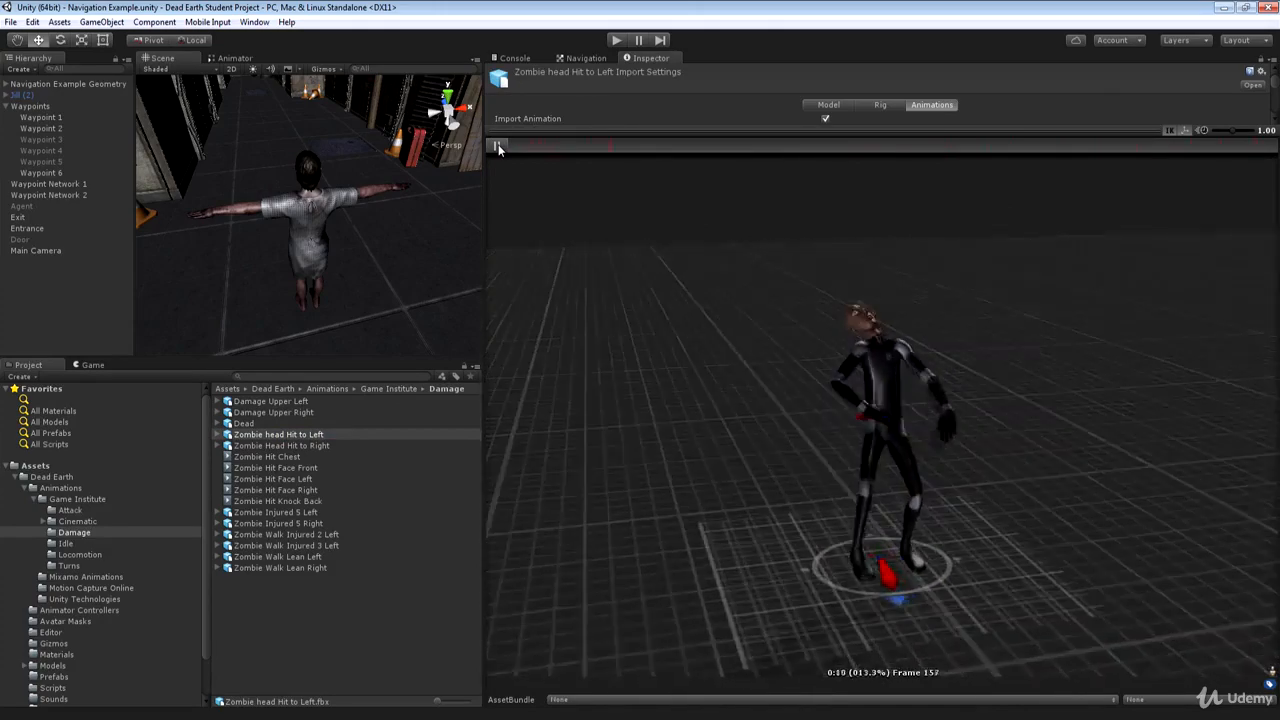
click(498, 148)
click(303, 445)
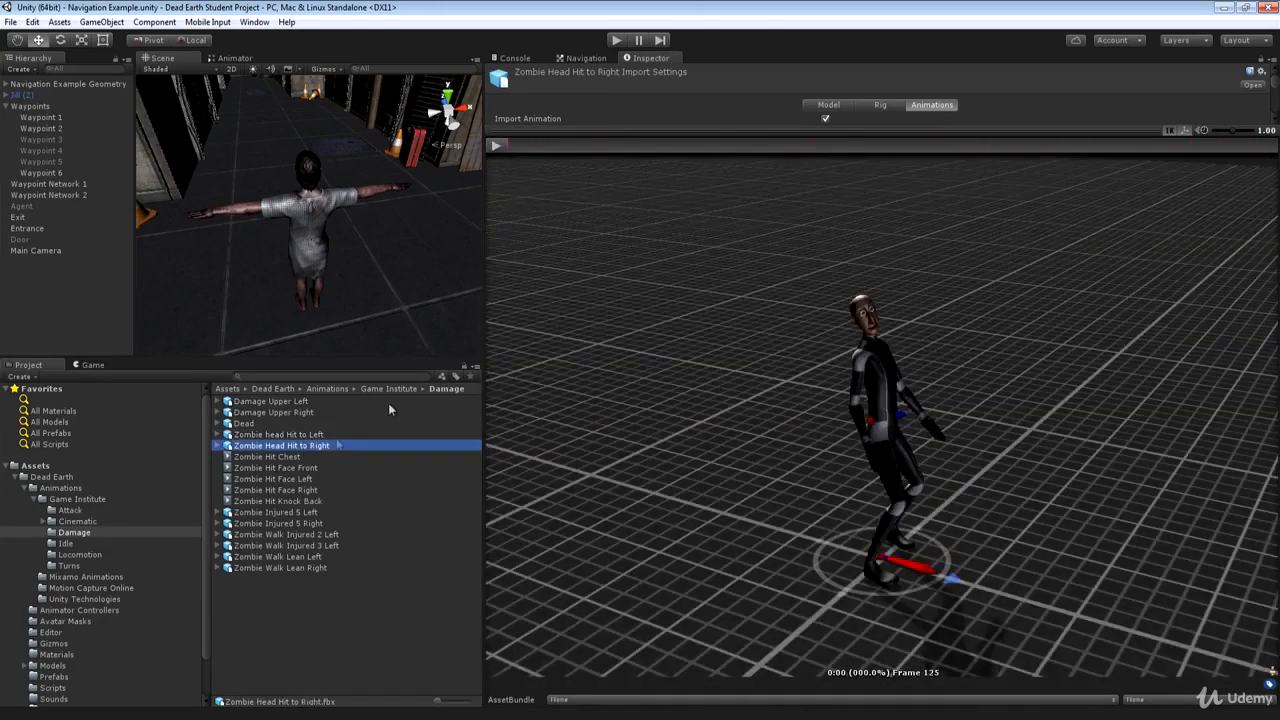
click(498, 147)
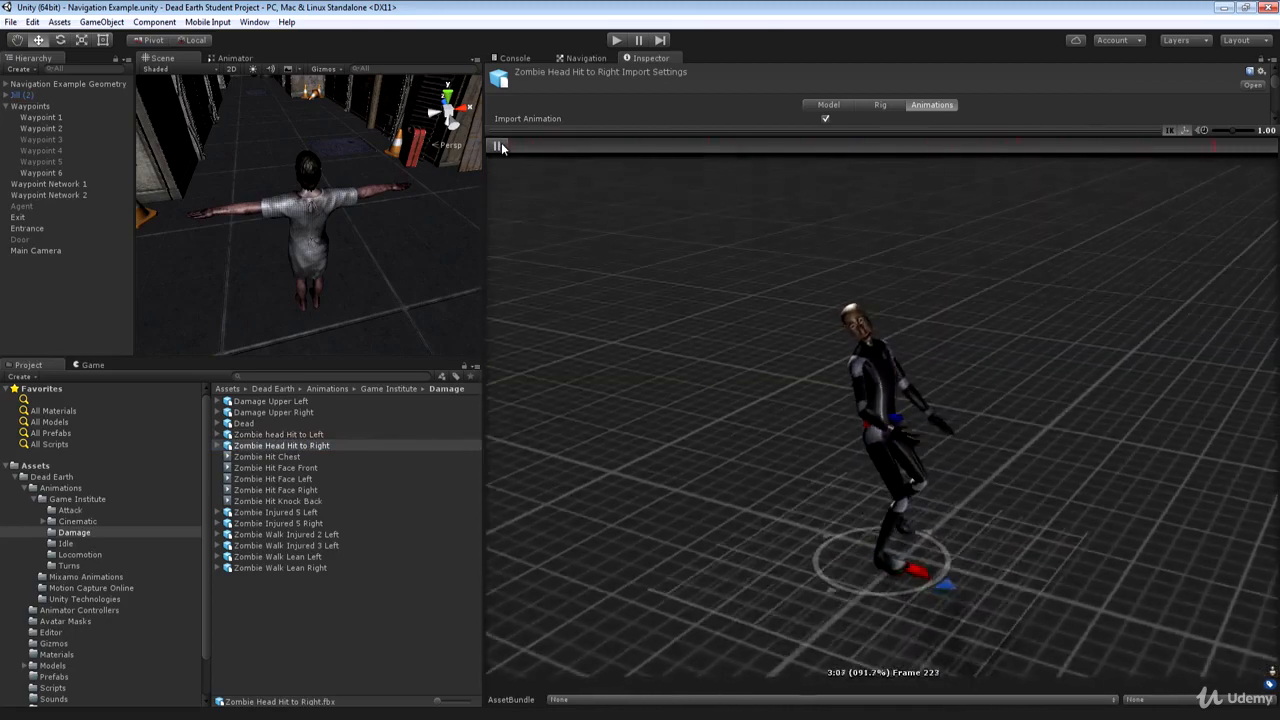
click(500, 147)
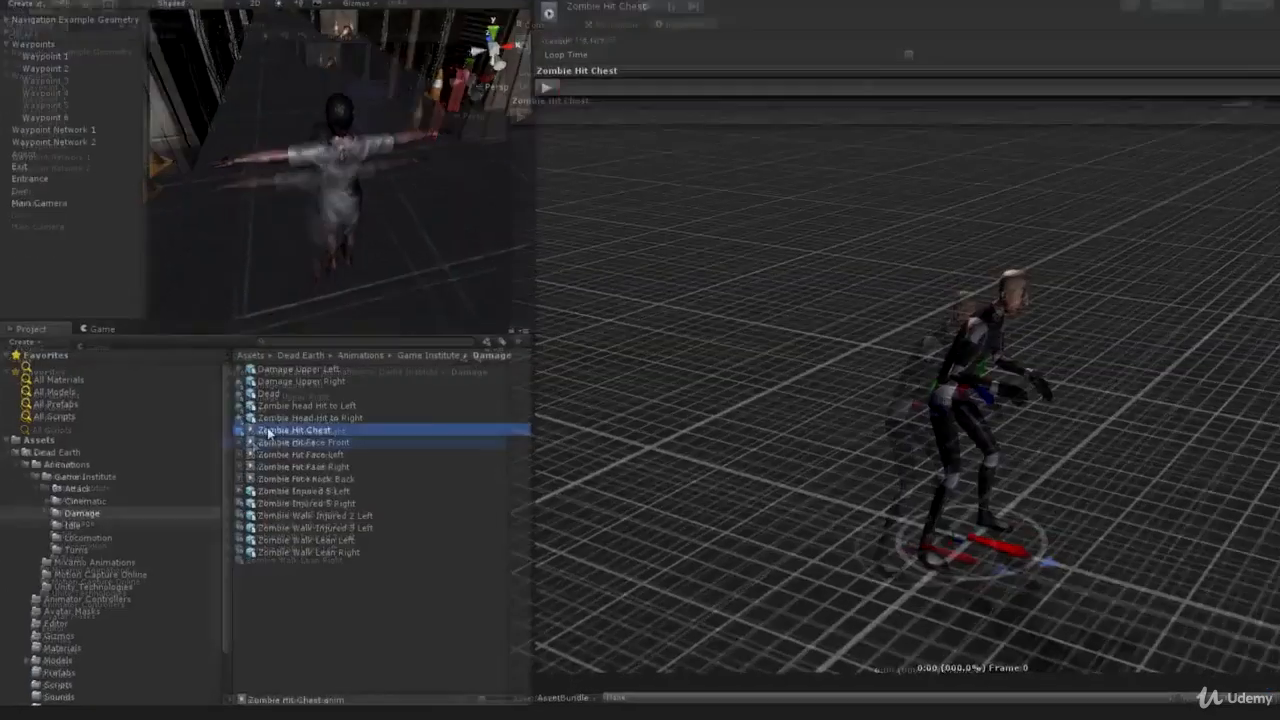
Step: Go through the standalone Zombie Hit clips from Chest to Knock Back, and play the Zombie Hit Chest animation
click(250, 456)
click(251, 467)
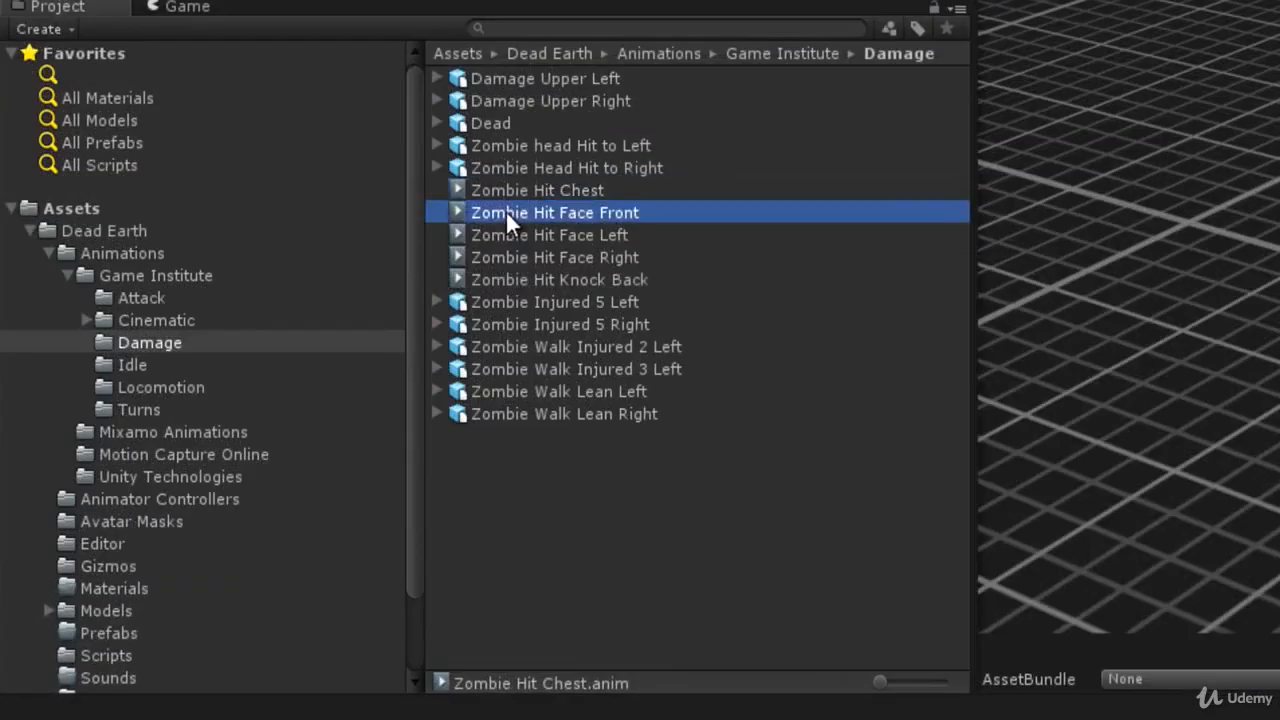
click(253, 479)
click(512, 259)
click(514, 273)
click(520, 190)
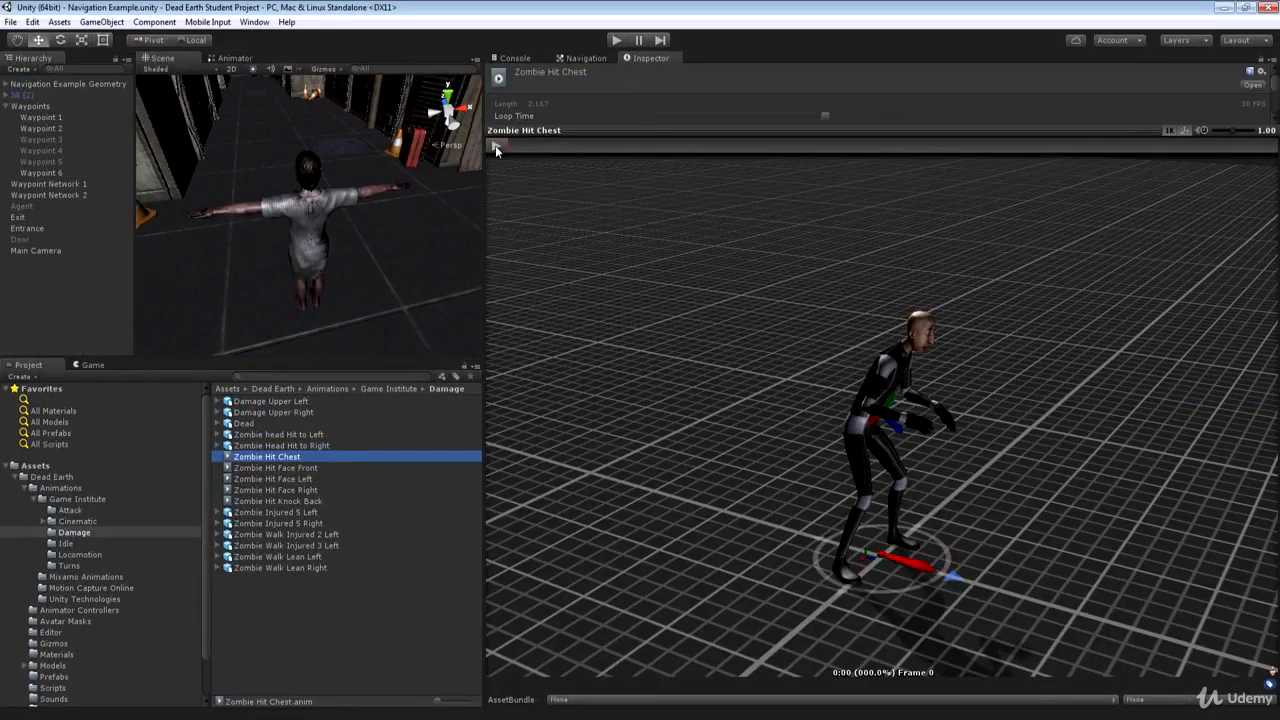
click(496, 147)
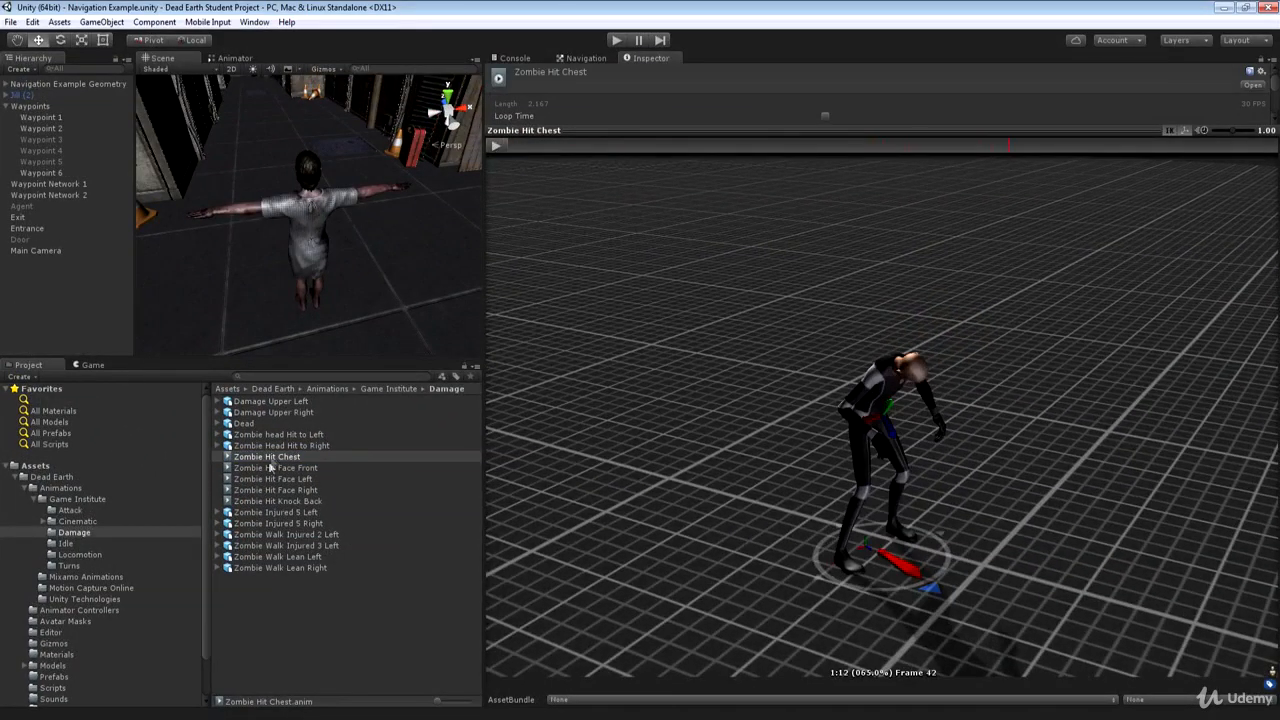
Step: Preview the Zombie Hit Face Front, Face Left and Face Right animations in the Damage folder
click(270, 467)
click(497, 146)
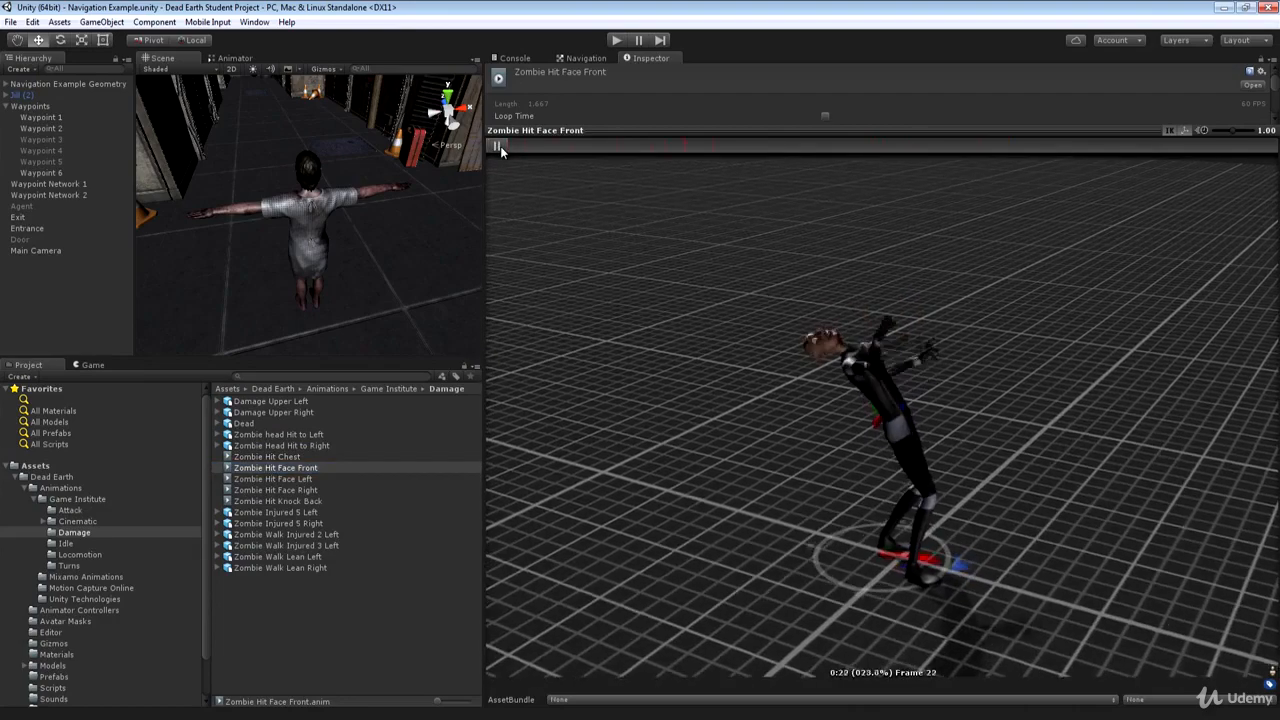
click(300, 490)
click(302, 480)
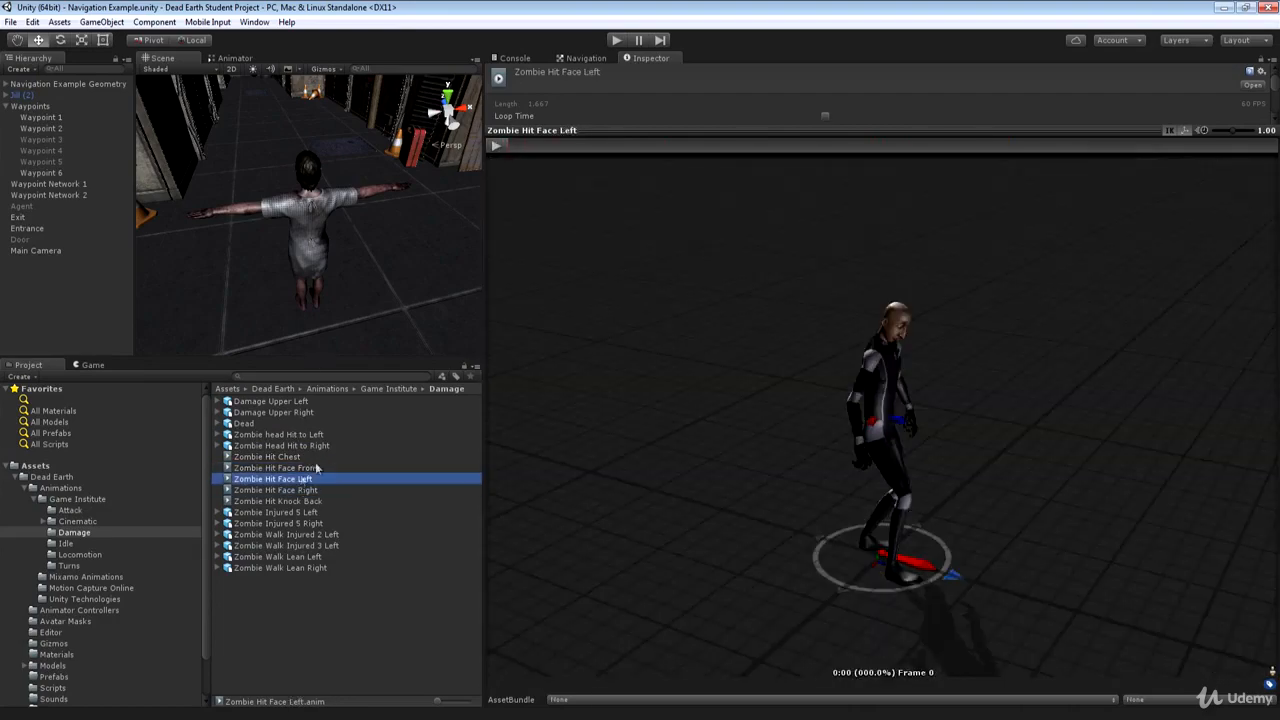
click(497, 146)
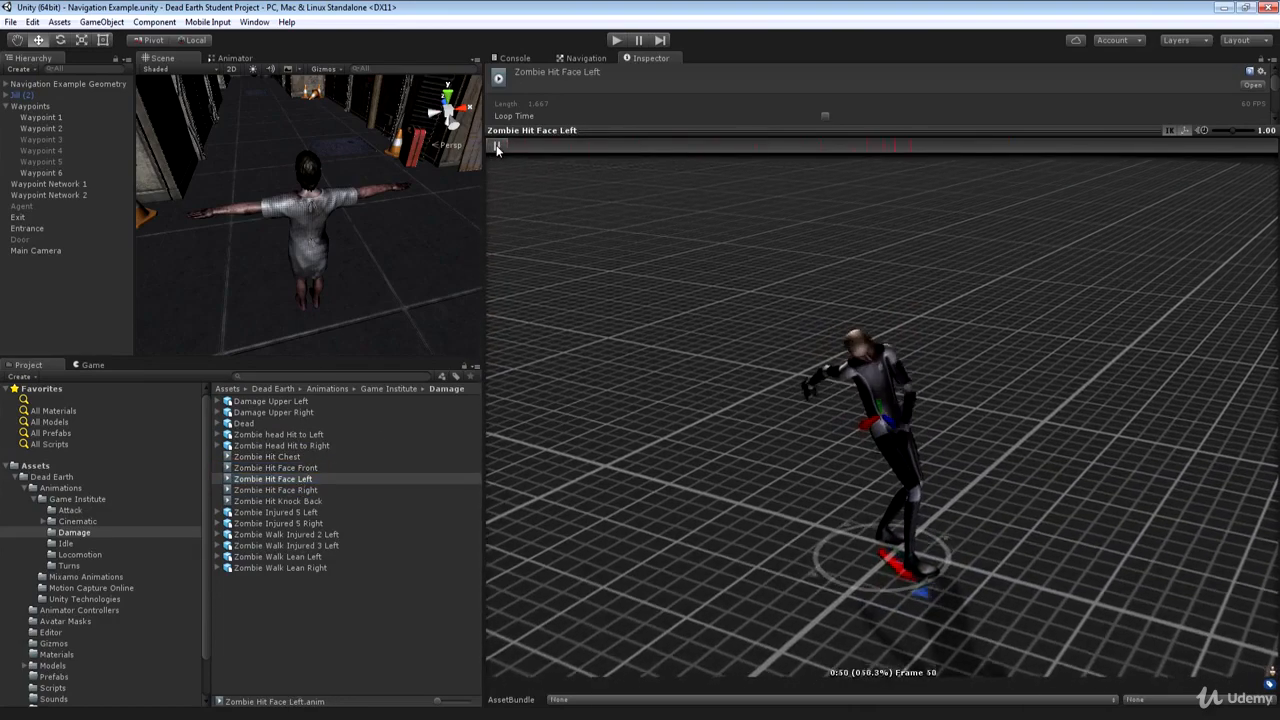
click(300, 490)
click(499, 145)
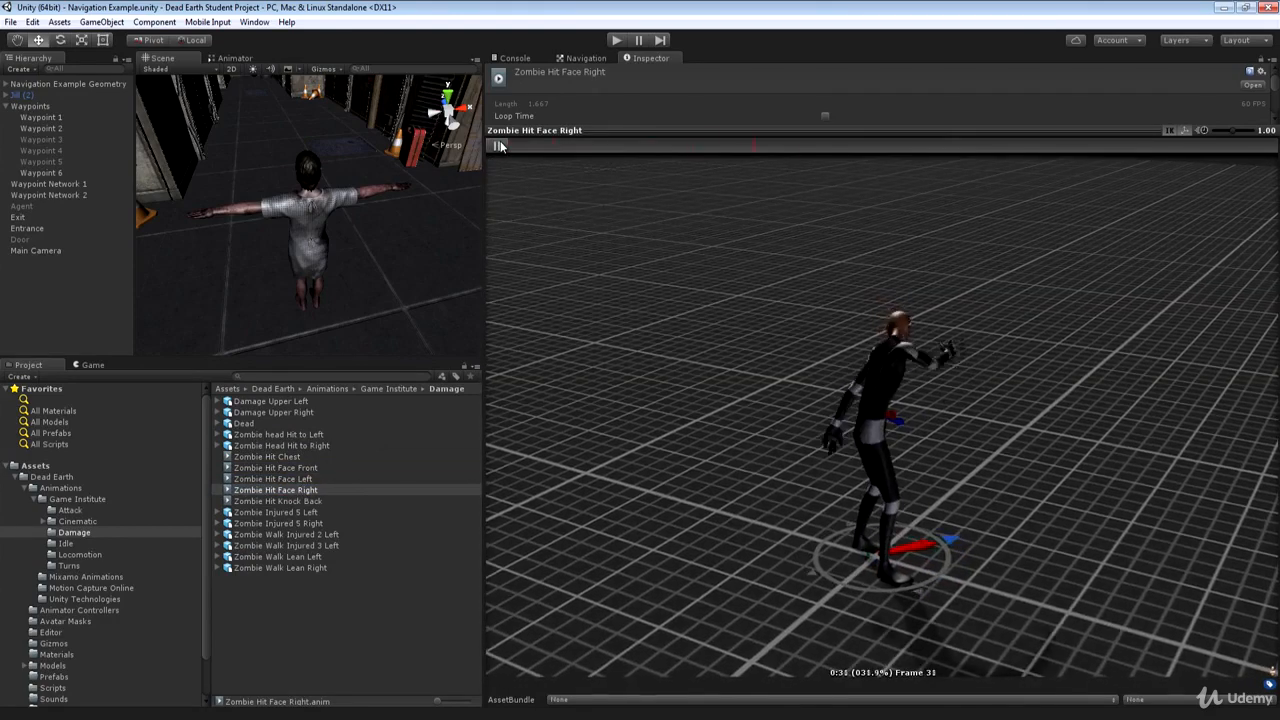
Step: Play the Zombie Hit Knock Back animation, pausing it partway and resuming playback
click(306, 501)
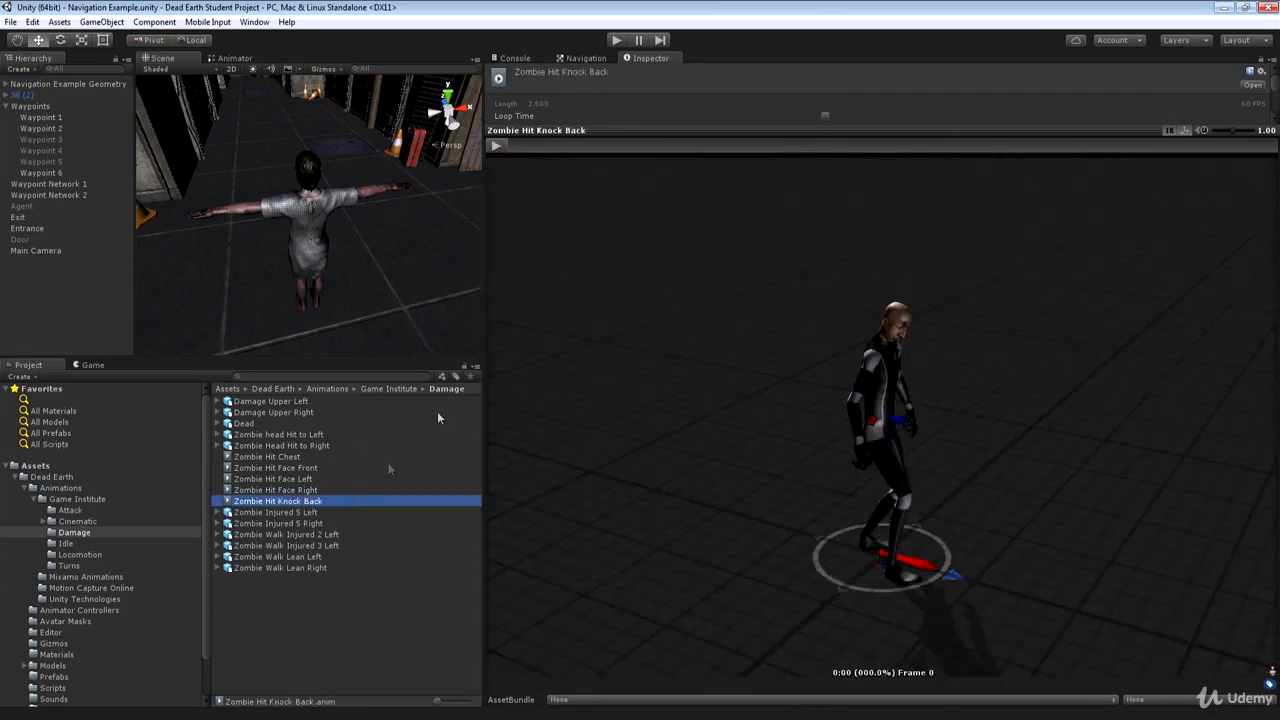
click(497, 146)
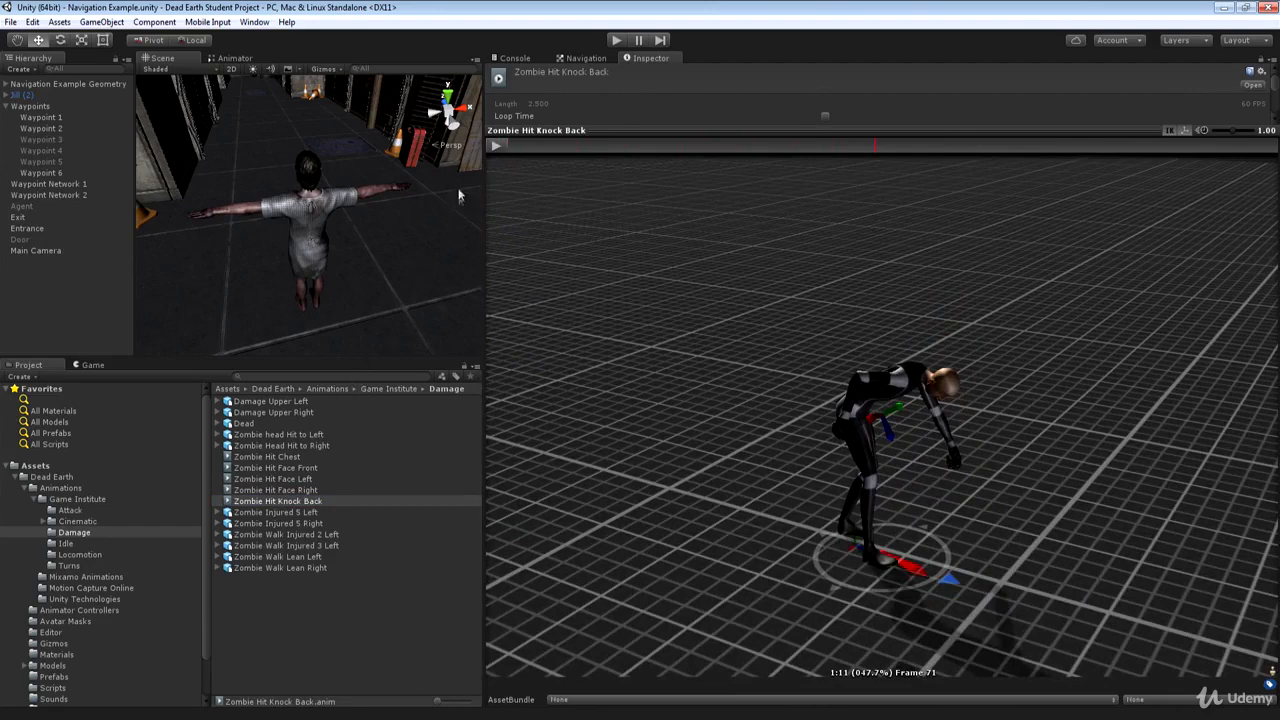
click(495, 146)
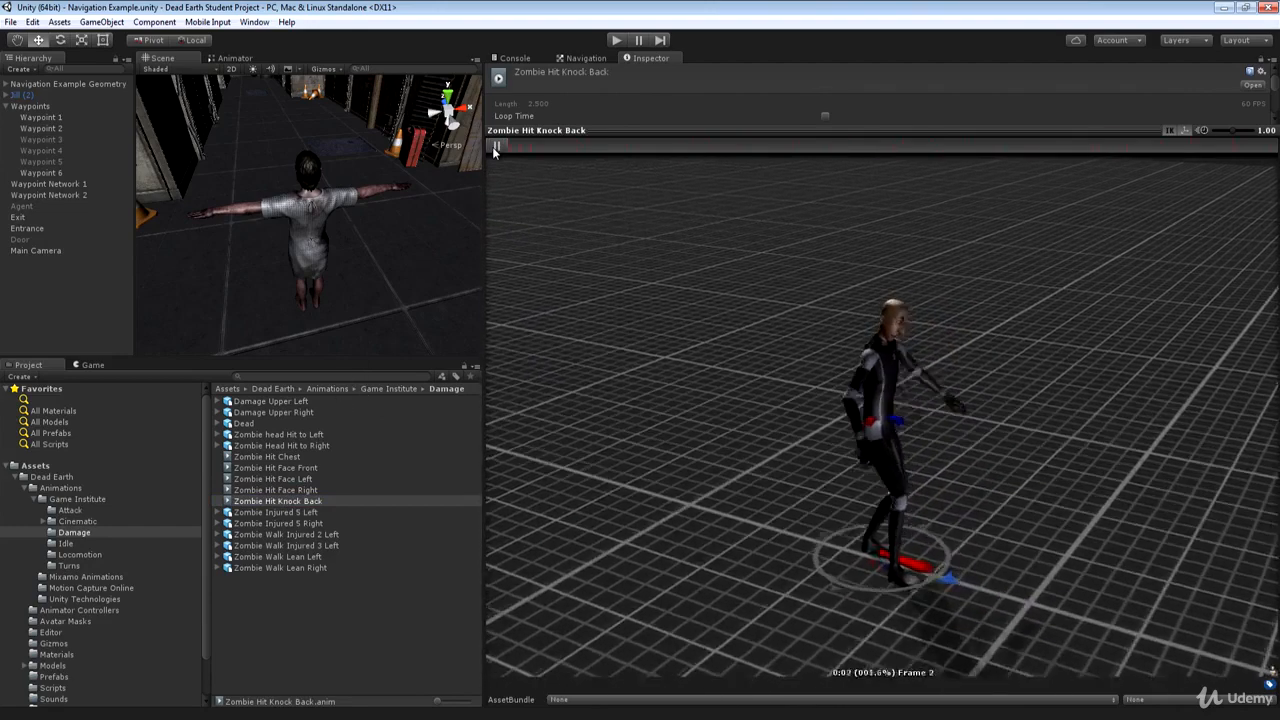
Step: Play the Zombie Injured 5 Left animation and bring up Zombie Injured 5 Right in the preview
click(322, 513)
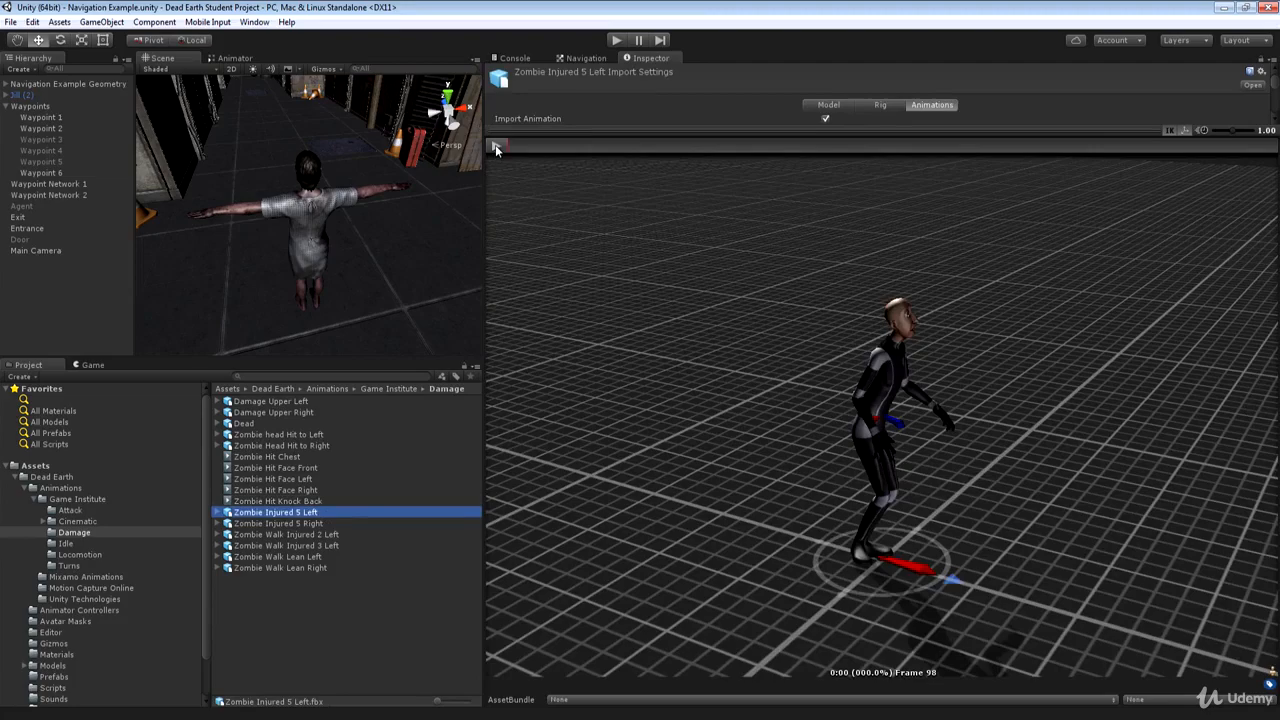
click(497, 146)
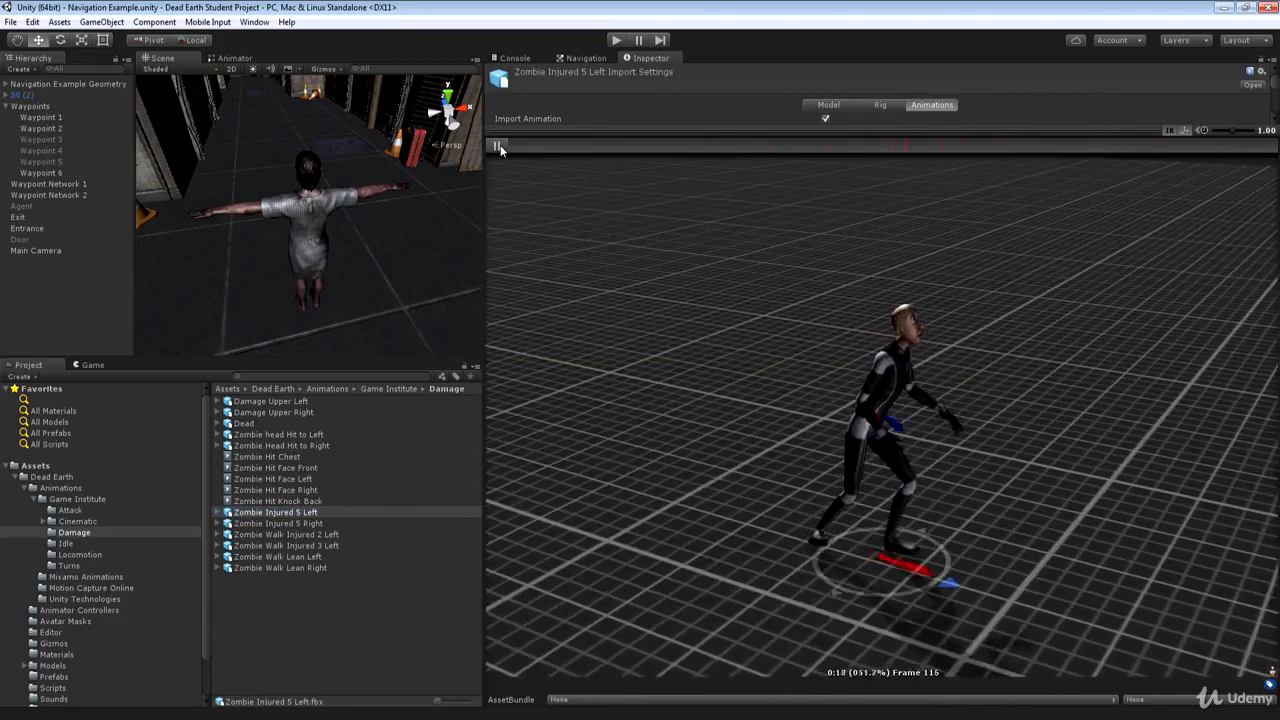
click(310, 523)
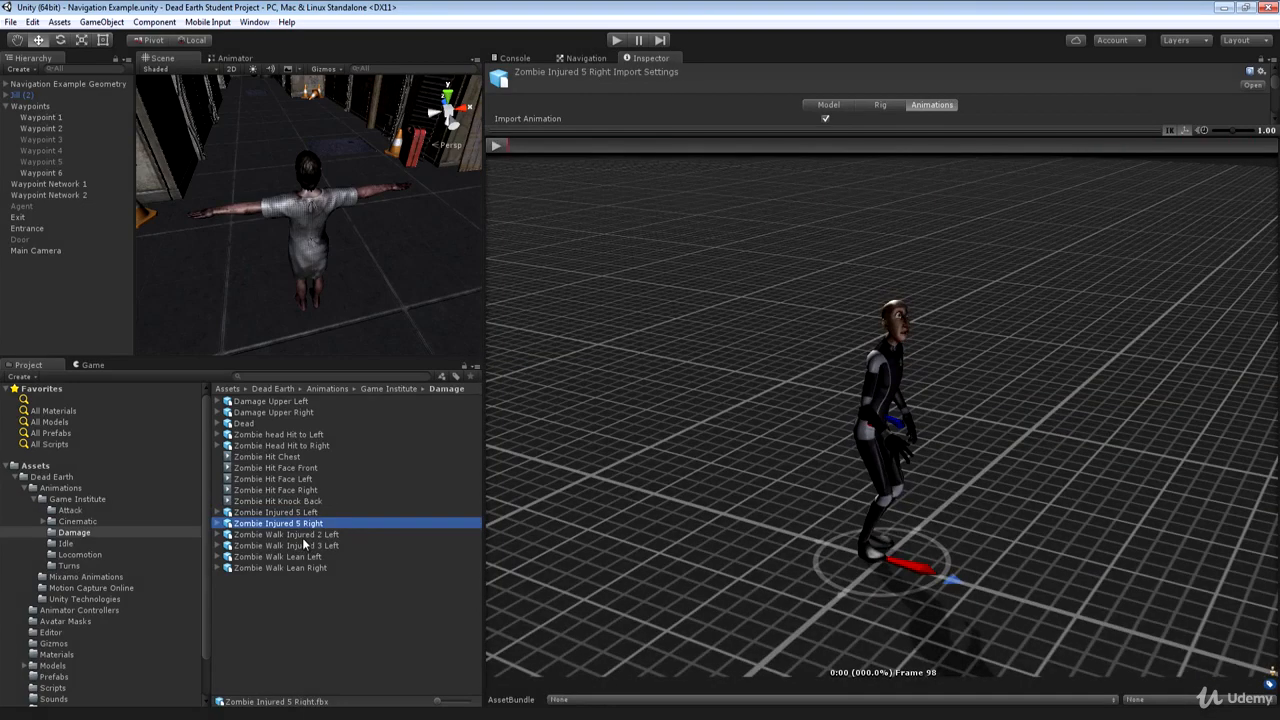
Step: Play the Zombie Walk Injured 2 Left animation, examine it from nearer the front, and pause it
click(306, 535)
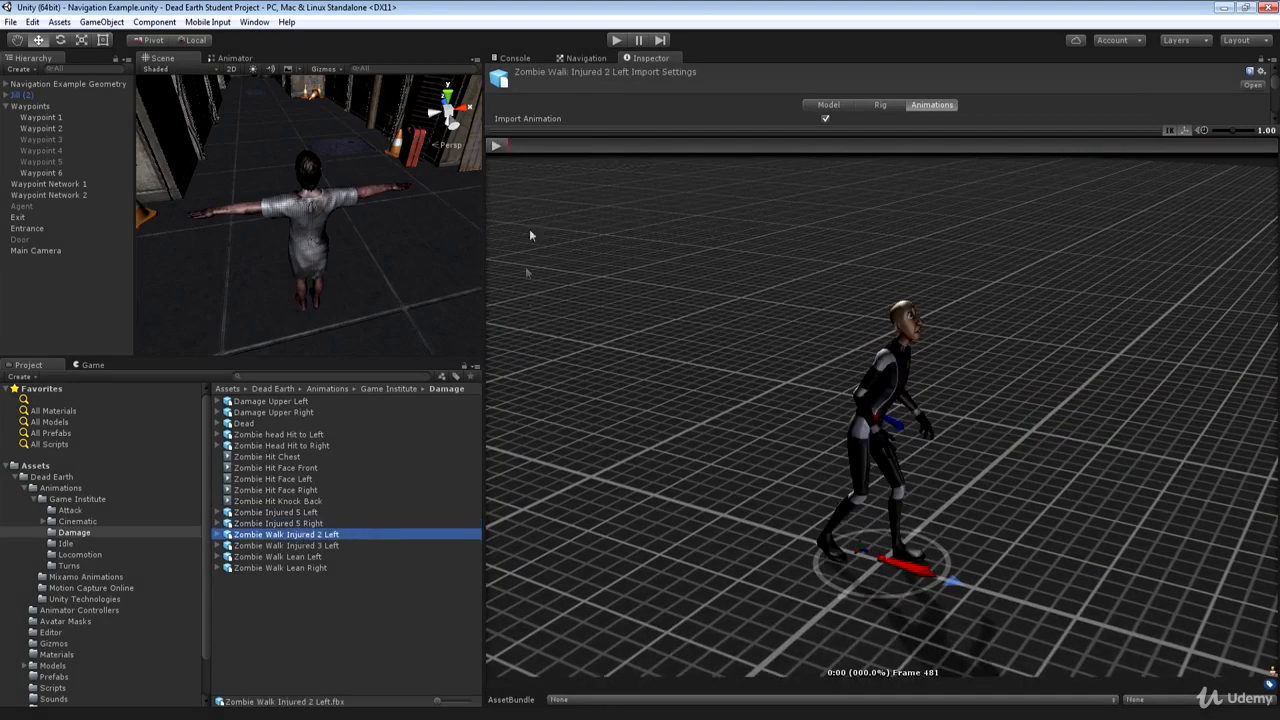
click(495, 148)
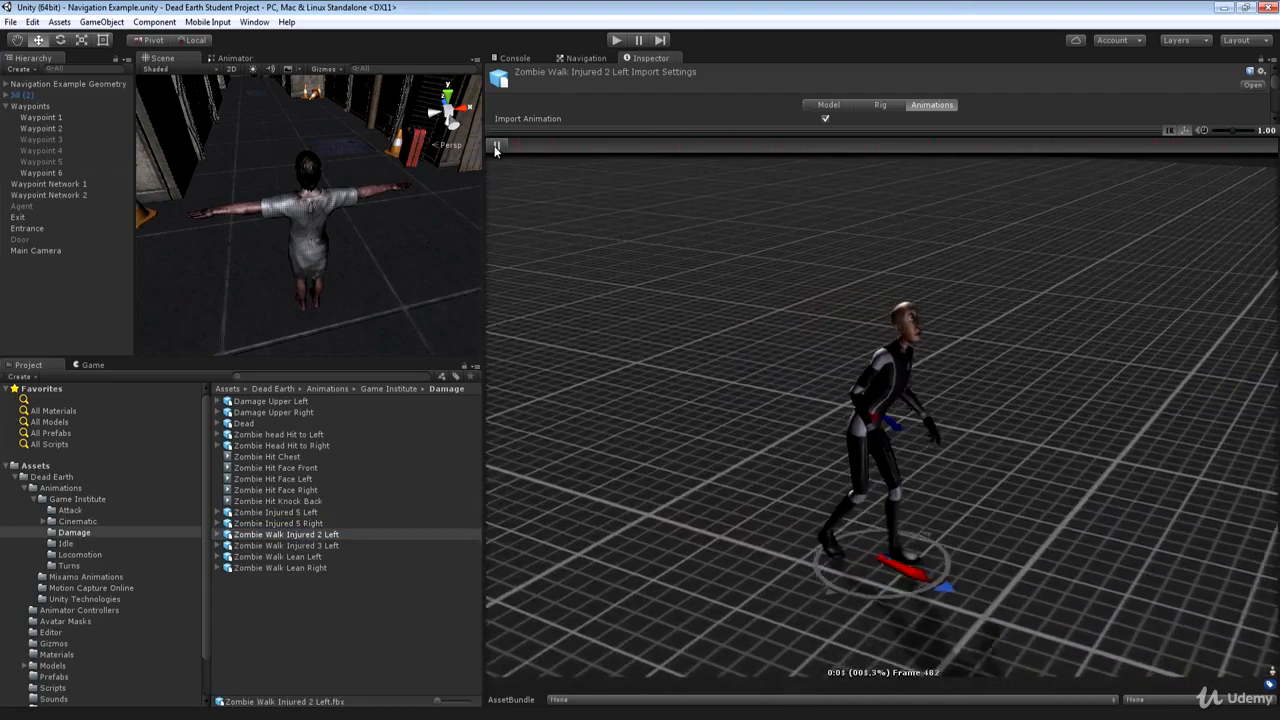
drag(935, 418, 790, 404)
click(499, 149)
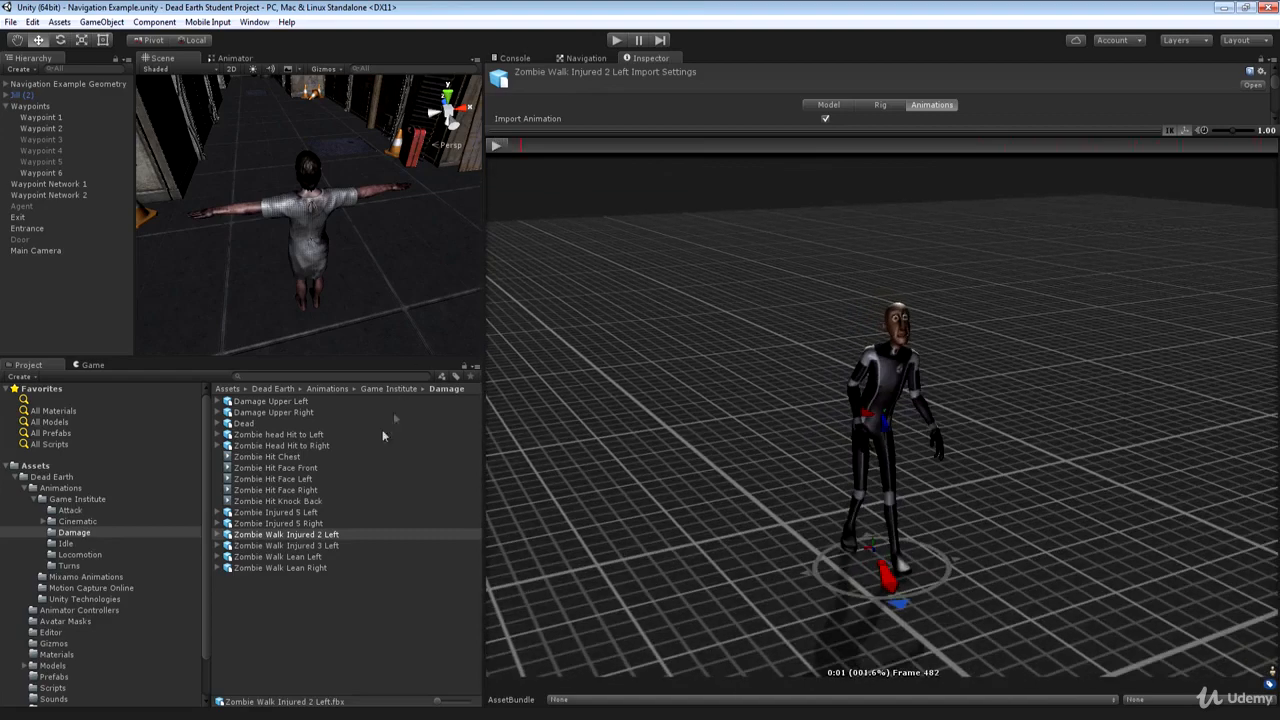
Step: Play the Zombie Walk Lean Left animation viewed from the front, and play Zombie Walk Lean Right
click(314, 558)
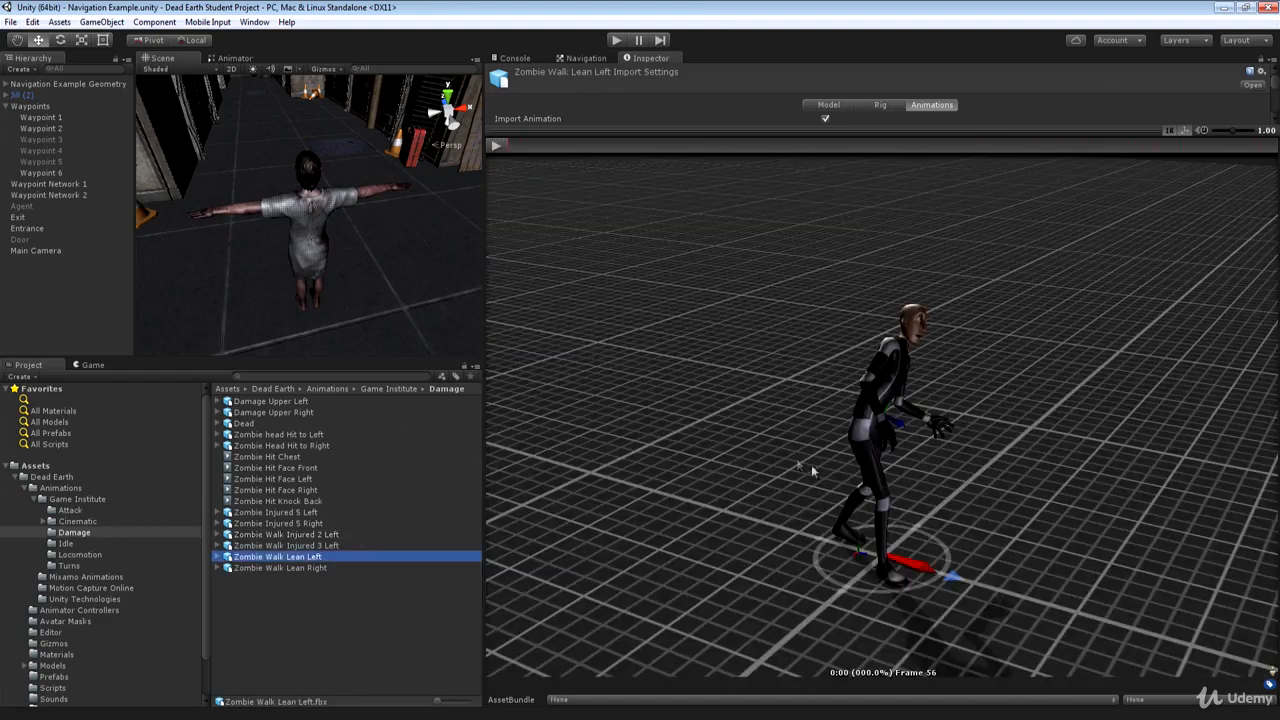
drag(812, 470, 700, 462)
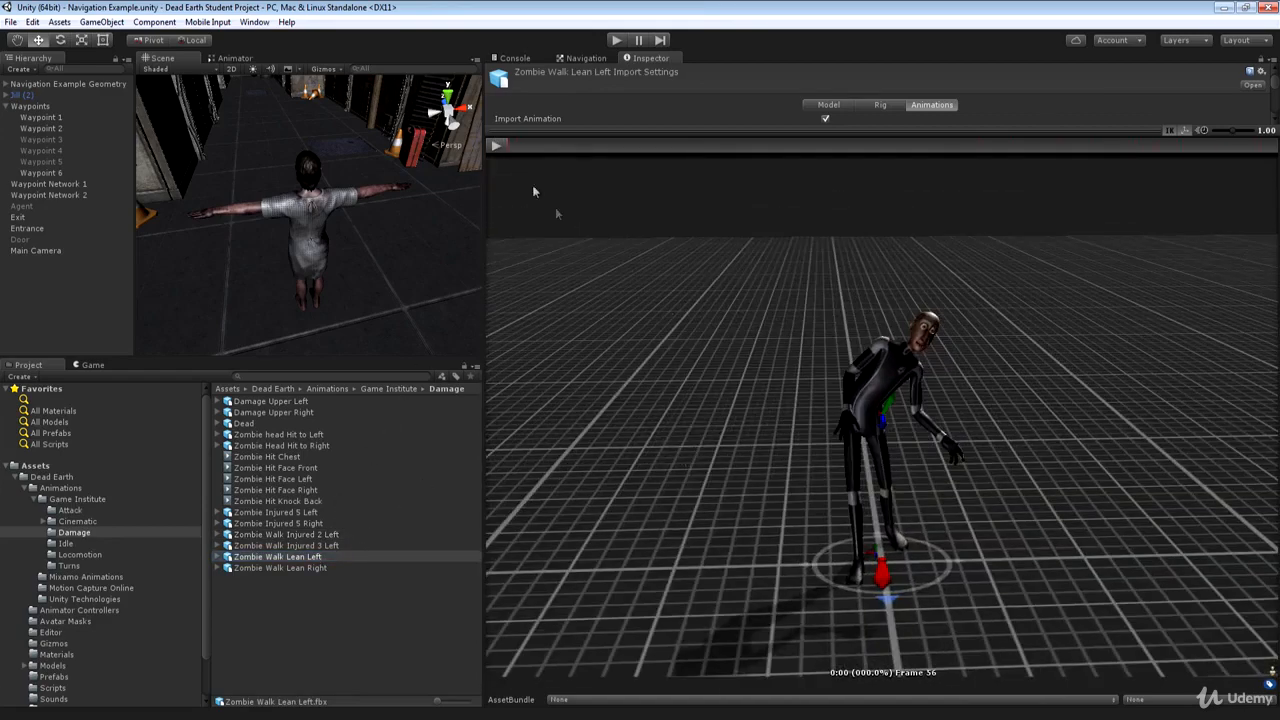
click(499, 148)
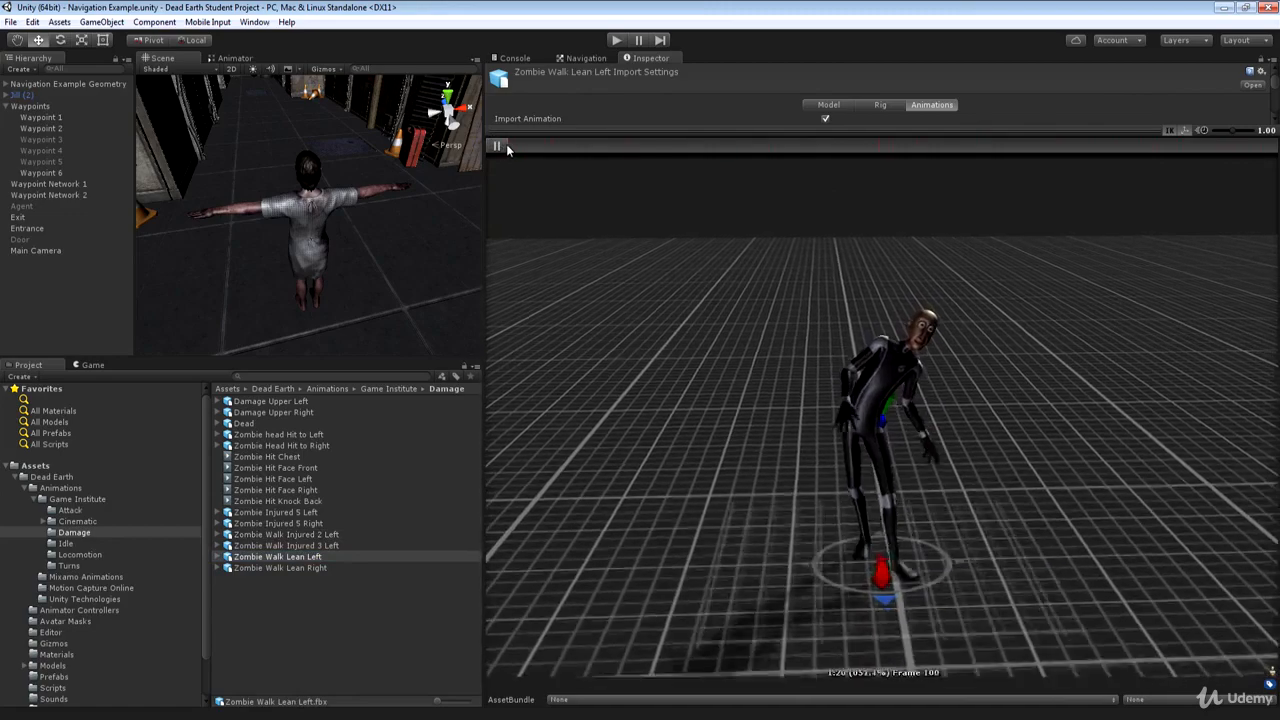
click(322, 557)
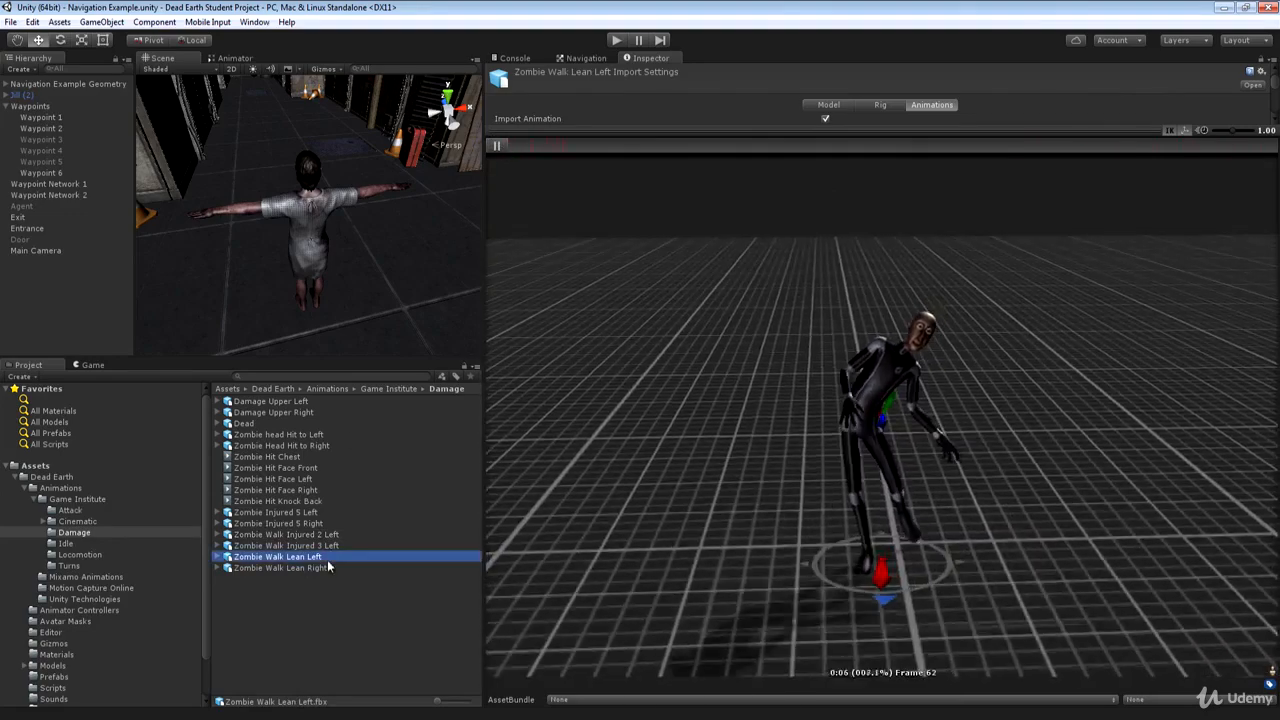
click(325, 567)
click(495, 147)
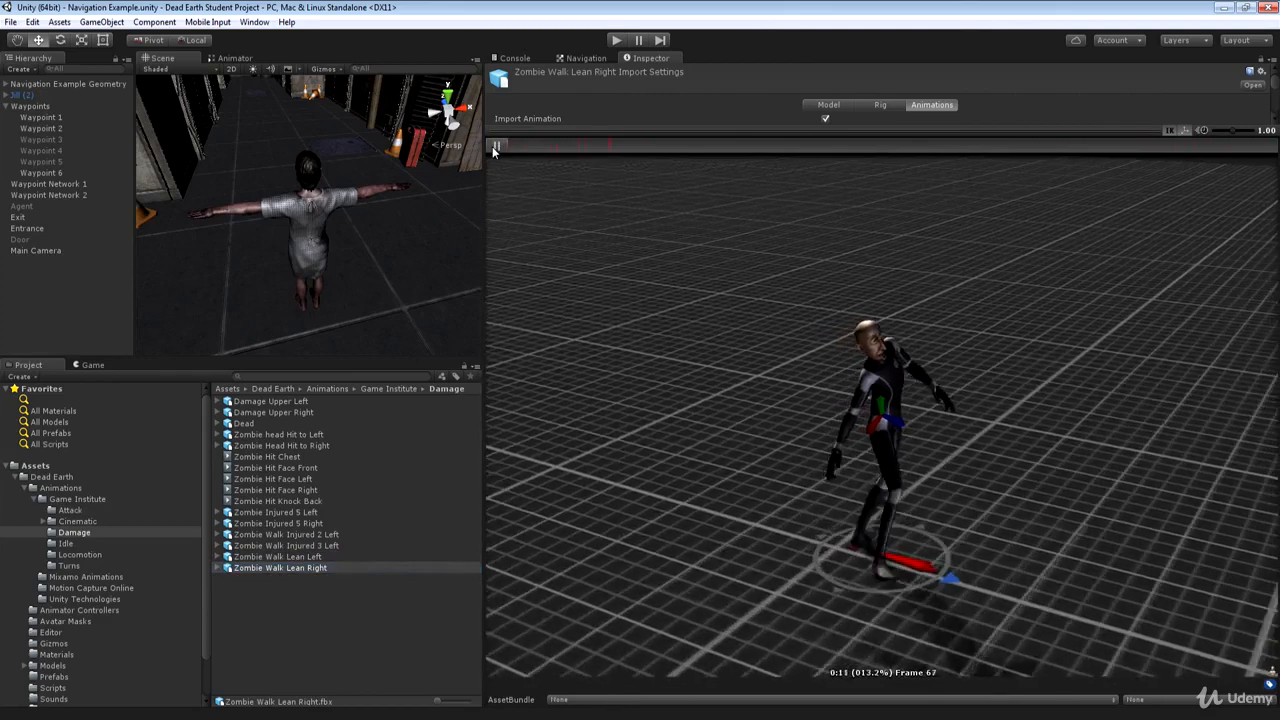
Step: Open the Game Institute Idle folder and preview Zombie Idle 1 and Zombie Idle 2 from different angles
click(70, 544)
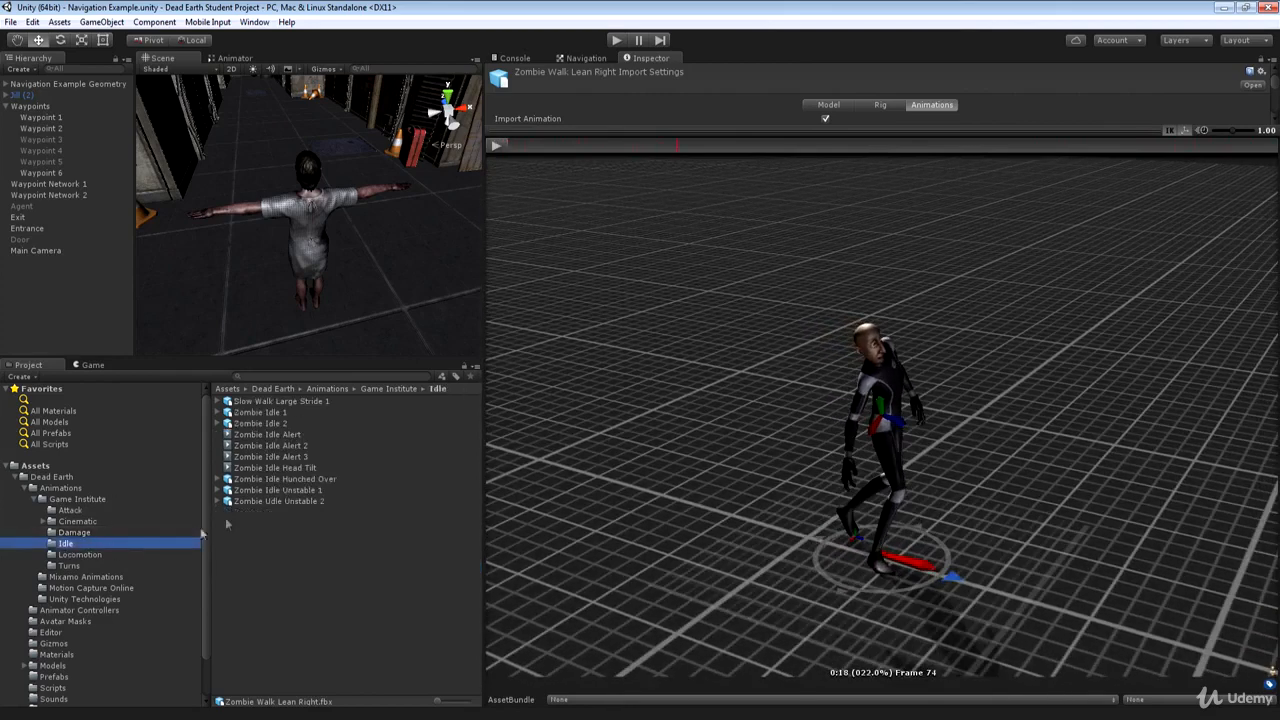
click(262, 412)
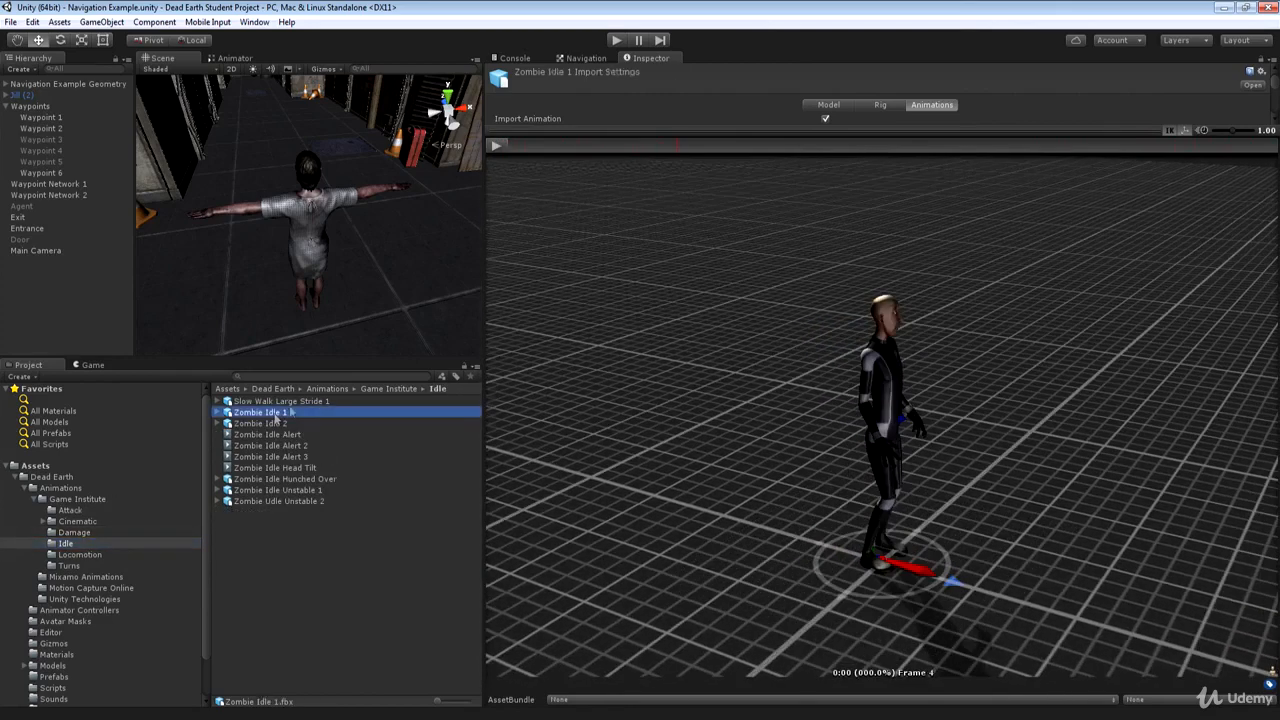
click(496, 146)
drag(720, 330, 683, 360)
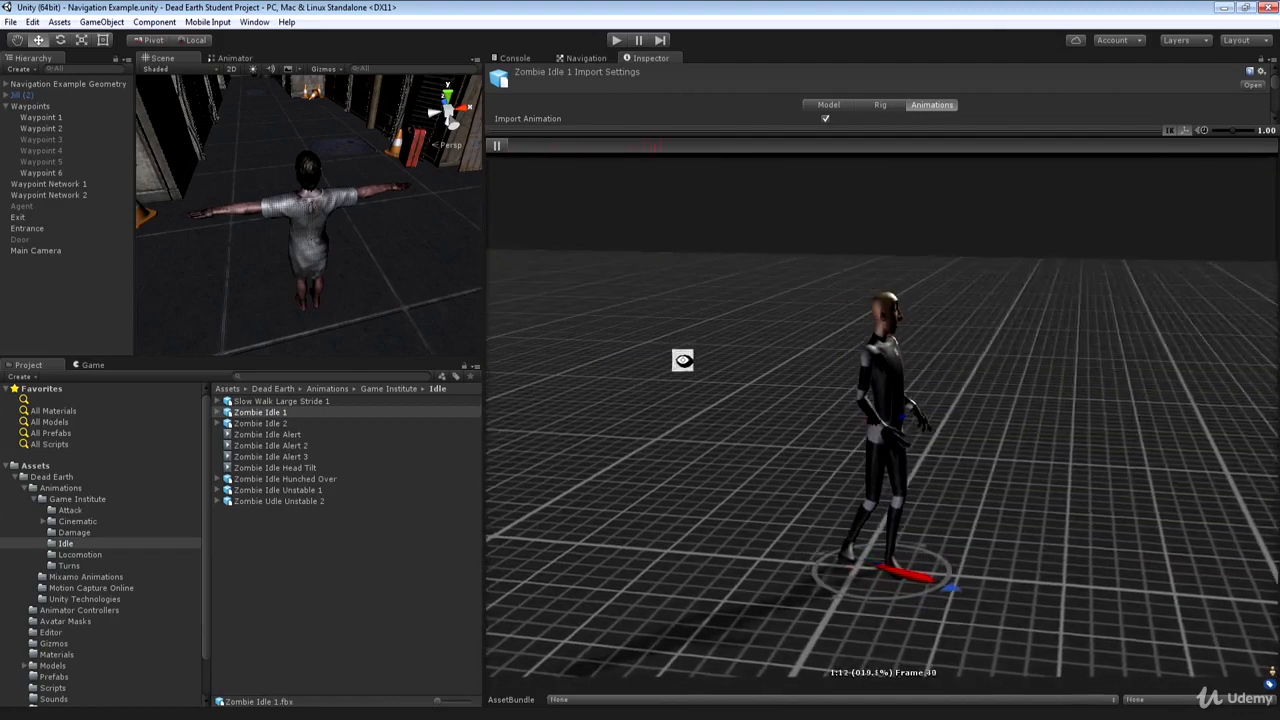
click(262, 423)
click(496, 146)
drag(740, 415, 794, 418)
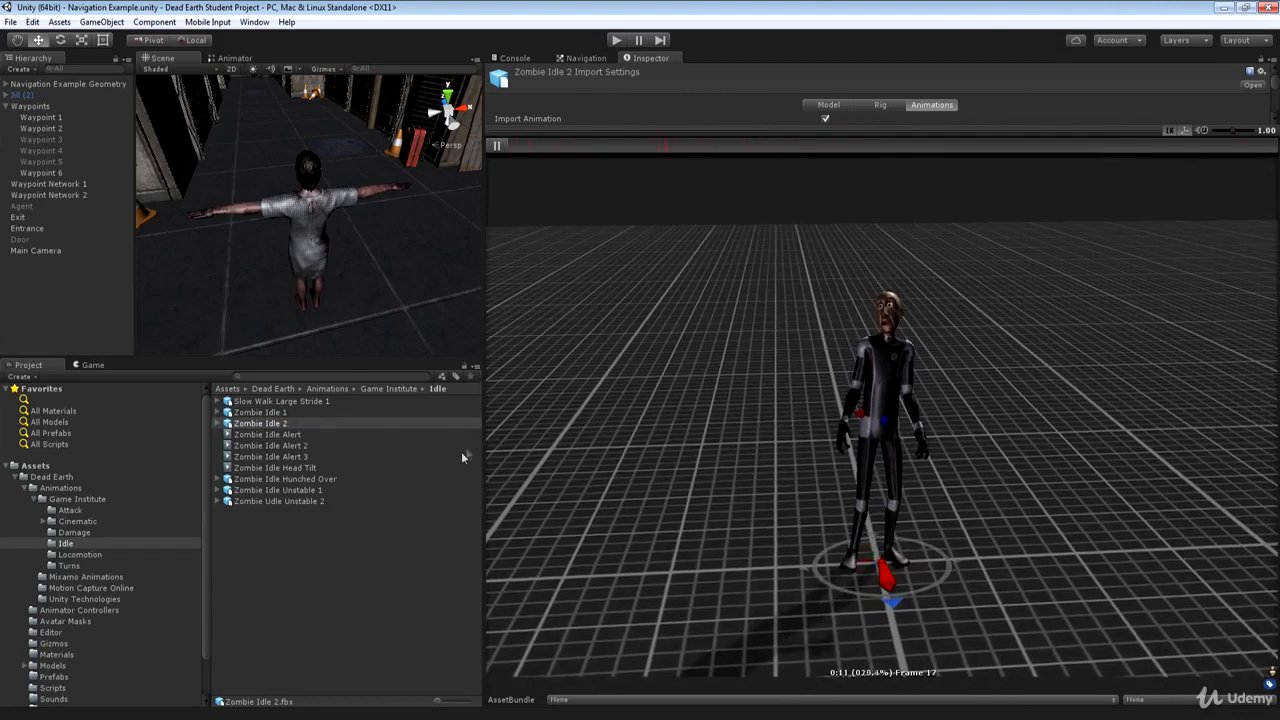
Step: Play the Zombie Idle Alert and Zombie Idle Alert 2 animations, examining Alert 2 from the front
click(276, 434)
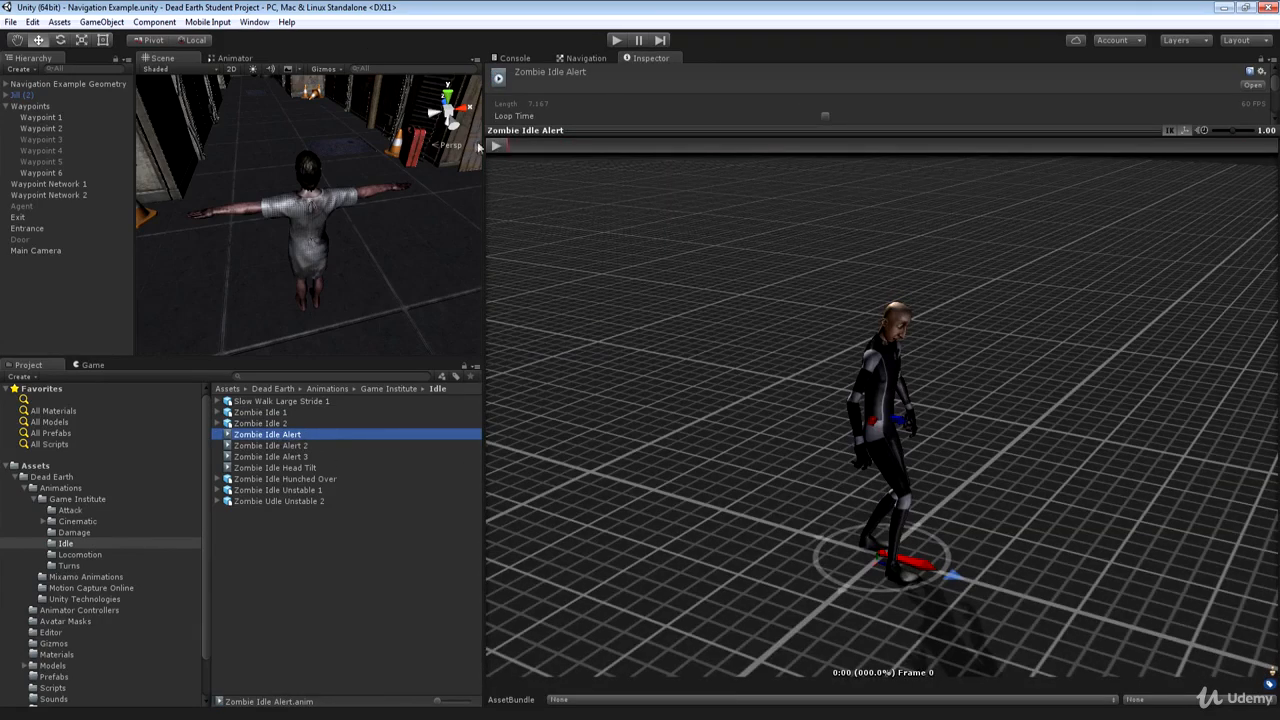
click(497, 147)
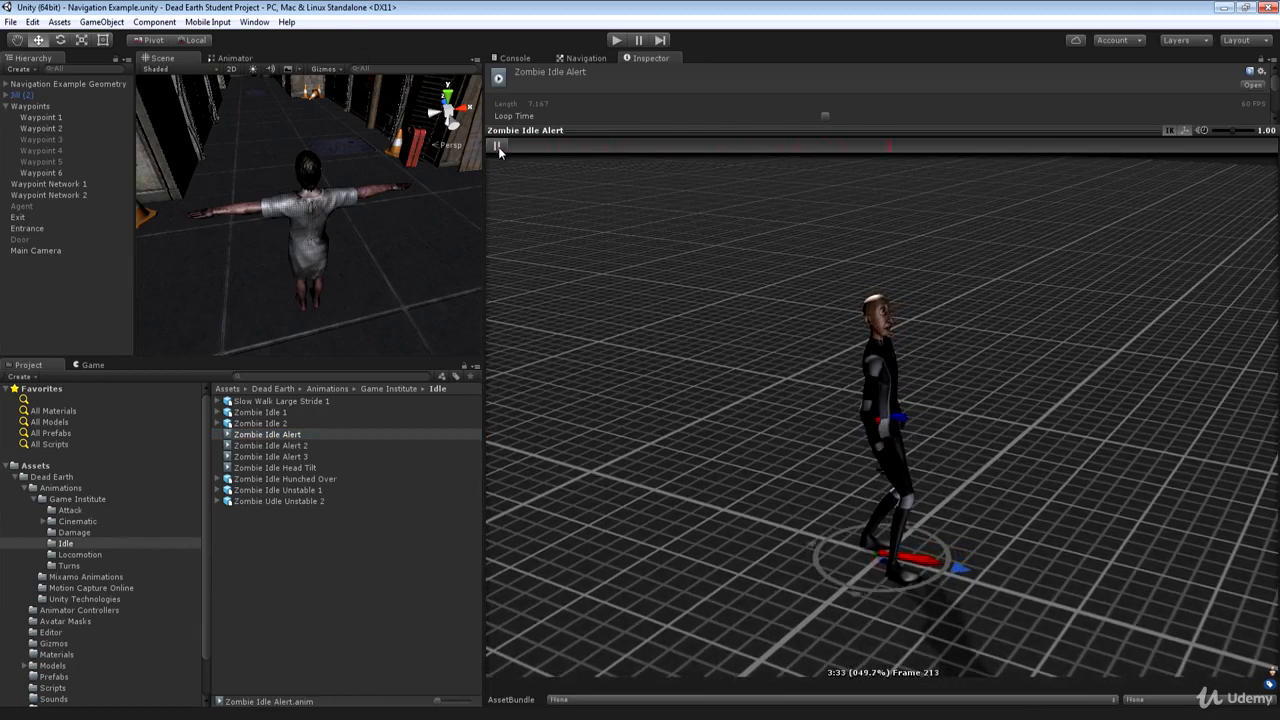
click(497, 147)
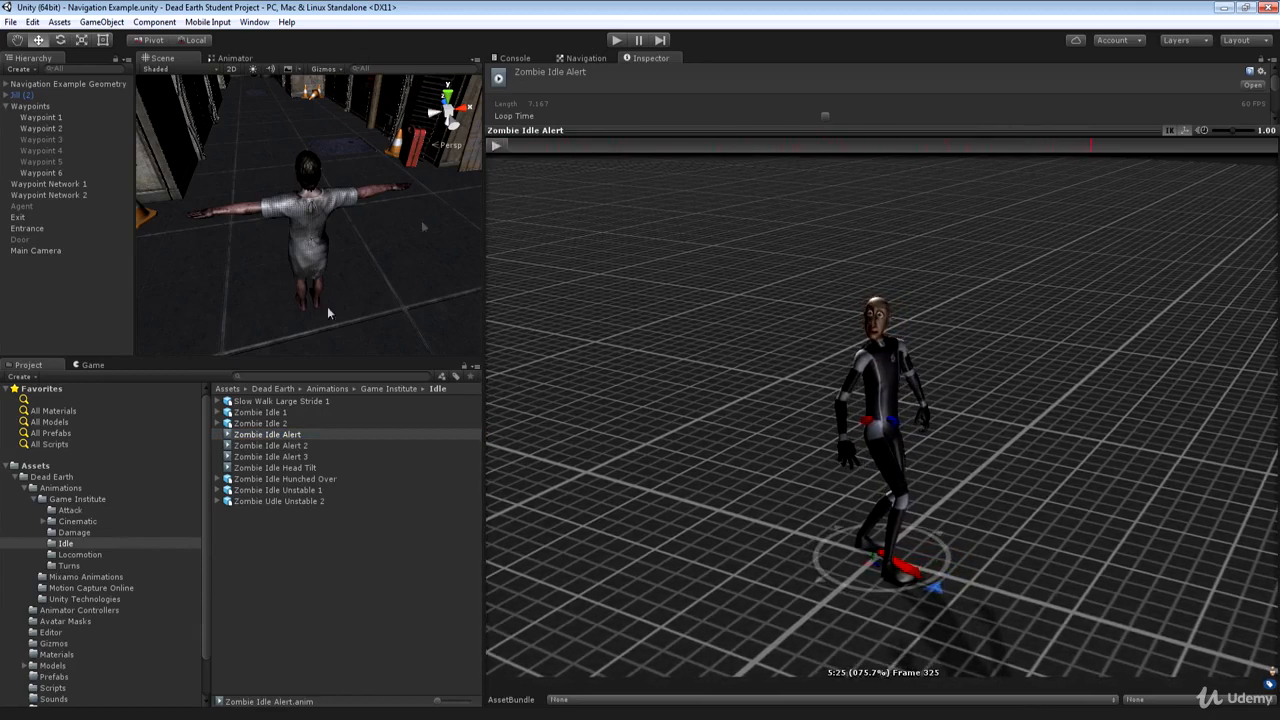
click(248, 446)
click(497, 147)
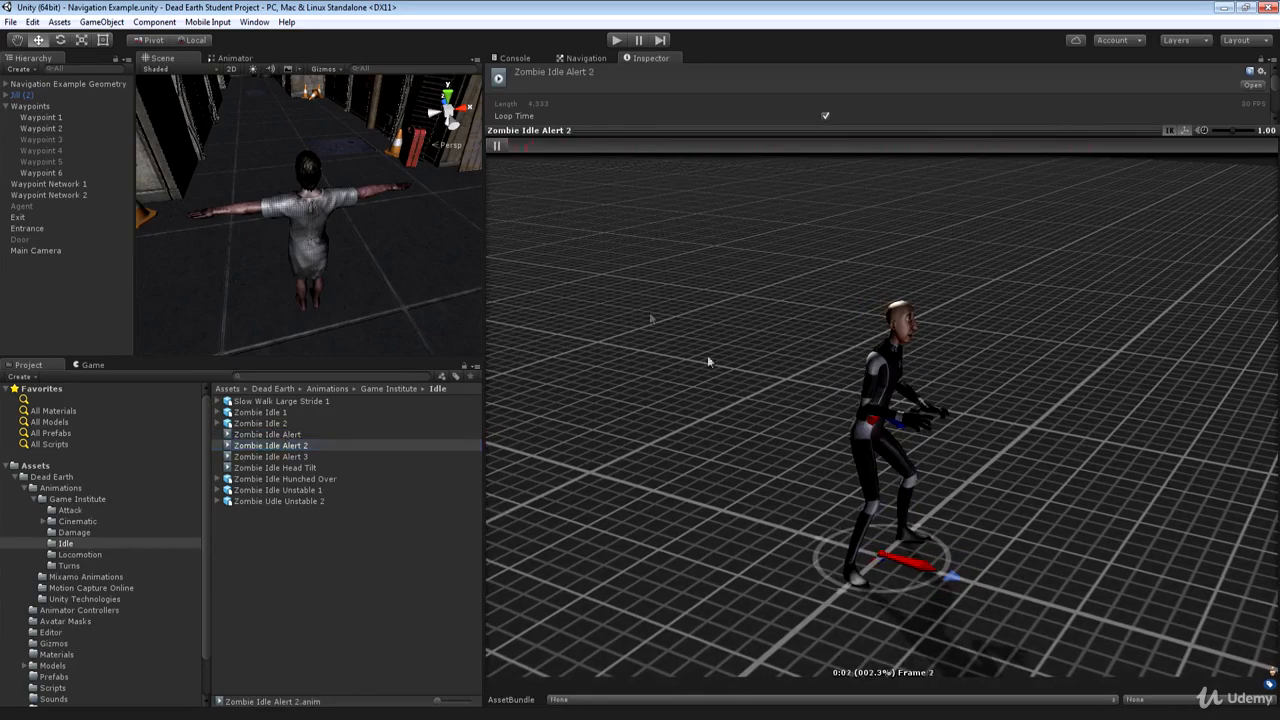
drag(850, 460, 716, 384)
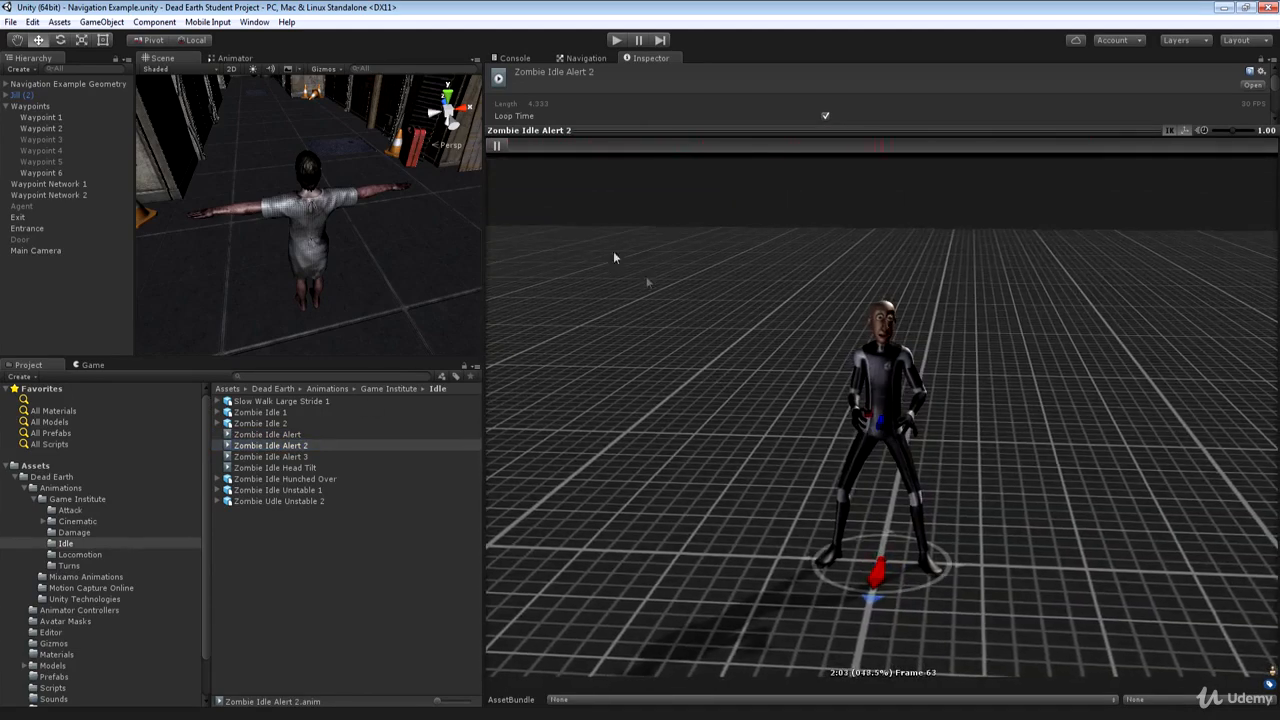
click(495, 147)
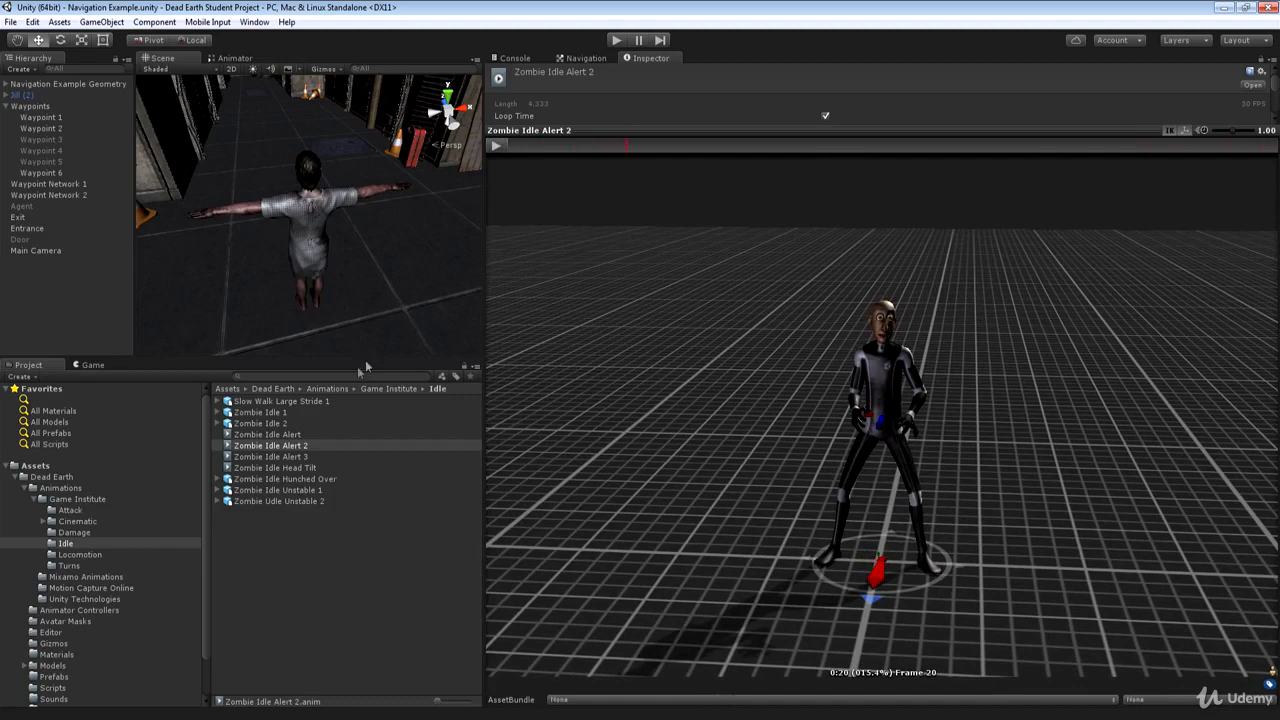
Step: Play the Zombie Idle Alert 3 animation and examine Zombie Idle Head Tilt from the front
click(270, 456)
click(496, 147)
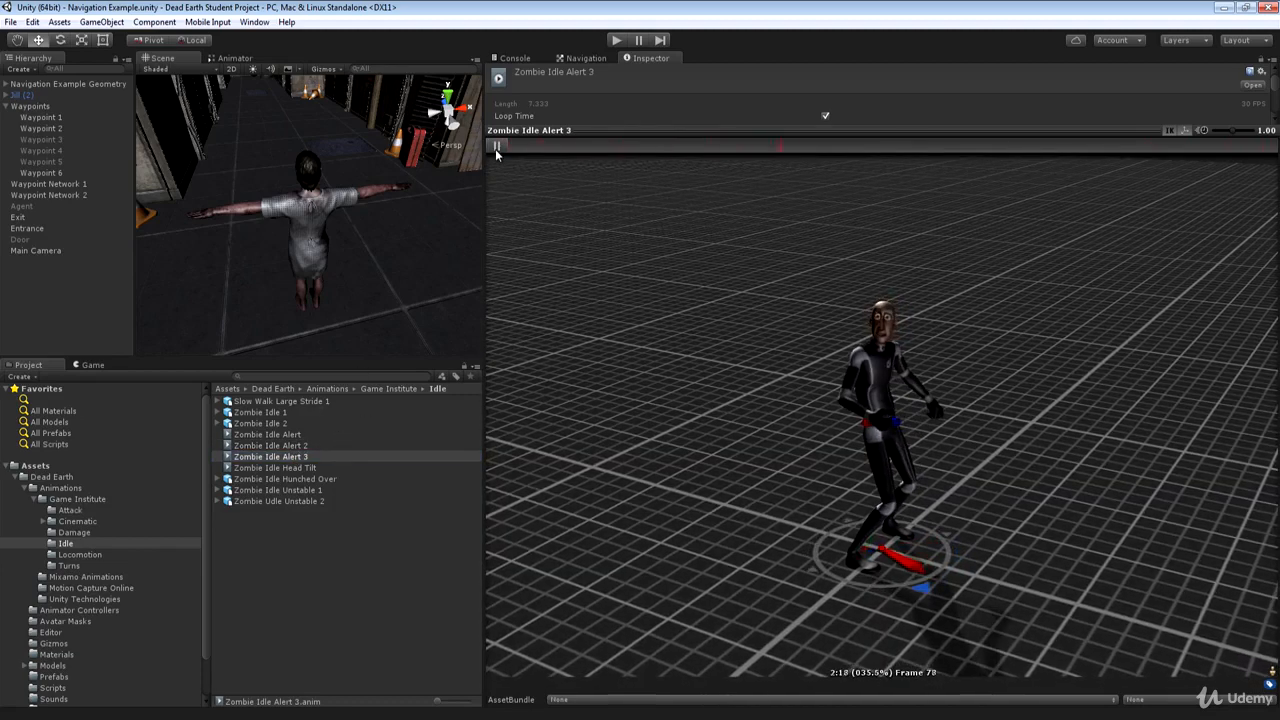
click(284, 468)
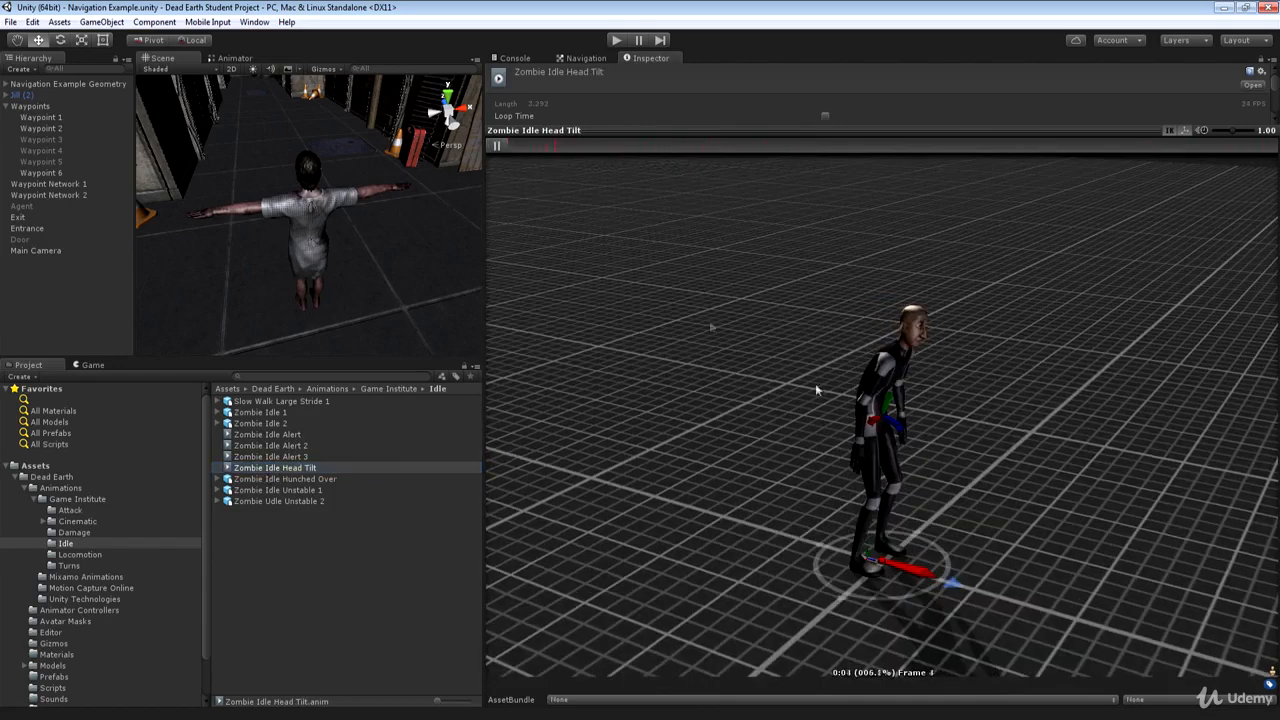
drag(815, 383, 733, 389)
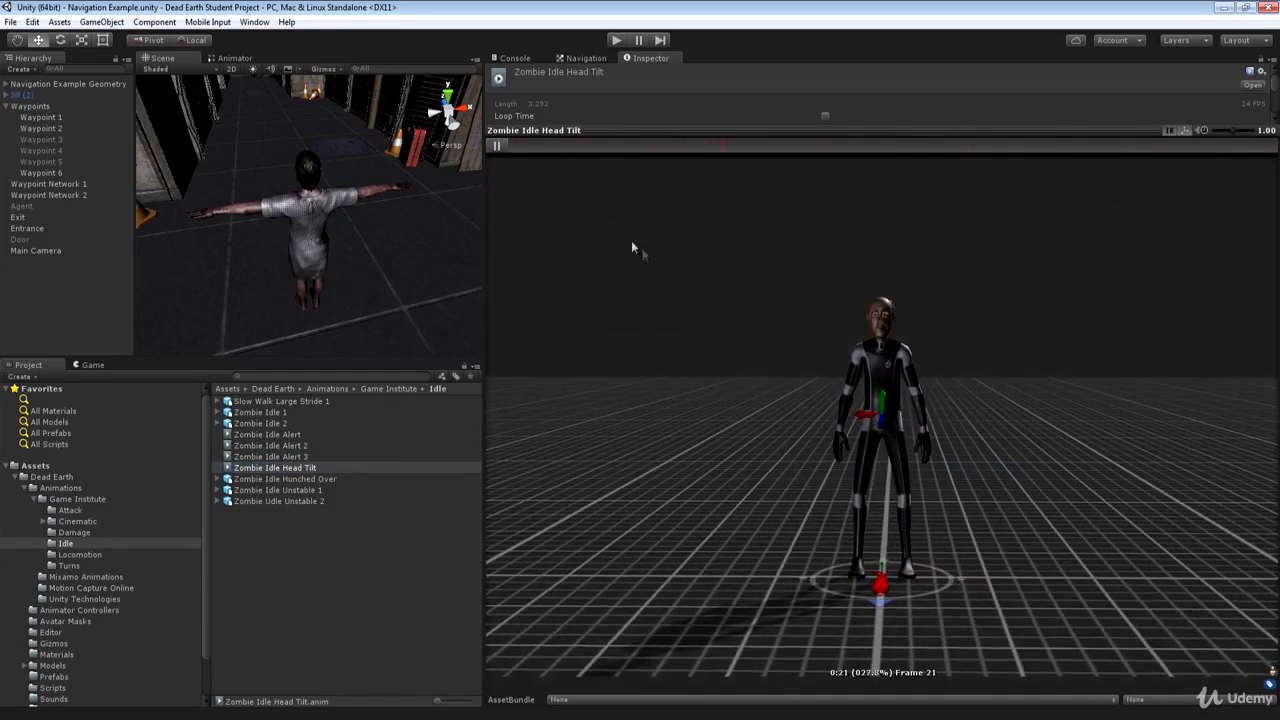
Step: Preview the Zombie Idle Hunched Over and Zombie Idle Unstable 1 animations from different angles
click(325, 480)
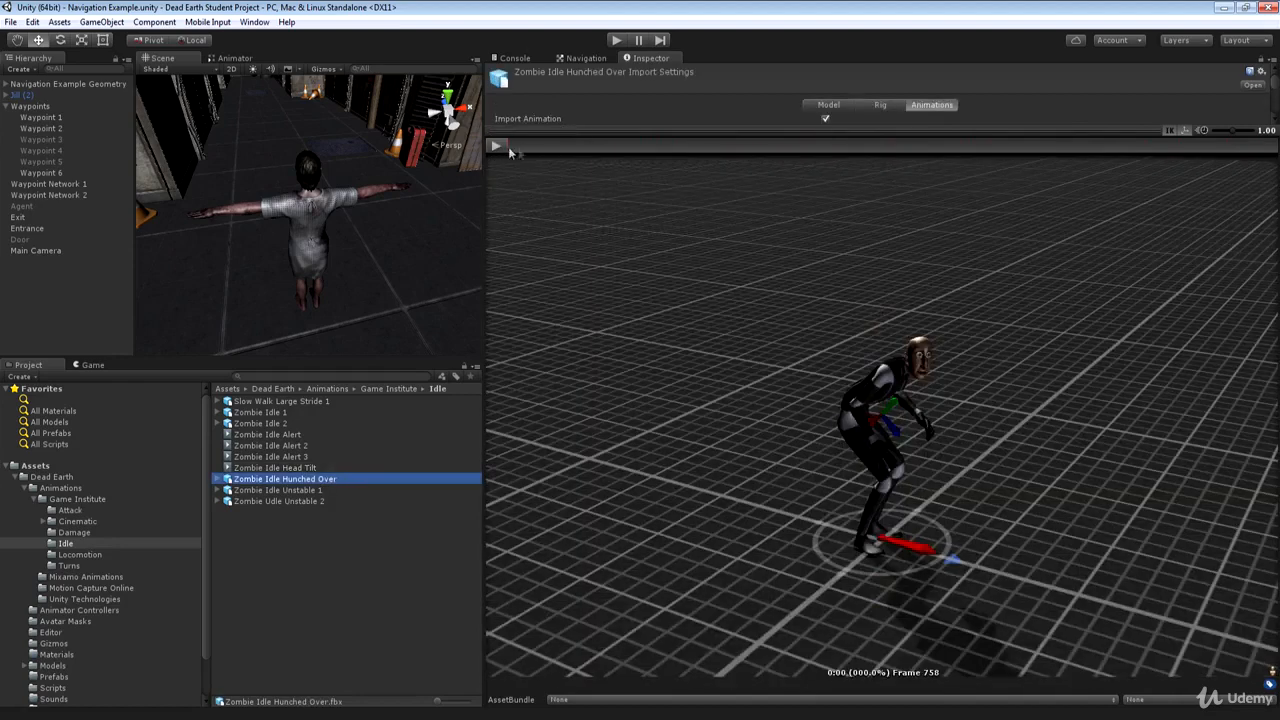
drag(868, 369, 952, 475)
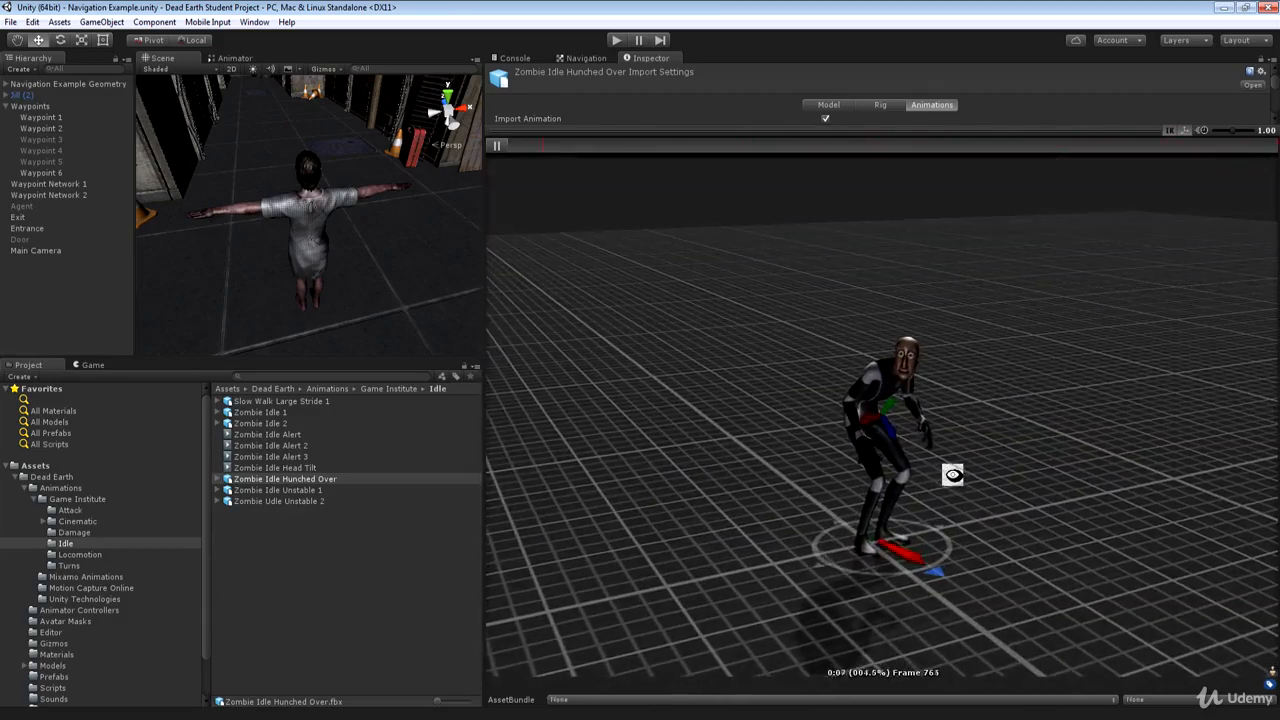
click(279, 494)
drag(803, 437, 645, 437)
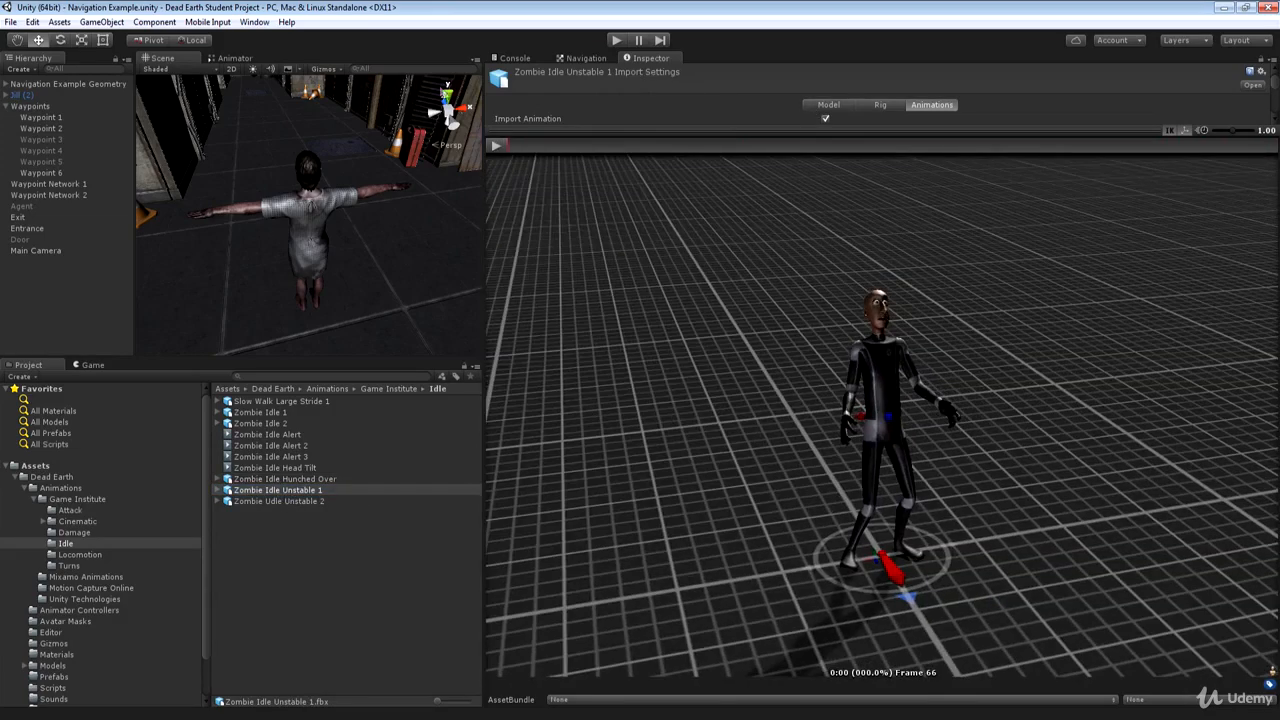
click(494, 147)
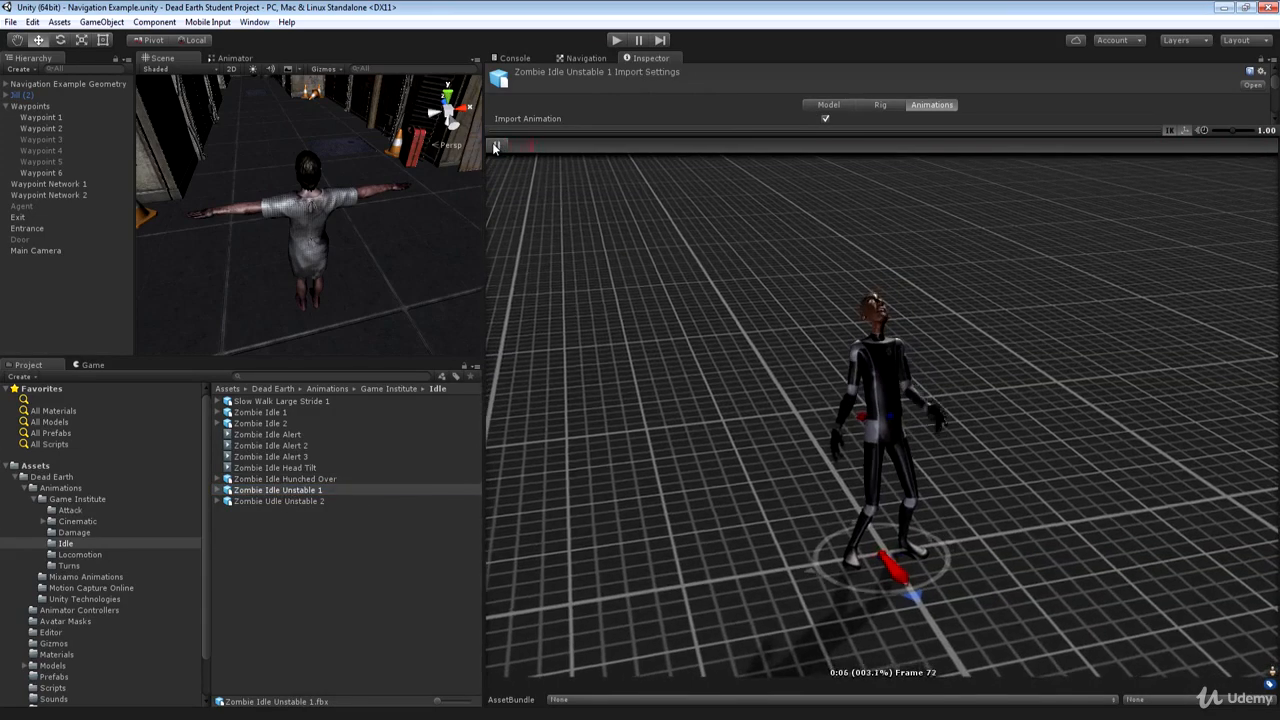
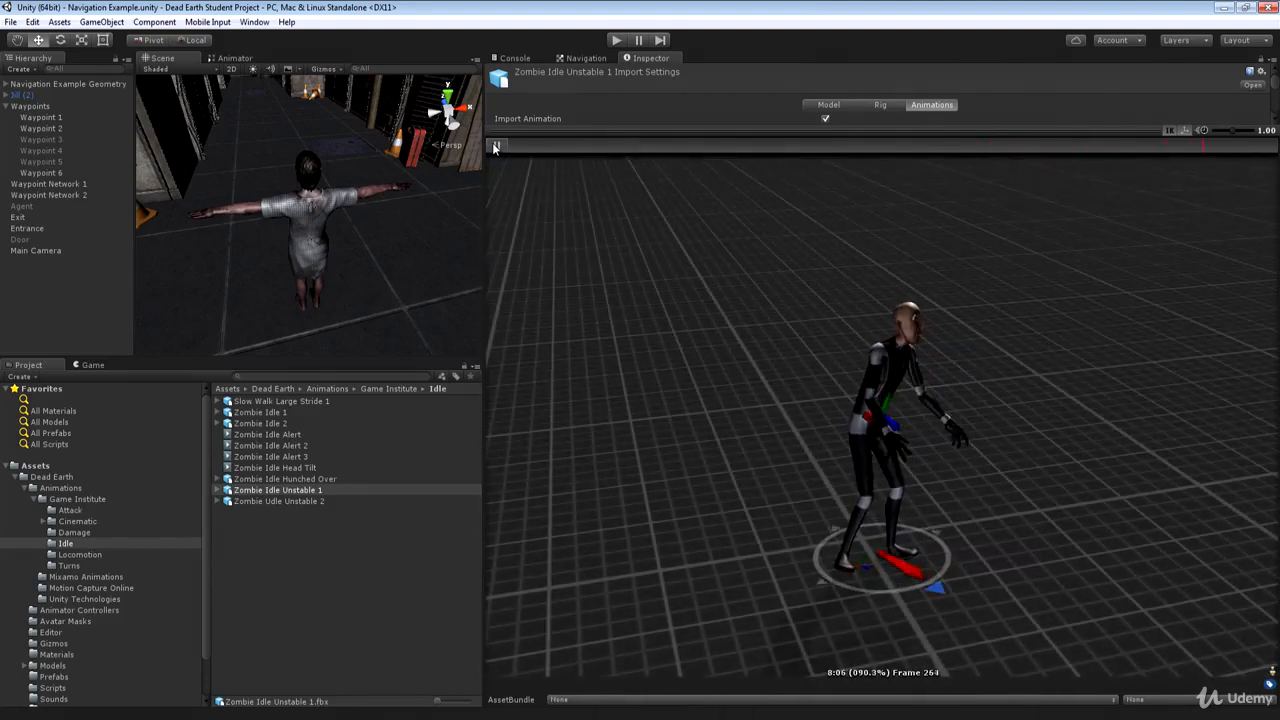
Step: Play the Zombie Udle Unstable 2 animation
click(262, 502)
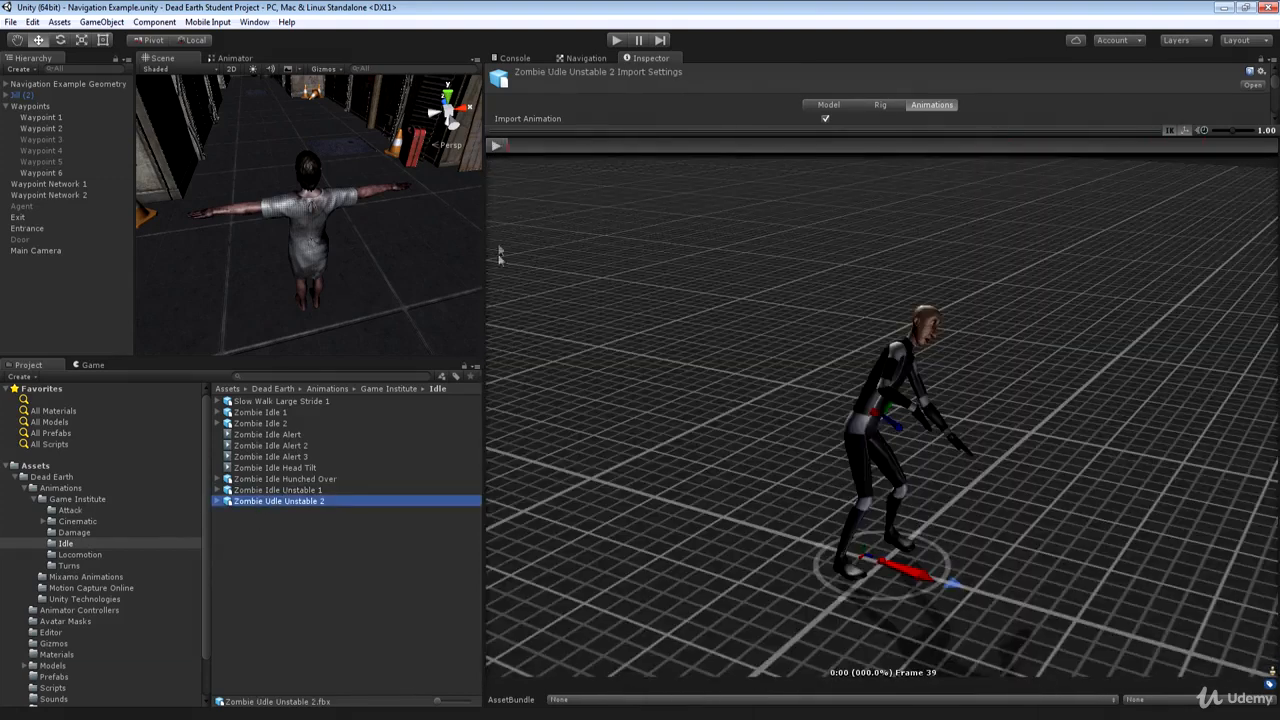
click(497, 147)
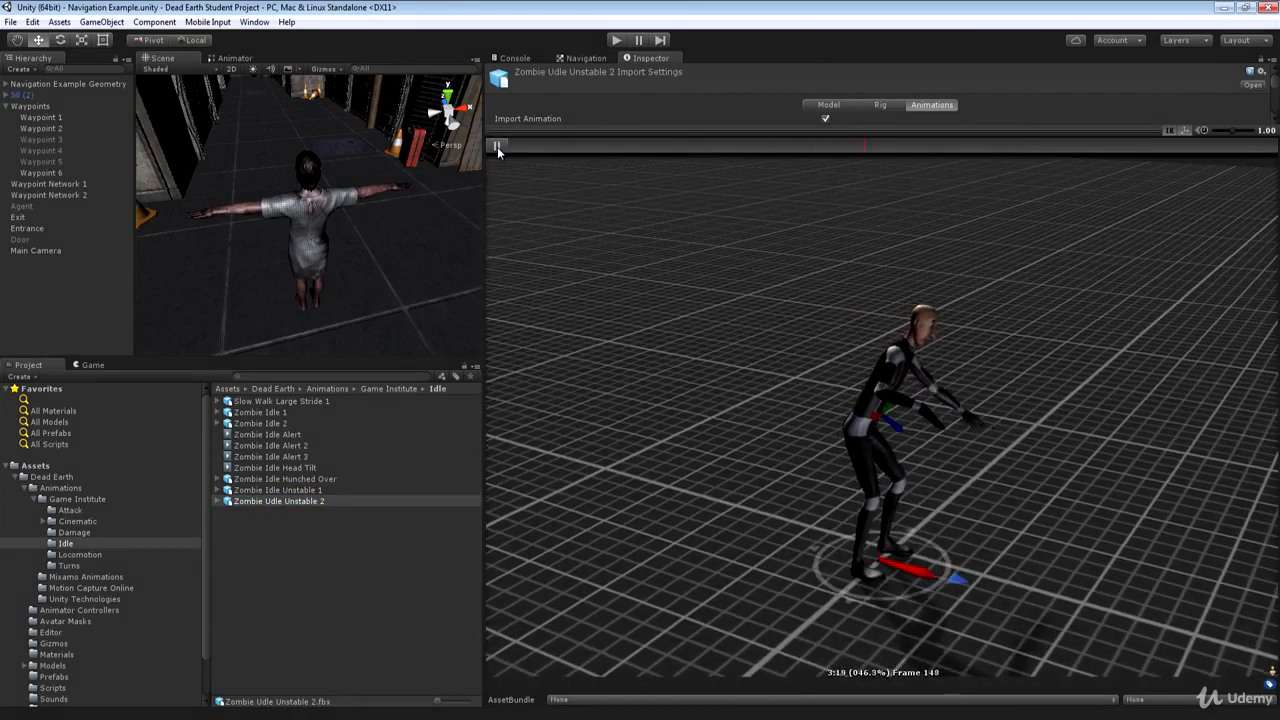
Step: Open the Game Institute Locomotion folder and preview the Pursuit 1 and Laboured Zombie Walk animations
click(79, 554)
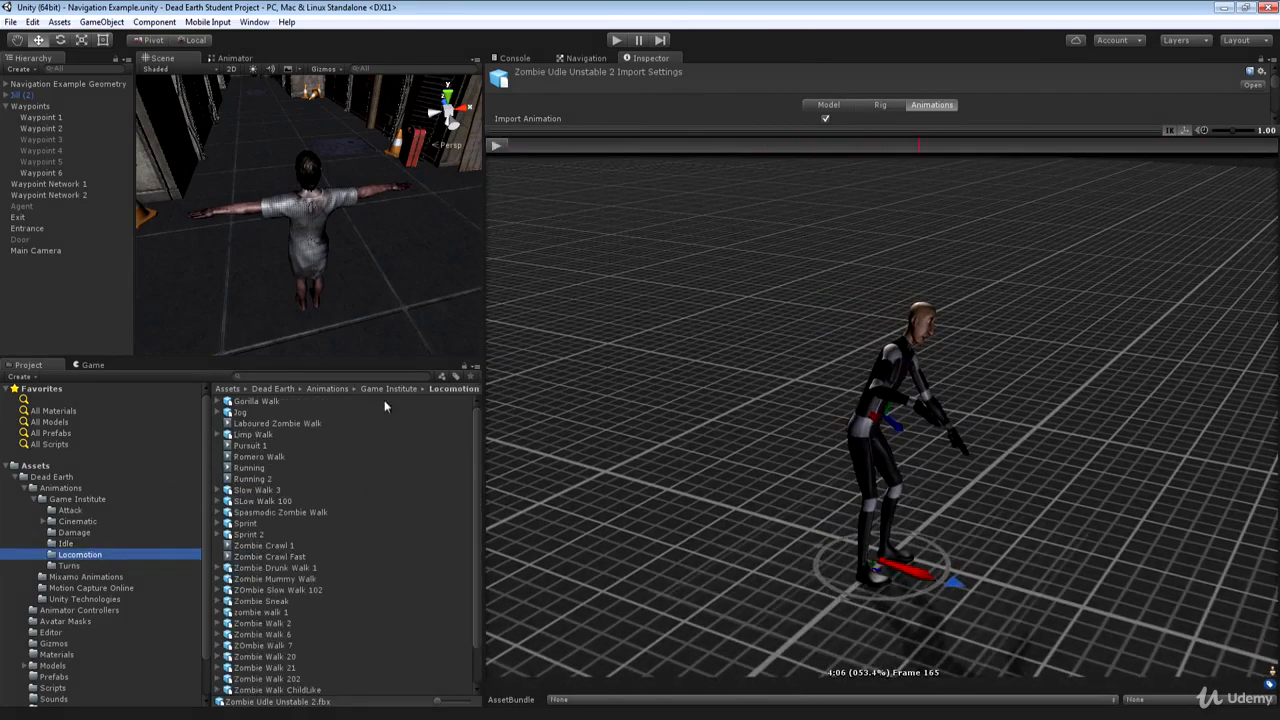
click(252, 445)
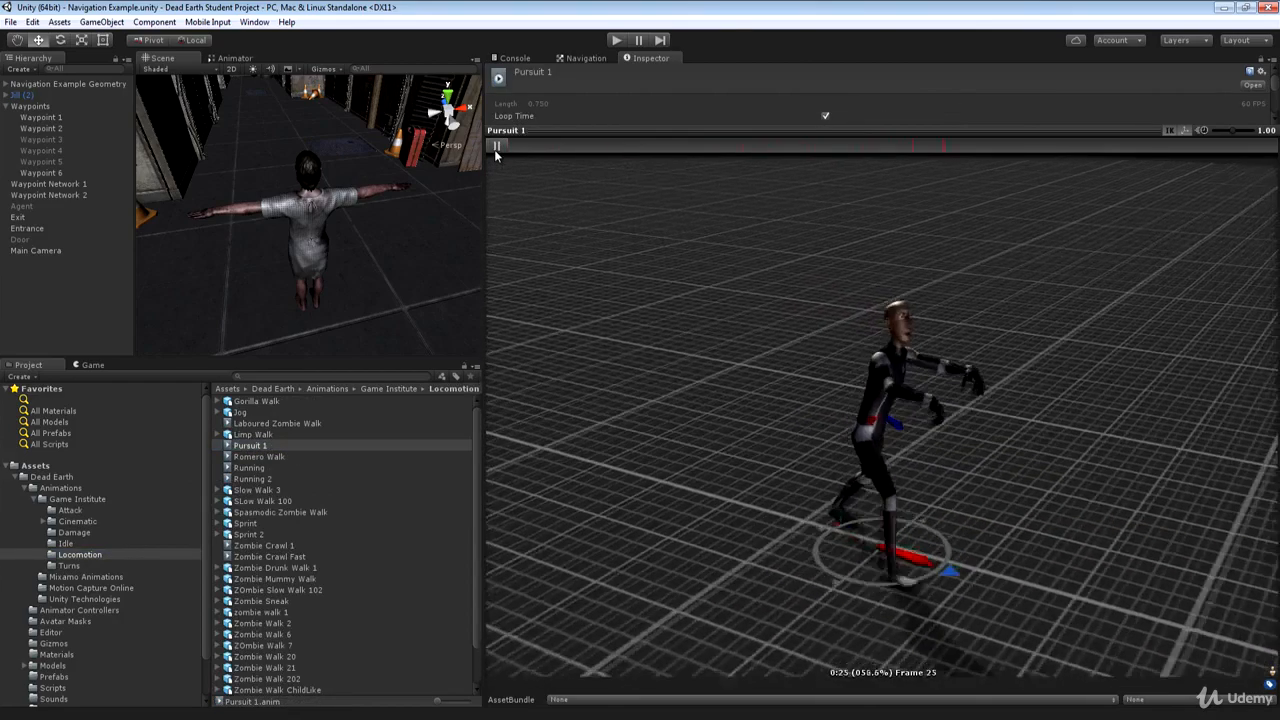
click(300, 423)
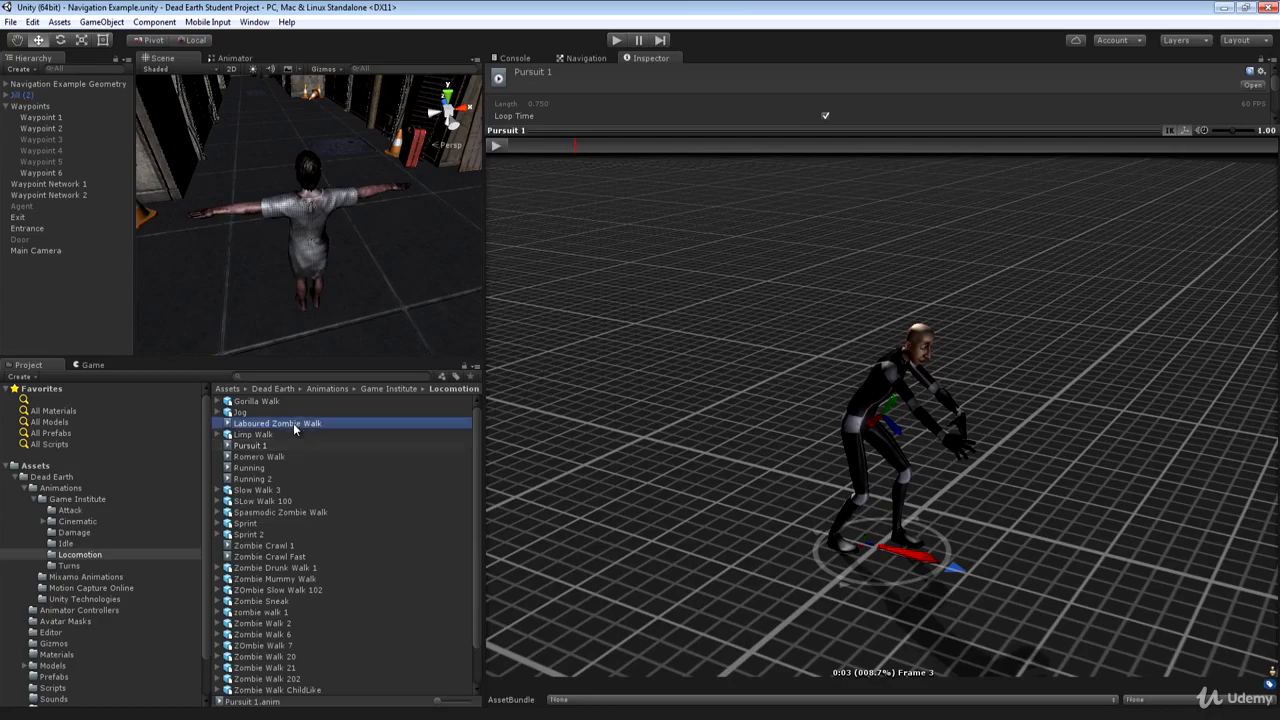
click(498, 146)
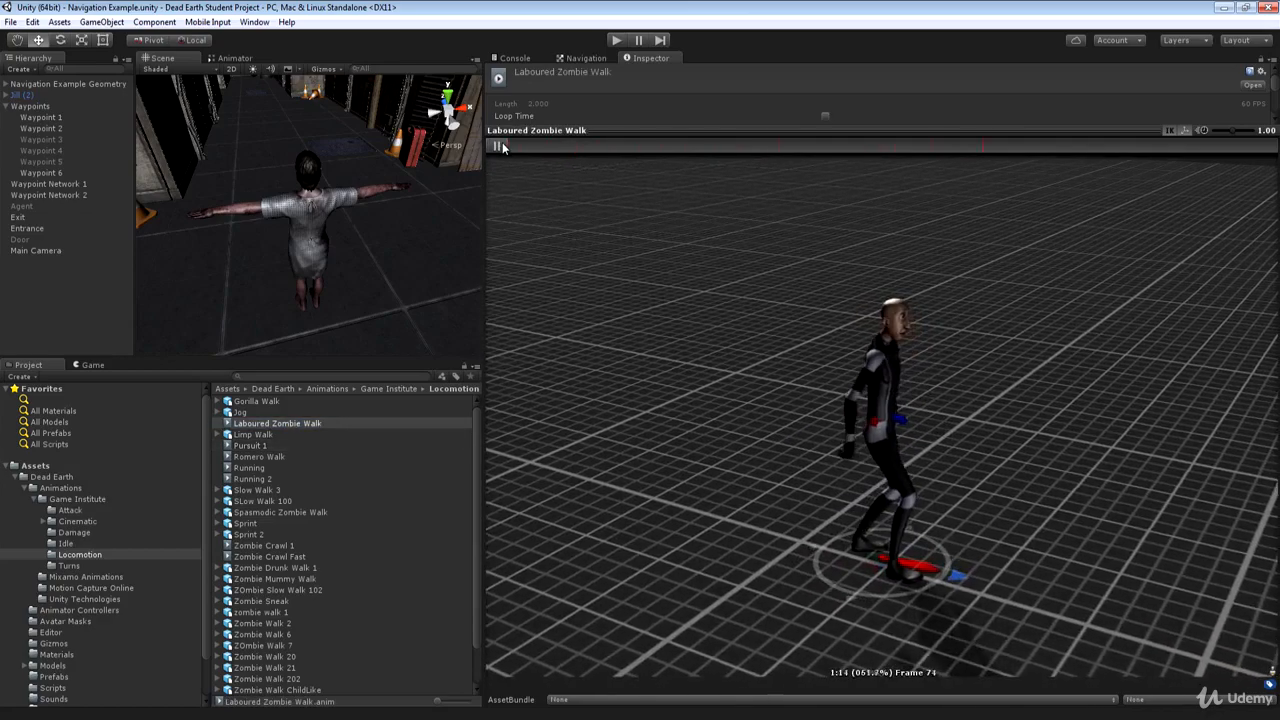
click(499, 146)
Step: Preview the Gorilla Walk and Zombie Sneak animations in the Locomotion folder
click(262, 401)
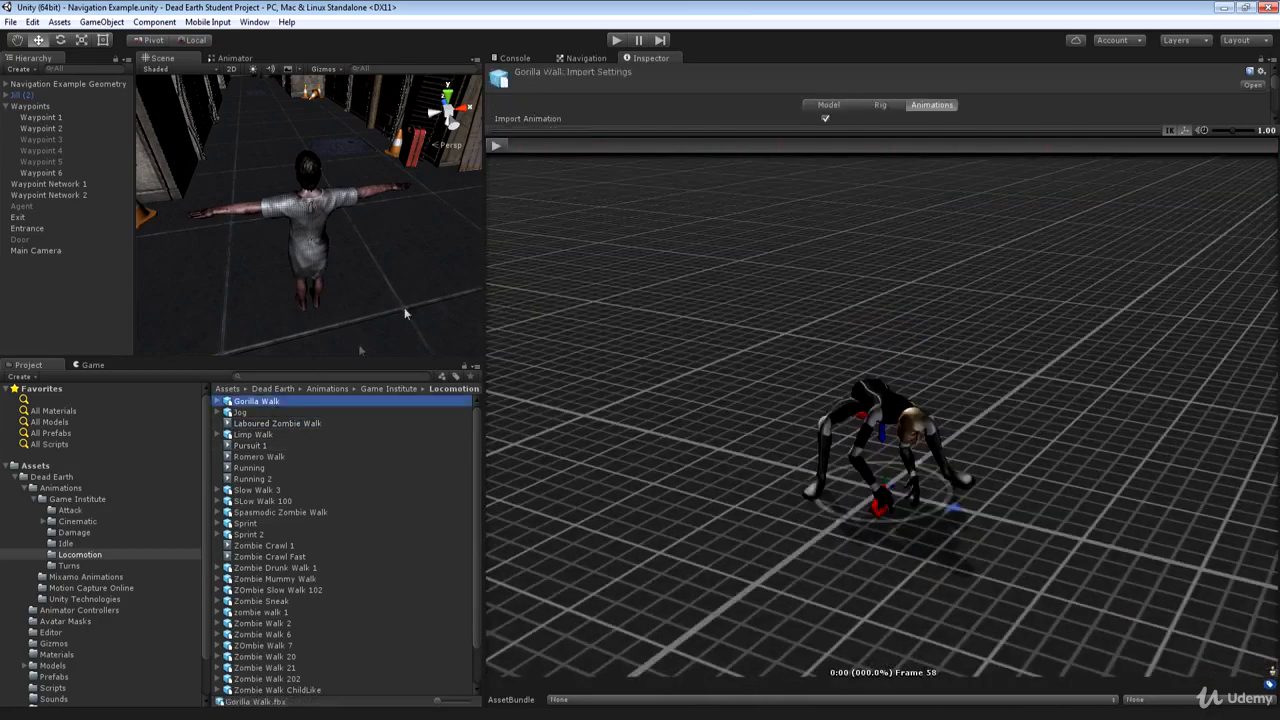
click(498, 146)
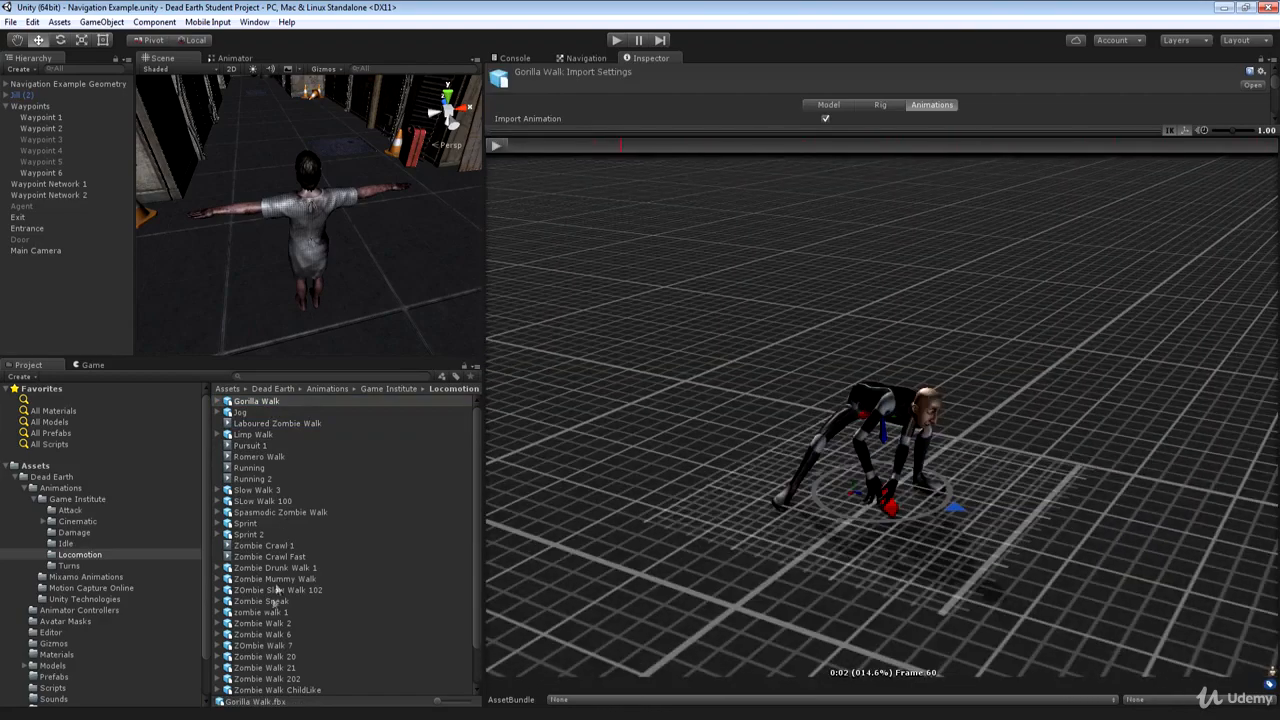
click(270, 613)
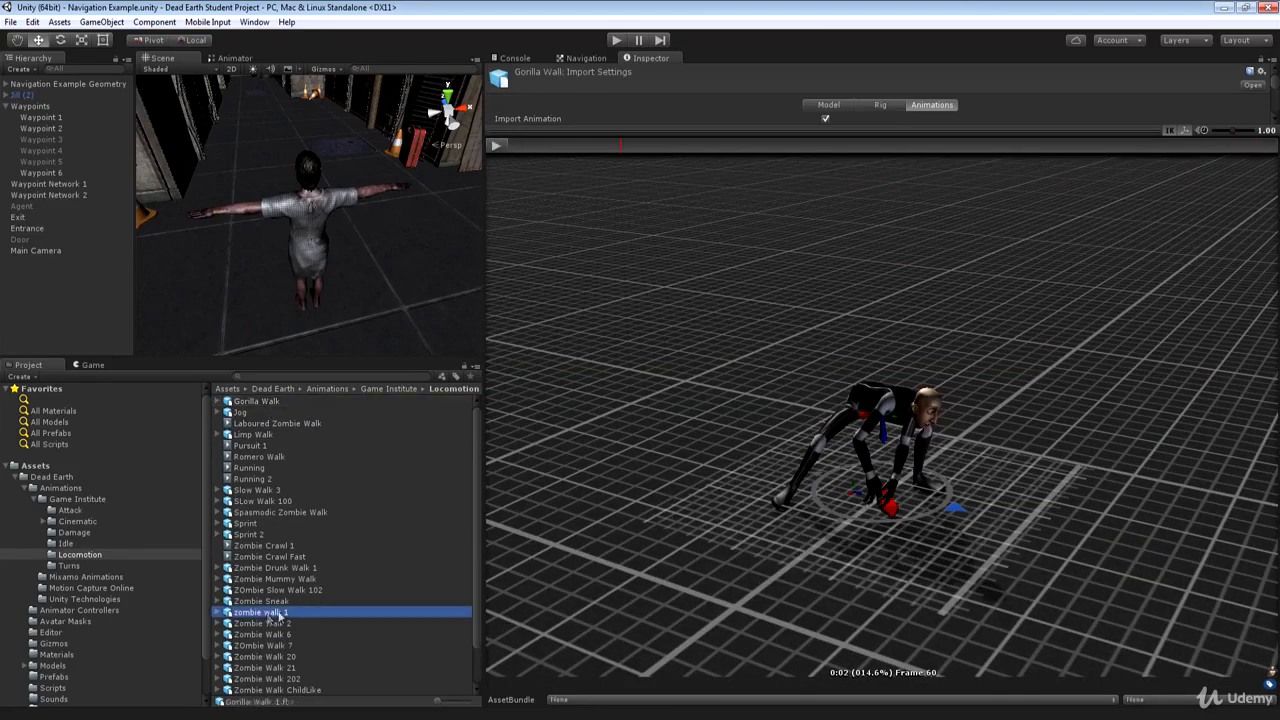
click(264, 600)
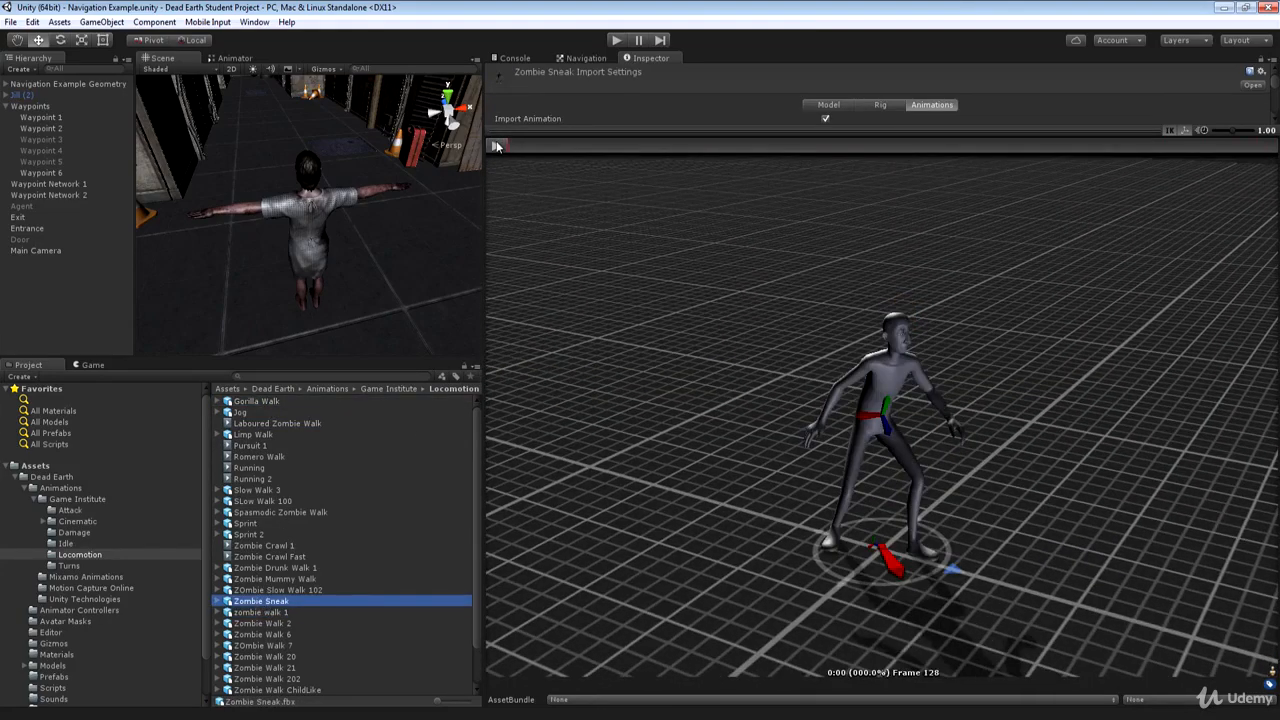
click(497, 146)
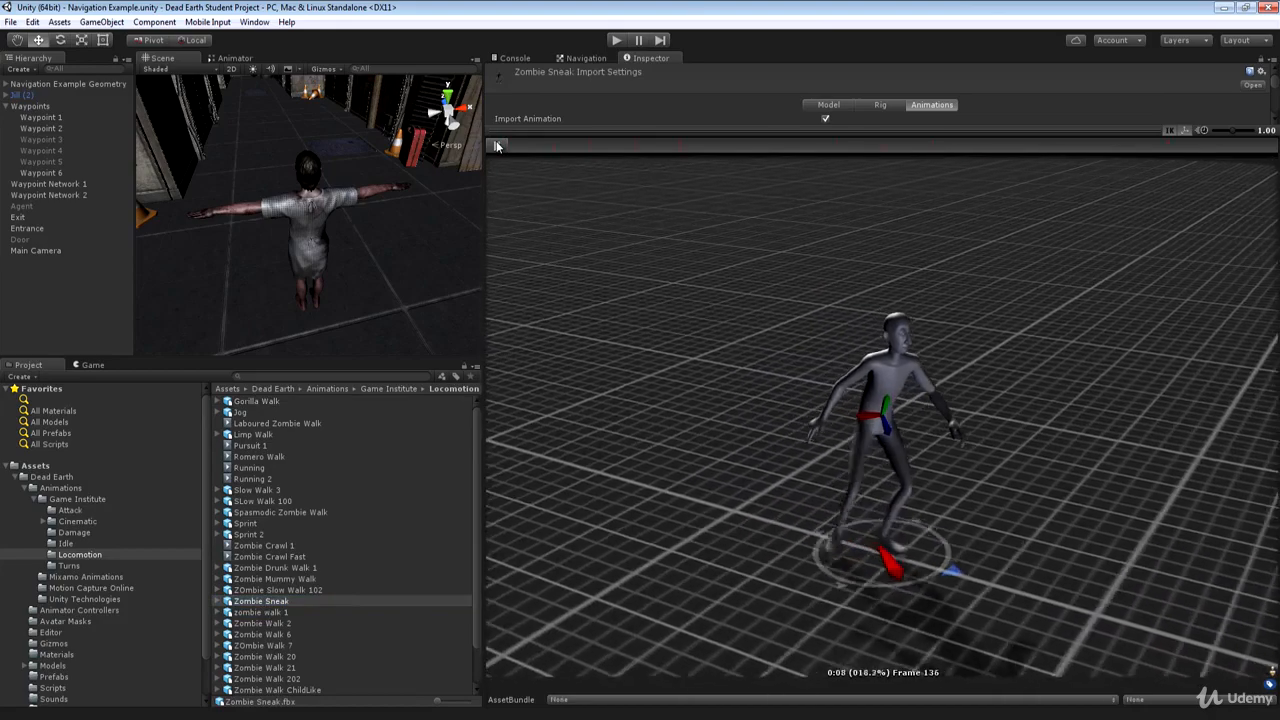
Step: Play the Sprint, Spasmodic Zombie Walk and Zombie Walk 6 locomotion animations
click(259, 525)
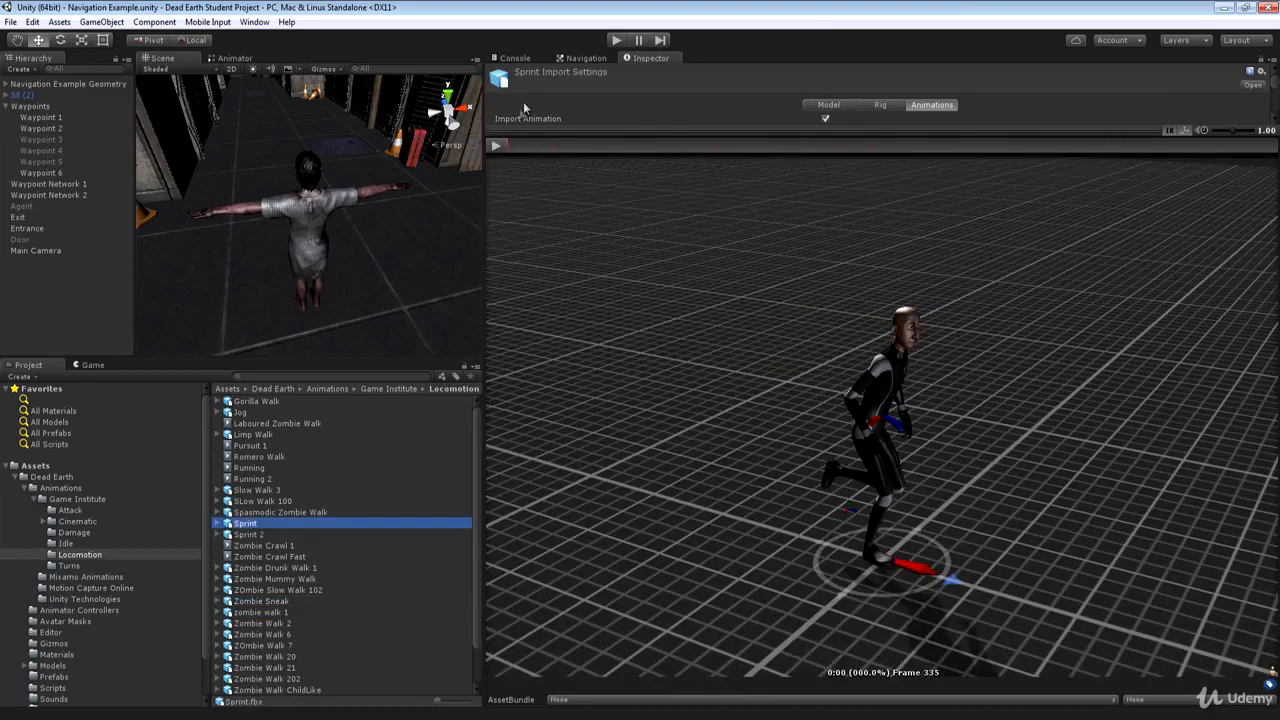
click(499, 146)
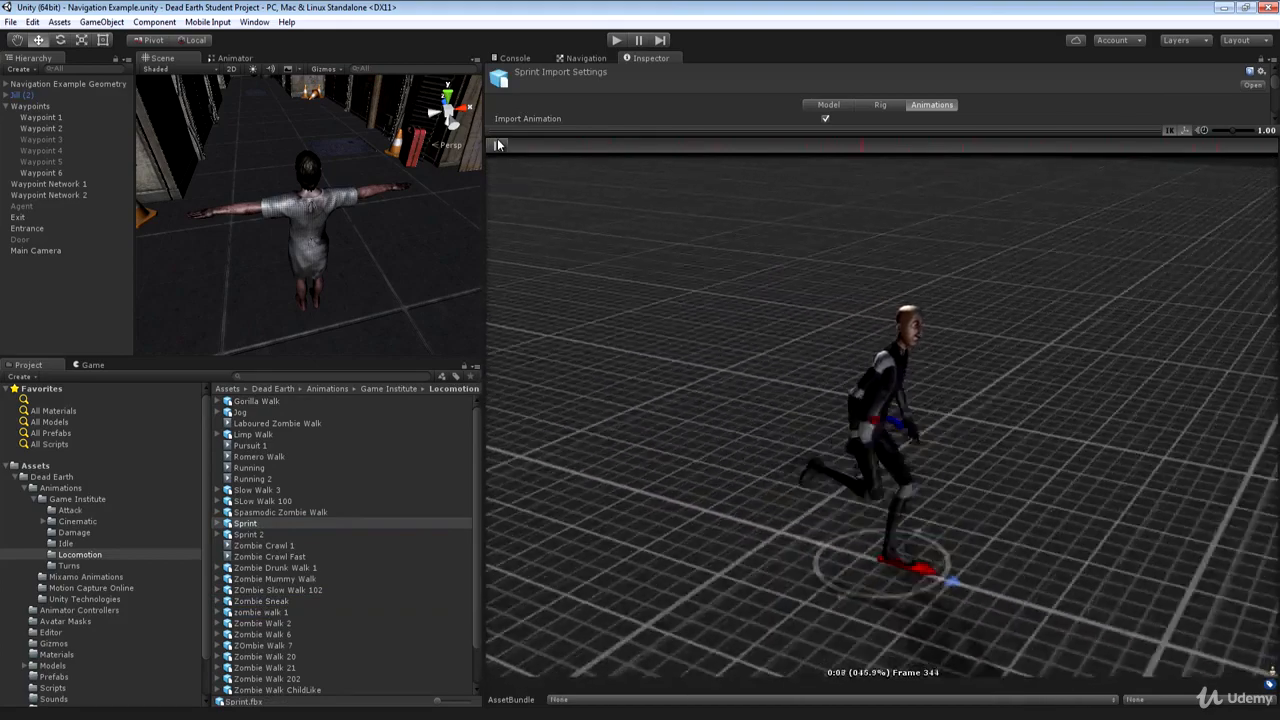
click(314, 512)
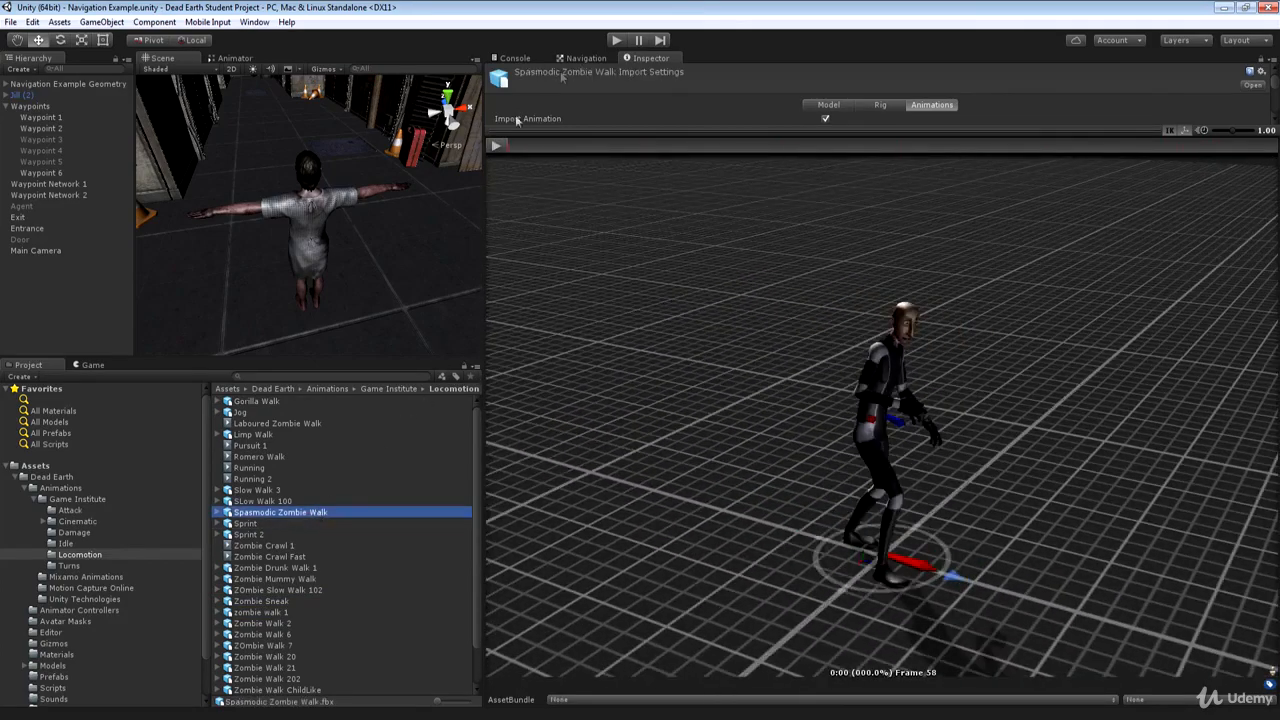
click(497, 146)
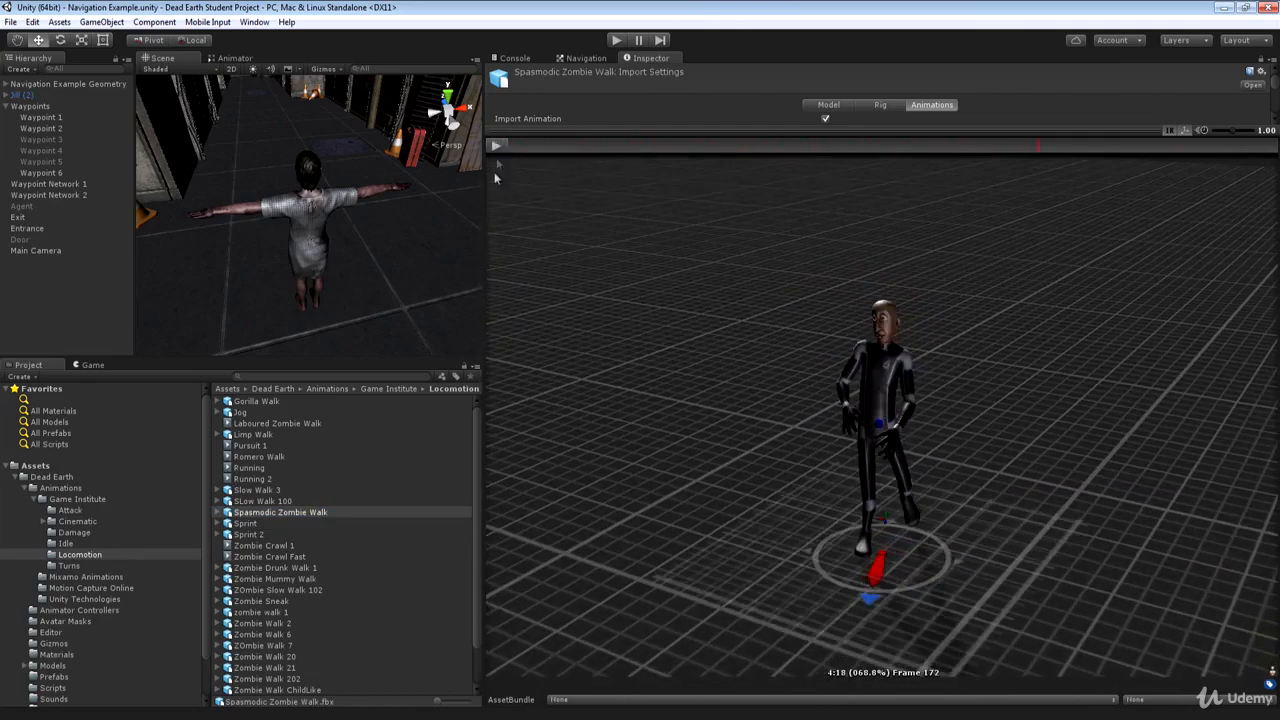
click(268, 635)
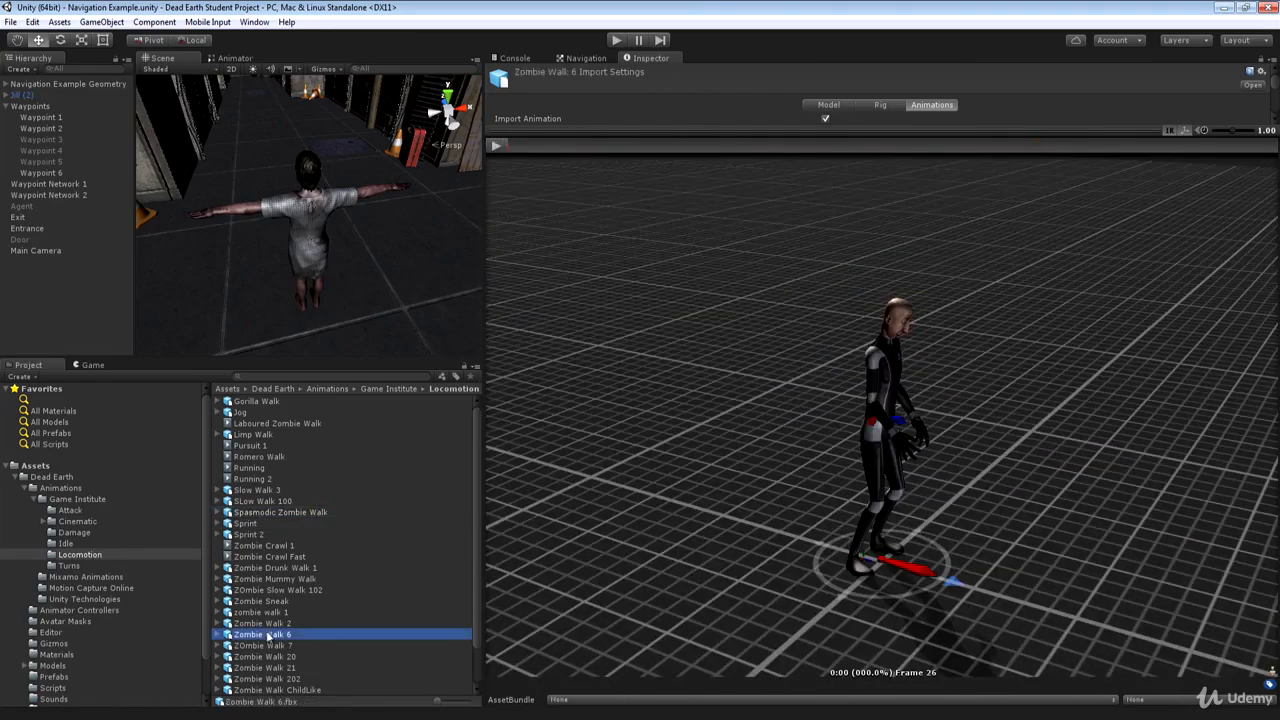
click(497, 146)
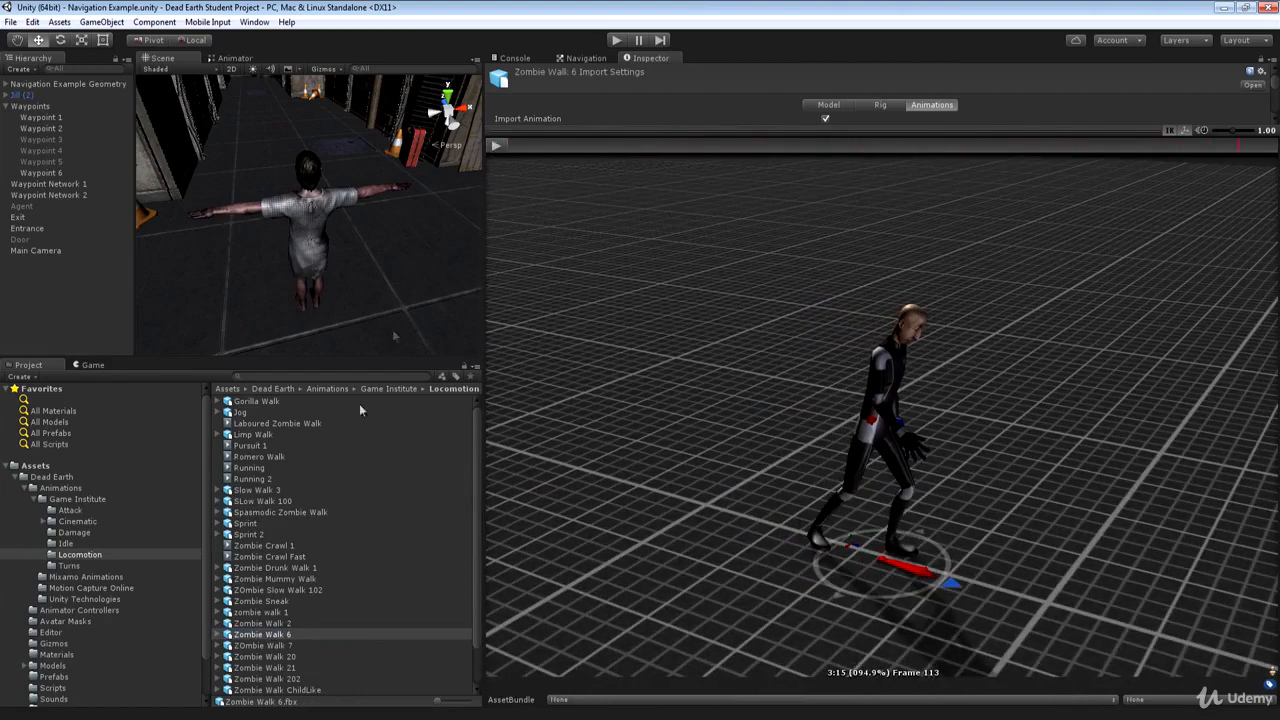
Step: Open the Game Institute Turns folder and play the Dazed Turn on Spot Left 180 animation
click(64, 566)
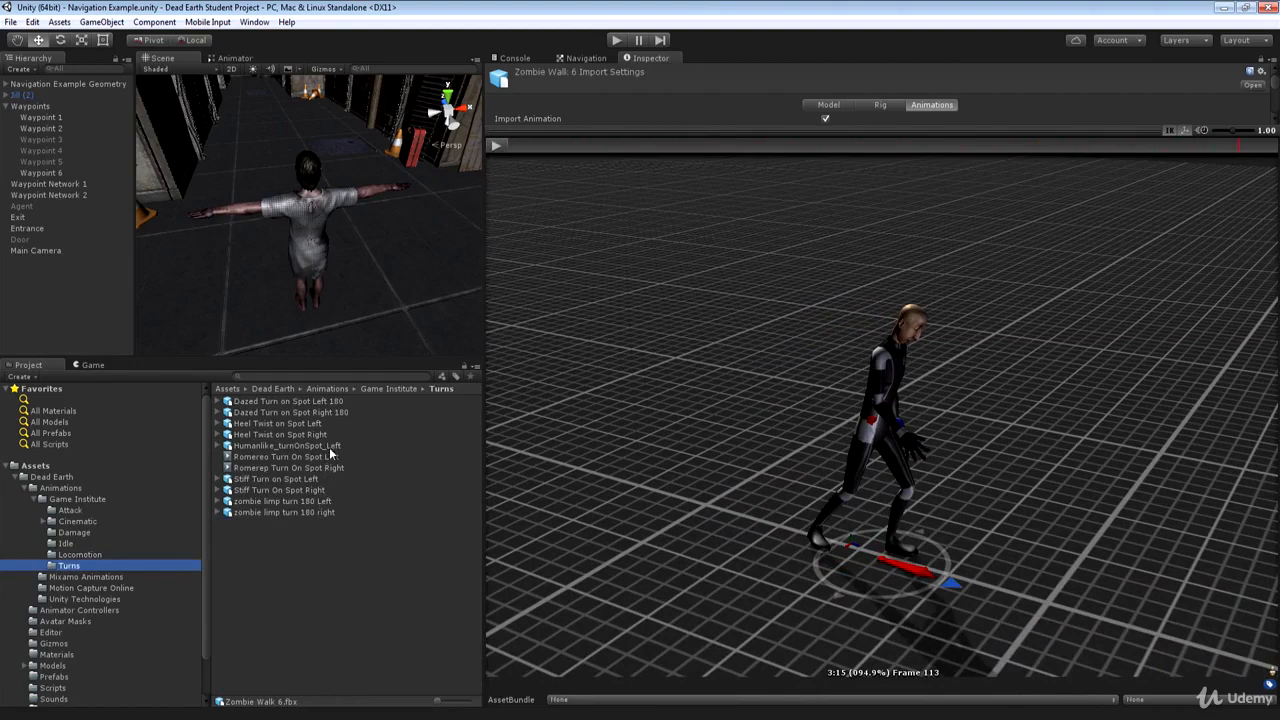
click(340, 401)
click(498, 146)
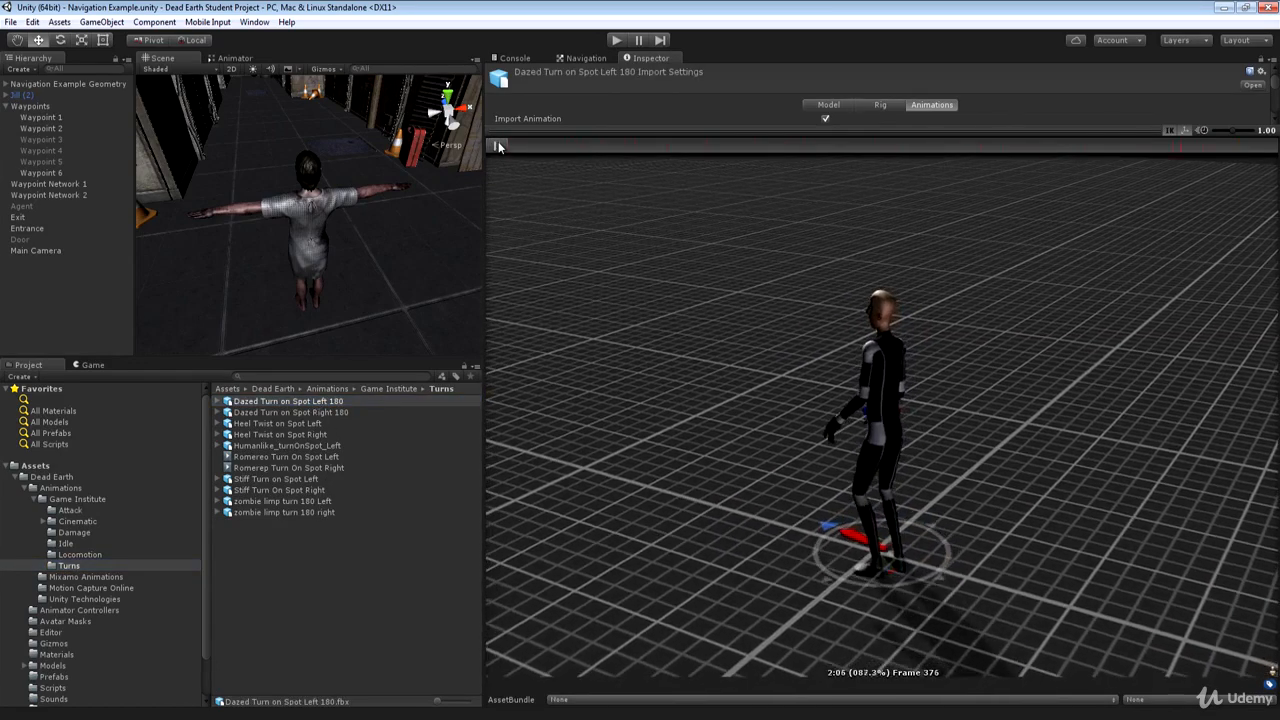
click(498, 146)
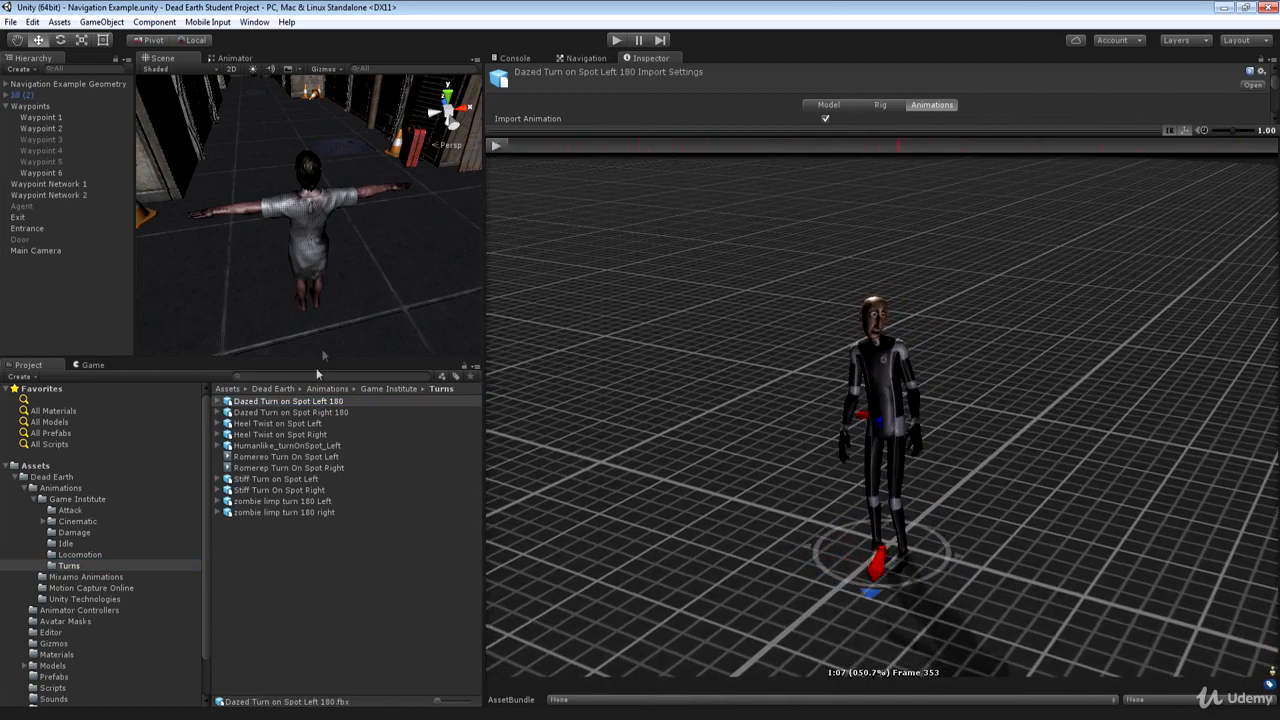
Step: Play the Heel Twist on Spot Left and Humanlike_turnOnSpot_Left animations
click(280, 423)
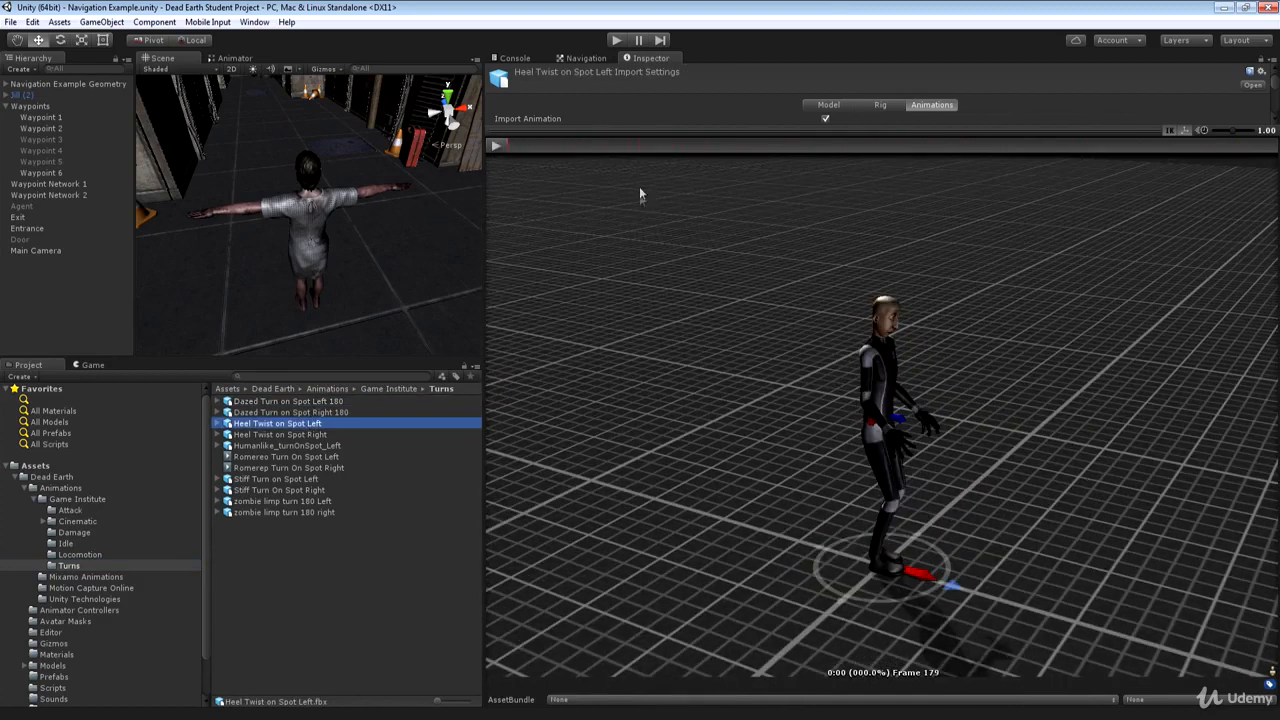
click(498, 146)
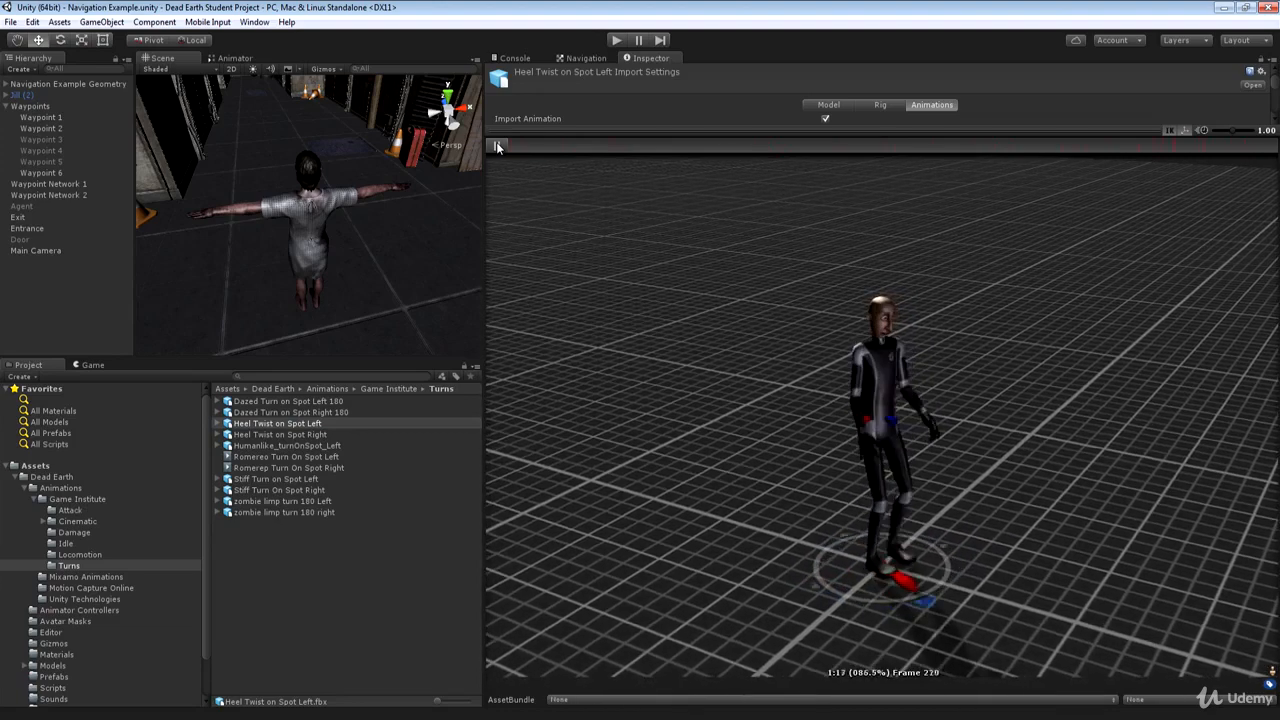
click(300, 445)
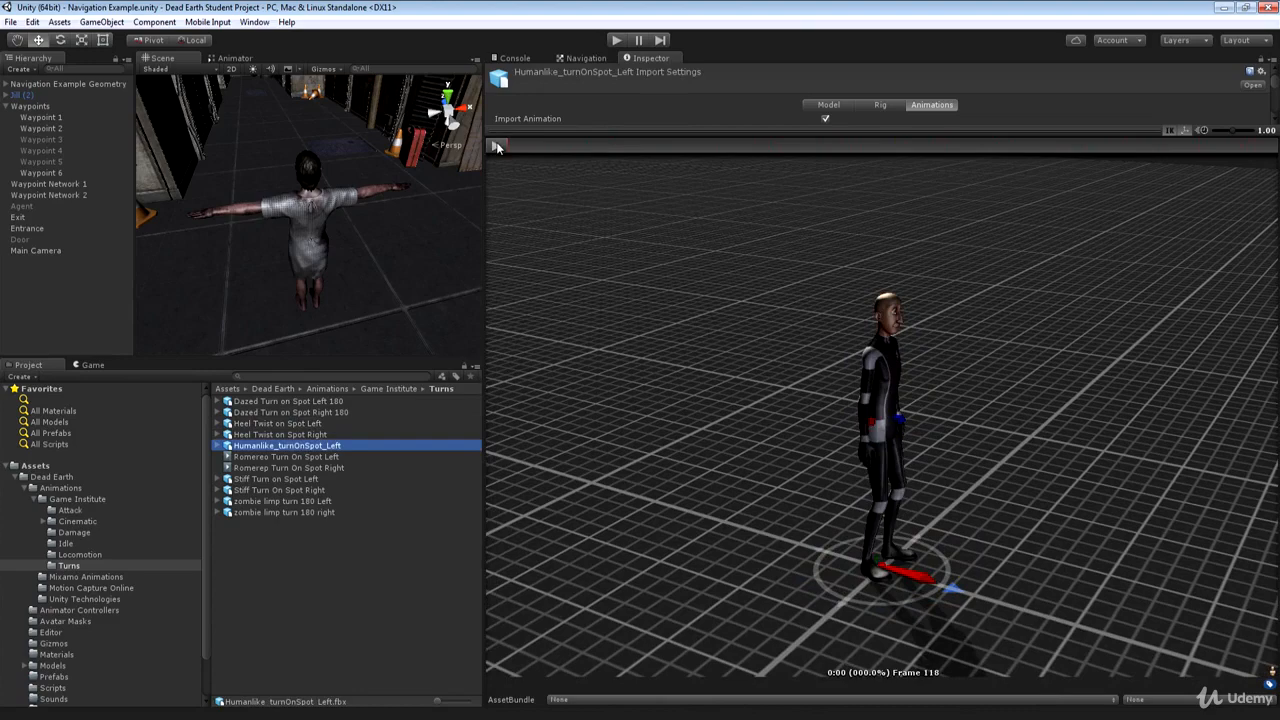
click(498, 146)
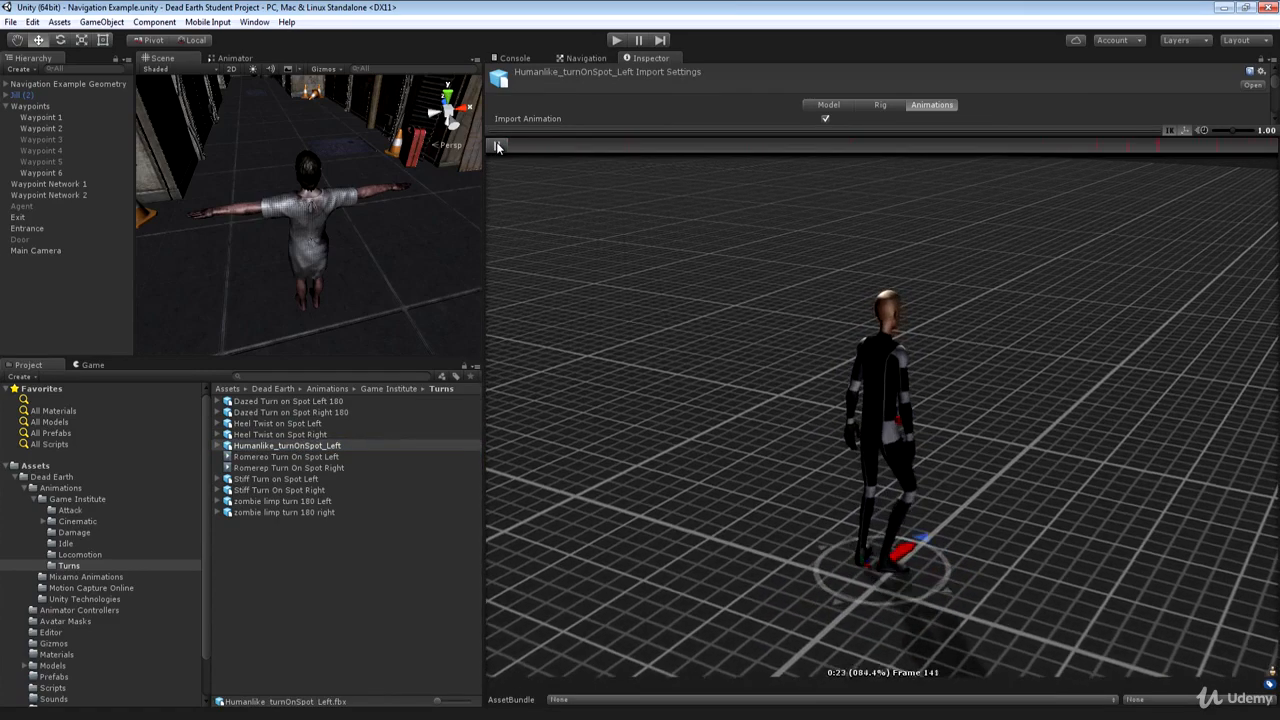
click(498, 147)
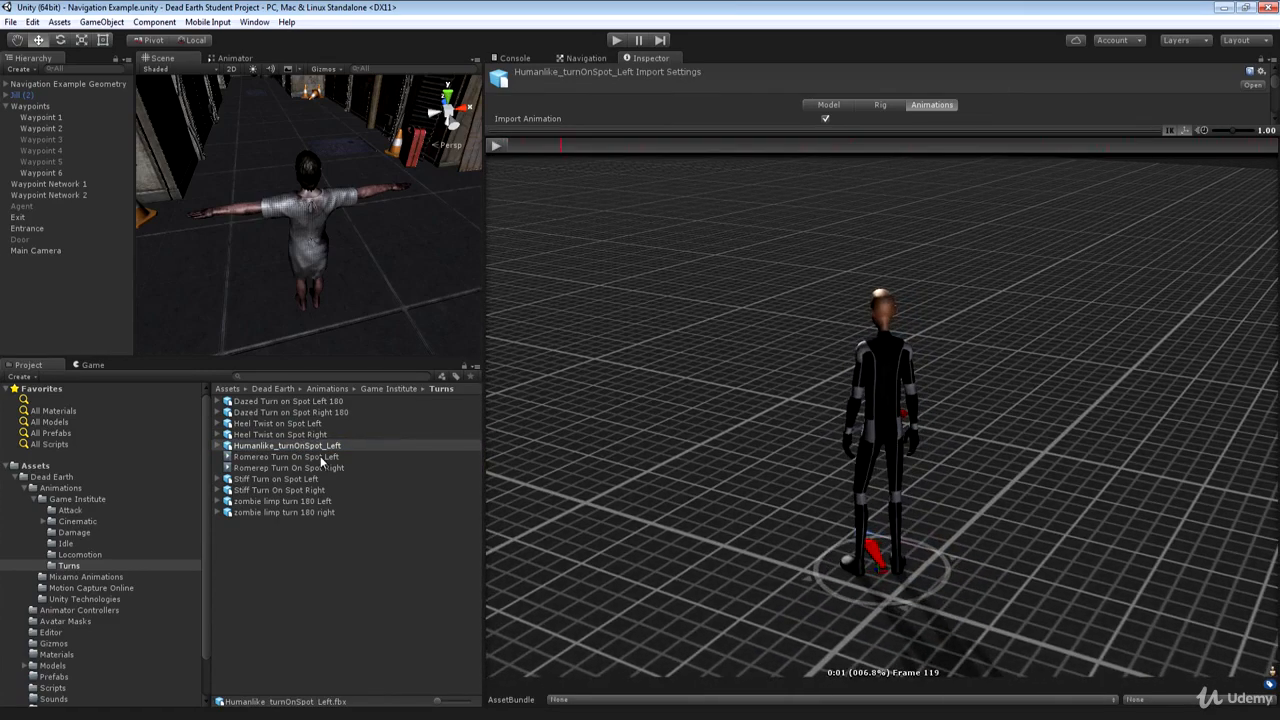
Step: Preview the Romereo Turn On Spot Left animation from the front
click(317, 457)
drag(750, 307, 685, 322)
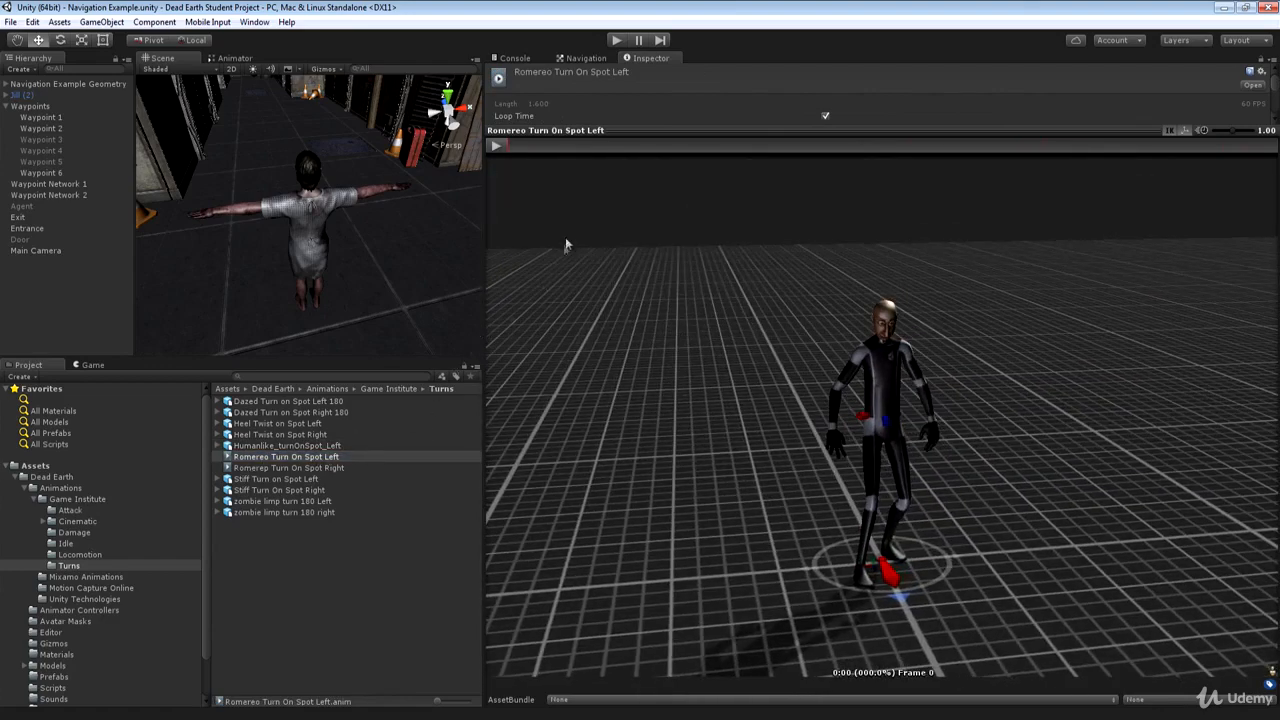
drag(935, 430, 886, 440)
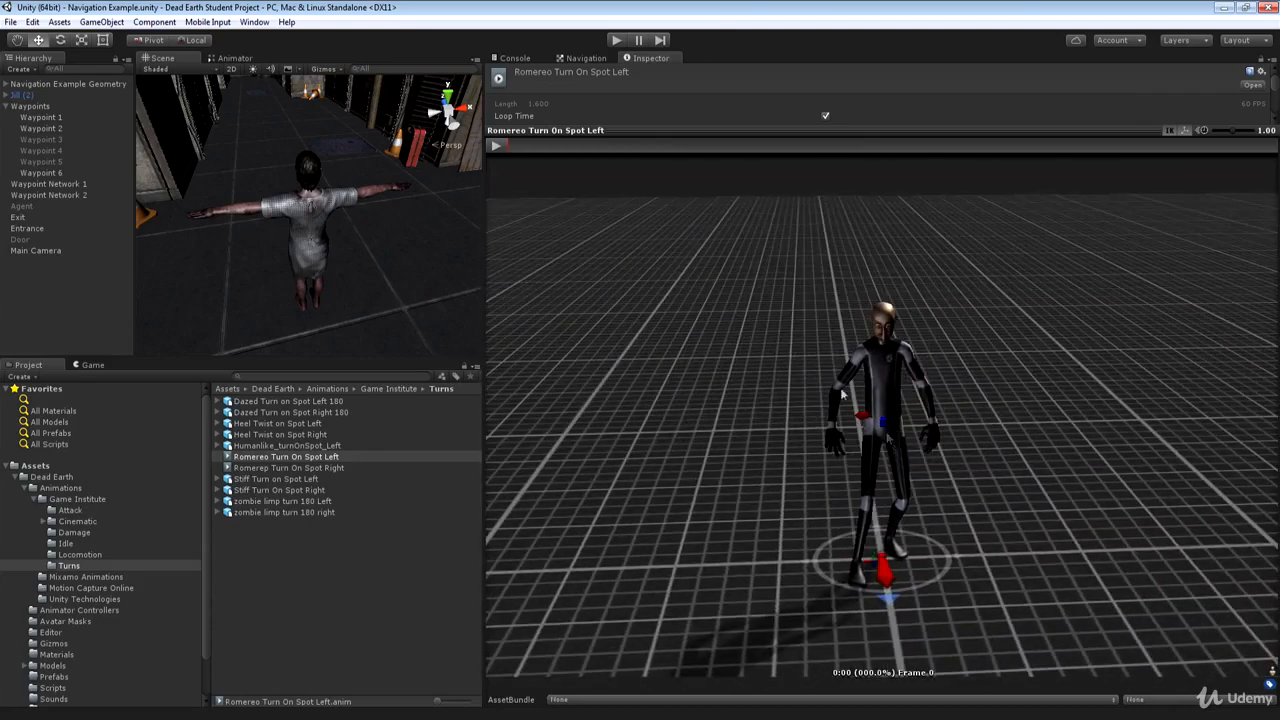
click(497, 146)
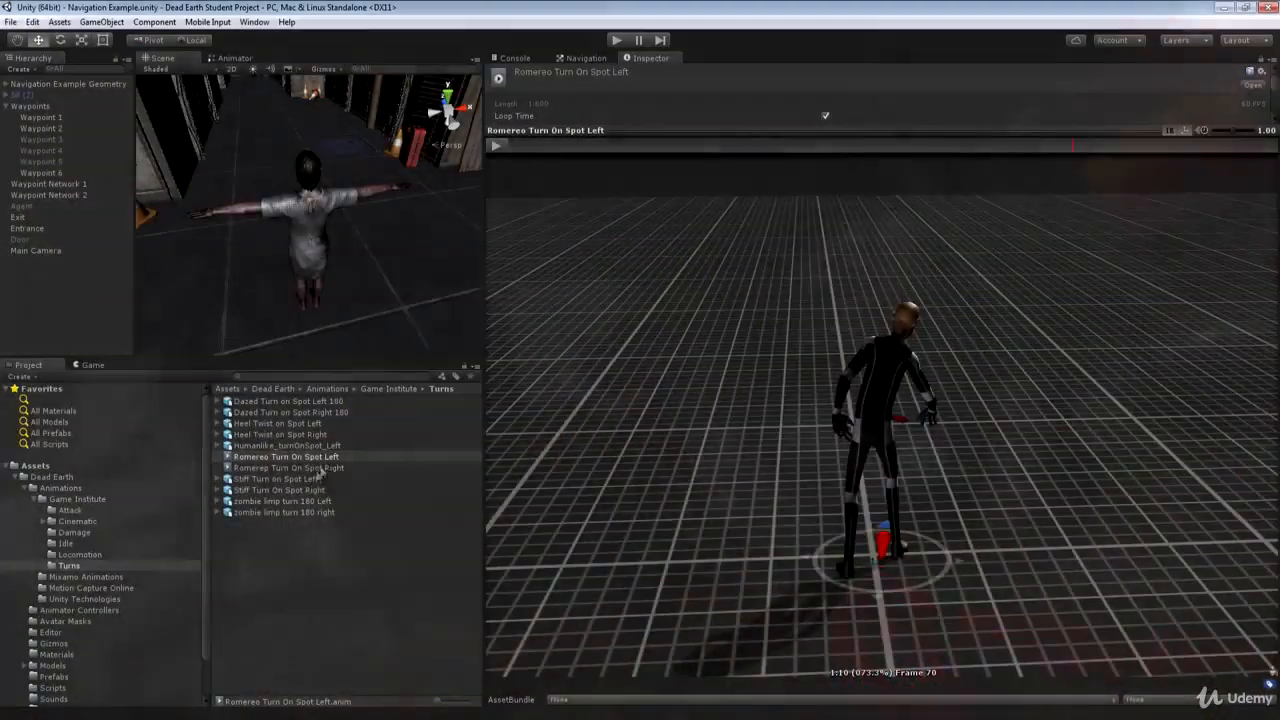
Step: Play the Stiff Turn on Spot Left and zombie limp turn 180 Left animations
click(300, 479)
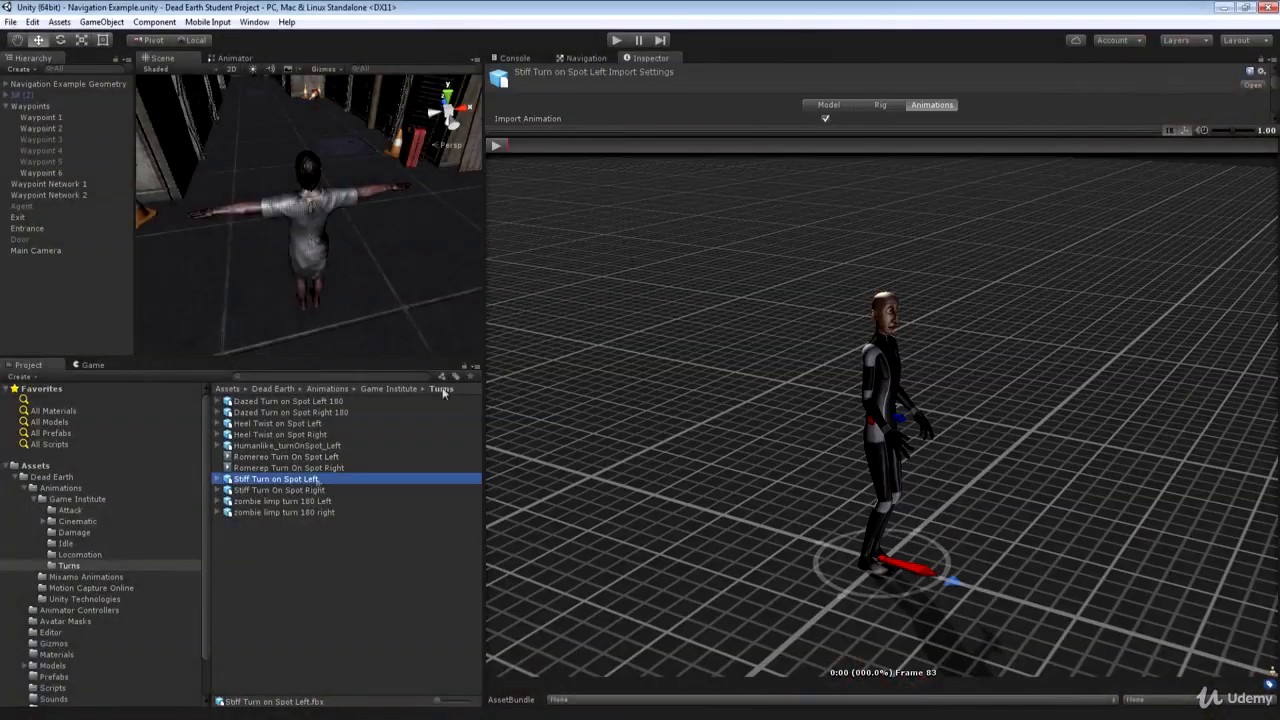
click(497, 145)
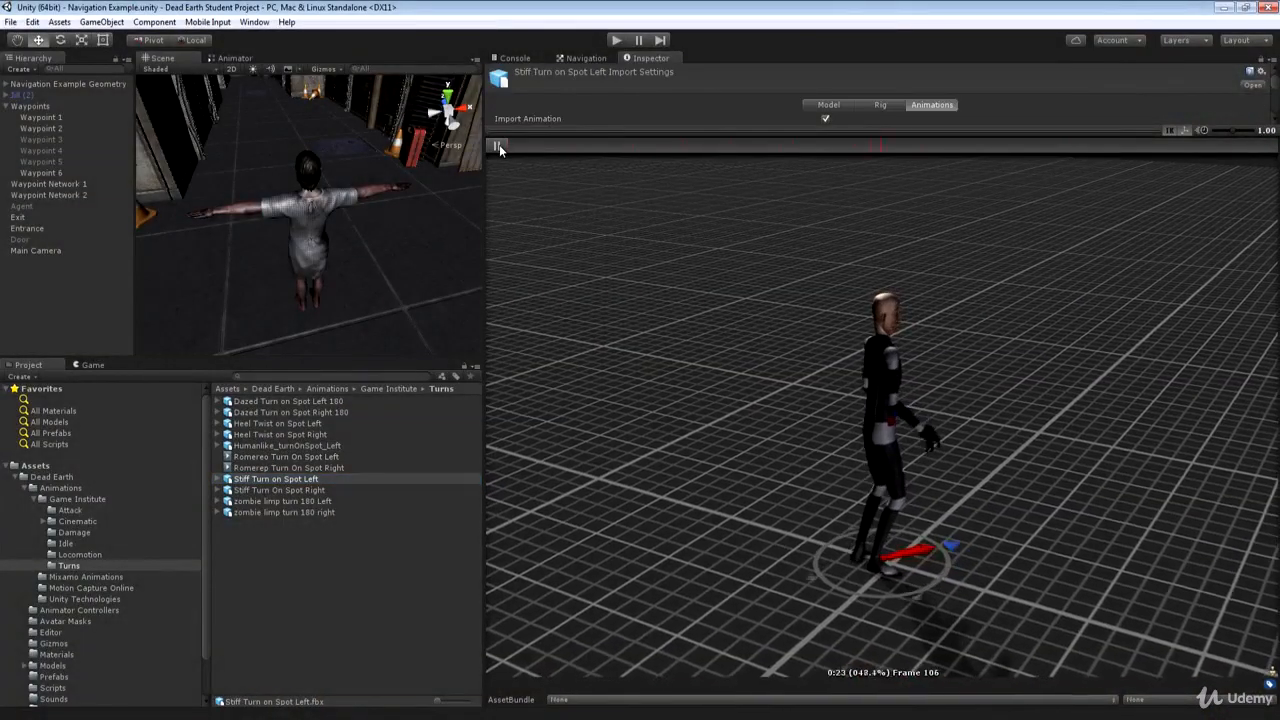
click(312, 501)
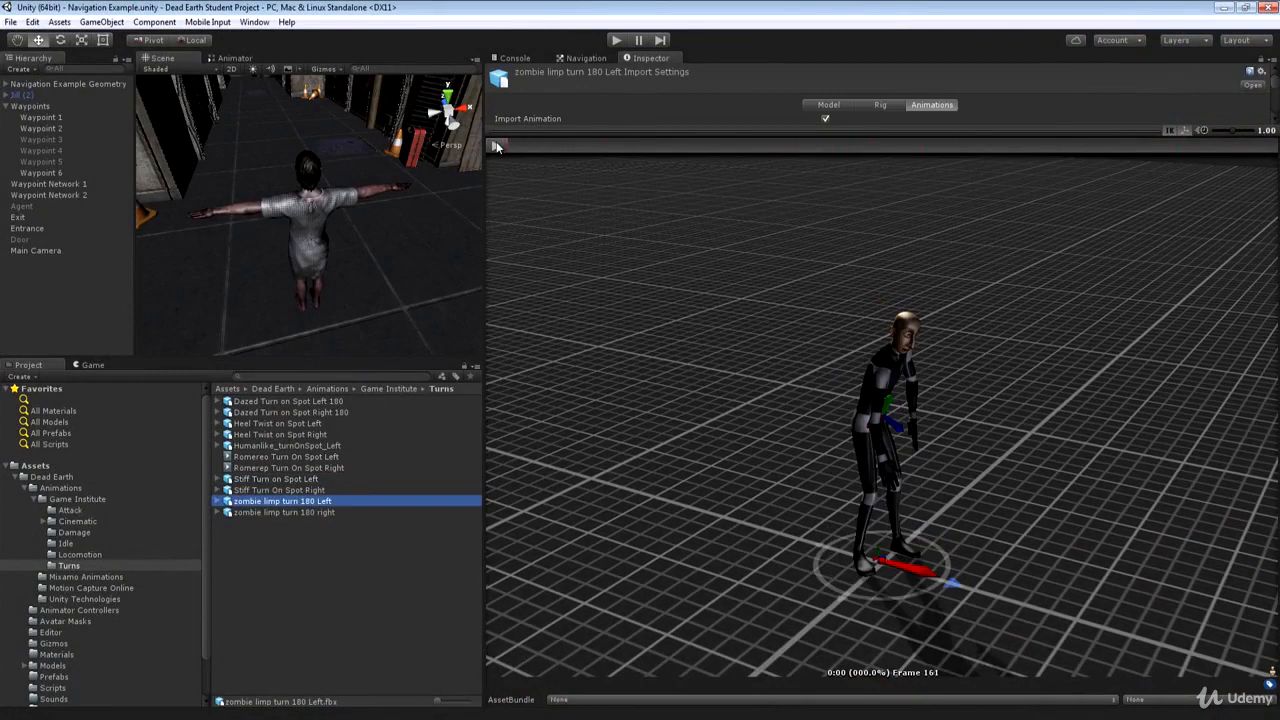
click(497, 146)
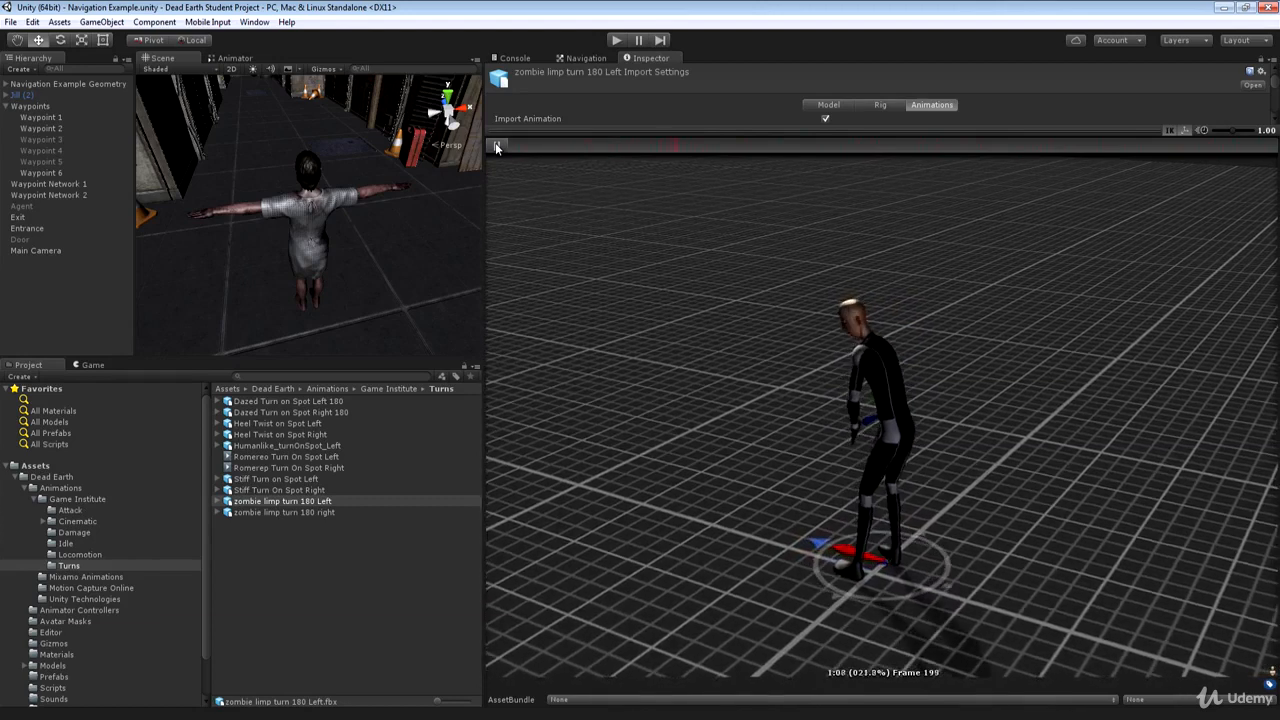
click(495, 142)
Step: Open the Game Institute Cinematic folder and play the Dead to Start Crawling animation
click(95, 522)
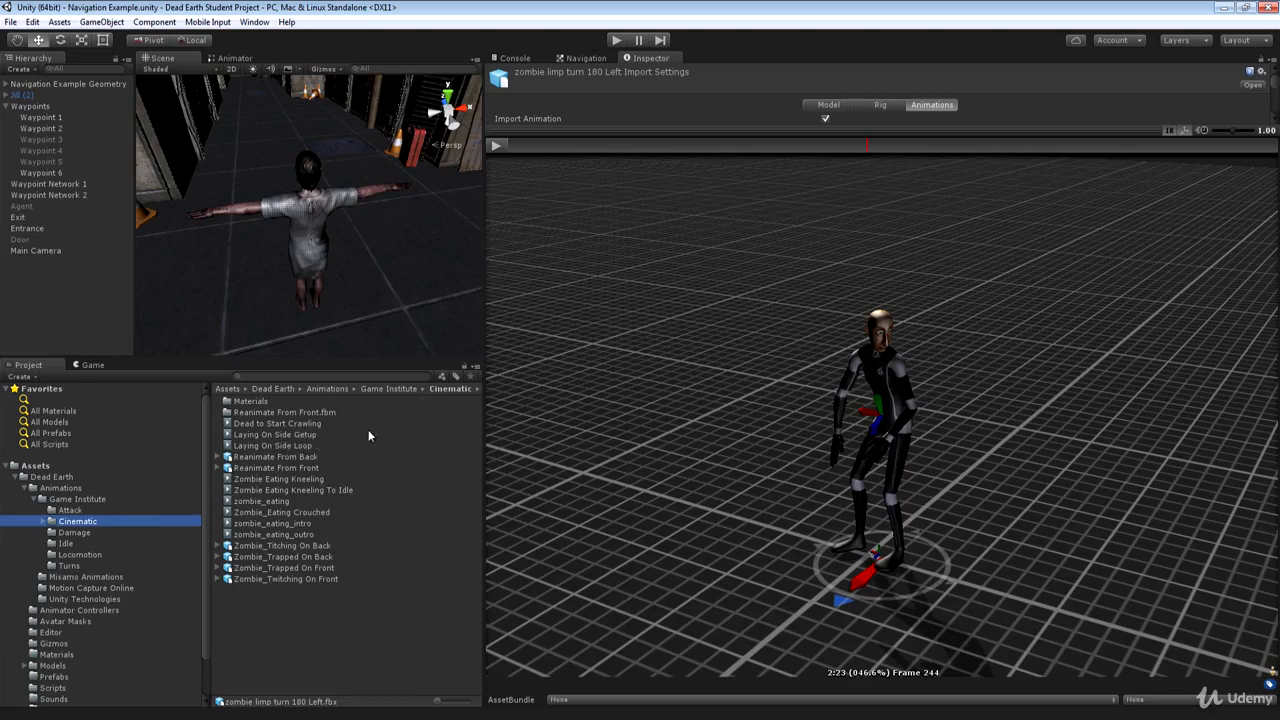
click(284, 423)
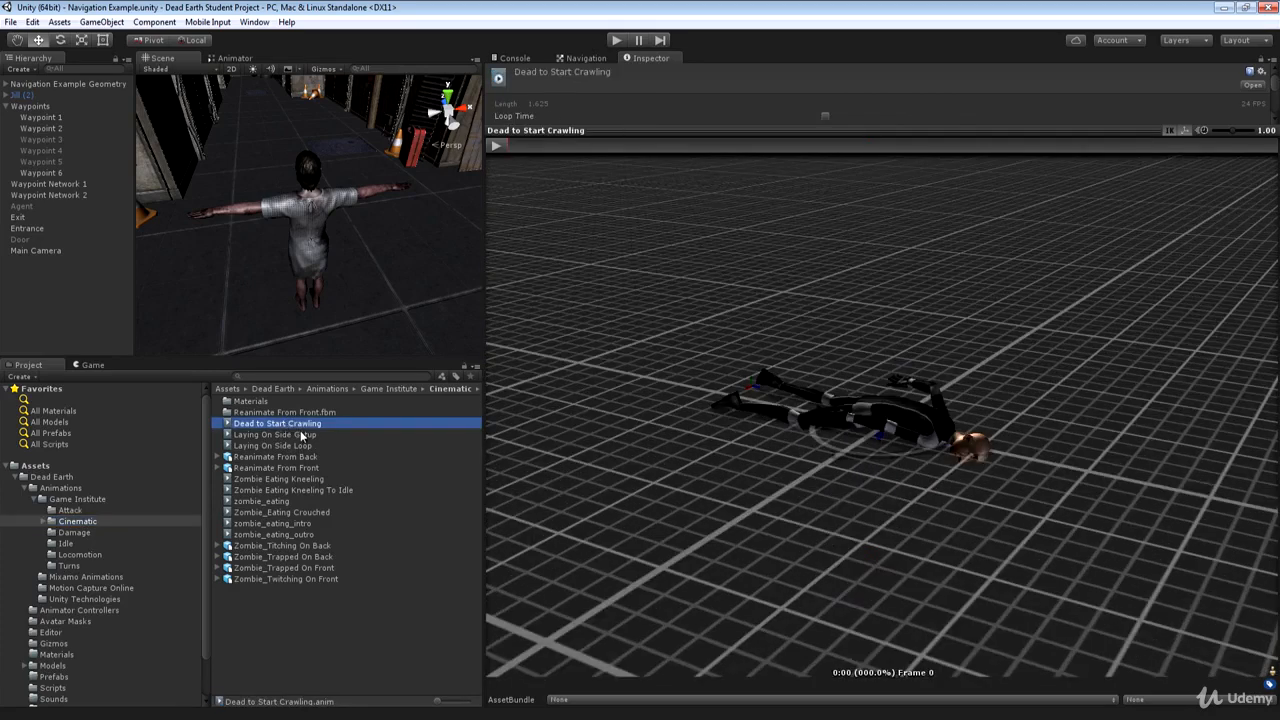
click(494, 147)
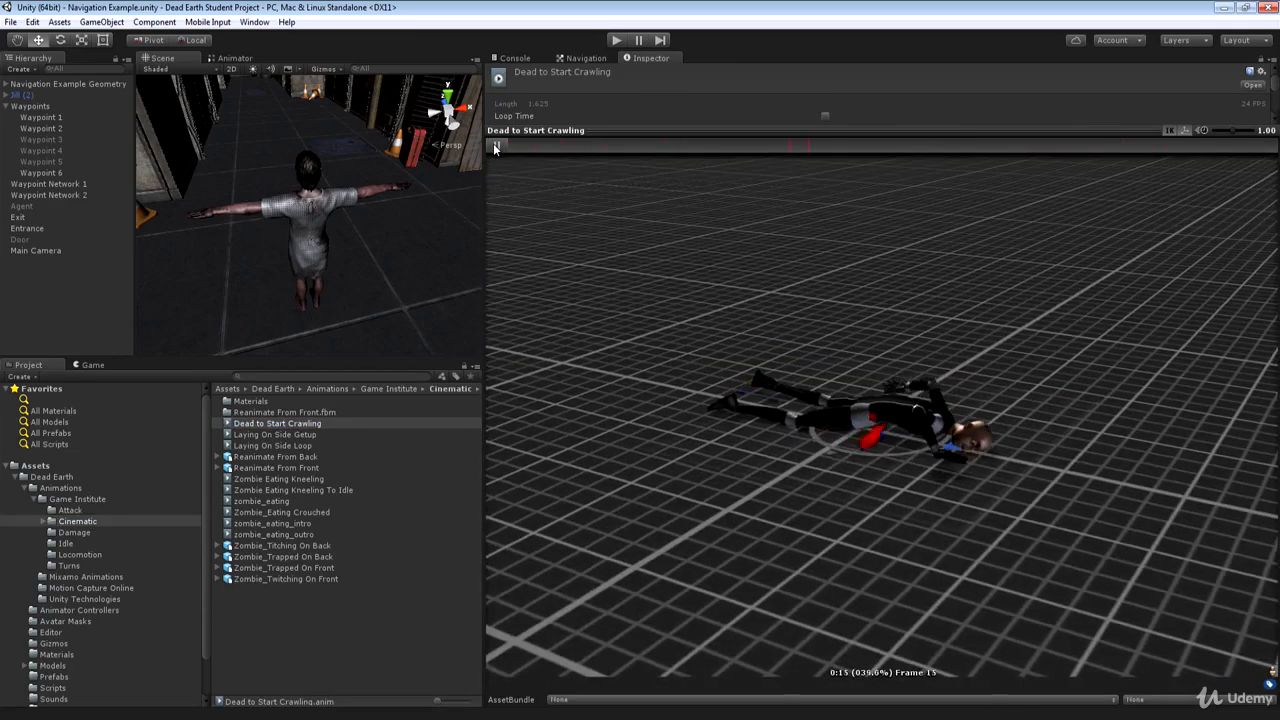
click(494, 147)
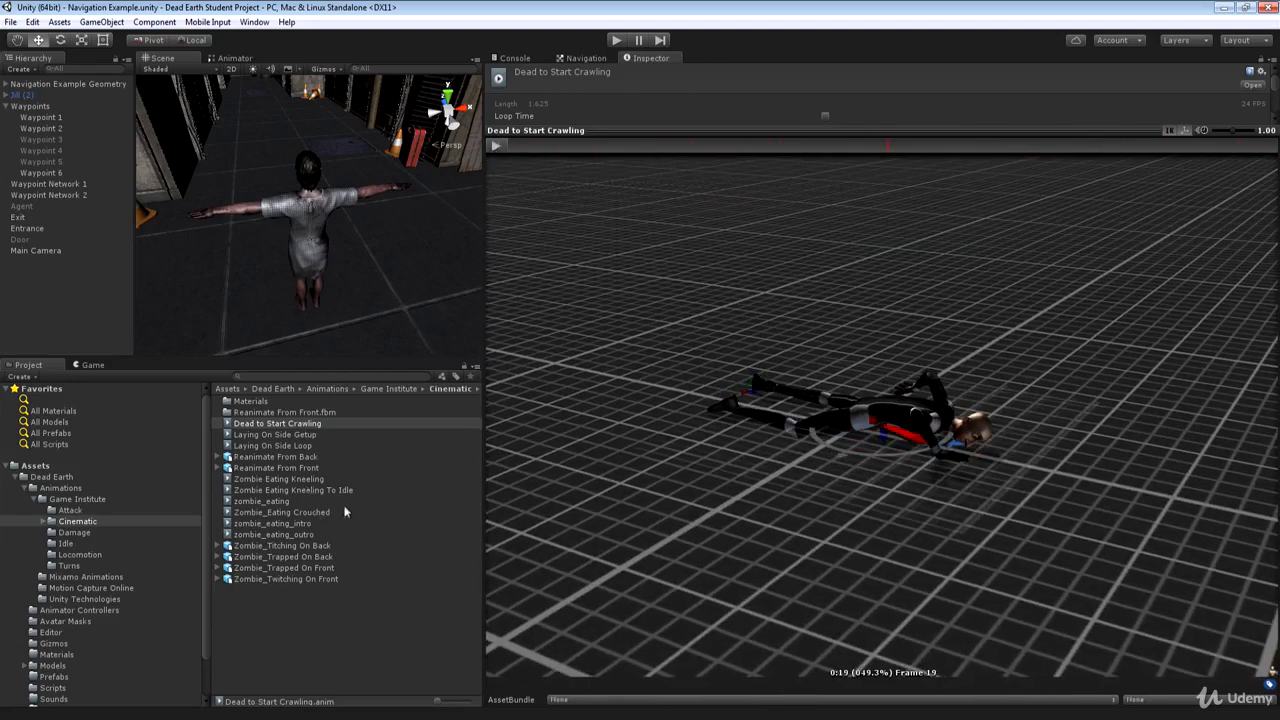
Step: Play the Laying On Side Getup animation and bring up the Laying On Side Loop clip
click(292, 435)
click(497, 145)
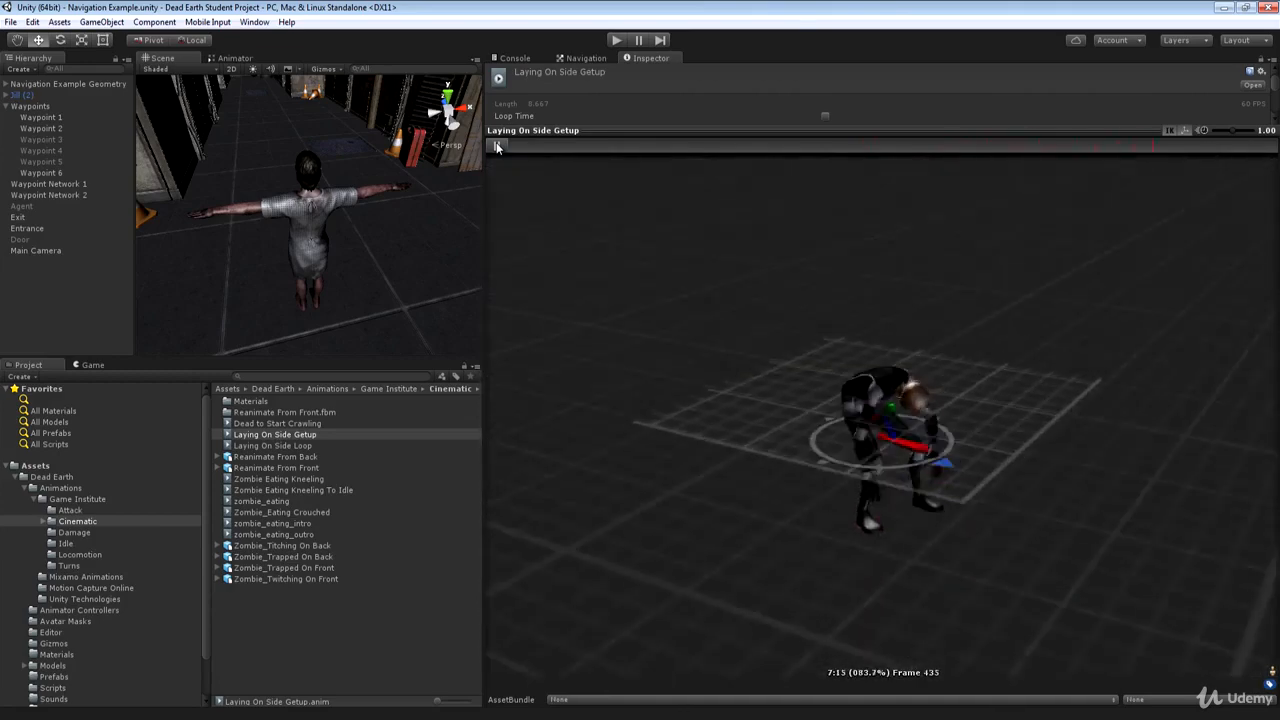
click(496, 145)
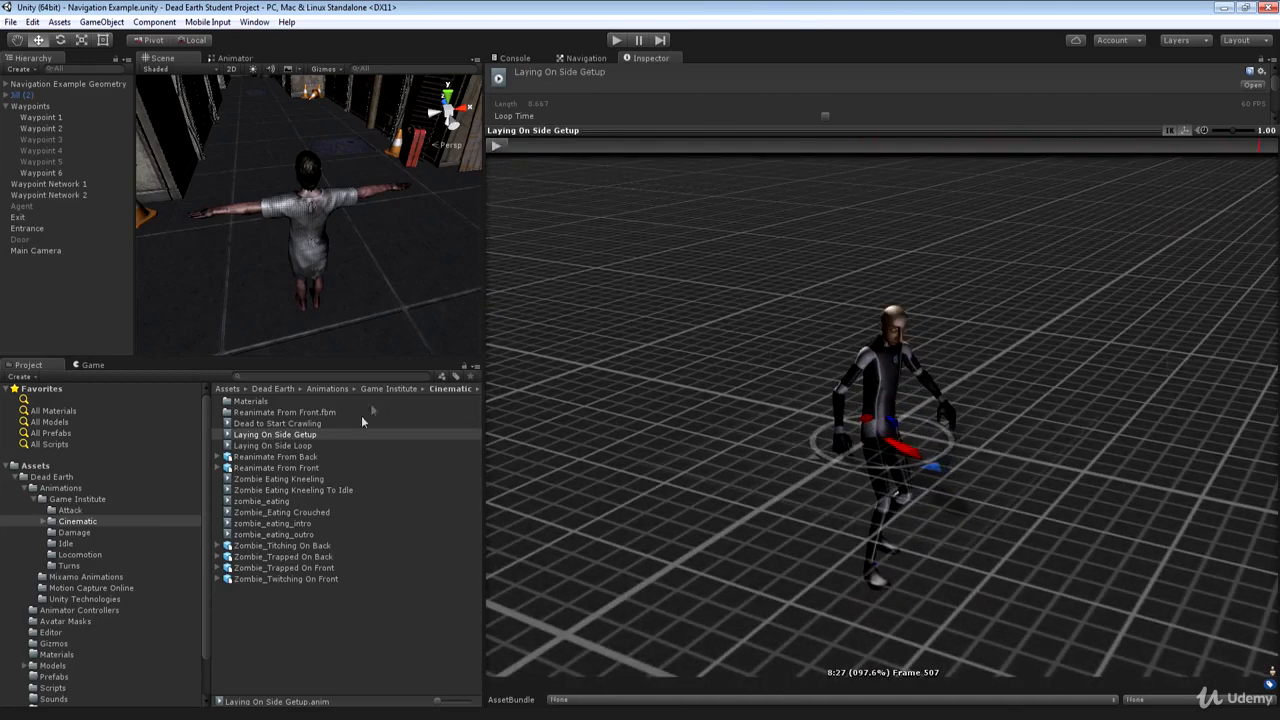
click(273, 445)
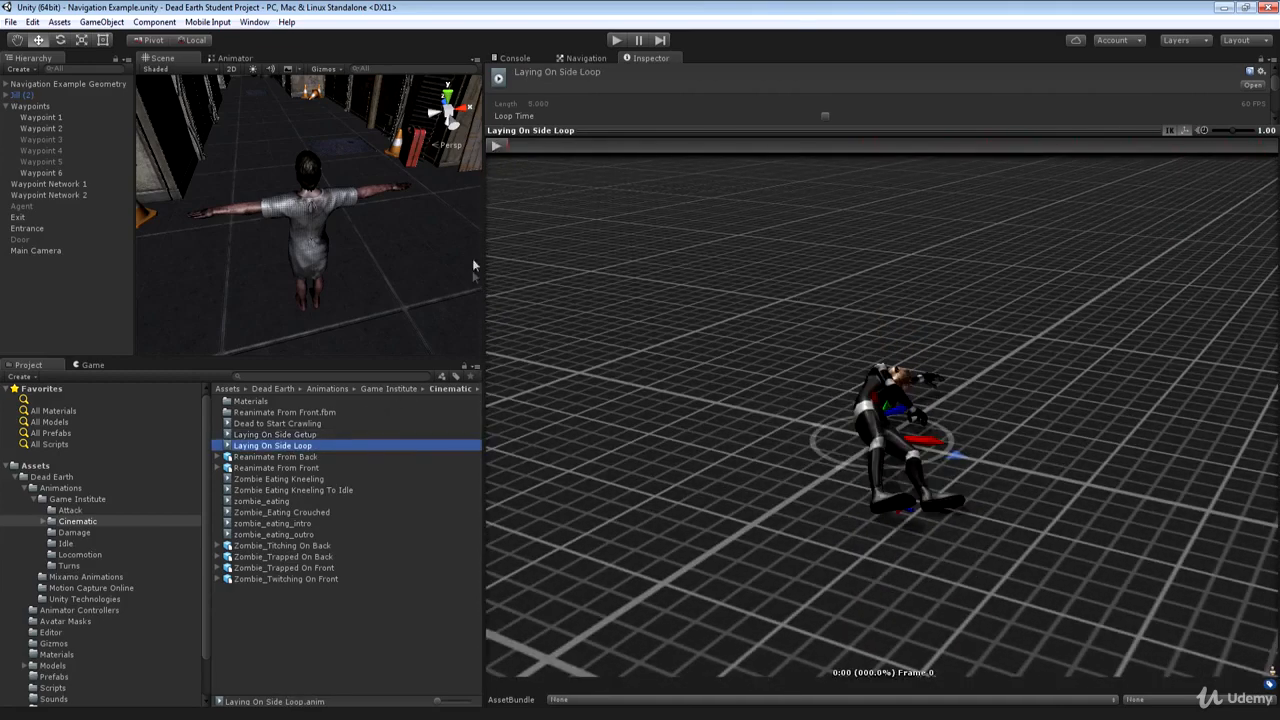
Step: Play the Reanimate From Back and Reanimate From Front animations
key(Down)
click(497, 145)
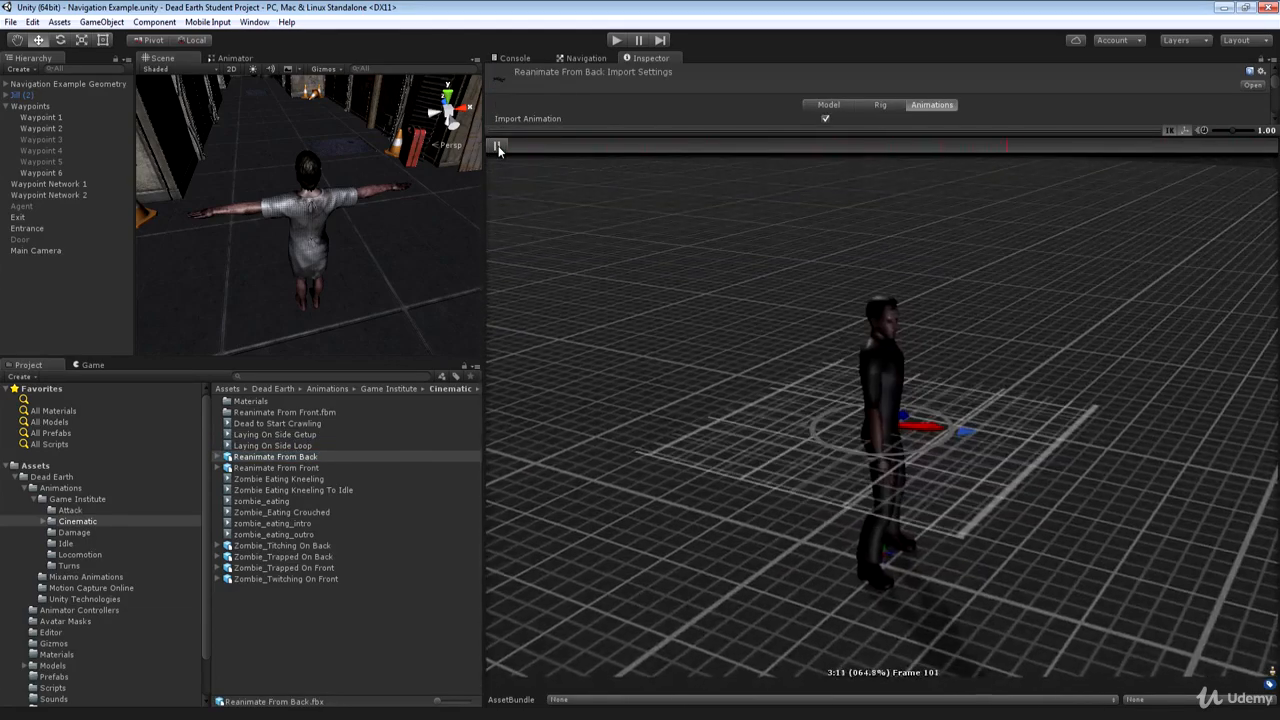
click(497, 145)
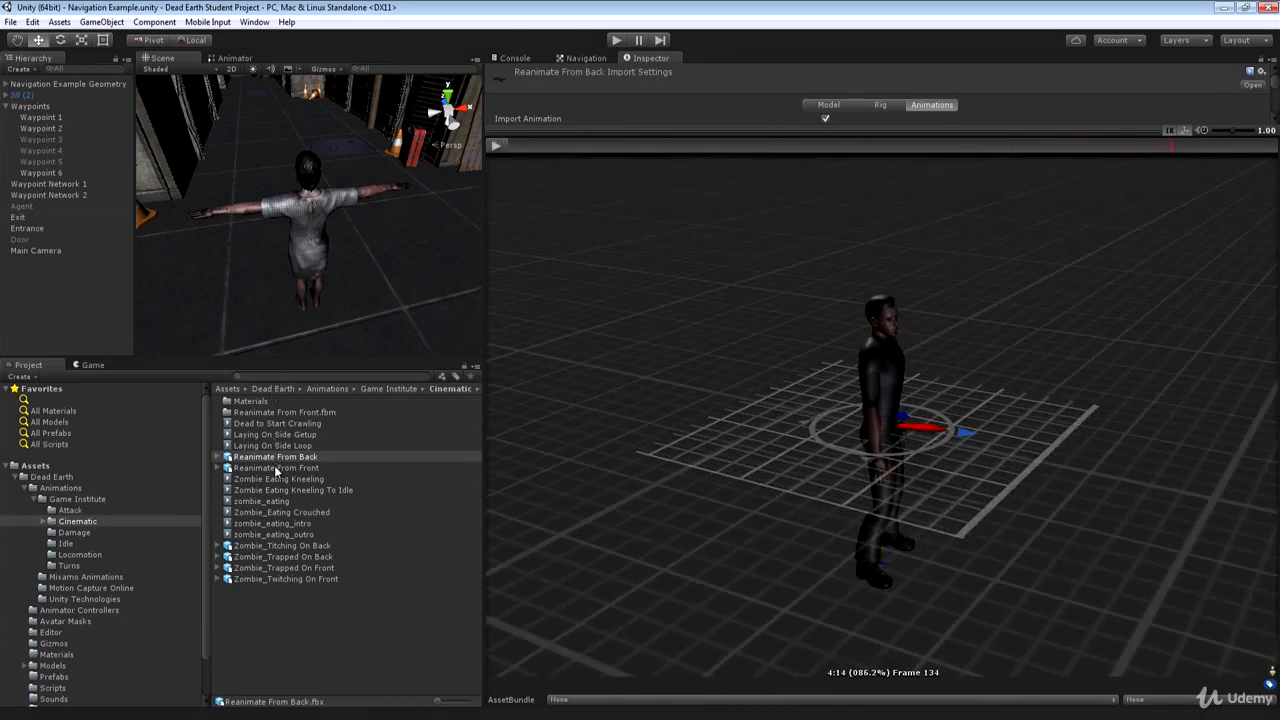
click(277, 468)
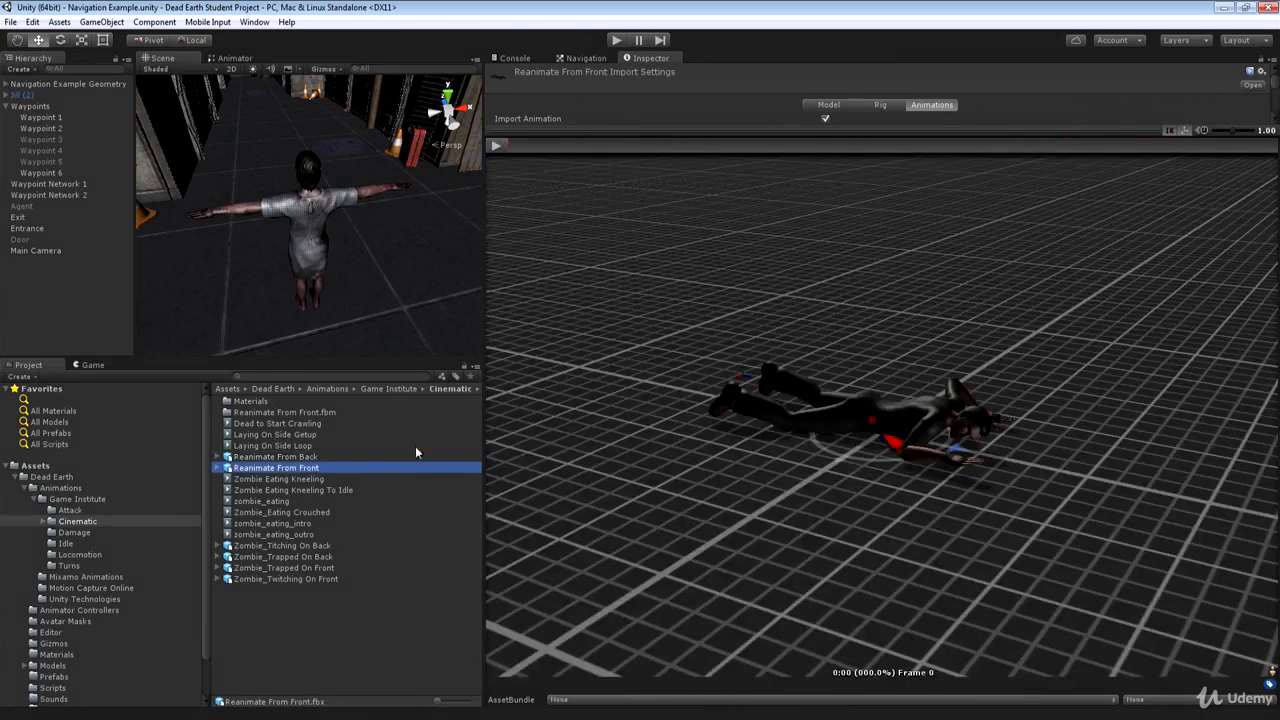
click(496, 145)
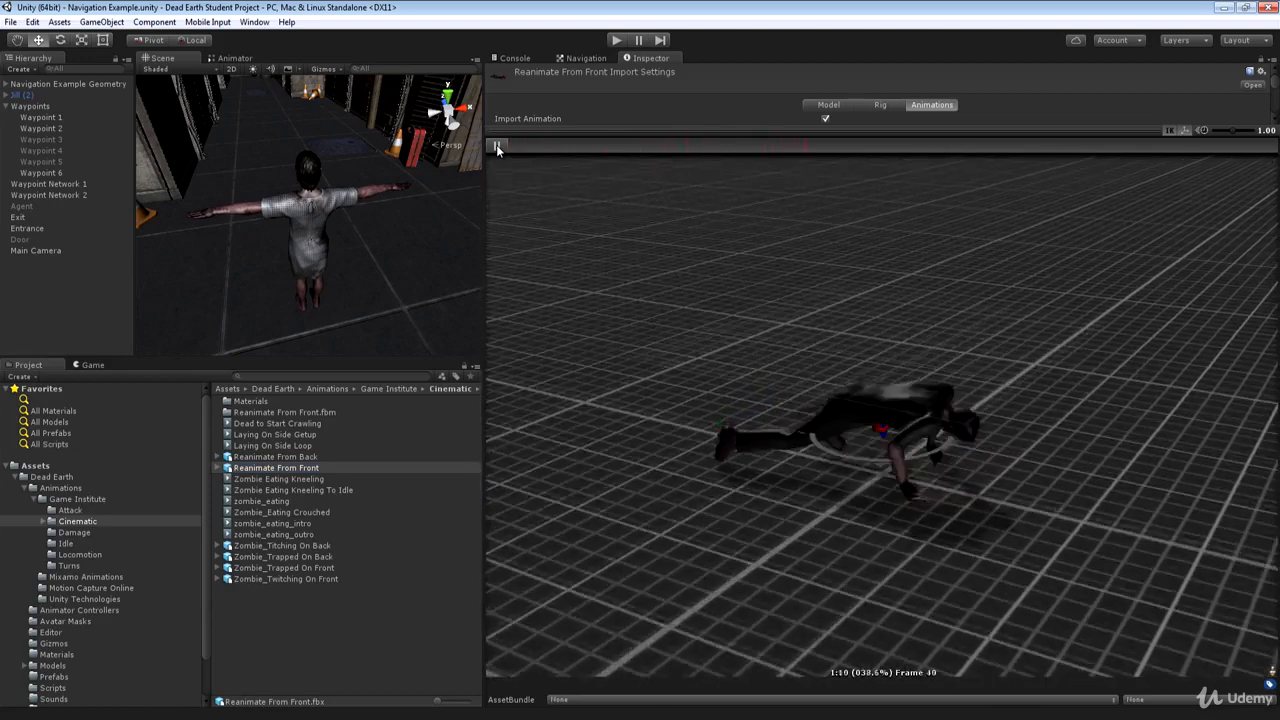
click(496, 145)
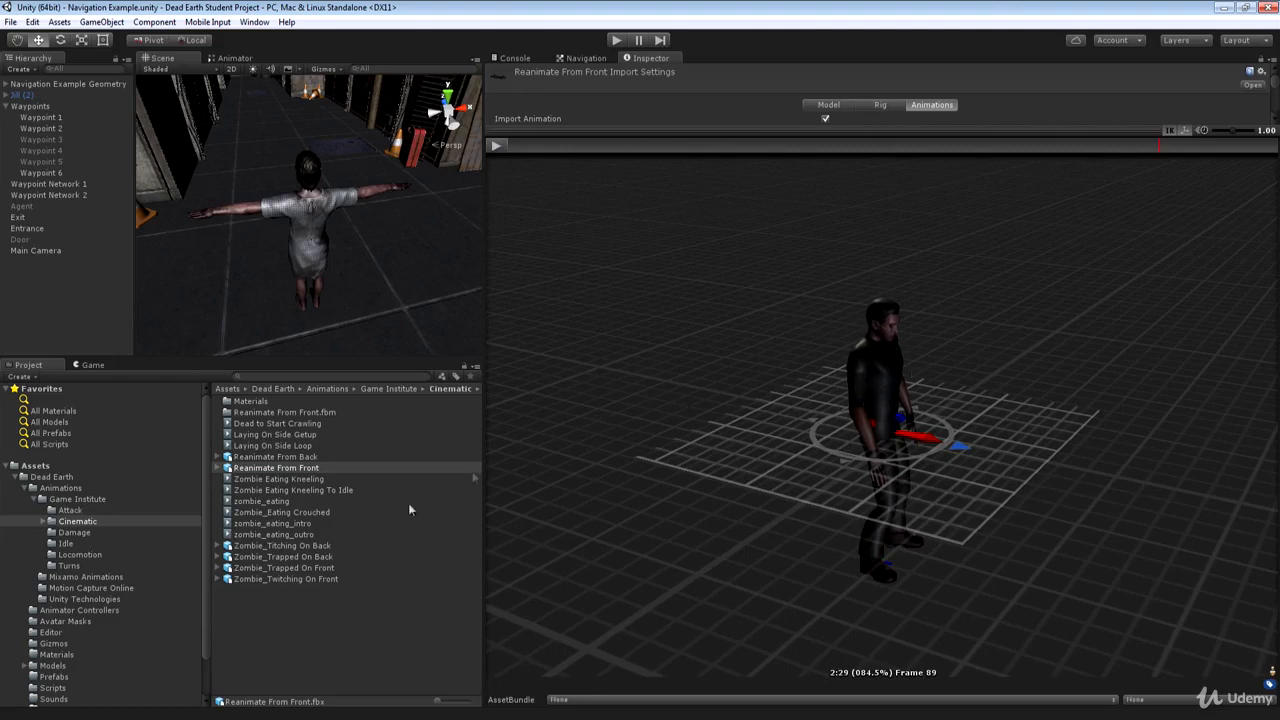
Step: Play the Zombie Eating Kneeling and Zombie Eating Kneeling To Idle animations
click(310, 479)
click(495, 145)
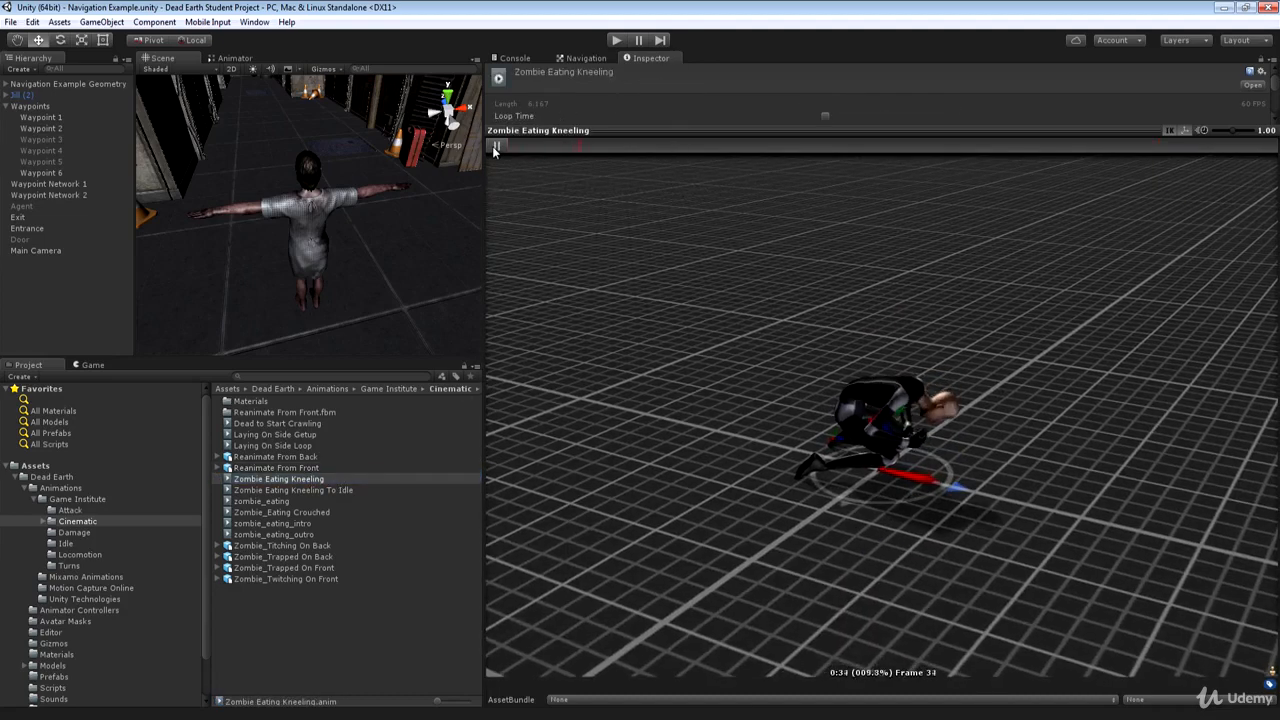
click(293, 490)
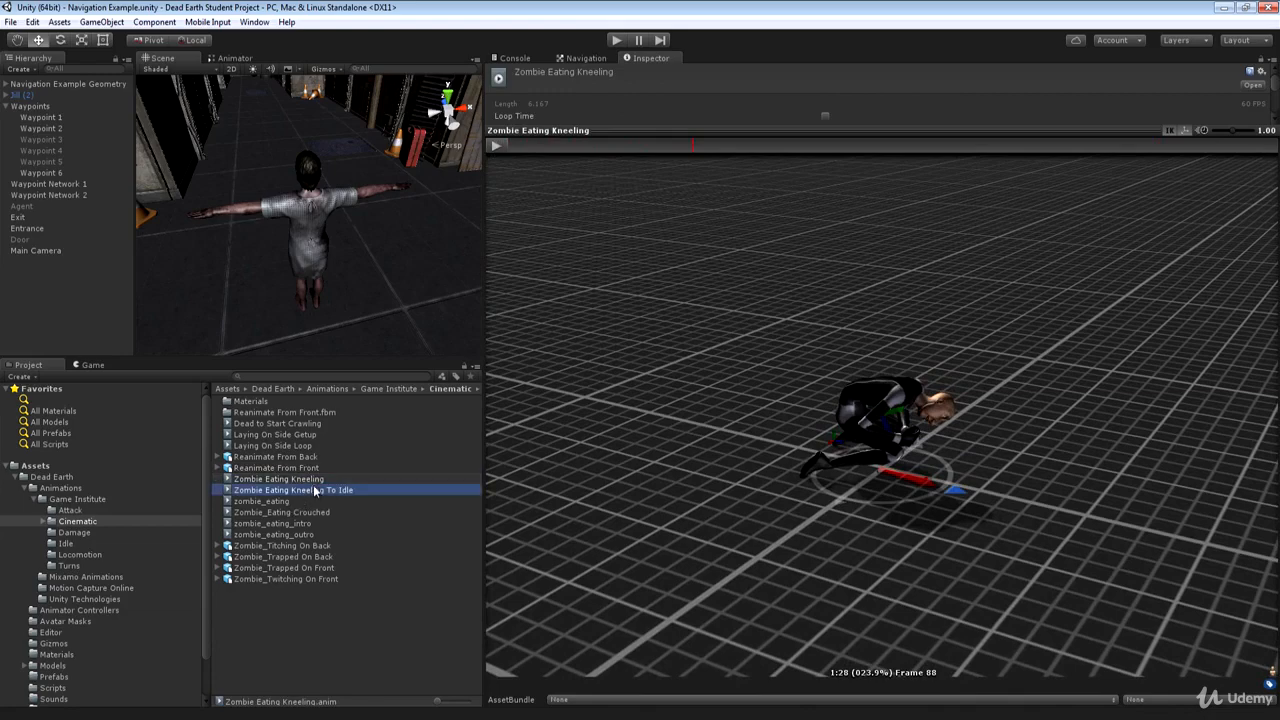
click(497, 146)
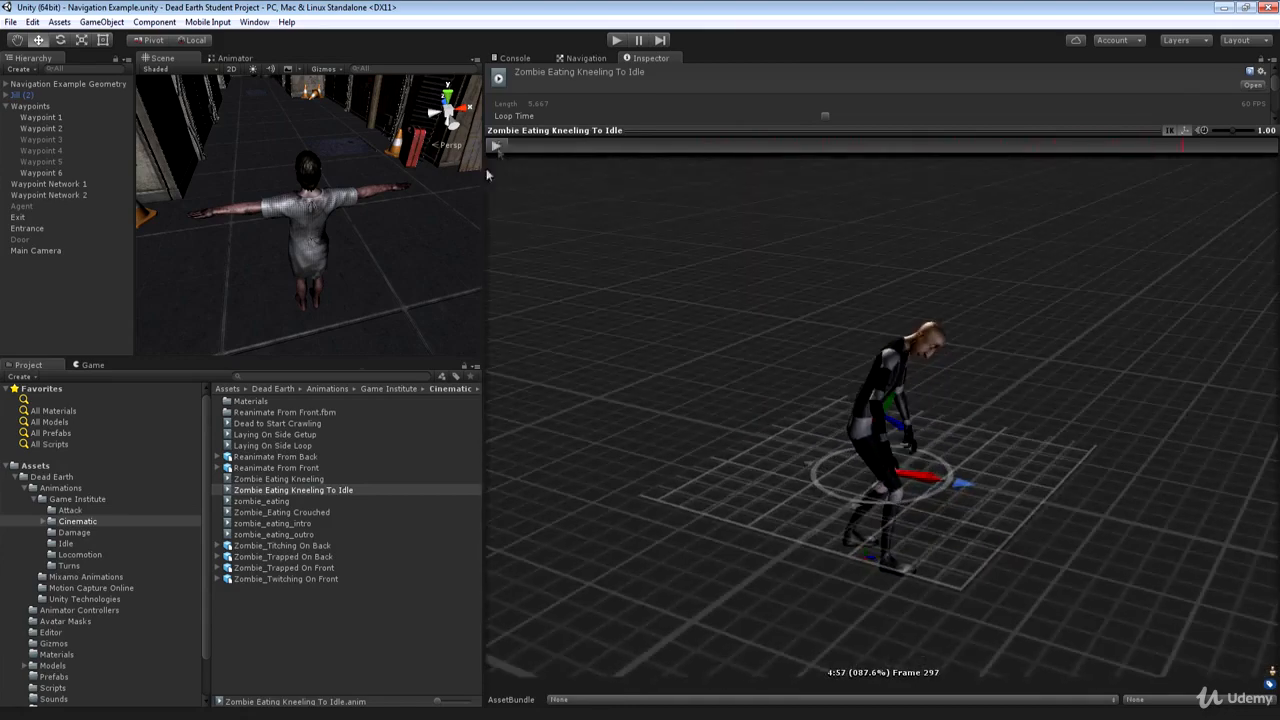
Step: Play the zombie_eating and Zombie_Eating Crouched animations
click(262, 501)
click(497, 147)
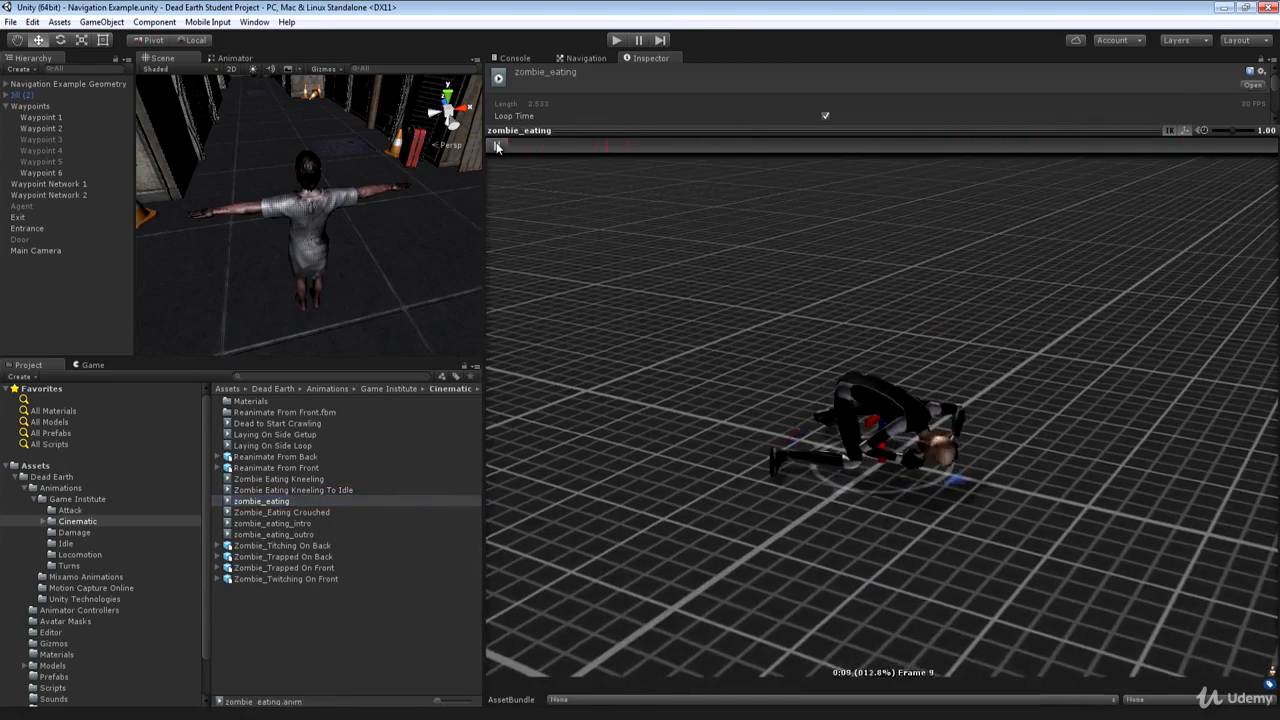
click(330, 512)
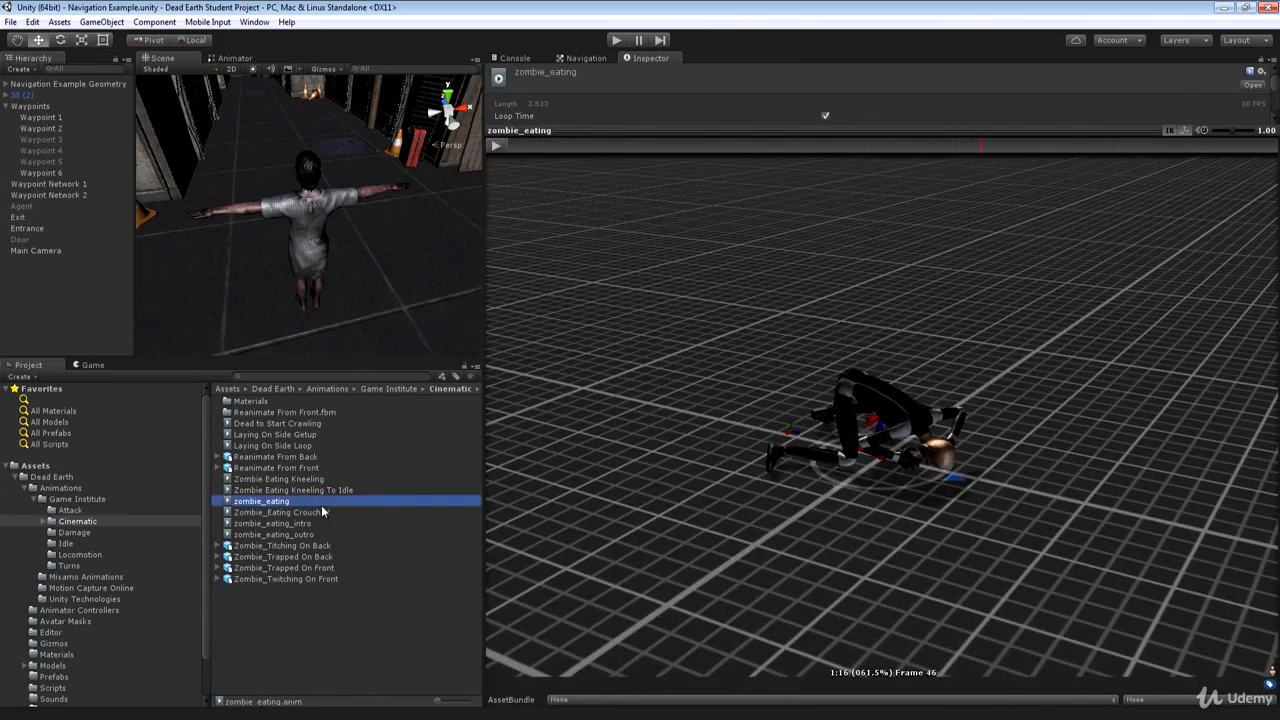
click(496, 147)
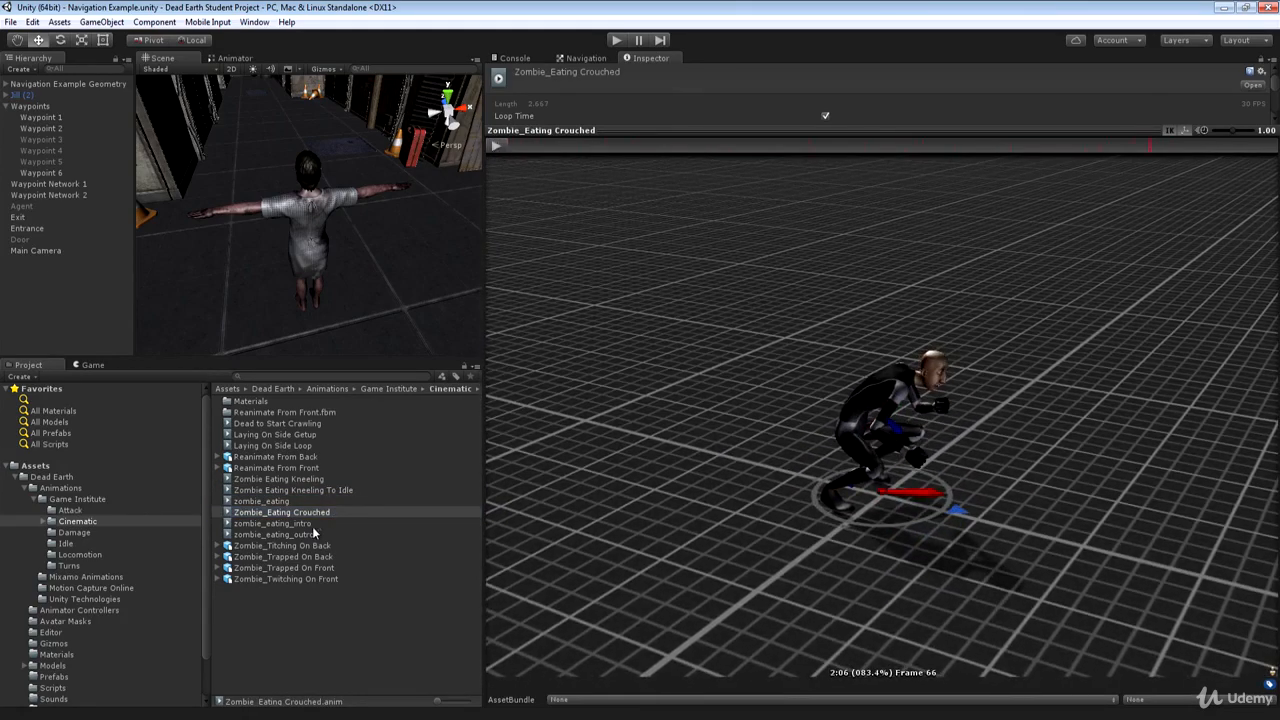
Step: Play the zombie_eating_intro animation and shrink the preview area to reveal more of the clip's loop settings
click(272, 523)
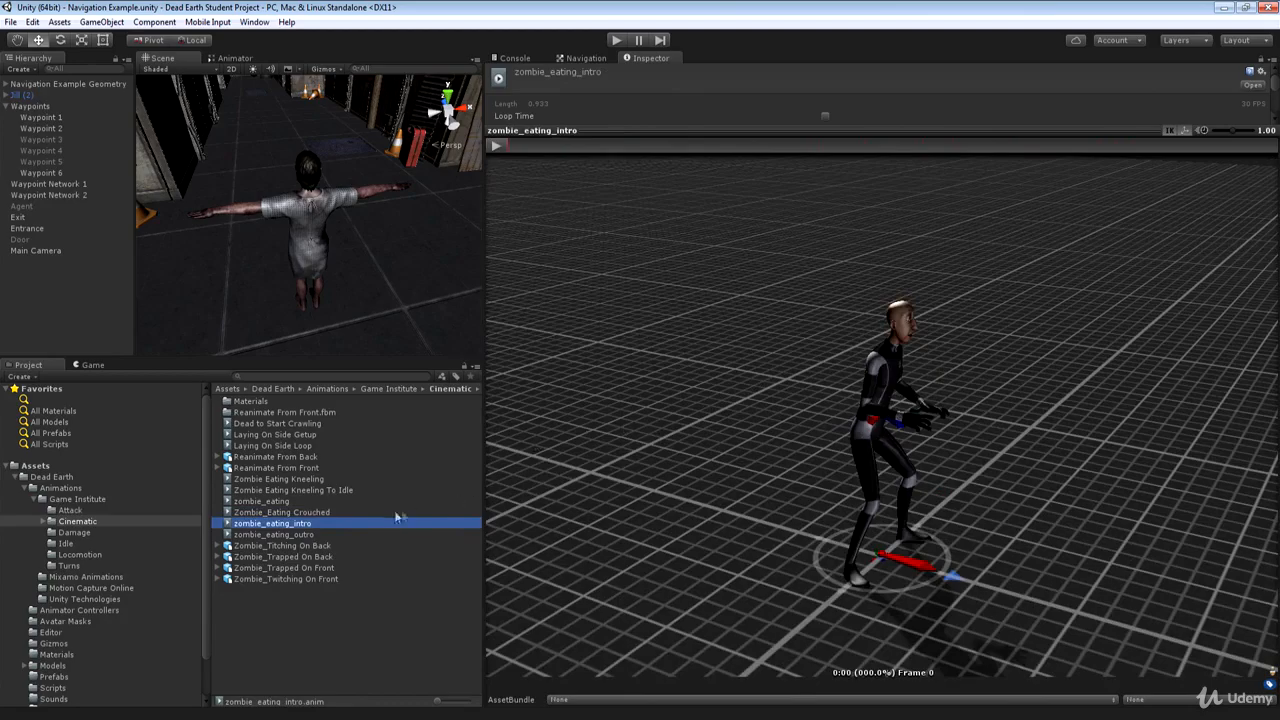
drag(986, 379, 932, 364)
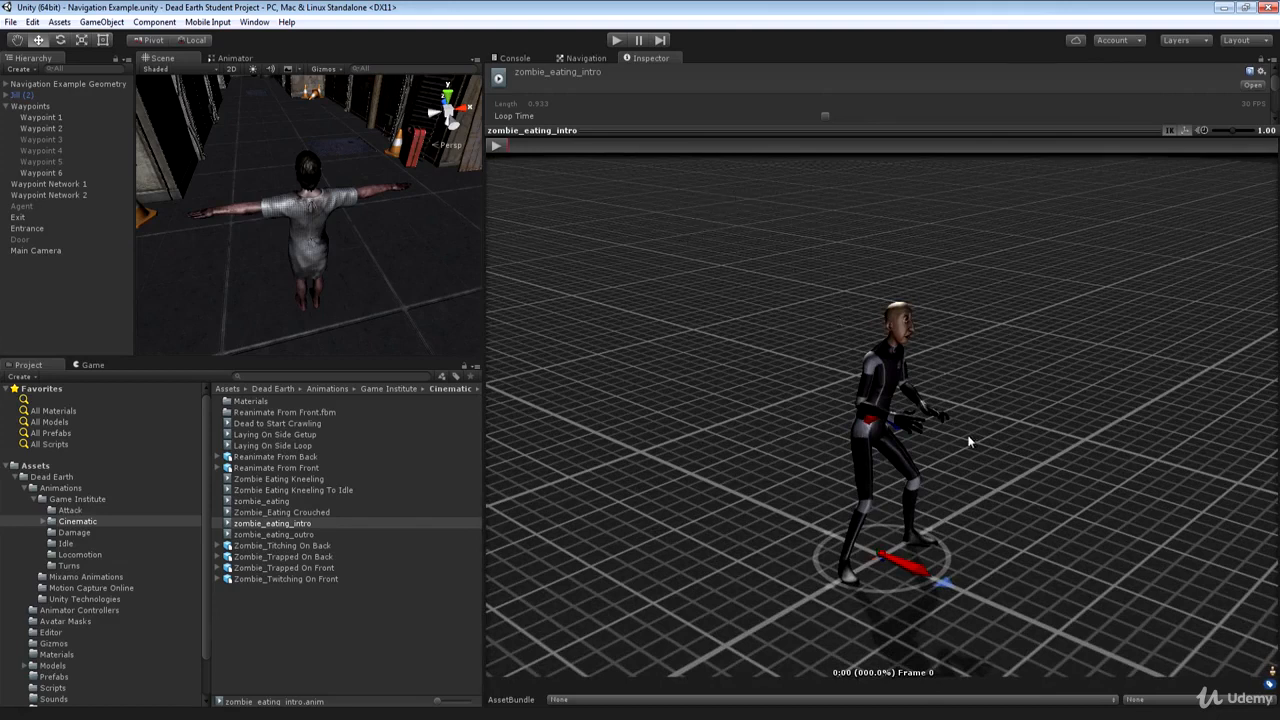
click(497, 146)
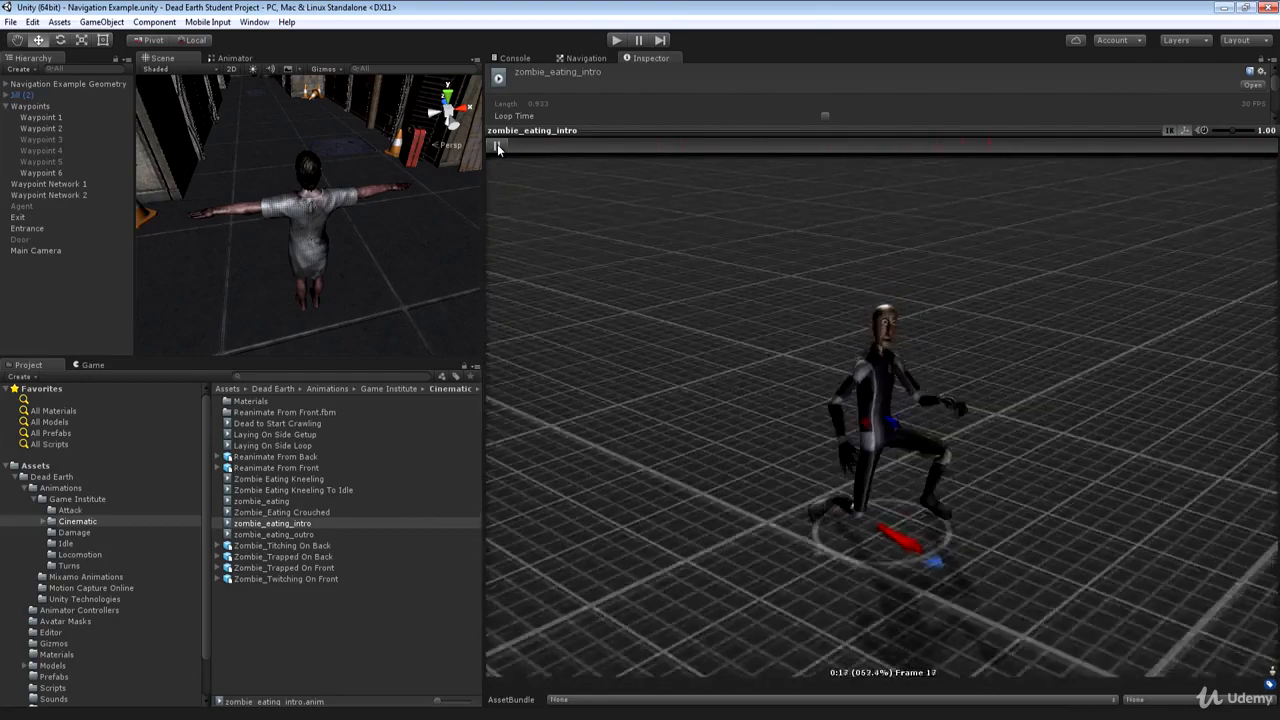
click(497, 146)
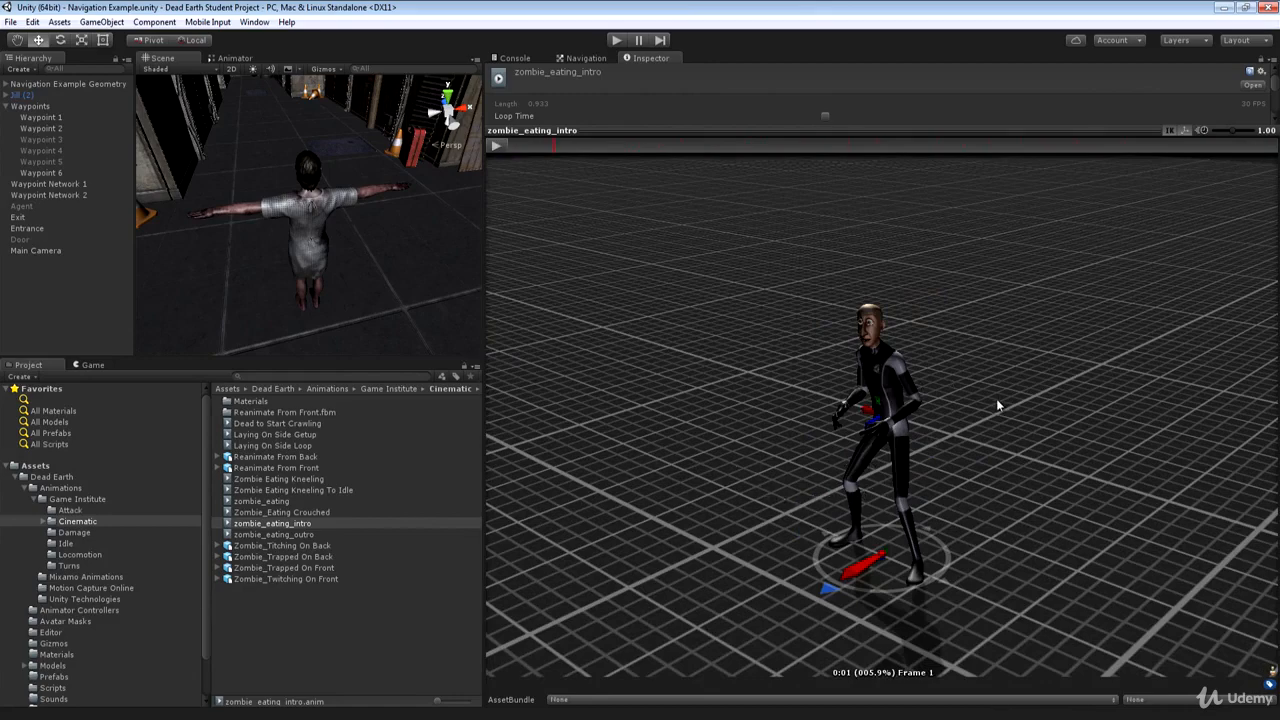
drag(792, 130, 810, 176)
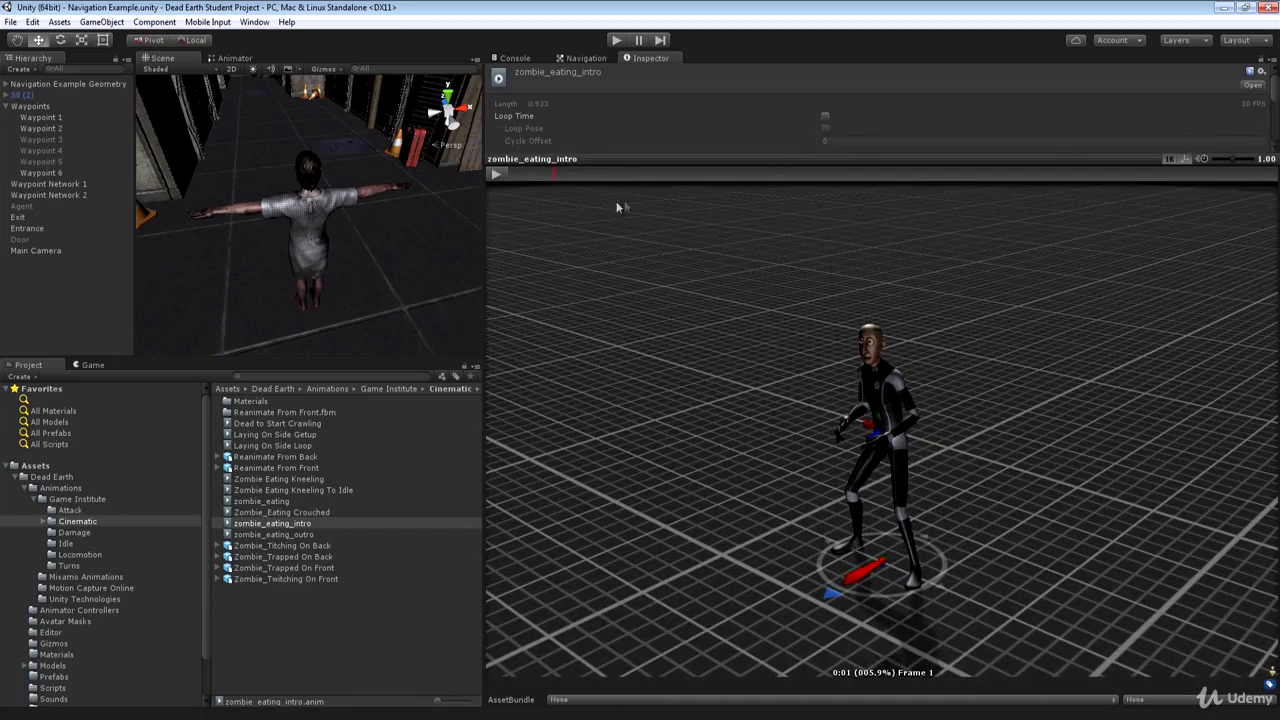
click(500, 177)
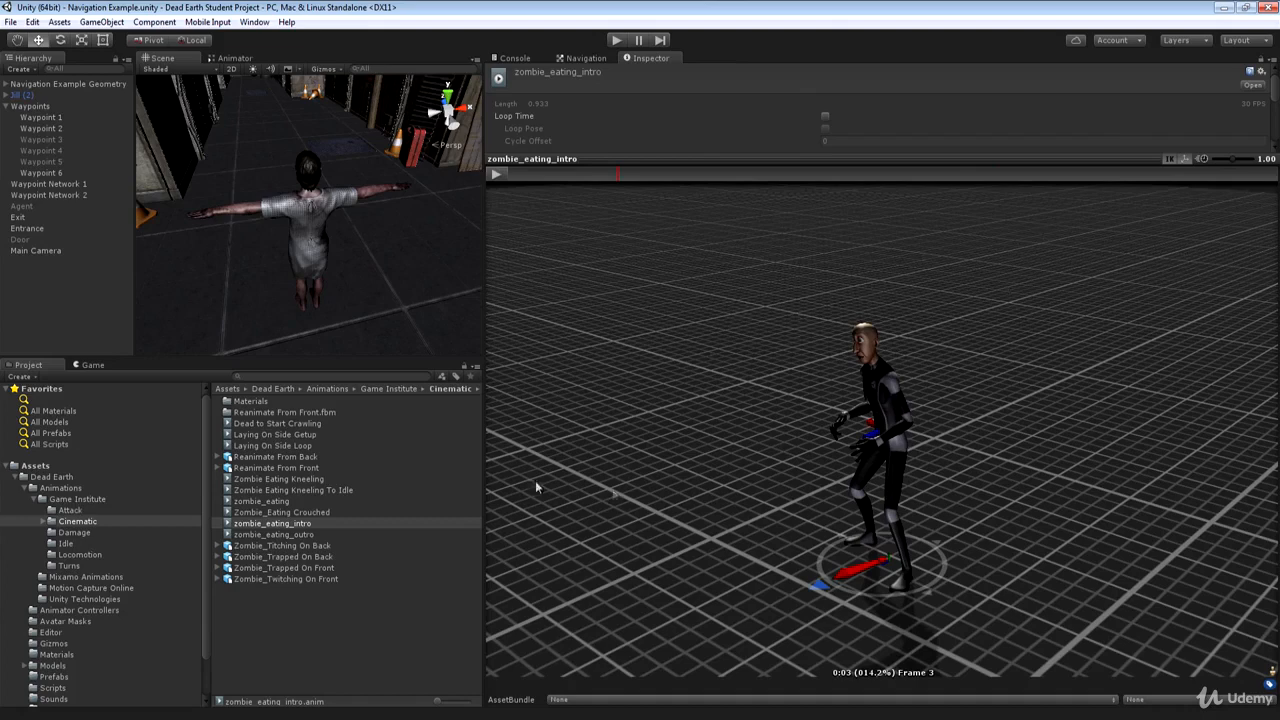
Step: Play the zombie_eating_outro animation, rewind it to frame 0 and replay it
click(276, 534)
click(497, 175)
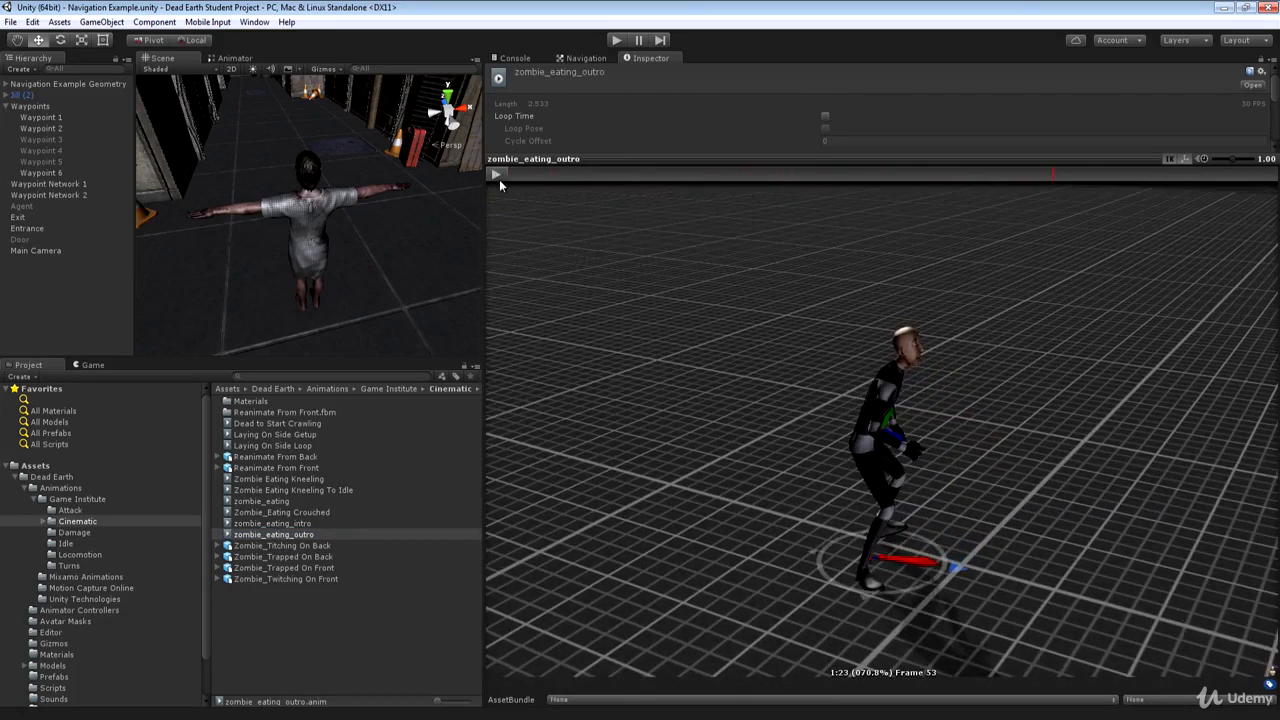
click(498, 176)
drag(521, 177, 498, 175)
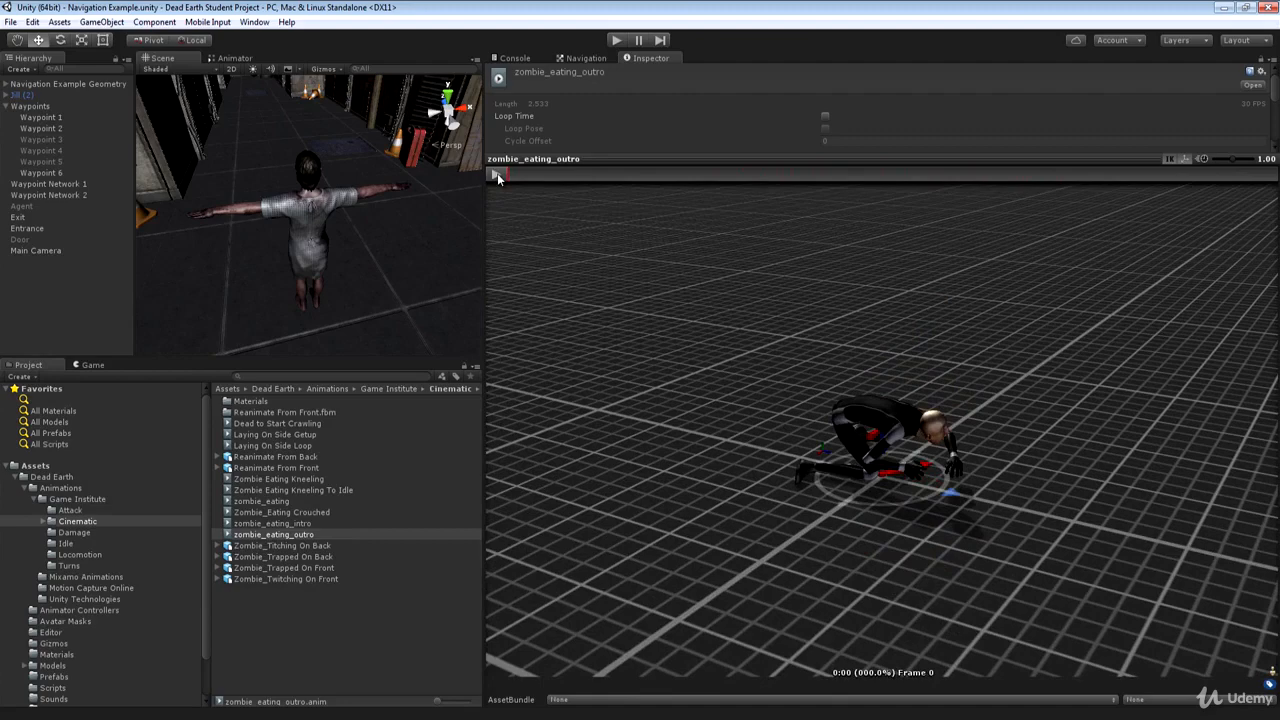
click(497, 174)
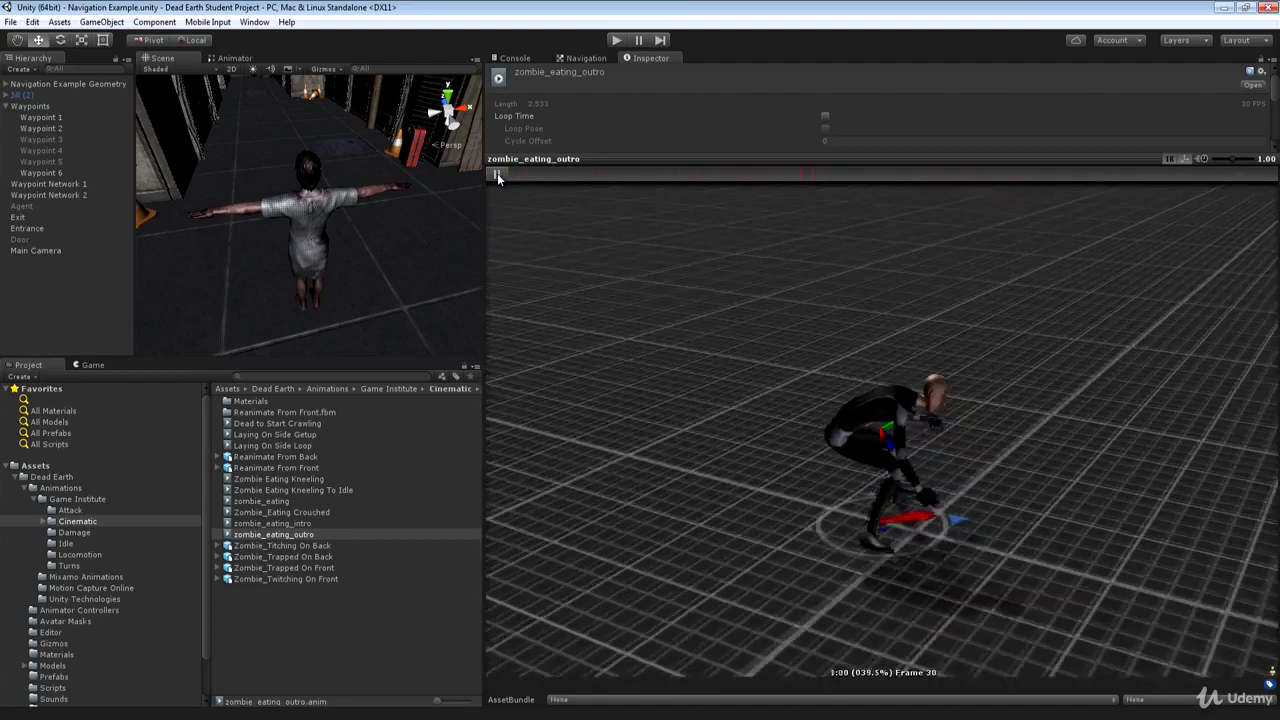
click(497, 174)
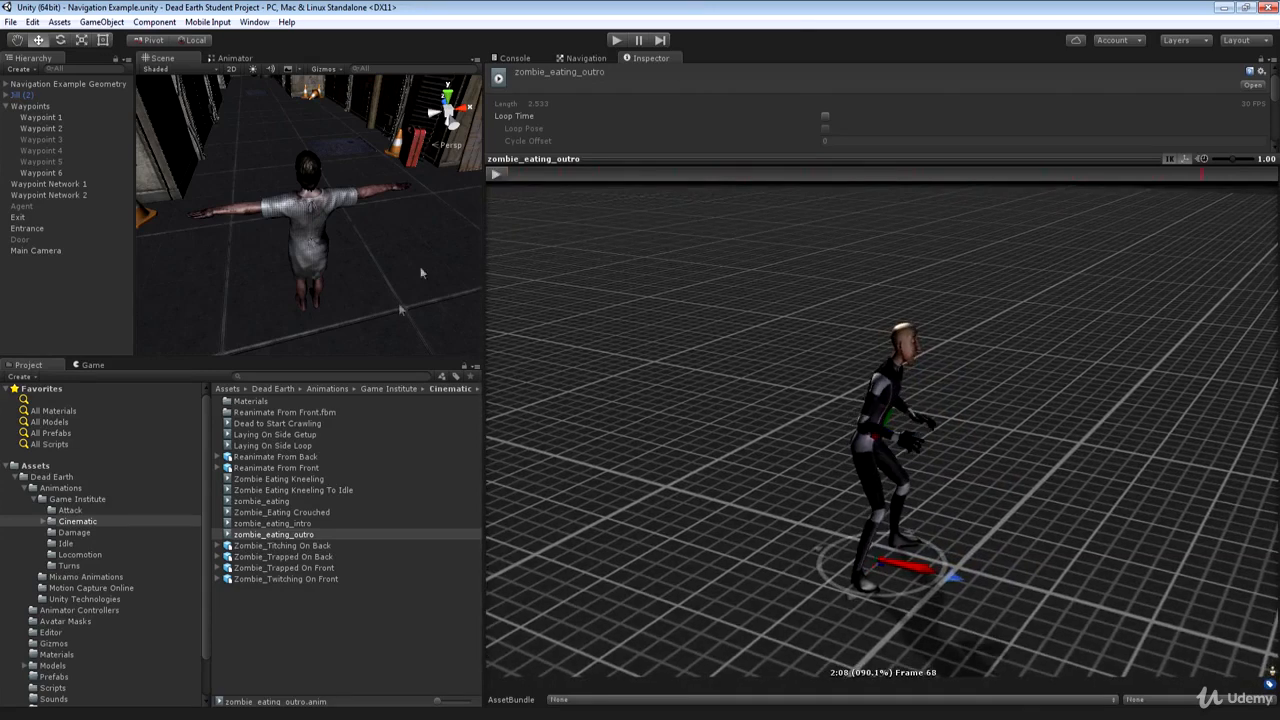
Step: Play Zombie_Titching On Back, viewing it from above the feet, and play Zombie_Twitching On Front
click(309, 545)
click(496, 175)
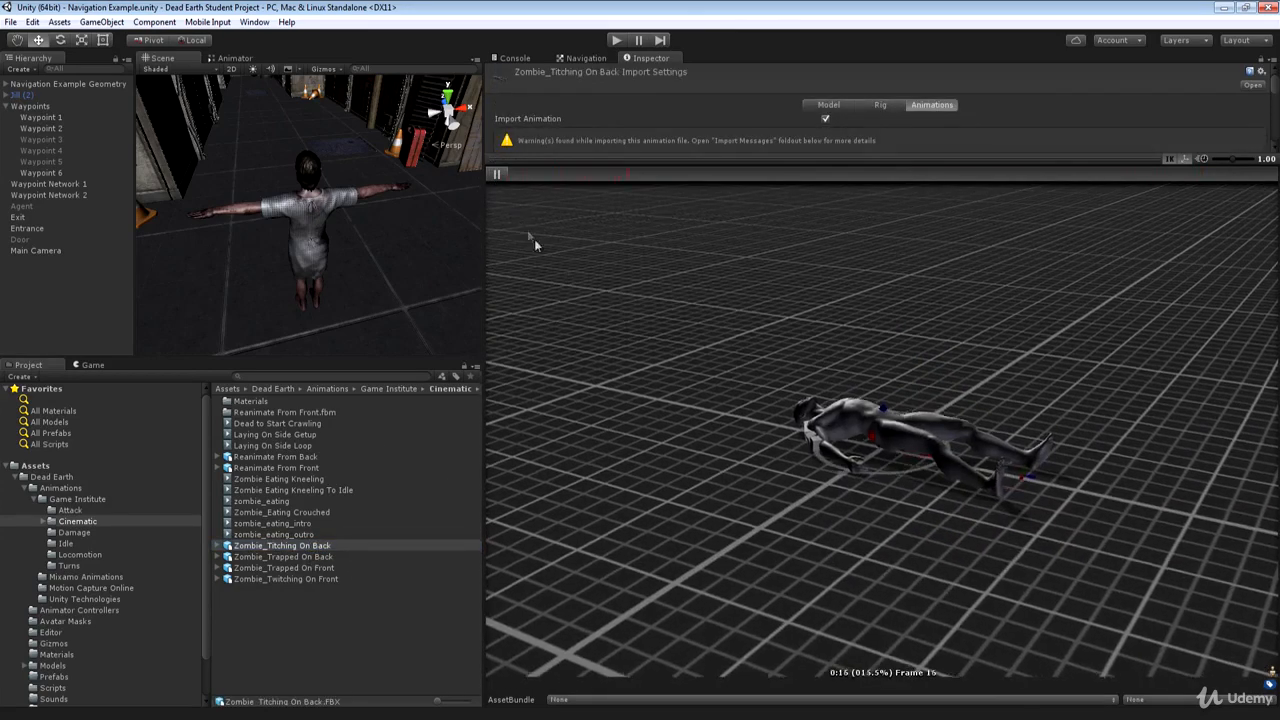
drag(534, 239, 462, 408)
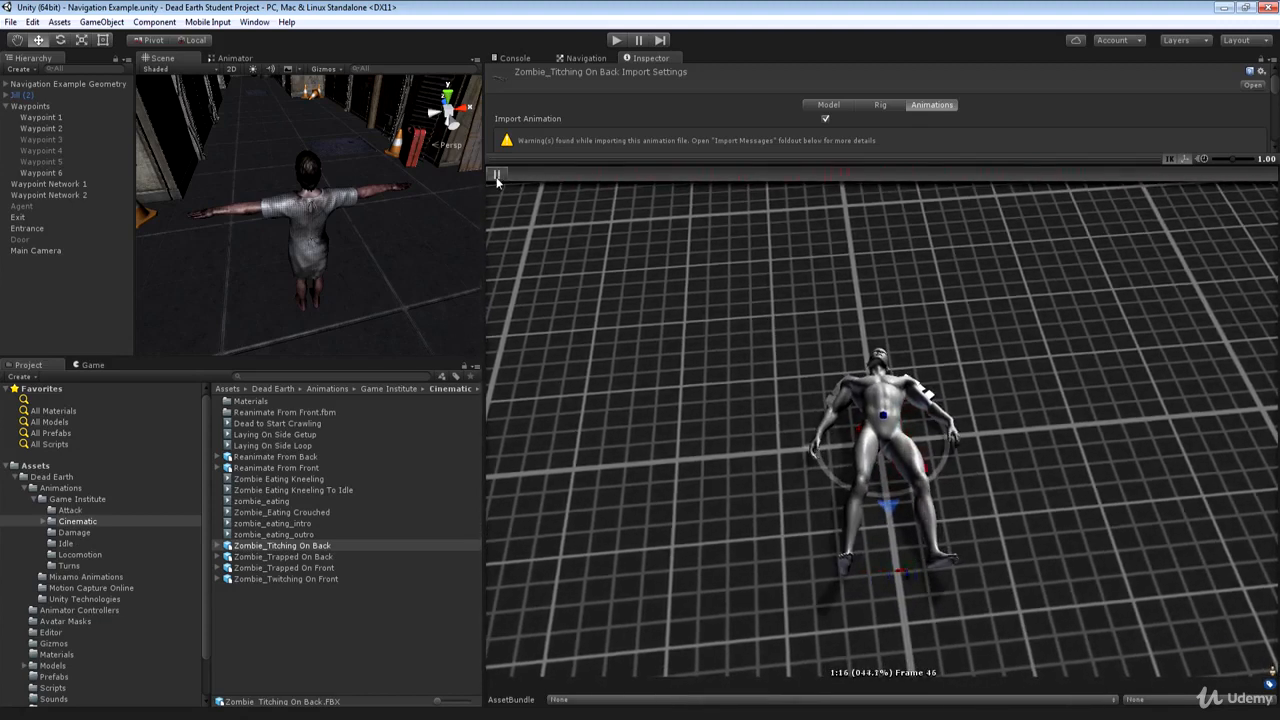
click(321, 579)
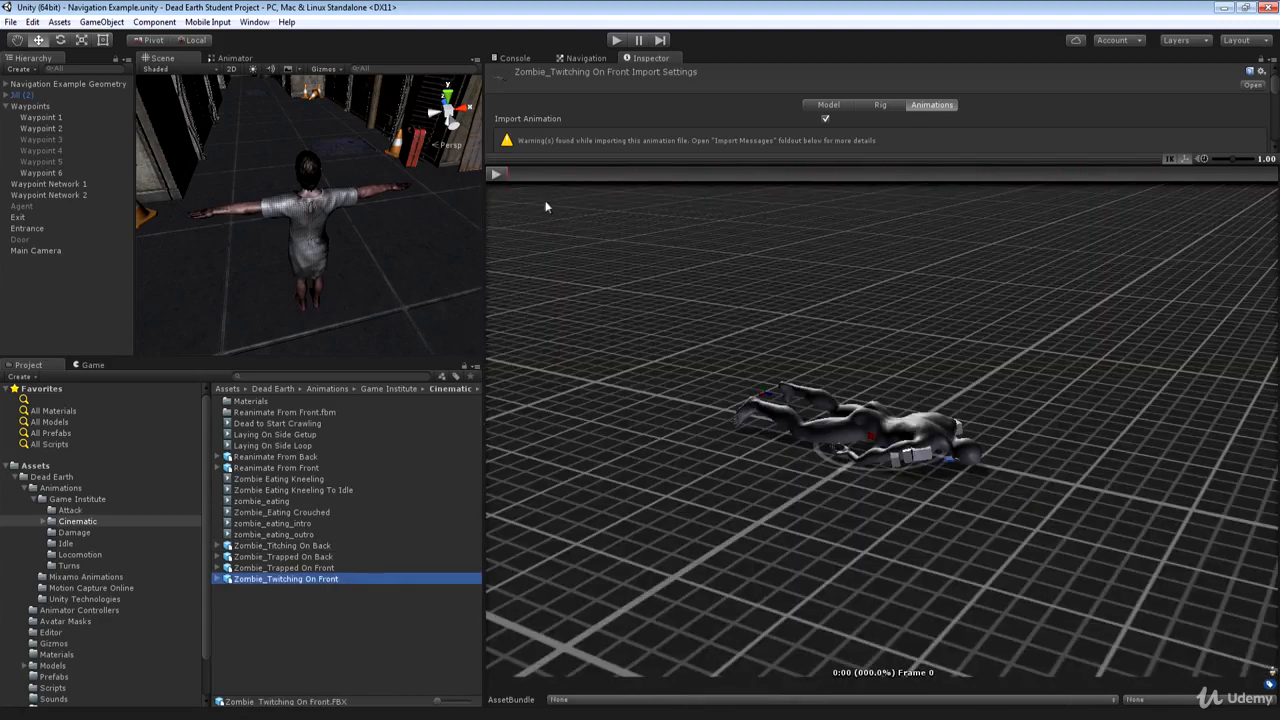
click(496, 174)
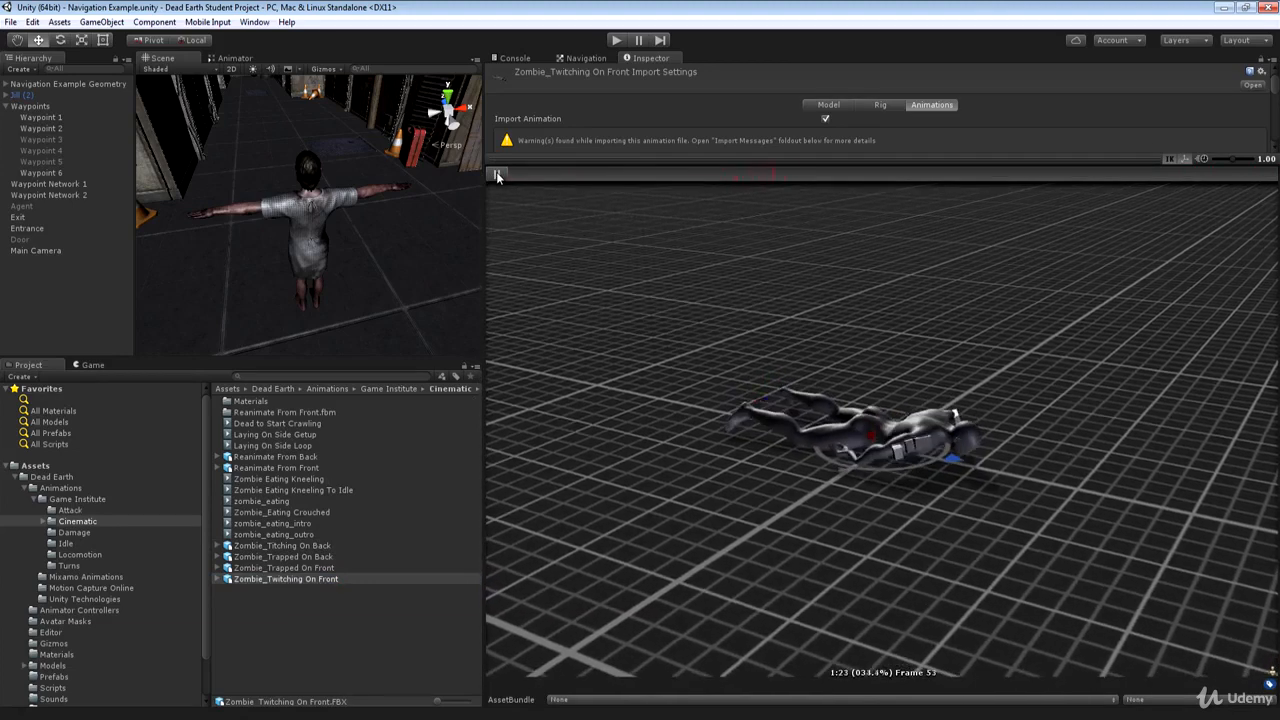
Step: Play the Zombie_Trapped On Back animation and view it from a low side angle
click(311, 556)
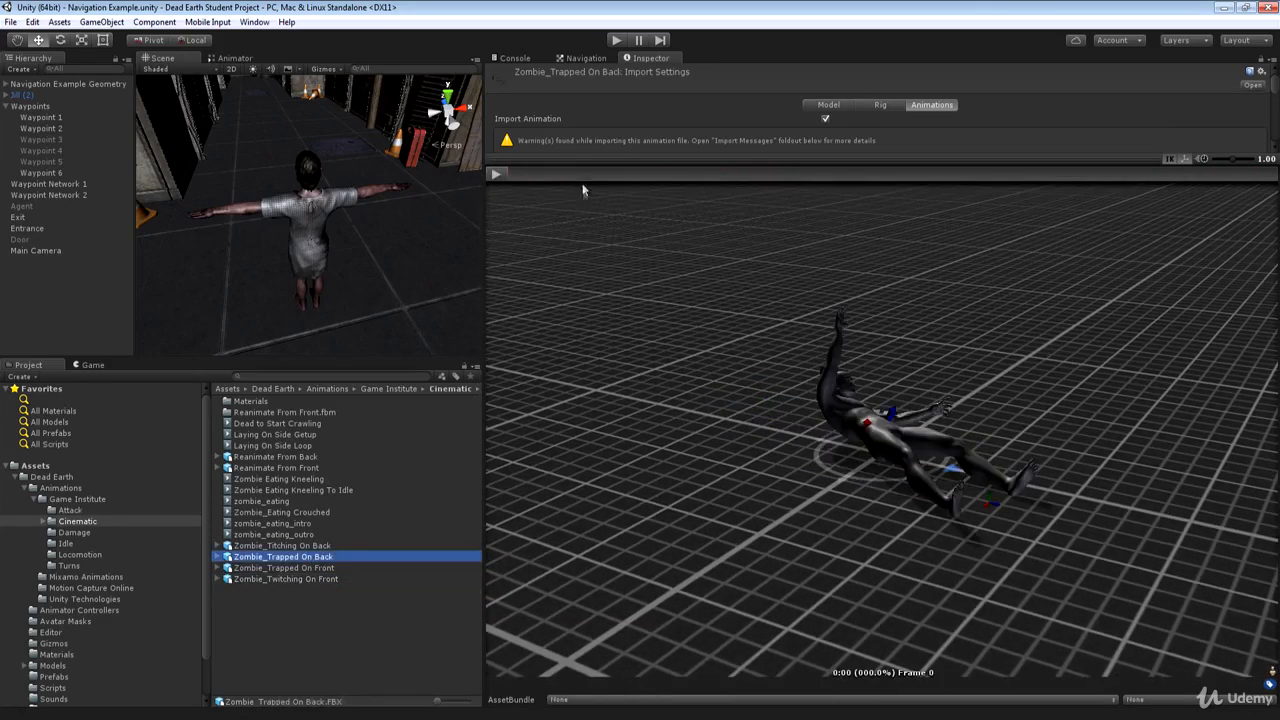
click(496, 174)
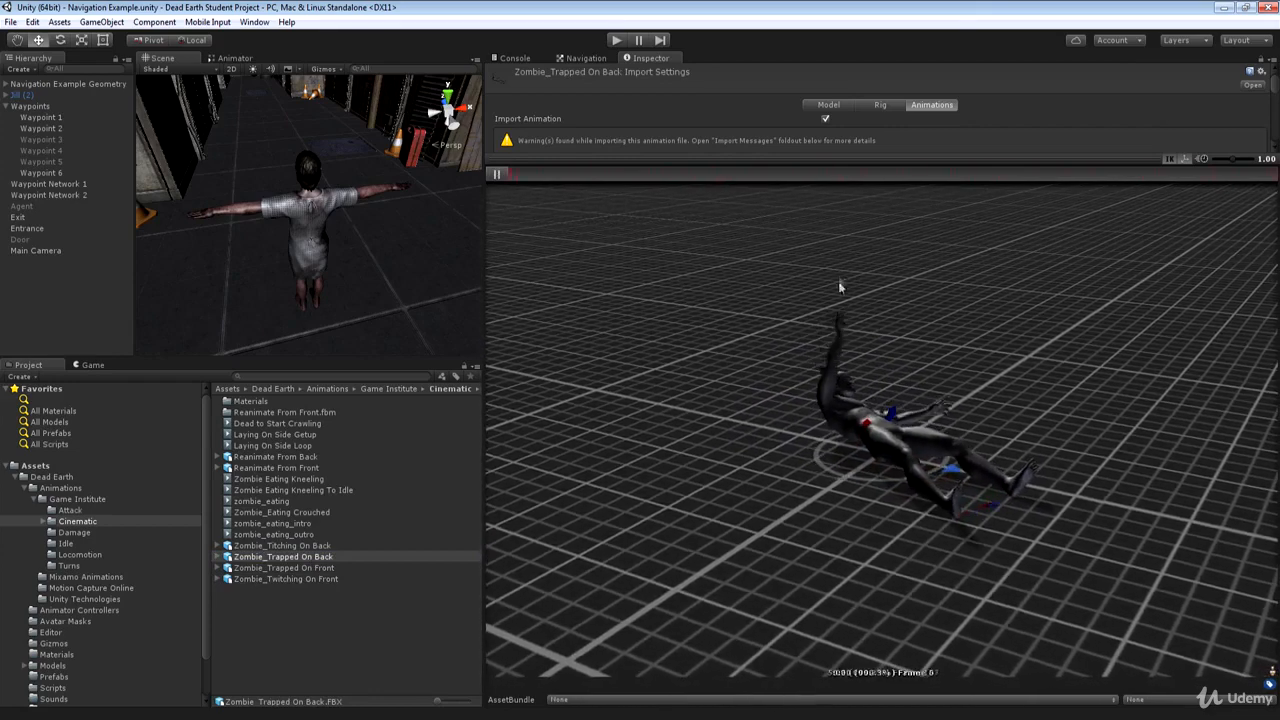
drag(838, 281, 794, 286)
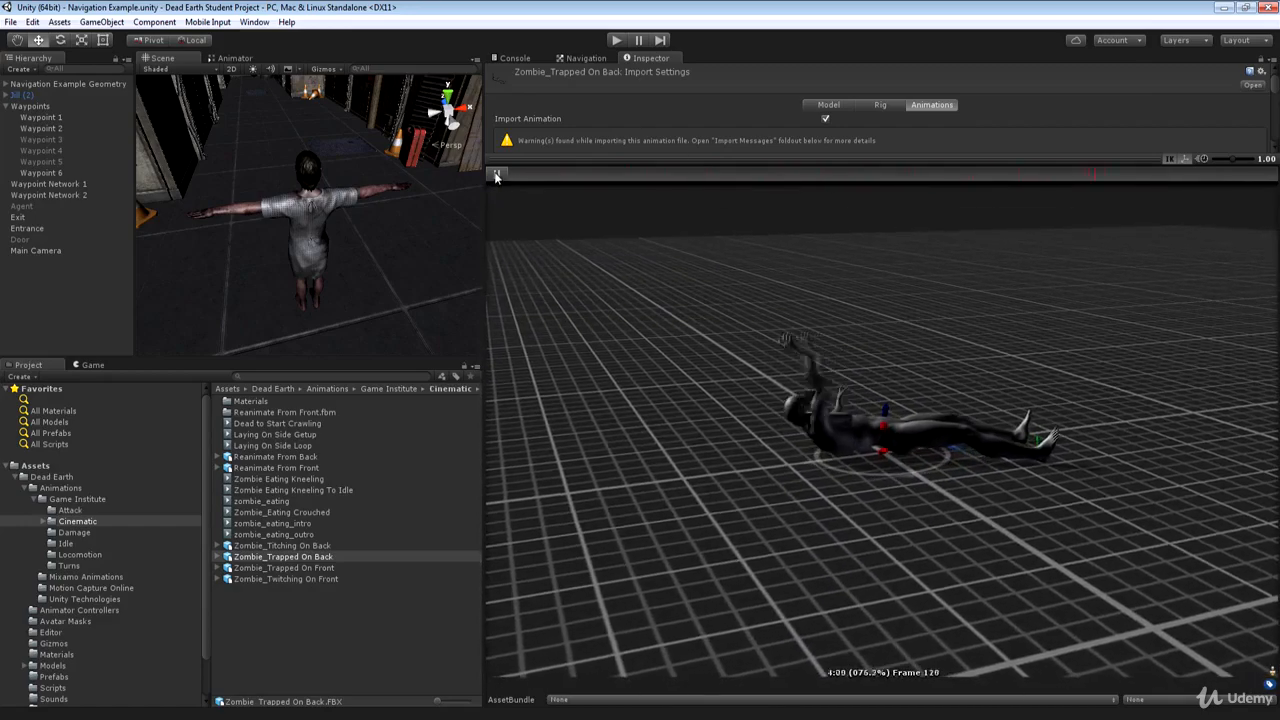
Step: Stop the Zombie_Trapped On Back preview, then play the Zombie_Trapped On Front animation and pause it
click(496, 176)
click(300, 568)
click(494, 175)
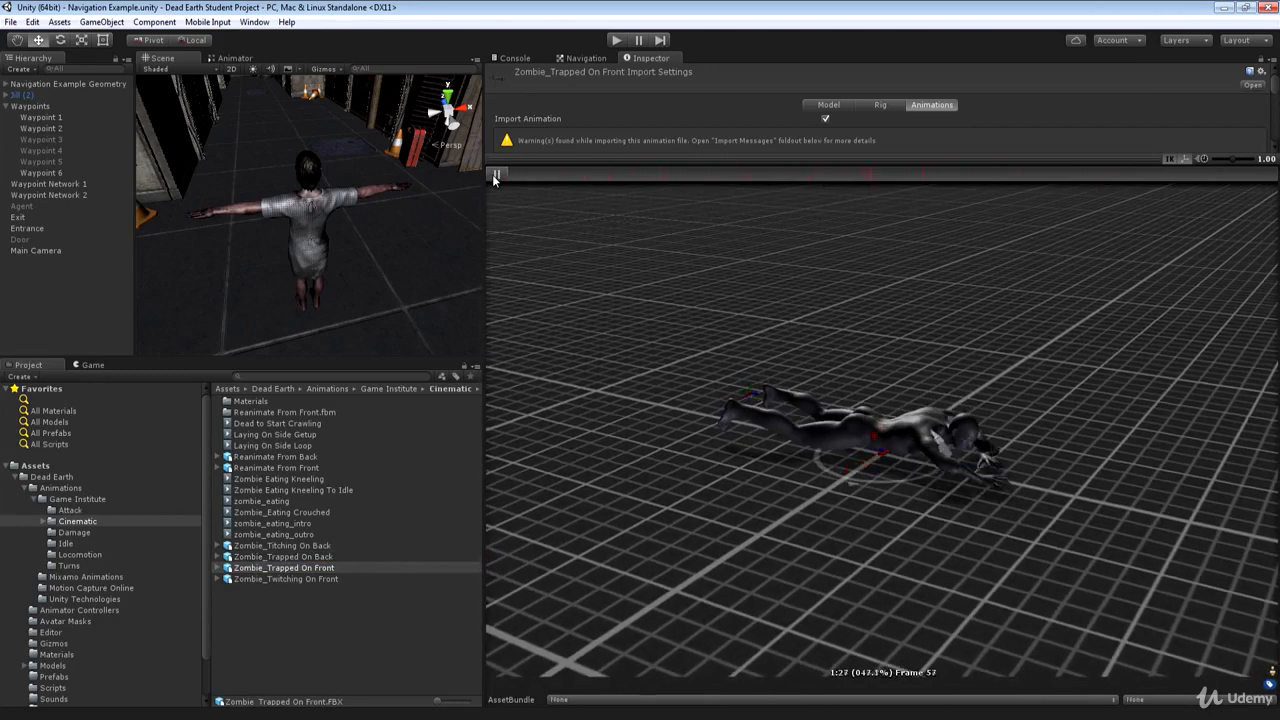
click(494, 175)
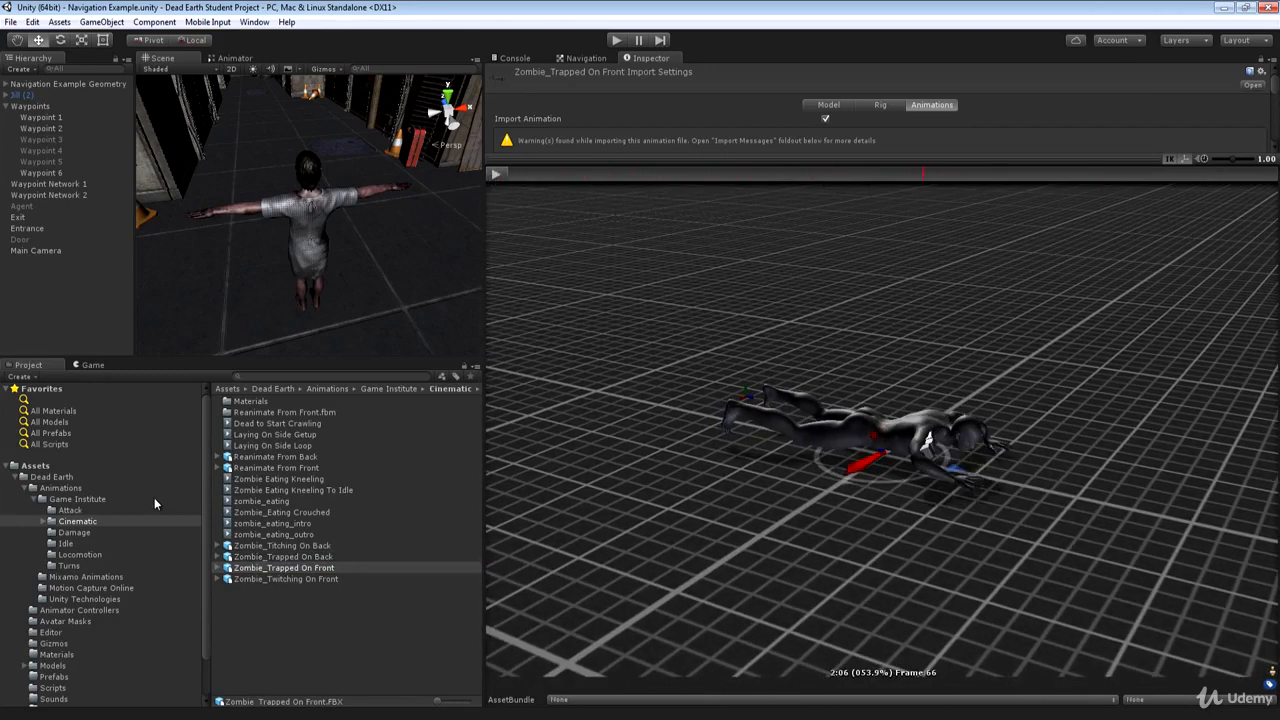
Step: Show the contents of the Mixamo Animations folder and collapse the Game Institute and Animations folders and the Jill@zombie_attack_1 asset
click(42, 498)
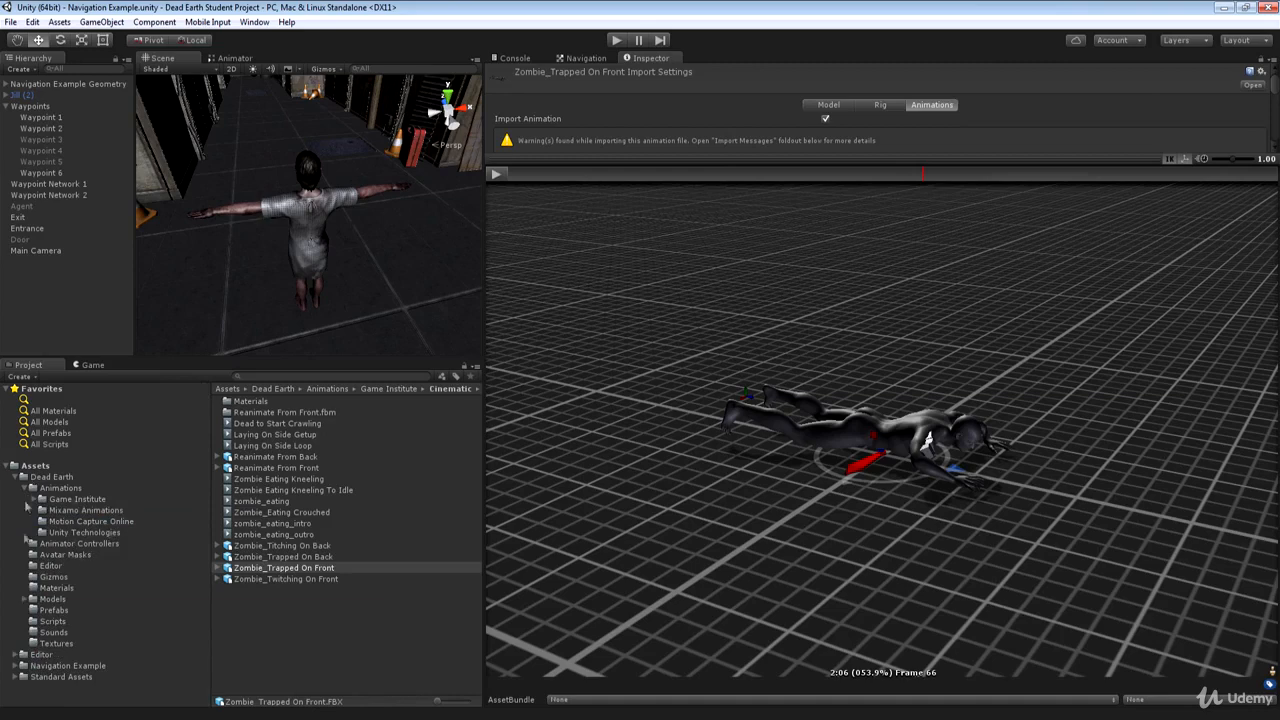
click(82, 531)
click(70, 510)
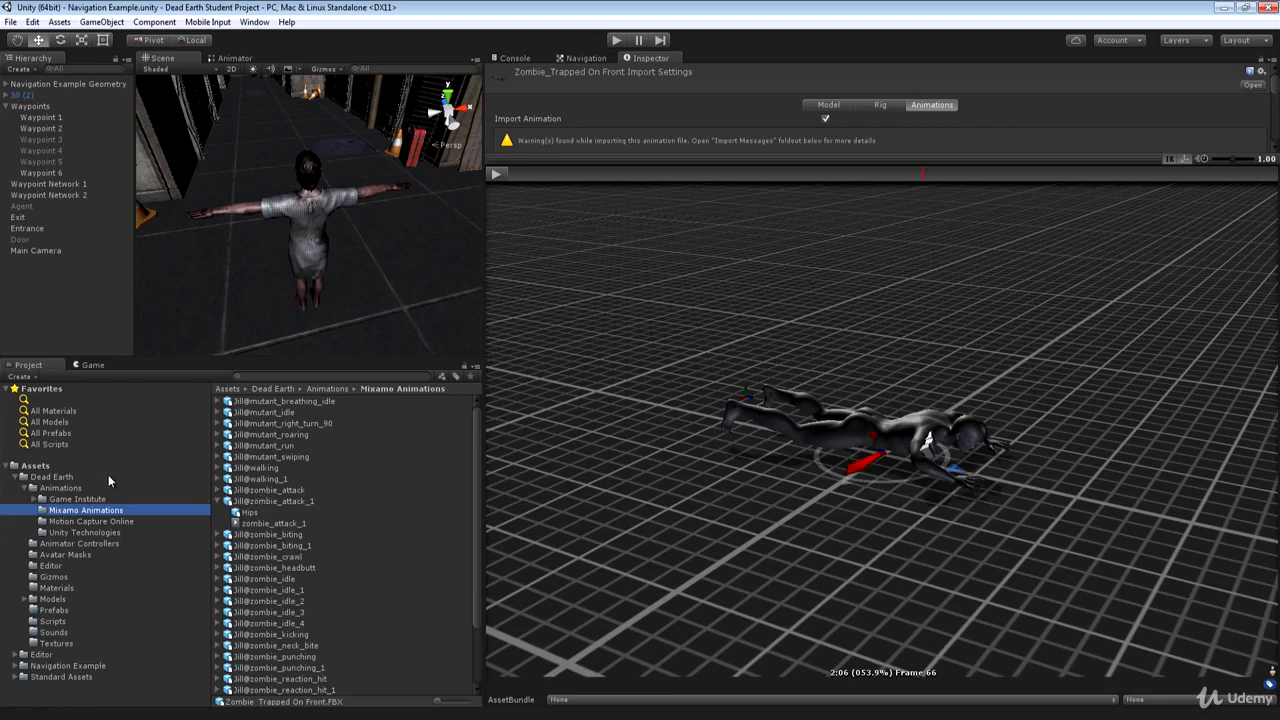
click(25, 488)
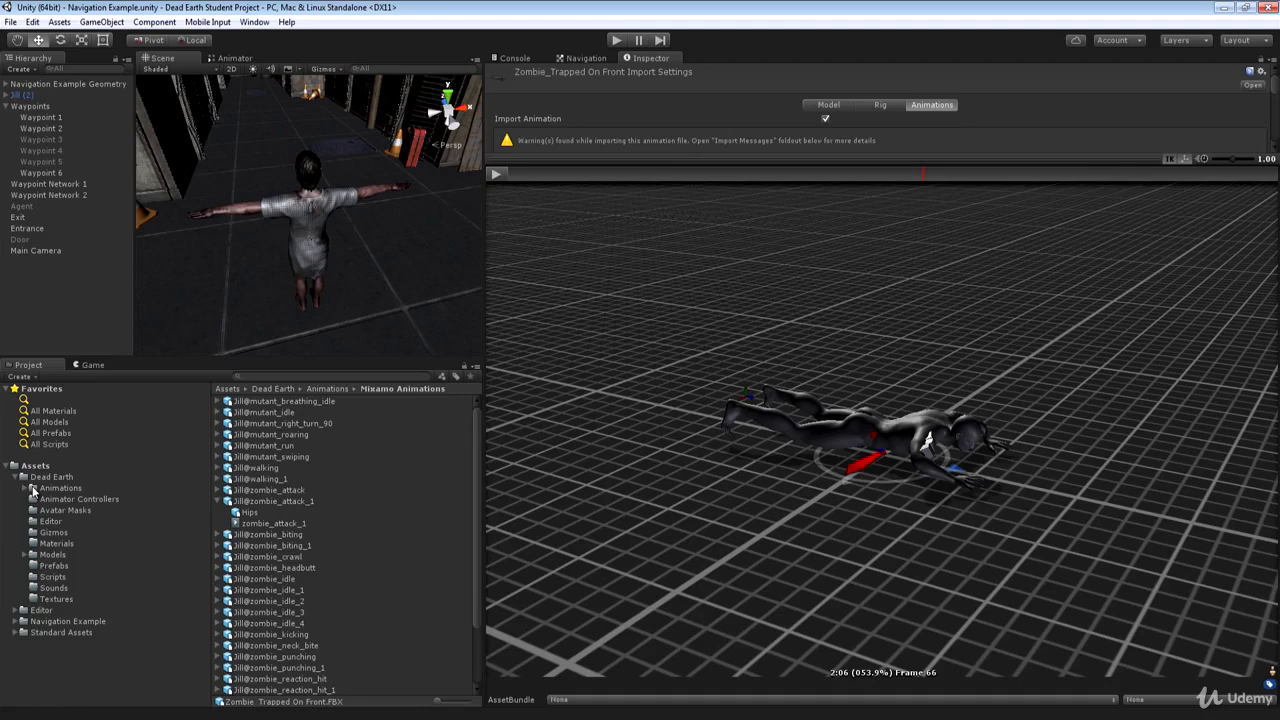
click(218, 501)
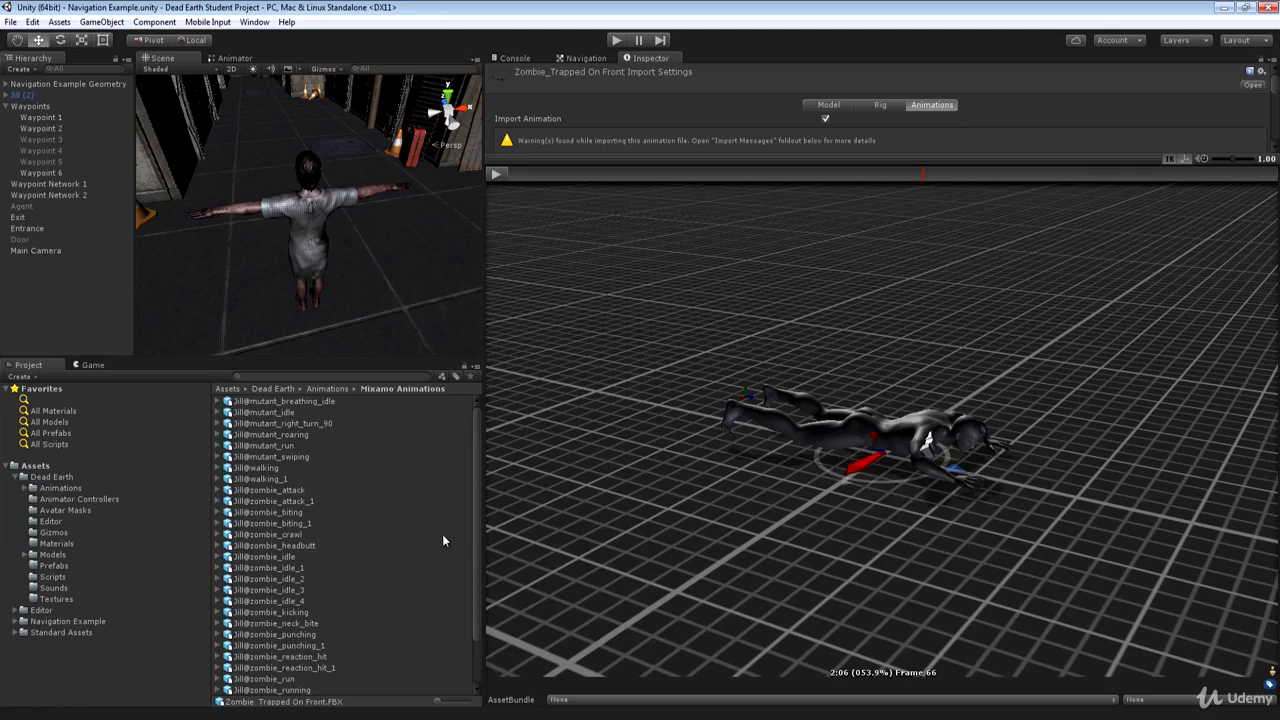